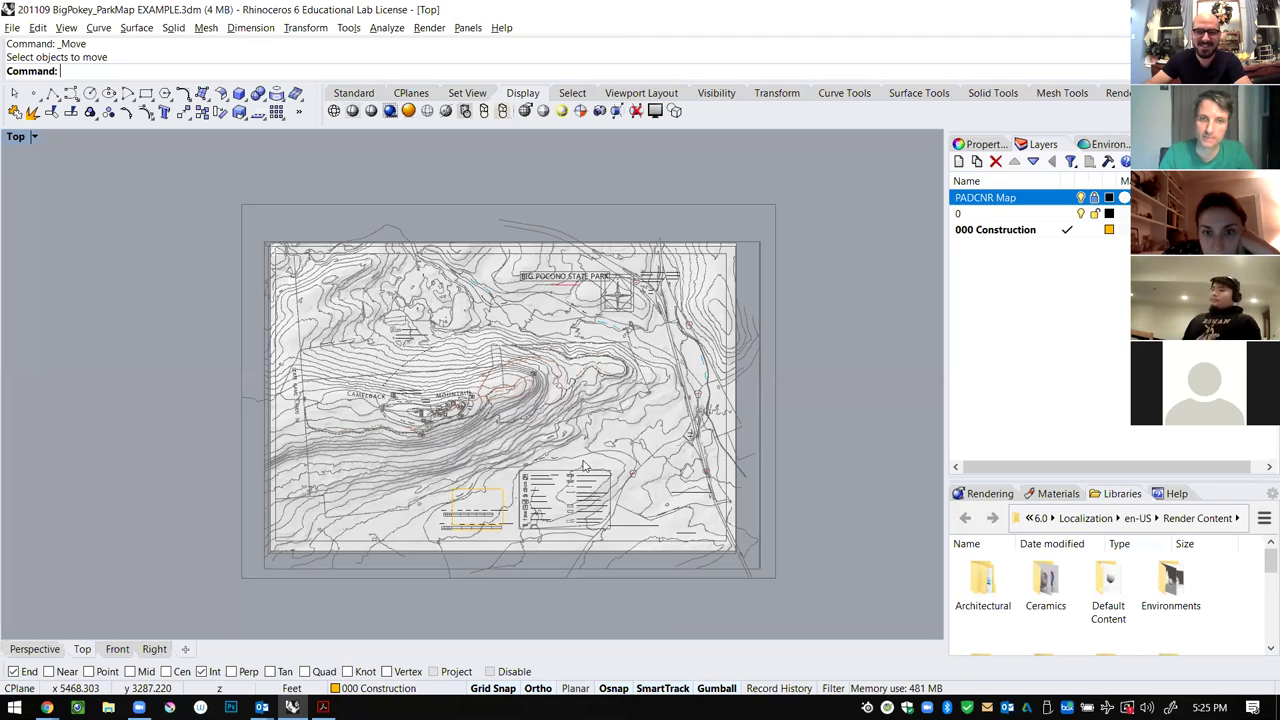
Delete the construction square and the remaining construction curves over the map's scale bars.
{"action": "scroll", "coordinate": [497, 537], "scroll_direction": "up", "scroll_amount": 5}
{"action": "scroll", "coordinate": [426, 538], "scroll_direction": "up", "scroll_amount": 4}
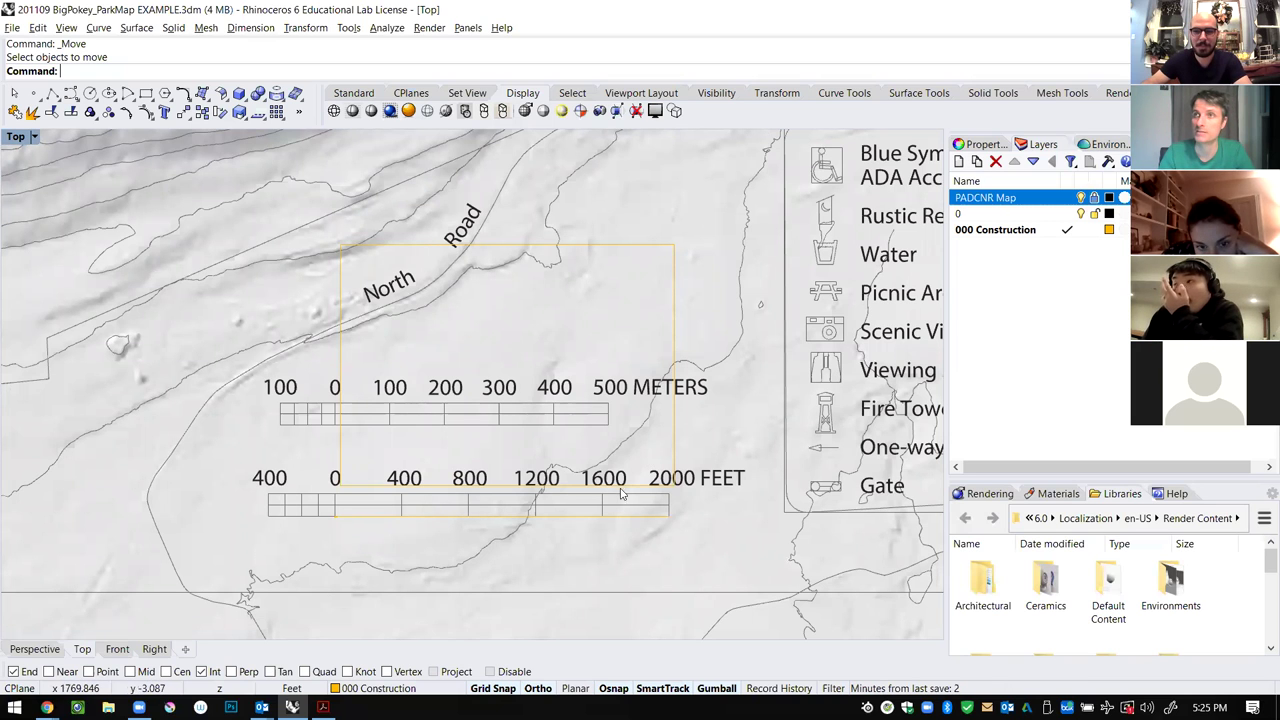
{"action": "scroll", "coordinate": [626, 506], "scroll_direction": "down", "scroll_amount": 2}
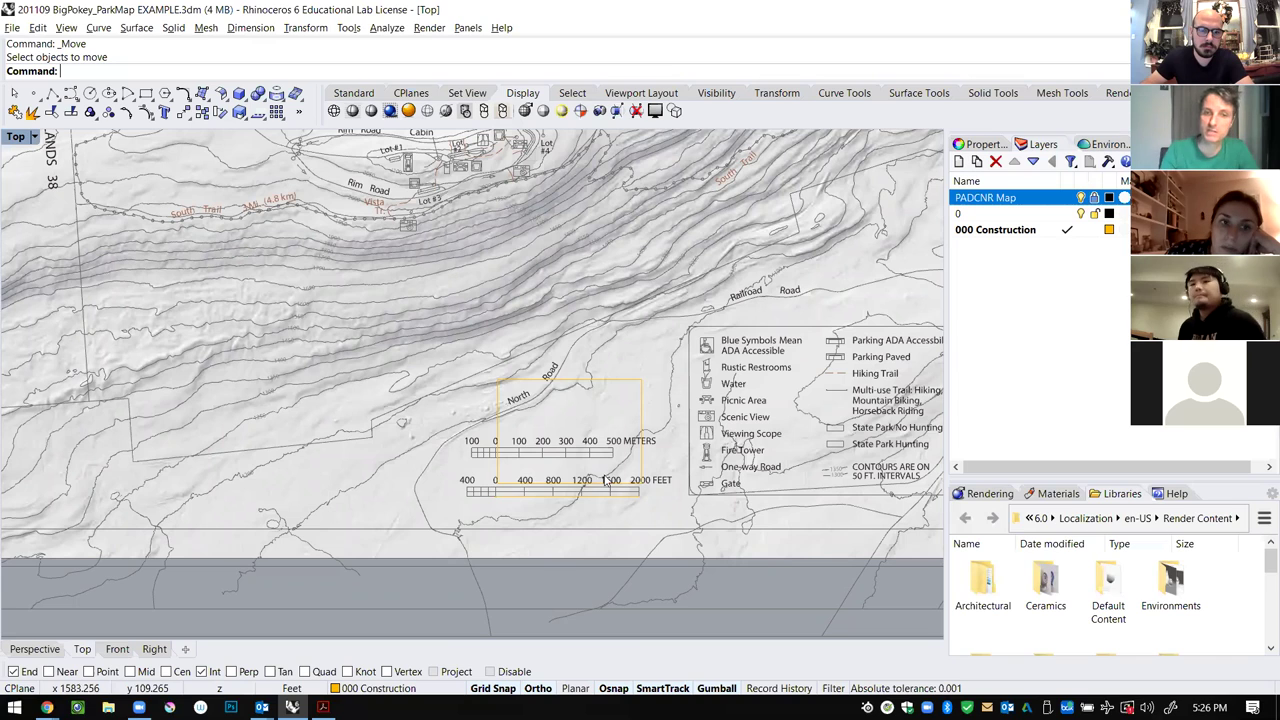
{"action": "left_click", "coordinate": [535, 432]}
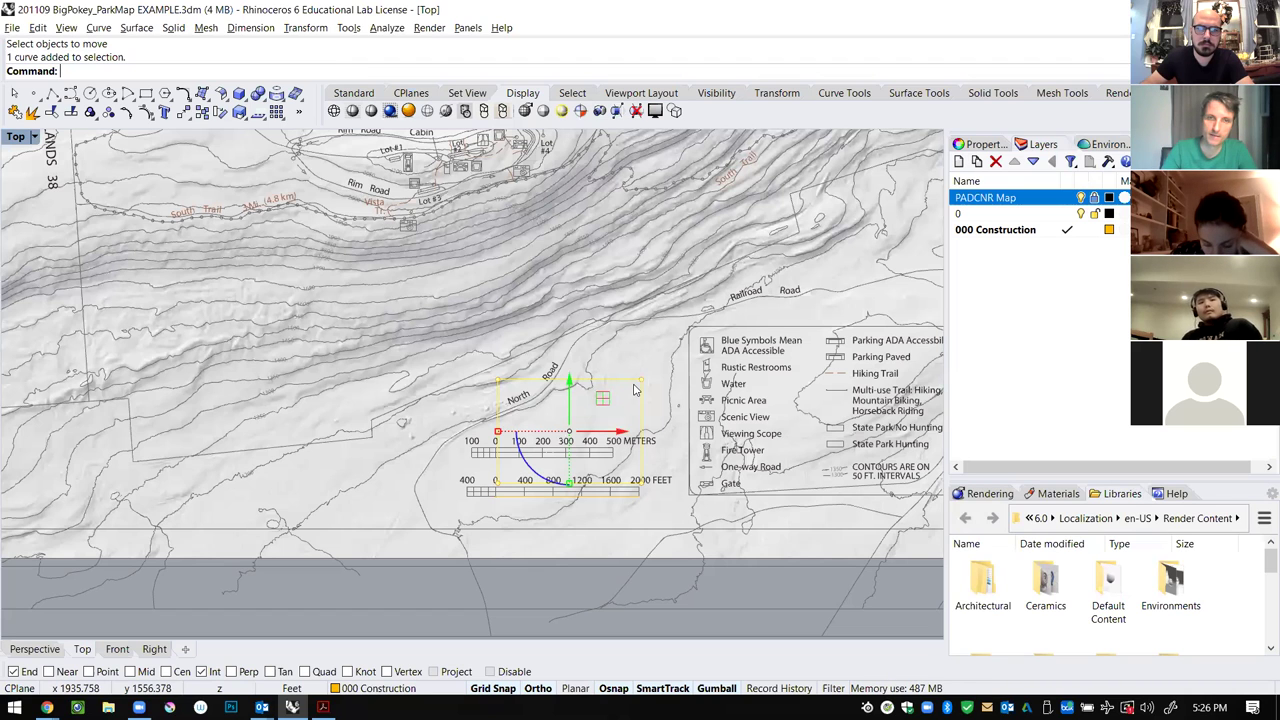
{"action": "key", "text": "Delete"}
{"action": "scroll", "coordinate": [494, 591], "scroll_direction": "down", "scroll_amount": 4}
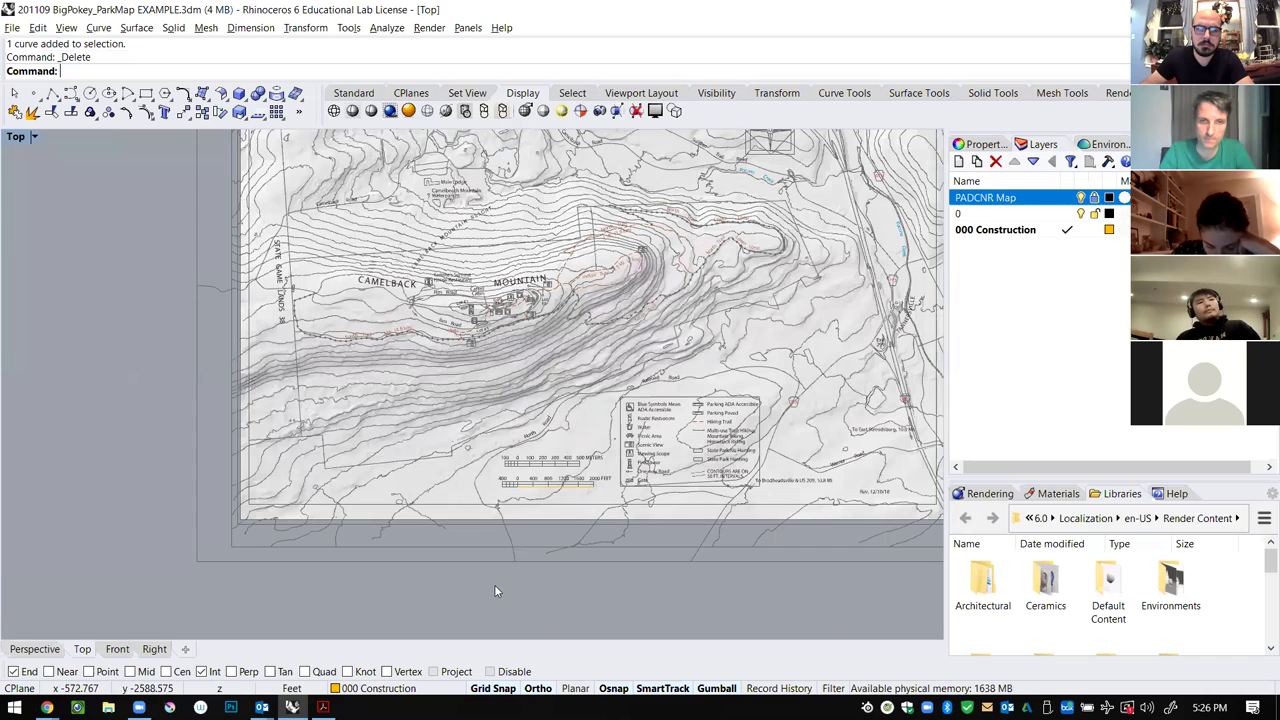
{"action": "left_click_drag", "start_coordinate": [703, 408], "coordinate": [481, 600]}
{"action": "key", "text": "Delete"}
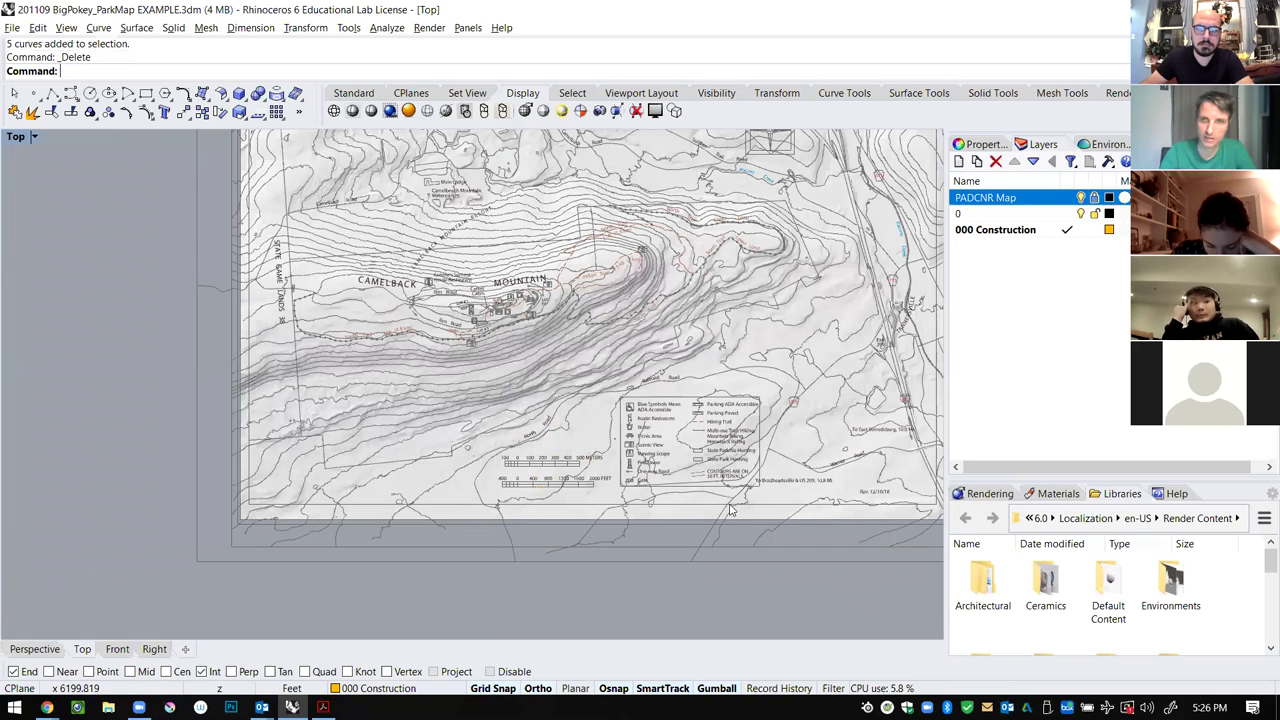
Temporarily unlock the PADCNR Map layer to inspect the map block by selecting it, and relock the layer.
{"action": "left_click", "coordinate": [1095, 197]}
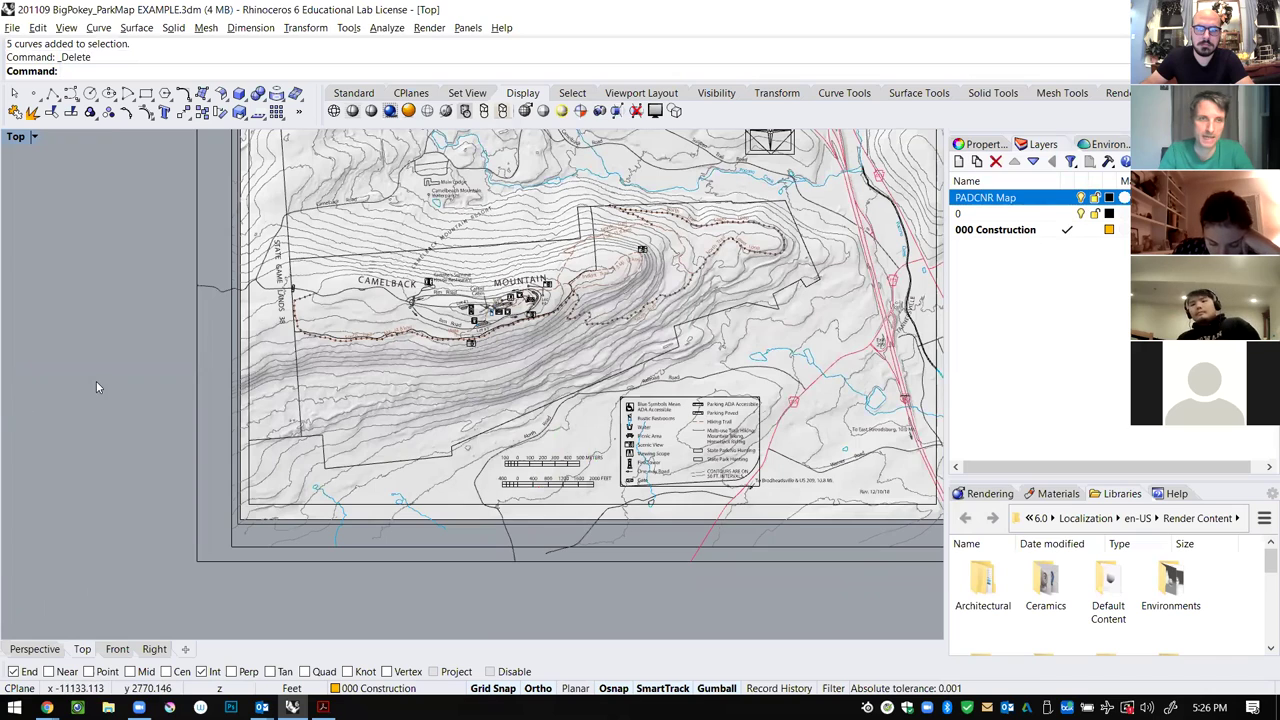
{"action": "scroll", "coordinate": [97, 386], "scroll_direction": "down", "scroll_amount": 8}
{"action": "scroll", "coordinate": [171, 368], "scroll_direction": "up", "scroll_amount": 2}
{"action": "scroll", "coordinate": [648, 485], "scroll_direction": "down", "scroll_amount": 2}
{"action": "scroll", "coordinate": [514, 446], "scroll_direction": "up", "scroll_amount": 2}
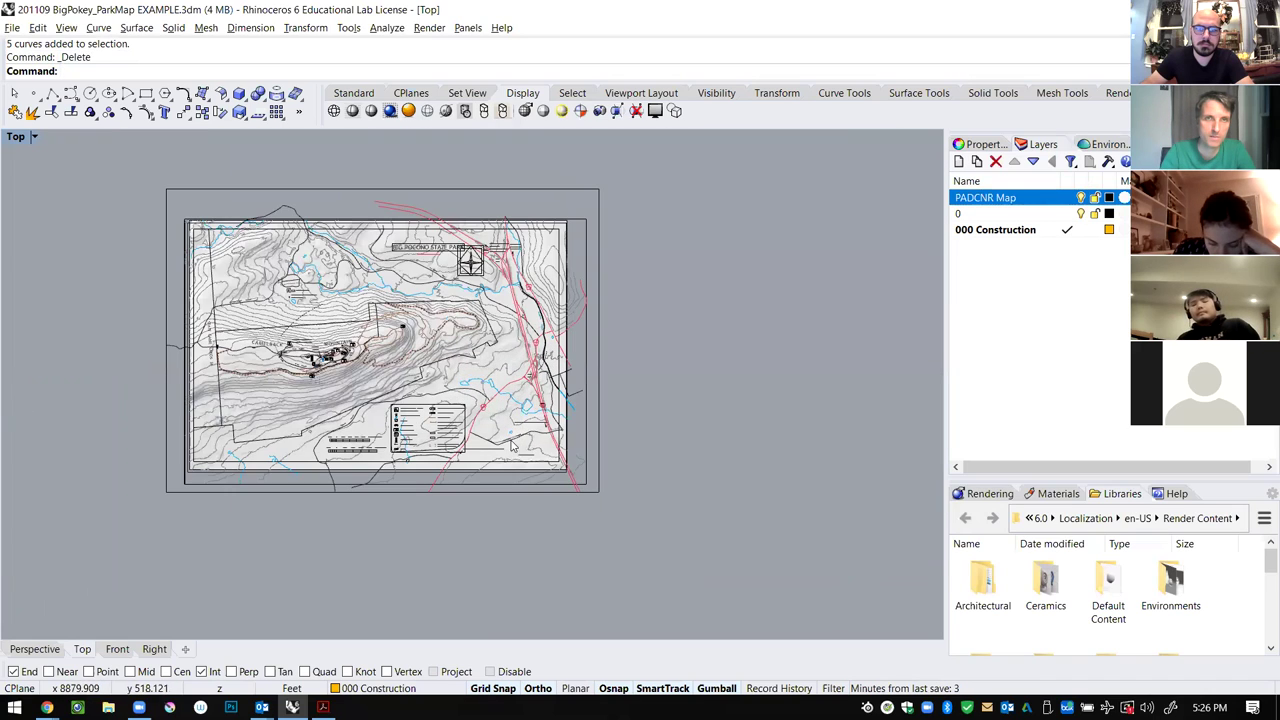
{"action": "scroll", "coordinate": [566, 466], "scroll_direction": "down", "scroll_amount": 1}
{"action": "scroll", "coordinate": [353, 436], "scroll_direction": "up", "scroll_amount": 2}
{"action": "left_click", "coordinate": [365, 422]}
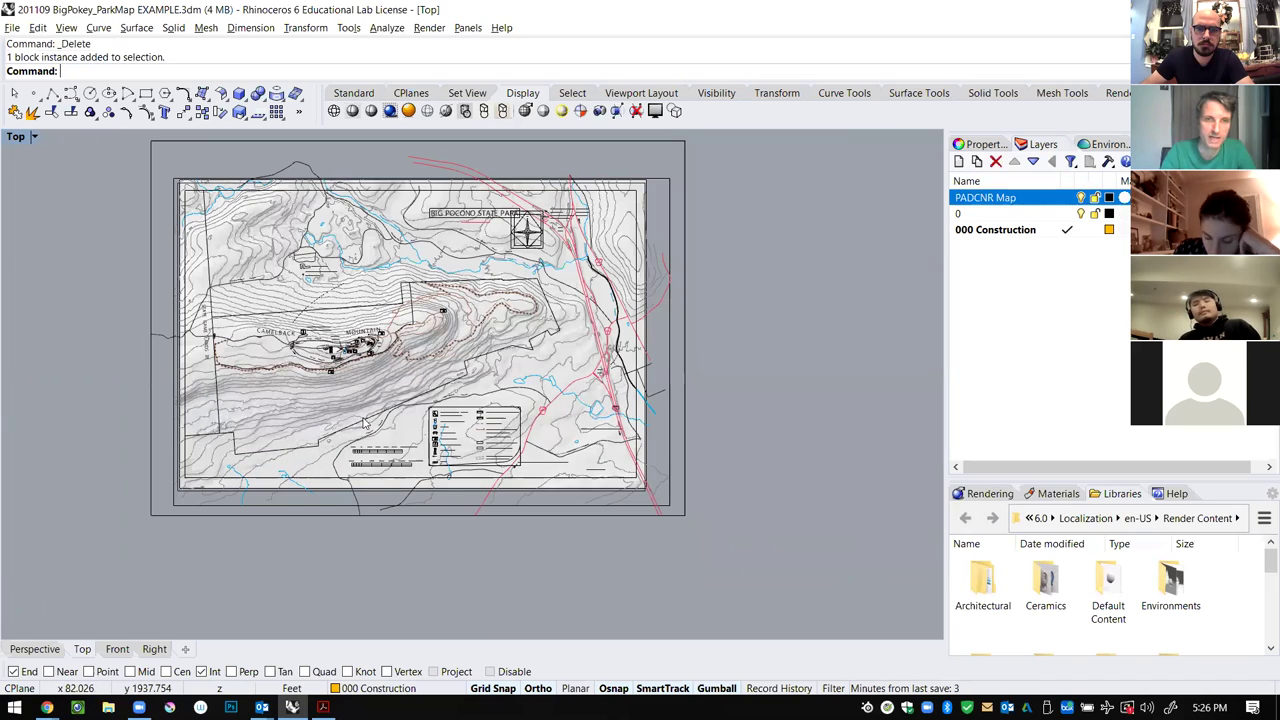
{"action": "scroll", "coordinate": [218, 280], "scroll_direction": "up", "scroll_amount": 1}
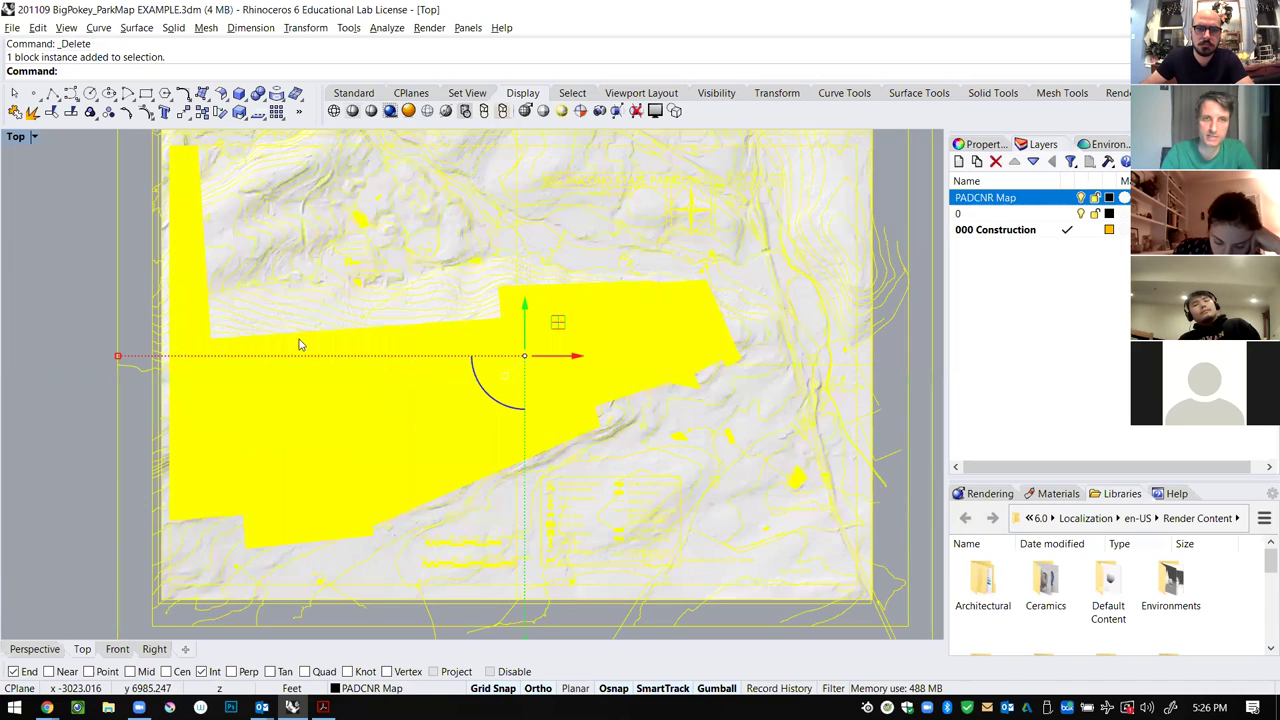
{"action": "scroll", "coordinate": [299, 345], "scroll_direction": "down", "scroll_amount": 1}
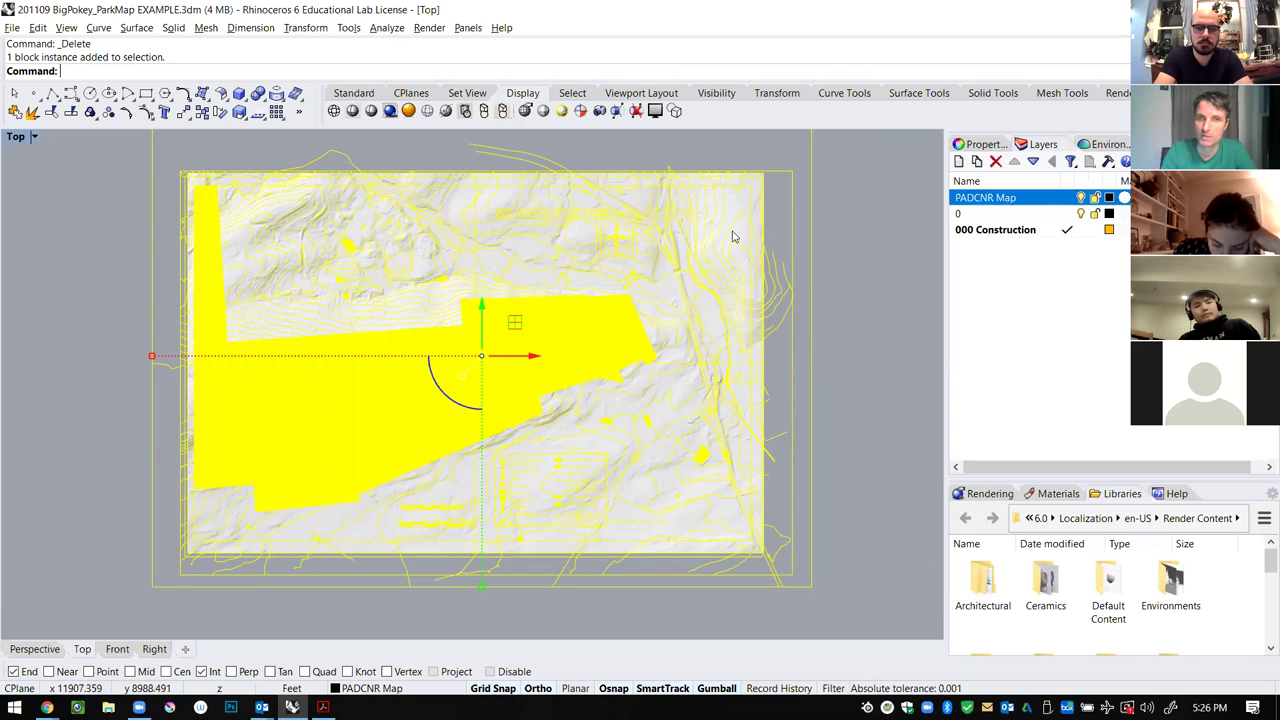
{"action": "left_click", "coordinate": [853, 325]}
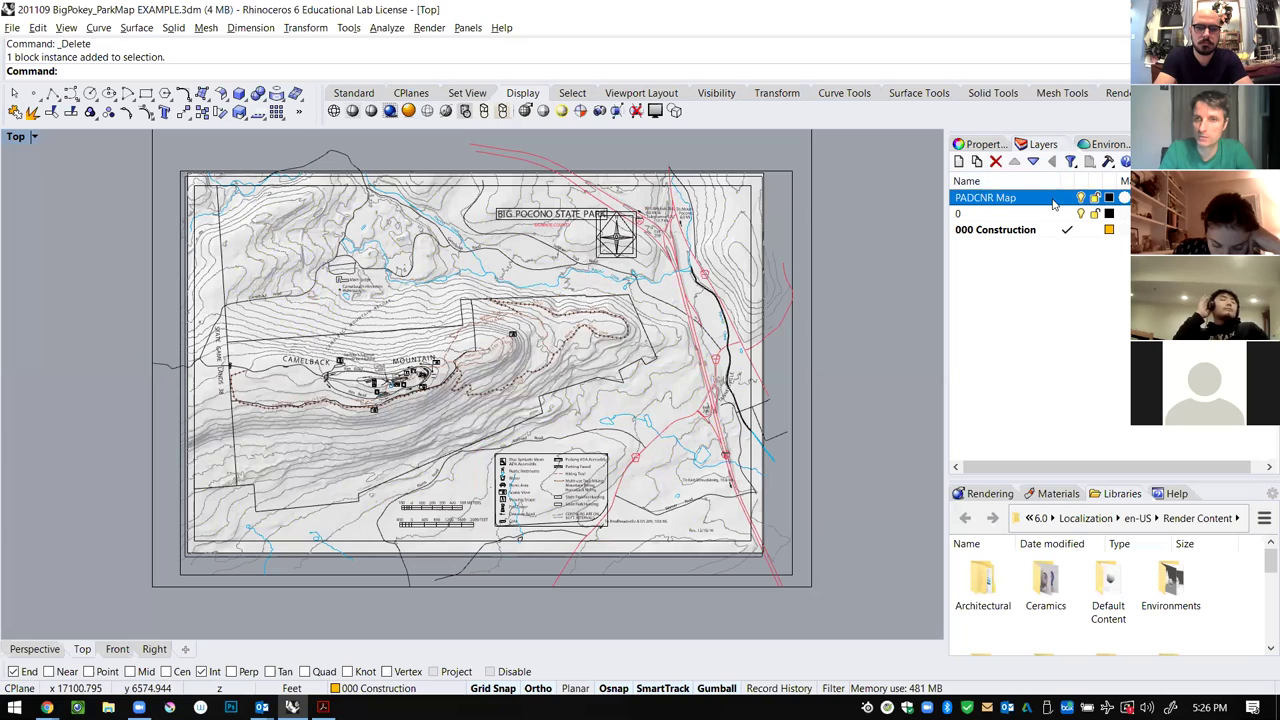
{"action": "left_click", "coordinate": [1095, 198]}
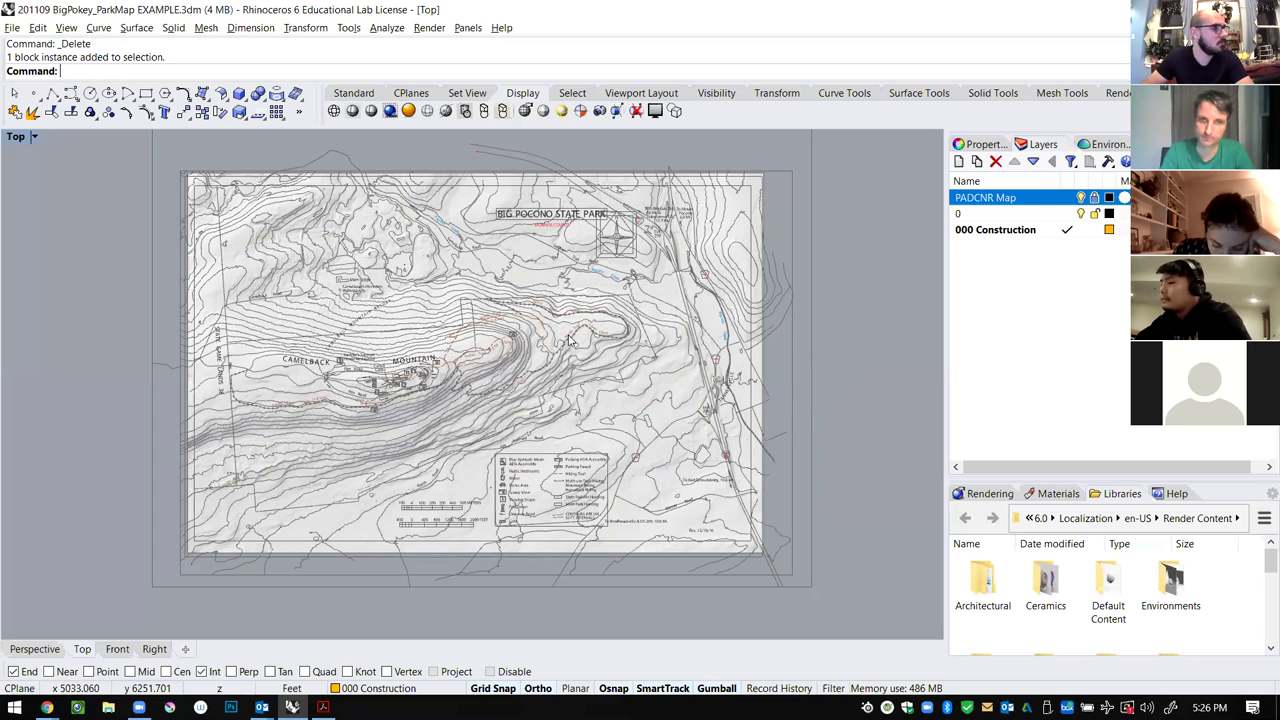
Examine the park map's north arrow, title area, road labels and symbol legend.
{"action": "scroll", "coordinate": [612, 323], "scroll_direction": "up", "scroll_amount": 5}
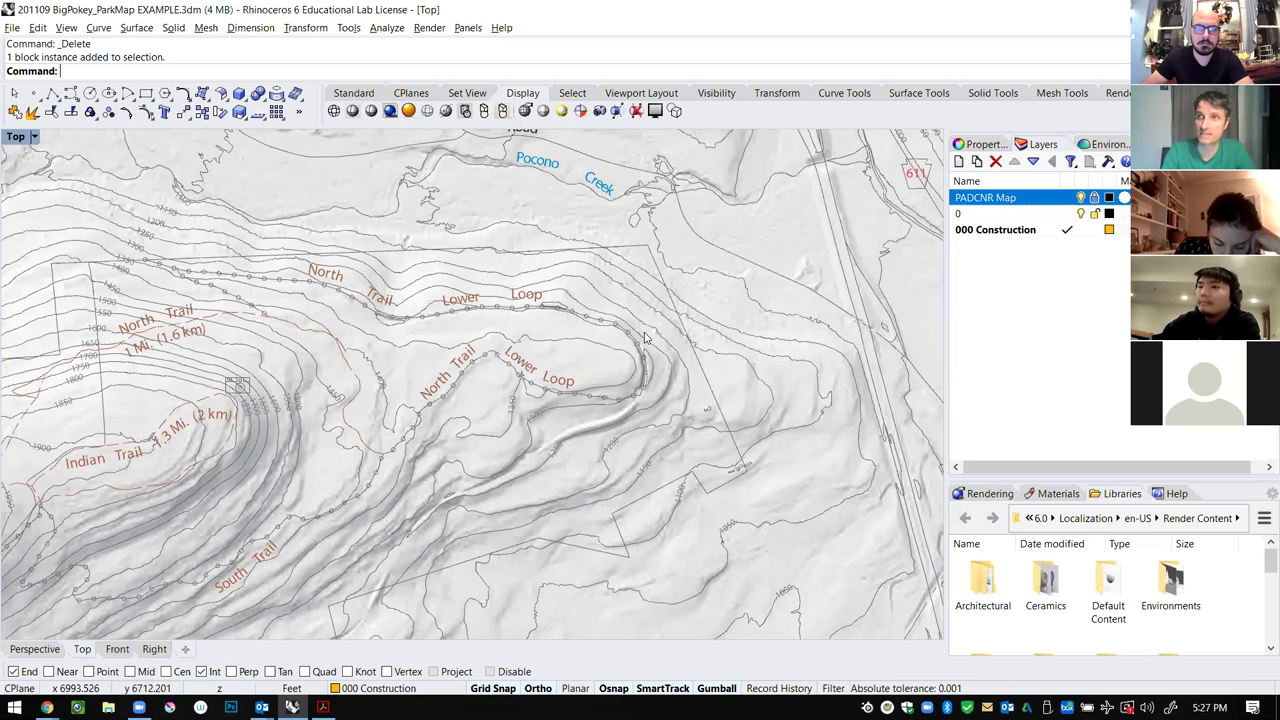
{"action": "scroll", "coordinate": [655, 334], "scroll_direction": "down", "scroll_amount": 5}
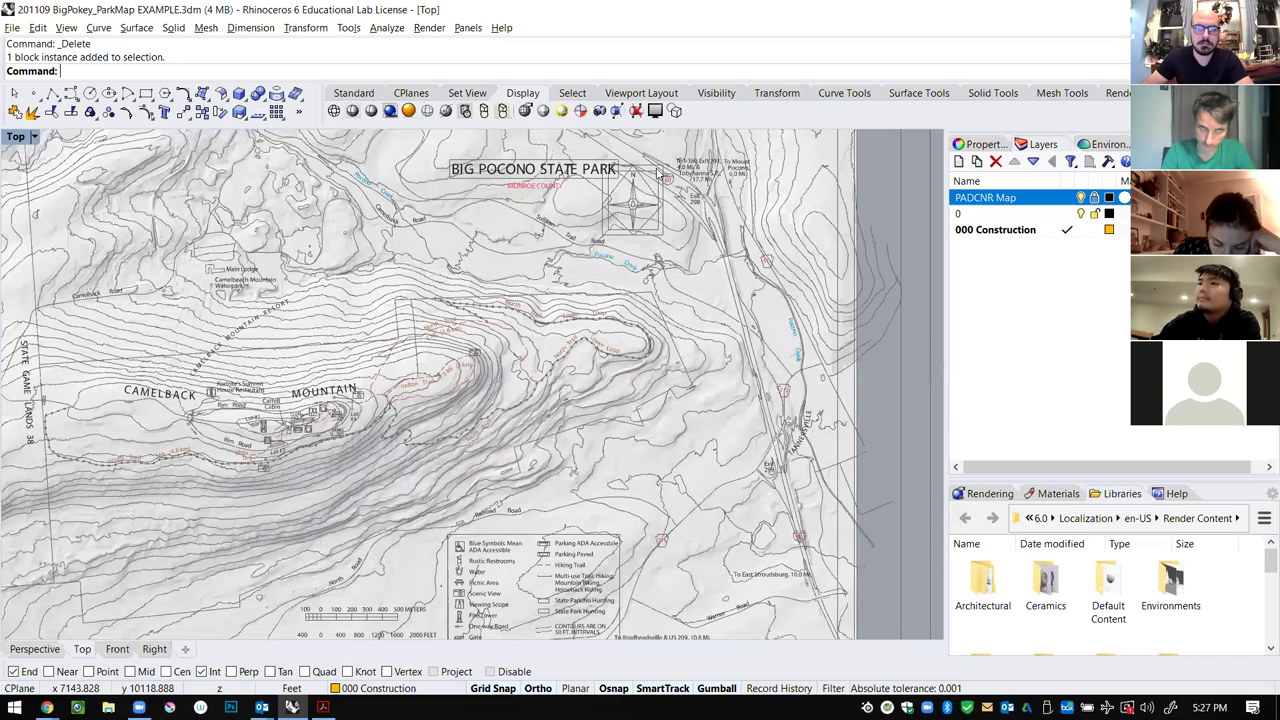
{"action": "scroll", "coordinate": [657, 176], "scroll_direction": "up", "scroll_amount": 5}
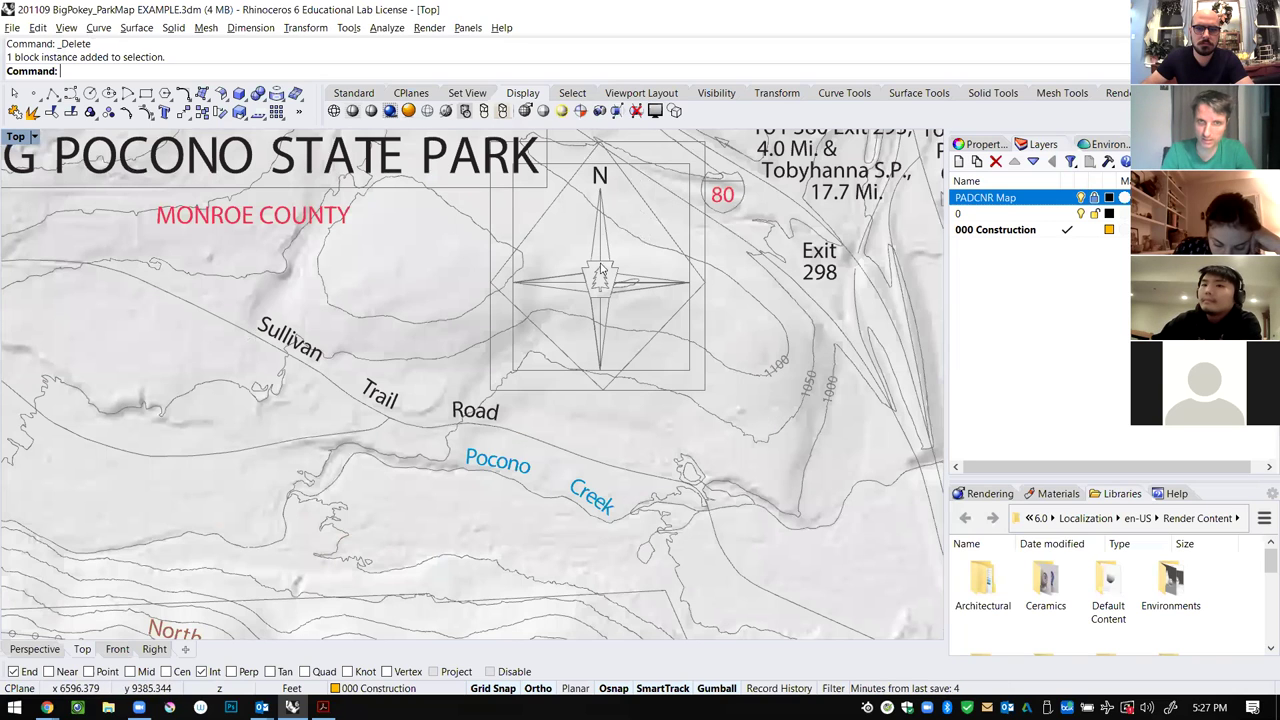
{"action": "scroll", "coordinate": [600, 176], "scroll_direction": "down", "scroll_amount": 2}
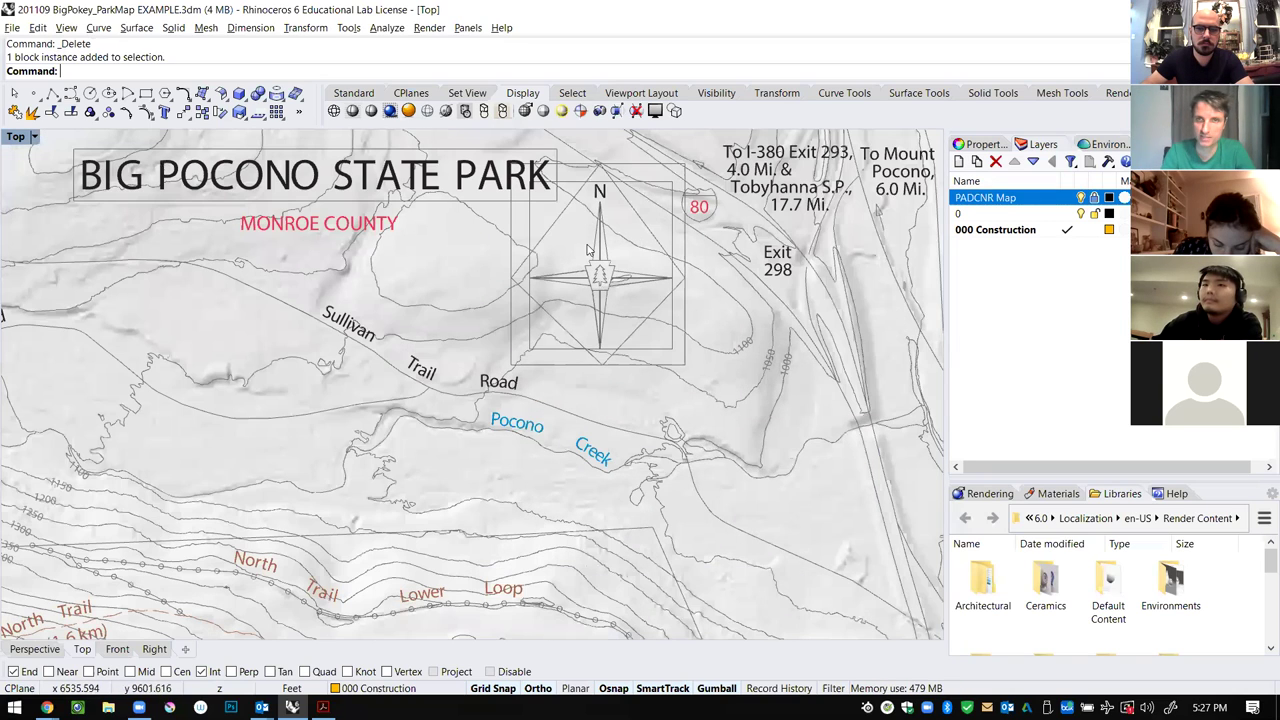
{"action": "scroll", "coordinate": [587, 247], "scroll_direction": "down", "scroll_amount": 4}
{"action": "scroll", "coordinate": [583, 222], "scroll_direction": "down", "scroll_amount": 7}
{"action": "scroll", "coordinate": [600, 390], "scroll_direction": "up", "scroll_amount": 3}
{"action": "scroll", "coordinate": [661, 378], "scroll_direction": "up", "scroll_amount": 1}
{"action": "scroll", "coordinate": [680, 360], "scroll_direction": "down", "scroll_amount": 3}
{"action": "scroll", "coordinate": [703, 333], "scroll_direction": "up", "scroll_amount": 4}
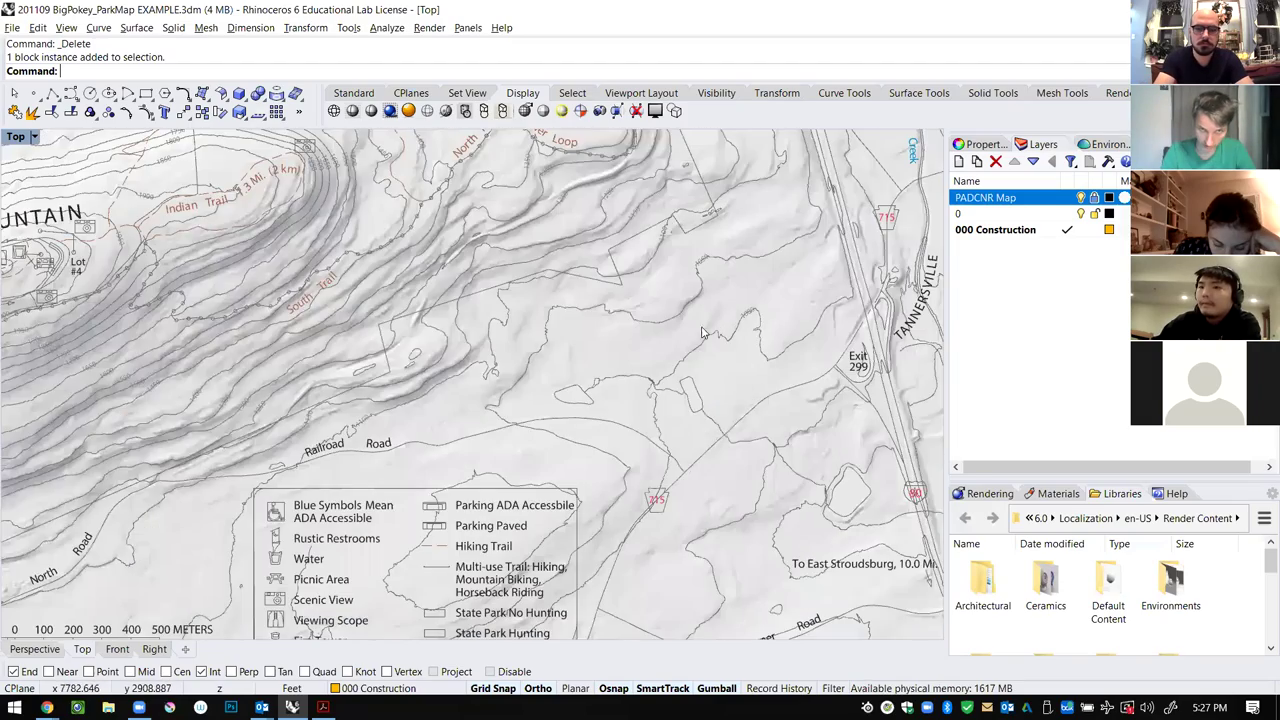
{"action": "scroll", "coordinate": [569, 335], "scroll_direction": "down", "scroll_amount": 2}
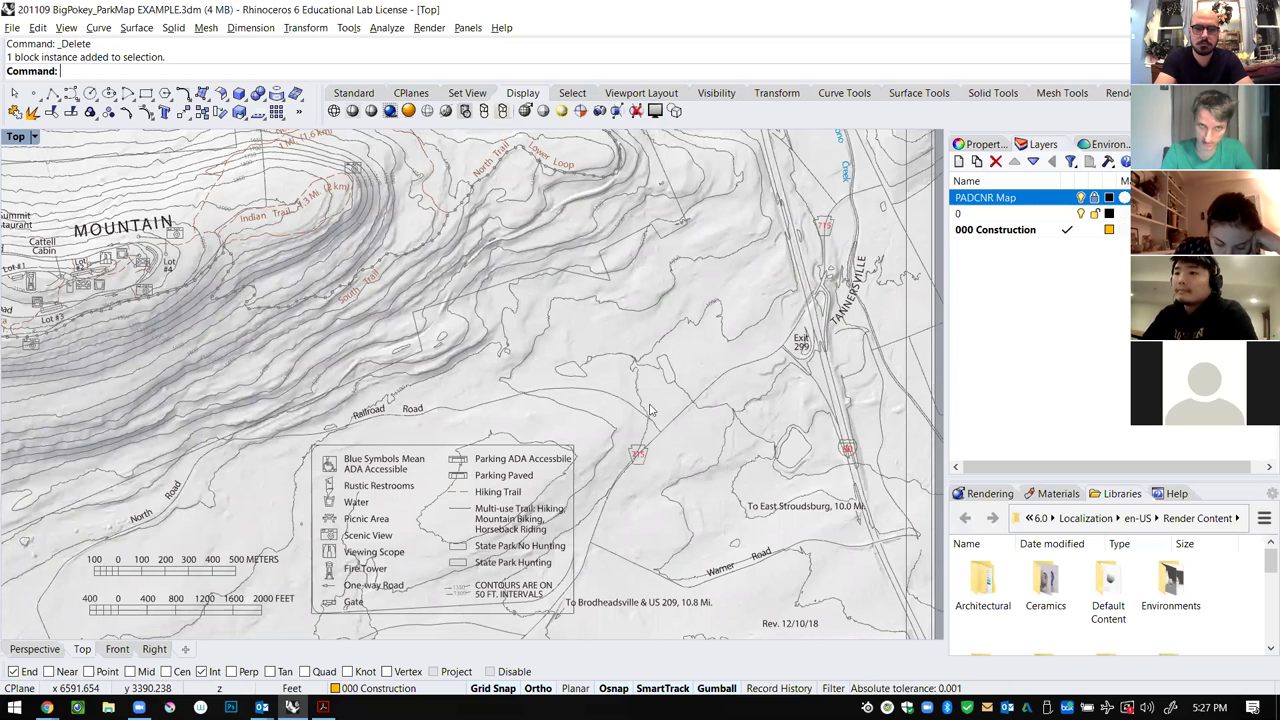
{"action": "scroll", "coordinate": [670, 545], "scroll_direction": "down", "scroll_amount": 2}
{"action": "scroll", "coordinate": [447, 322], "scroll_direction": "up", "scroll_amount": 2}
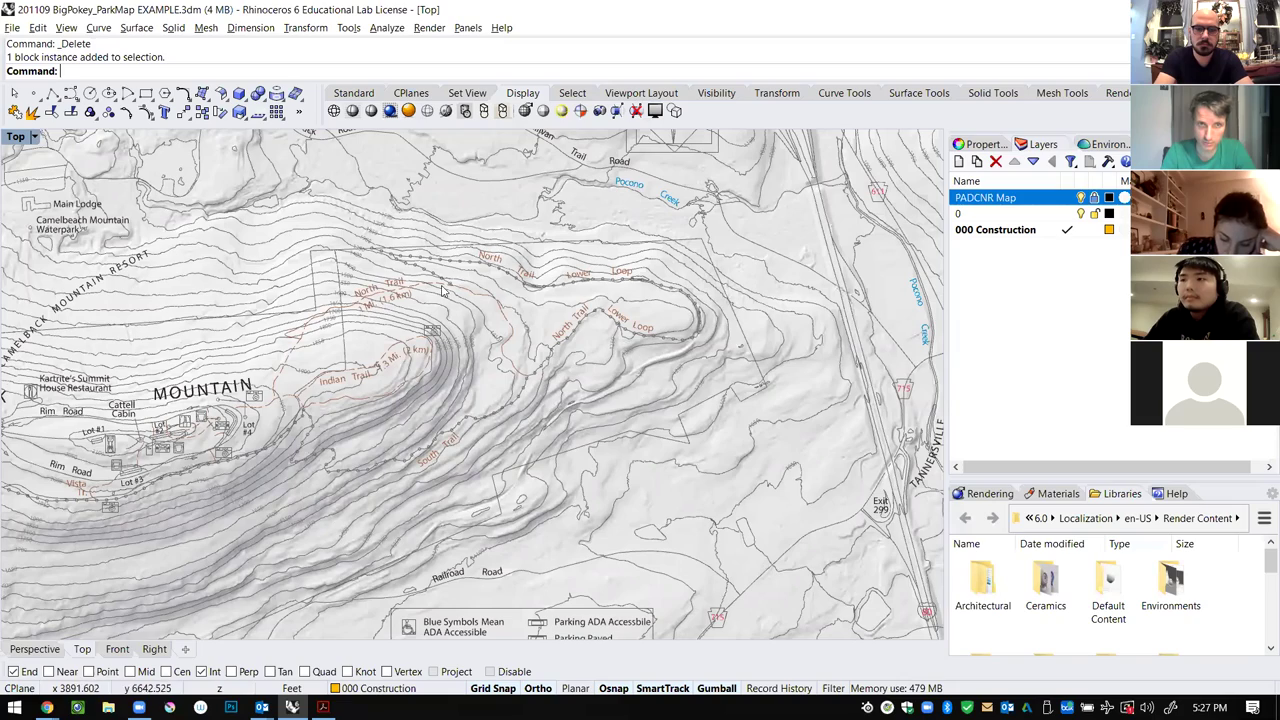
Examine the contour lines and trails around the North Trail Lower Loop and the overall map extents.
{"action": "scroll", "coordinate": [524, 330], "scroll_direction": "down", "scroll_amount": 2}
{"action": "scroll", "coordinate": [683, 310], "scroll_direction": "up", "scroll_amount": 3}
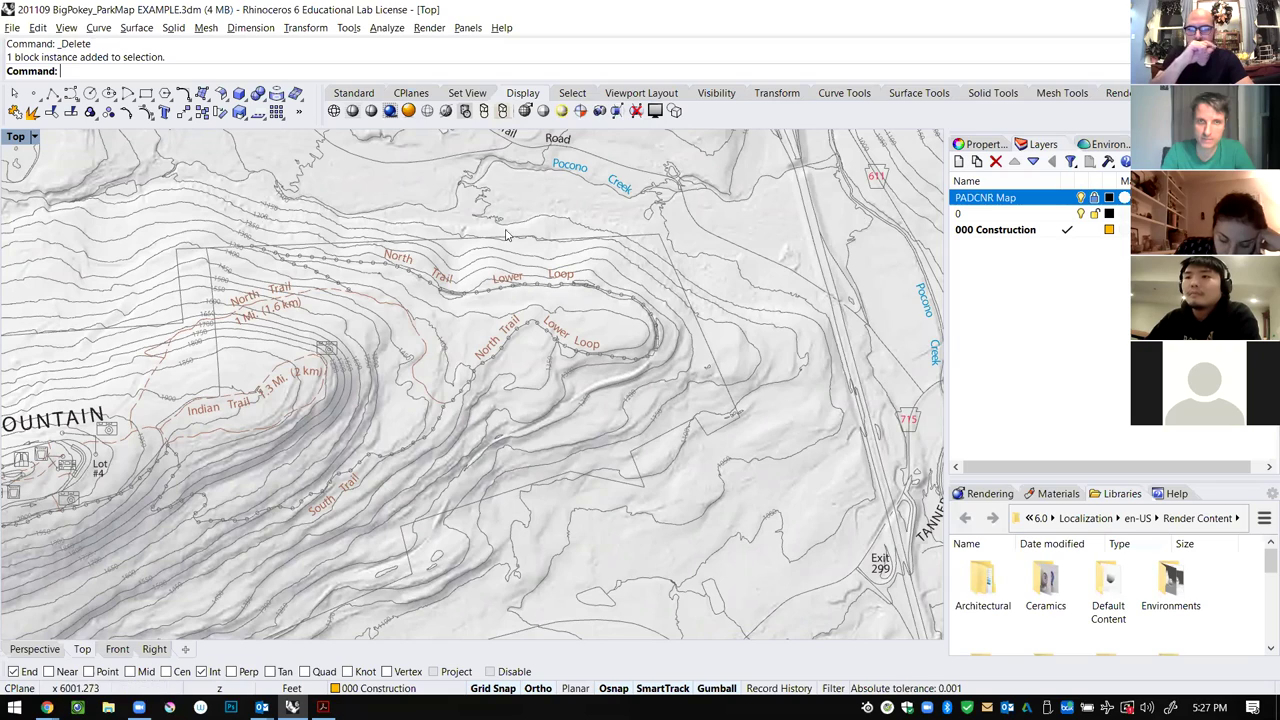
{"action": "scroll", "coordinate": [684, 428], "scroll_direction": "down", "scroll_amount": 5}
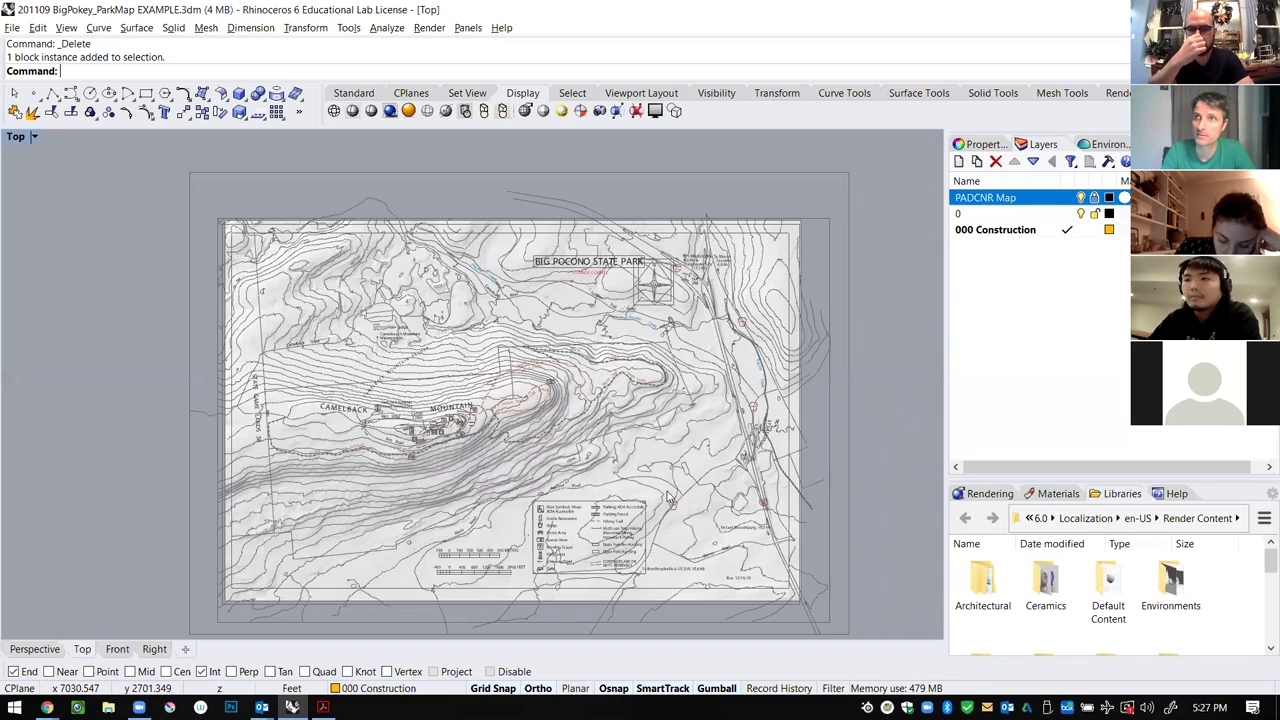
{"action": "scroll", "coordinate": [647, 389], "scroll_direction": "up", "scroll_amount": 8}
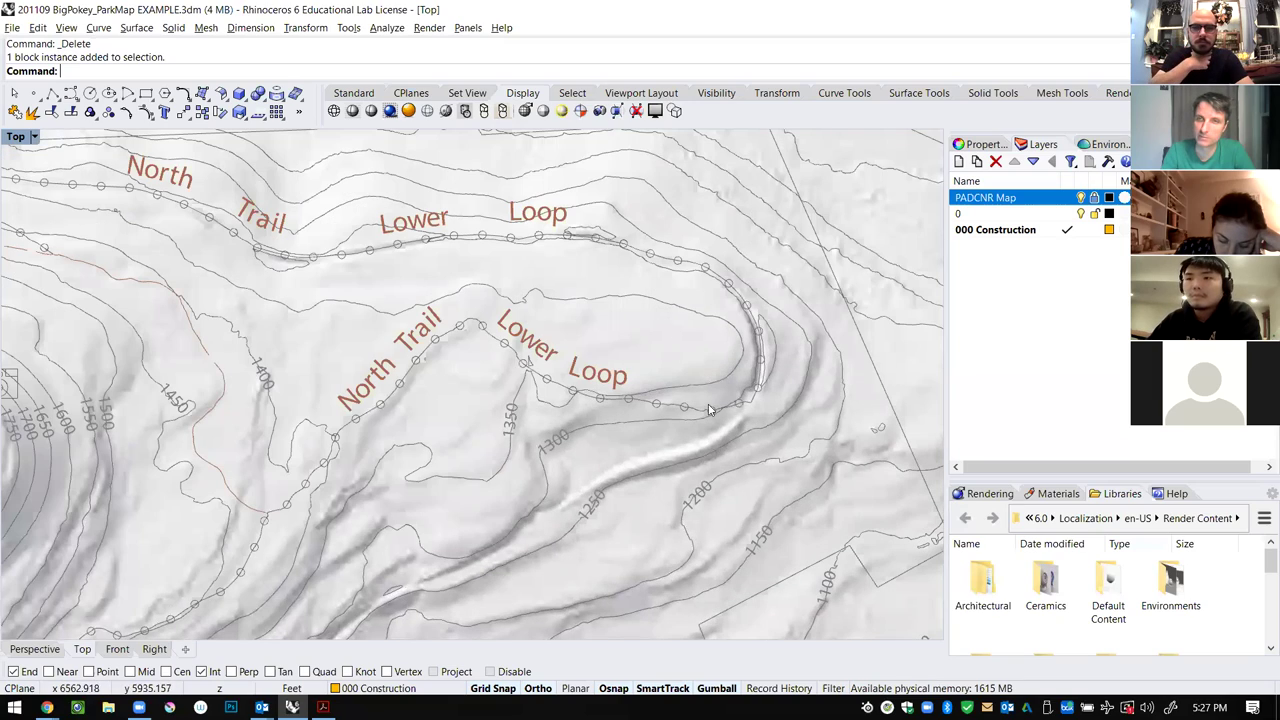
{"action": "scroll", "coordinate": [773, 381], "scroll_direction": "down", "scroll_amount": 8}
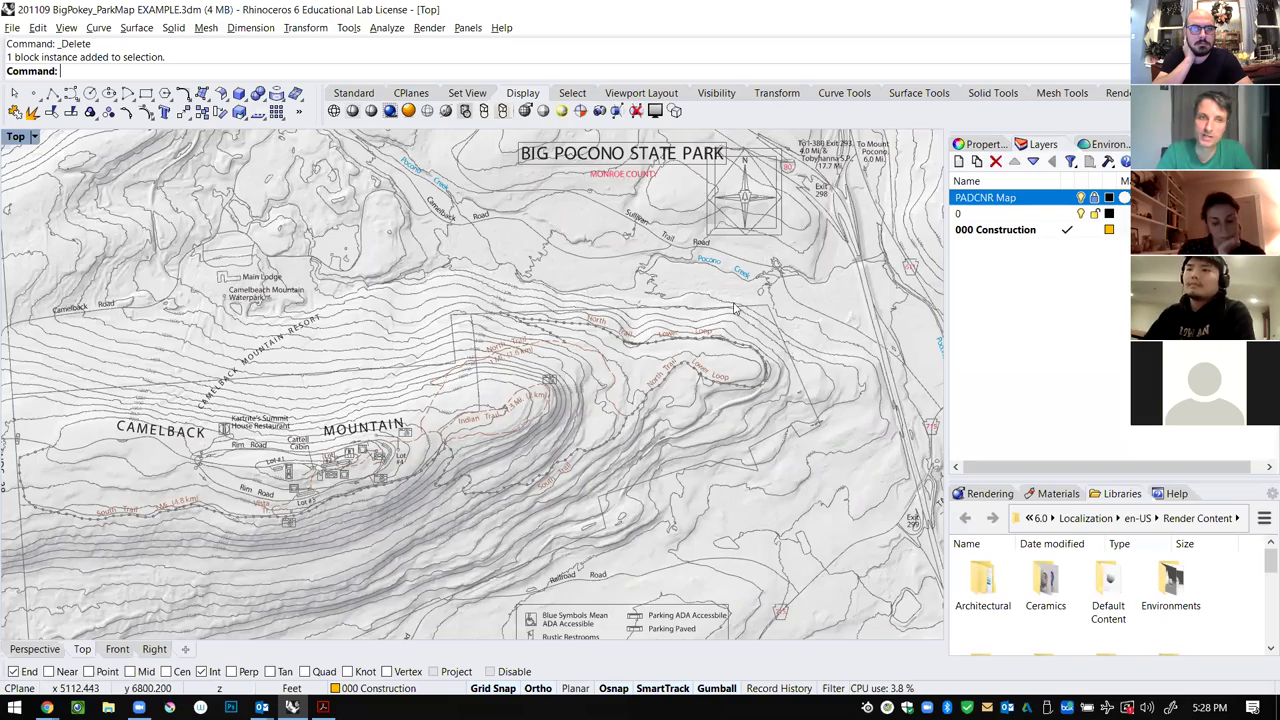
{"action": "scroll", "coordinate": [735, 308], "scroll_direction": "down", "scroll_amount": 3}
{"action": "scroll", "coordinate": [256, 381], "scroll_direction": "up", "scroll_amount": 2}
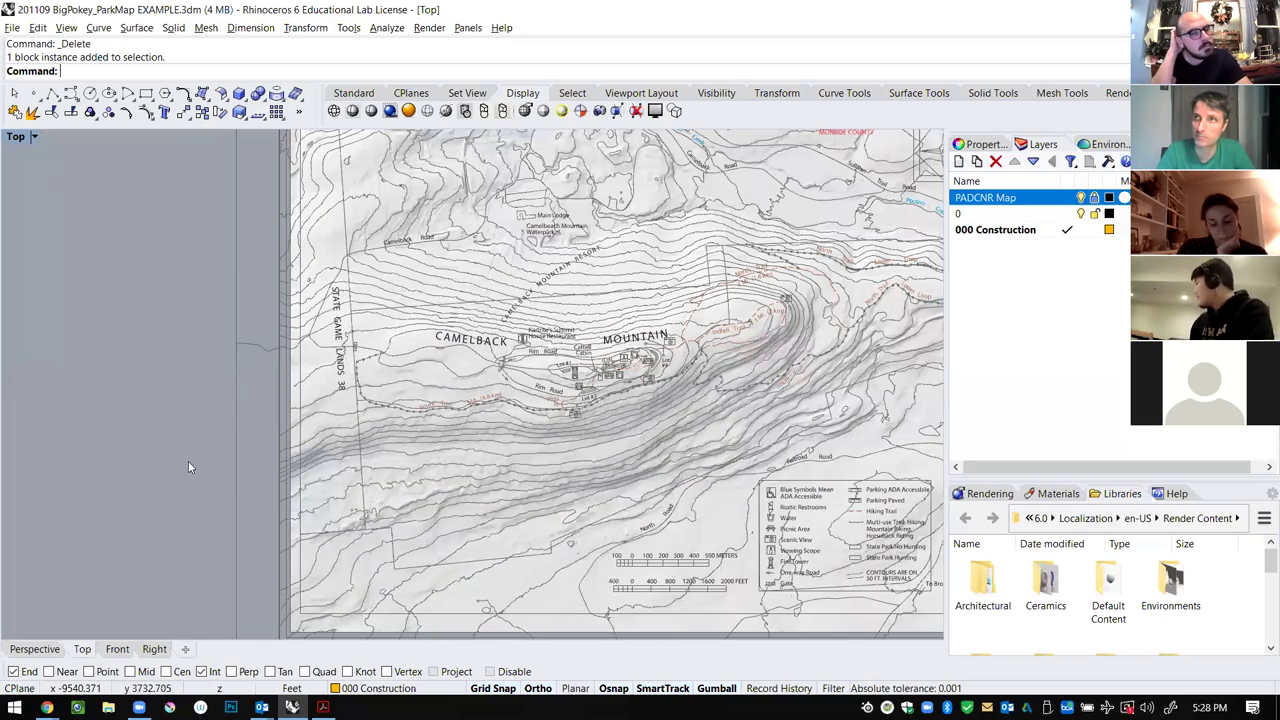
{"action": "scroll", "coordinate": [559, 377], "scroll_direction": "down", "scroll_amount": 8}
{"action": "scroll", "coordinate": [815, 275], "scroll_direction": "up", "scroll_amount": 4}
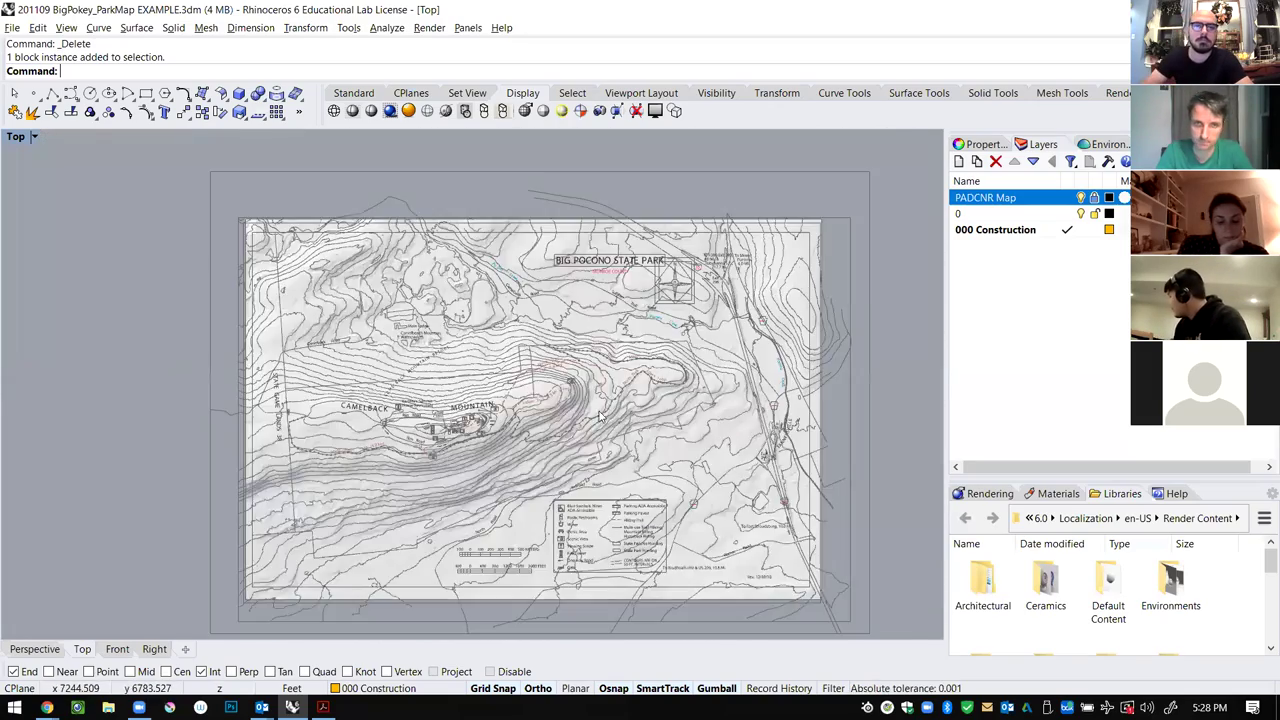
{"action": "scroll", "coordinate": [651, 398], "scroll_direction": "up", "scroll_amount": 4}
Restore the four-viewport layout and frame the whole park map in the Perspective viewport.
{"action": "double_click", "coordinate": [18, 137]}
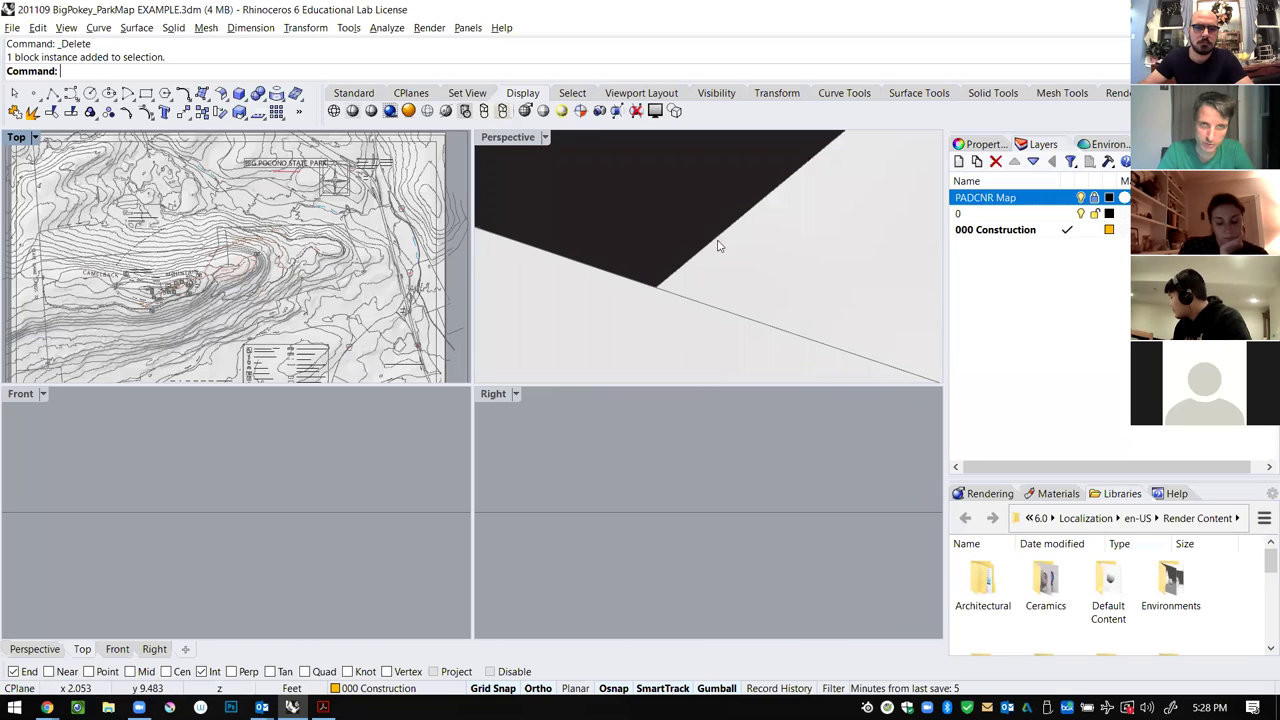
{"action": "scroll", "coordinate": [726, 320], "scroll_direction": "down", "scroll_amount": 6}
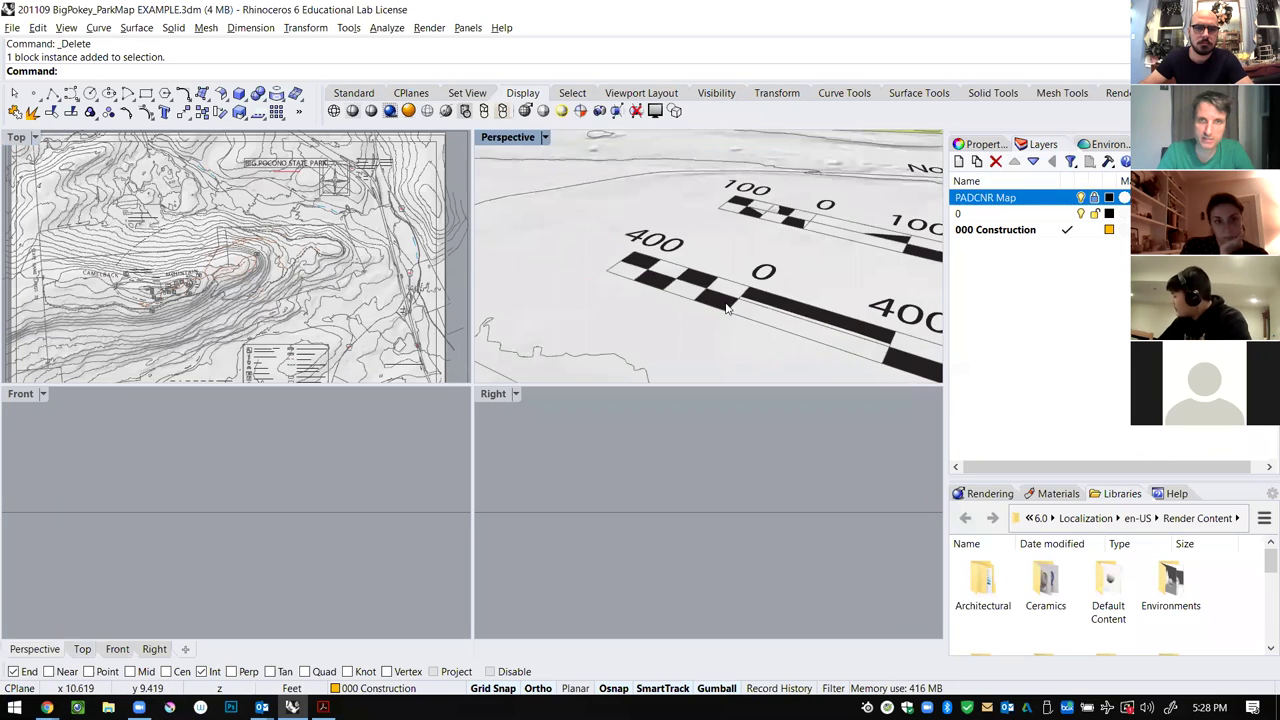
{"action": "scroll", "coordinate": [727, 308], "scroll_direction": "down", "scroll_amount": 8}
{"action": "scroll", "coordinate": [648, 257], "scroll_direction": "up", "scroll_amount": 2}
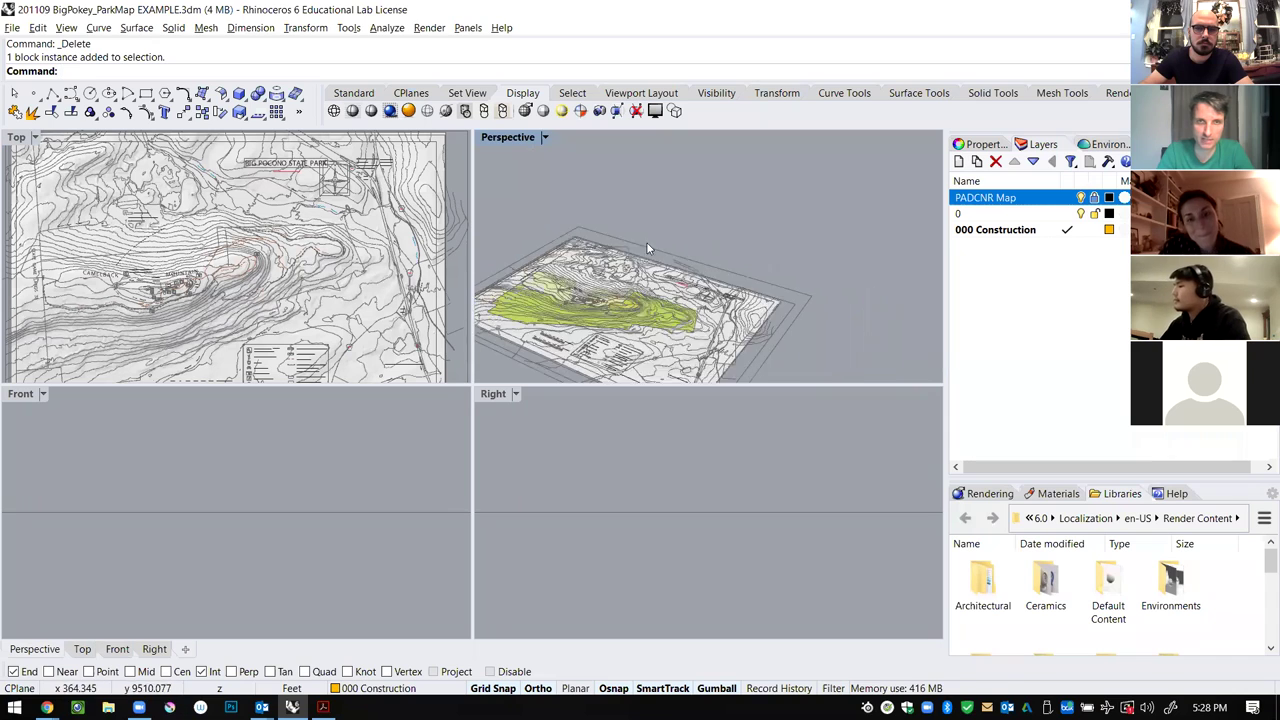
{"action": "scroll", "coordinate": [648, 257], "scroll_direction": "up", "scroll_amount": 1}
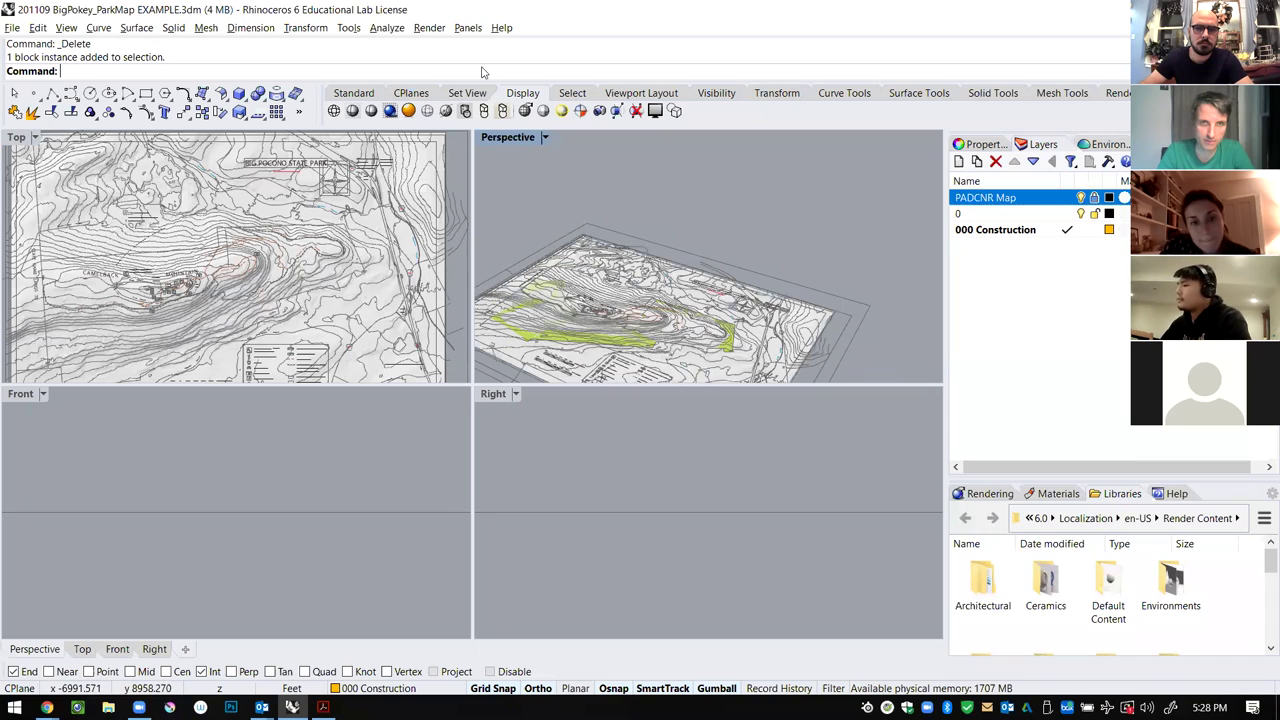
Change the Perspective viewport to the NE isometric view and orbit it to look obliquely across the map.
{"action": "left_click", "coordinate": [545, 138]}
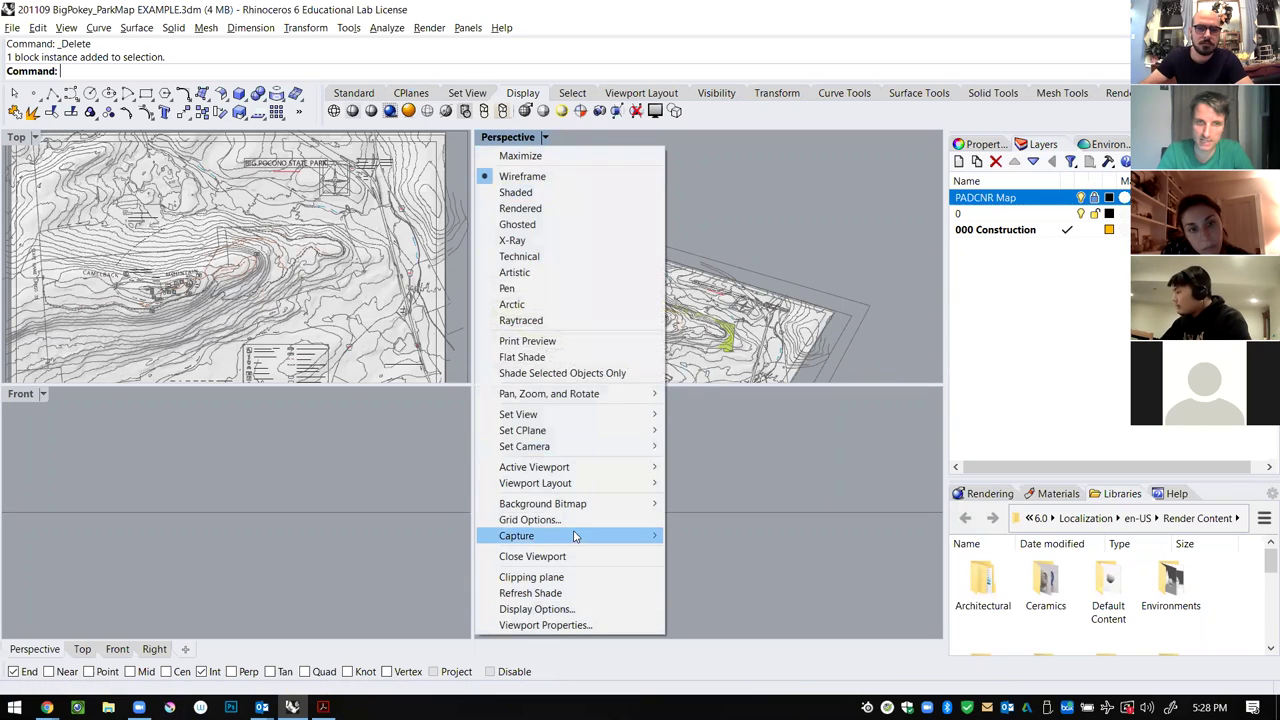
{"action": "mouse_move", "coordinate": [648, 414]}
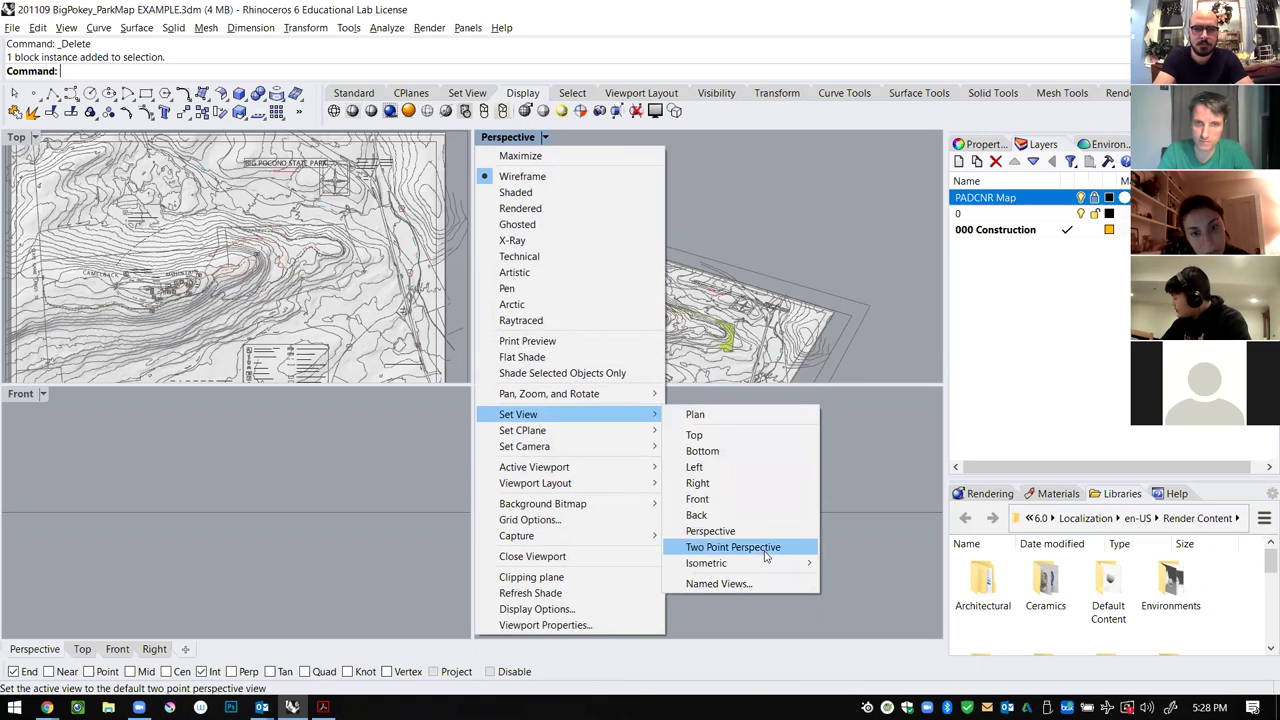
{"action": "mouse_move", "coordinate": [760, 563]}
{"action": "left_click", "coordinate": [846, 557]}
{"action": "right_click_drag", "start_coordinate": [798, 217], "coordinate": [737, 287]}
Zoom the Front and Right viewports to the extents of the model.
{"action": "scroll", "coordinate": [651, 428], "scroll_direction": "down", "scroll_amount": 8}
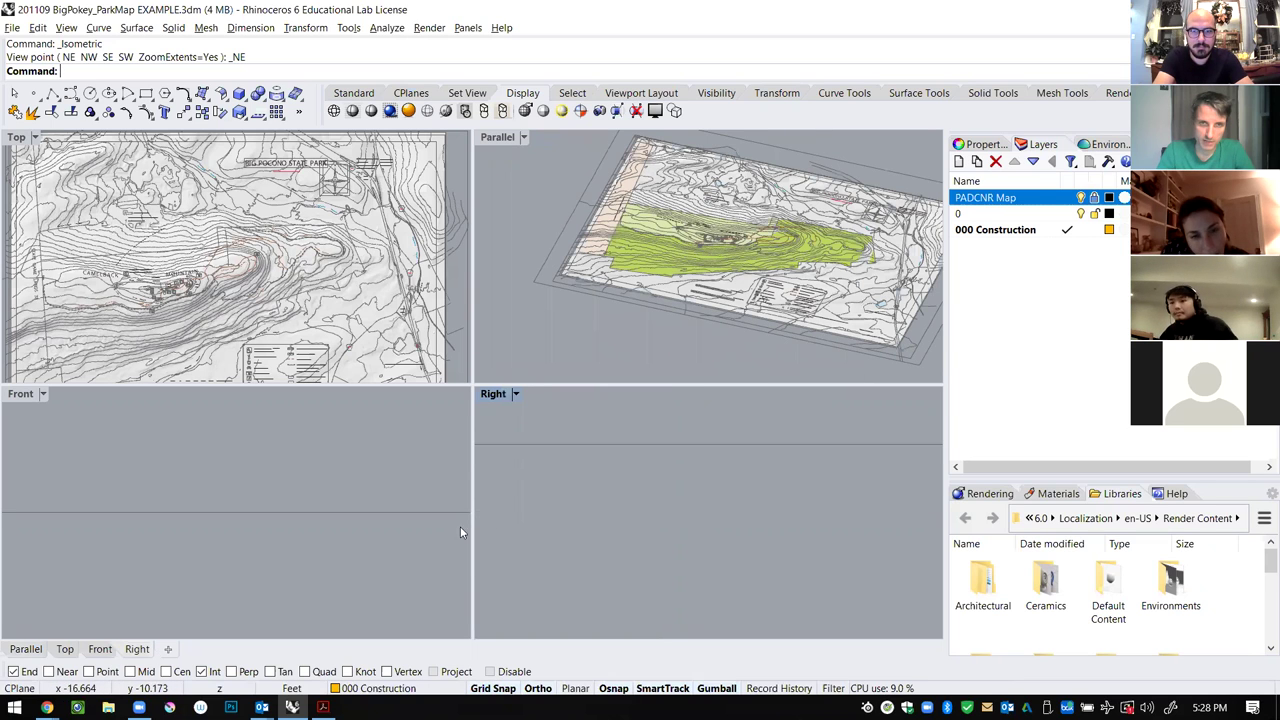
{"action": "scroll", "coordinate": [420, 525], "scroll_direction": "down", "scroll_amount": 12}
{"action": "scroll", "coordinate": [368, 510], "scroll_direction": "down", "scroll_amount": 2}
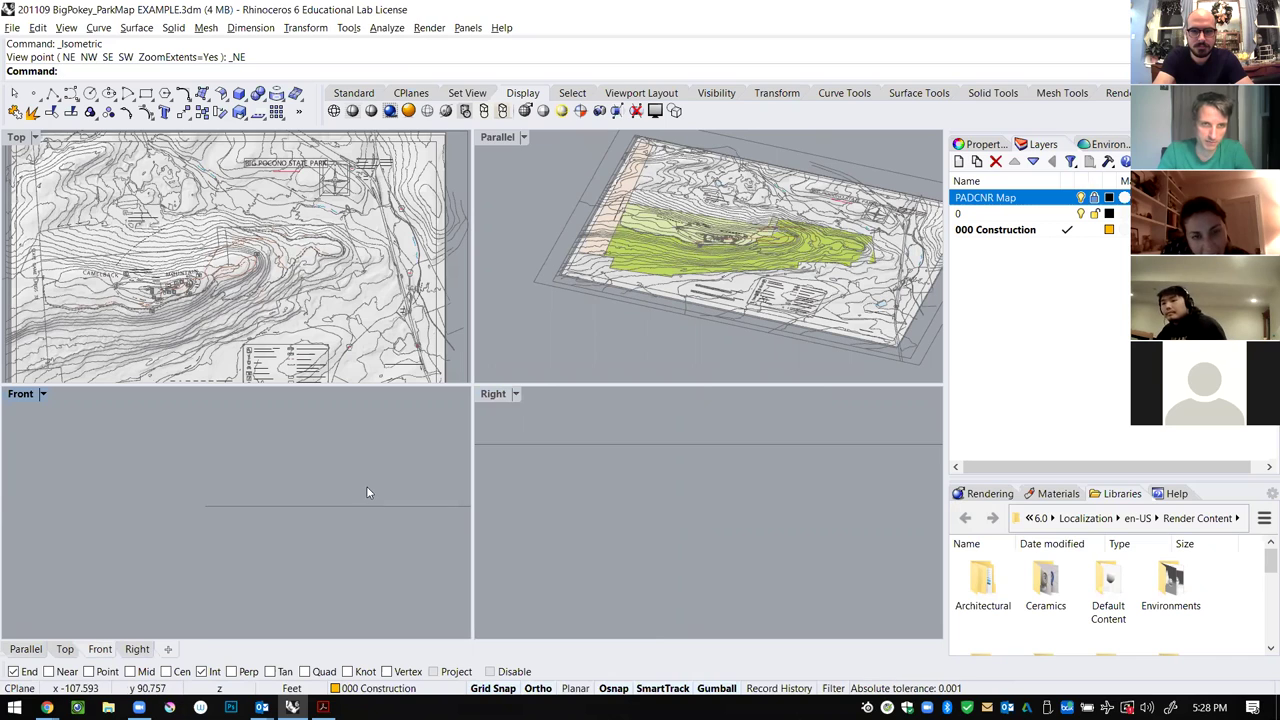
{"action": "type", "text": "z"}
{"action": "key", "text": "Return"}
{"action": "type", "text": "e"}
{"action": "key", "text": "Return"}
{"action": "left_click", "coordinate": [568, 513]}
{"action": "type", "text": "z"}
{"action": "key", "text": "Return"}
{"action": "key", "text": "Return"}
{"action": "type", "text": "elected Target 1To1 ): e"}
{"action": "key", "text": "Return"}
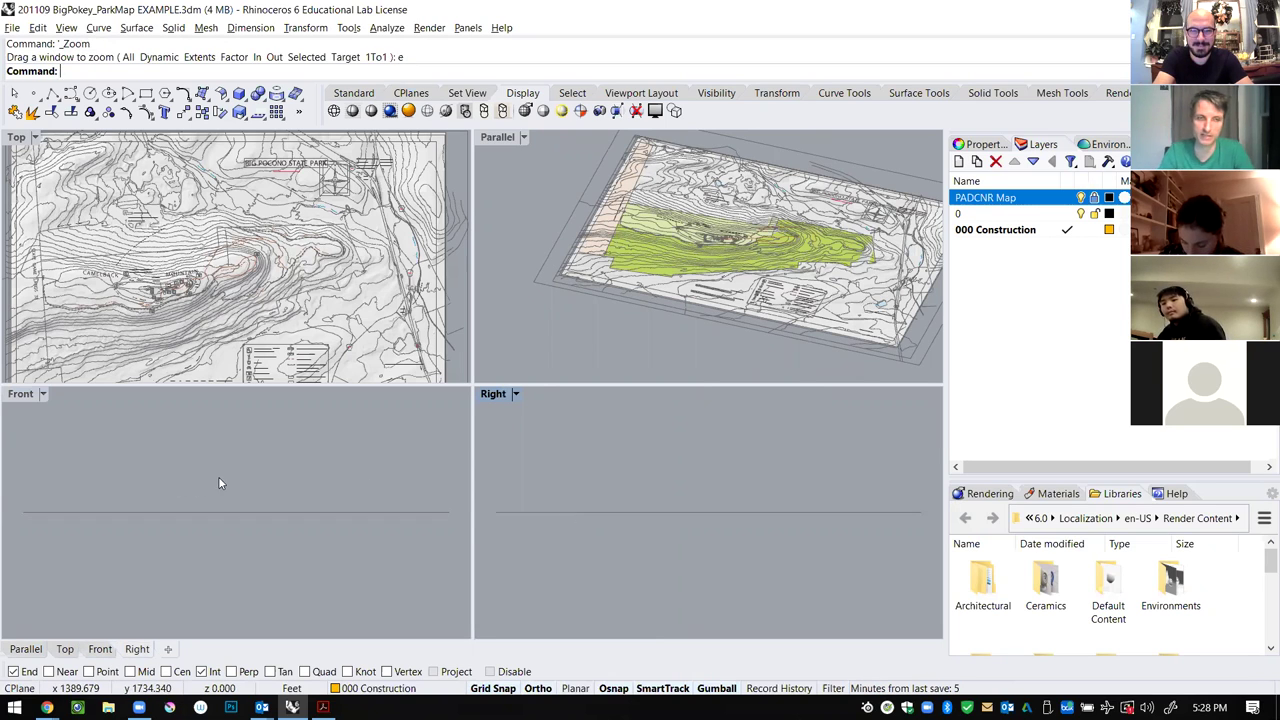
Maximize the Top viewport and zoom in on the 1100 contour above Railroad Road.
{"action": "double_click", "coordinate": [16, 137]}
{"action": "scroll", "coordinate": [612, 532], "scroll_direction": "up", "scroll_amount": 12}
{"action": "scroll", "coordinate": [365, 545], "scroll_direction": "up", "scroll_amount": 4}
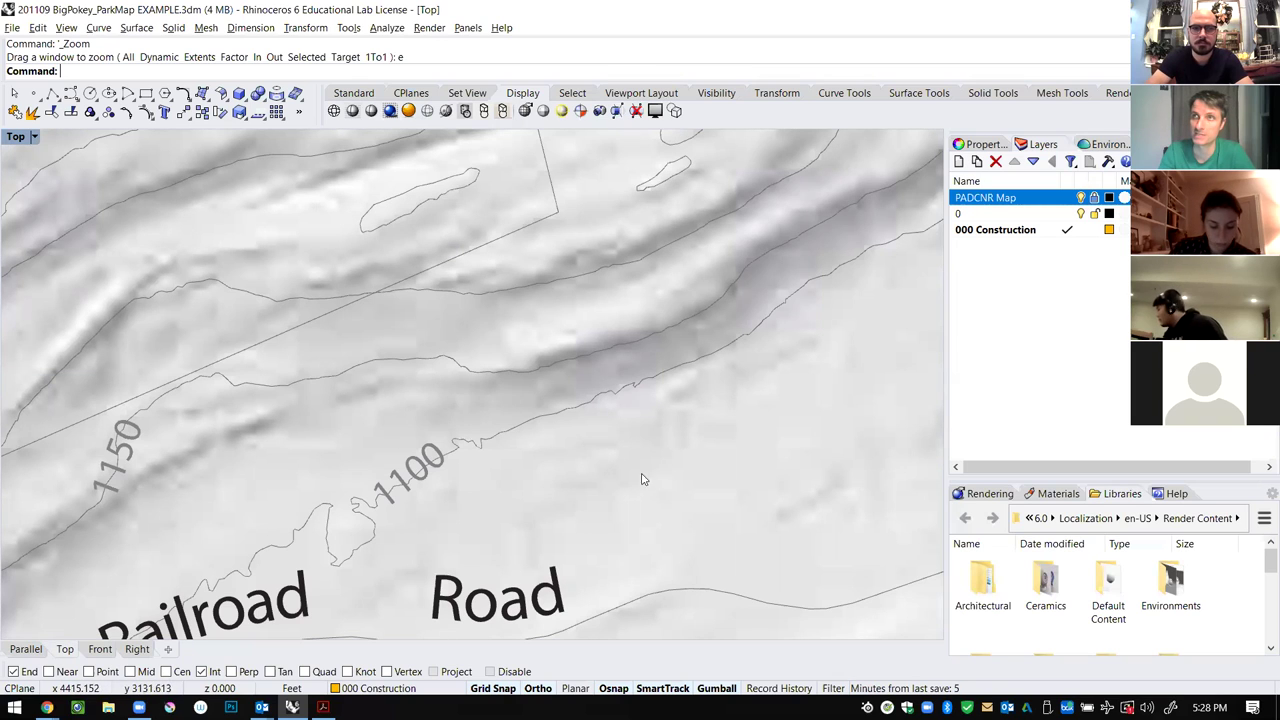
Examine the contours, elevation labels and trails around Railroad Road, South Trail and Lower Loop at close range and overall.
{"action": "scroll", "coordinate": [619, 511], "scroll_direction": "down", "scroll_amount": 3}
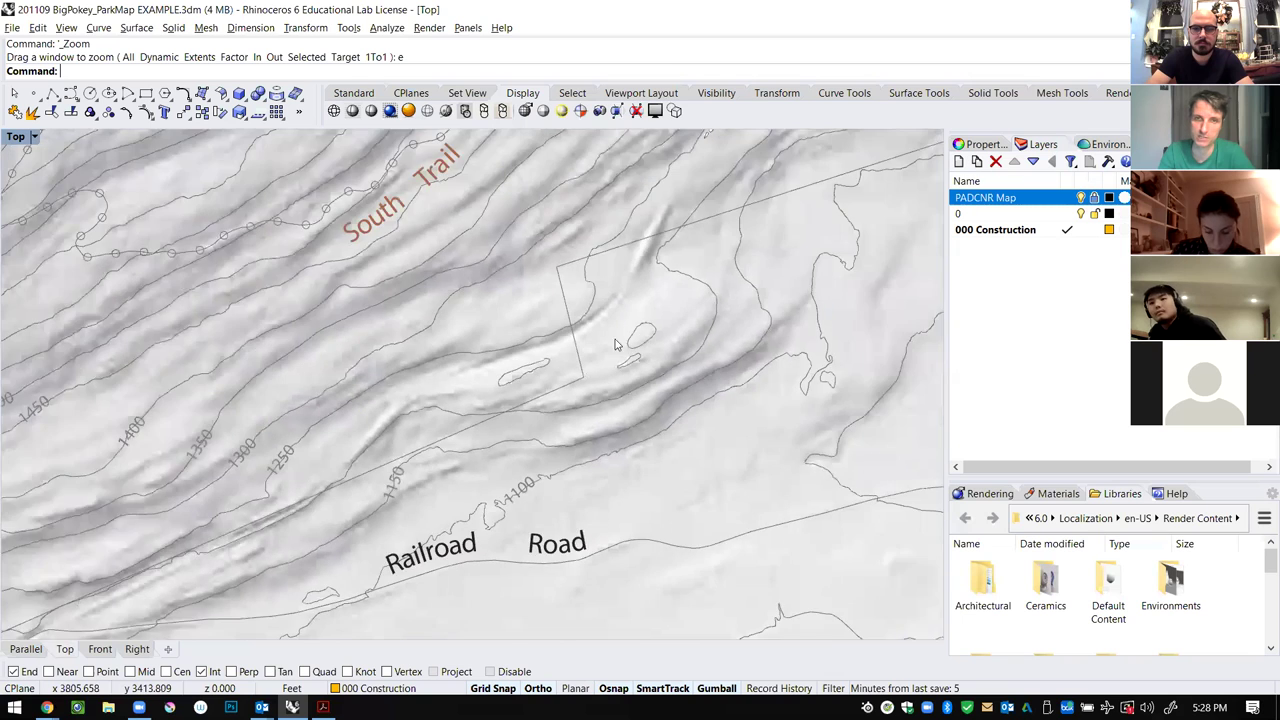
{"action": "scroll", "coordinate": [527, 404], "scroll_direction": "up", "scroll_amount": 4}
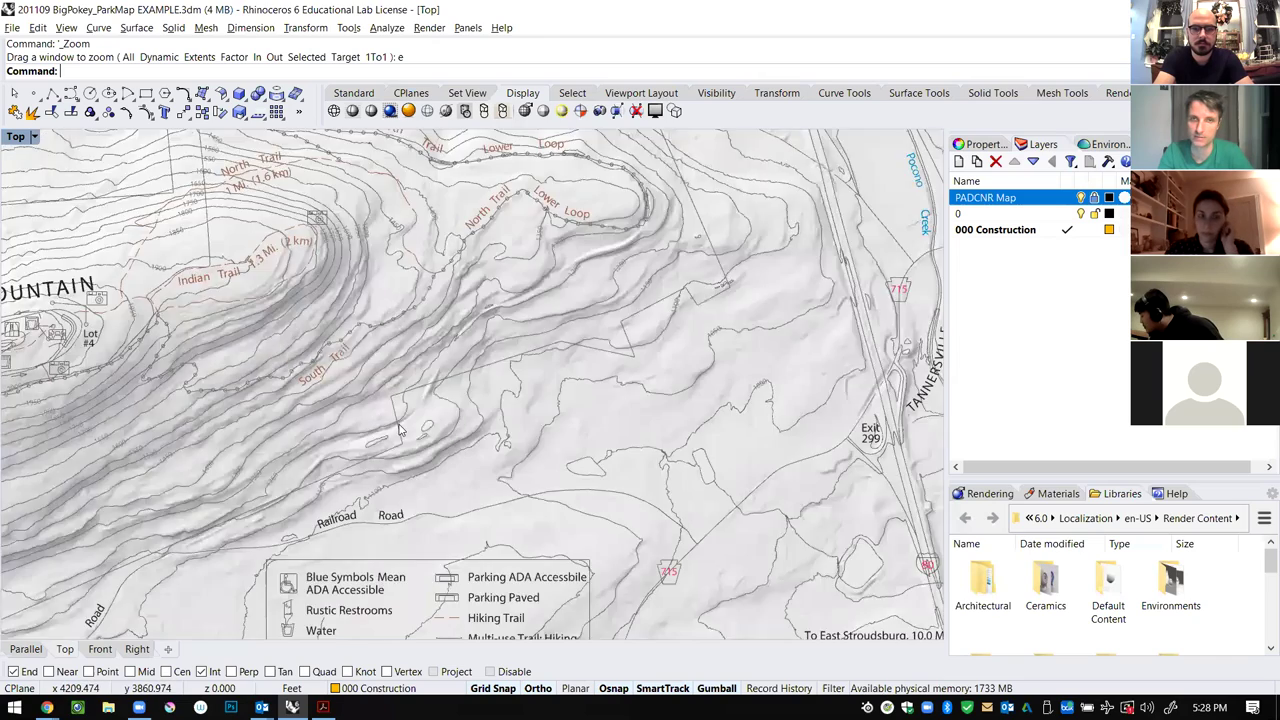
{"action": "scroll", "coordinate": [415, 427], "scroll_direction": "up", "scroll_amount": 5}
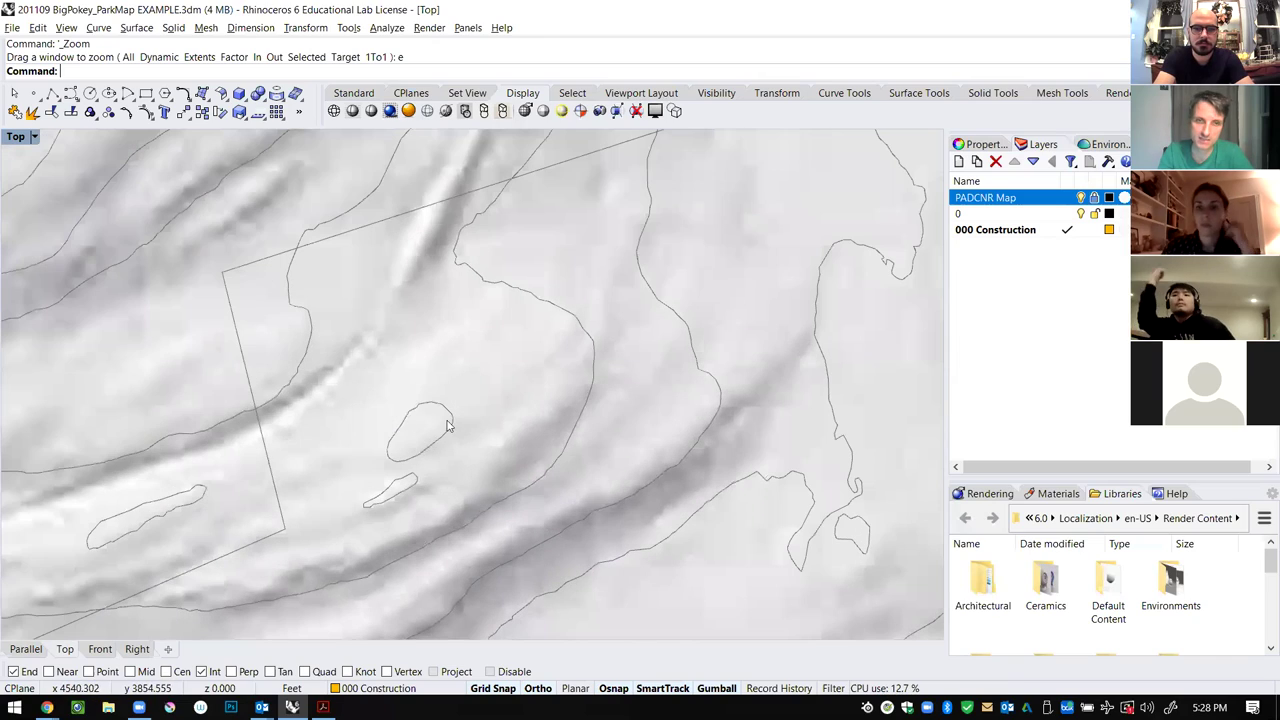
{"action": "scroll", "coordinate": [657, 497], "scroll_direction": "up", "scroll_amount": 5}
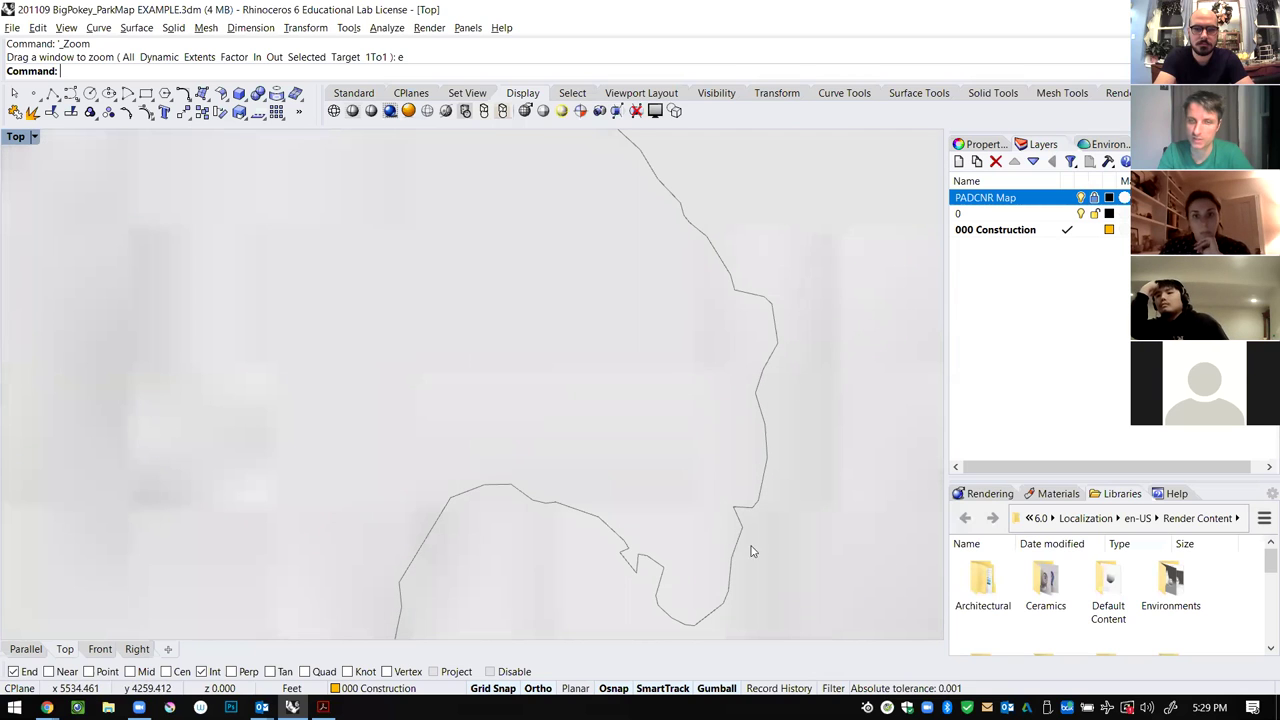
{"action": "scroll", "coordinate": [724, 534], "scroll_direction": "down", "scroll_amount": 5}
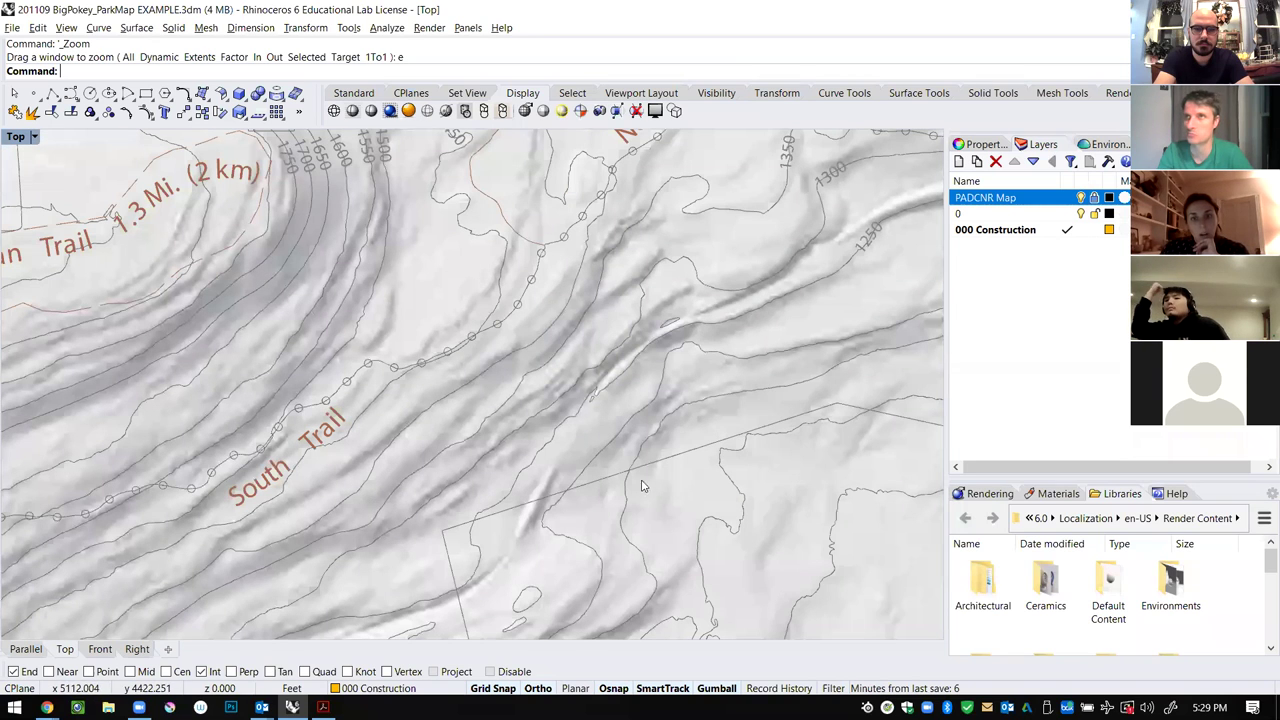
{"action": "scroll", "coordinate": [780, 242], "scroll_direction": "down", "scroll_amount": 4}
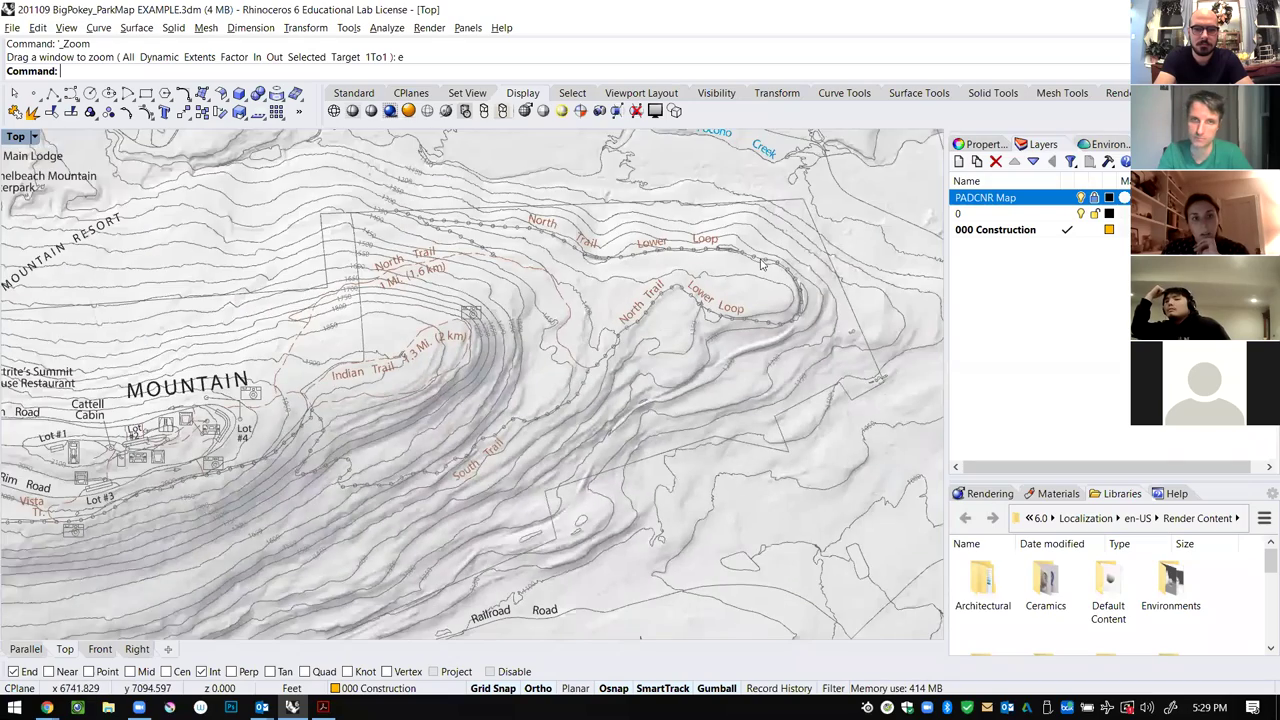
{"action": "scroll", "coordinate": [768, 278], "scroll_direction": "up", "scroll_amount": 3}
{"action": "scroll", "coordinate": [695, 287], "scroll_direction": "down", "scroll_amount": 4}
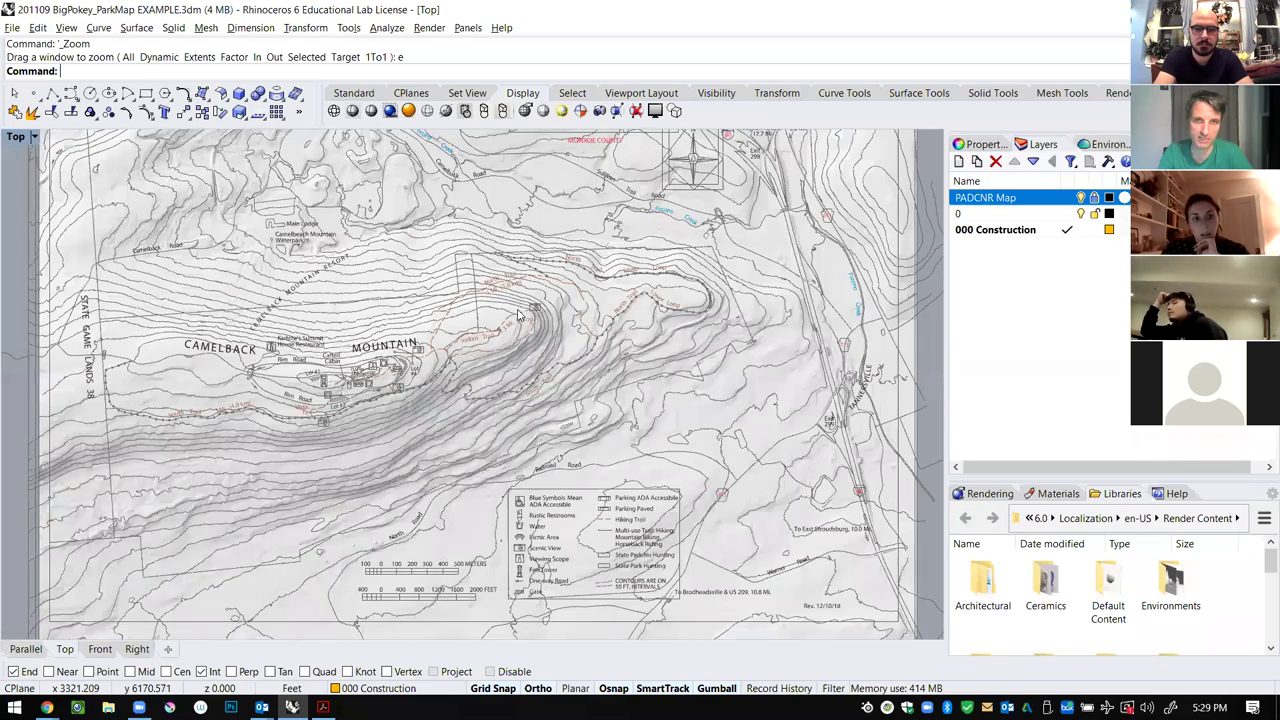
Create a new layer named Site boundary and set its colour to magenta (RGB 255, 0, 212).
{"action": "right_click", "coordinate": [1004, 267]}
{"action": "left_click", "coordinate": [1055, 278]}
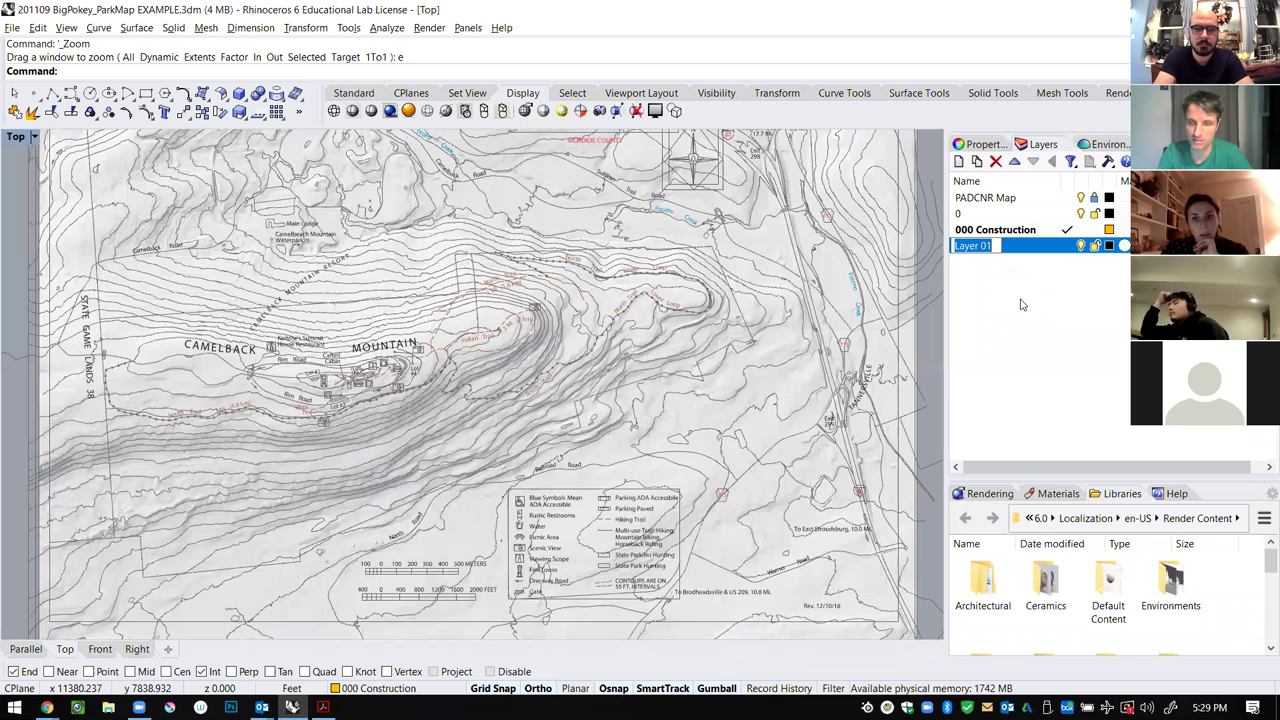
{"action": "type", "text": "0"}
{"action": "type", "text": "Site boundary"}
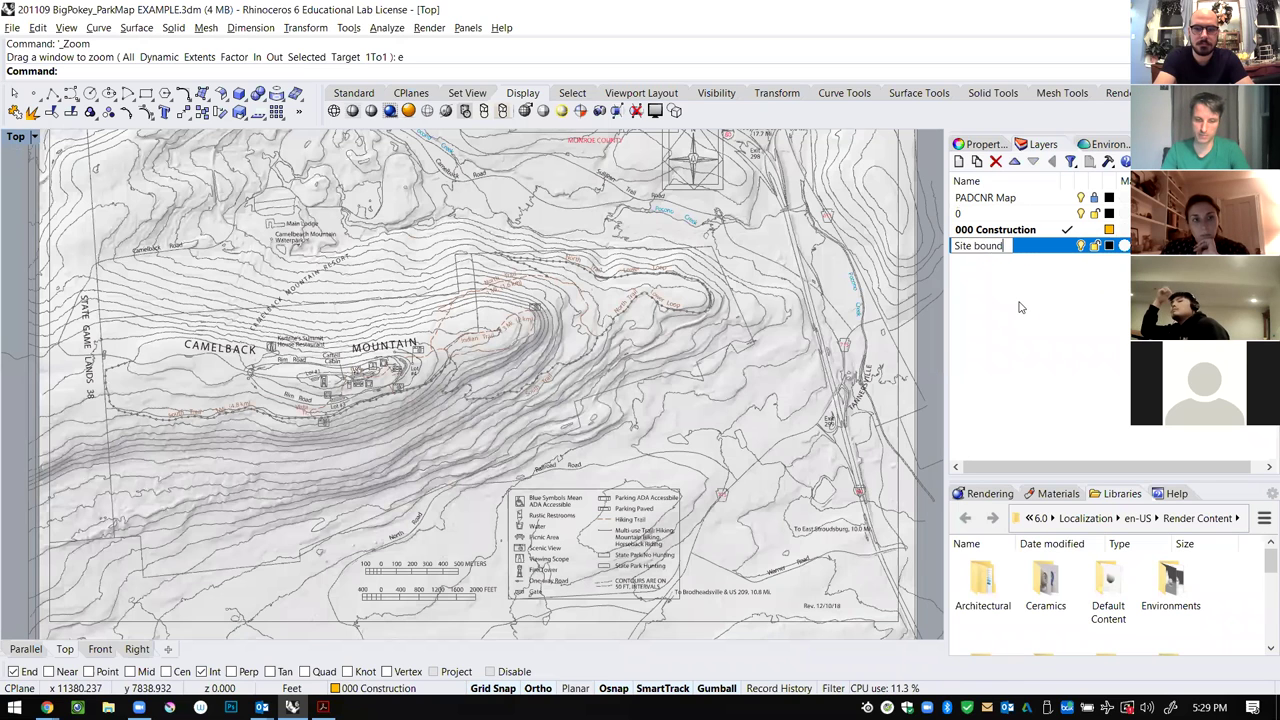
{"action": "left_click", "coordinate": [1108, 245]}
{"action": "left_click", "coordinate": [505, 510]}
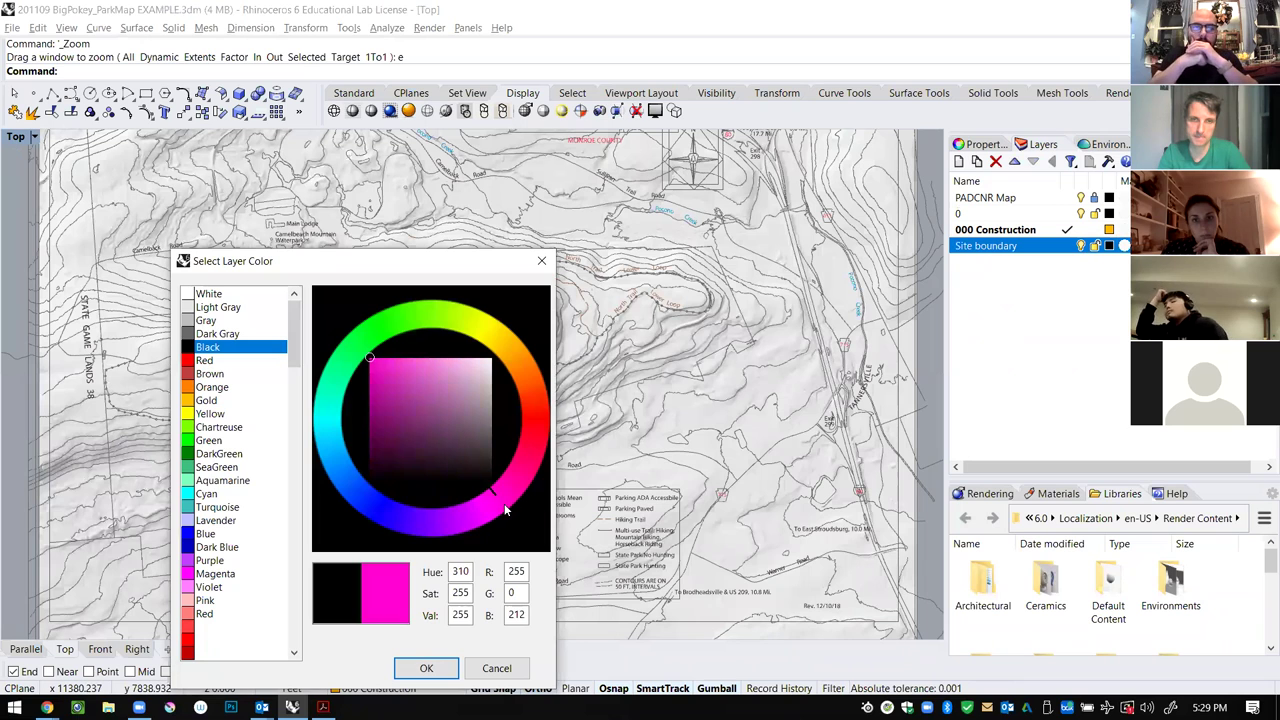
{"action": "left_click", "coordinate": [426, 668]}
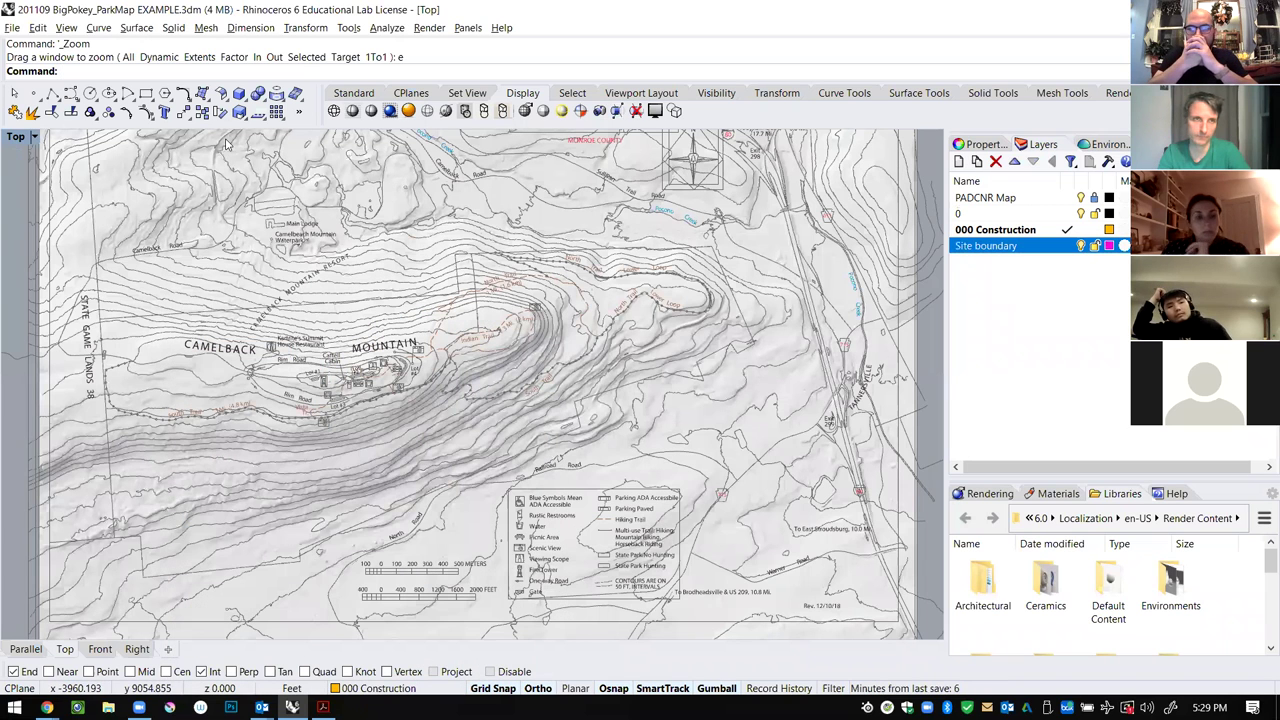
Draw a rectangle around the eastern end of the mountain, from north of Indian Trail to the area just west of Tannersville.
{"action": "left_click", "coordinate": [146, 93]}
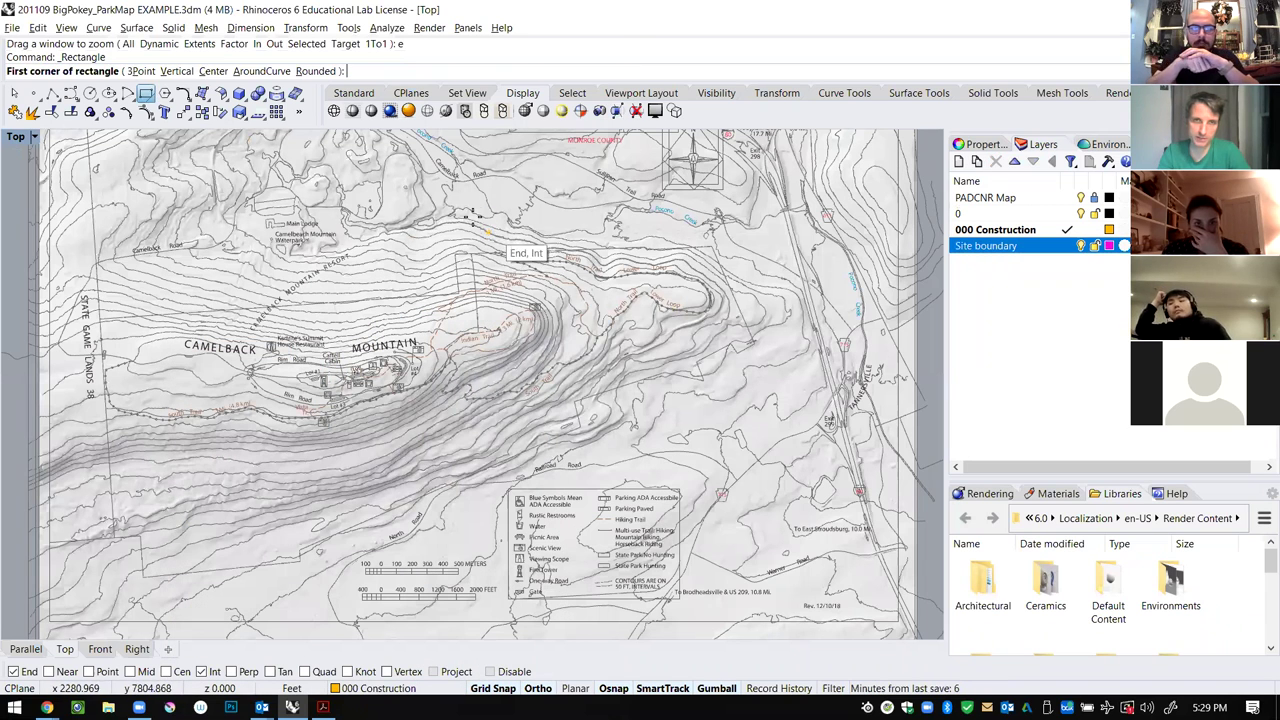
{"action": "left_click", "coordinate": [470, 212]}
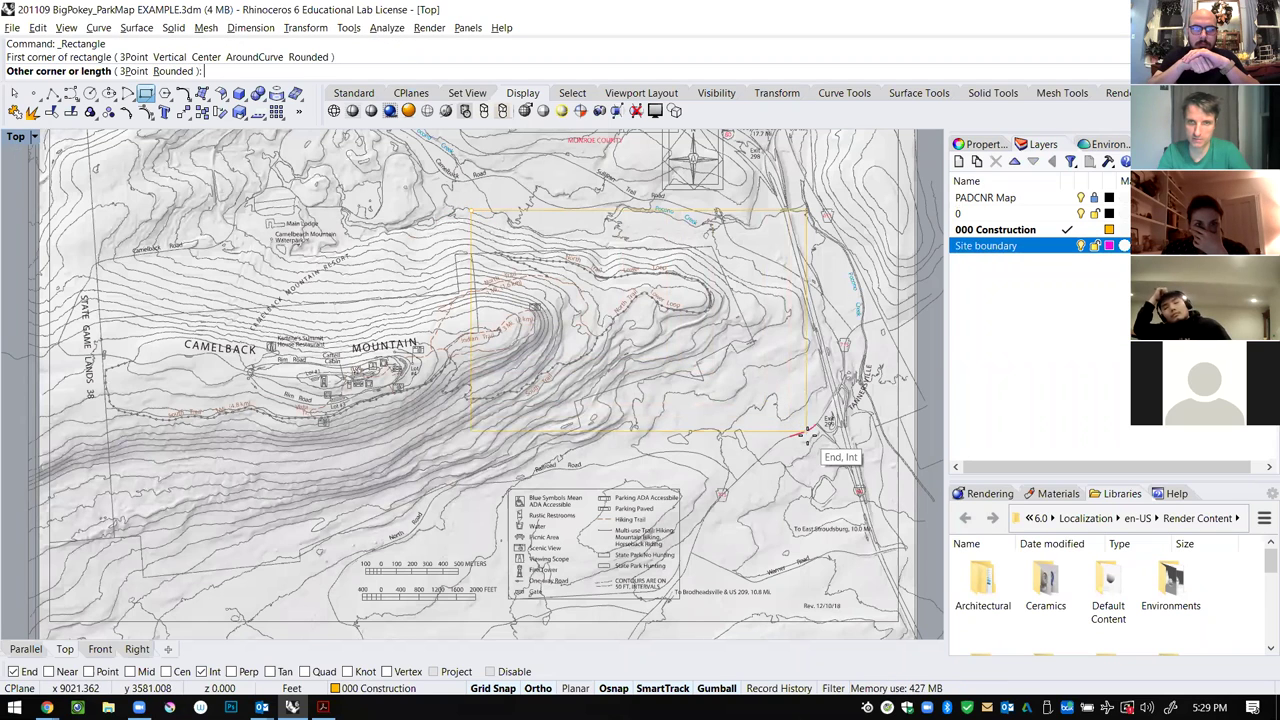
{"action": "left_click", "coordinate": [808, 439]}
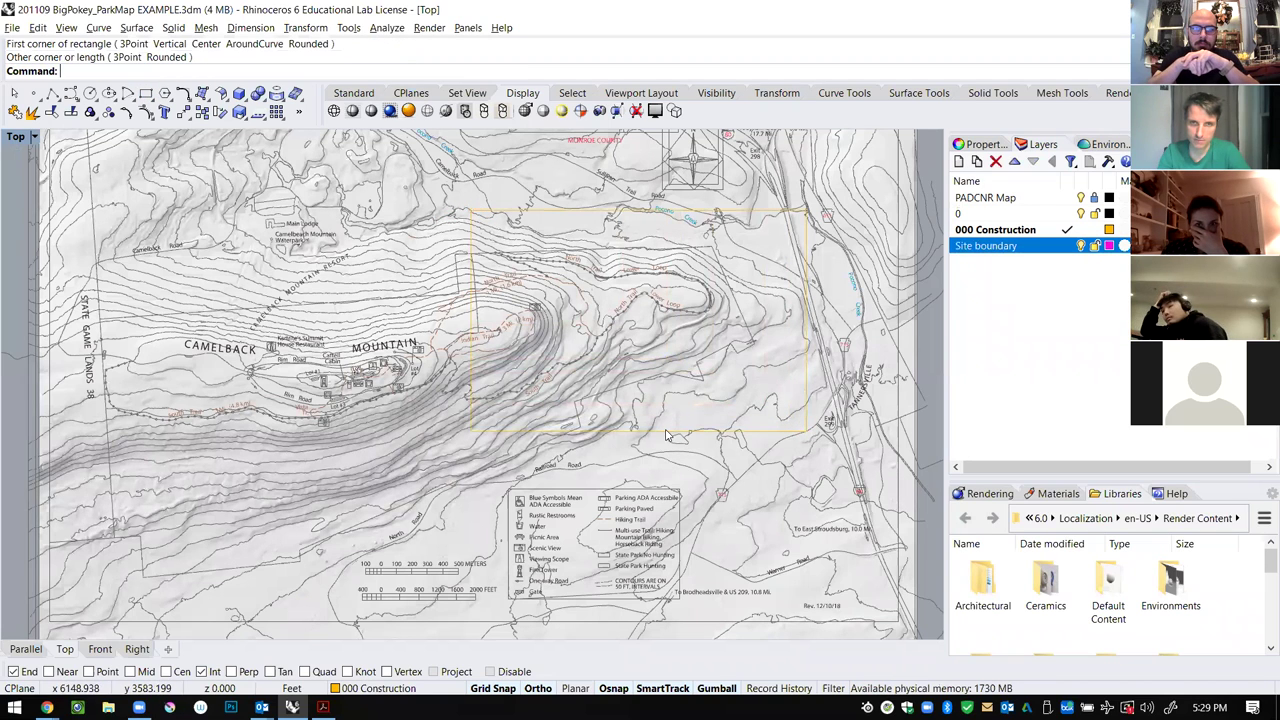
Move the rectangle to the Site boundary layer with ChangeLayer and lock that layer.
{"action": "left_click", "coordinate": [667, 434]}
{"action": "type", "text": "changelayer"}
{"action": "key", "text": "Return"}
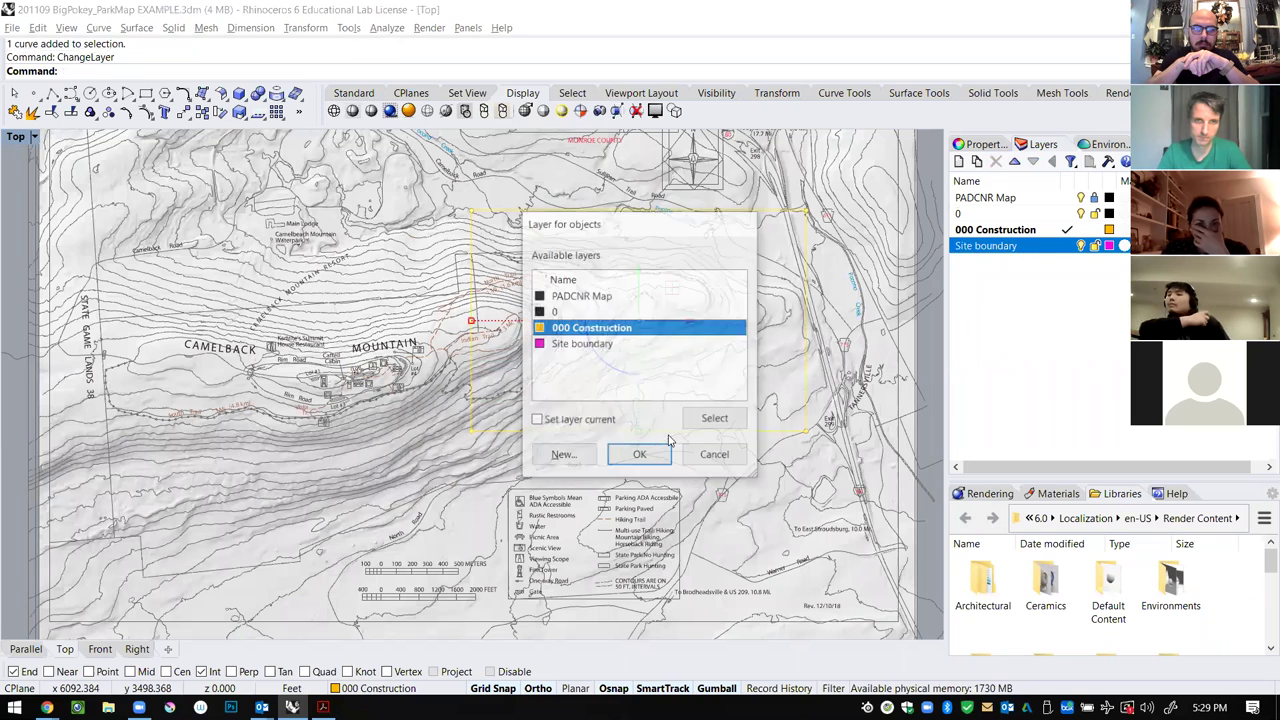
{"action": "left_click", "coordinate": [620, 344]}
{"action": "left_click", "coordinate": [640, 455]}
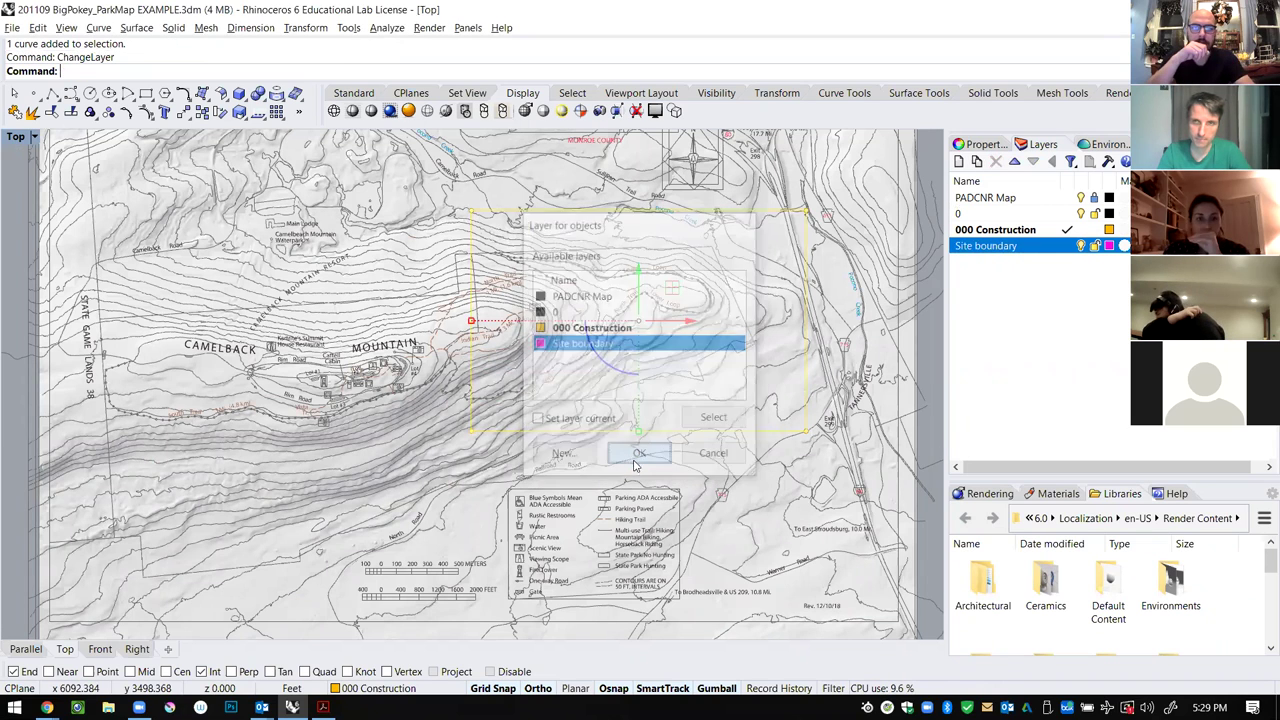
{"action": "left_click", "coordinate": [932, 335]}
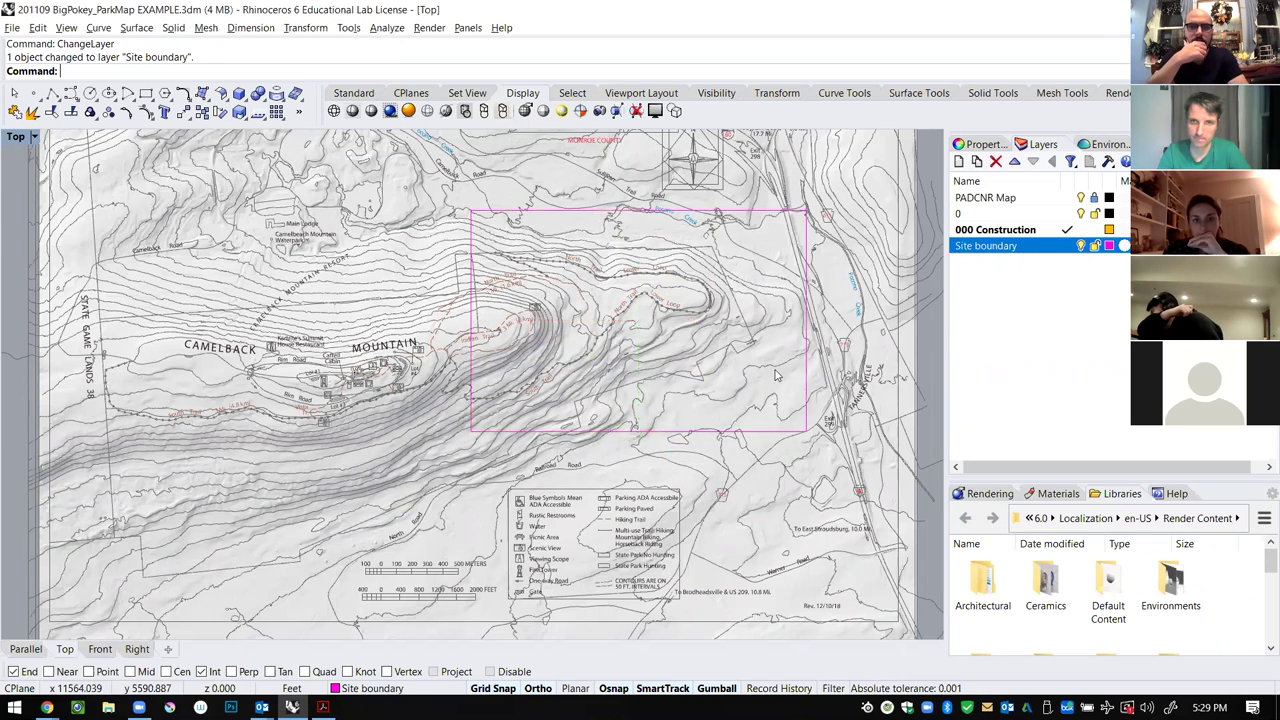
{"action": "left_click", "coordinate": [1094, 246]}
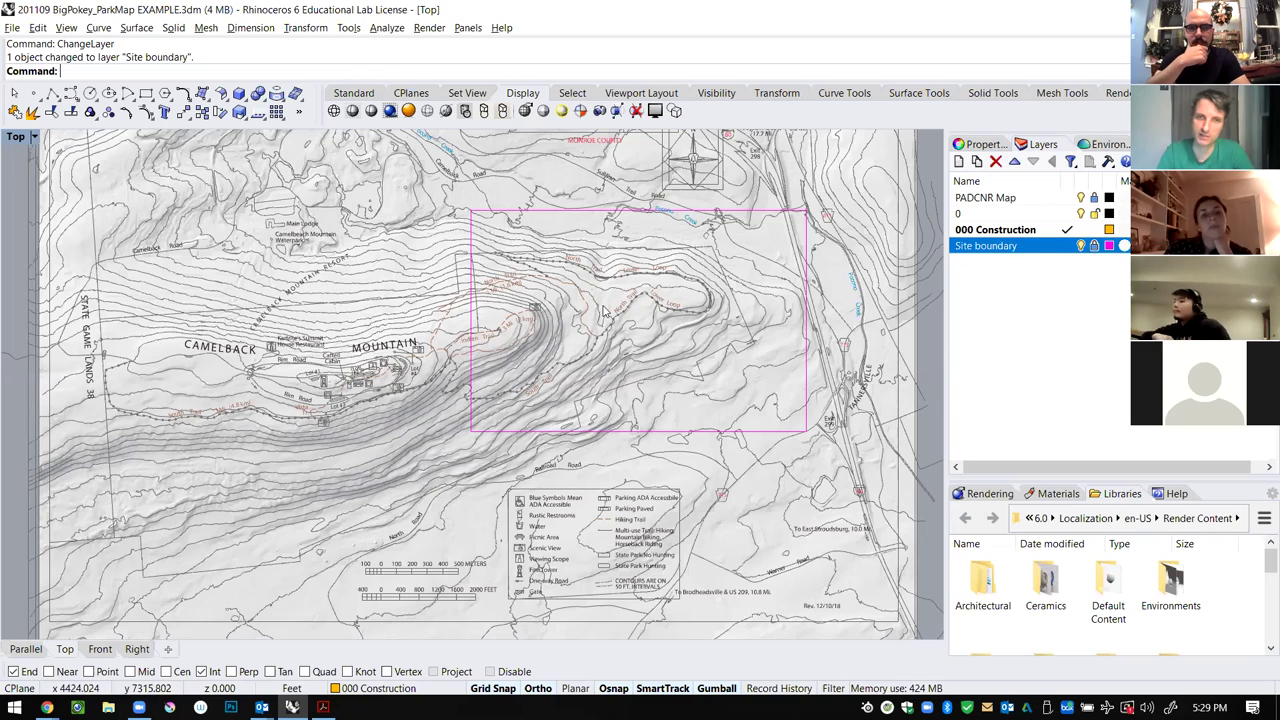
Restore the four-viewport layout and orbit the Parallel viewport to view the site boundary obliquely at close range.
{"action": "double_click", "coordinate": [15, 137]}
{"action": "left_click", "coordinate": [529, 145]}
{"action": "right_click_drag", "start_coordinate": [801, 263], "coordinate": [811, 236]}
{"action": "scroll", "coordinate": [811, 236], "scroll_direction": "up", "scroll_amount": 5}
{"action": "scroll", "coordinate": [809, 240], "scroll_direction": "up", "scroll_amount": 3}
{"action": "right_click_drag", "start_coordinate": [688, 276], "coordinate": [775, 283]}
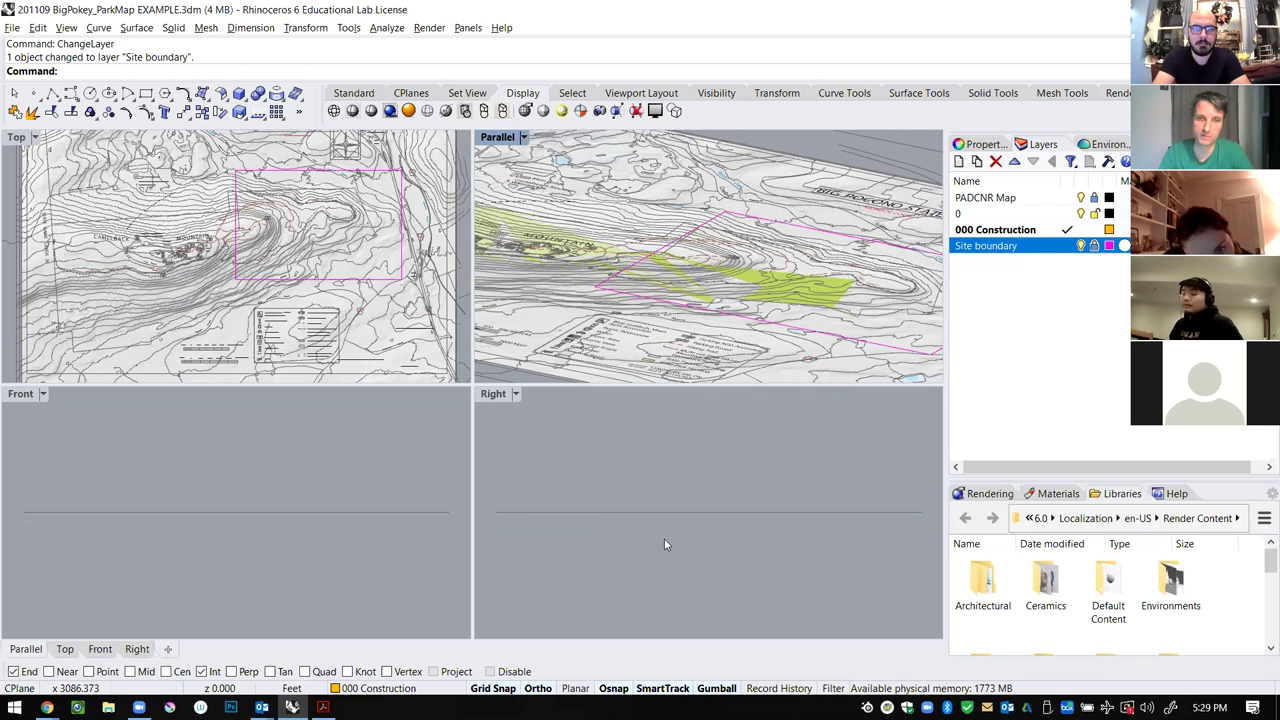
{"action": "scroll", "coordinate": [709, 430], "scroll_direction": "down", "scroll_amount": 2}
Unlock the Site boundary layer, raise the rectangle vertically a little above the map plane, and lock the layer again.
{"action": "left_click", "coordinate": [784, 226]}
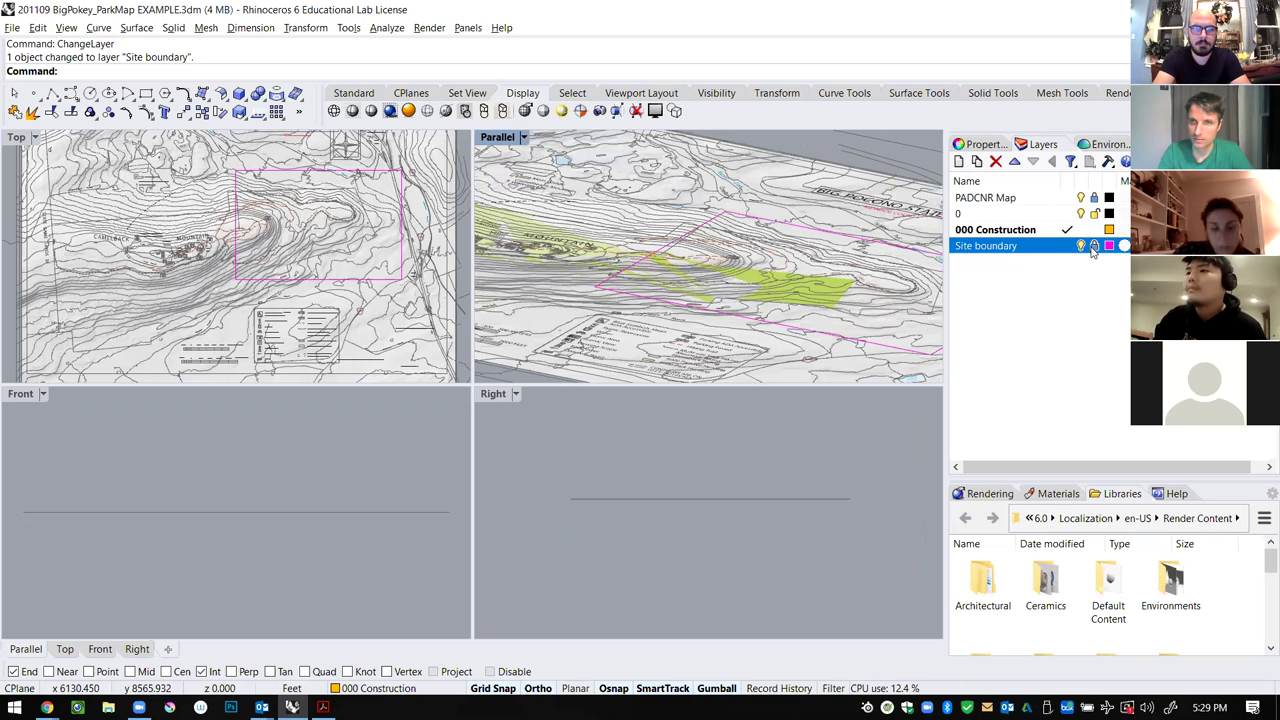
{"action": "left_click", "coordinate": [784, 232]}
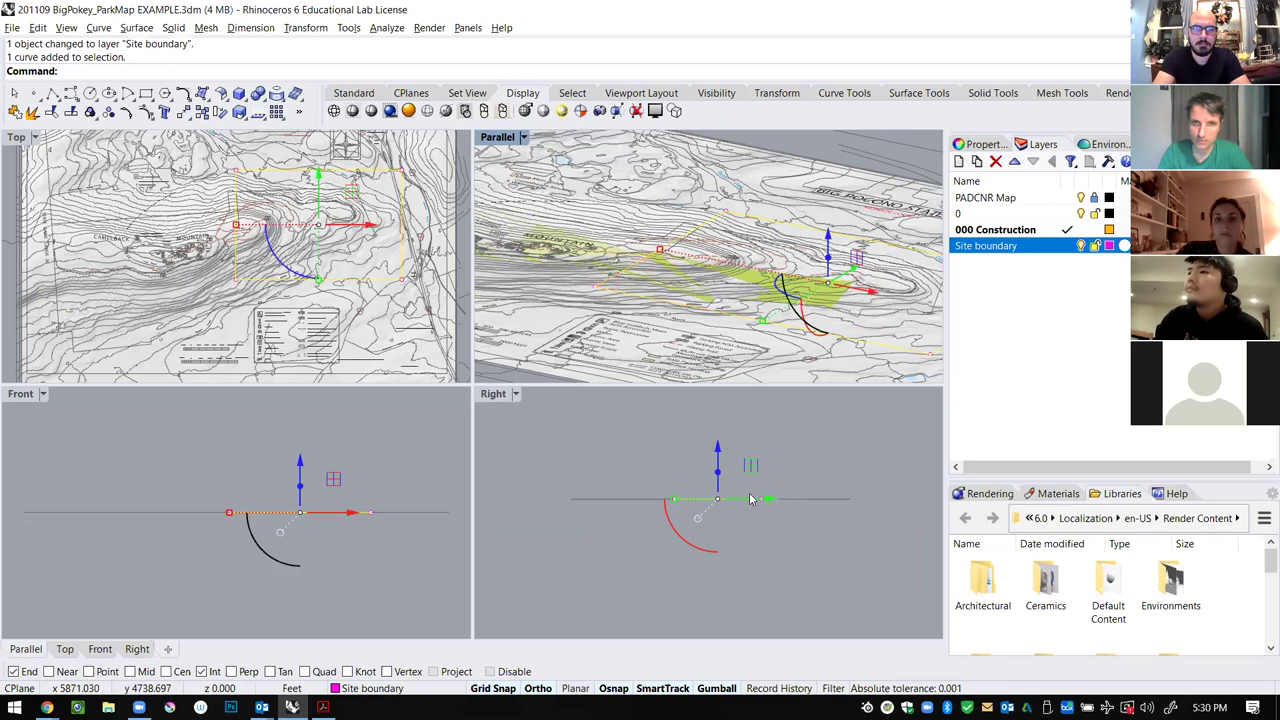
{"action": "left_click_drag", "start_coordinate": [717, 452], "coordinate": [717, 448]}
{"action": "key", "text": "Escape"}
{"action": "scroll", "coordinate": [730, 495], "scroll_direction": "up", "scroll_amount": 4}
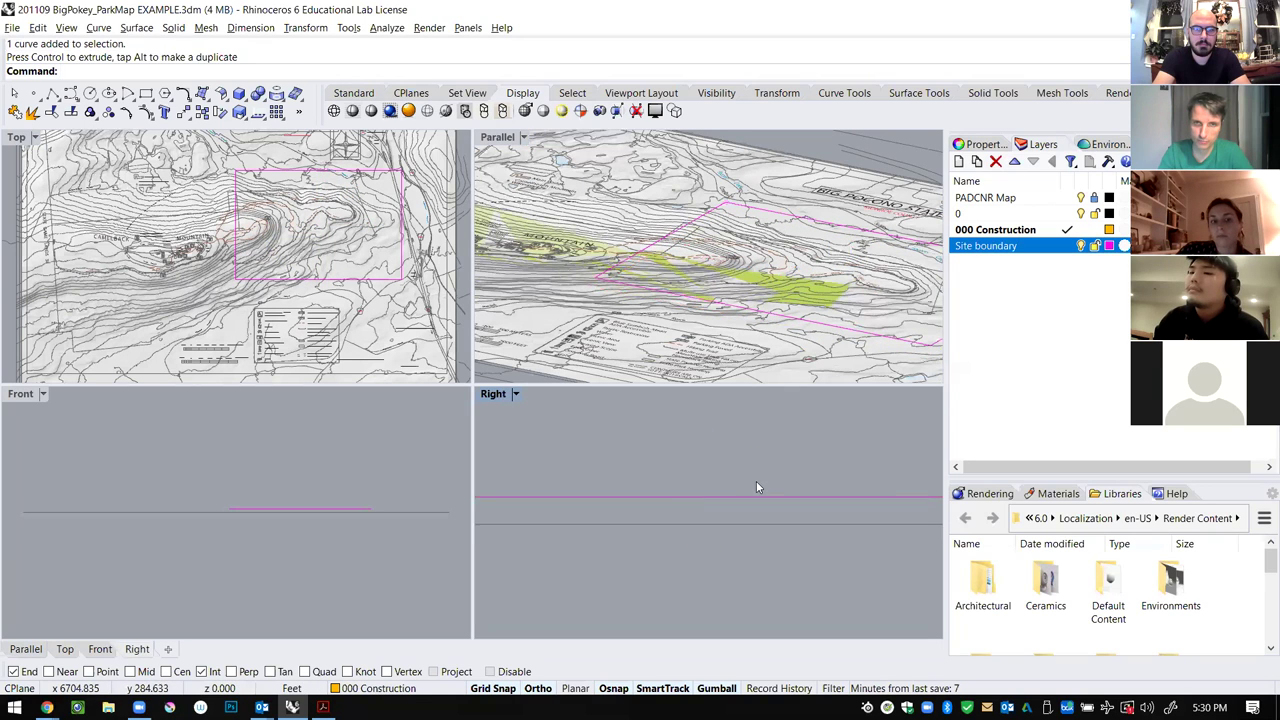
{"action": "left_click", "coordinate": [1094, 246]}
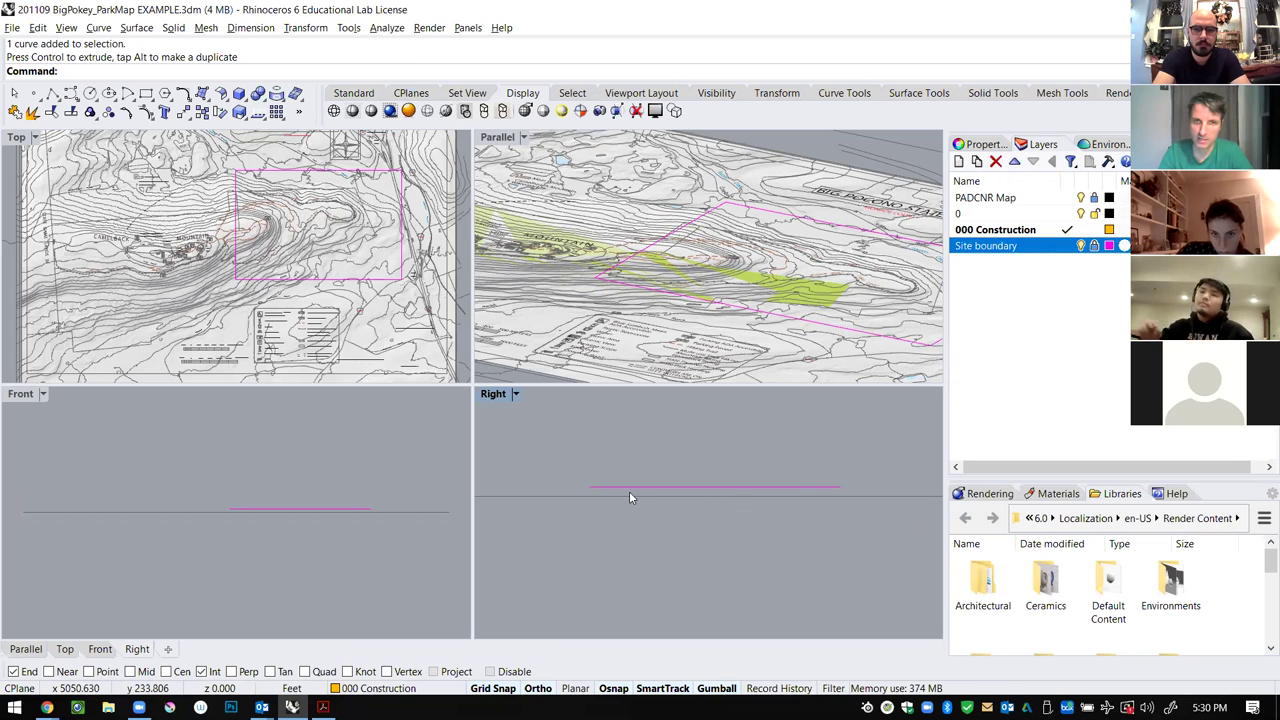
{"action": "scroll", "coordinate": [629, 492], "scroll_direction": "up", "scroll_amount": 4}
{"action": "scroll", "coordinate": [533, 532], "scroll_direction": "down", "scroll_amount": 4}
{"action": "scroll", "coordinate": [792, 438], "scroll_direction": "up", "scroll_amount": 4}
{"action": "scroll", "coordinate": [604, 556], "scroll_direction": "down", "scroll_amount": 2}
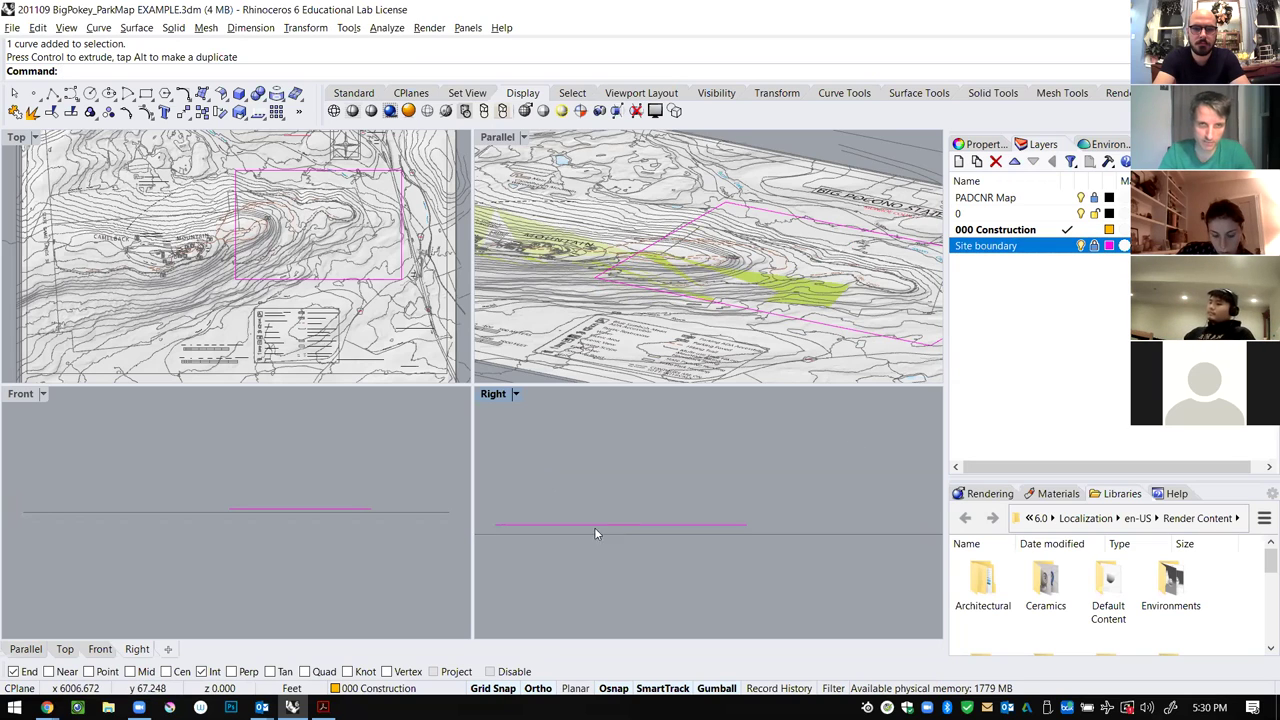
{"action": "right_click", "coordinate": [787, 459]}
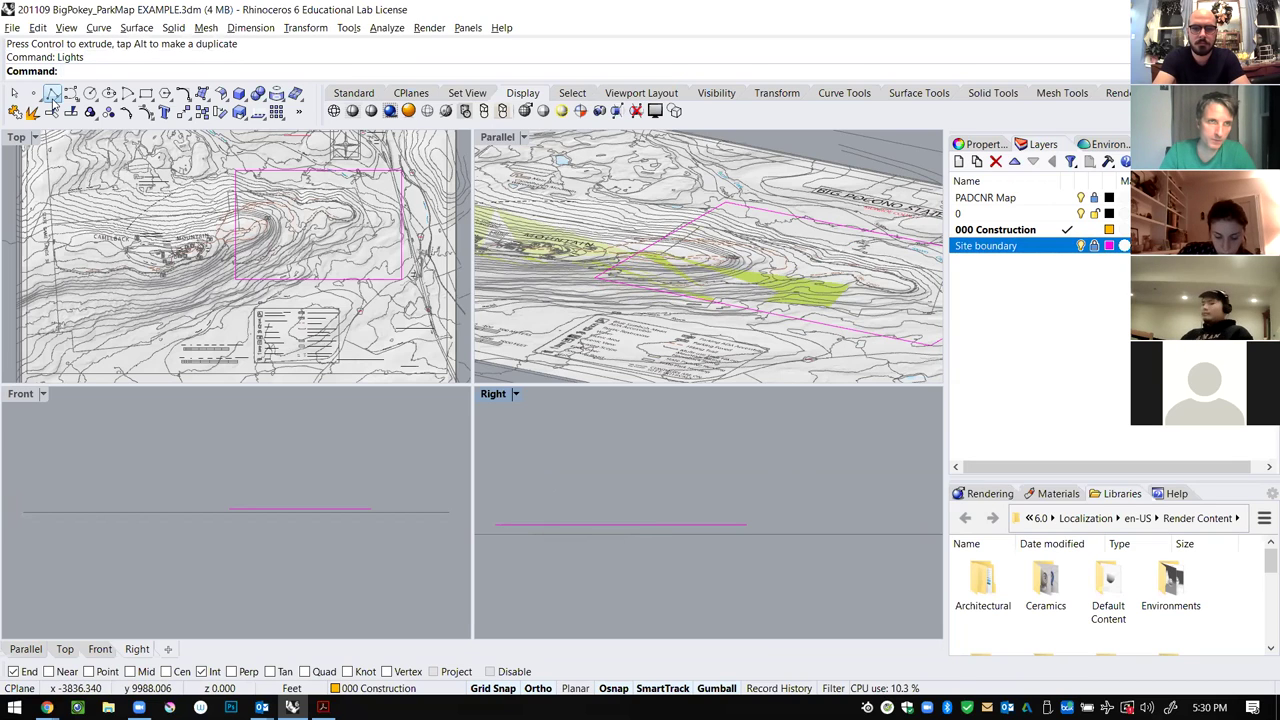
Draw a vertical 110' polyline upward from the southern end of the site boundary in the Right viewport.
{"action": "left_click", "coordinate": [52, 94]}
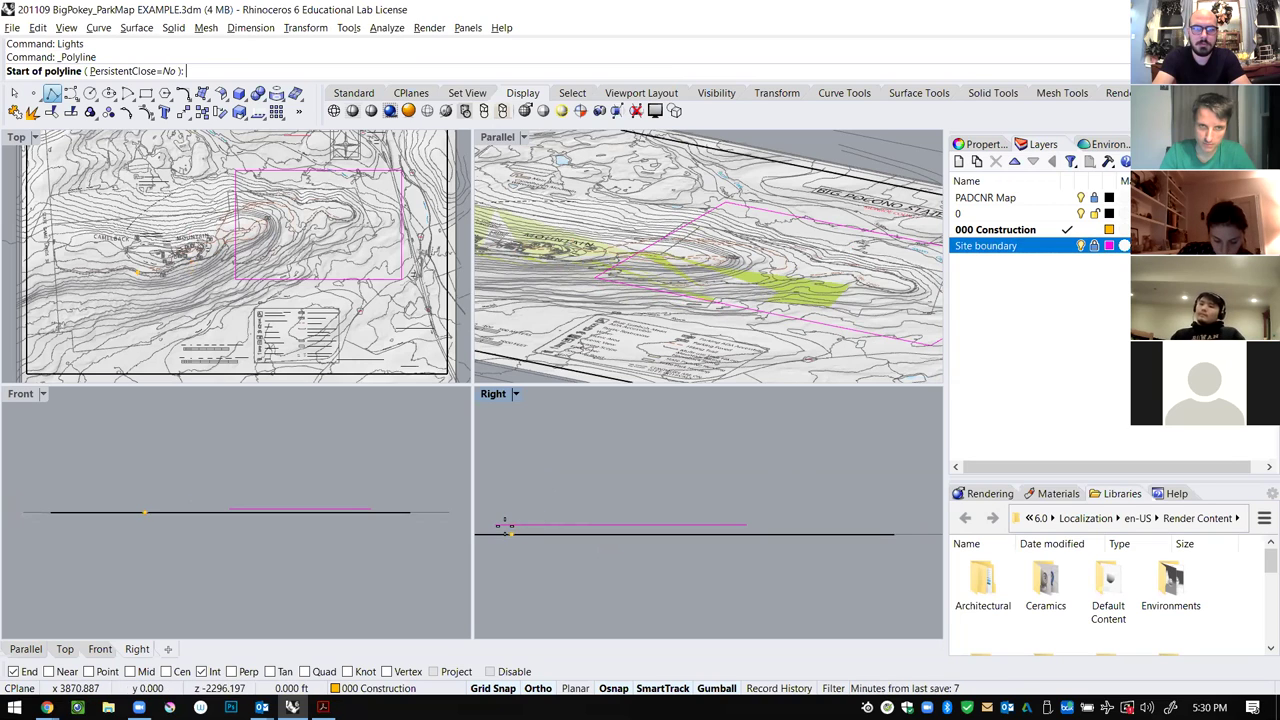
{"action": "left_click", "coordinate": [493, 523]}
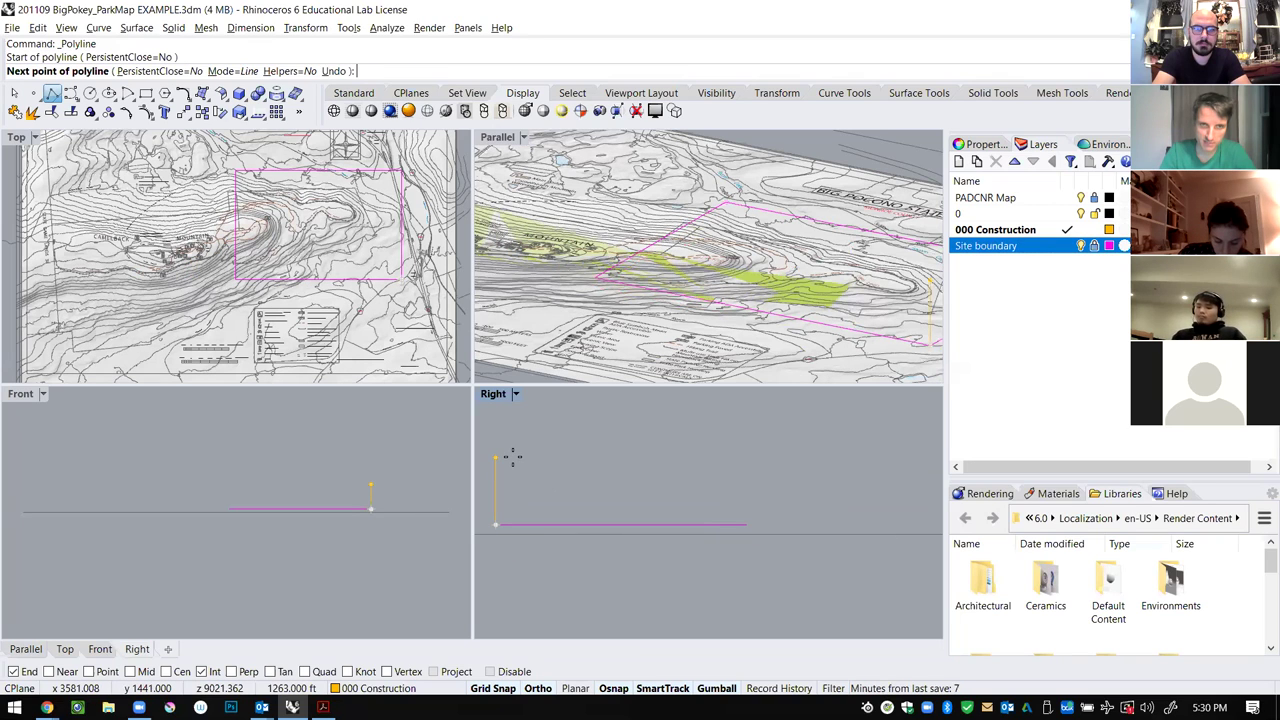
{"action": "type", "text": "1100"}
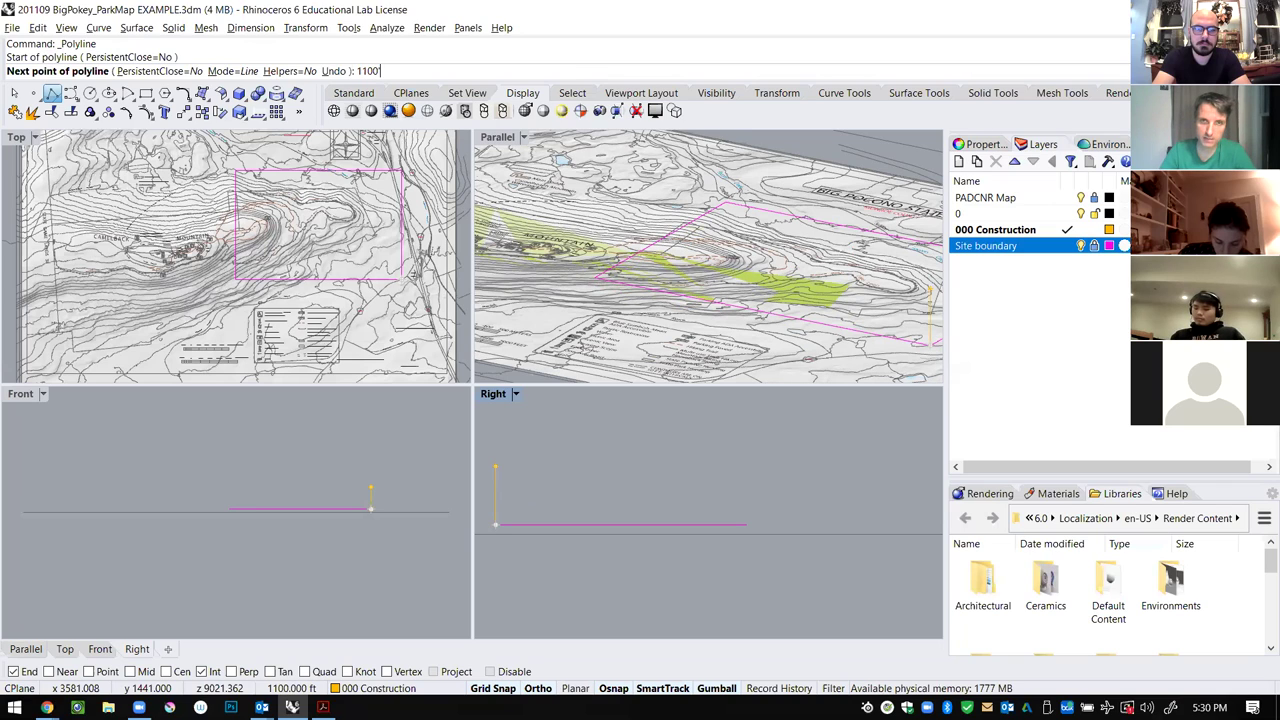
{"action": "type", "text": "'"}
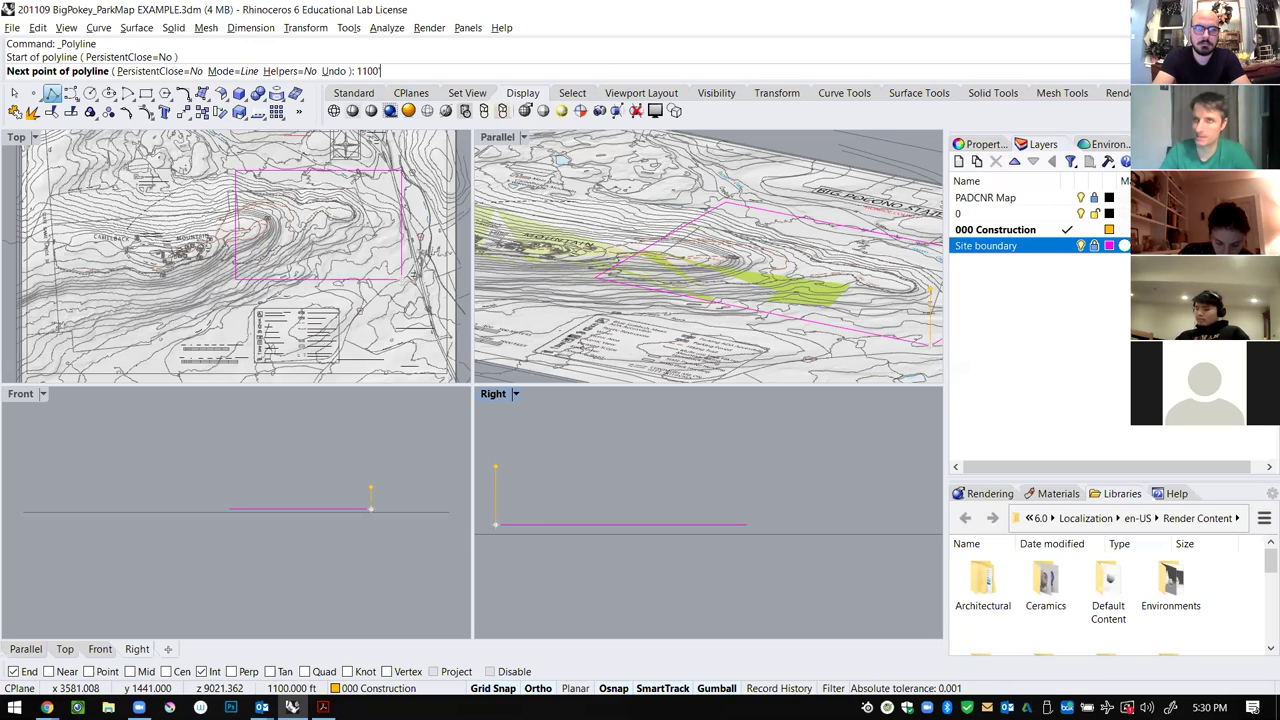
{"action": "key", "text": "BackSpace"}
{"action": "key", "text": "BackSpace"}
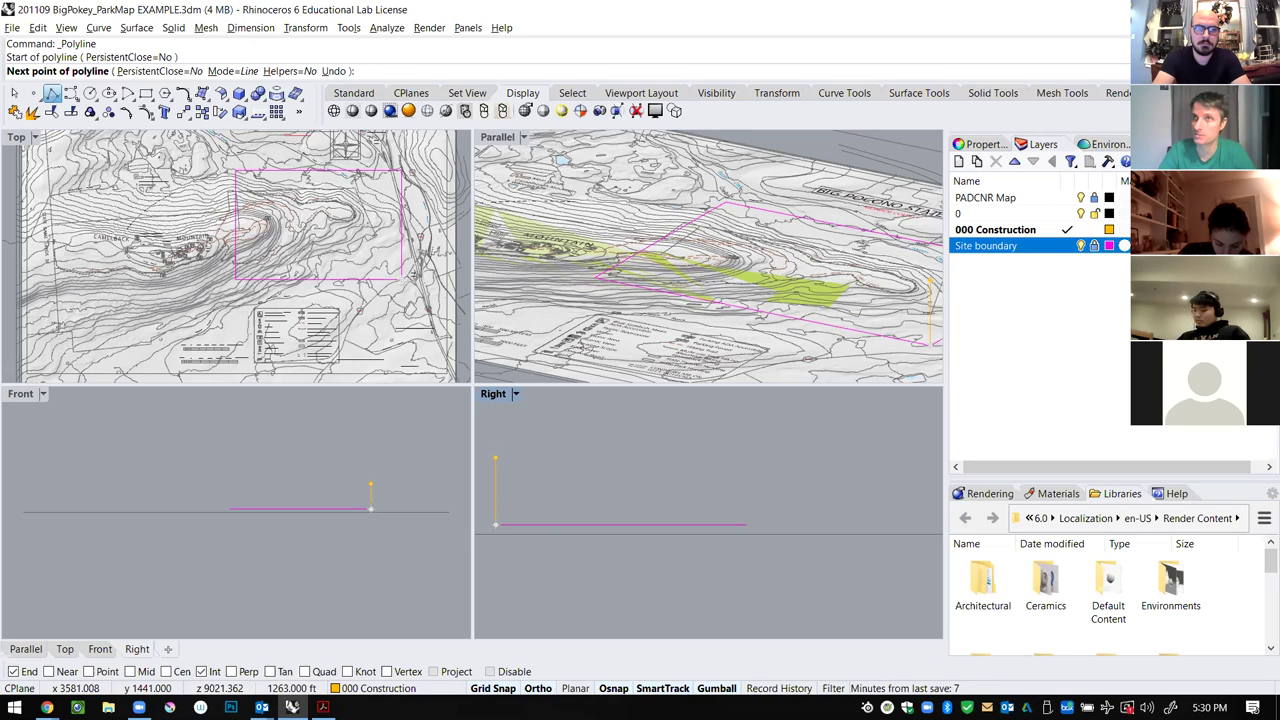
{"action": "type", "text": "110"}
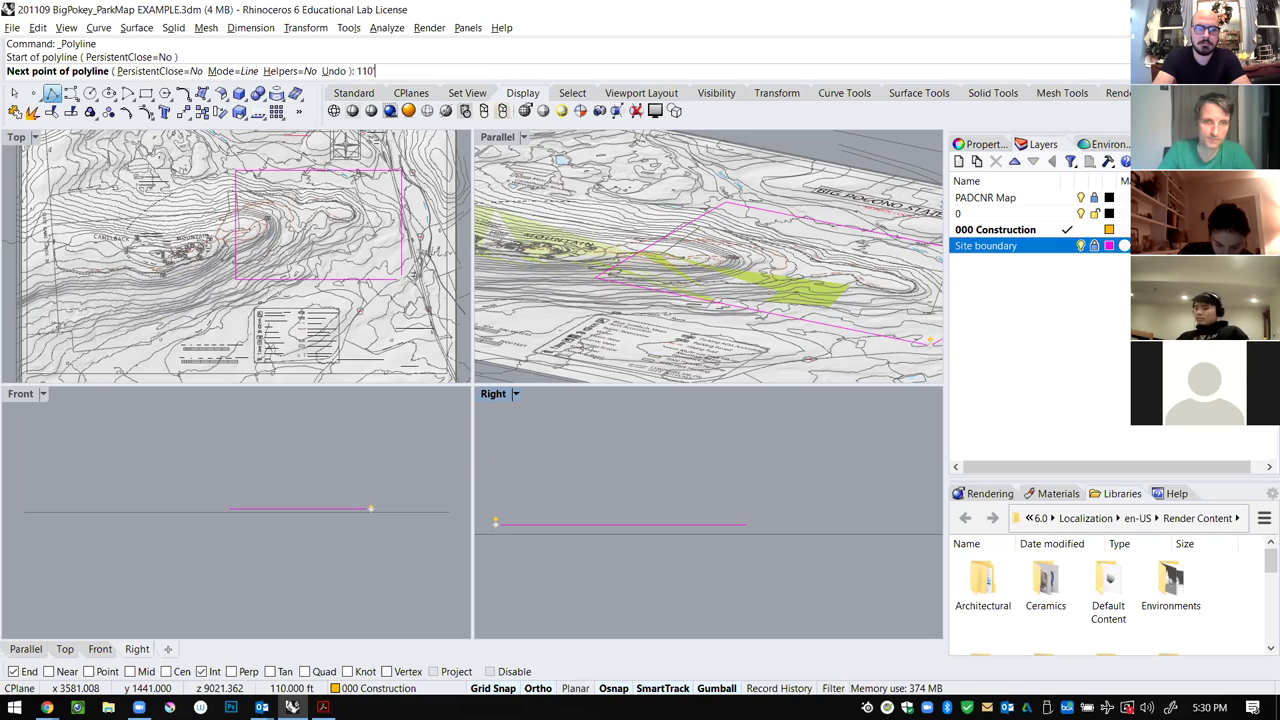
{"action": "key", "text": "Return"}
{"action": "left_click", "coordinate": [510, 476]}
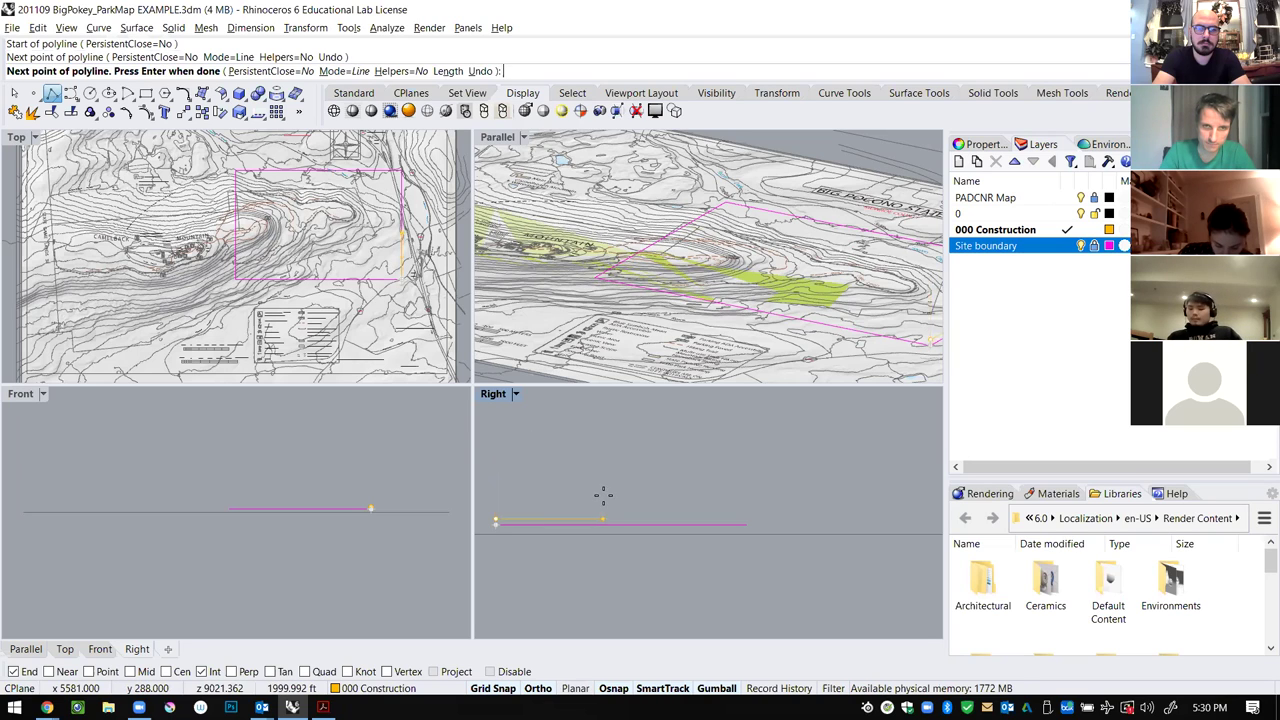
{"action": "key", "text": "Return"}
{"action": "right_click_drag", "start_coordinate": [490, 506], "coordinate": [592, 501]}
{"action": "type", "text": "Lights"}
{"action": "key", "text": "Return"}
{"action": "key", "text": "Return"}
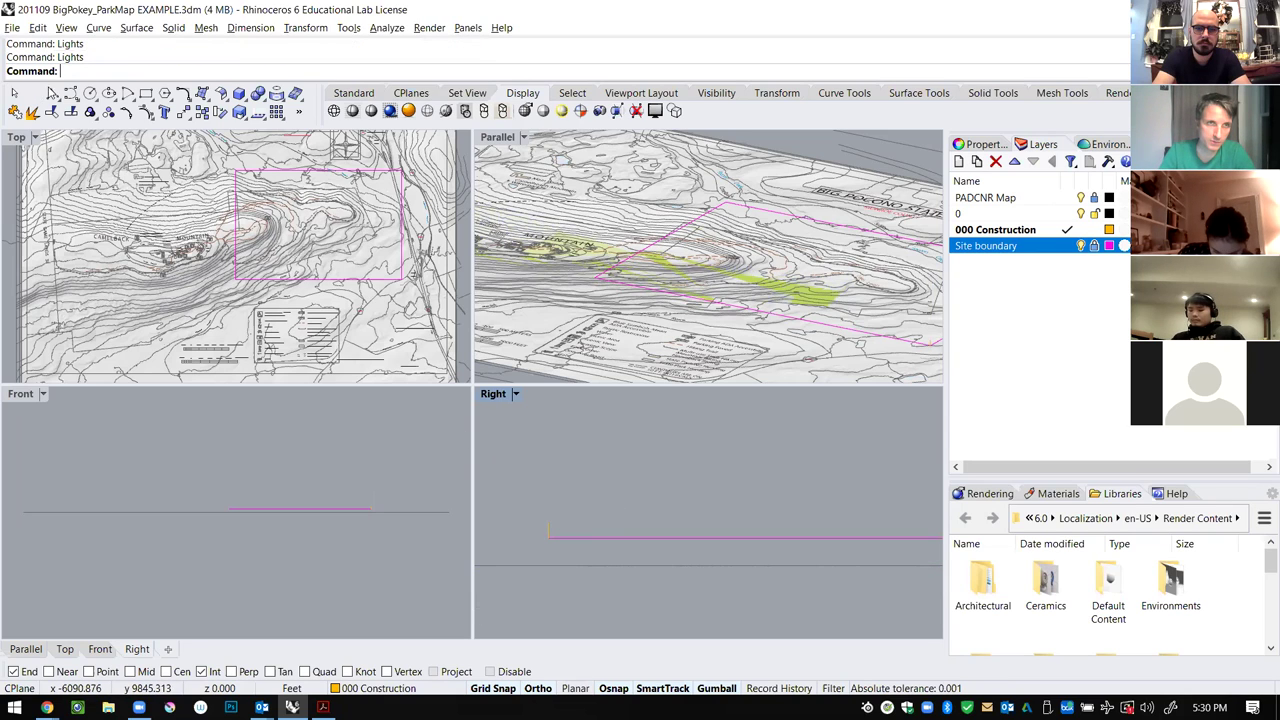
Draw a horizontal polyline from the top of the vertical 110' line to beyond the boundary's far end in the Right viewport.
{"action": "left_click", "coordinate": [52, 93]}
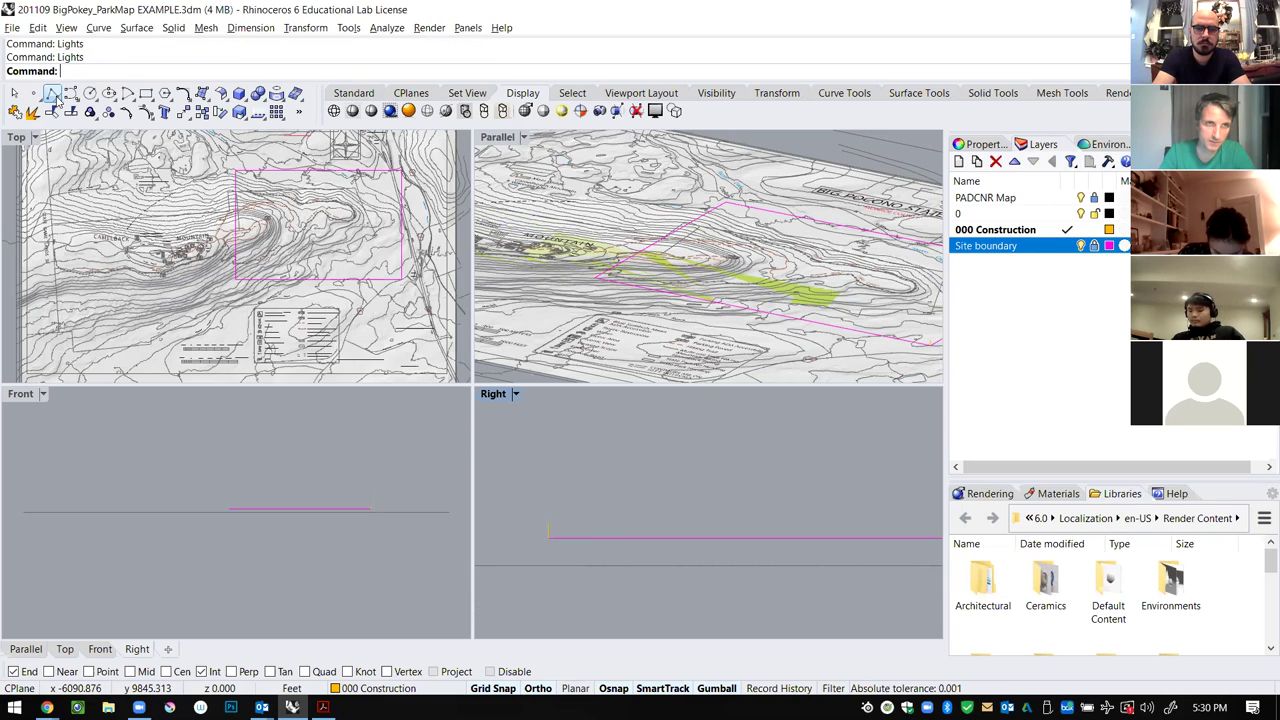
{"action": "left_click", "coordinate": [551, 524]}
{"action": "scroll", "coordinate": [429, 543], "scroll_direction": "down", "scroll_amount": 6}
{"action": "scroll", "coordinate": [510, 504], "scroll_direction": "down", "scroll_amount": 5}
{"action": "scroll", "coordinate": [519, 502], "scroll_direction": "down", "scroll_amount": 10}
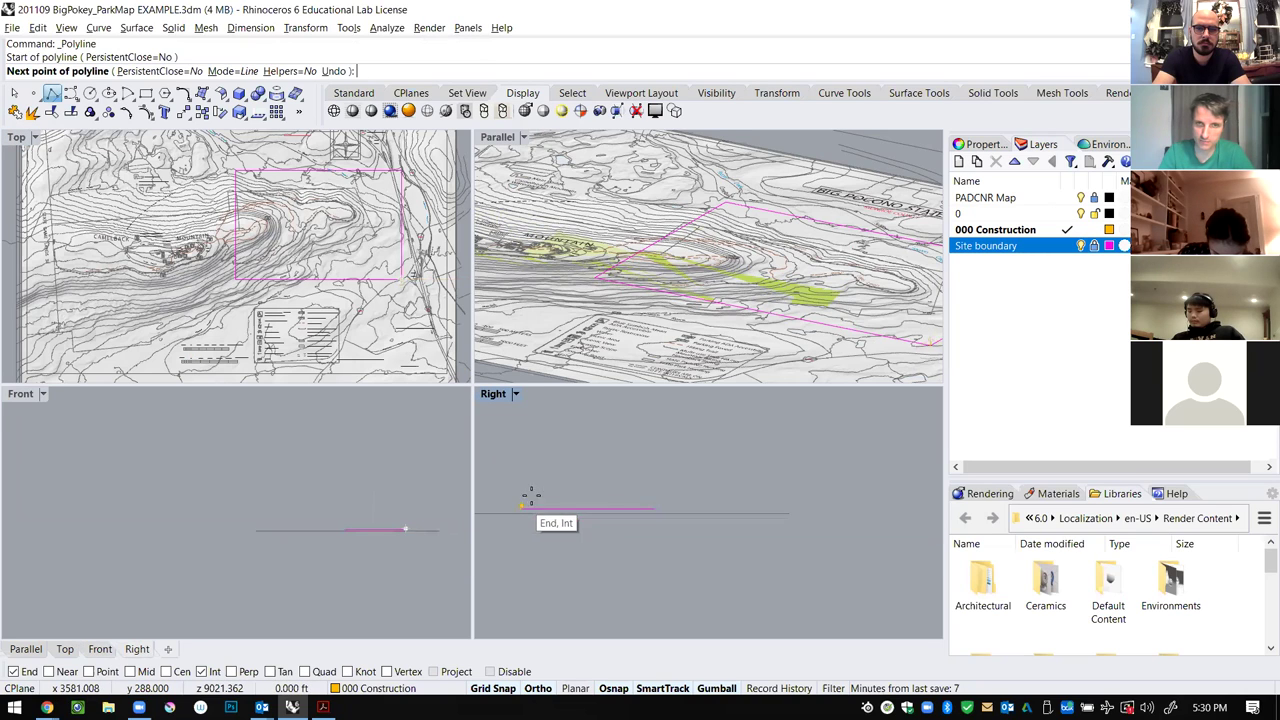
{"action": "left_click", "coordinate": [720, 498]}
{"action": "key", "text": "Return"}
Copy the horizontal line upward four times at 110' spacing, using the vertical line's lower end as the base point.
{"action": "scroll", "coordinate": [534, 504], "scroll_direction": "up", "scroll_amount": 5}
{"action": "right_click", "coordinate": [540, 493]}
{"action": "type", "text": "copy"}
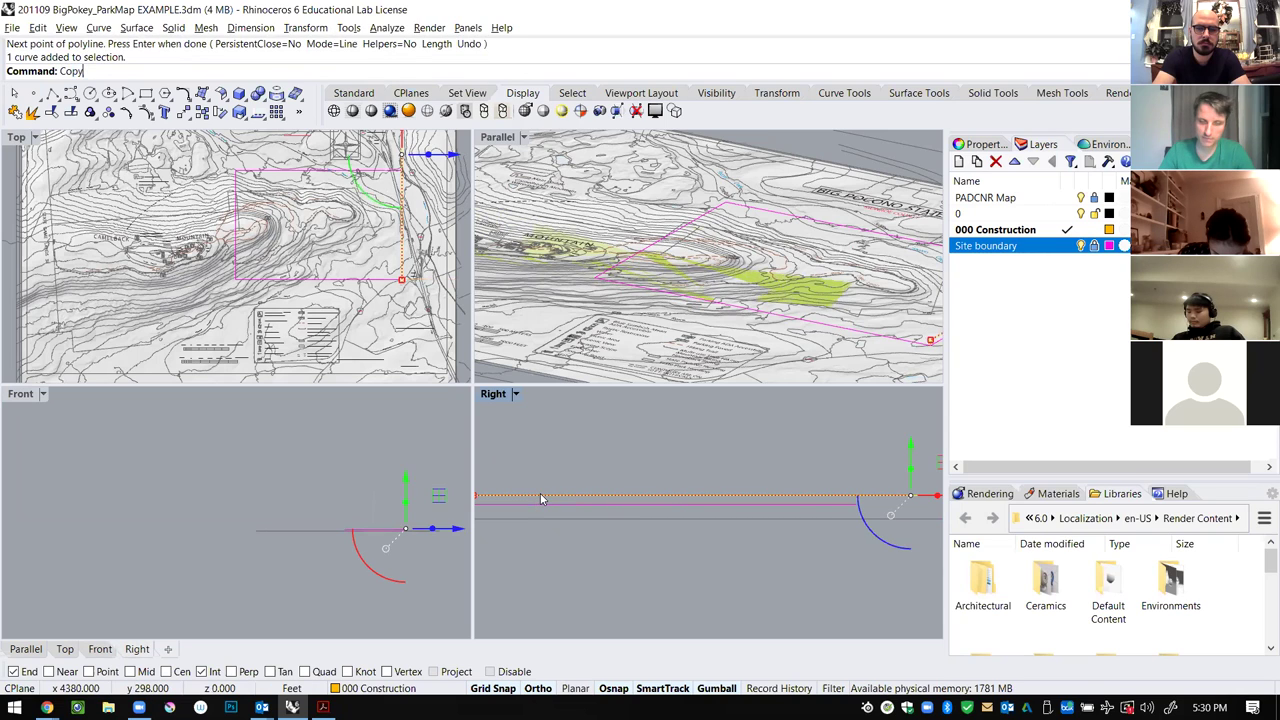
{"action": "key", "text": "Return"}
{"action": "scroll", "coordinate": [666, 469], "scroll_direction": "down", "scroll_amount": 2}
{"action": "scroll", "coordinate": [560, 520], "scroll_direction": "up", "scroll_amount": 3}
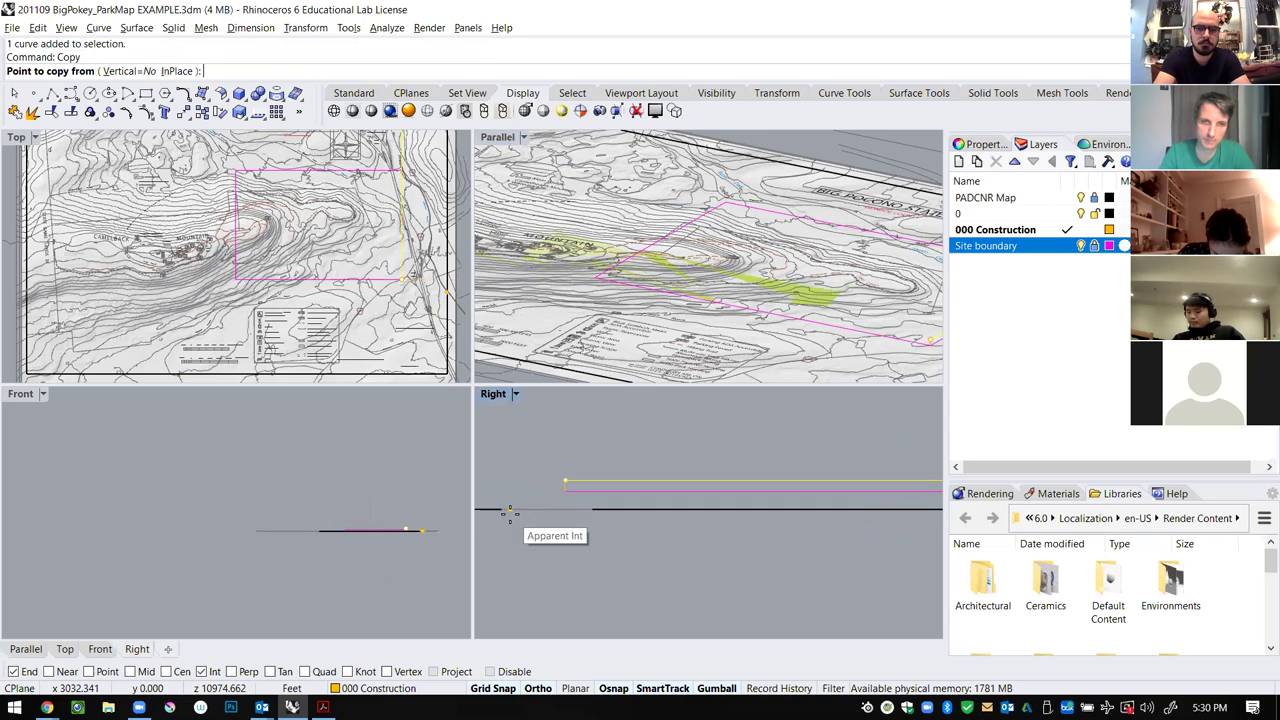
{"action": "left_click", "coordinate": [567, 489]}
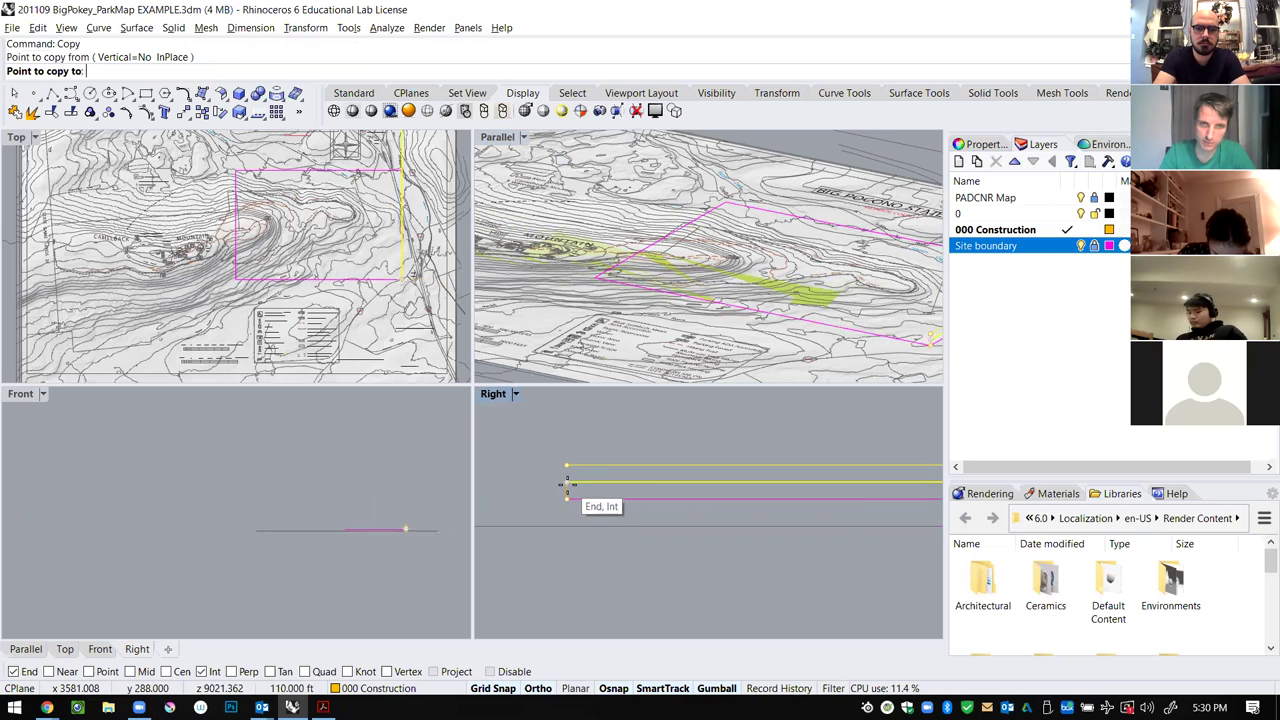
{"action": "left_click", "coordinate": [567, 482]}
{"action": "left_click", "coordinate": [567, 465]}
{"action": "left_click", "coordinate": [567, 448]}
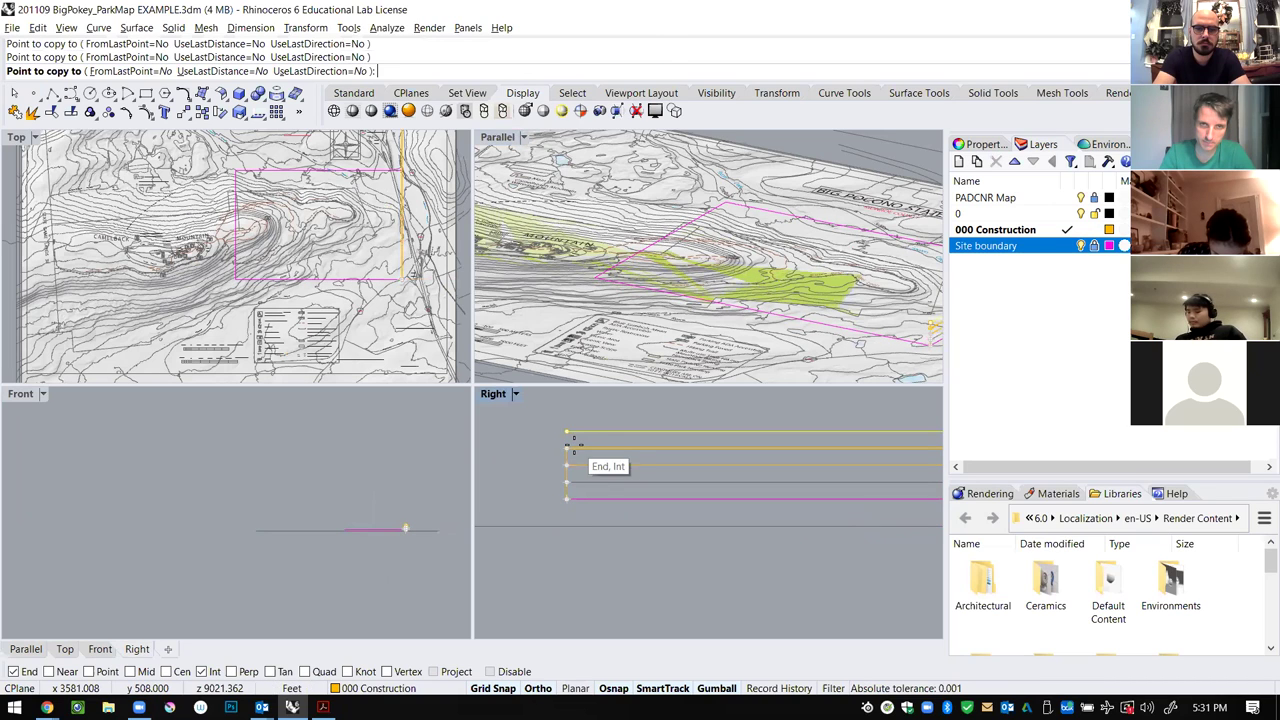
{"action": "left_click", "coordinate": [567, 432]}
{"action": "key", "text": "Escape"}
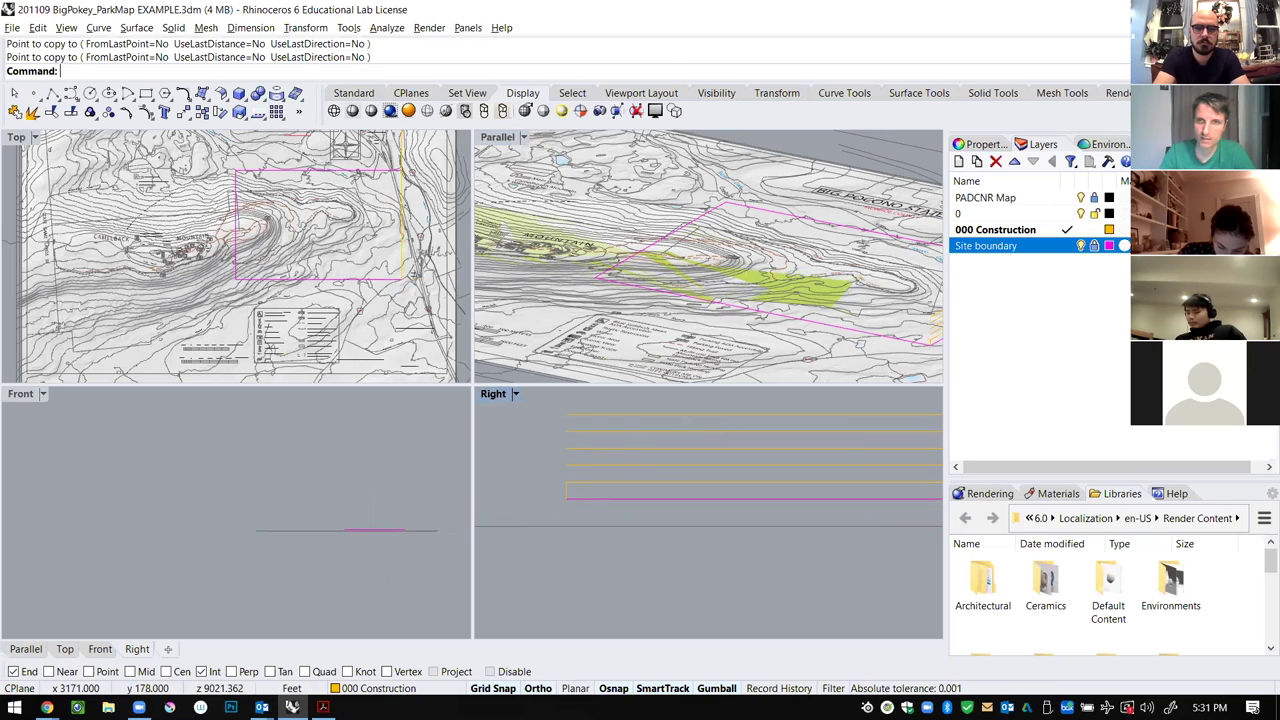
Create a layer named "00 100 ft marks" and set its colour to bright green.
{"action": "right_click", "coordinate": [1008, 322]}
{"action": "left_click", "coordinate": [1040, 329]}
{"action": "type", "text": "00 100 ft marks"}
{"action": "key", "text": "Return"}
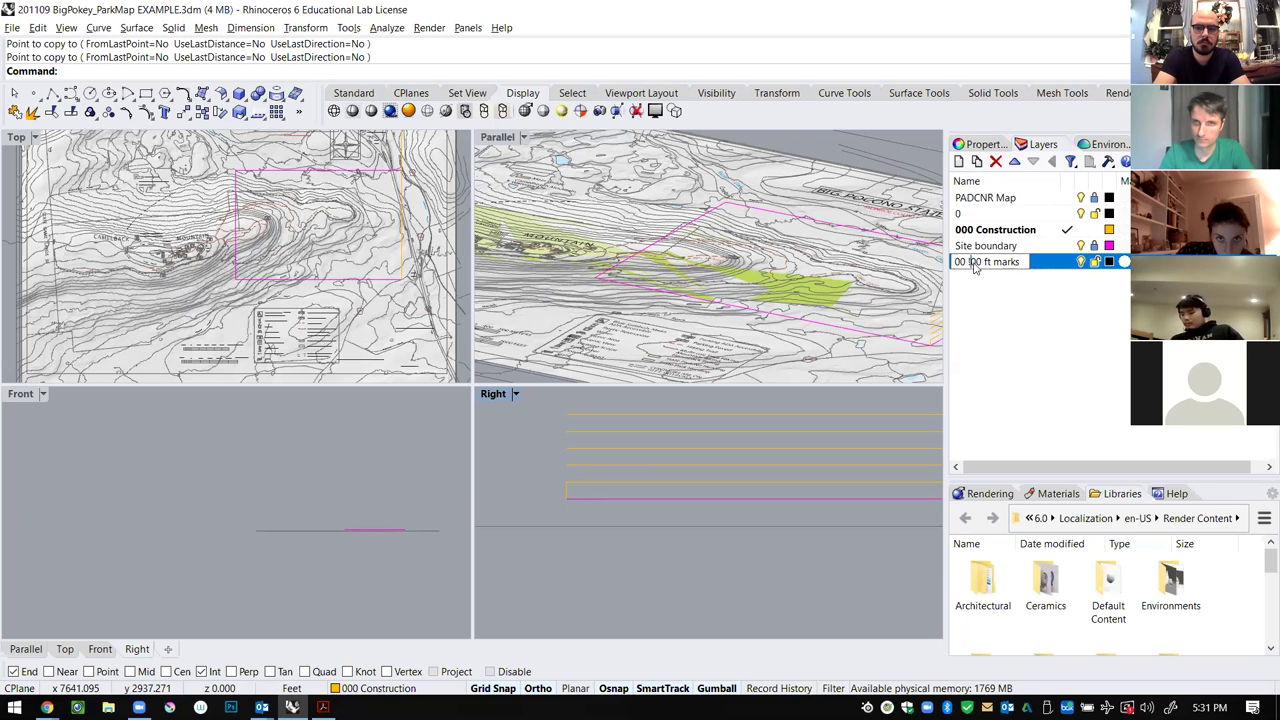
{"action": "key", "text": "BackSpace"}
{"action": "type", "text": "1"}
{"action": "left_click", "coordinate": [1111, 261]}
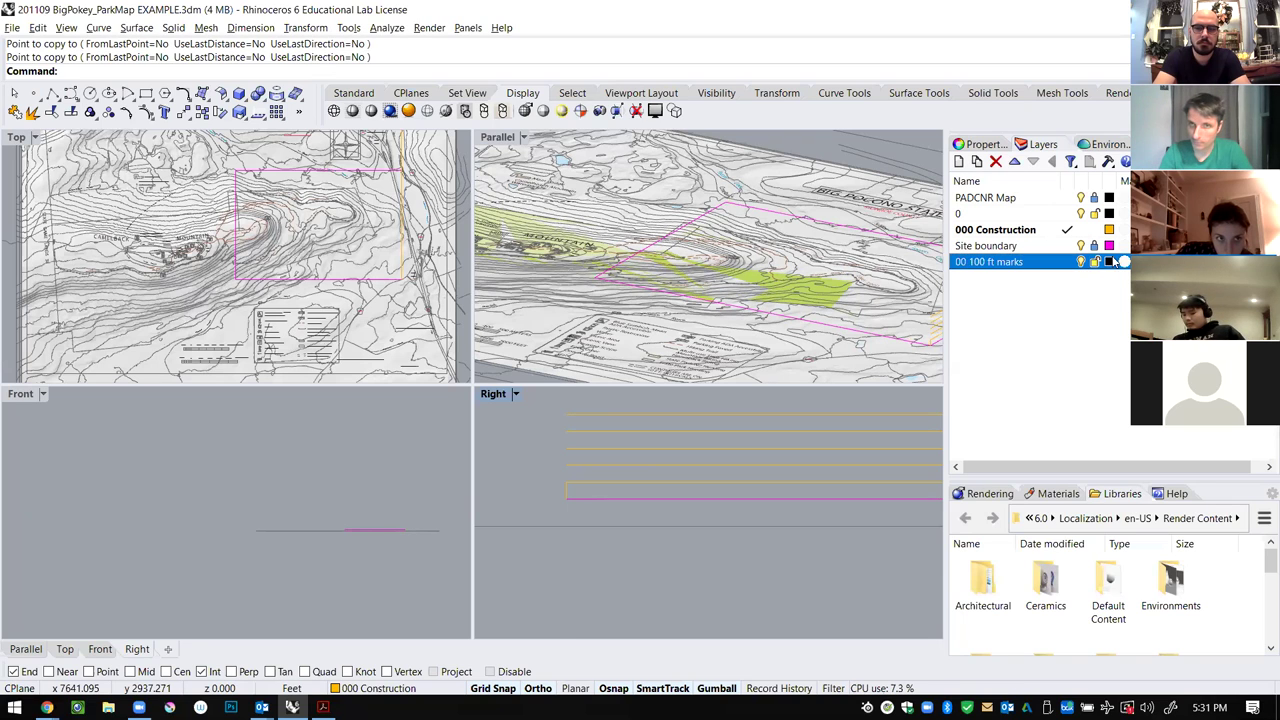
{"action": "left_click", "coordinate": [1109, 262]}
{"action": "left_click", "coordinate": [370, 322]}
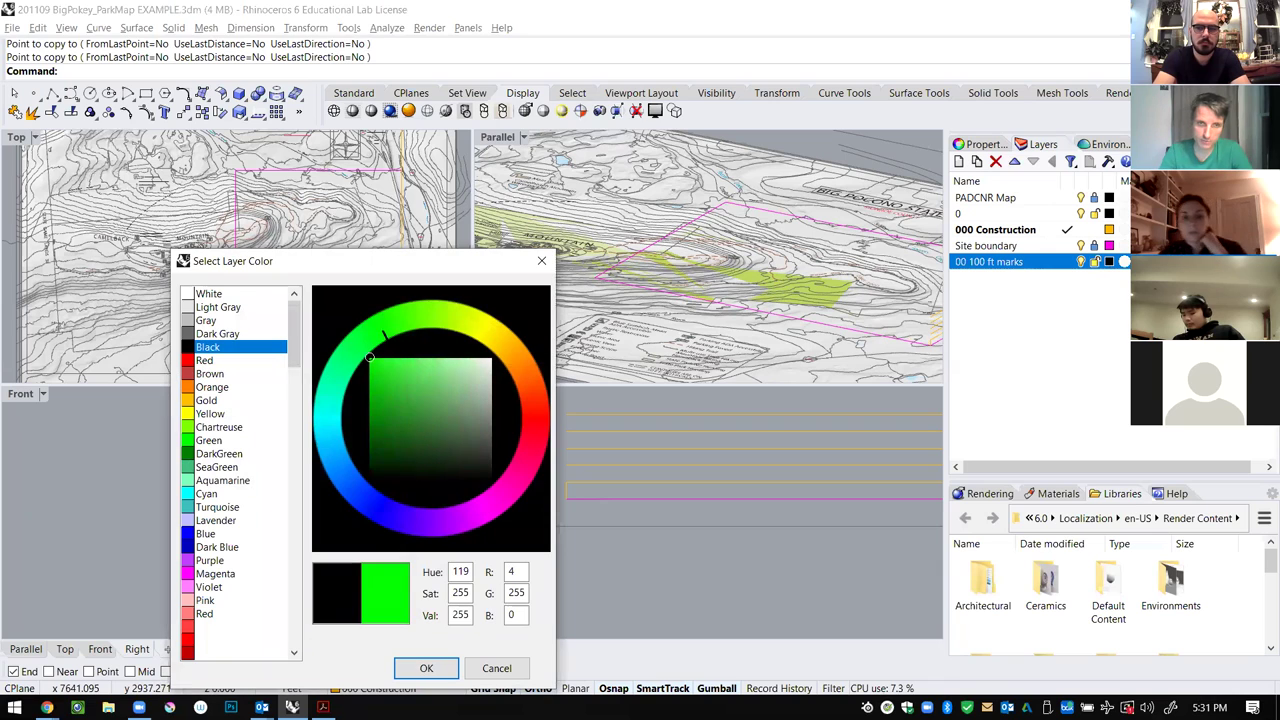
{"action": "left_click", "coordinate": [430, 667]}
Move the five horizontal lines and the vertical line to the 00 100 ft marks layer with ChangeLayer.
{"action": "left_click_drag", "start_coordinate": [571, 488], "coordinate": [530, 399]}
{"action": "type", "text": "Chang"}
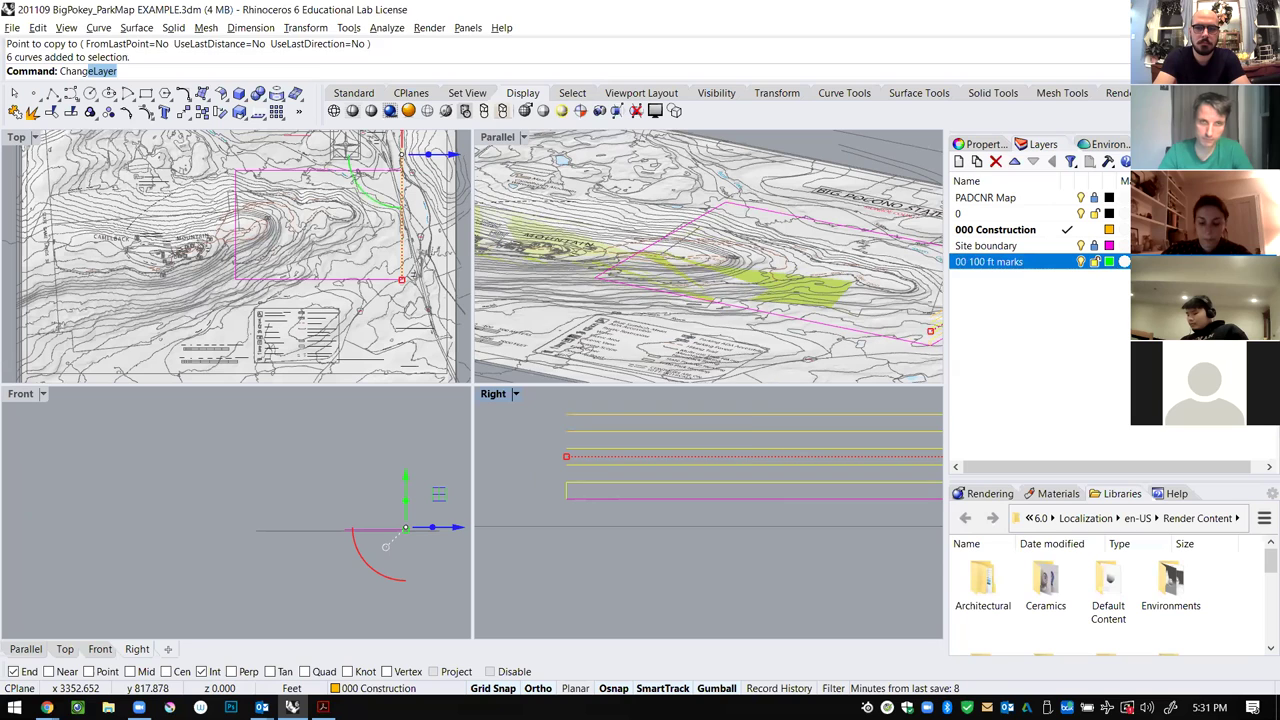
{"action": "key", "text": "Return"}
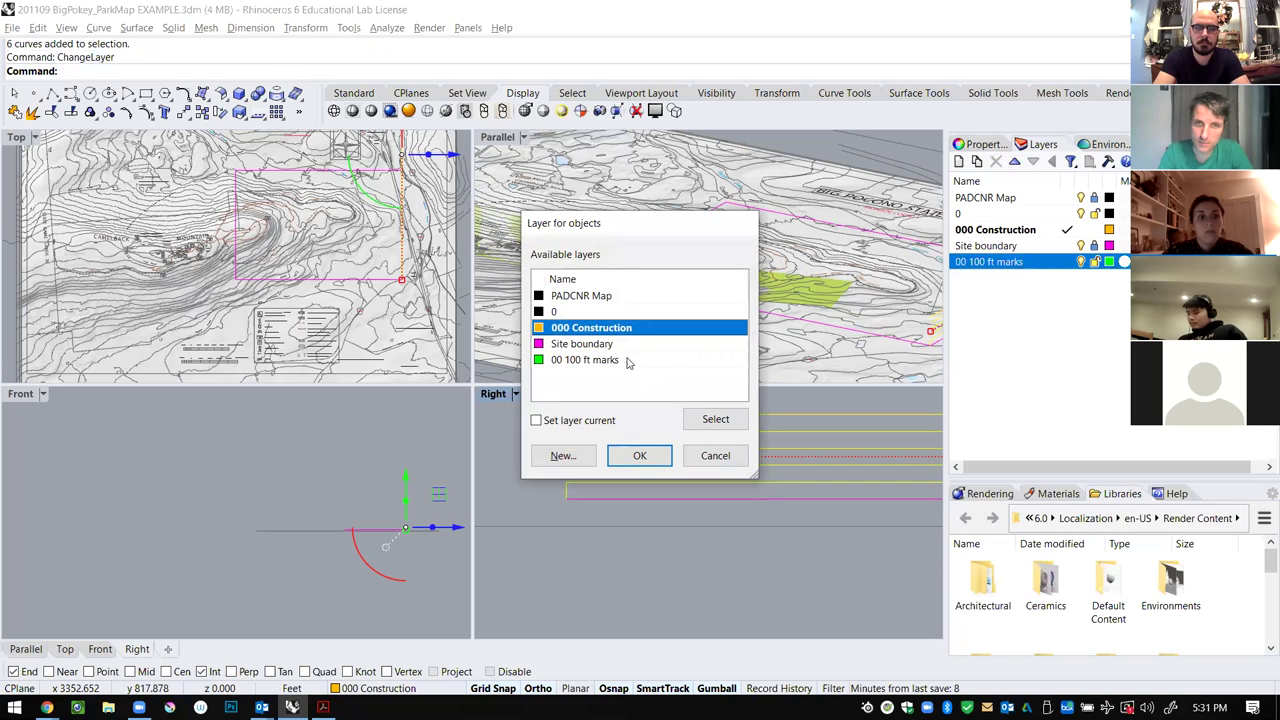
{"action": "left_click", "coordinate": [627, 361]}
{"action": "left_click", "coordinate": [640, 455]}
{"action": "left_click", "coordinate": [517, 492]}
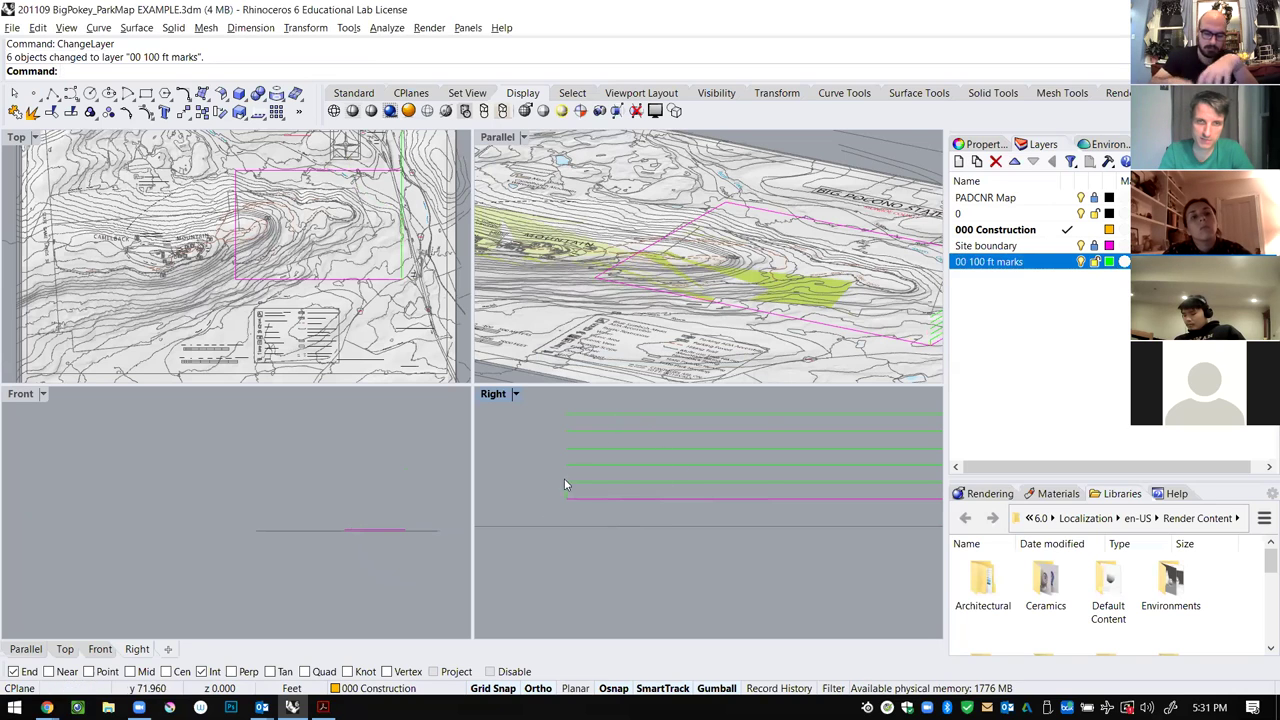
Copy the five horizontal lines down half an interval, from the vertical line's top end to its midpoint with the Mid snap enabled.
{"action": "left_click_drag", "start_coordinate": [613, 402], "coordinate": [580, 494]}
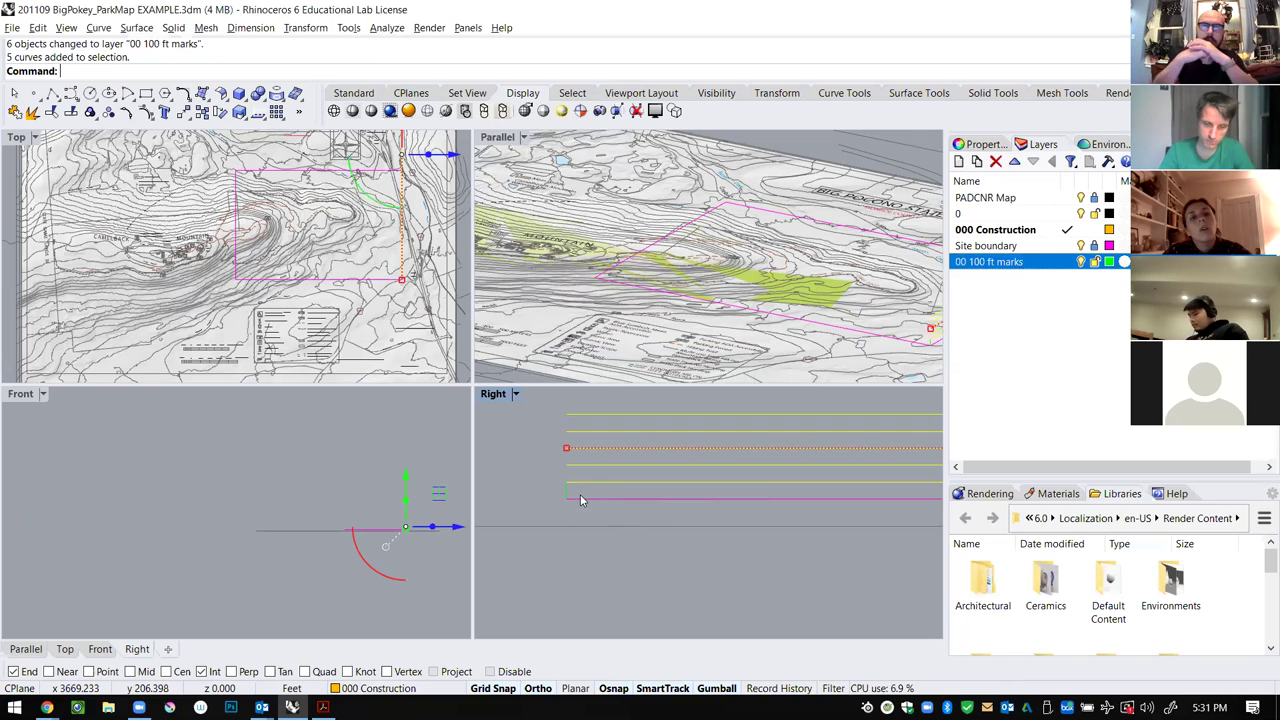
{"action": "type", "text": "copy"}
{"action": "key", "text": "Return"}
{"action": "scroll", "coordinate": [580, 472], "scroll_direction": "up", "scroll_amount": 3}
{"action": "left_click", "coordinate": [552, 492]}
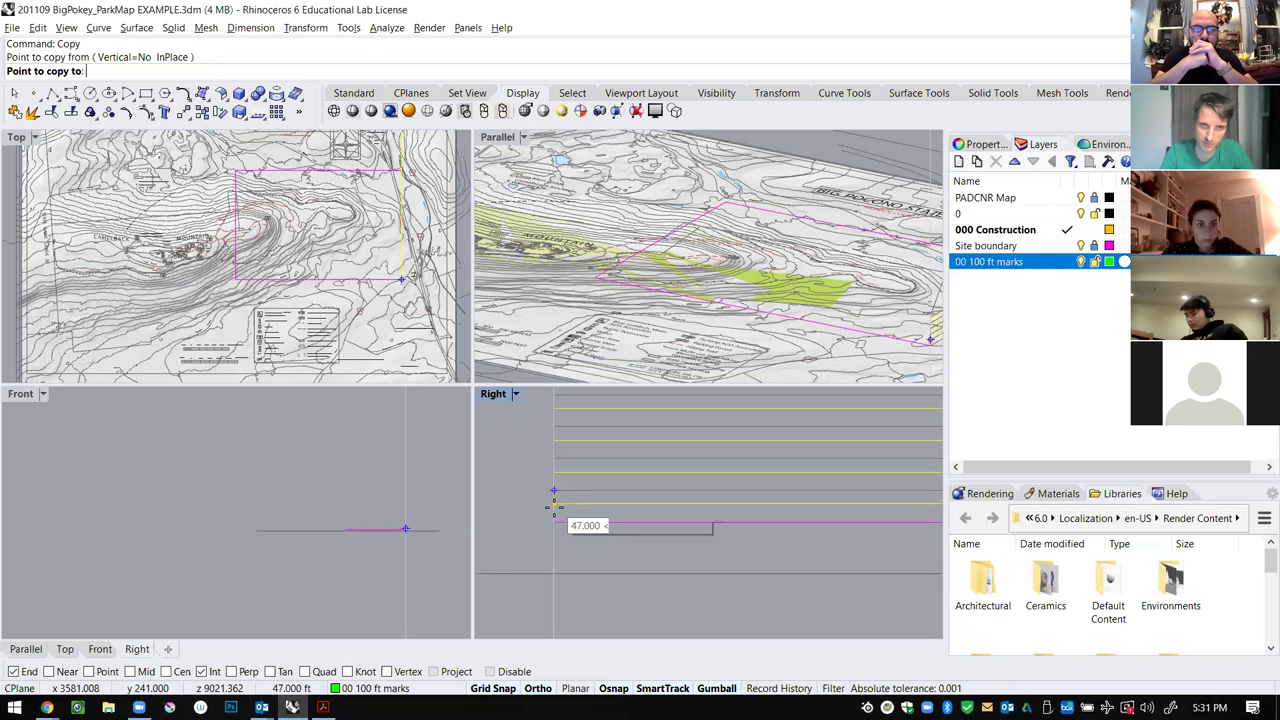
{"action": "left_click", "coordinate": [554, 585]}
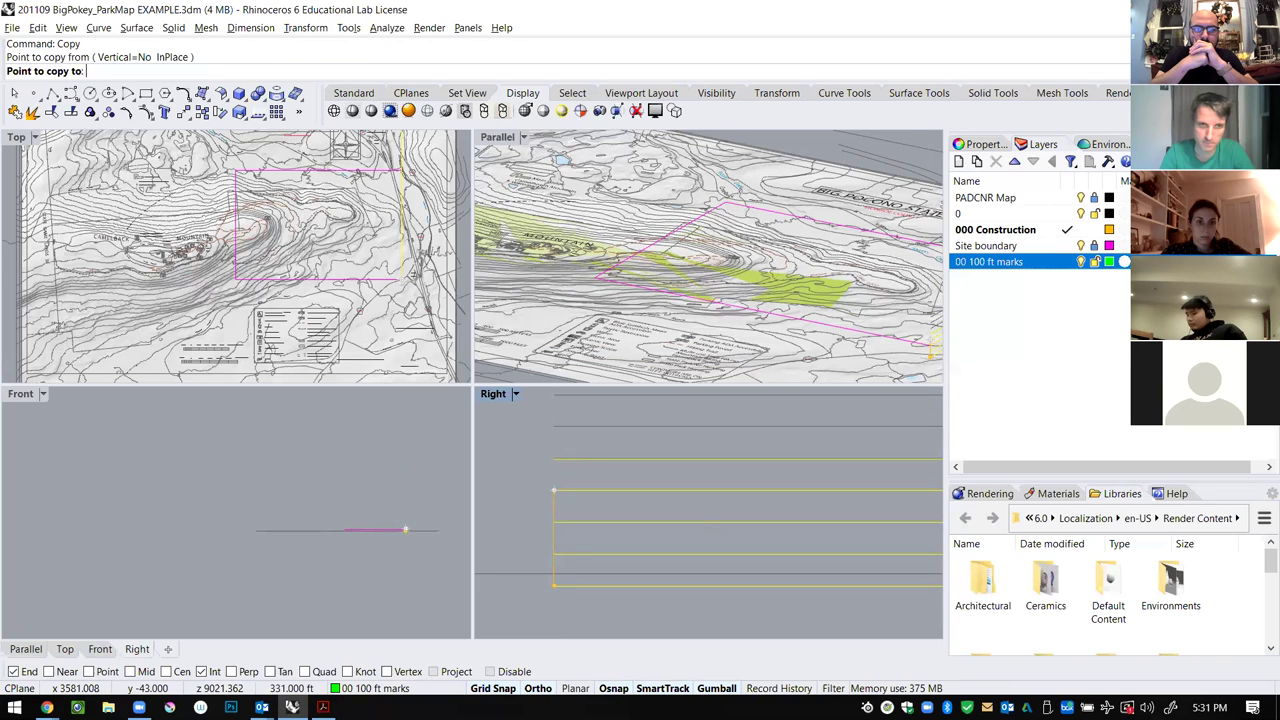
{"action": "left_click", "coordinate": [134, 671]}
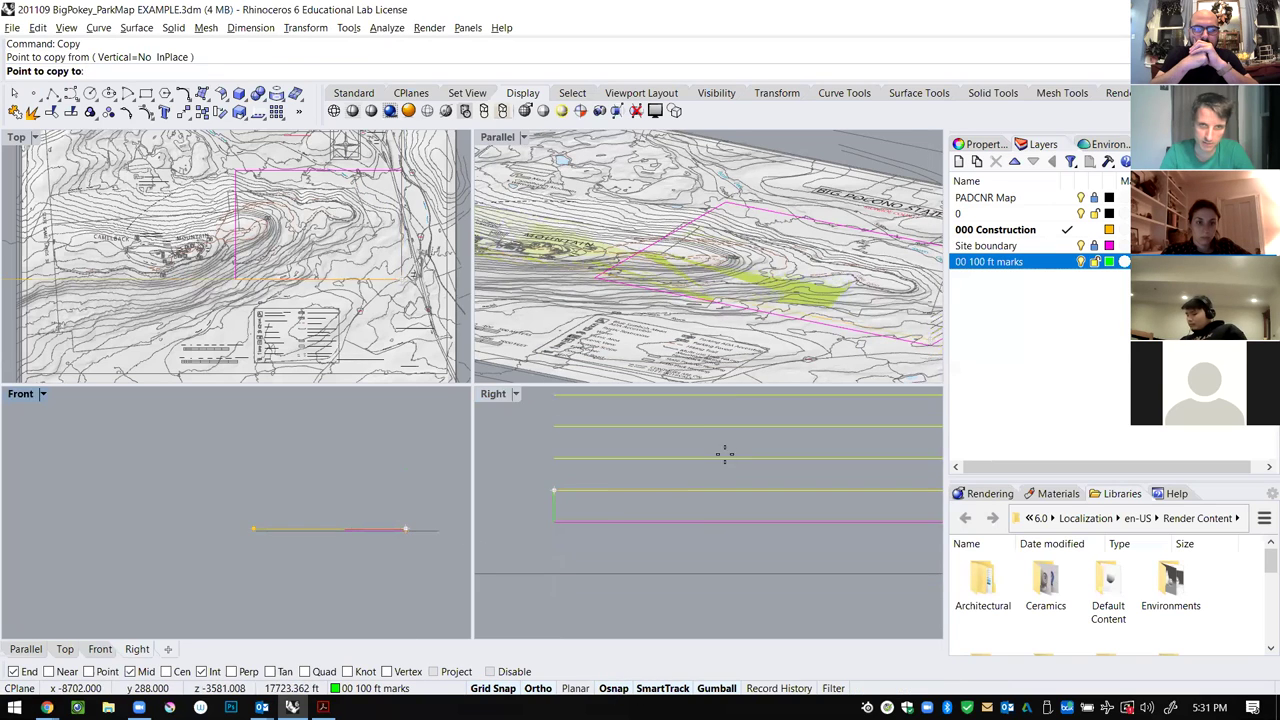
{"action": "left_click", "coordinate": [552, 507]}
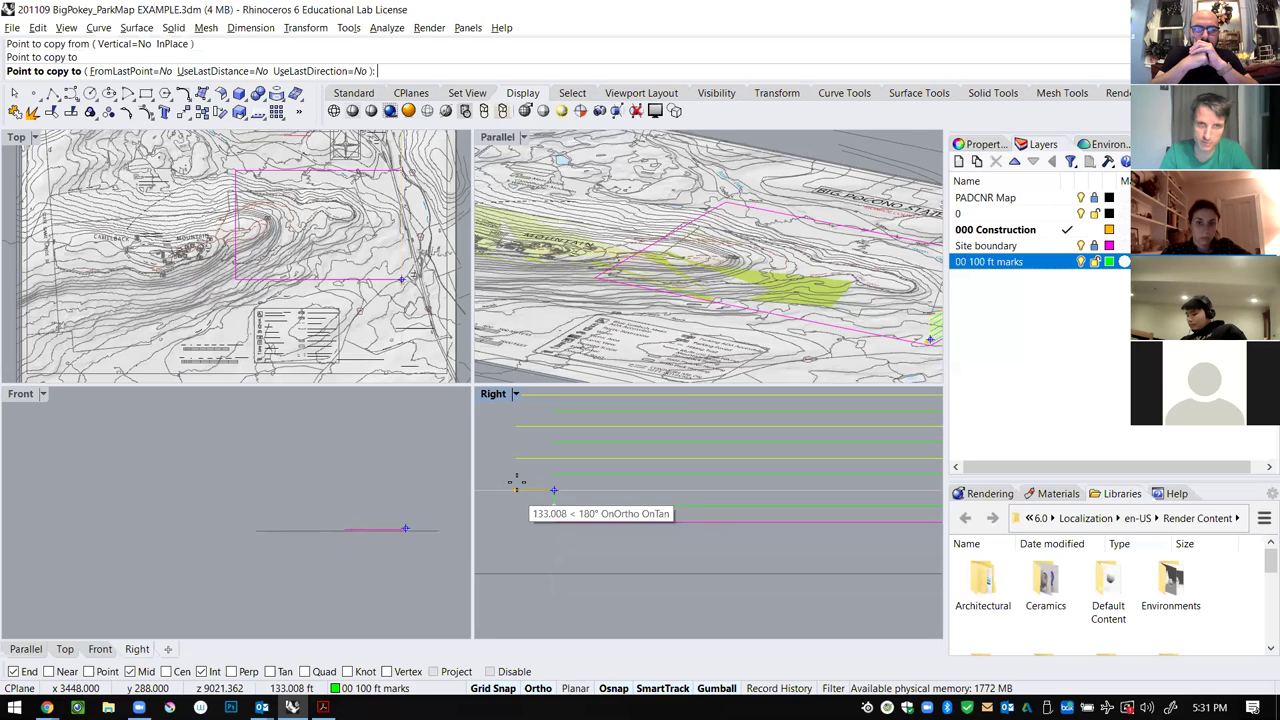
{"action": "key", "text": "Return"}
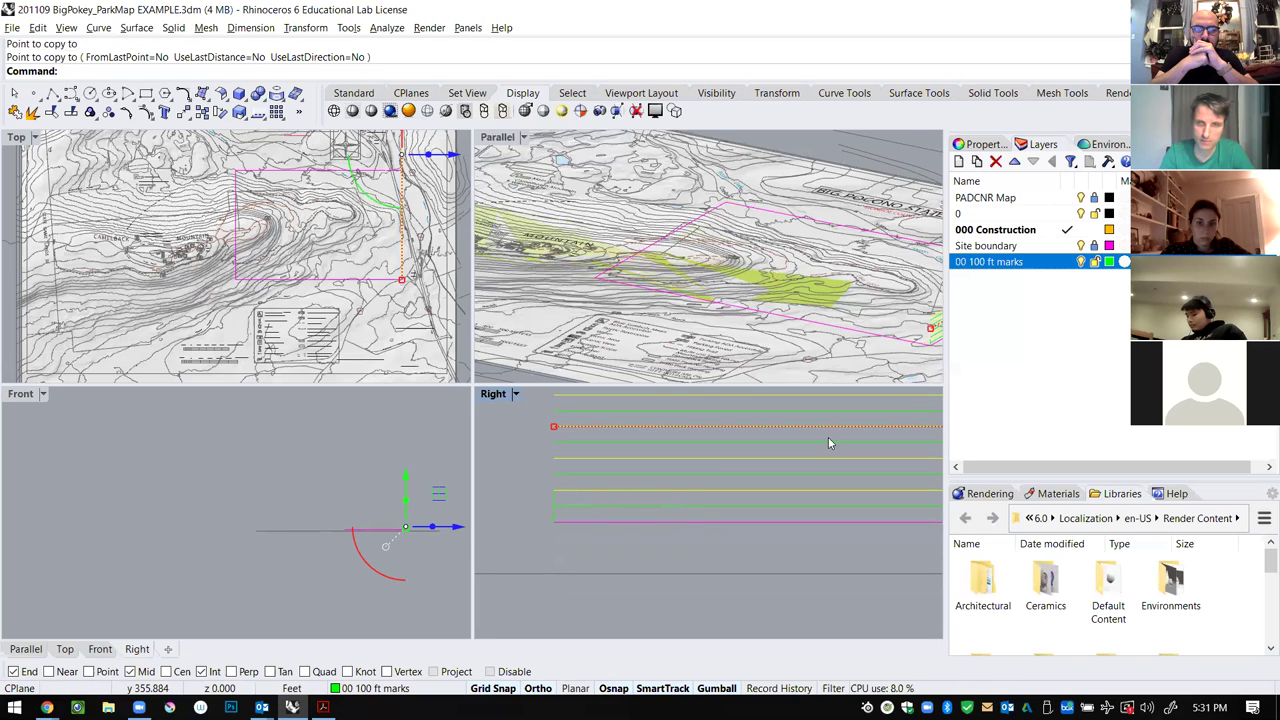
Create a layer named "00 50 ft marks" and set its colour to cyan.
{"action": "type", "text": "x"}
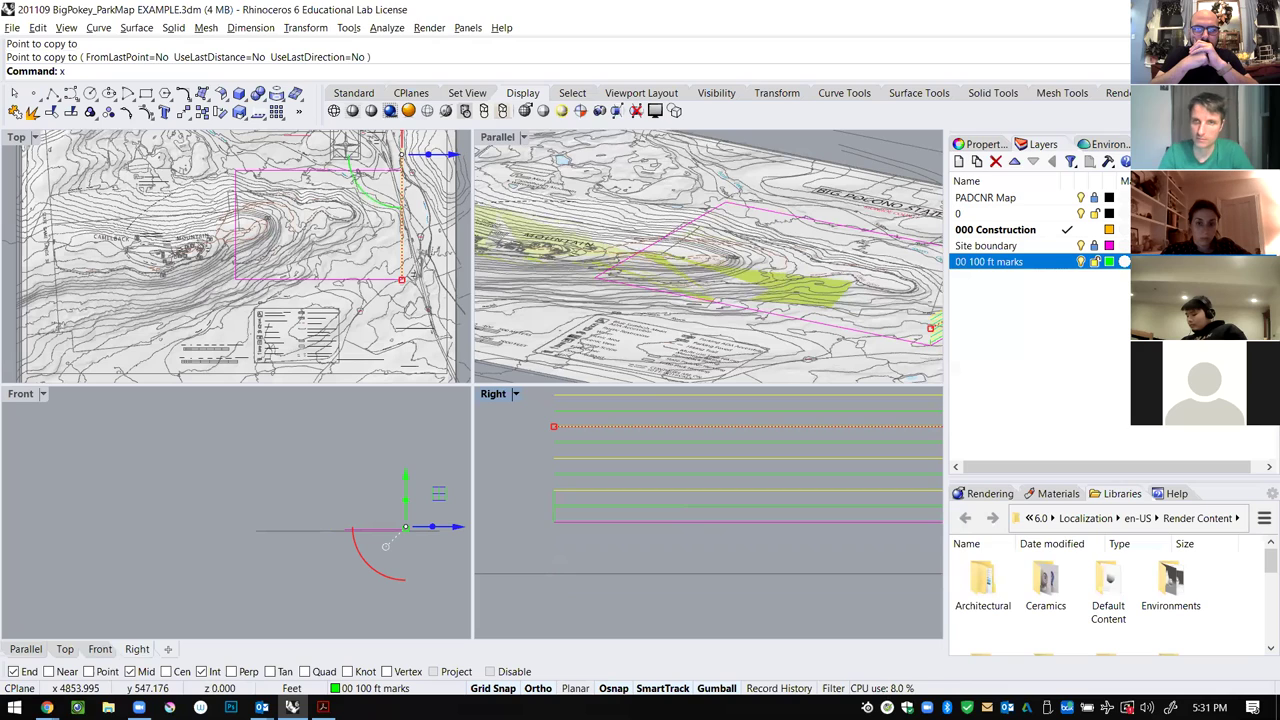
{"action": "right_click", "coordinate": [1030, 295]}
{"action": "left_click", "coordinate": [1058, 304]}
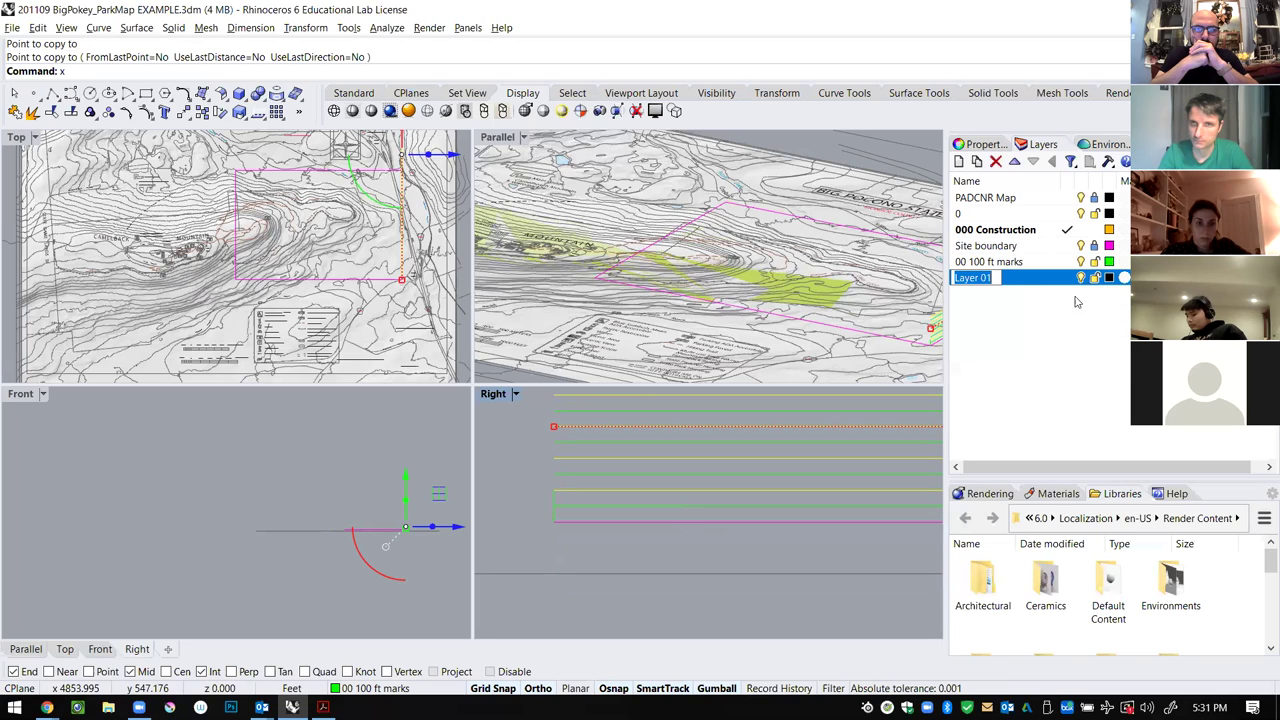
{"action": "type", "text": "50 ft marks"}
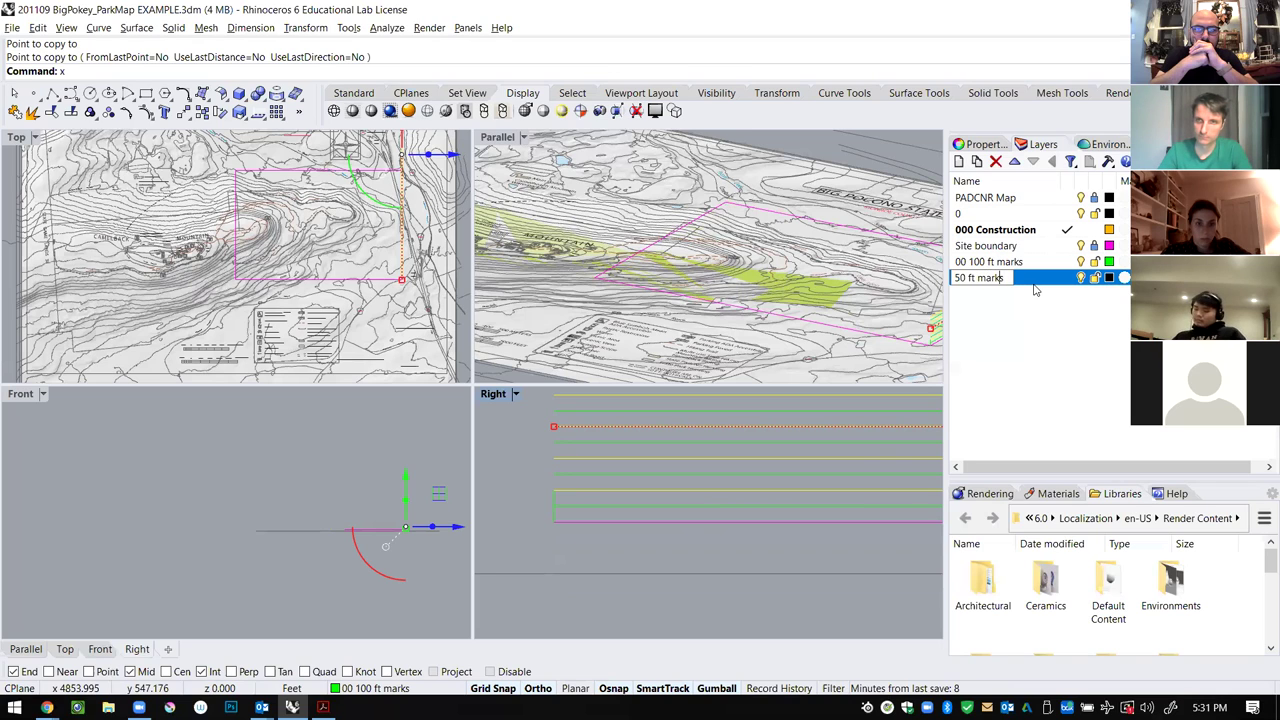
{"action": "type", "text": "00"}
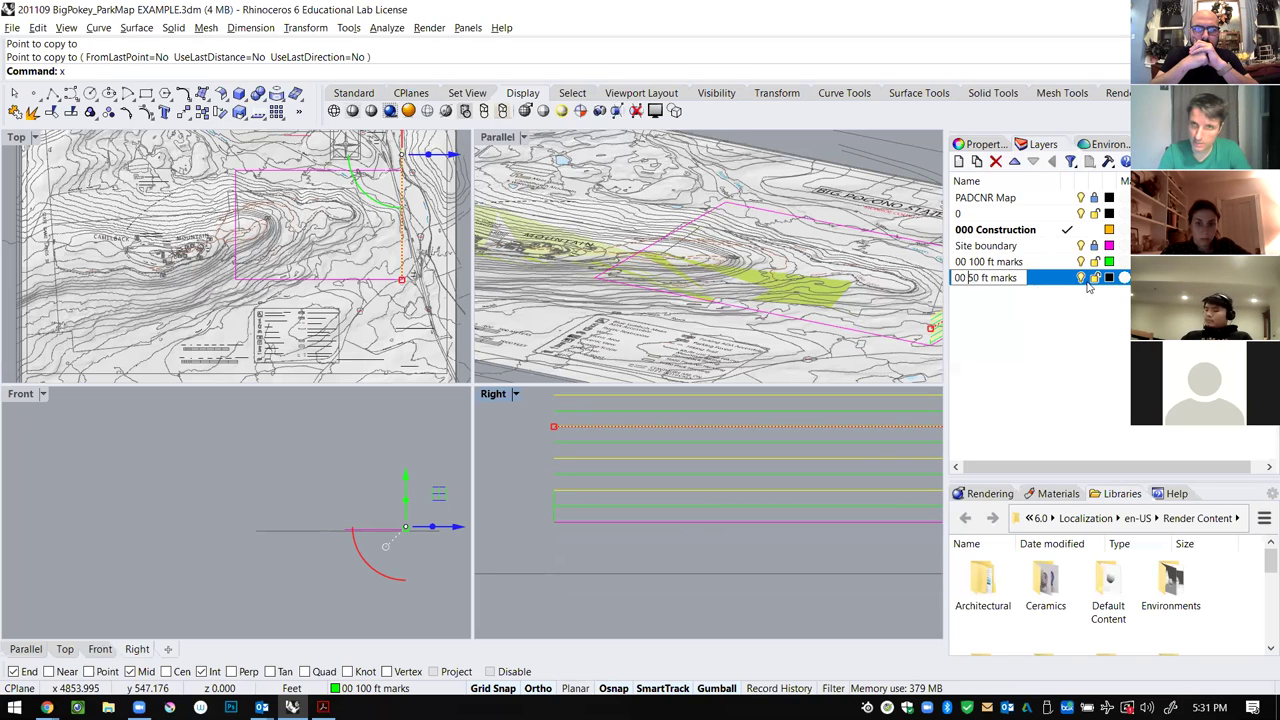
{"action": "left_click", "coordinate": [1108, 277]}
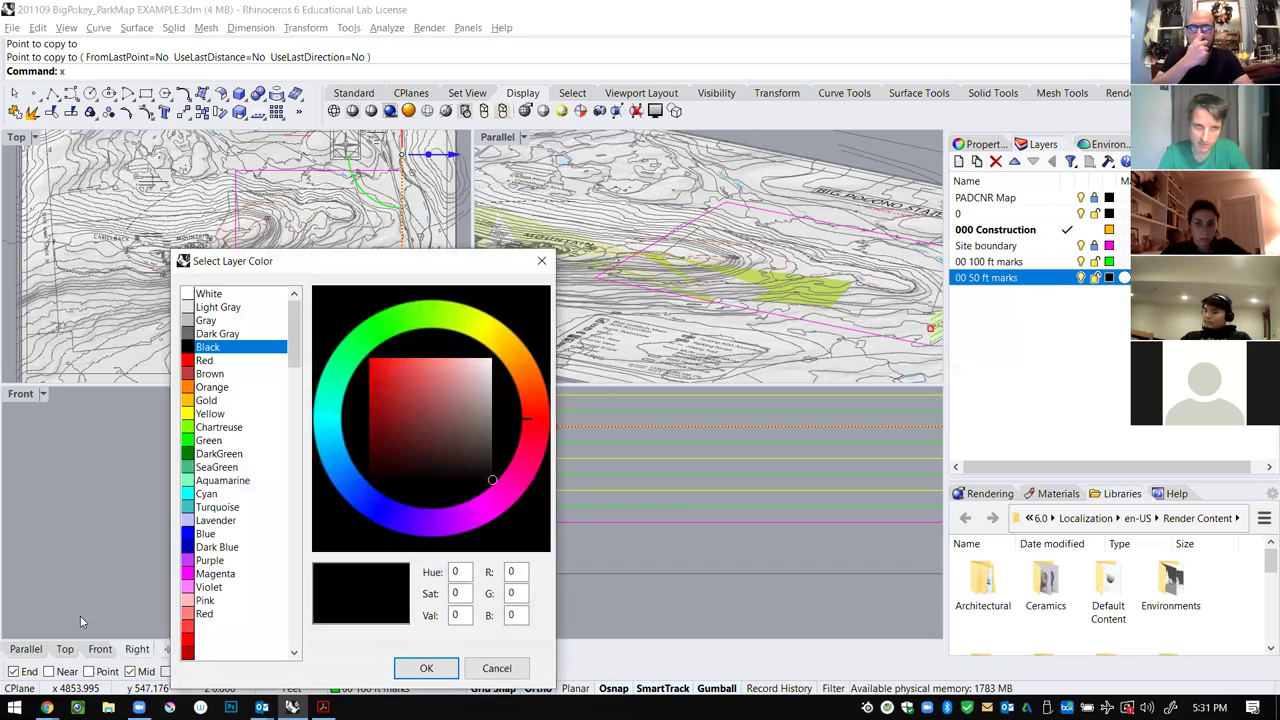
{"action": "left_click", "coordinate": [335, 418]}
{"action": "left_click", "coordinate": [426, 668]}
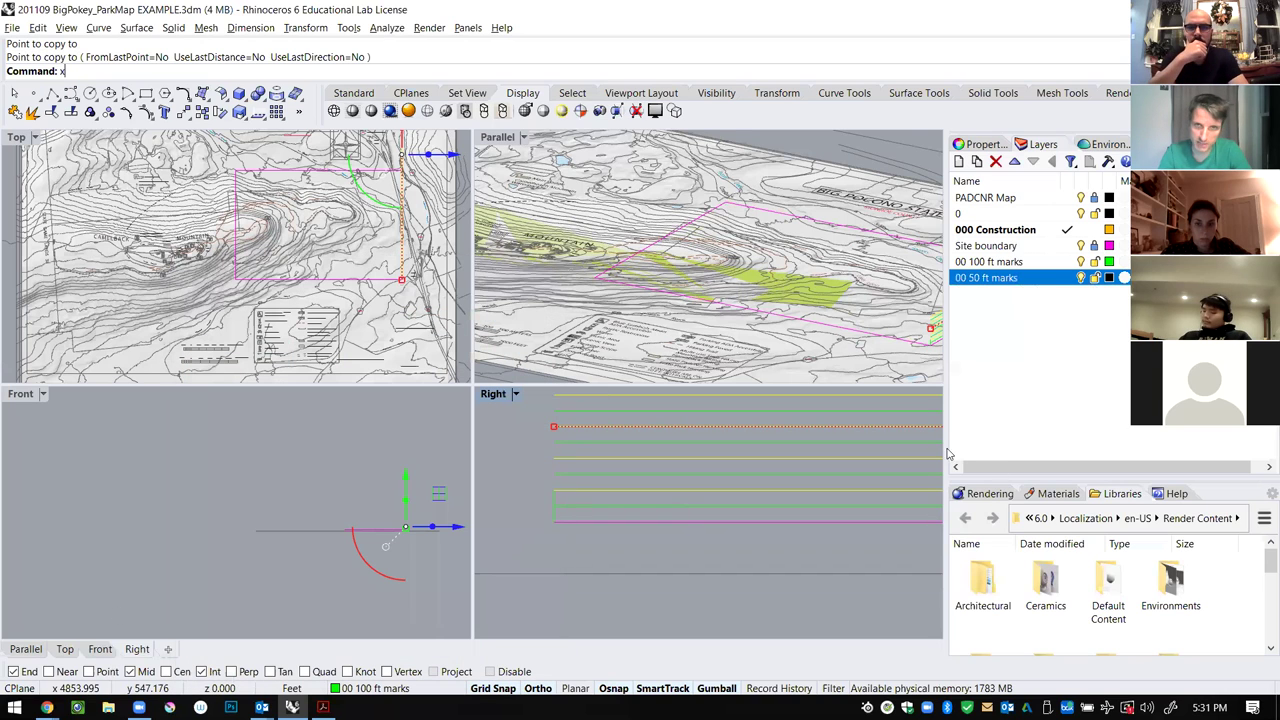
Move the lowest four intermediate horizontal lines to the 00 50 ft marks layer with ChangeLayer.
{"action": "left_click", "coordinate": [670, 506]}
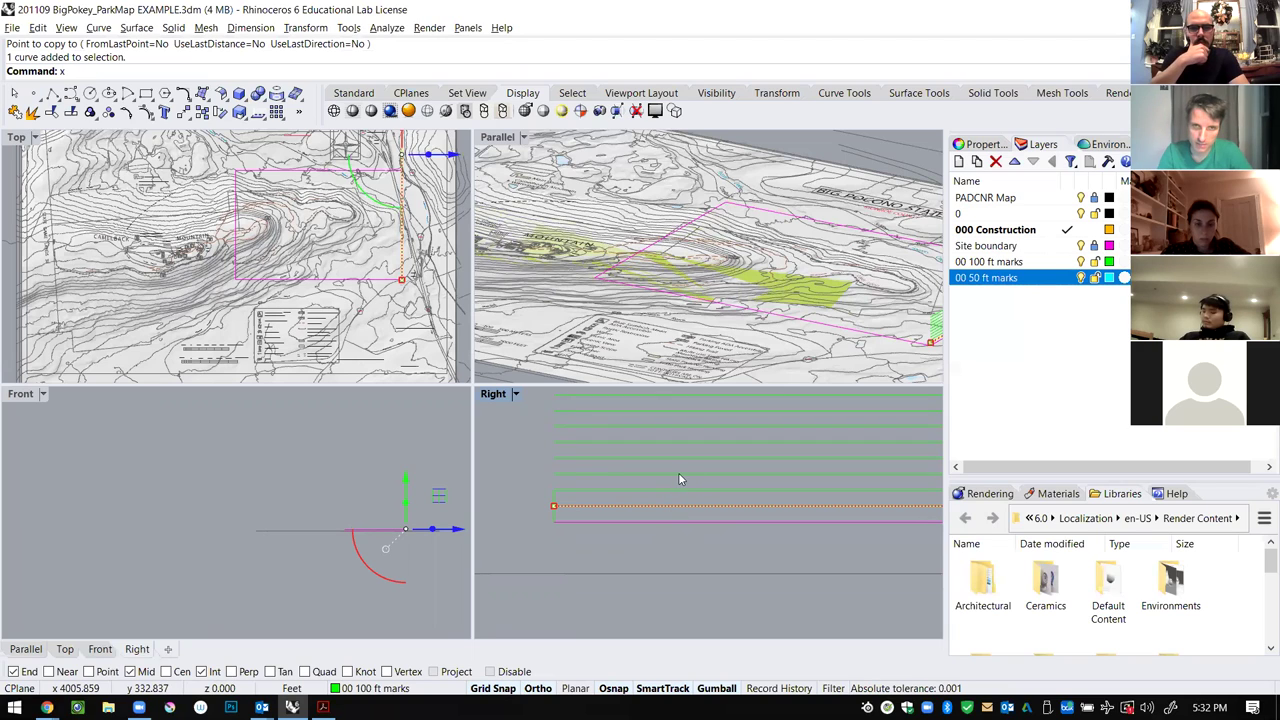
{"action": "left_click", "coordinate": [677, 476]}
{"action": "left_click", "coordinate": [684, 444]}
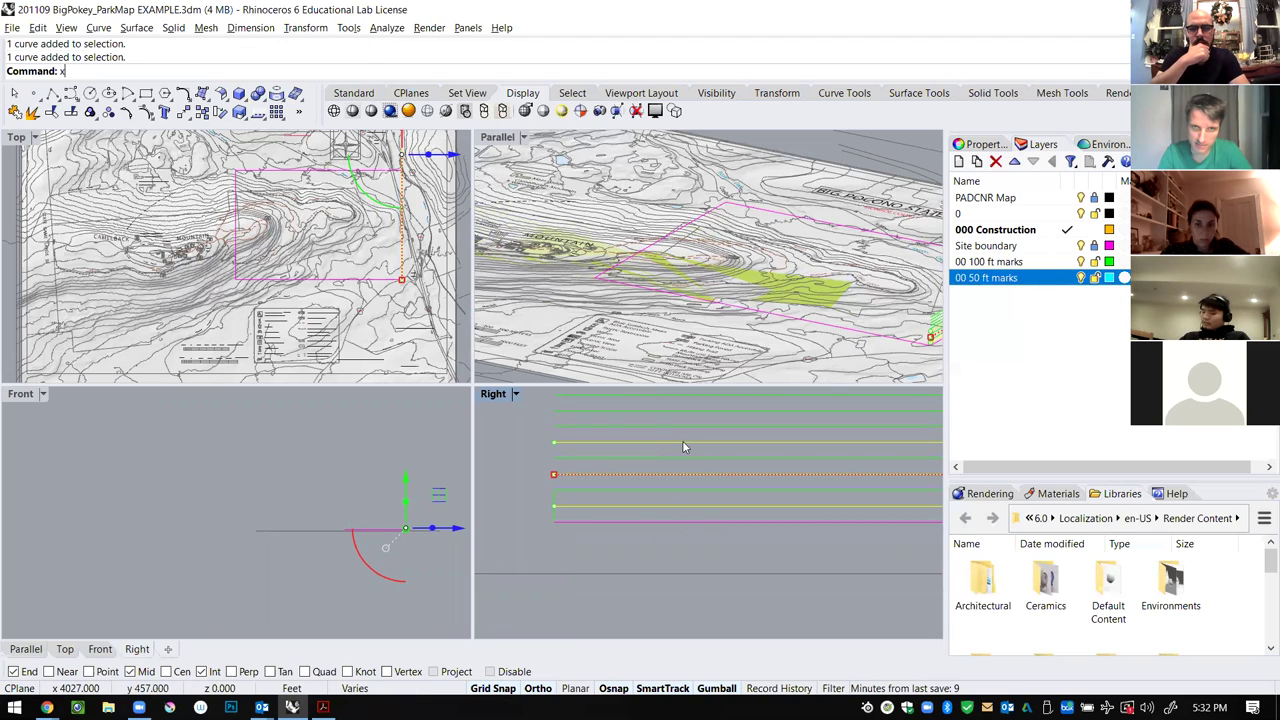
{"action": "left_click", "coordinate": [588, 420]}
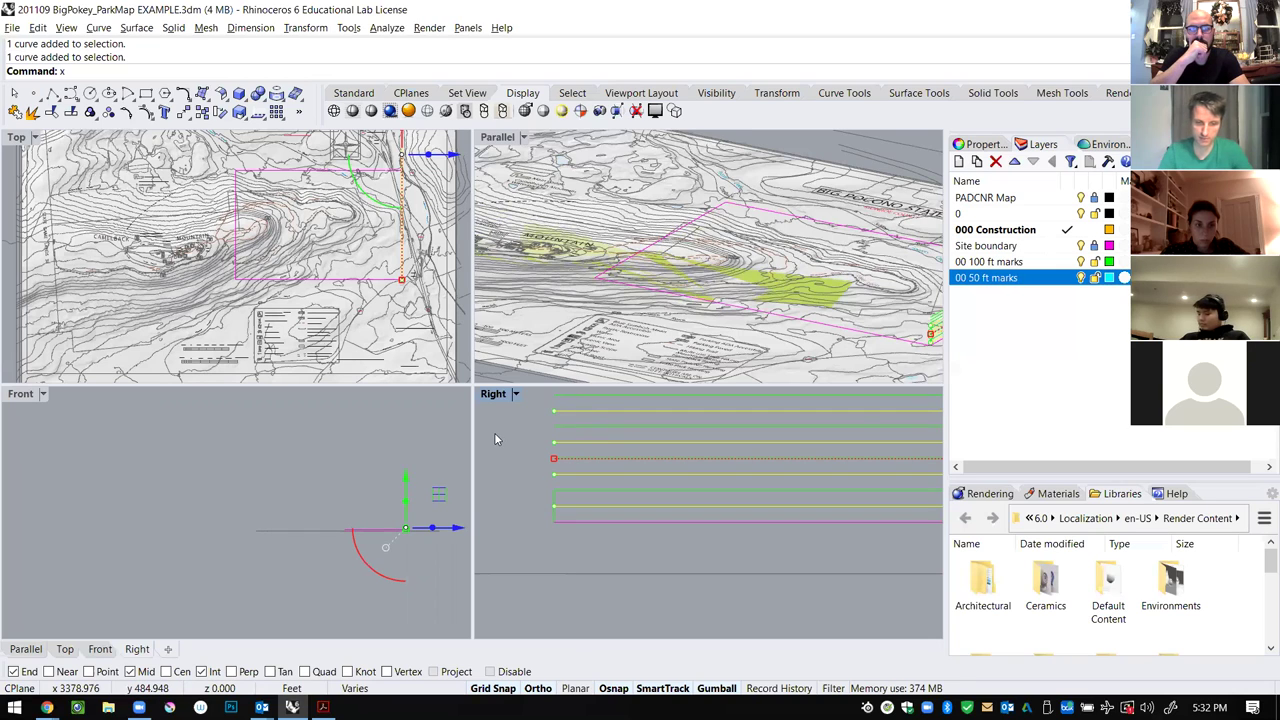
{"action": "type", "text": "xchange"}
{"action": "key", "text": "Return"}
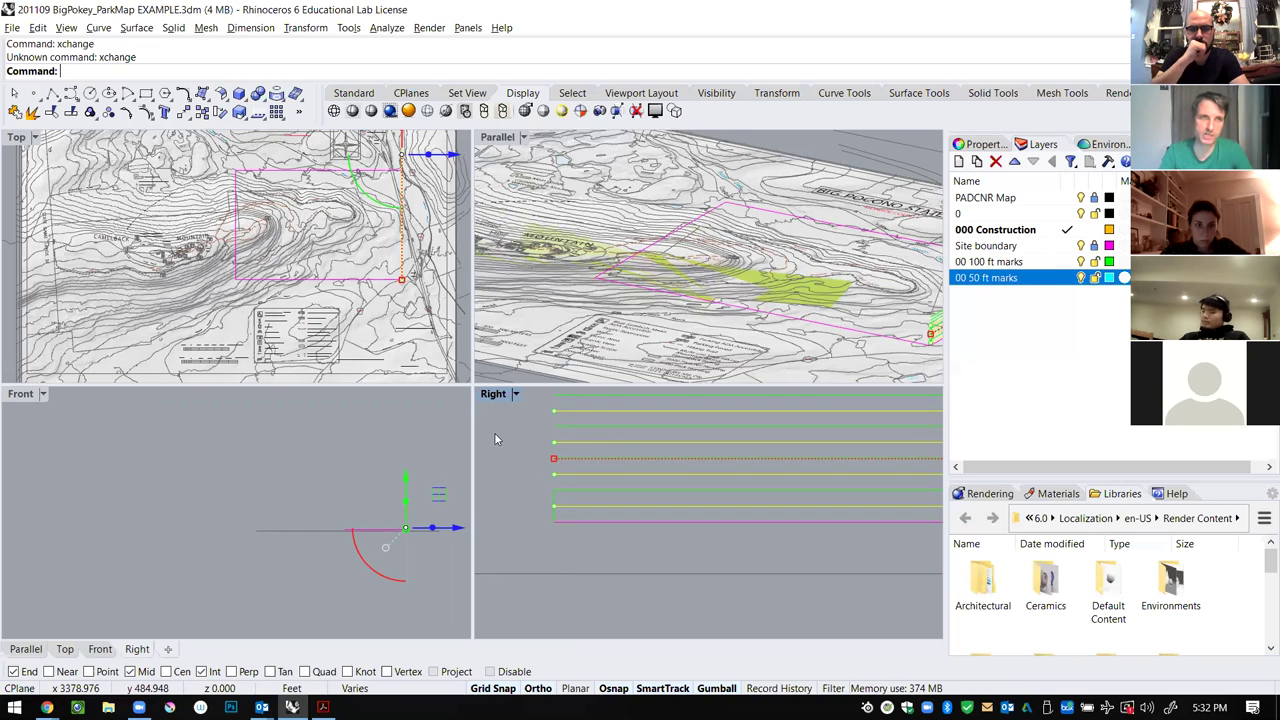
{"action": "type", "text": "Ch"}
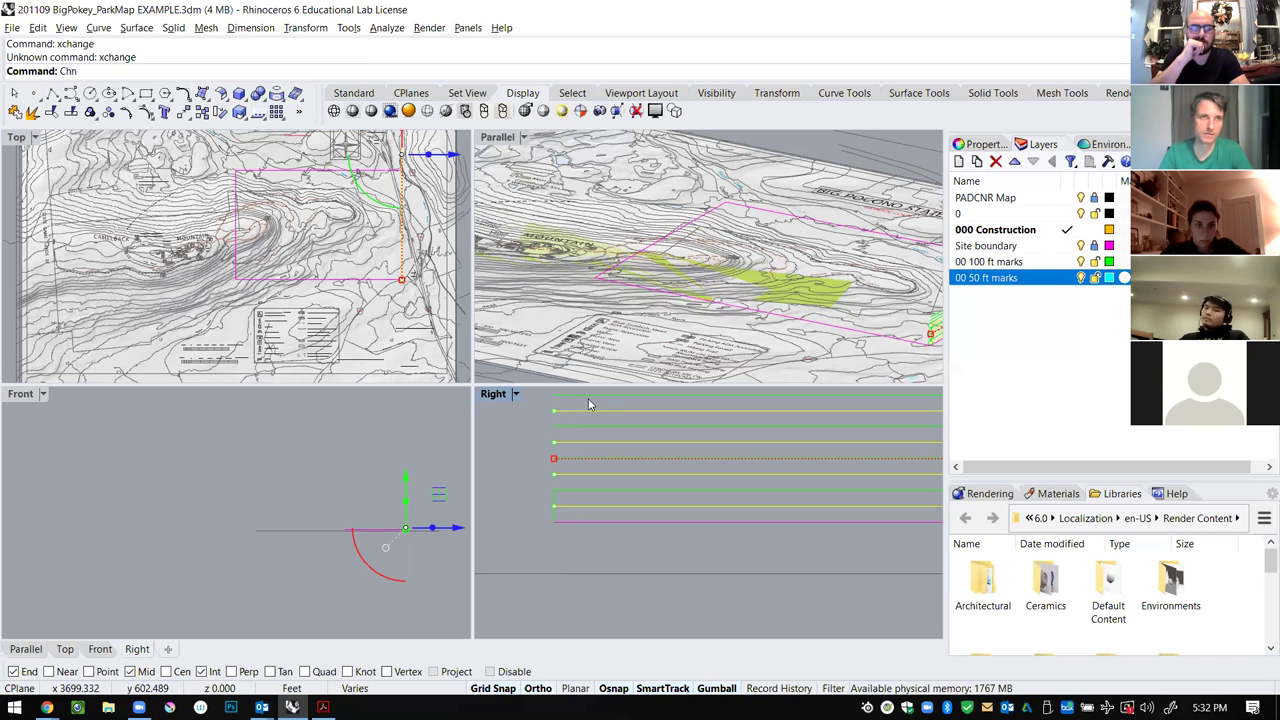
{"action": "type", "text": "angeLayer"}
{"action": "key", "text": "Return"}
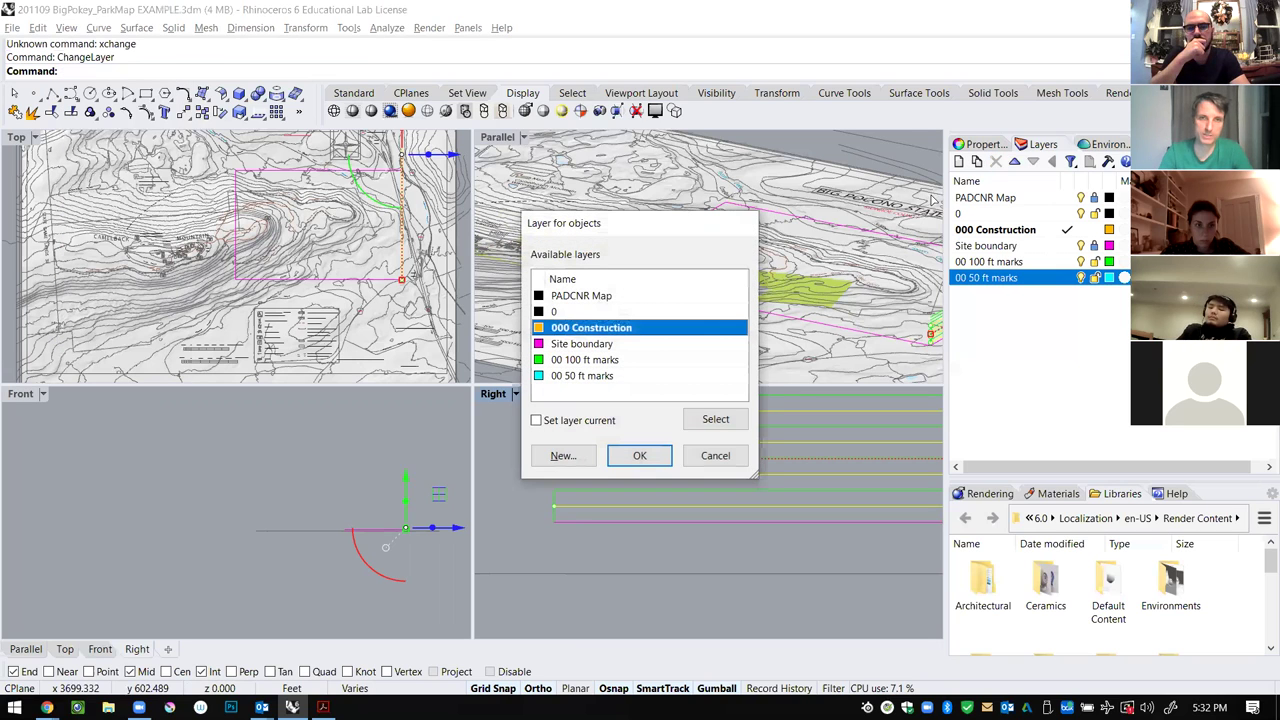
{"action": "left_click", "coordinate": [600, 376]}
{"action": "left_click", "coordinate": [636, 455]}
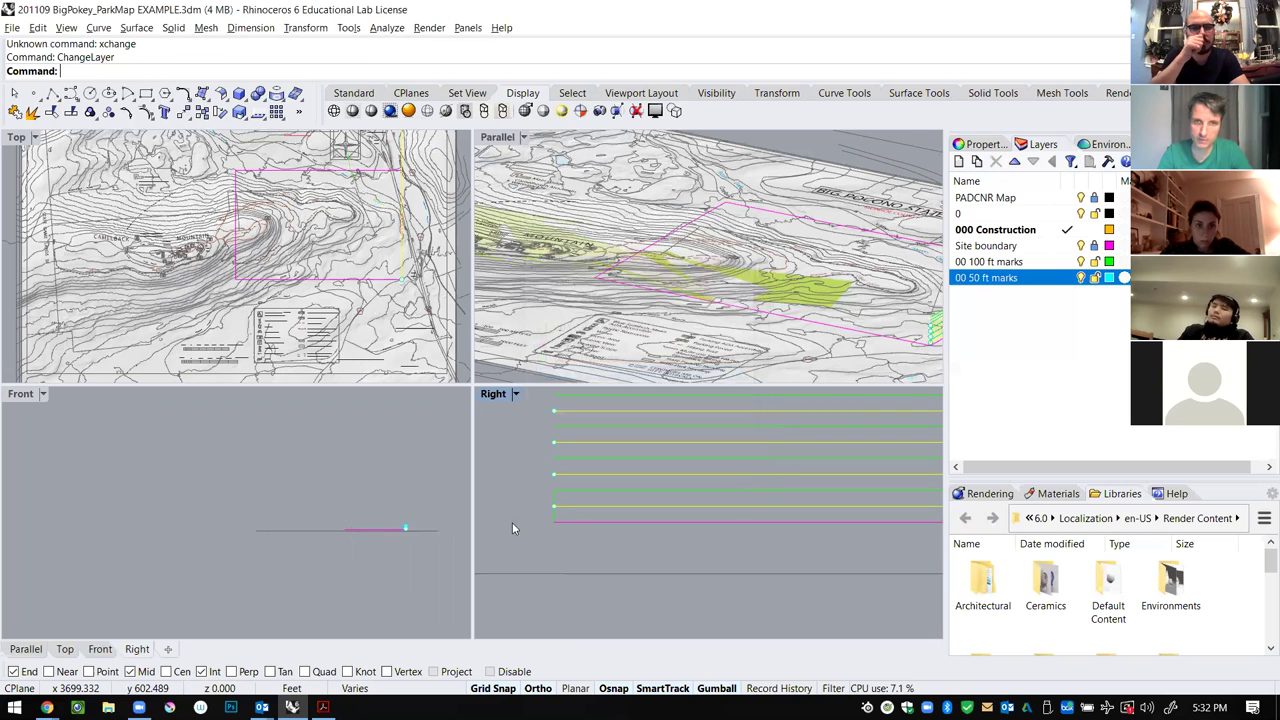
Examine the site boundary at a lower oblique angle in the Parallel viewport and the elevation marks in the Right viewport.
{"action": "right_click_drag", "start_coordinate": [745, 256], "coordinate": [677, 460]}
{"action": "right_click_drag", "start_coordinate": [774, 232], "coordinate": [756, 293]}
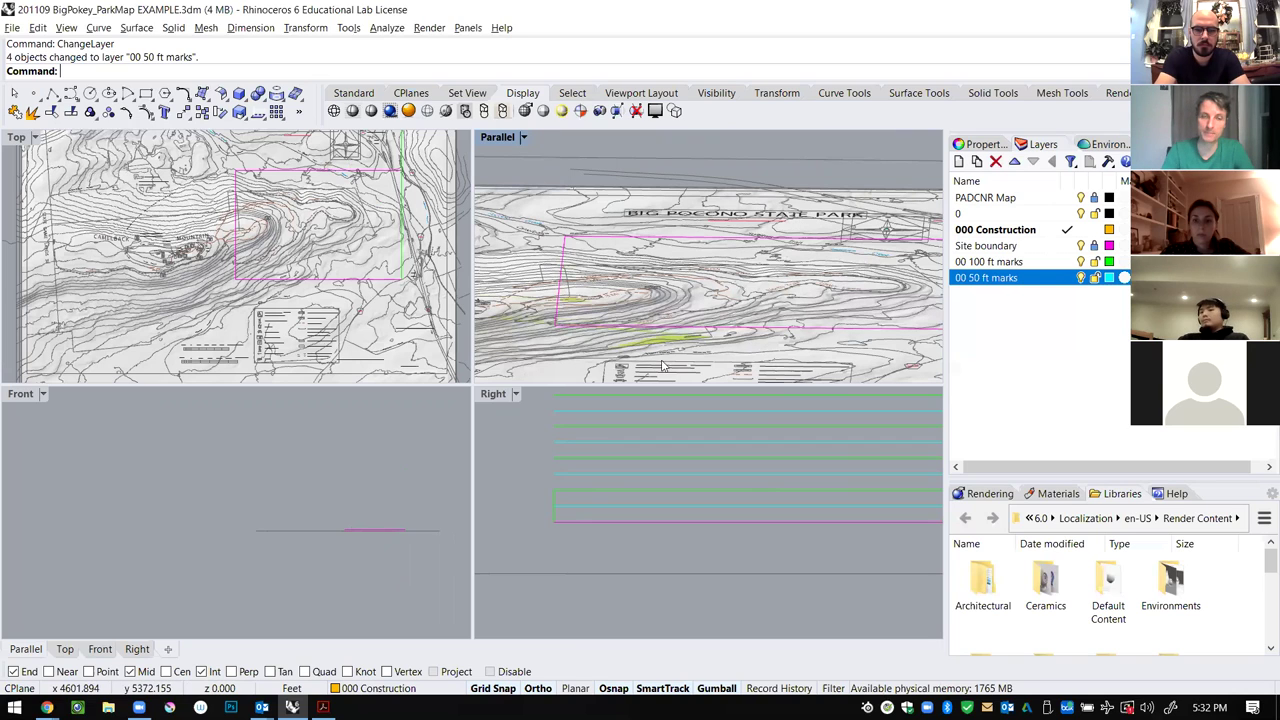
{"action": "left_click", "coordinate": [522, 488]}
{"action": "scroll", "coordinate": [522, 488], "scroll_direction": "down", "scroll_amount": 10}
{"action": "scroll", "coordinate": [701, 458], "scroll_direction": "up", "scroll_amount": 6}
{"action": "scroll", "coordinate": [790, 475], "scroll_direction": "down", "scroll_amount": 1}
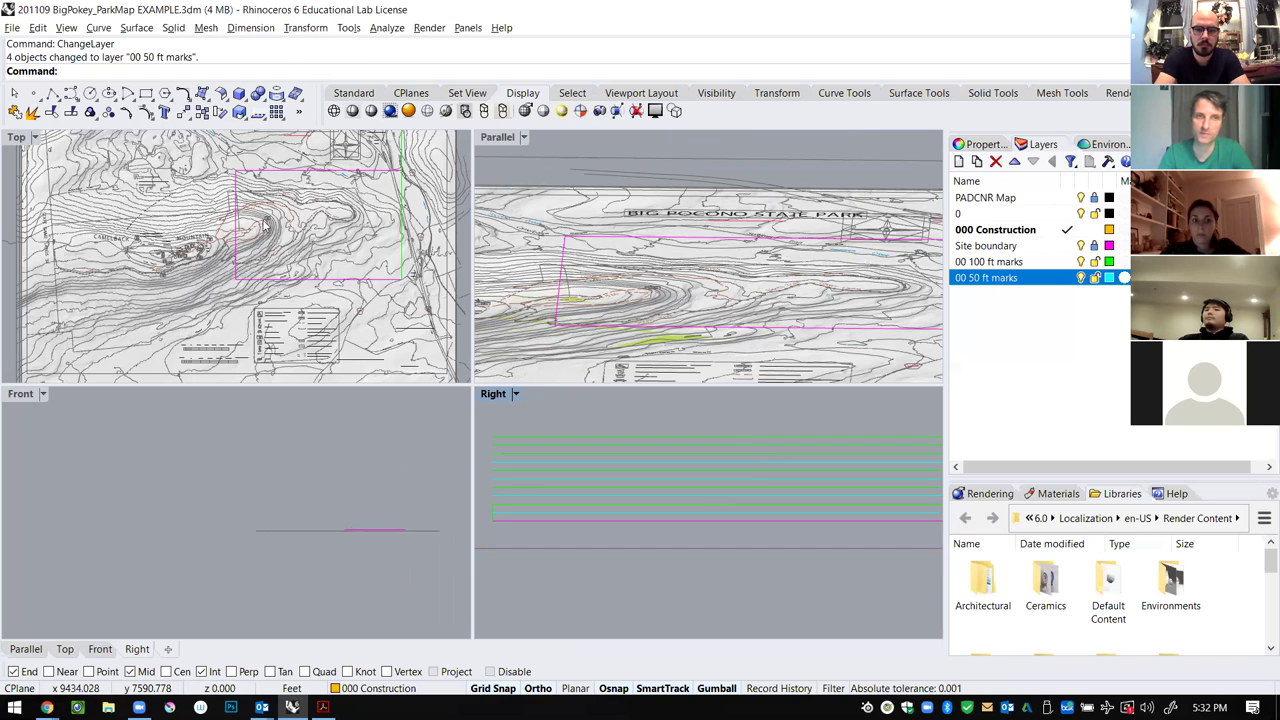
Draw a box beside the 1000 ft contour label in the Top viewport, raising it to the magenta site boundary level in the Right viewport.
{"action": "scroll", "coordinate": [266, 226], "scroll_direction": "up", "scroll_amount": 6}
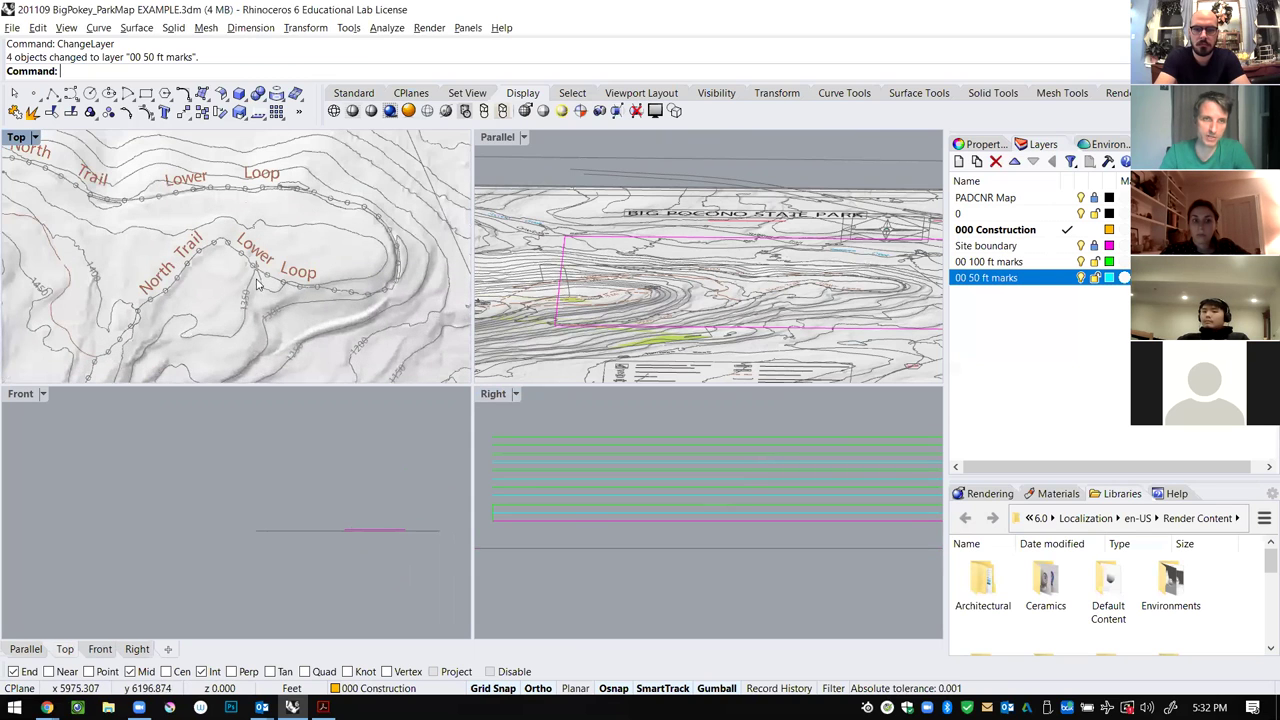
{"action": "scroll", "coordinate": [257, 284], "scroll_direction": "down", "scroll_amount": 3}
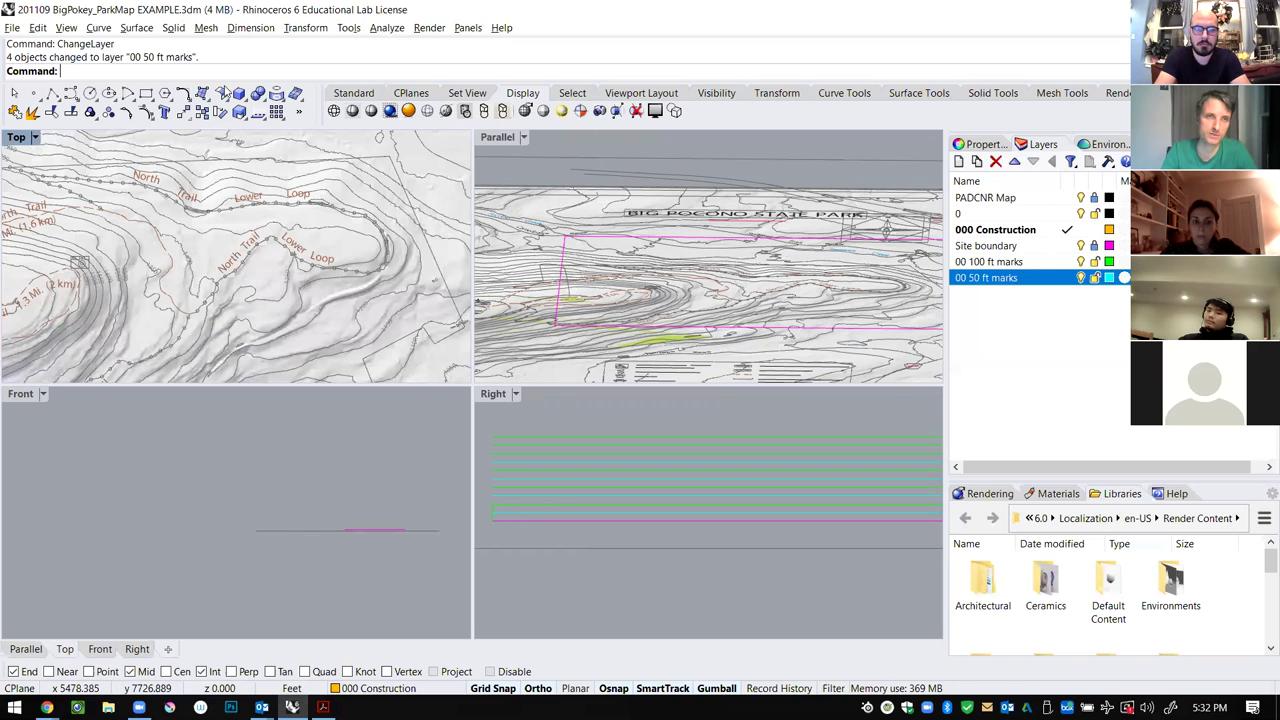
{"action": "left_click", "coordinate": [238, 94]}
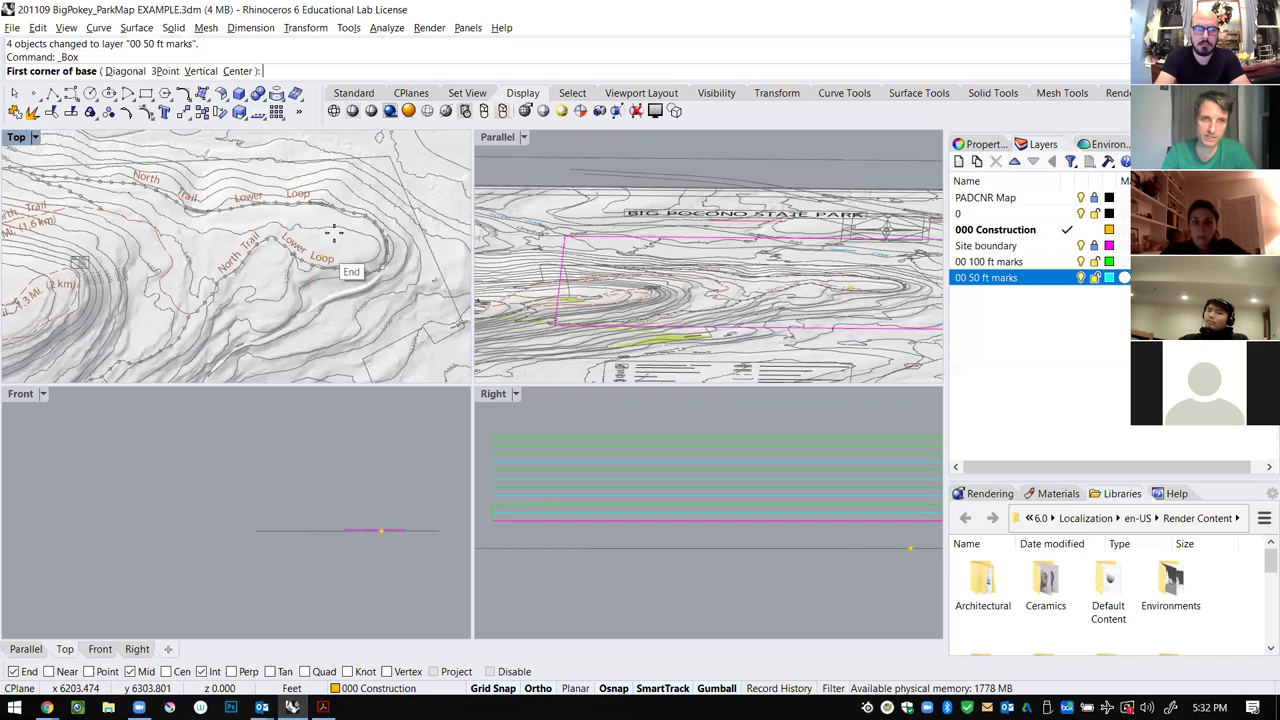
{"action": "scroll", "coordinate": [340, 245], "scroll_direction": "up", "scroll_amount": 5}
{"action": "scroll", "coordinate": [366, 277], "scroll_direction": "down", "scroll_amount": 3}
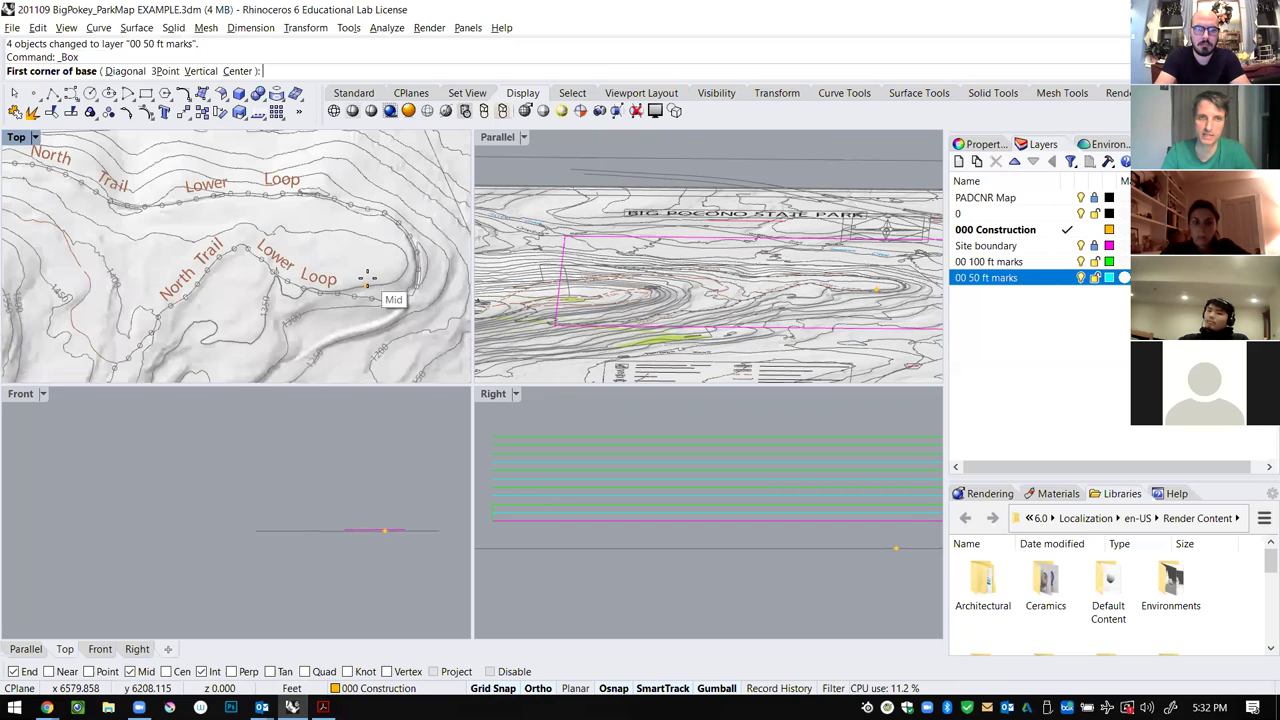
{"action": "scroll", "coordinate": [366, 277], "scroll_direction": "down", "scroll_amount": 4}
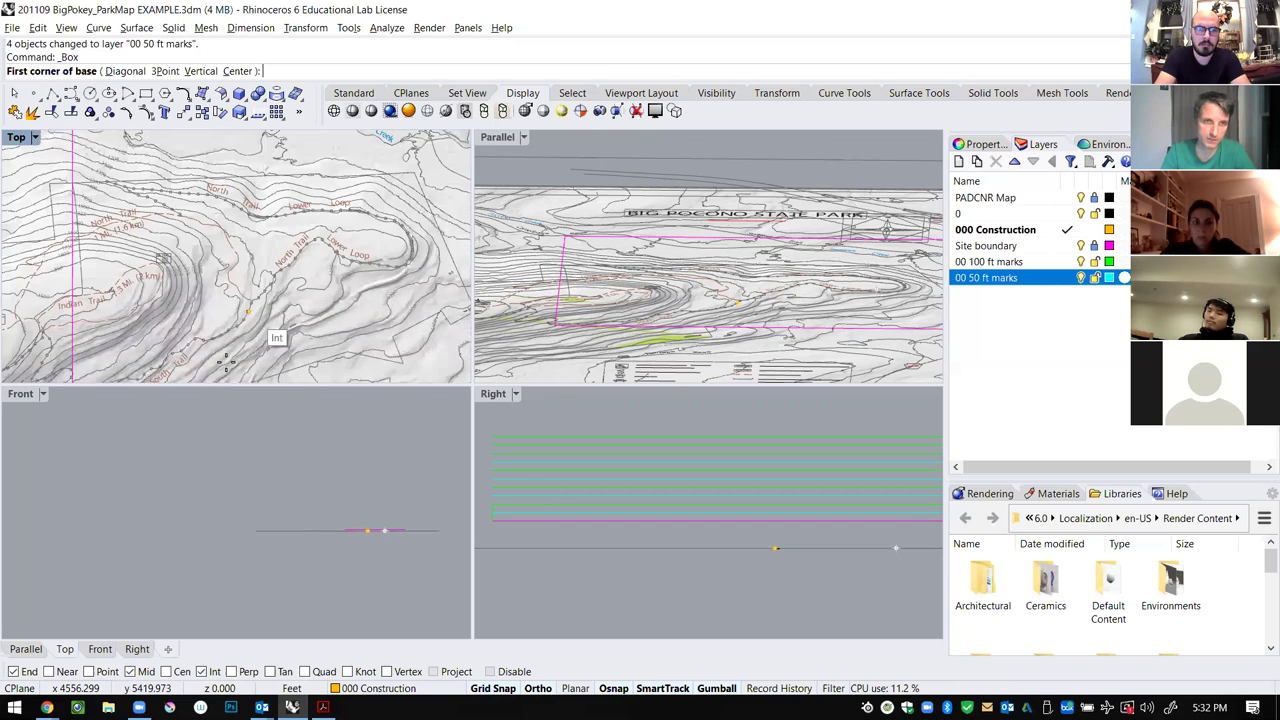
{"action": "scroll", "coordinate": [260, 280], "scroll_direction": "up", "scroll_amount": 4}
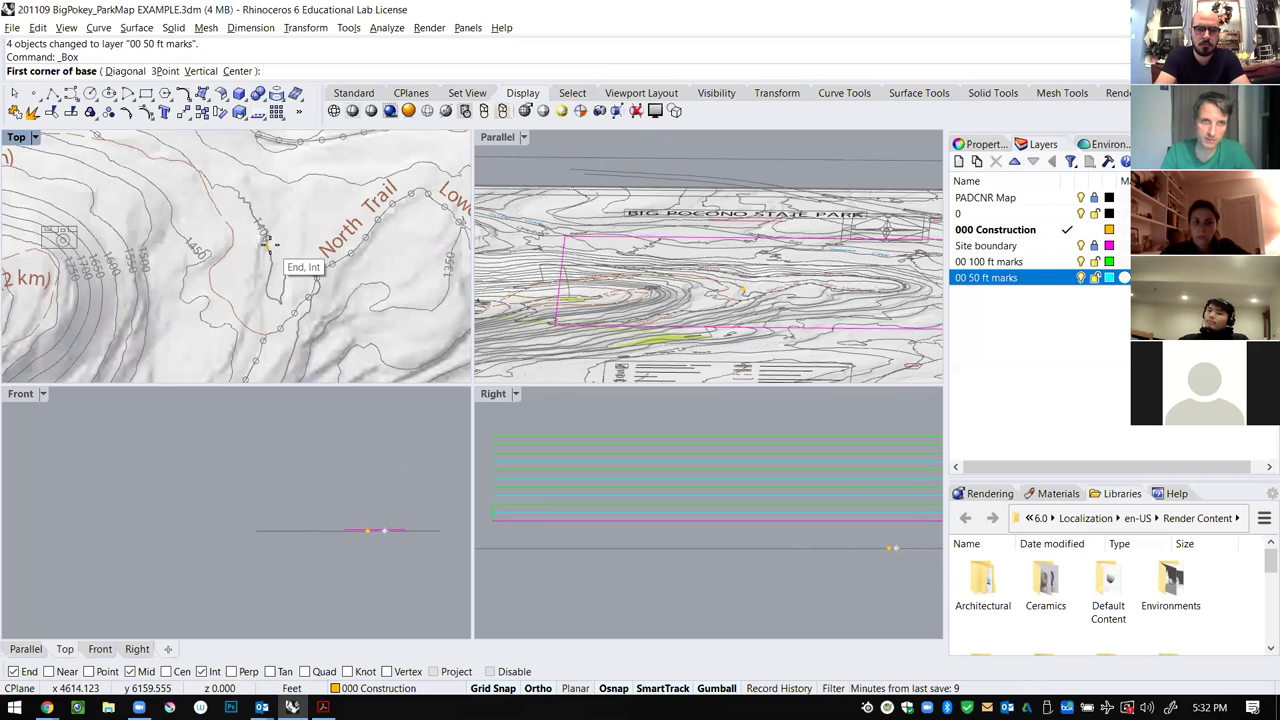
{"action": "scroll", "coordinate": [266, 243], "scroll_direction": "down", "scroll_amount": 4}
{"action": "scroll", "coordinate": [381, 289], "scroll_direction": "up", "scroll_amount": 5}
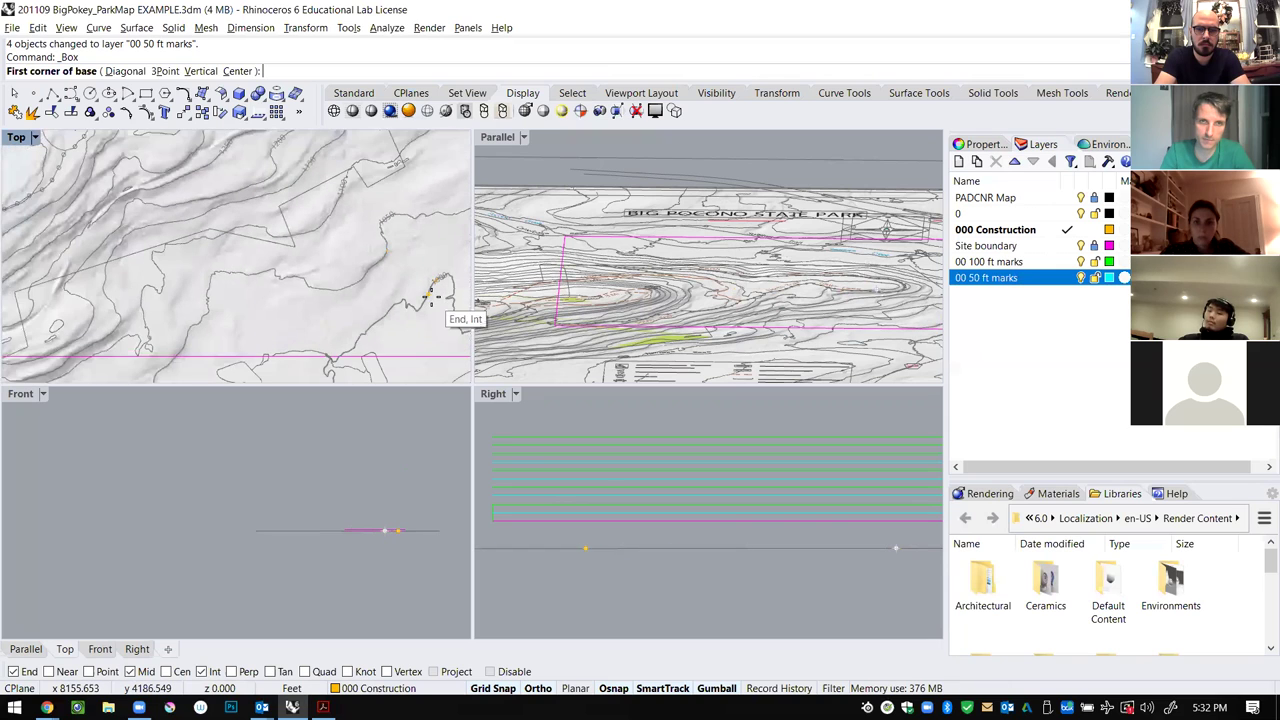
{"action": "scroll", "coordinate": [432, 296], "scroll_direction": "up", "scroll_amount": 3}
{"action": "left_click", "coordinate": [453, 273]}
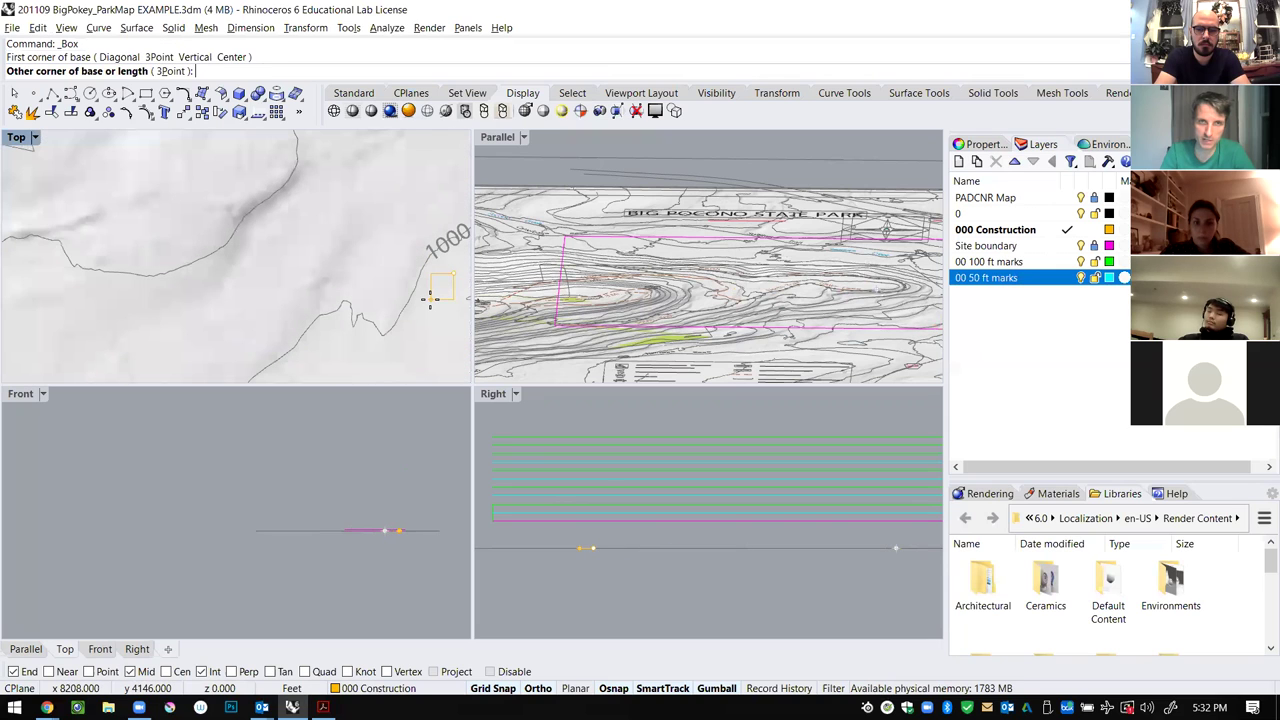
{"action": "left_click", "coordinate": [430, 298]}
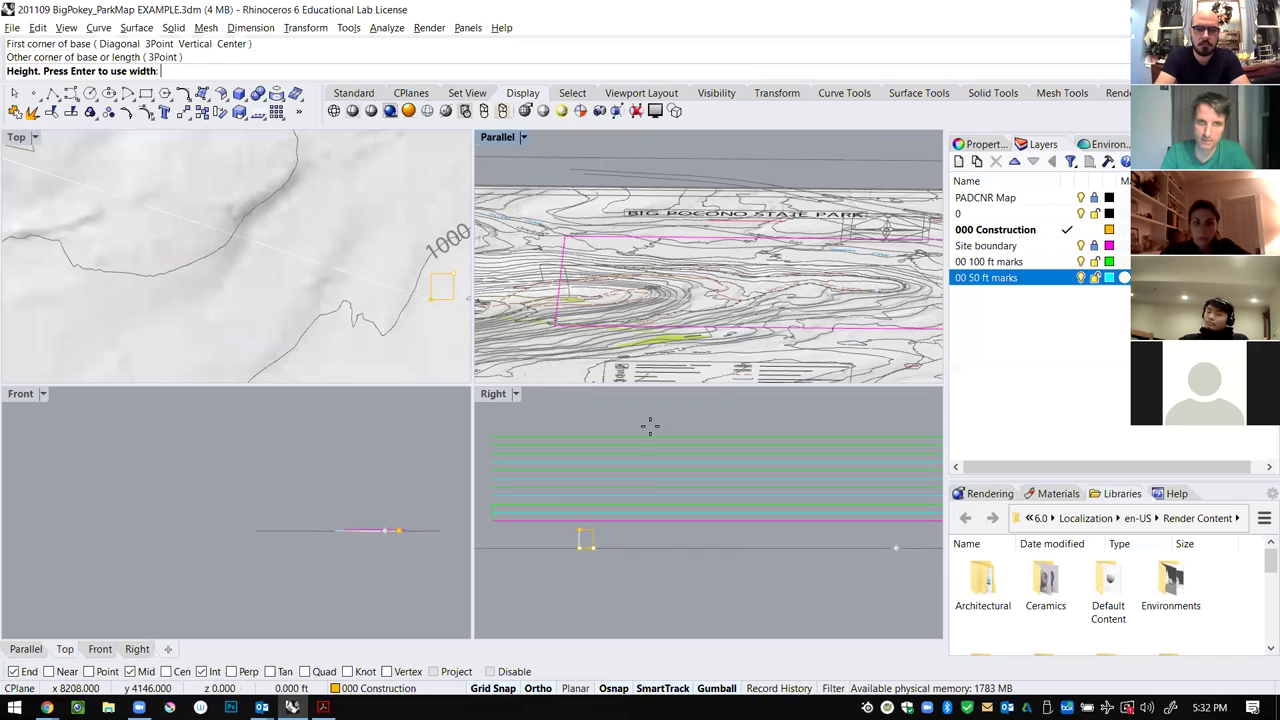
{"action": "left_click", "coordinate": [590, 535]}
Set the Parallel viewport to Shaded display and view the box at an oblique angle against the elevation lines.
{"action": "right_click_drag", "start_coordinate": [700, 290], "coordinate": [815, 300]}
{"action": "scroll", "coordinate": [650, 250], "scroll_direction": "up", "scroll_amount": 3}
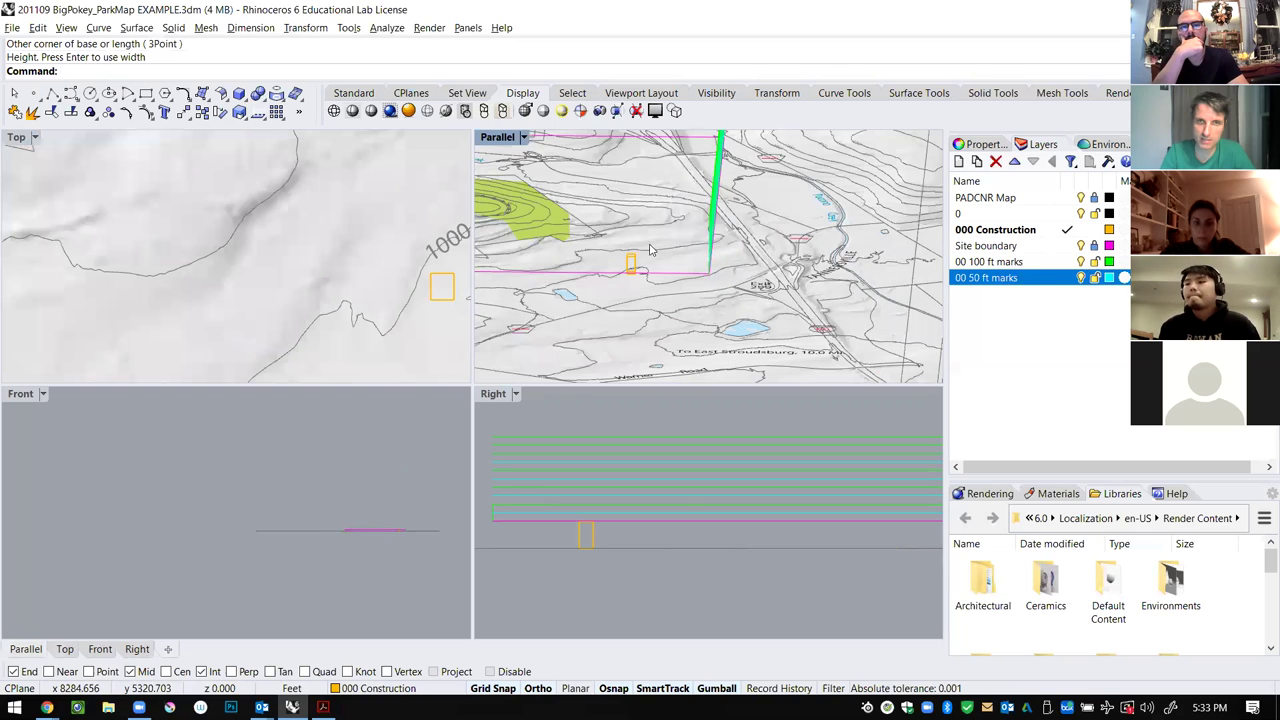
{"action": "left_click", "coordinate": [523, 137]}
{"action": "left_click", "coordinate": [528, 191]}
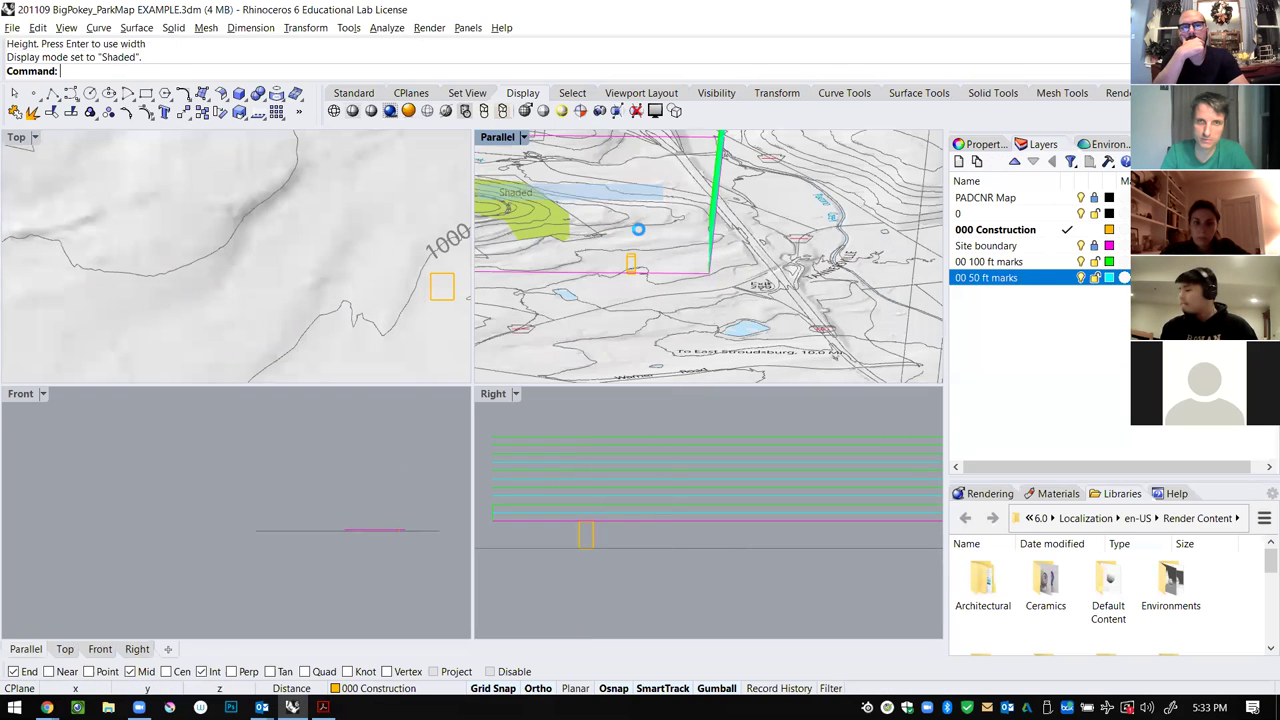
{"action": "scroll", "coordinate": [832, 318], "scroll_direction": "down", "scroll_amount": 4}
{"action": "scroll", "coordinate": [695, 270], "scroll_direction": "up", "scroll_amount": 12}
{"action": "right_click_drag", "start_coordinate": [785, 287], "coordinate": [609, 289]}
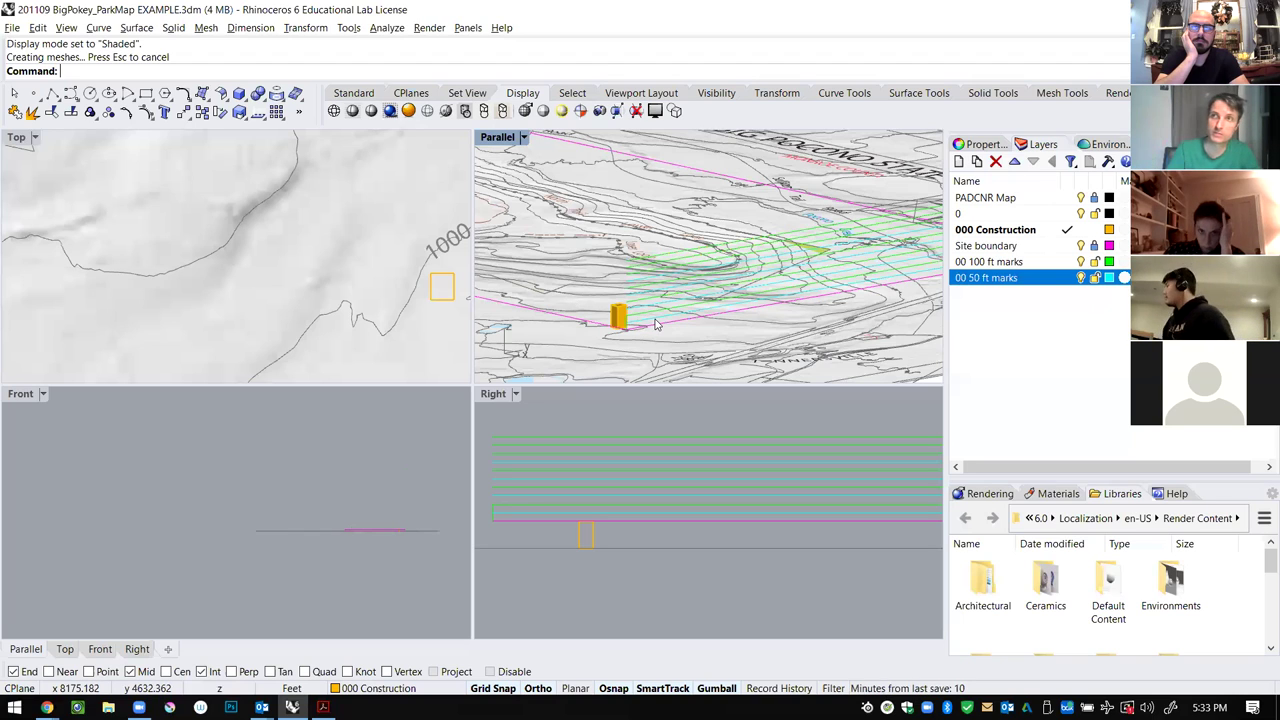
Draw a rectangular box just above the 1050 ft contour label, raising it to the lowest cyan line in the Right viewport.
{"action": "left_click", "coordinate": [400, 291]}
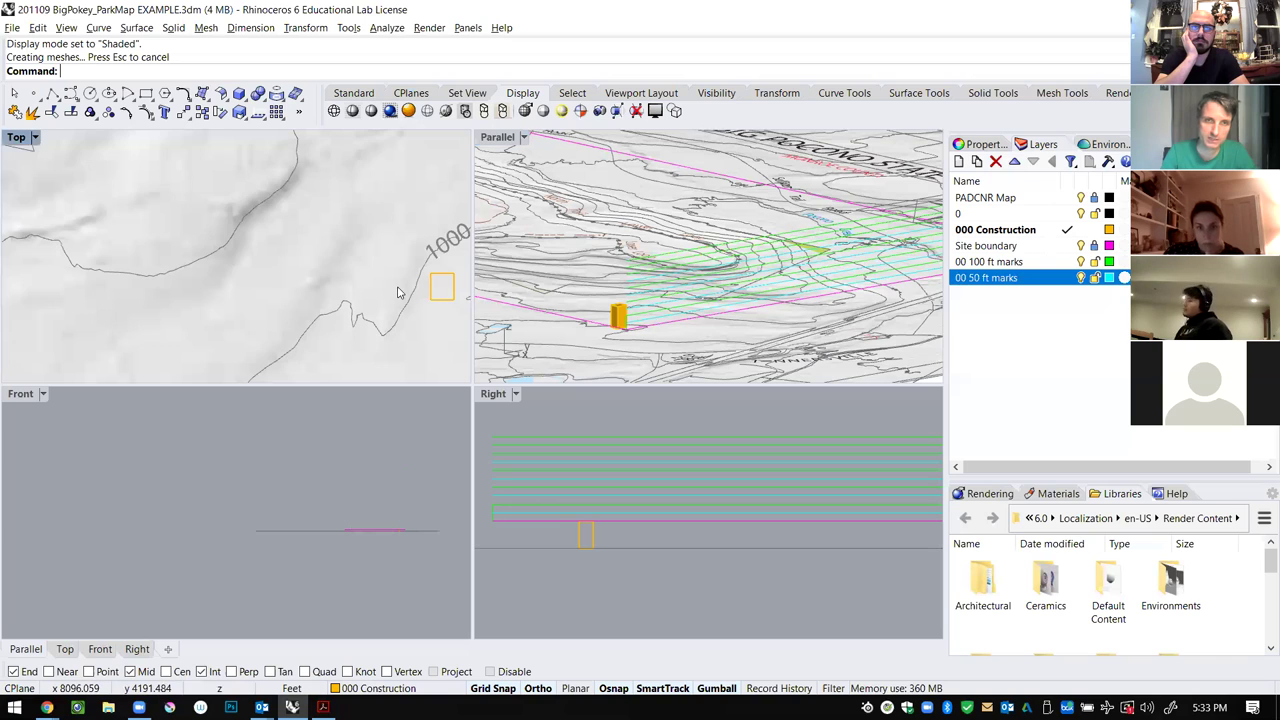
{"action": "scroll", "coordinate": [400, 291], "scroll_direction": "down", "scroll_amount": 8}
{"action": "scroll", "coordinate": [356, 180], "scroll_direction": "up", "scroll_amount": 5}
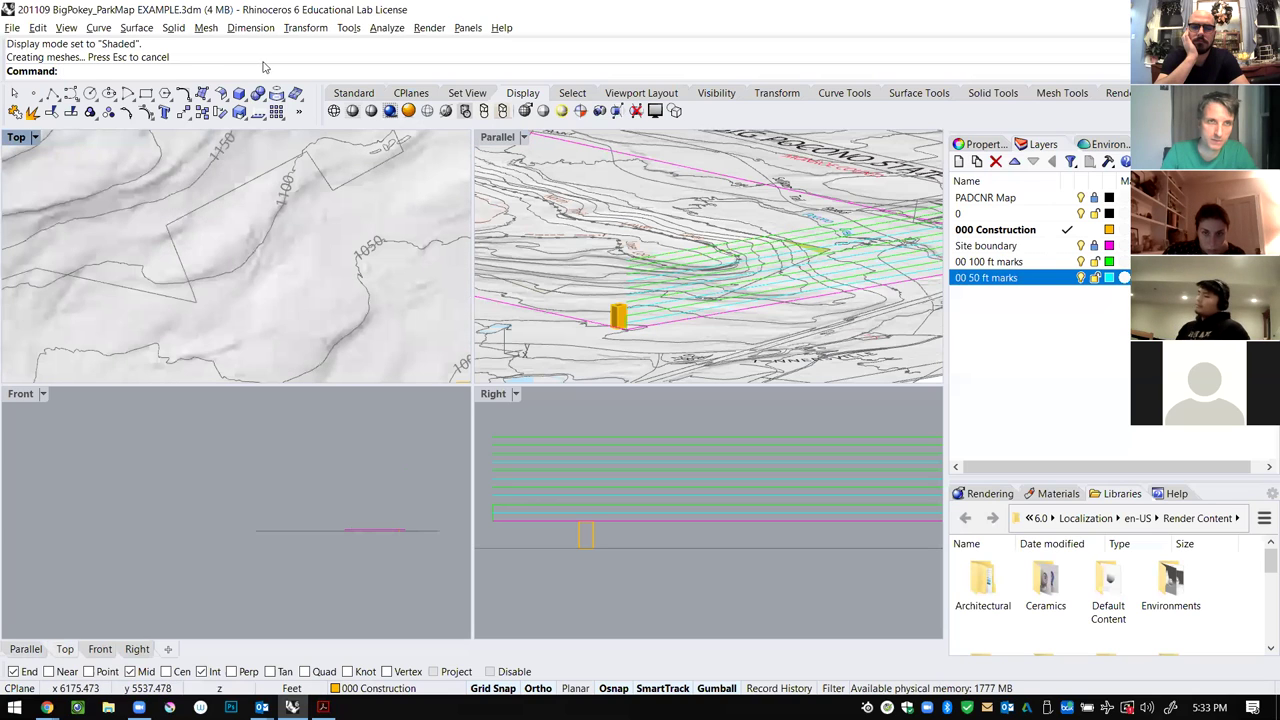
{"action": "left_click", "coordinate": [240, 93]}
{"action": "left_click", "coordinate": [376, 213]}
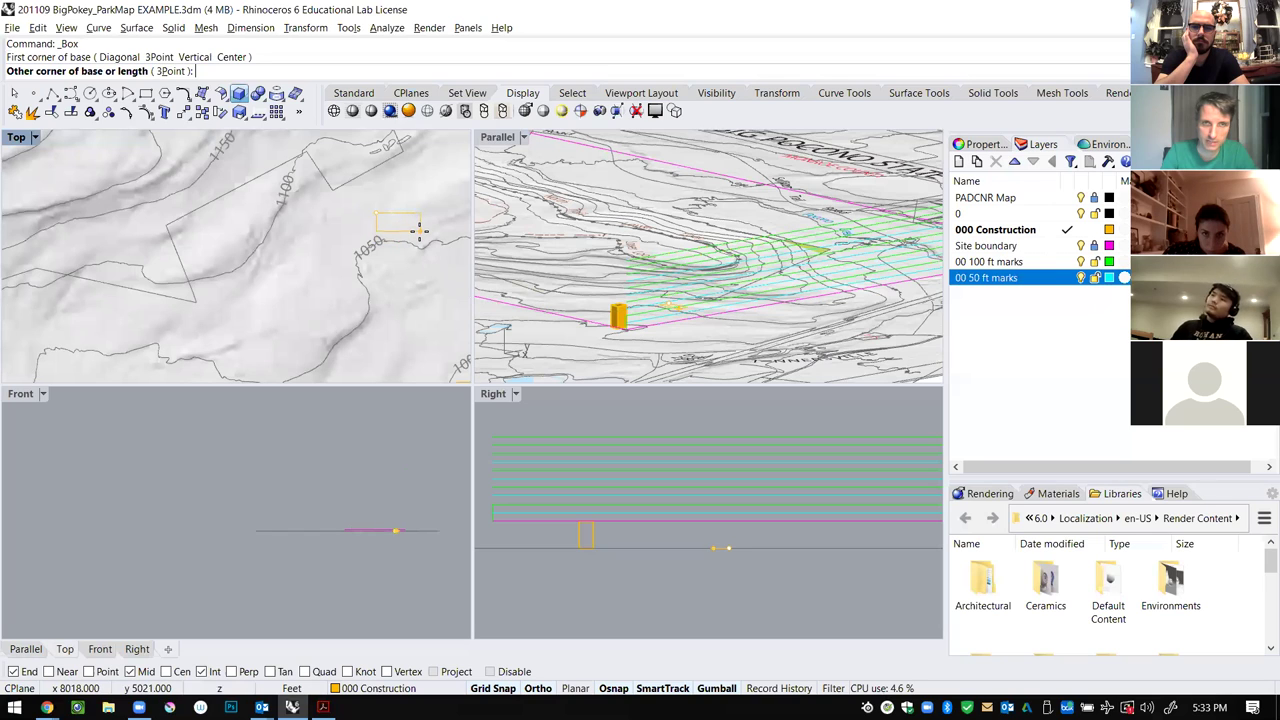
{"action": "left_click", "coordinate": [419, 231]}
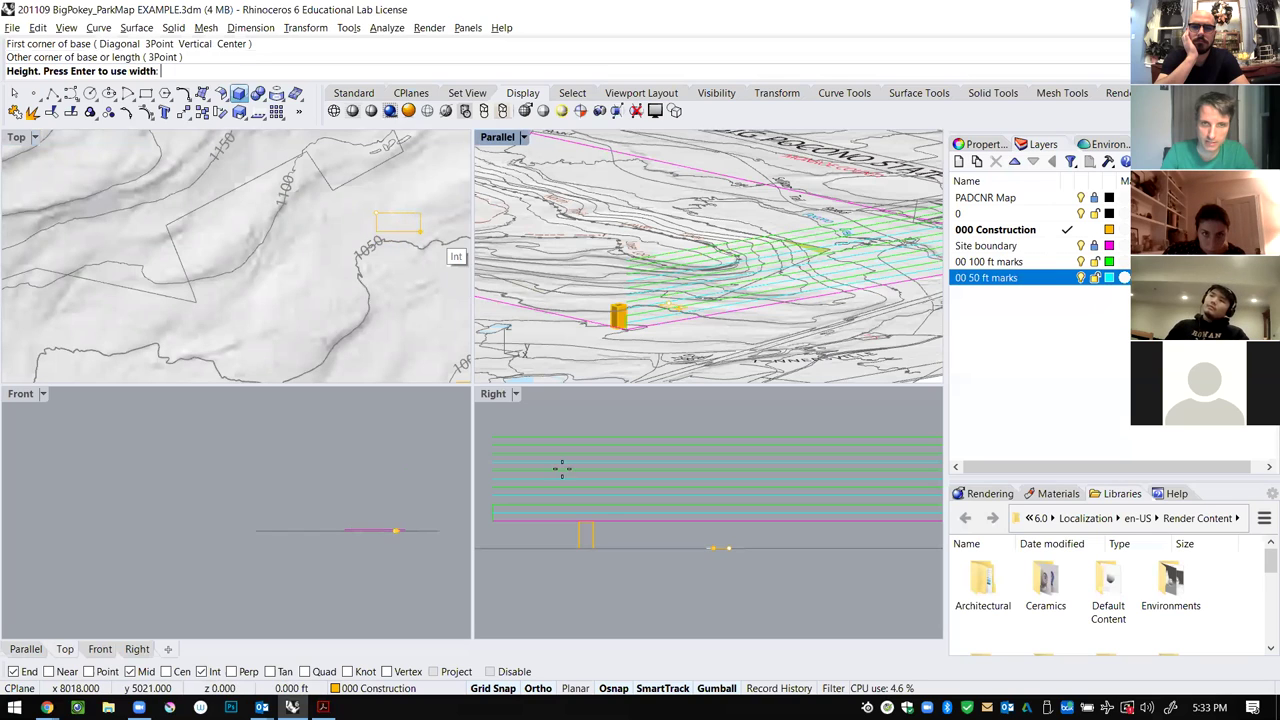
{"action": "left_click", "coordinate": [704, 514]}
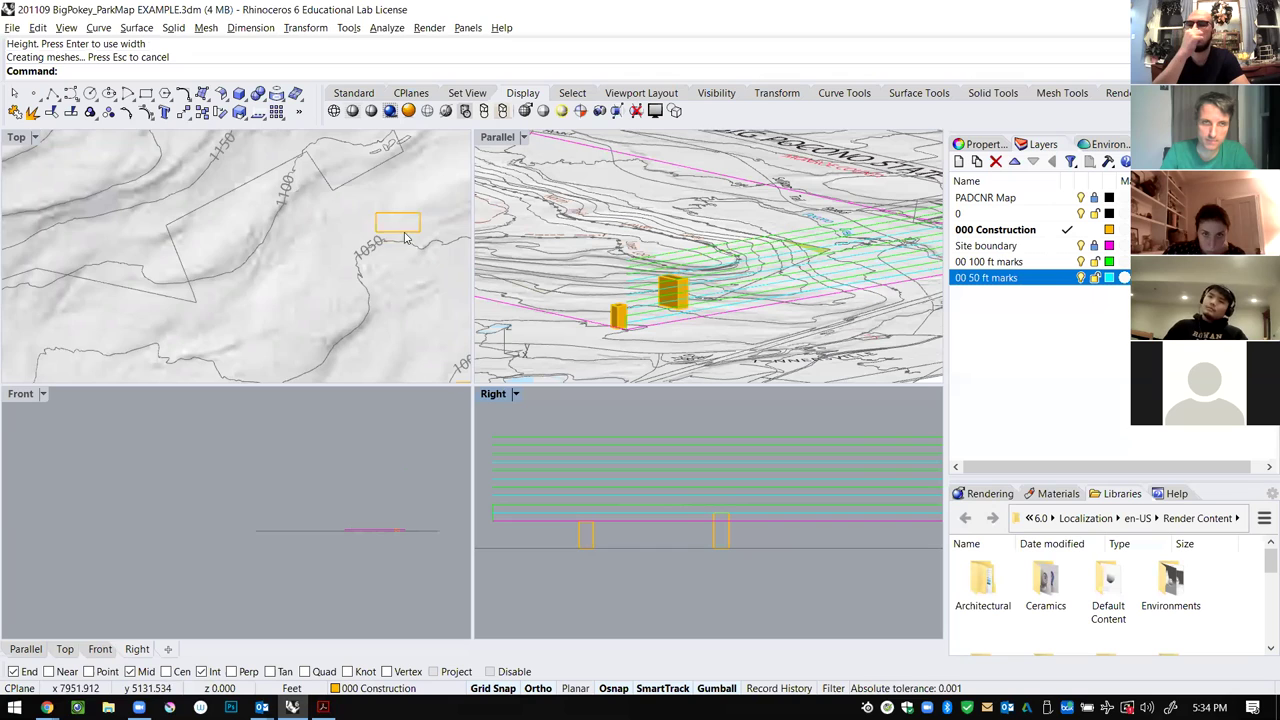
Draw a box between the 1100 and 1150 ft contours, north of the 1050 ft box, raising it to the lowest green line above the site boundary.
{"action": "scroll", "coordinate": [404, 240], "scroll_direction": "down", "scroll_amount": 10}
{"action": "scroll", "coordinate": [402, 199], "scroll_direction": "up", "scroll_amount": 10}
{"action": "right_click", "coordinate": [338, 242]}
{"action": "left_click", "coordinate": [321, 229]}
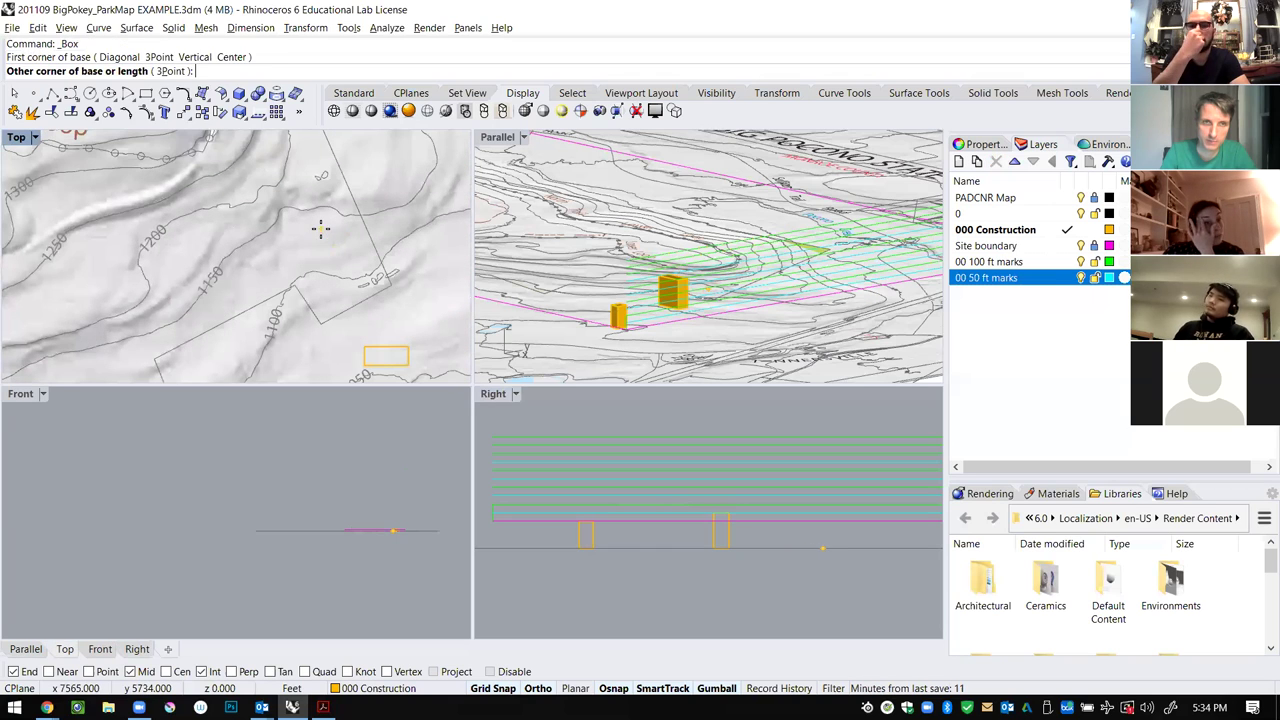
{"action": "left_click", "coordinate": [361, 261]}
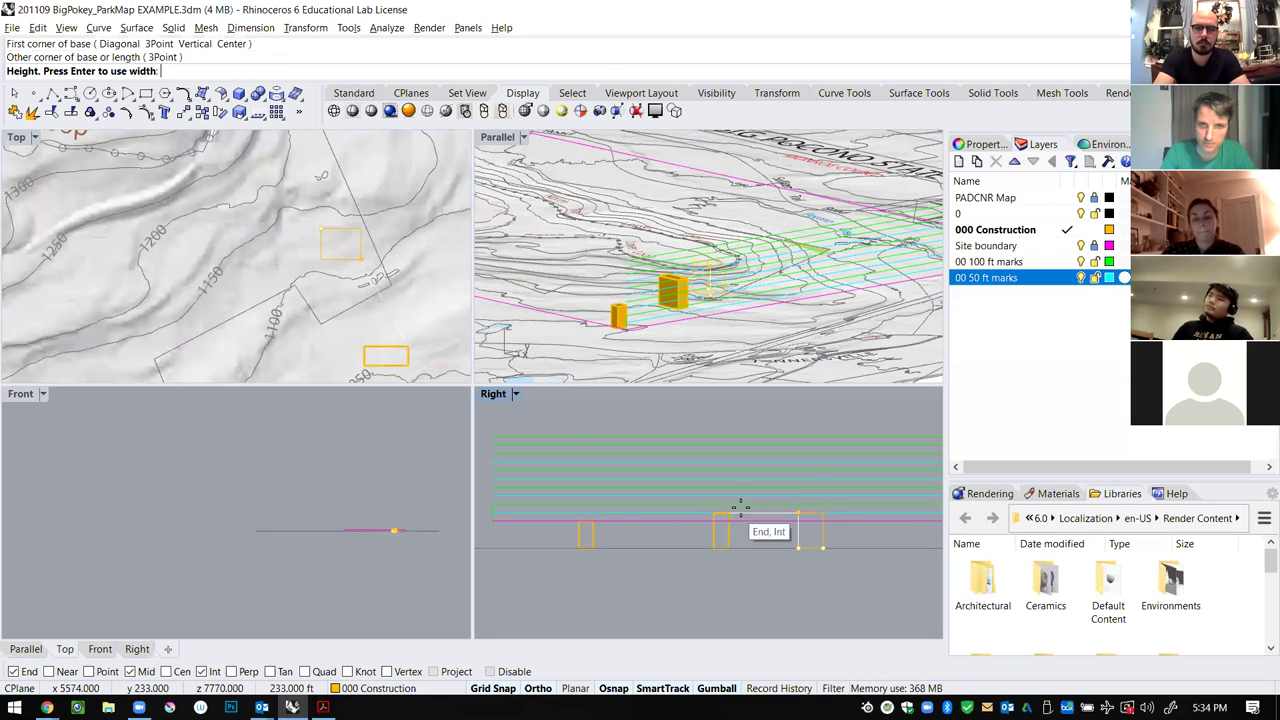
{"action": "left_click", "coordinate": [518, 512]}
Draw a larger box on the rounded shelf north of the 1100 ft box, raising it about 343 ft to the second cyan line.
{"action": "scroll", "coordinate": [352, 256], "scroll_direction": "down", "scroll_amount": 4}
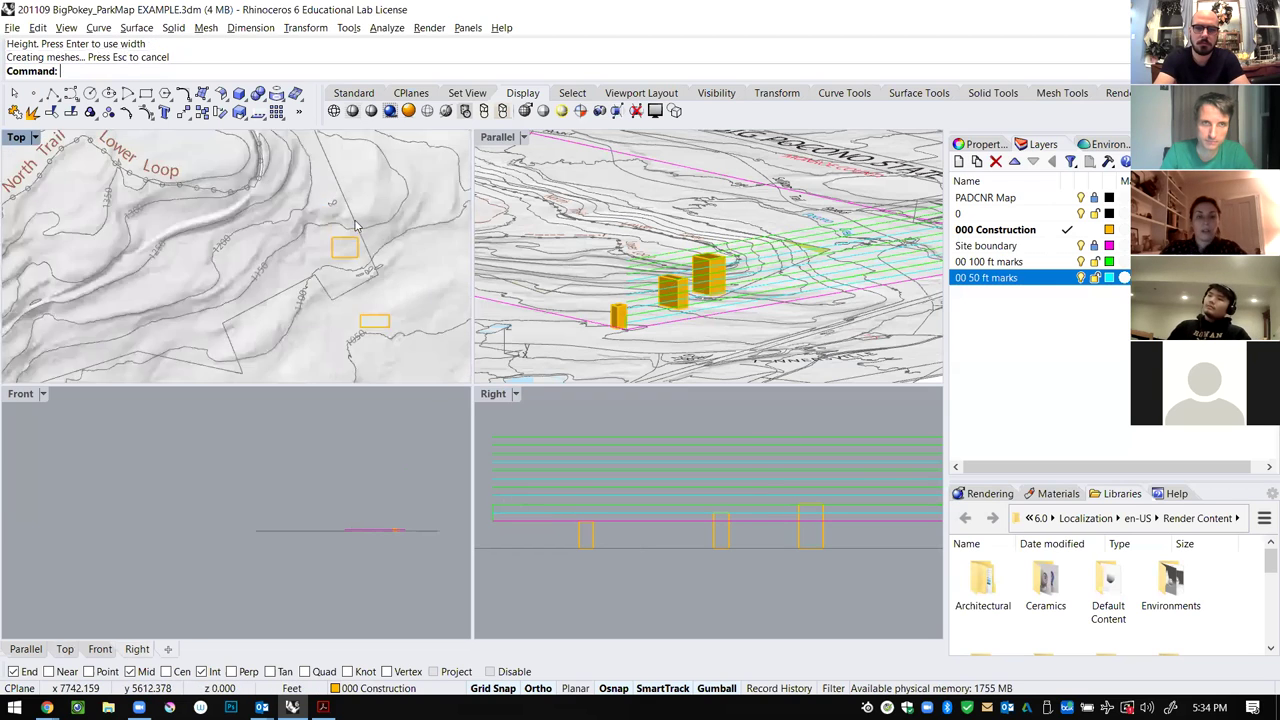
{"action": "scroll", "coordinate": [360, 200], "scroll_direction": "up", "scroll_amount": 4}
{"action": "right_click", "coordinate": [346, 229]}
{"action": "left_click", "coordinate": [335, 203]}
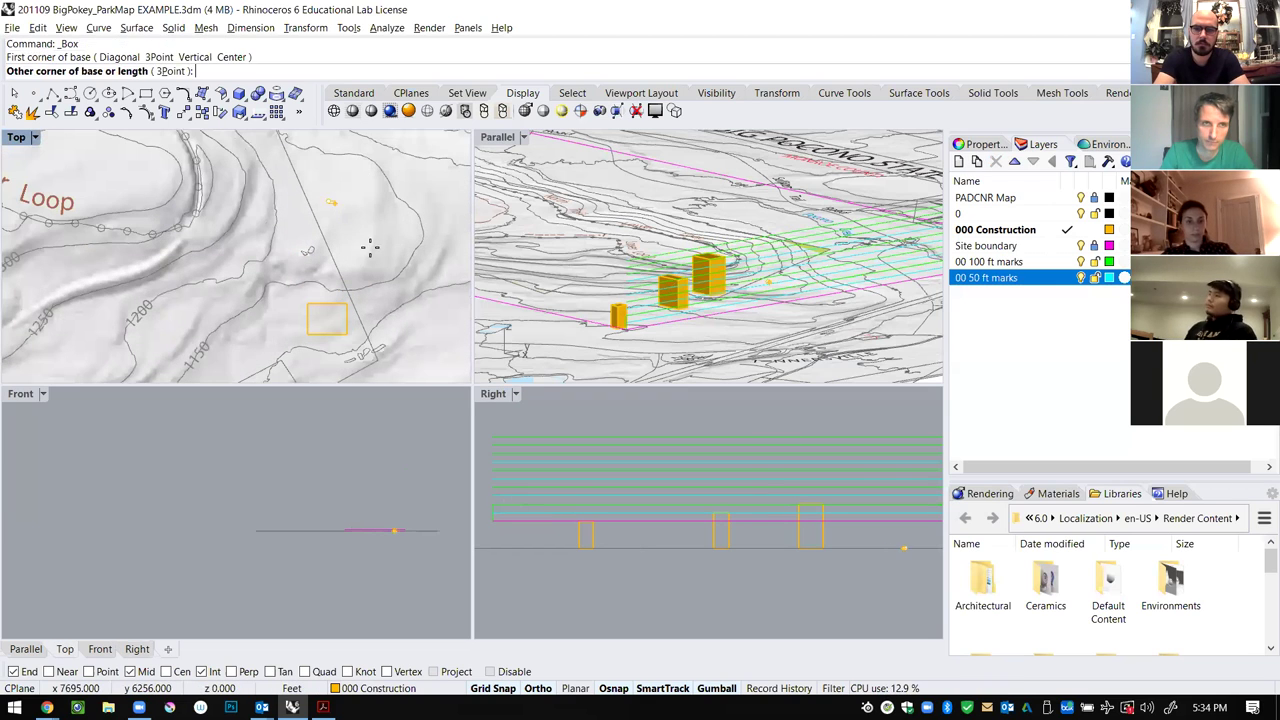
{"action": "left_click", "coordinate": [370, 249]}
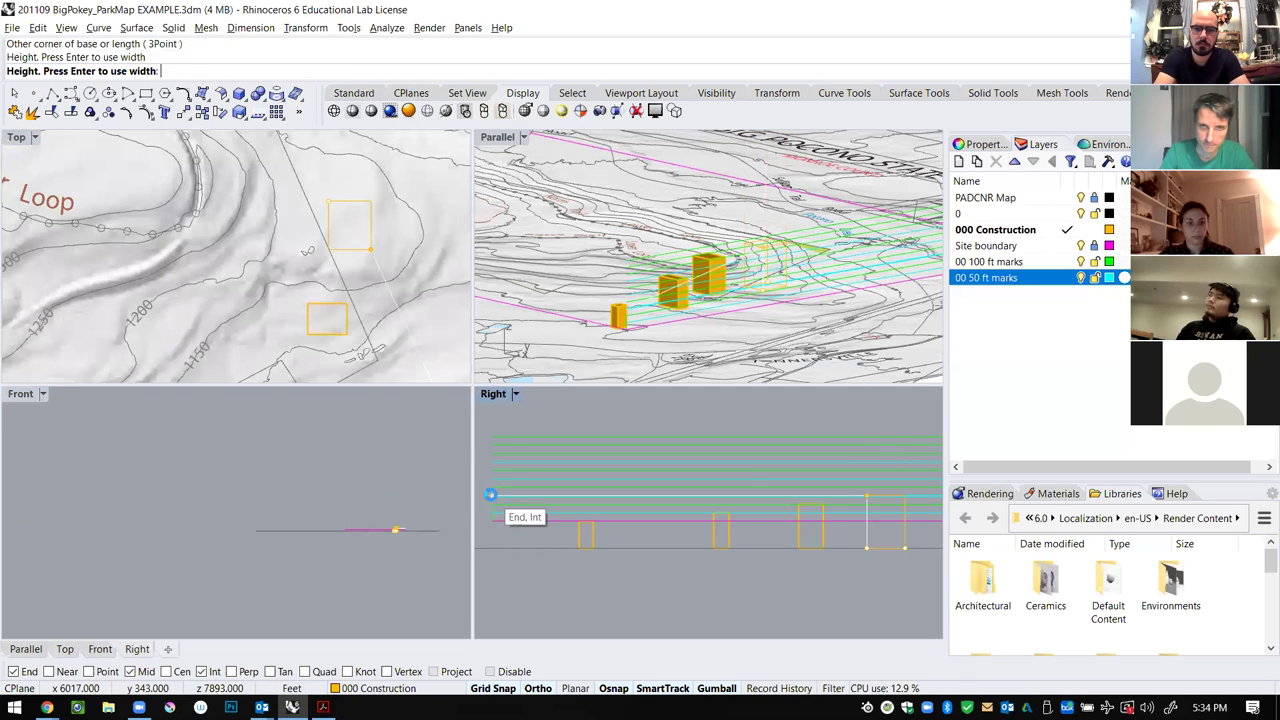
{"action": "left_click", "coordinate": [490, 494]}
Draw a small box on the outer contour band east of the Lower Loop trail, raising it to the second green line above the site boundary.
{"action": "scroll", "coordinate": [323, 280], "scroll_direction": "down", "scroll_amount": 3}
{"action": "scroll", "coordinate": [323, 280], "scroll_direction": "up", "scroll_amount": 4}
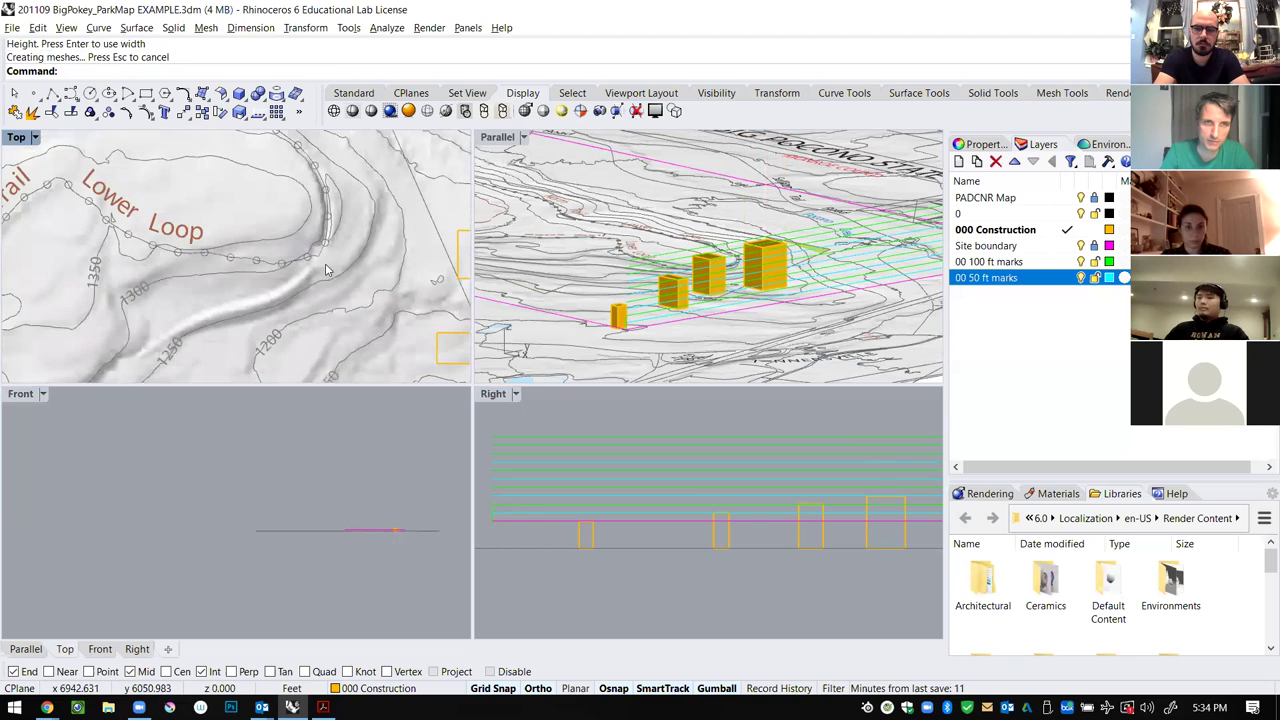
{"action": "scroll", "coordinate": [379, 257], "scroll_direction": "up", "scroll_amount": 2}
{"action": "key", "text": "Return"}
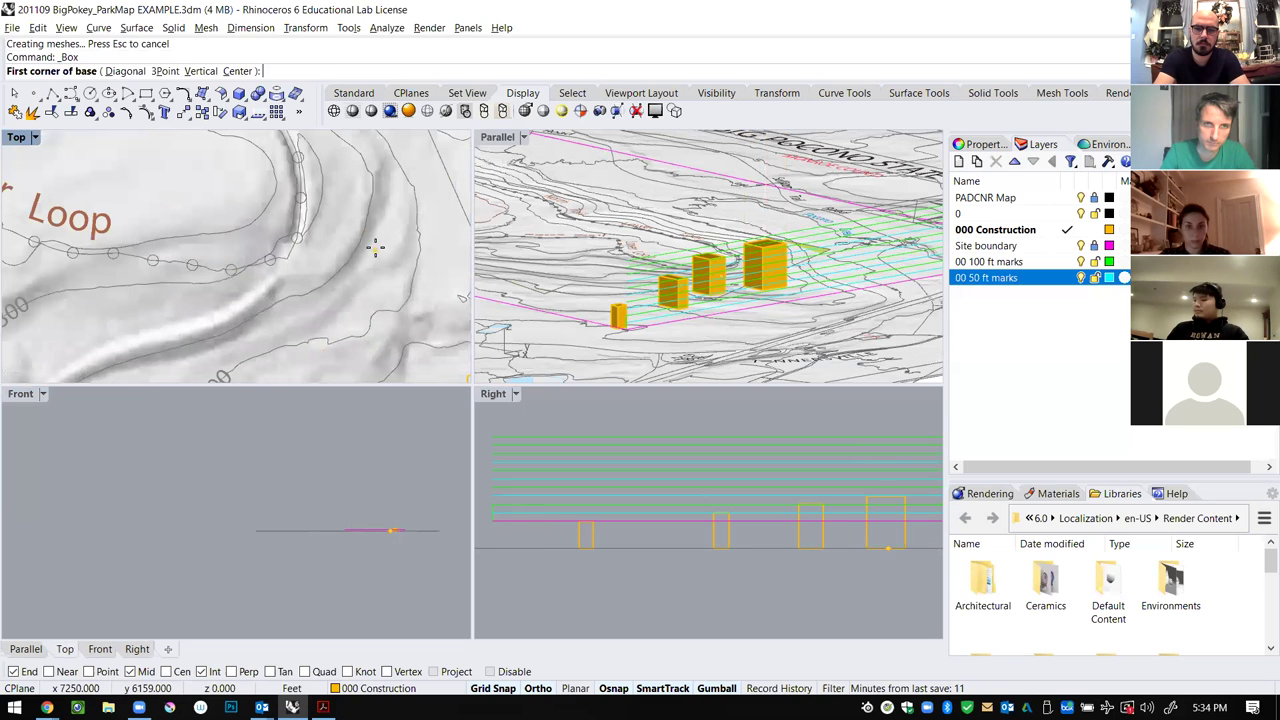
{"action": "left_click", "coordinate": [377, 247]}
{"action": "left_click", "coordinate": [406, 280]}
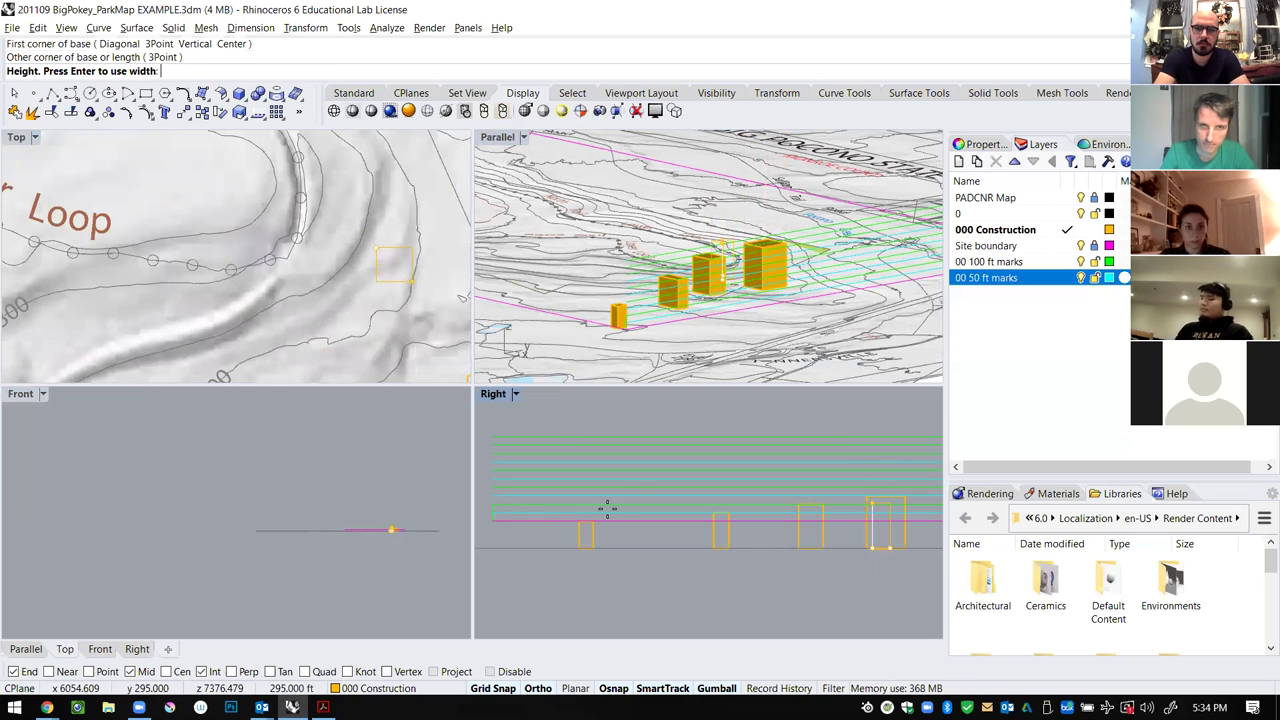
{"action": "left_click", "coordinate": [490, 484]}
Draw a box on the next contour band inward, right beside the Lower Loop trail, raising it to the third cyan line.
{"action": "right_click", "coordinate": [353, 232]}
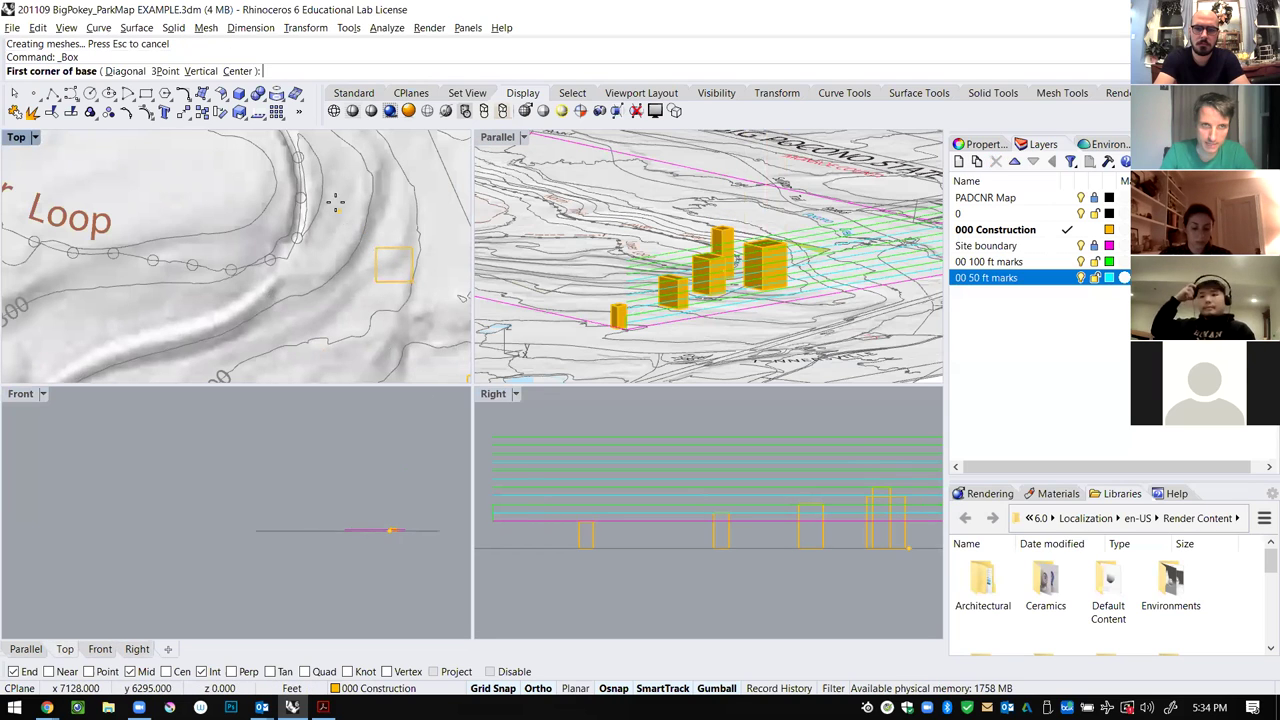
{"action": "left_click", "coordinate": [328, 178]}
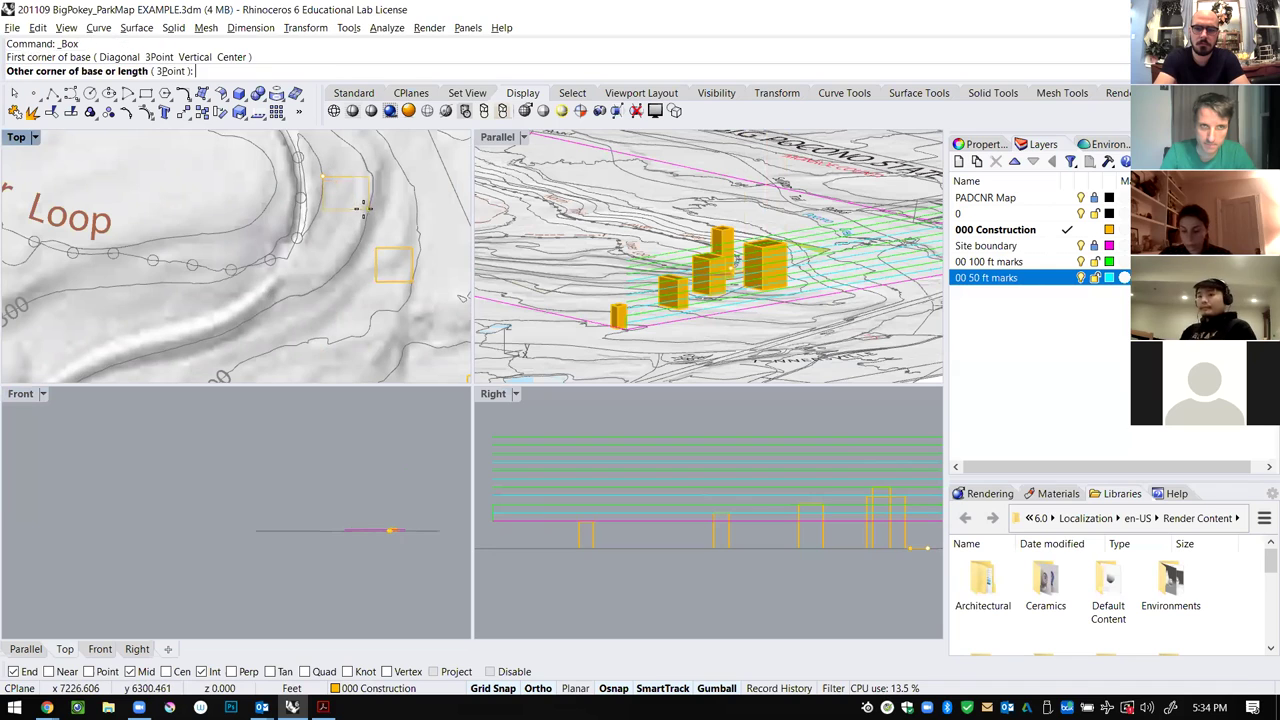
{"action": "left_click", "coordinate": [366, 209]}
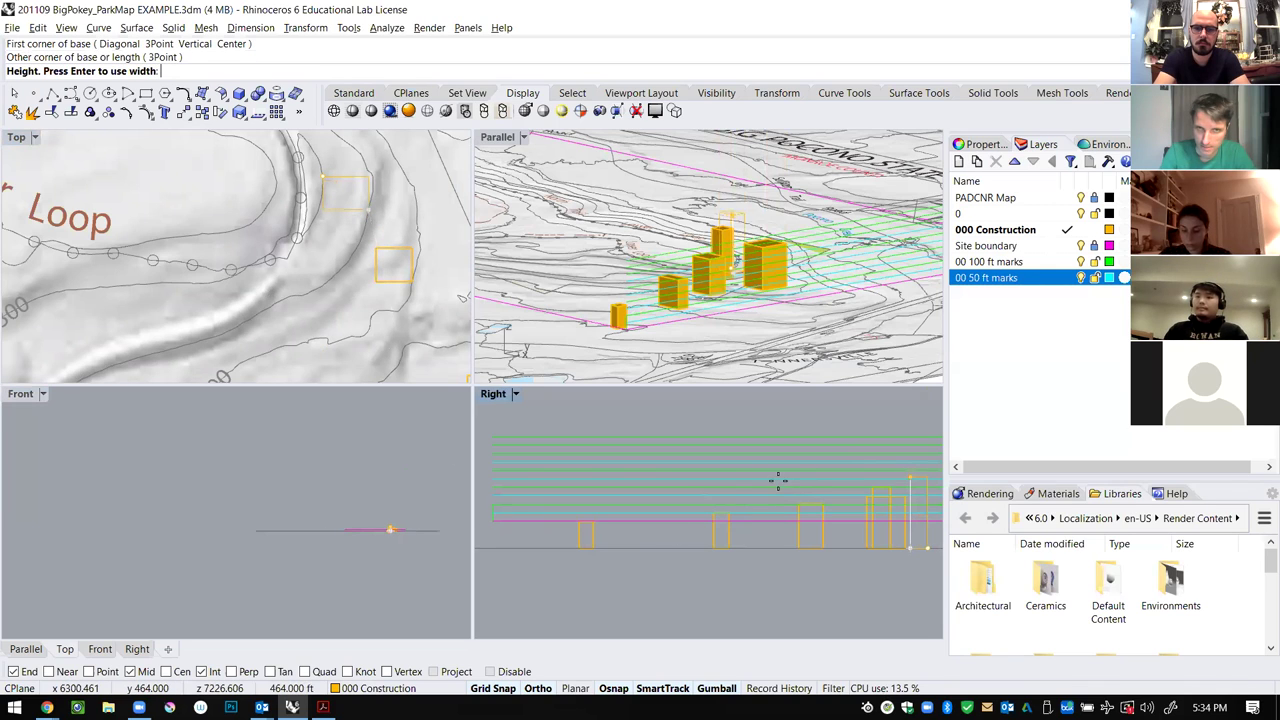
{"action": "left_click", "coordinate": [490, 483]}
Draw a box over the southeast bend of the Lower Loop trail, raising it to the third green line above the site boundary.
{"action": "scroll", "coordinate": [346, 266], "scroll_direction": "down", "scroll_amount": 3}
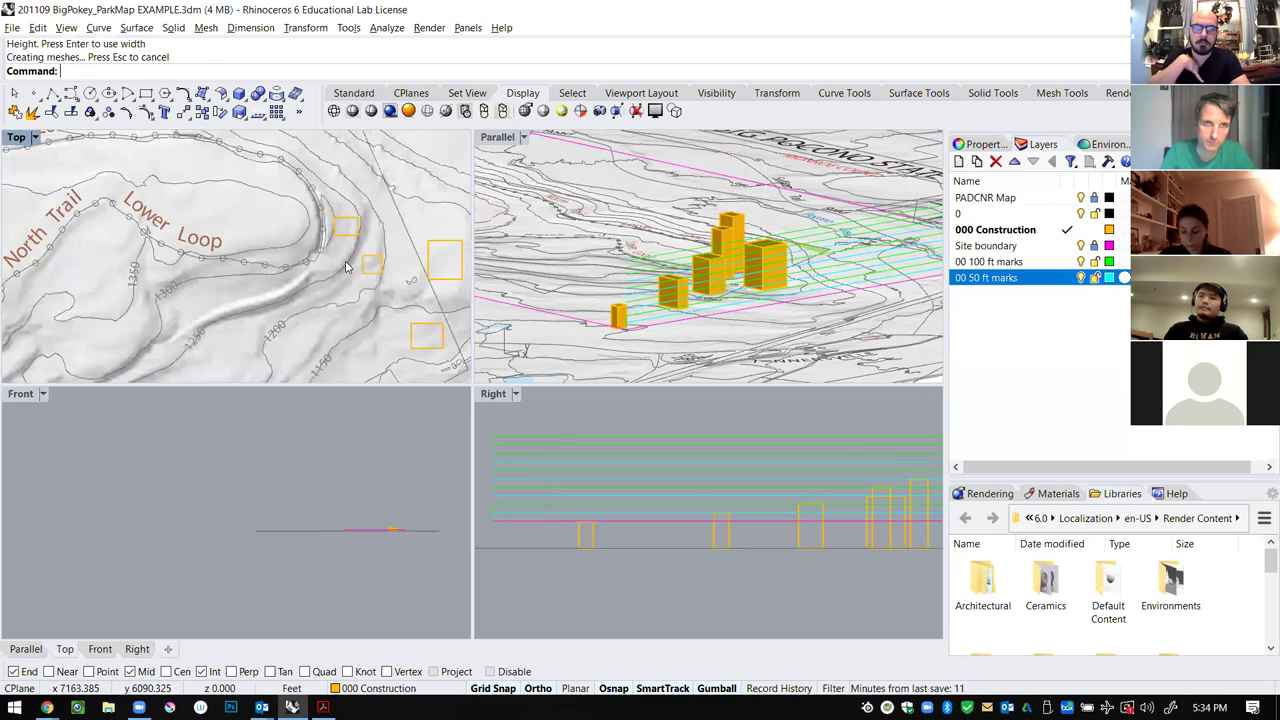
{"action": "scroll", "coordinate": [346, 266], "scroll_direction": "up", "scroll_amount": 3}
{"action": "key", "text": "Return"}
{"action": "scroll", "coordinate": [350, 285], "scroll_direction": "up", "scroll_amount": 3}
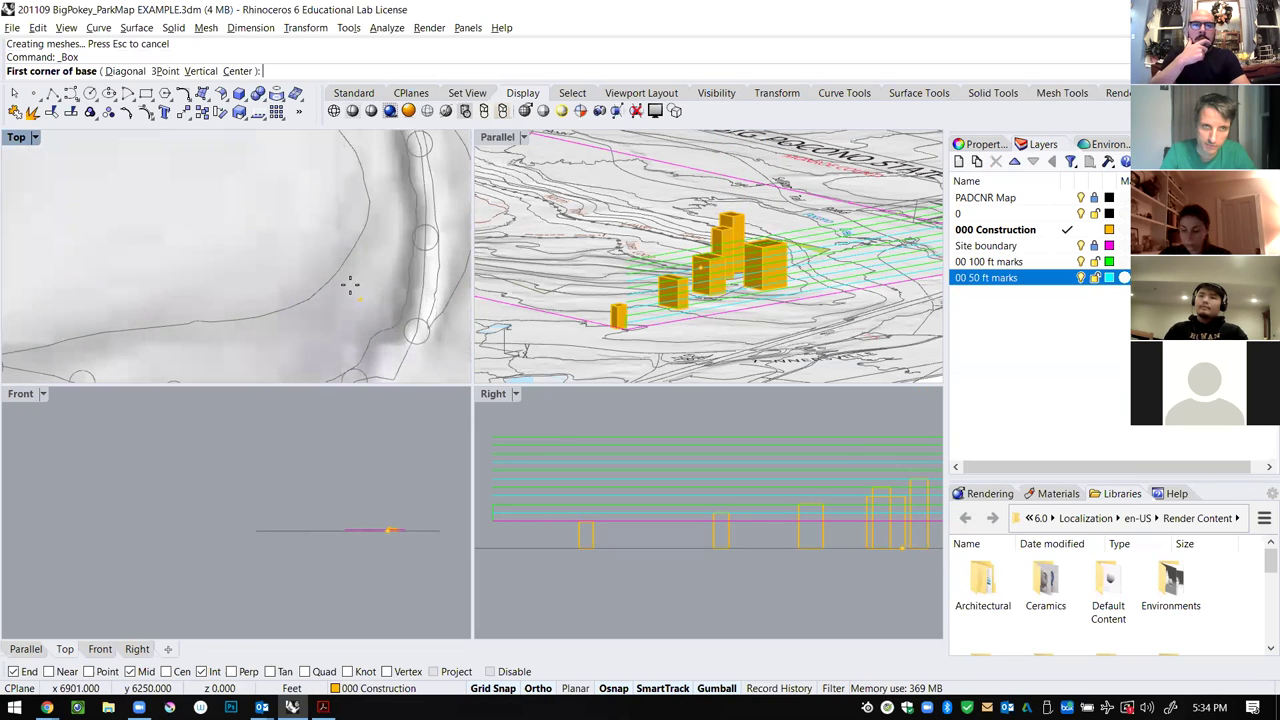
{"action": "left_click", "coordinate": [351, 284]}
{"action": "scroll", "coordinate": [410, 280], "scroll_direction": "down", "scroll_amount": 2}
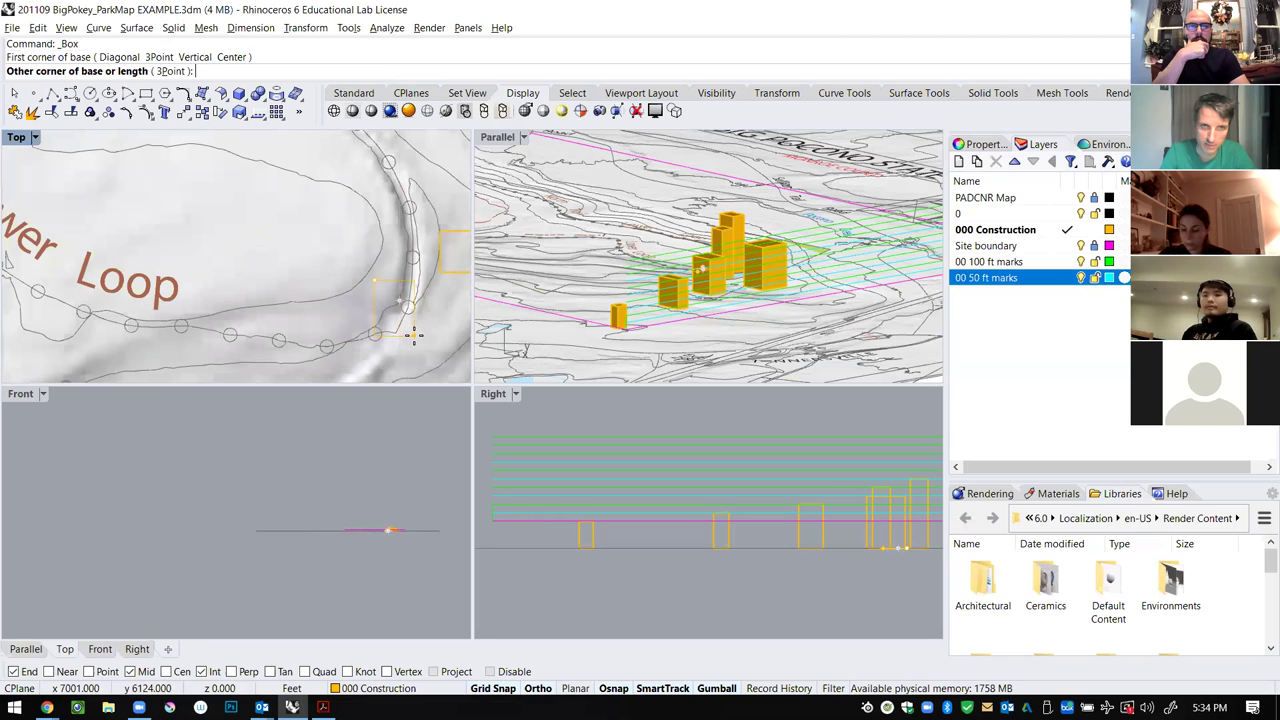
{"action": "left_click", "coordinate": [414, 335]}
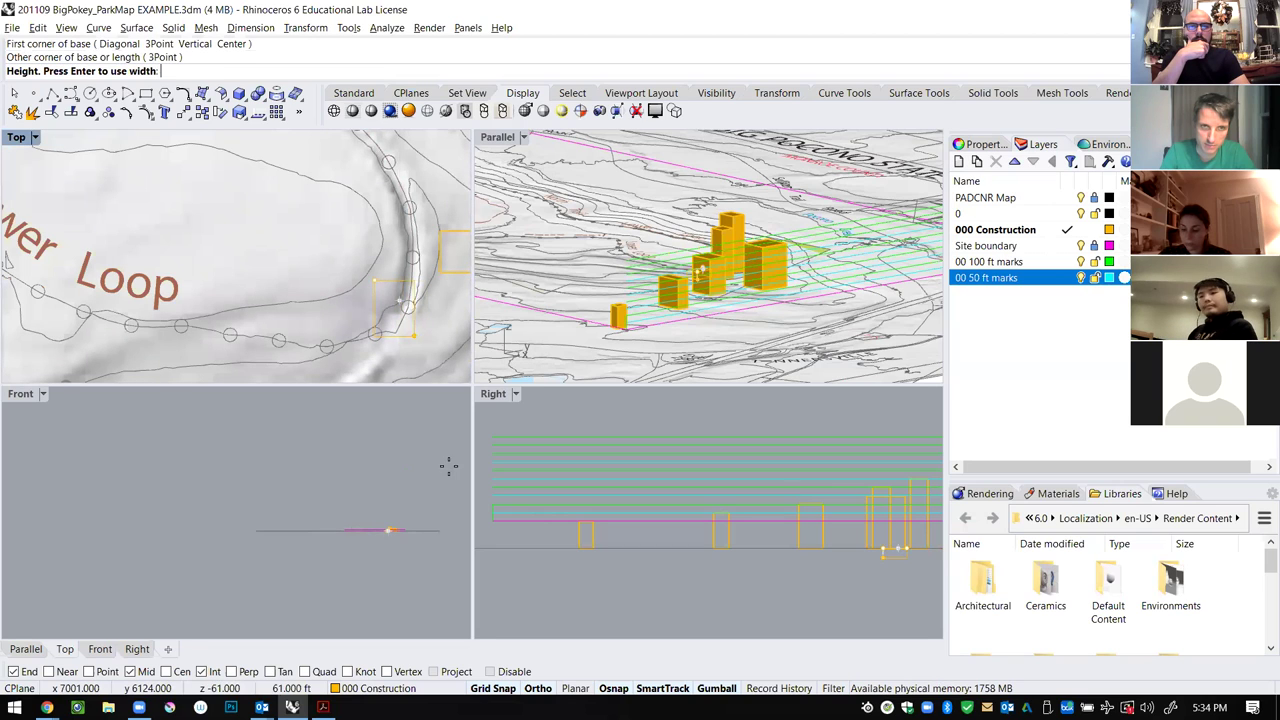
{"action": "left_click", "coordinate": [499, 473]}
Draw a large box over the Lower Loop plateau inside the trail, raising it to the fourth cyan line above the site boundary.
{"action": "right_click", "coordinate": [309, 221]}
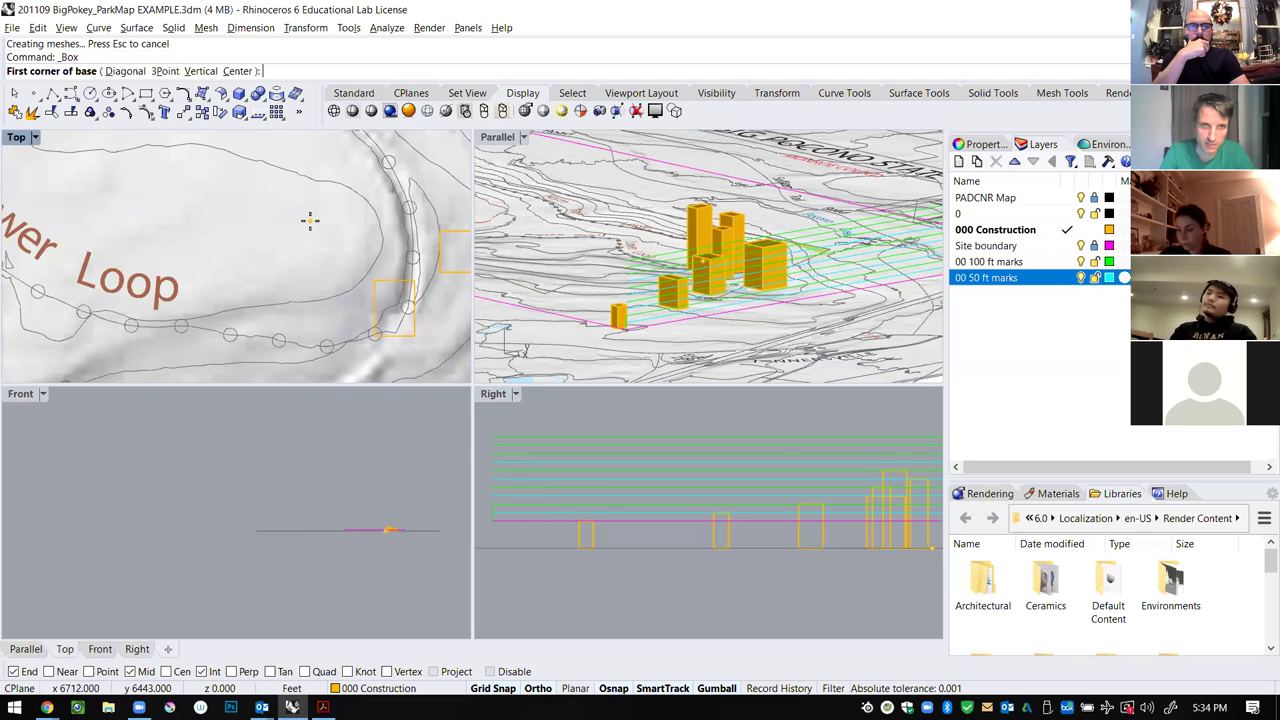
{"action": "scroll", "coordinate": [240, 207], "scroll_direction": "down", "scroll_amount": 3}
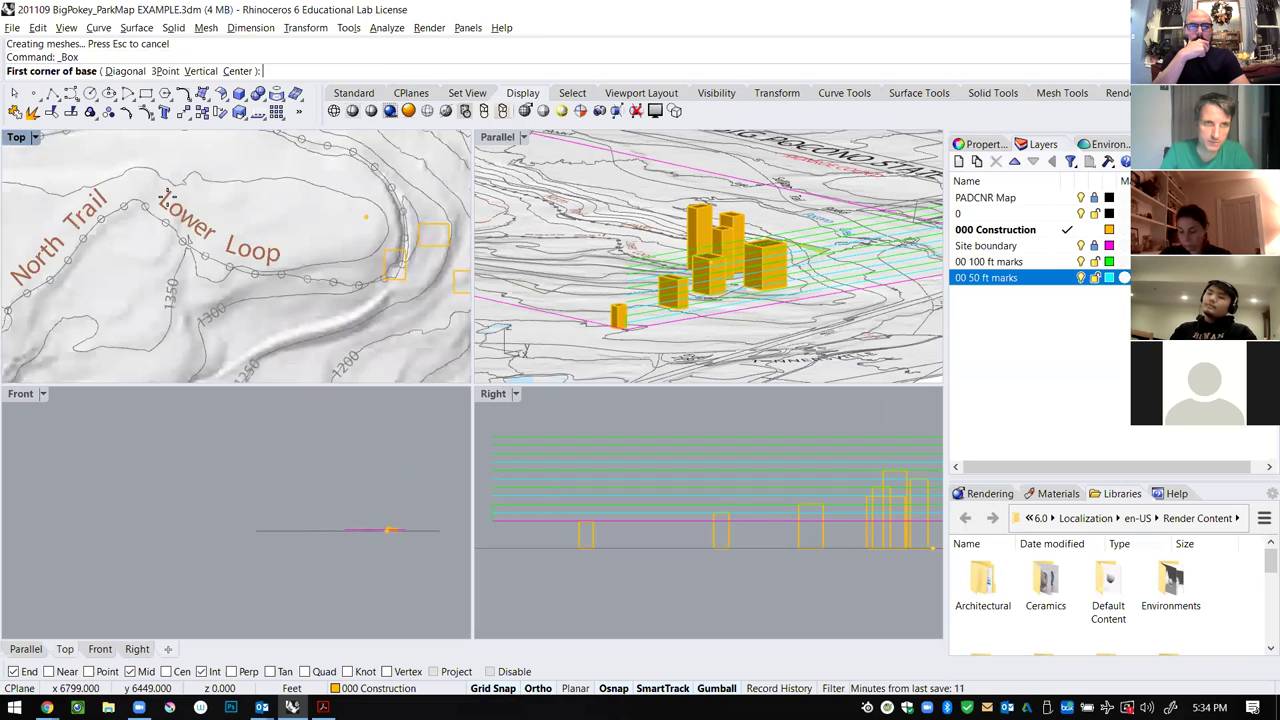
{"action": "left_click", "coordinate": [190, 184]}
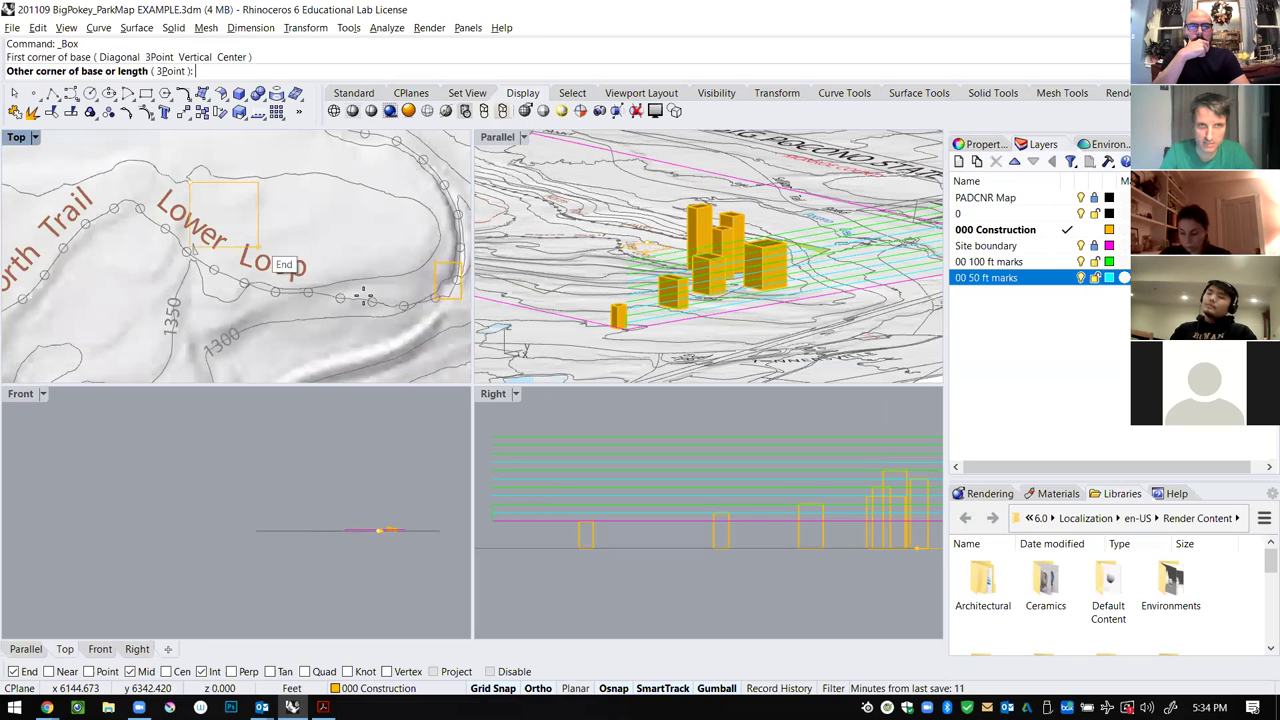
{"action": "left_click", "coordinate": [413, 270]}
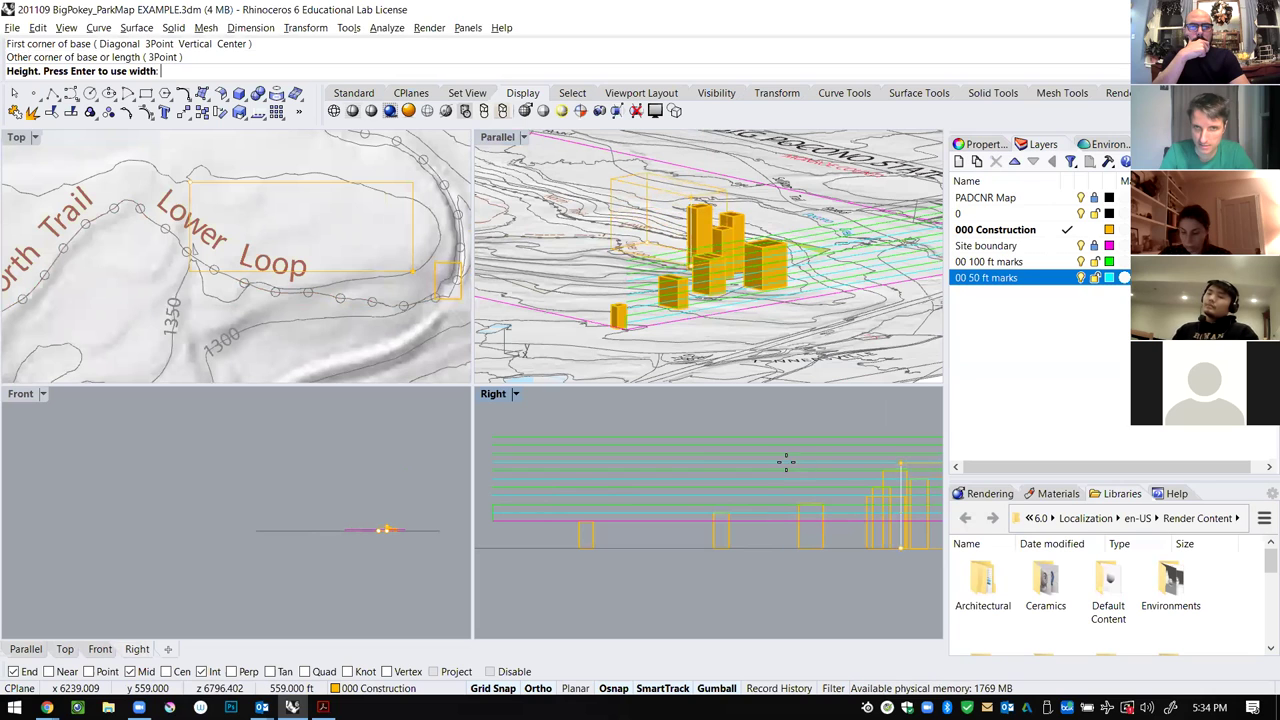
{"action": "left_click", "coordinate": [491, 462]}
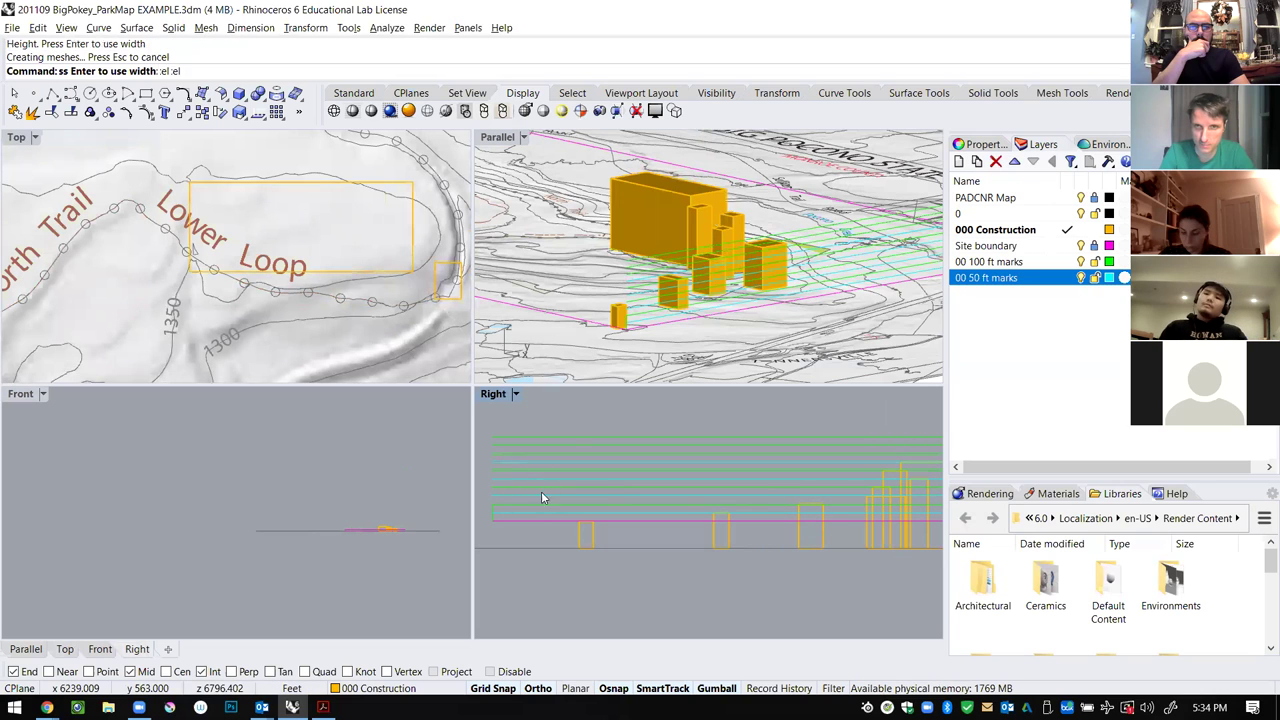
Draw a small box beside the 1400 ft contour west of North Trail, raising it to the fourth green line above the site boundary.
{"action": "scroll", "coordinate": [726, 250], "scroll_direction": "down", "scroll_amount": 4}
{"action": "right_click_drag", "start_coordinate": [762, 240], "coordinate": [785, 288]}
{"action": "scroll", "coordinate": [357, 251], "scroll_direction": "down", "scroll_amount": 4}
{"action": "scroll", "coordinate": [176, 290], "scroll_direction": "up", "scroll_amount": 6}
{"action": "scroll", "coordinate": [345, 240], "scroll_direction": "down", "scroll_amount": 6}
{"action": "scroll", "coordinate": [361, 198], "scroll_direction": "up", "scroll_amount": 4}
{"action": "right_click", "coordinate": [347, 224]}
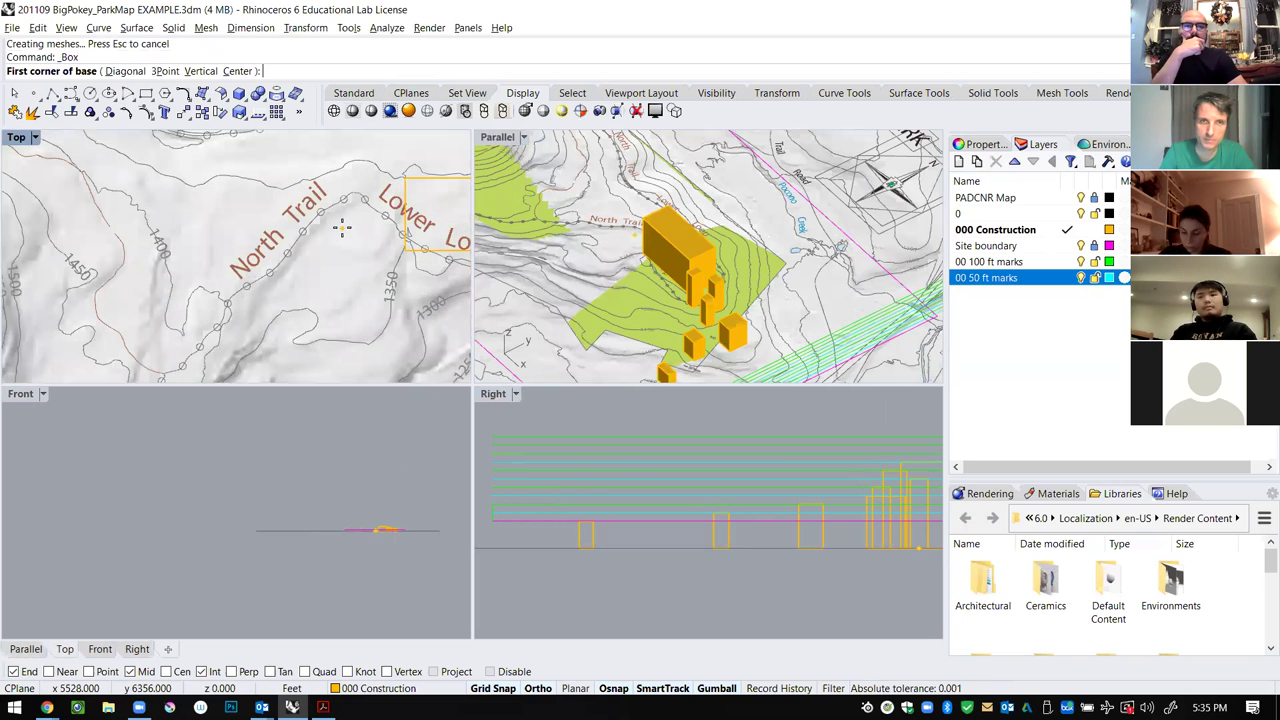
{"action": "scroll", "coordinate": [424, 227], "scroll_direction": "down", "scroll_amount": 4}
{"action": "scroll", "coordinate": [270, 225], "scroll_direction": "up", "scroll_amount": 5}
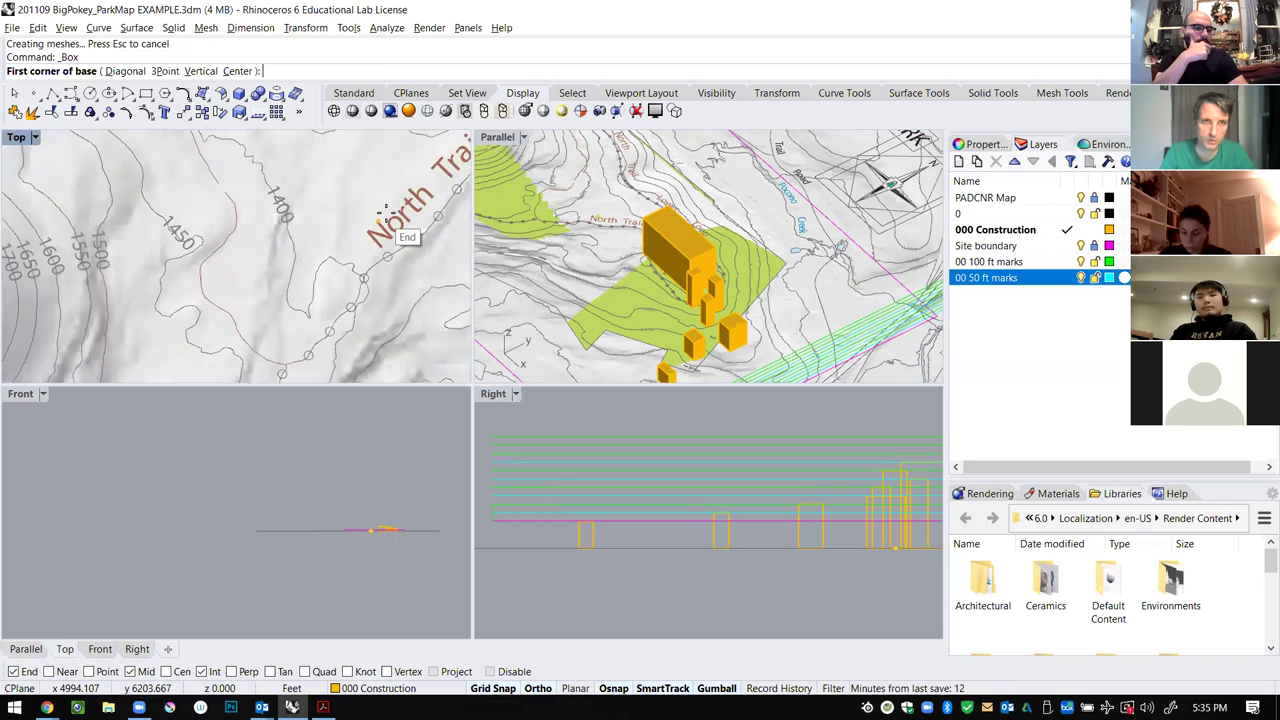
{"action": "left_click", "coordinate": [284, 231]}
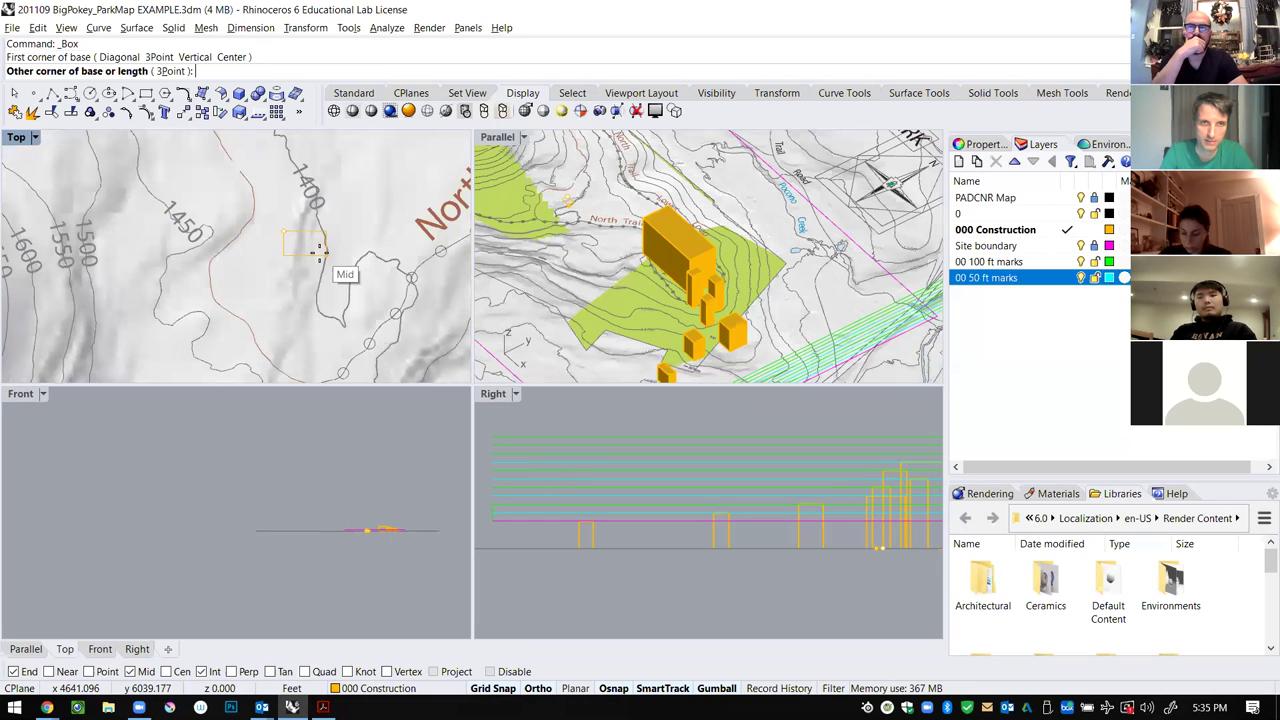
{"action": "left_click", "coordinate": [316, 258]}
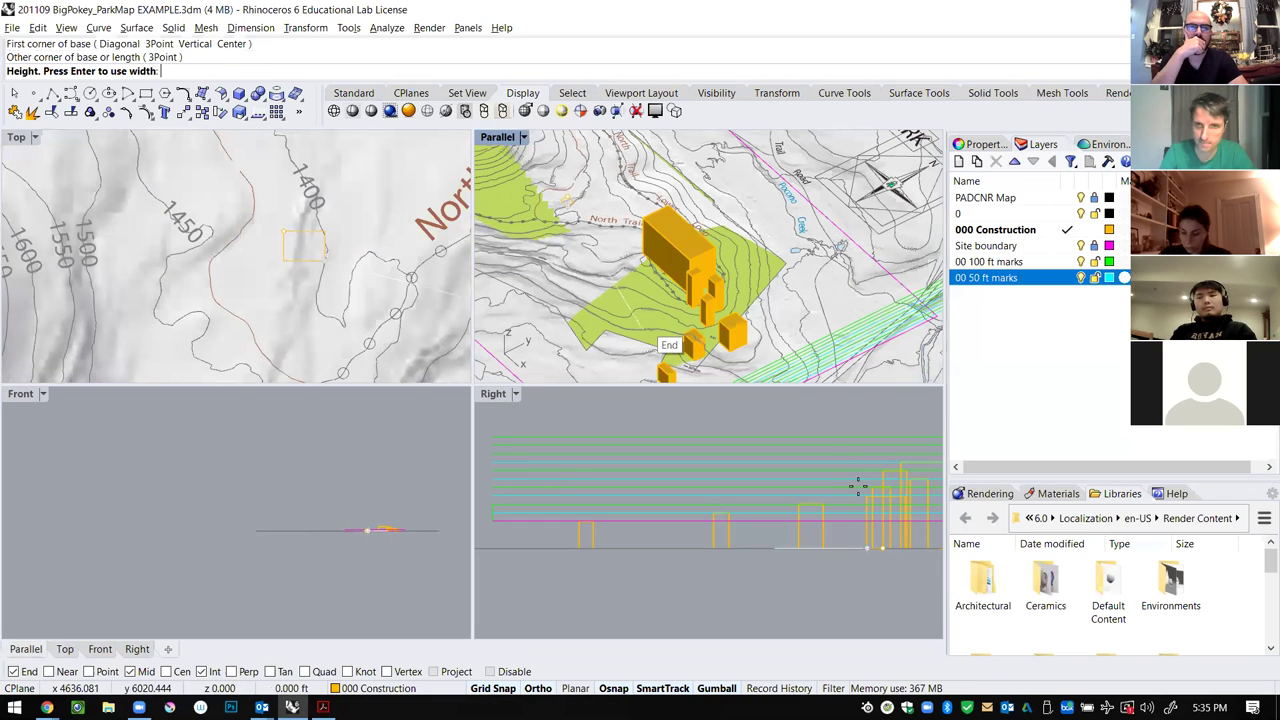
{"action": "left_click", "coordinate": [490, 454]}
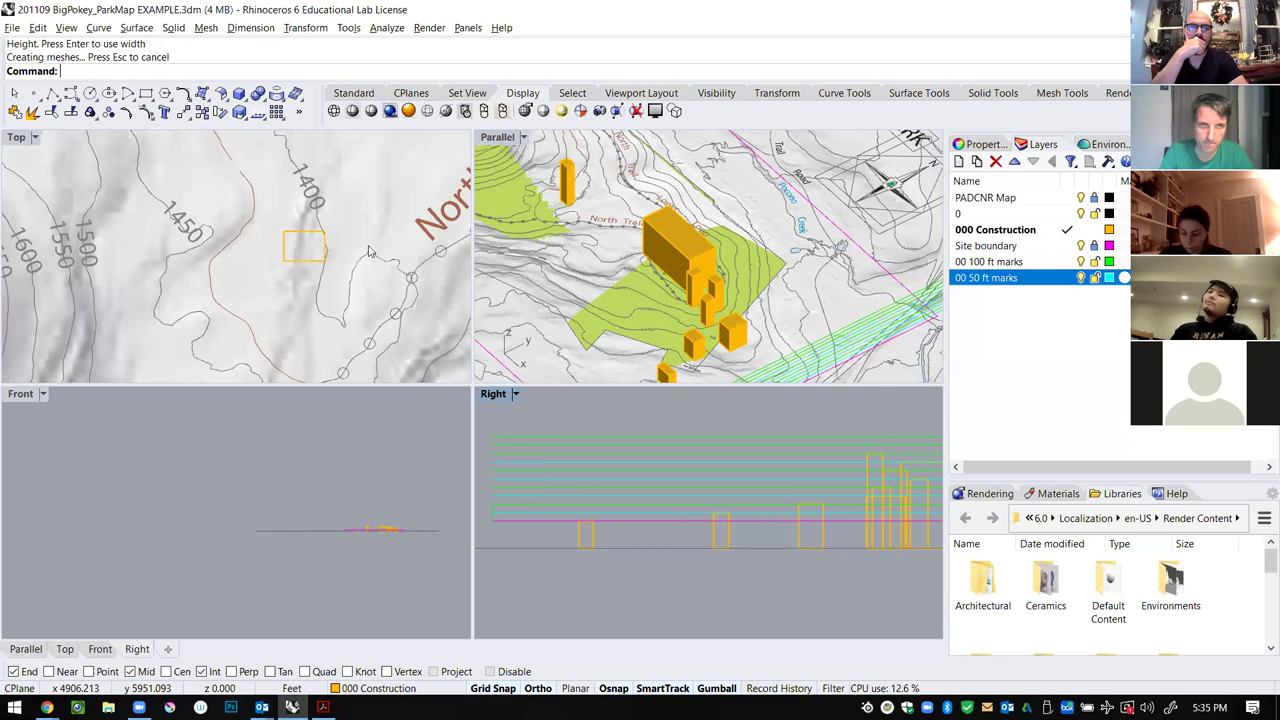
Draw a small box just east of the 1450 contour label, raising it to the fifth cyan line above the site boundary.
{"action": "right_click_drag", "start_coordinate": [231, 196], "coordinate": [291, 224]}
{"action": "right_click", "coordinate": [251, 232]}
{"action": "left_click", "coordinate": [247, 224]}
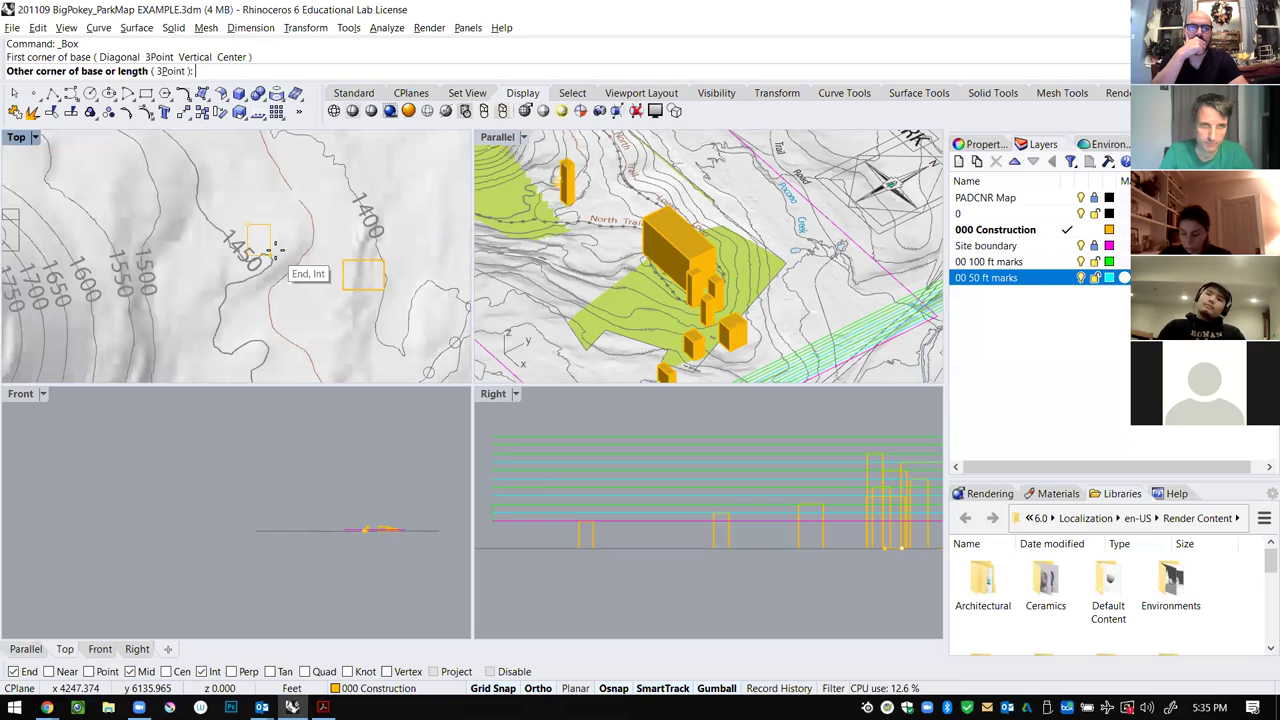
{"action": "left_click", "coordinate": [284, 243]}
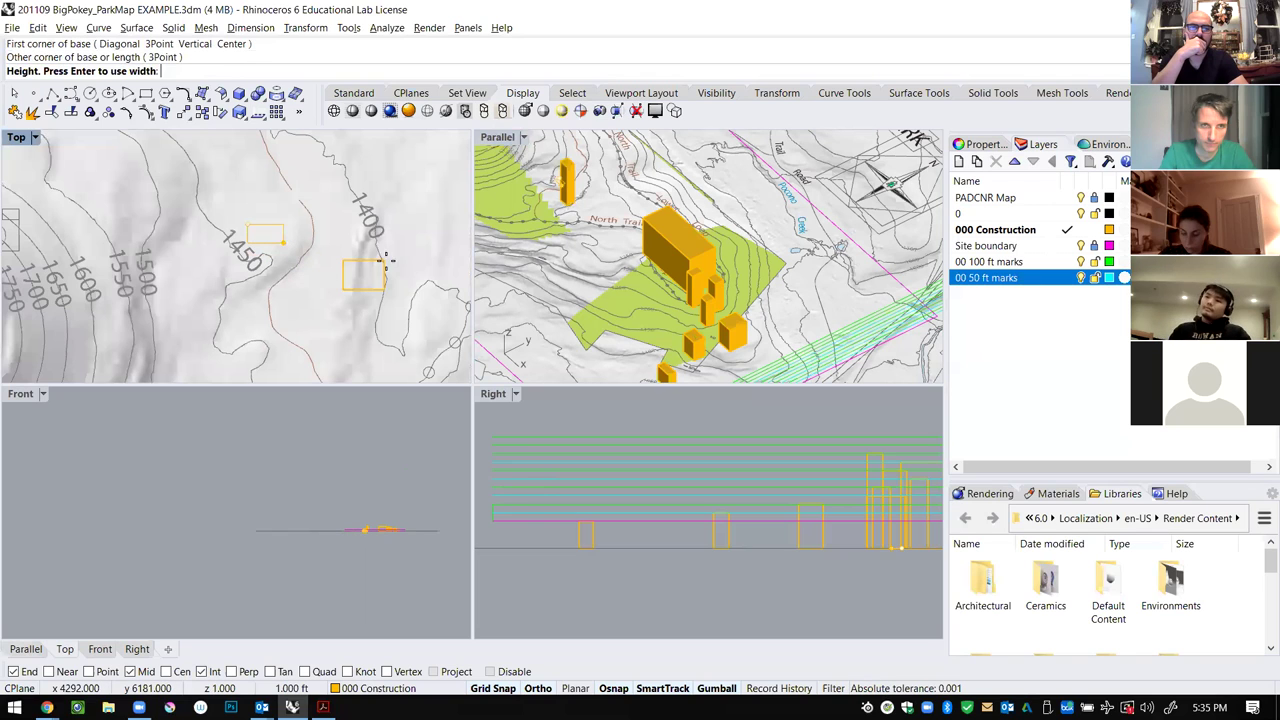
{"action": "left_click", "coordinate": [497, 455]}
Draw a small box between the 1450 and 1500 ft contour labels, raising it to the topmost green line.
{"action": "right_click", "coordinate": [213, 257]}
{"action": "left_click", "coordinate": [170, 237]}
{"action": "left_click", "coordinate": [201, 269]}
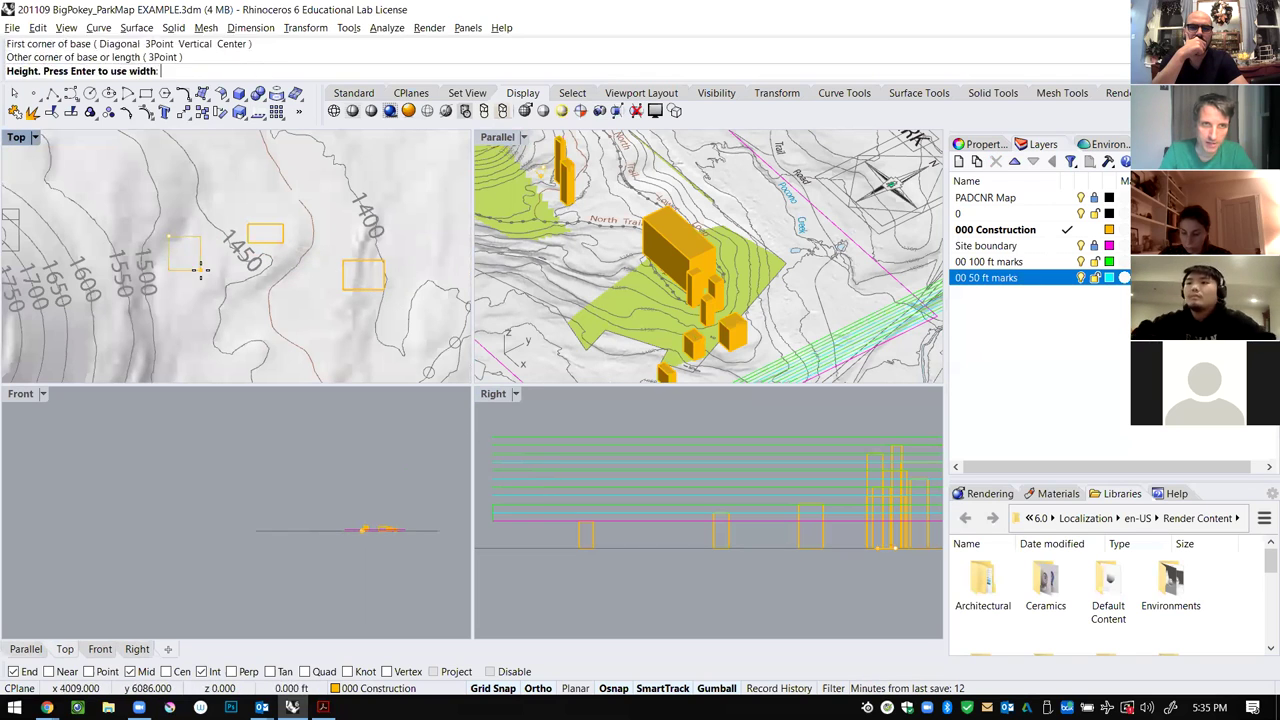
{"action": "left_click", "coordinate": [491, 437]}
Draw a small box just above the Lot #4 label on the mountain summit, raising it to the magenta site boundary line.
{"action": "scroll", "coordinate": [398, 263], "scroll_direction": "down", "scroll_amount": 2}
{"action": "scroll", "coordinate": [245, 280], "scroll_direction": "up", "scroll_amount": 1}
{"action": "scroll", "coordinate": [208, 302], "scroll_direction": "up", "scroll_amount": 2}
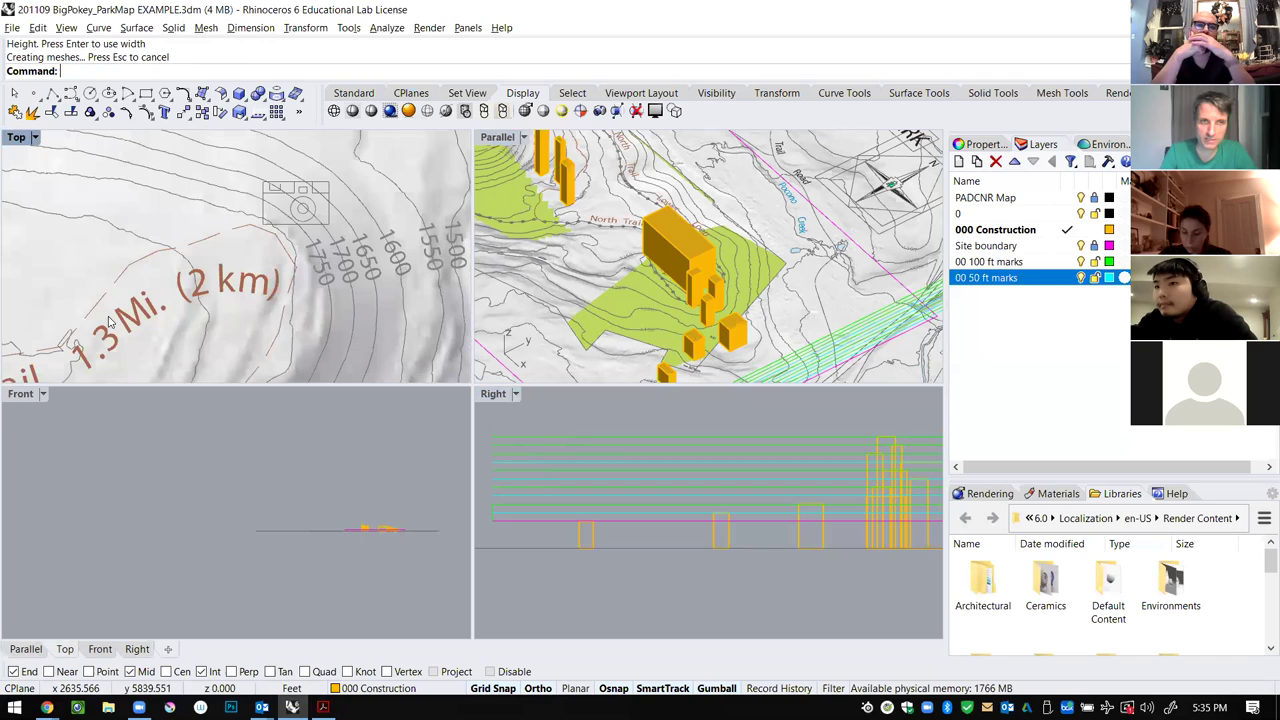
{"action": "scroll", "coordinate": [111, 322], "scroll_direction": "down", "scroll_amount": 4}
{"action": "scroll", "coordinate": [147, 326], "scroll_direction": "up", "scroll_amount": 5}
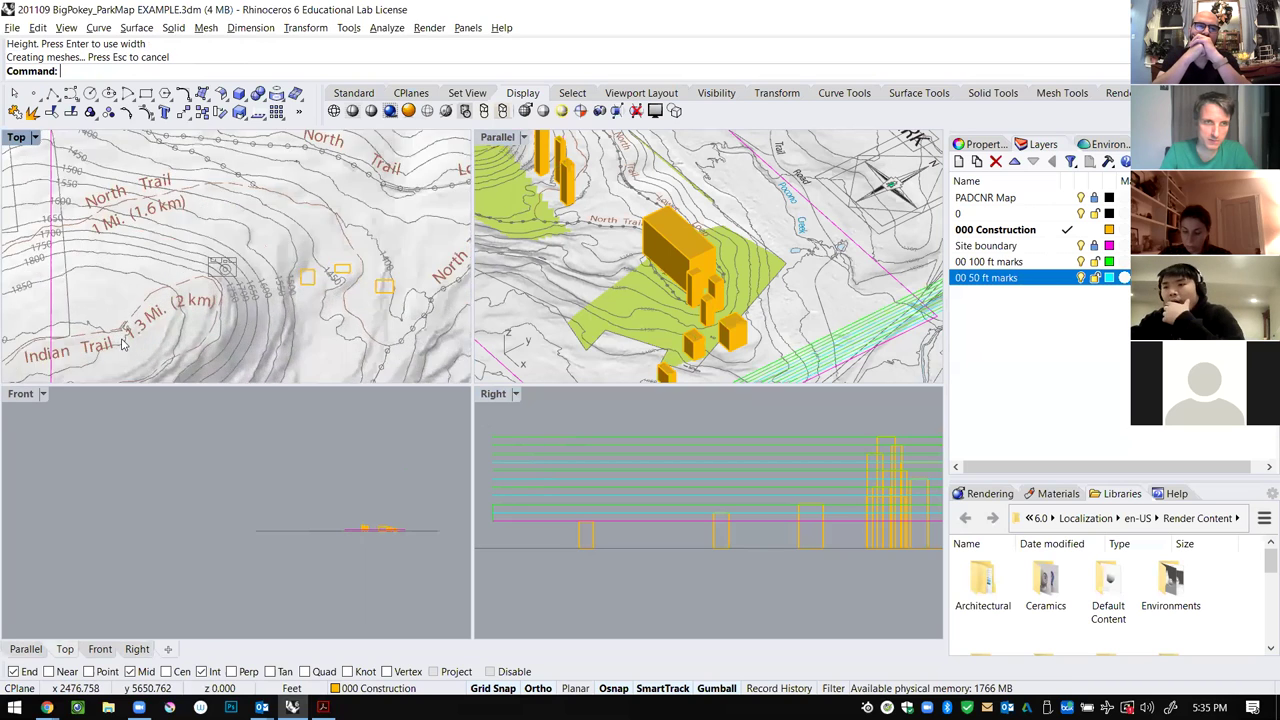
{"action": "scroll", "coordinate": [463, 235], "scroll_direction": "down", "scroll_amount": 2}
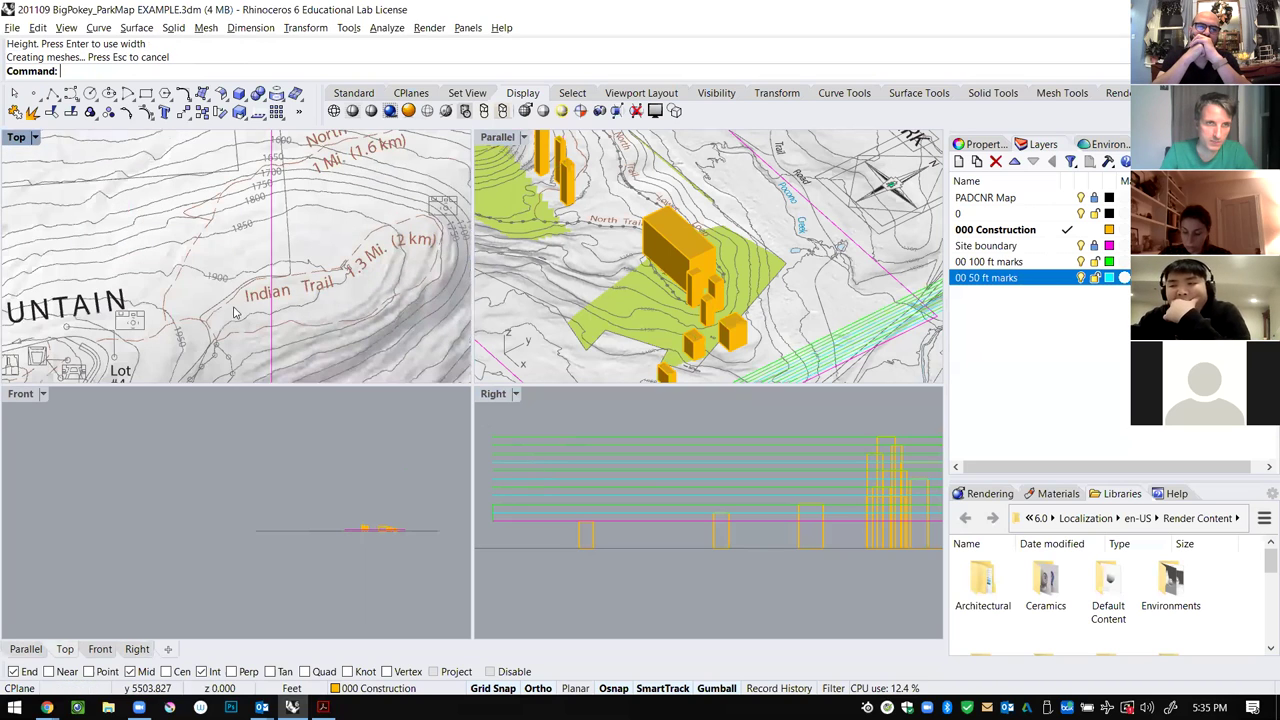
{"action": "scroll", "coordinate": [341, 230], "scroll_direction": "down", "scroll_amount": 4}
{"action": "scroll", "coordinate": [151, 324], "scroll_direction": "up", "scroll_amount": 6}
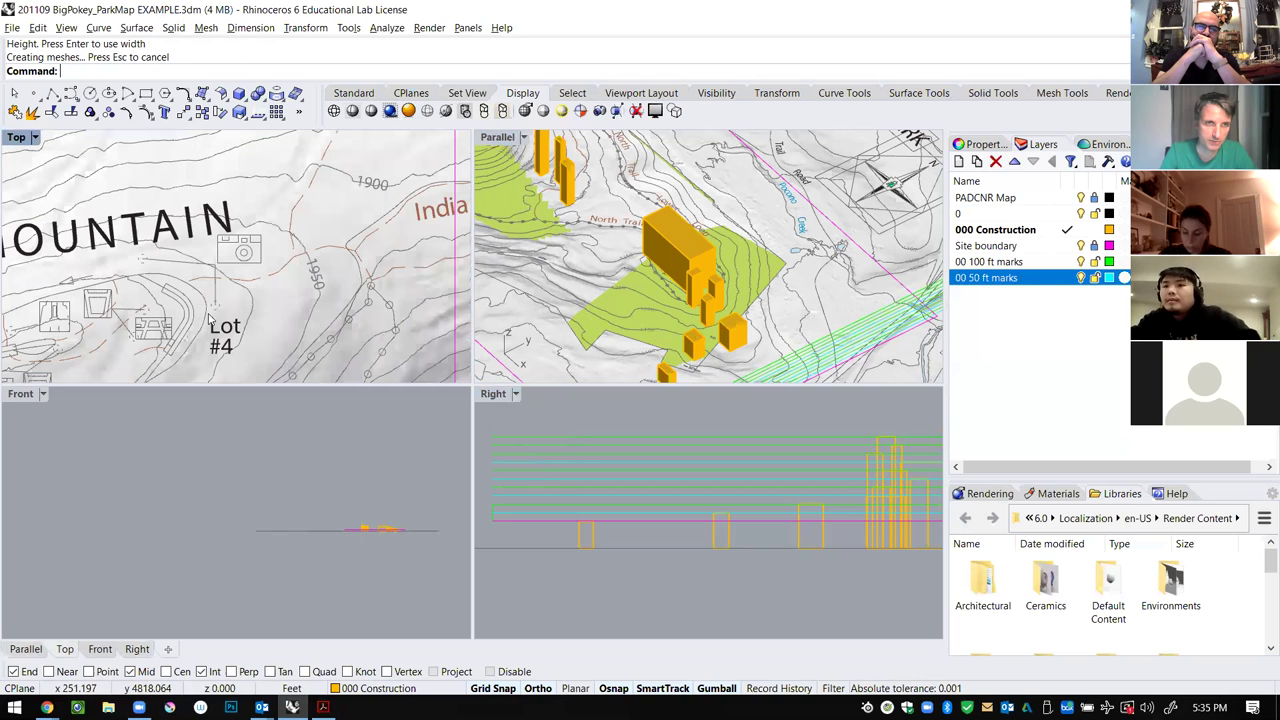
{"action": "right_click", "coordinate": [246, 297]}
{"action": "scroll", "coordinate": [216, 302], "scroll_direction": "up", "scroll_amount": 2}
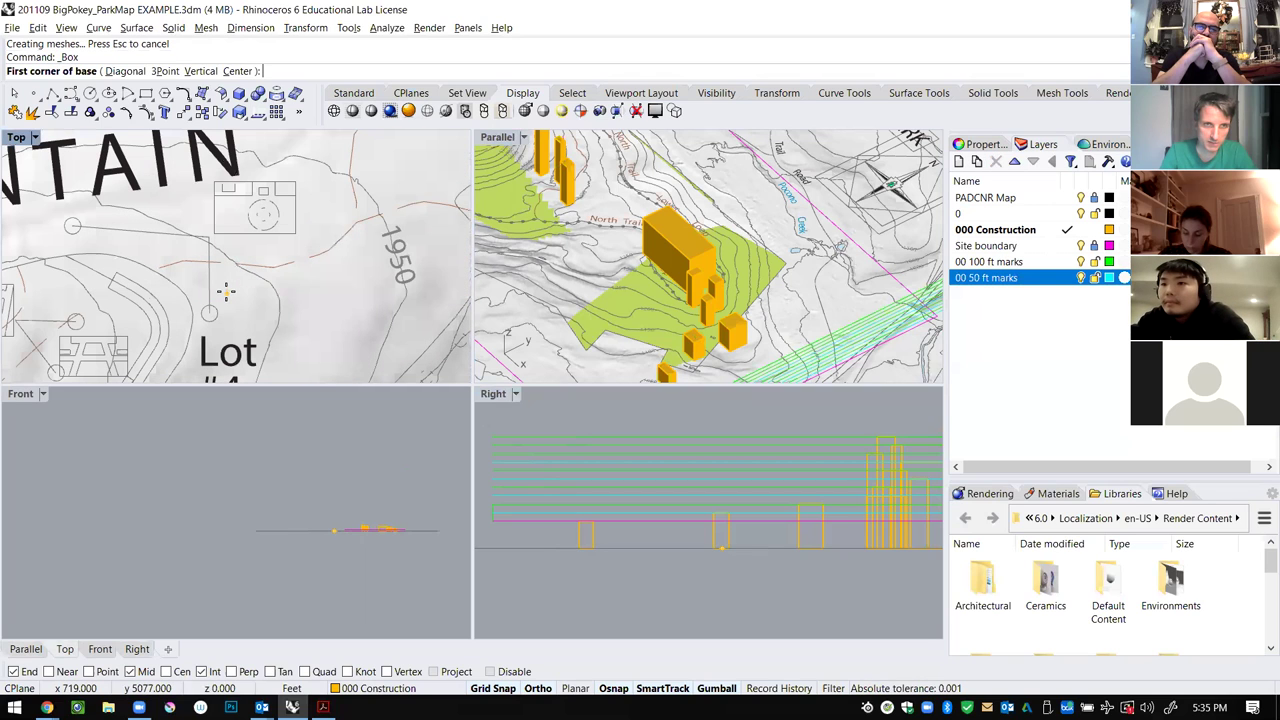
{"action": "left_click", "coordinate": [249, 320]}
{"action": "left_click", "coordinate": [263, 322]}
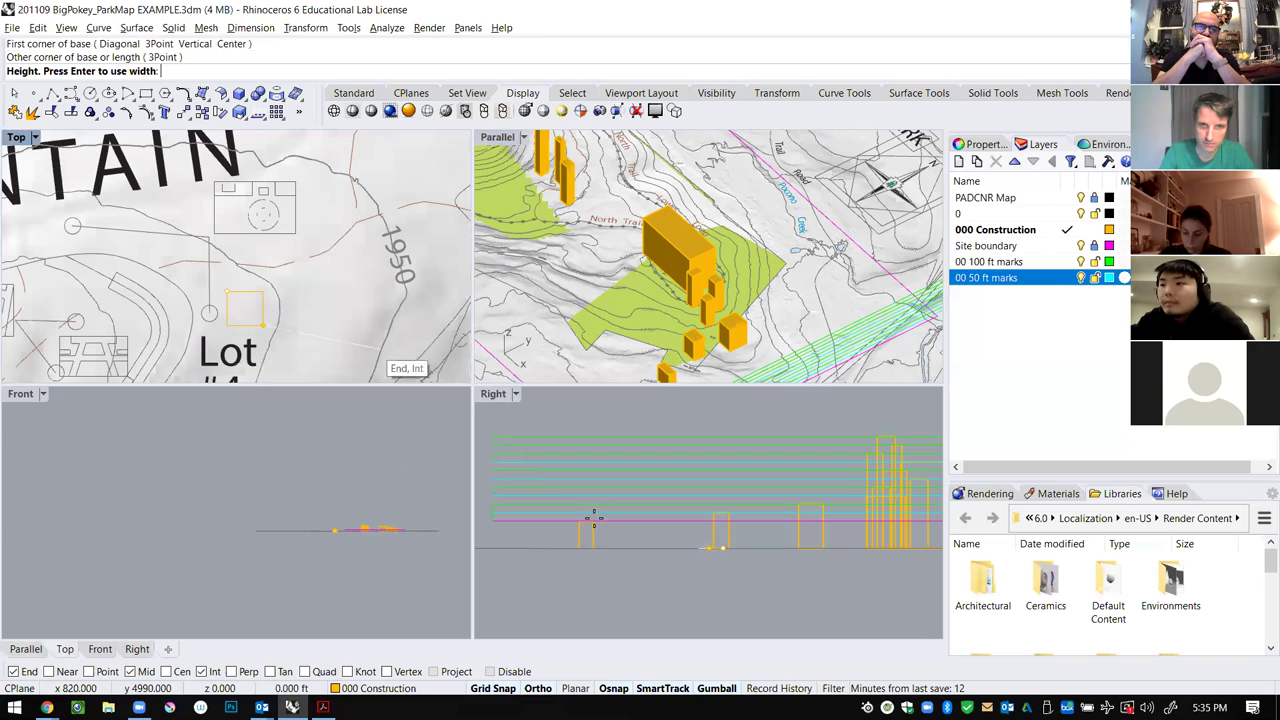
{"action": "left_click", "coordinate": [493, 524]}
Stack a second box on the same footprint above the Lot #4 box with a height of 1000 ft.
{"action": "right_click", "coordinate": [252, 304]}
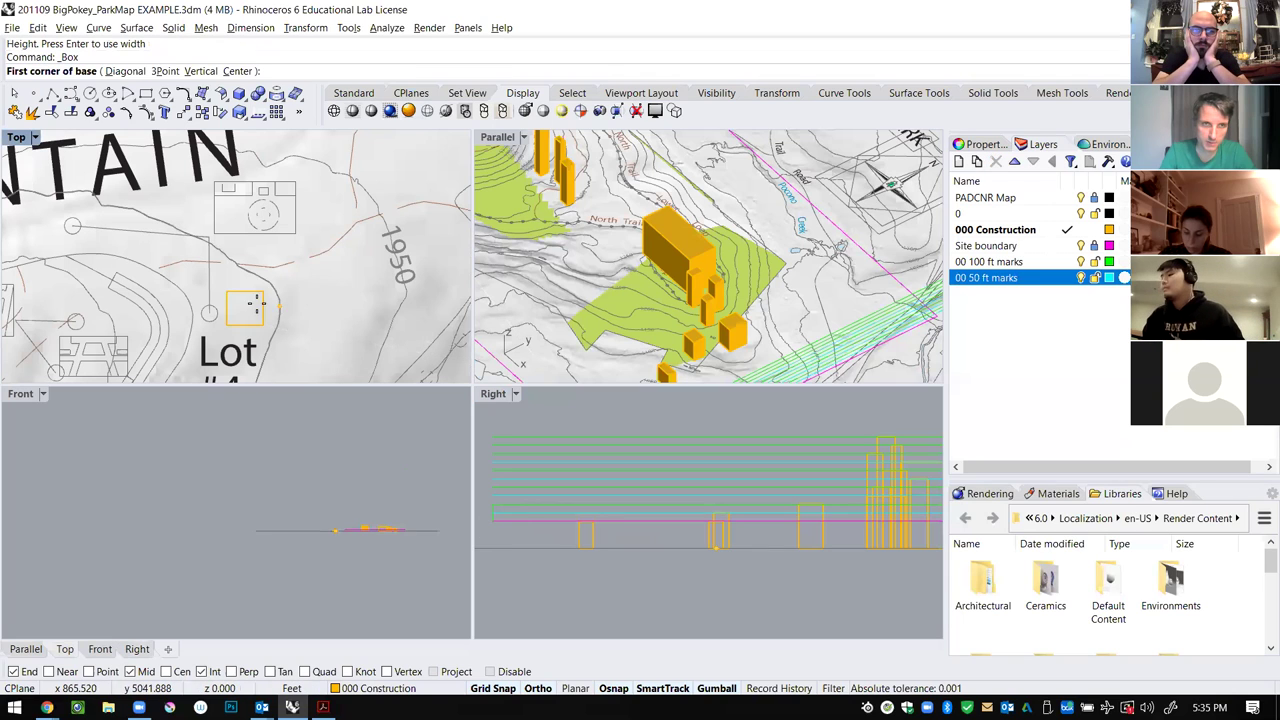
{"action": "left_click", "coordinate": [228, 292]}
{"action": "left_click", "coordinate": [262, 324]}
{"action": "type", "text": "100"}
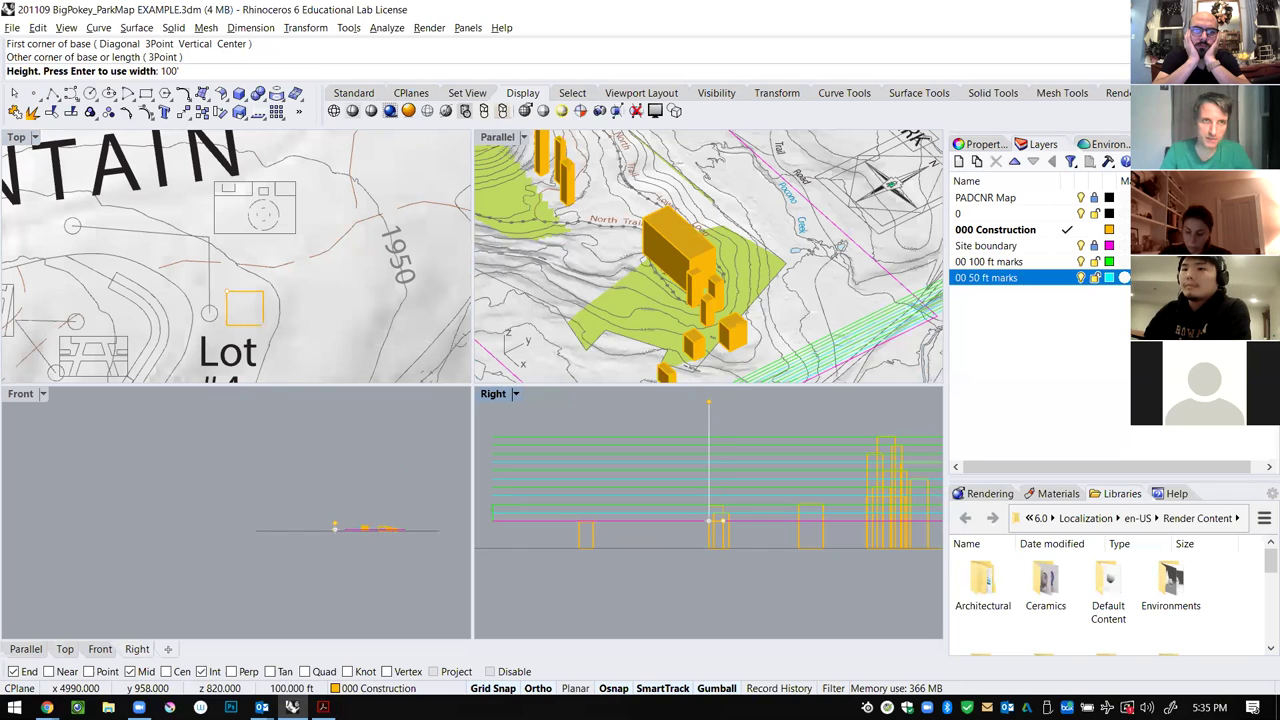
{"action": "type", "text": "0"}
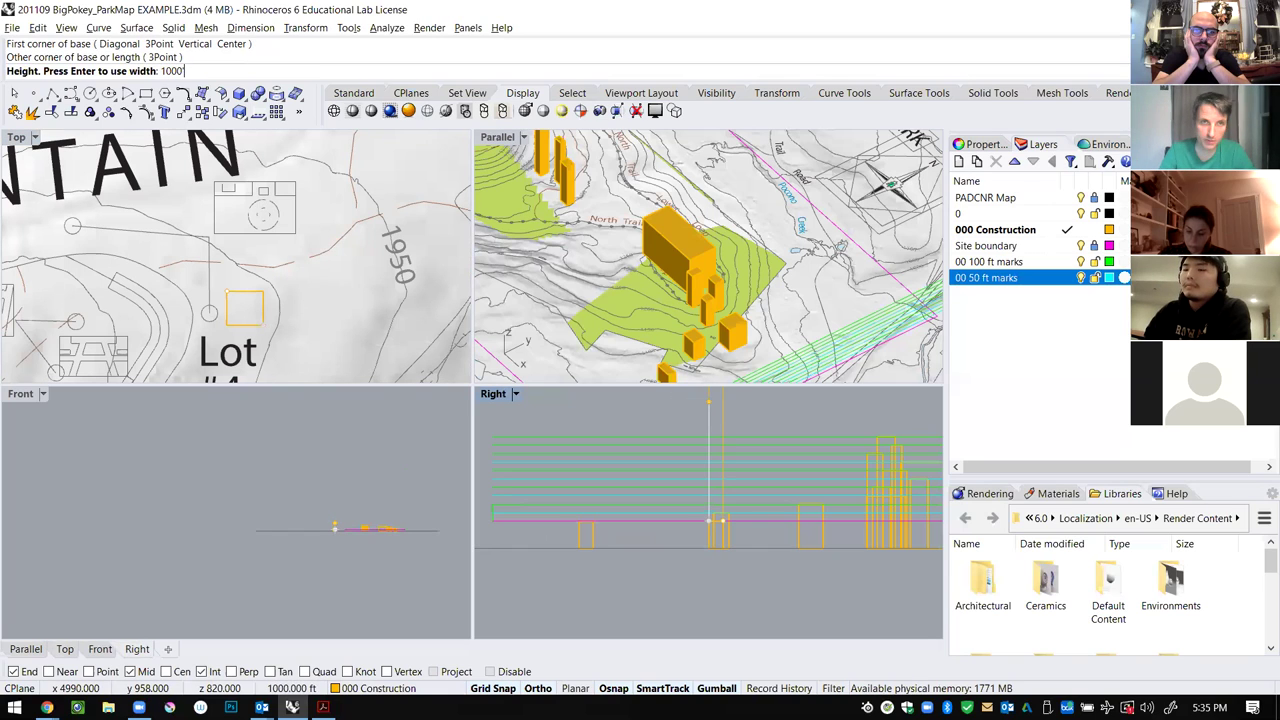
{"action": "scroll", "coordinate": [703, 441], "scroll_direction": "down", "scroll_amount": 5}
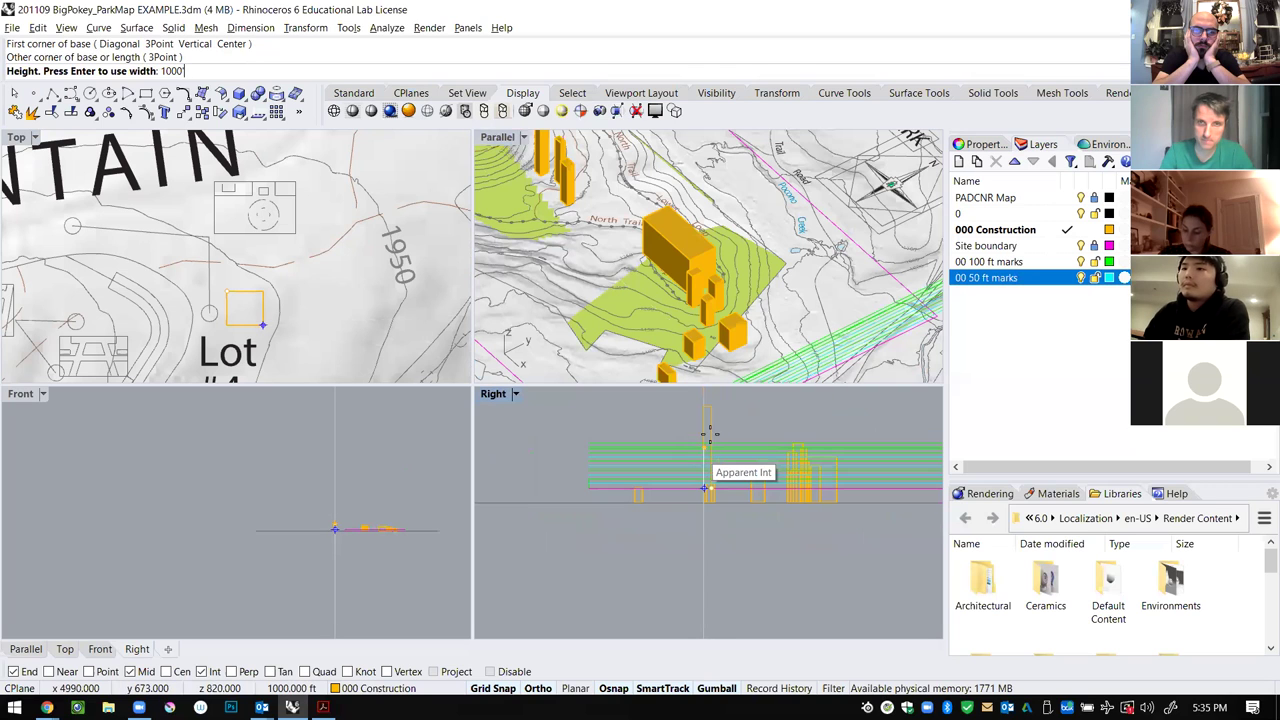
{"action": "key", "text": "Return"}
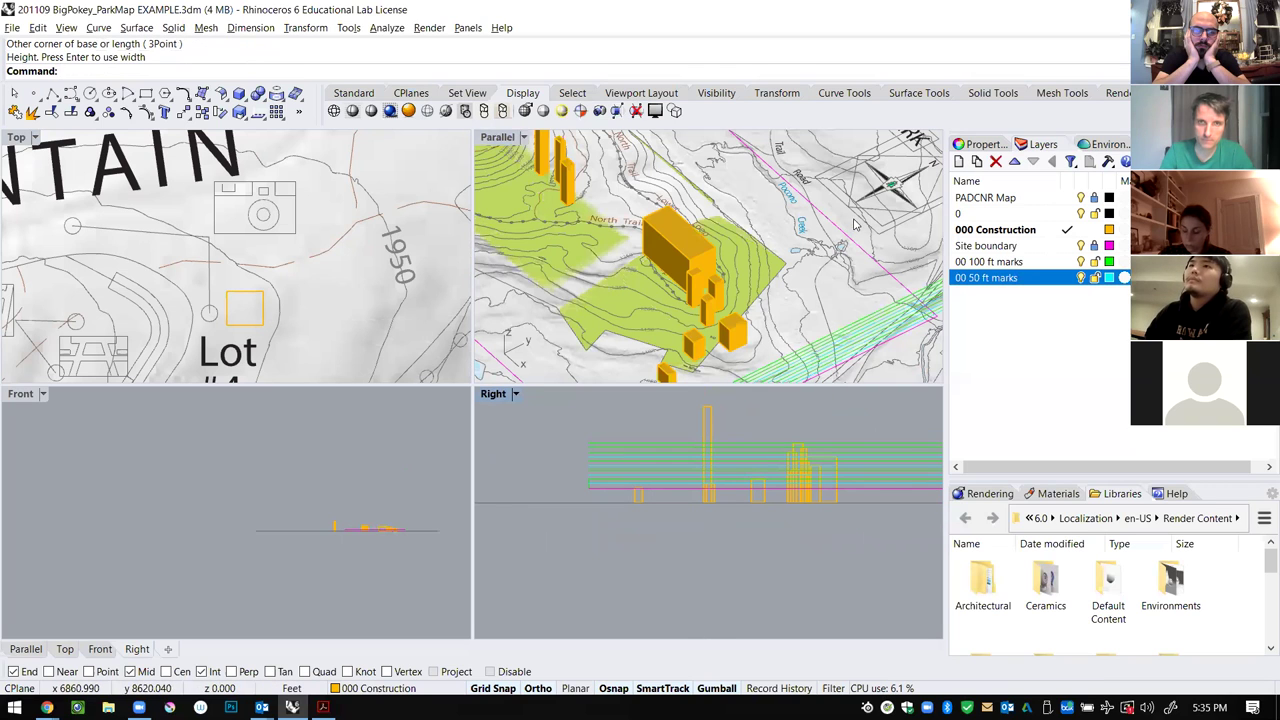
Maximize the Parallel viewport and examine the boxes' stepped heights from the side.
{"action": "right_click_drag", "start_coordinate": [770, 260], "coordinate": [790, 205]}
{"action": "double_click", "coordinate": [507, 137]}
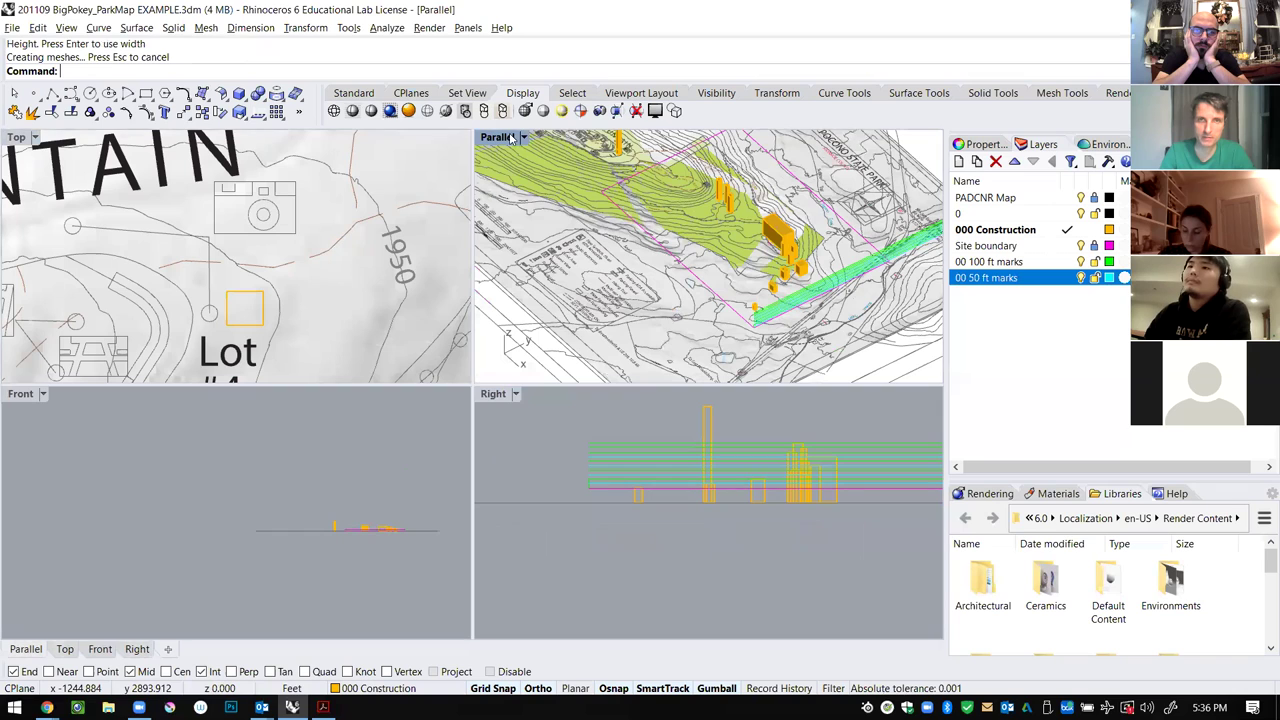
{"action": "right_click_drag", "start_coordinate": [568, 212], "coordinate": [578, 305]}
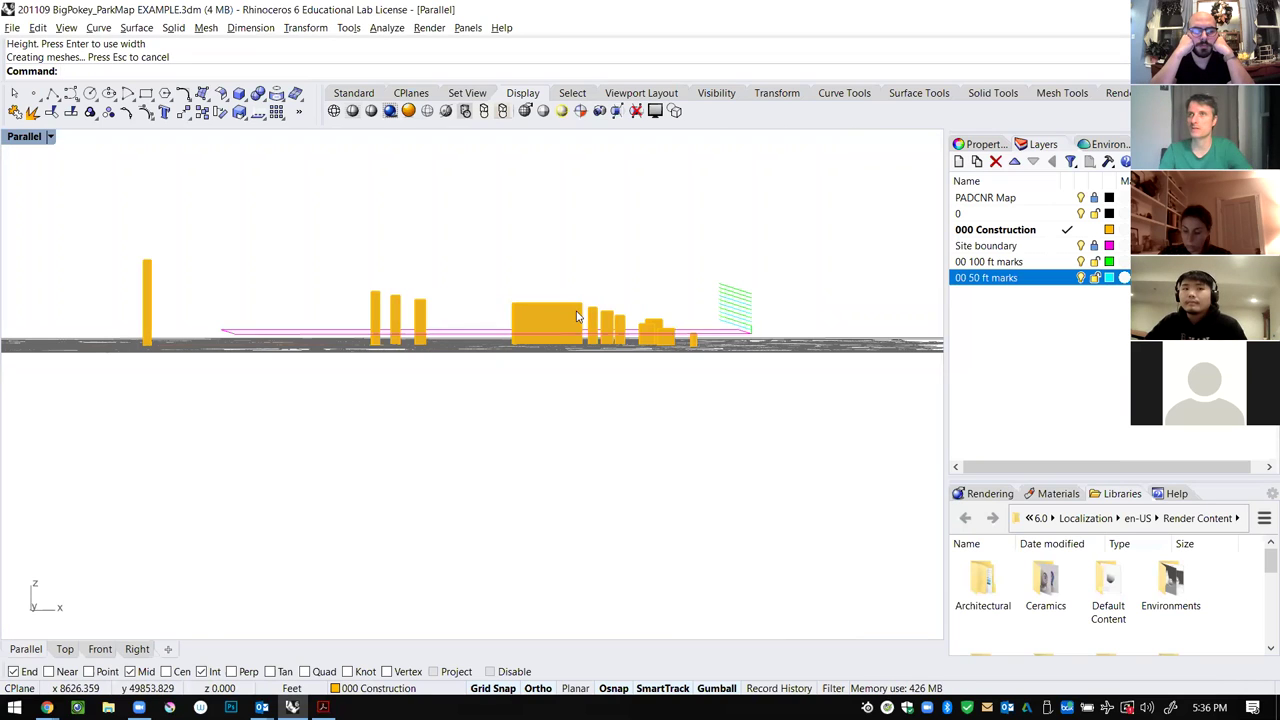
{"action": "right_click_drag", "start_coordinate": [631, 318], "coordinate": [690, 226]}
Add a new layer named 00 Ref silohette.
{"action": "right_click", "coordinate": [955, 323]}
{"action": "left_click", "coordinate": [975, 330]}
{"action": "type", "text": "00 Ref Contour Vertical"}
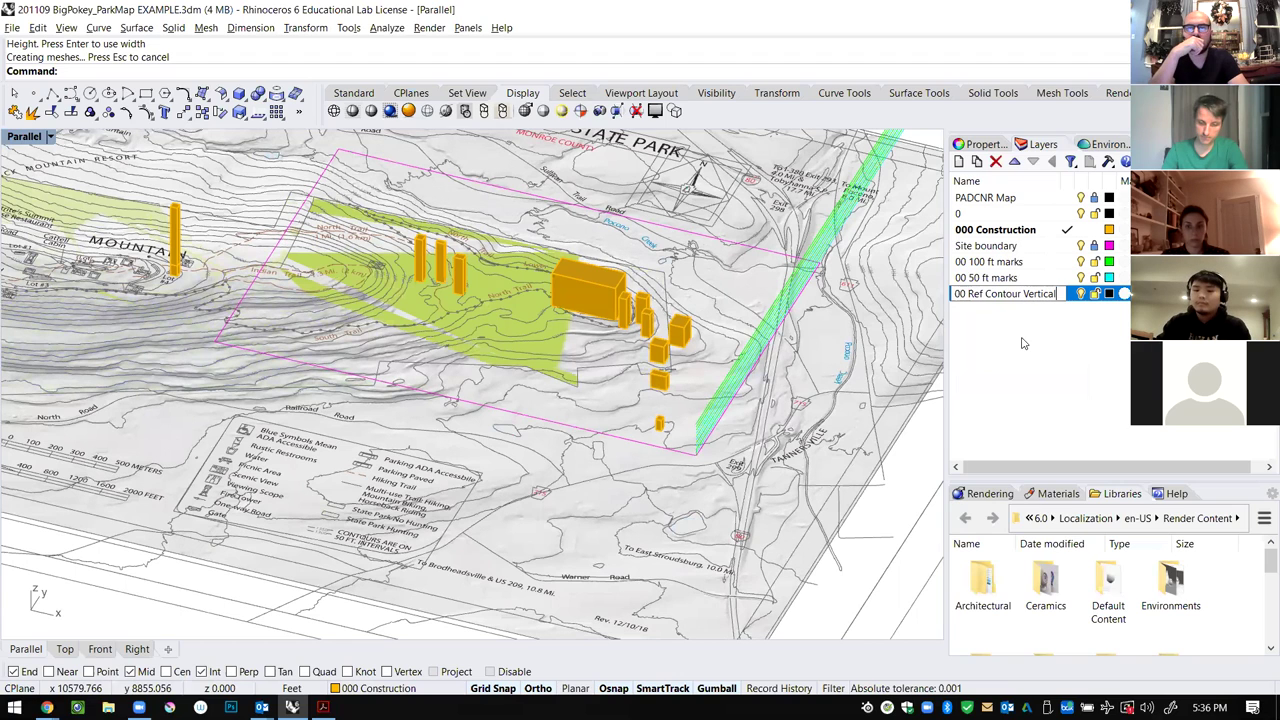
{"action": "key", "text": "BackSpace"}
{"action": "key", "text": "BackSpace"}
{"action": "key", "text": "BackSpace"}
{"action": "key", "text": "BackSpace"}
{"action": "key", "text": "BackSpace"}
{"action": "key", "text": "BackSpace"}
{"action": "key", "text": "BackSpace"}
{"action": "key", "text": "BackSpace"}
{"action": "key", "text": "BackSpace"}
{"action": "key", "text": "BackSpace"}
{"action": "key", "text": "BackSpace"}
{"action": "key", "text": "BackSpace"}
{"action": "key", "text": "BackSpace"}
{"action": "key", "text": "BackSpace"}
{"action": "key", "text": "BackSpace"}
{"action": "key", "text": "BackSpace"}
{"action": "key", "text": "BackSpace"}
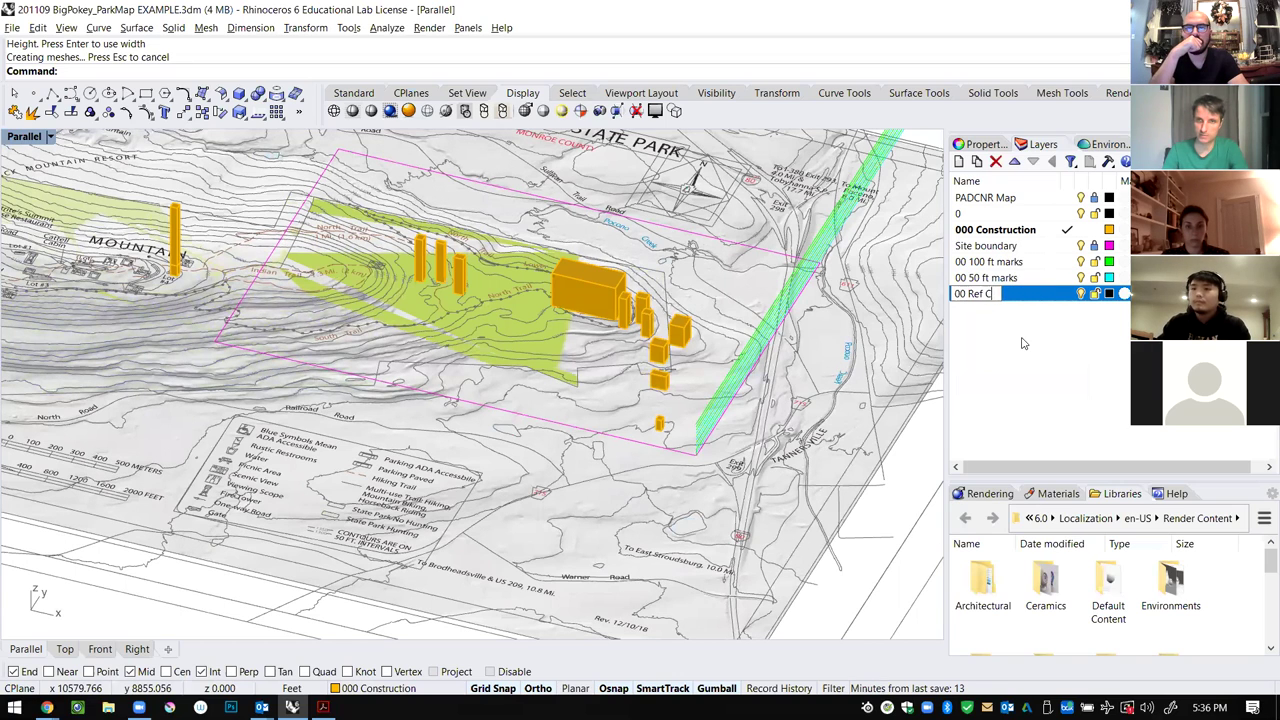
{"action": "type", "text": "silohette"}
{"action": "left_click", "coordinate": [1076, 373]}
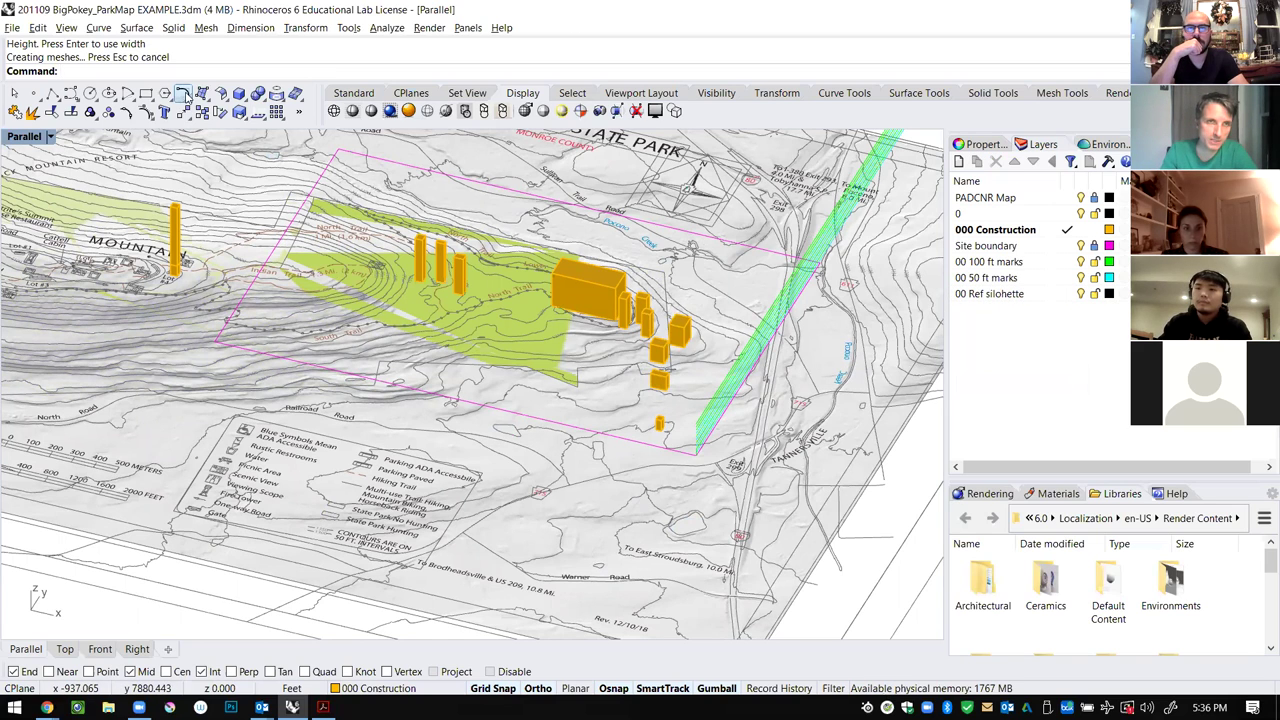
Maximize the Front viewport and frame the side profile of all the boxes and the site boundary line.
{"action": "right_click_drag", "start_coordinate": [552, 374], "coordinate": [570, 362]}
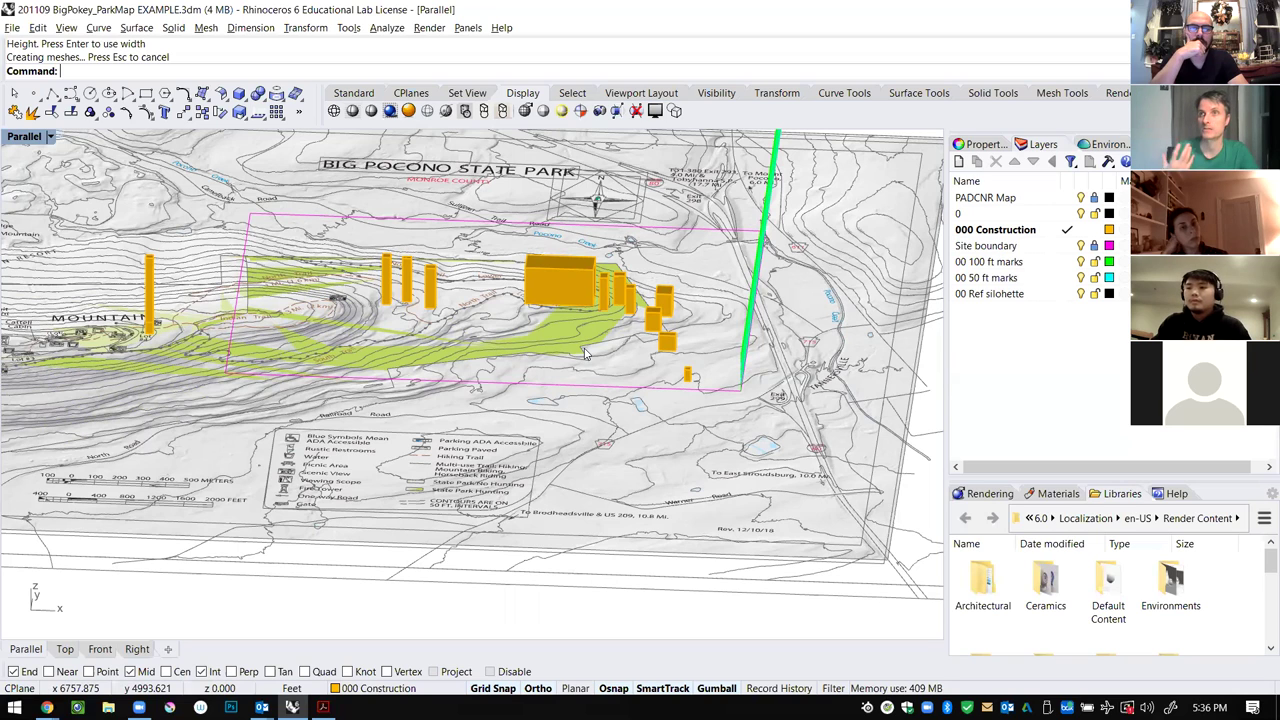
{"action": "scroll", "coordinate": [225, 239], "scroll_direction": "down", "scroll_amount": 2}
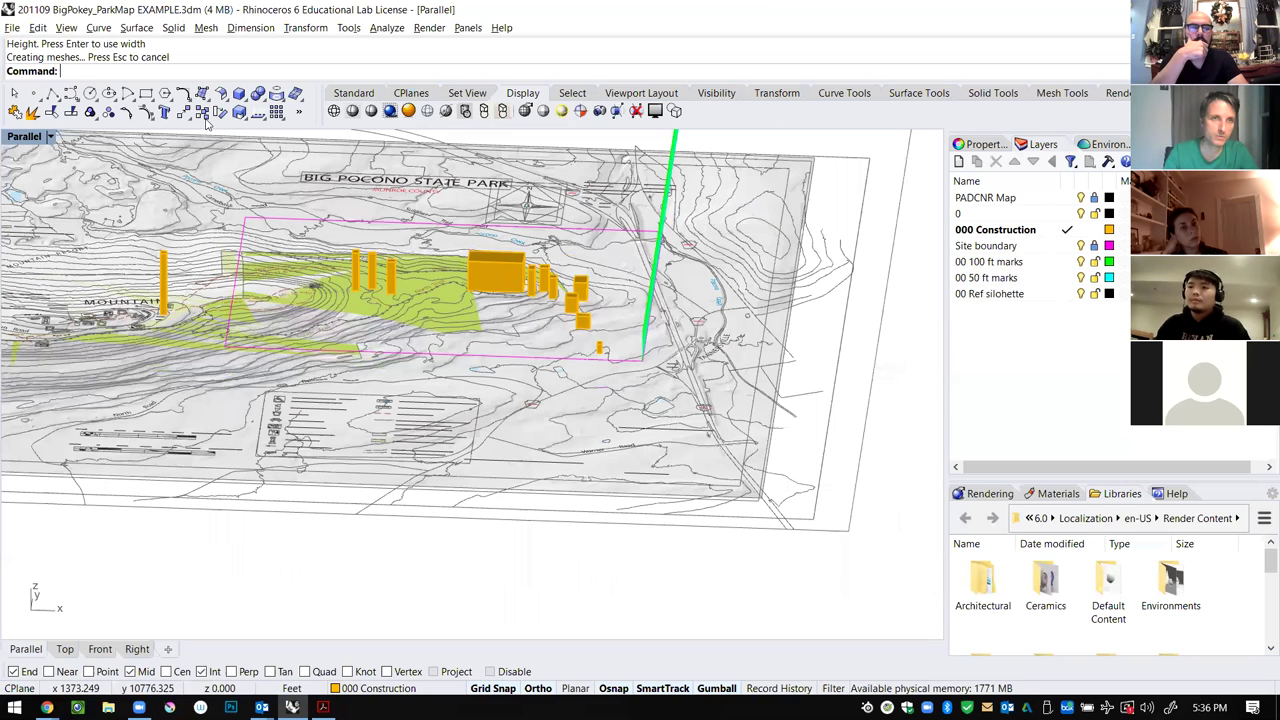
{"action": "left_click", "coordinate": [183, 94]}
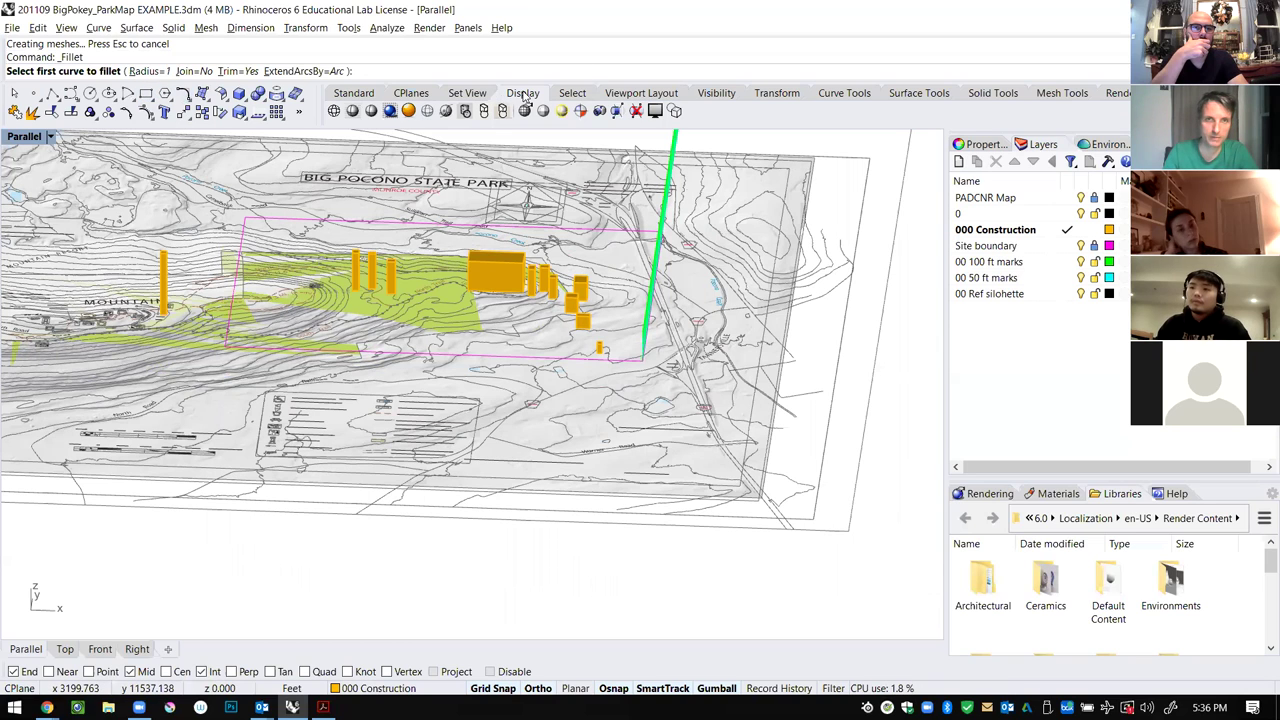
{"action": "double_click", "coordinate": [25, 136]}
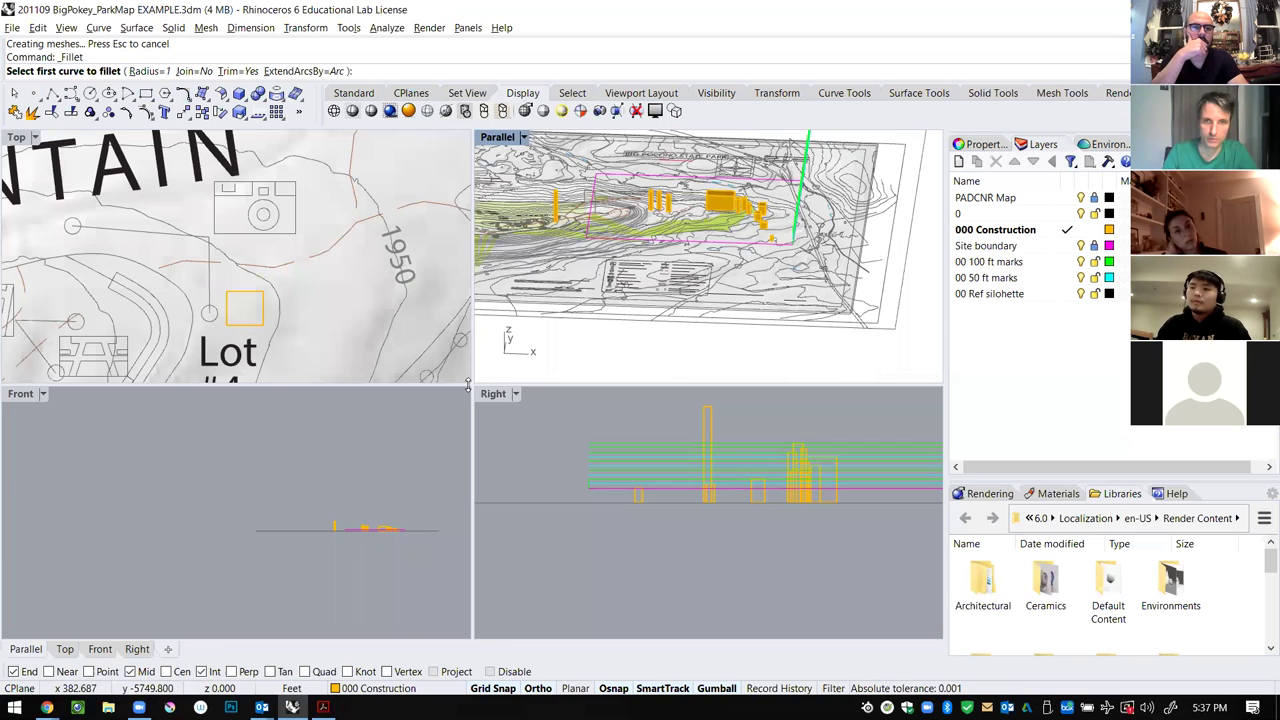
{"action": "double_click", "coordinate": [29, 394]}
{"action": "scroll", "coordinate": [566, 403], "scroll_direction": "up", "scroll_amount": 8}
{"action": "scroll", "coordinate": [530, 432], "scroll_direction": "down", "scroll_amount": 2}
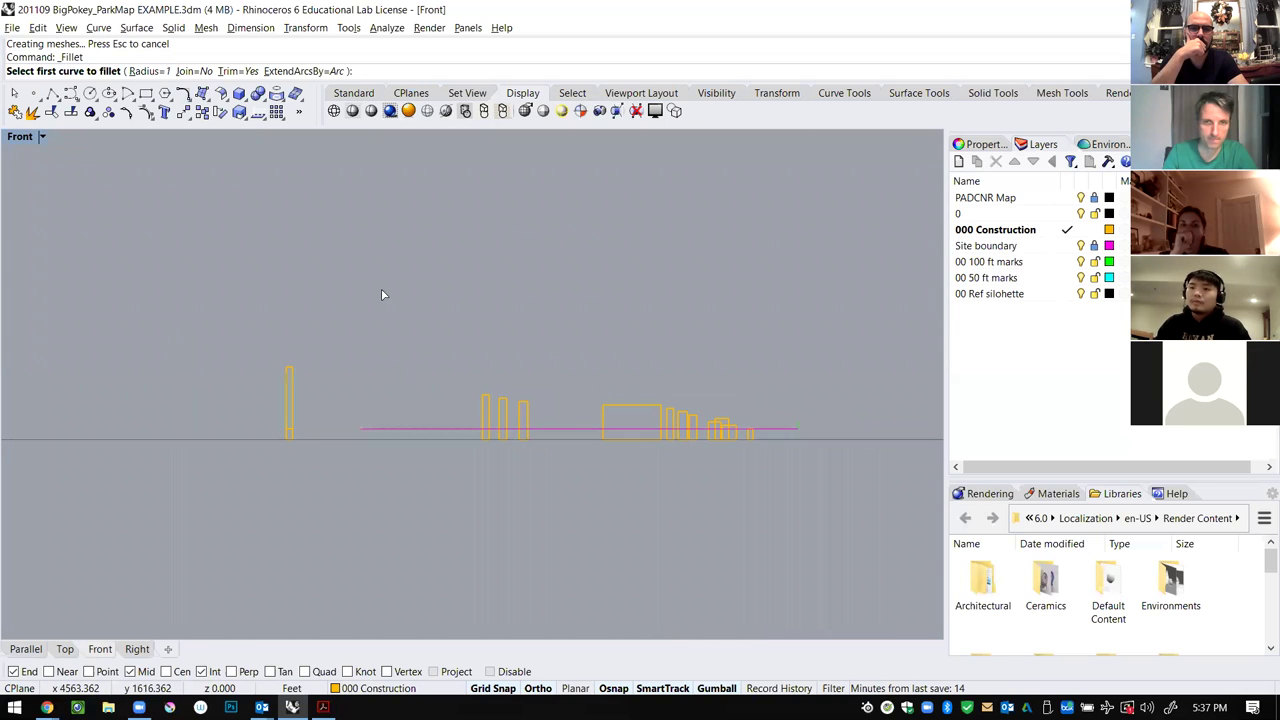
{"action": "left_click", "coordinate": [188, 100]}
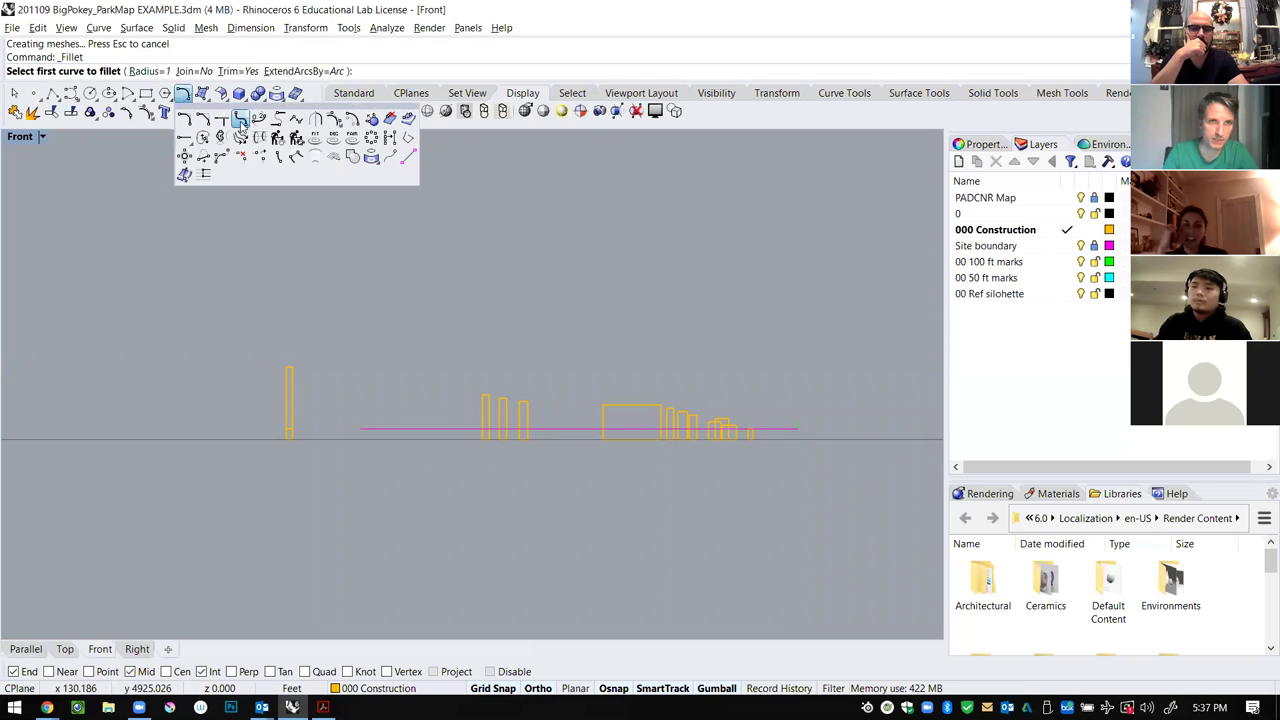
{"action": "scroll", "coordinate": [782, 425], "scroll_direction": "up", "scroll_amount": 2}
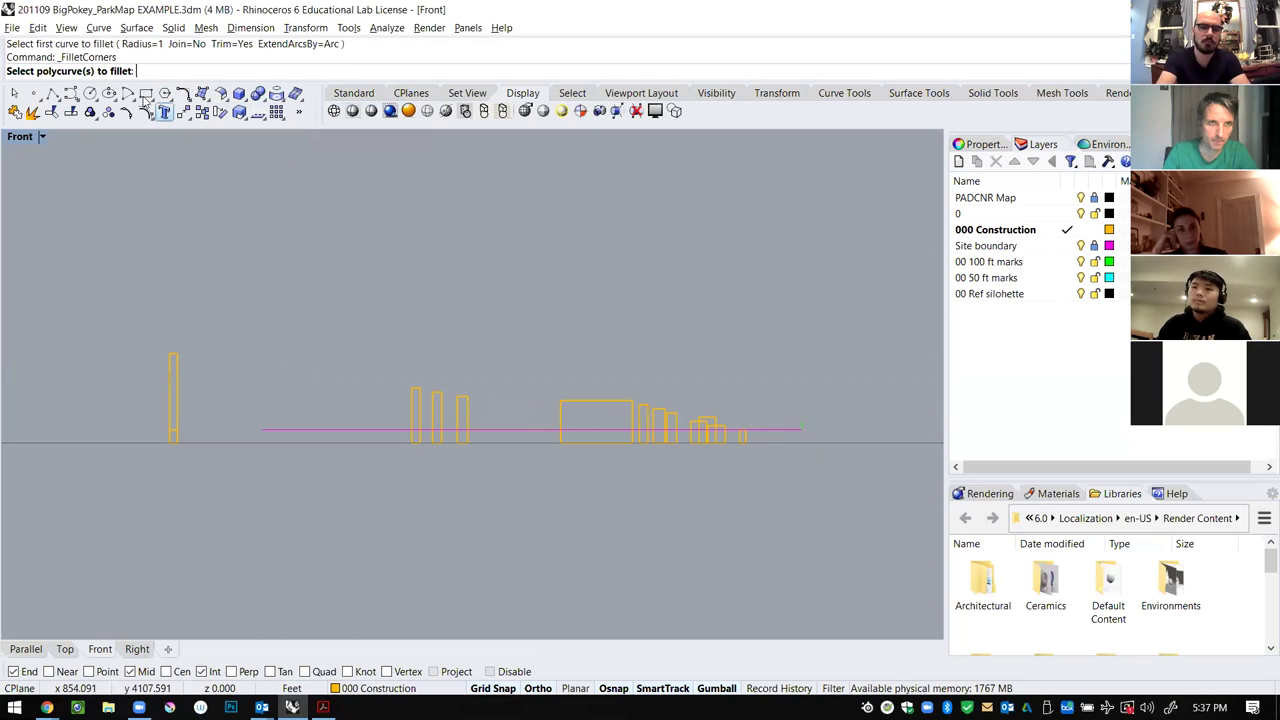
{"action": "left_click", "coordinate": [131, 103]}
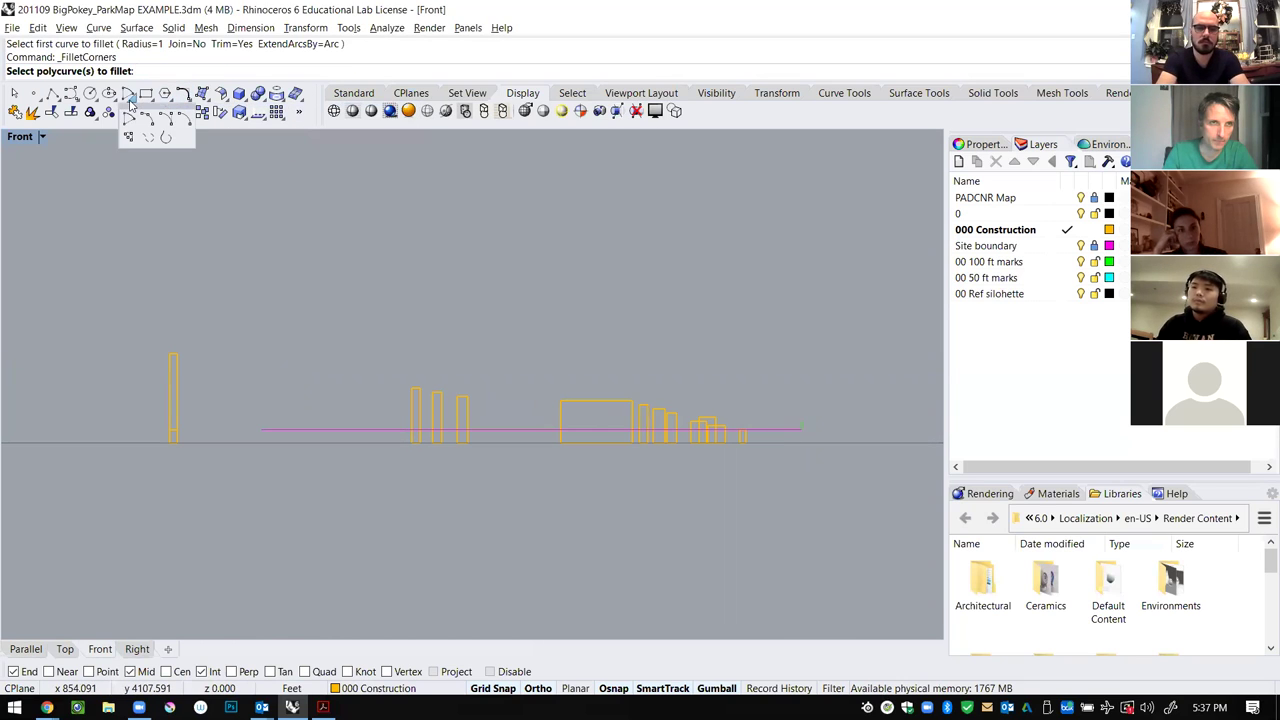
Start an interpolated curve at the site boundary's road-side end and pass it through the top corners of the lowest boxes.
{"action": "left_click", "coordinate": [74, 96]}
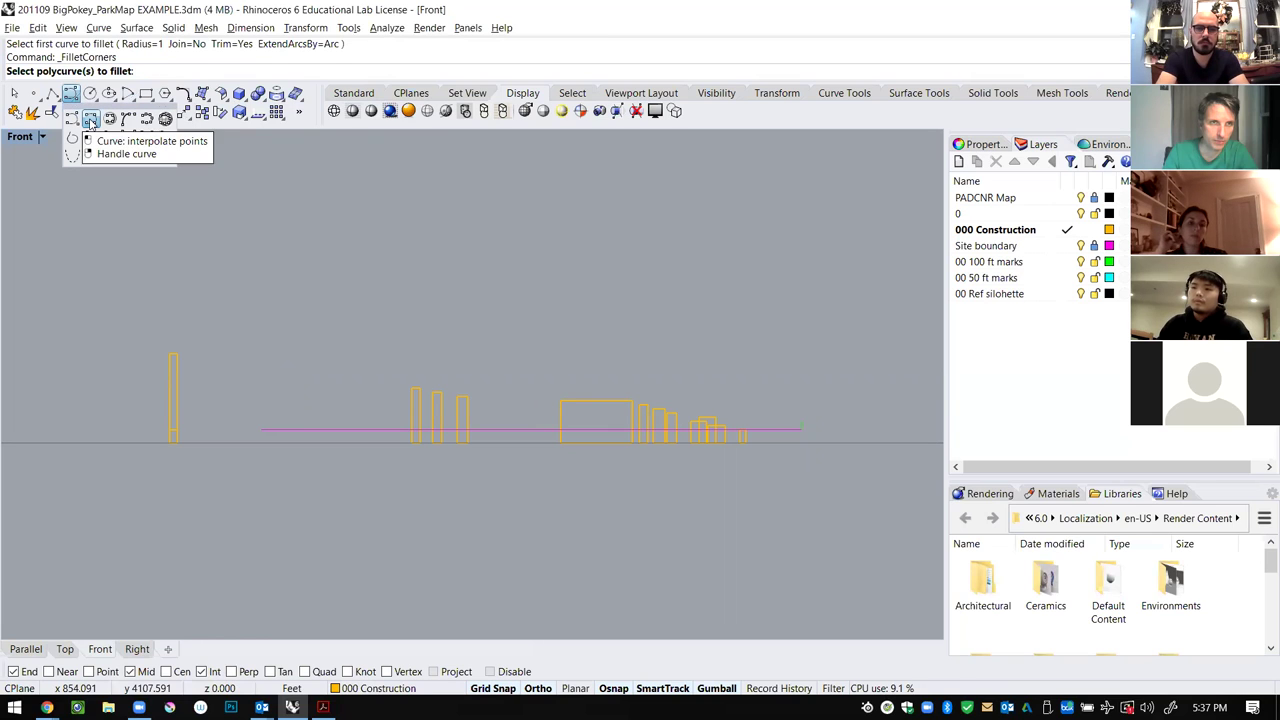
{"action": "left_click", "coordinate": [91, 120]}
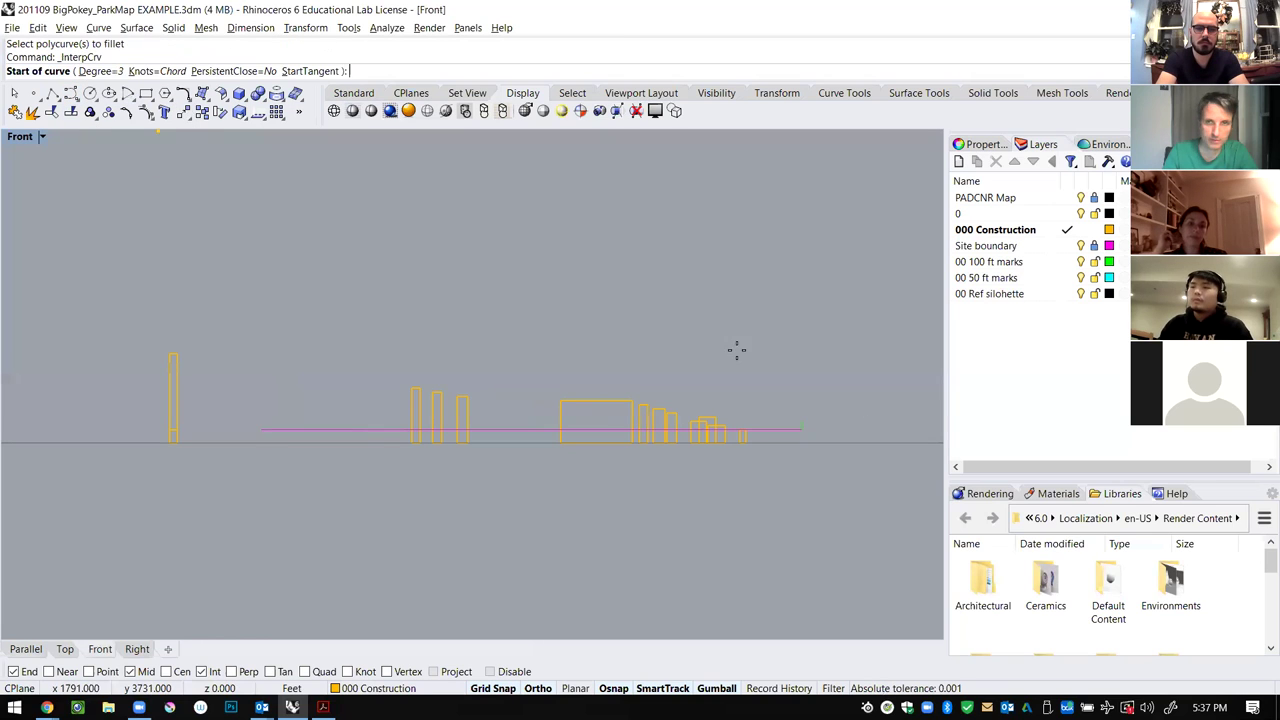
{"action": "left_click", "coordinate": [799, 430]}
{"action": "scroll", "coordinate": [740, 440], "scroll_direction": "up", "scroll_amount": 3}
{"action": "left_click", "coordinate": [740, 448]}
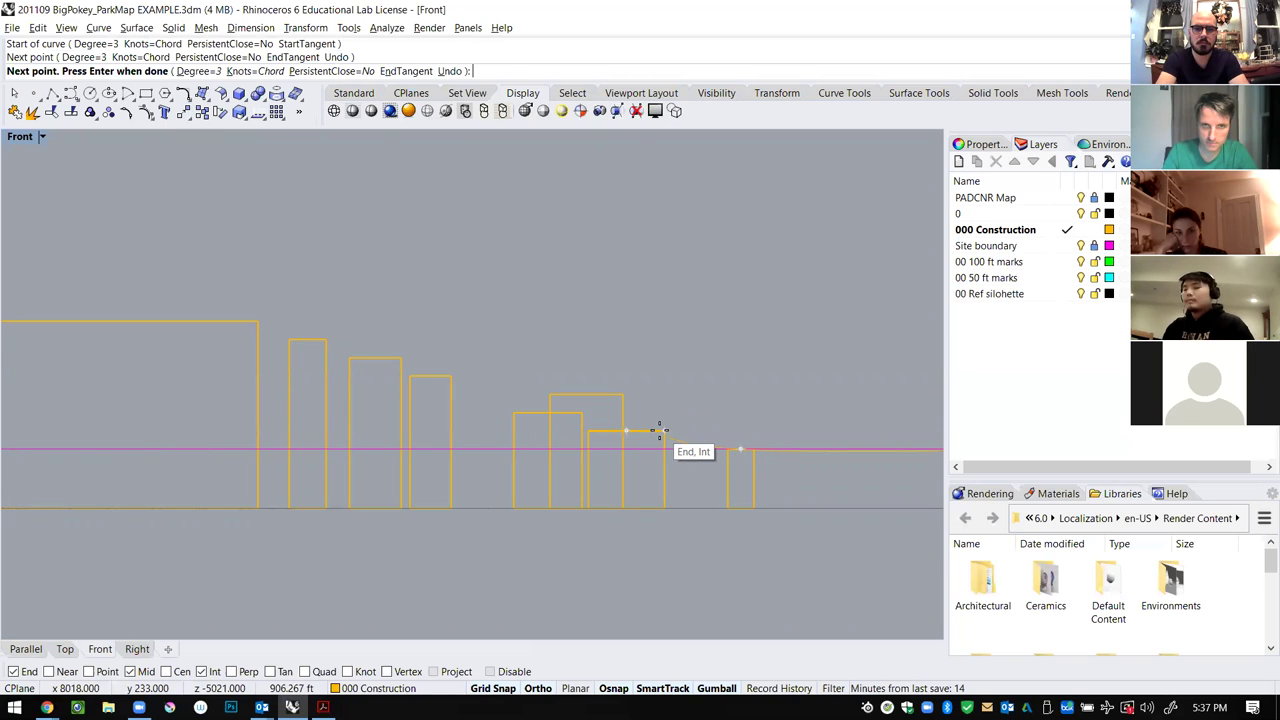
{"action": "left_click", "coordinate": [661, 433]}
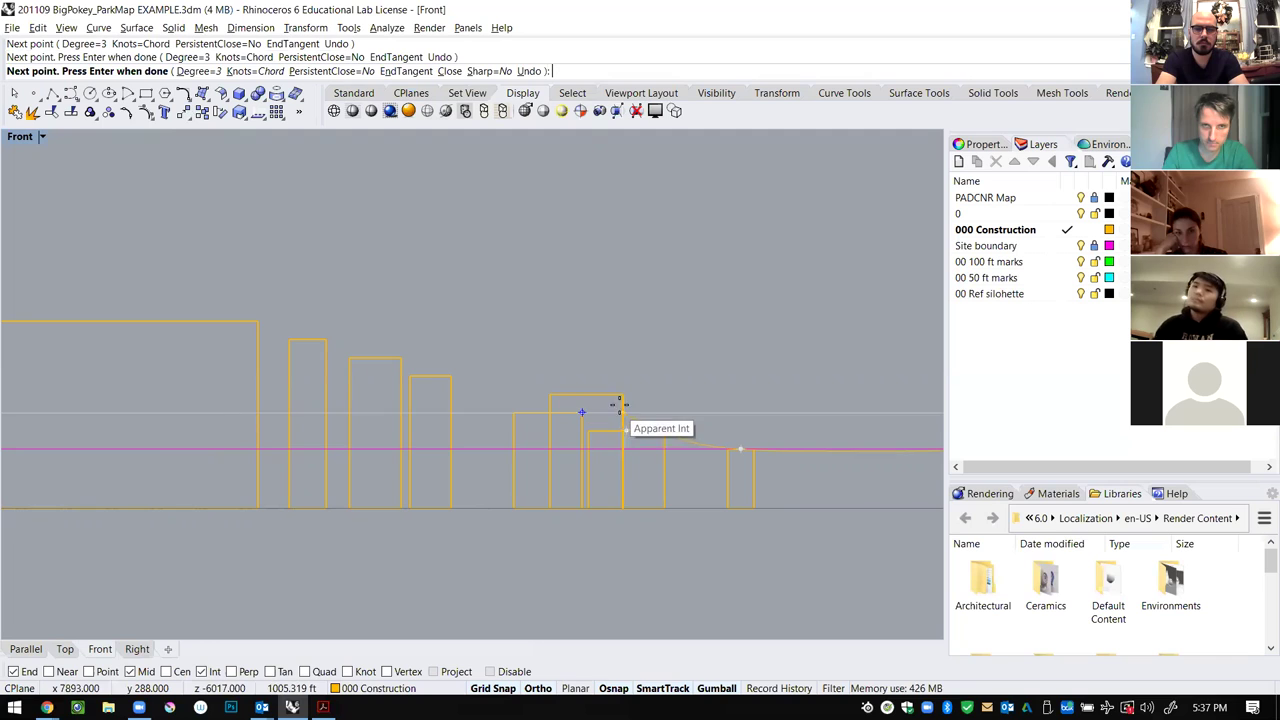
{"action": "left_click", "coordinate": [585, 413]}
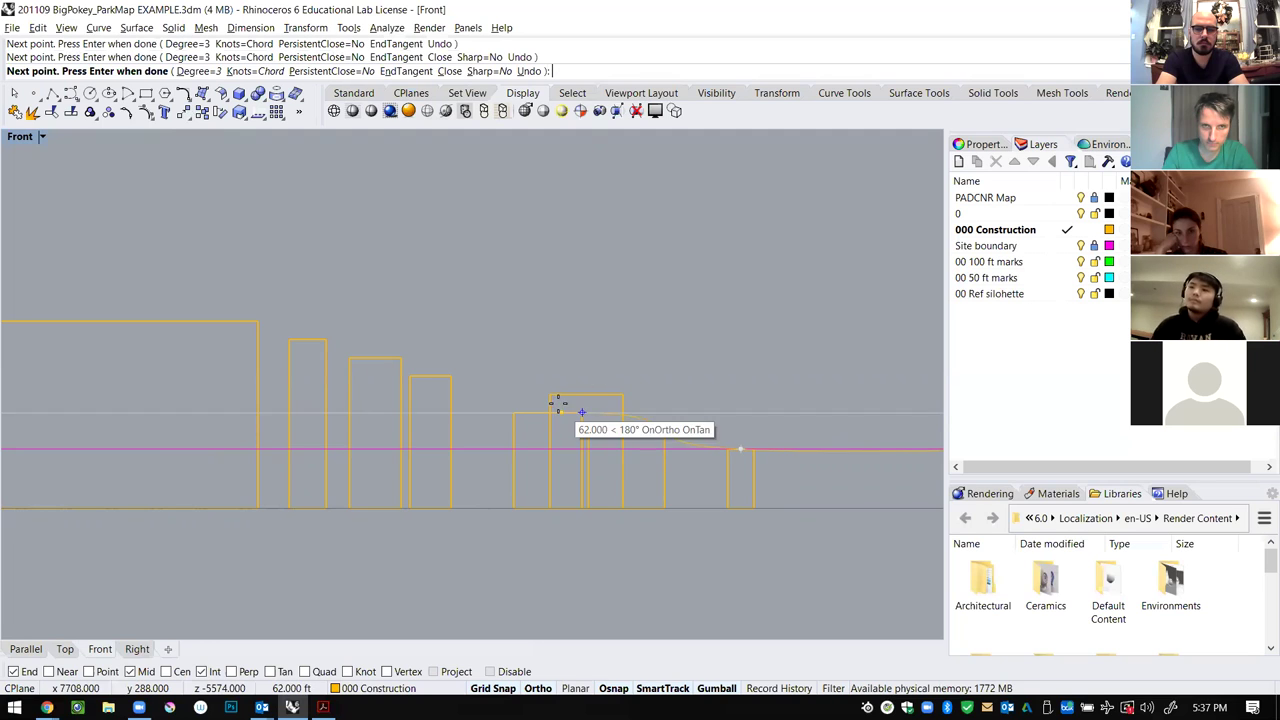
{"action": "left_click", "coordinate": [551, 397]}
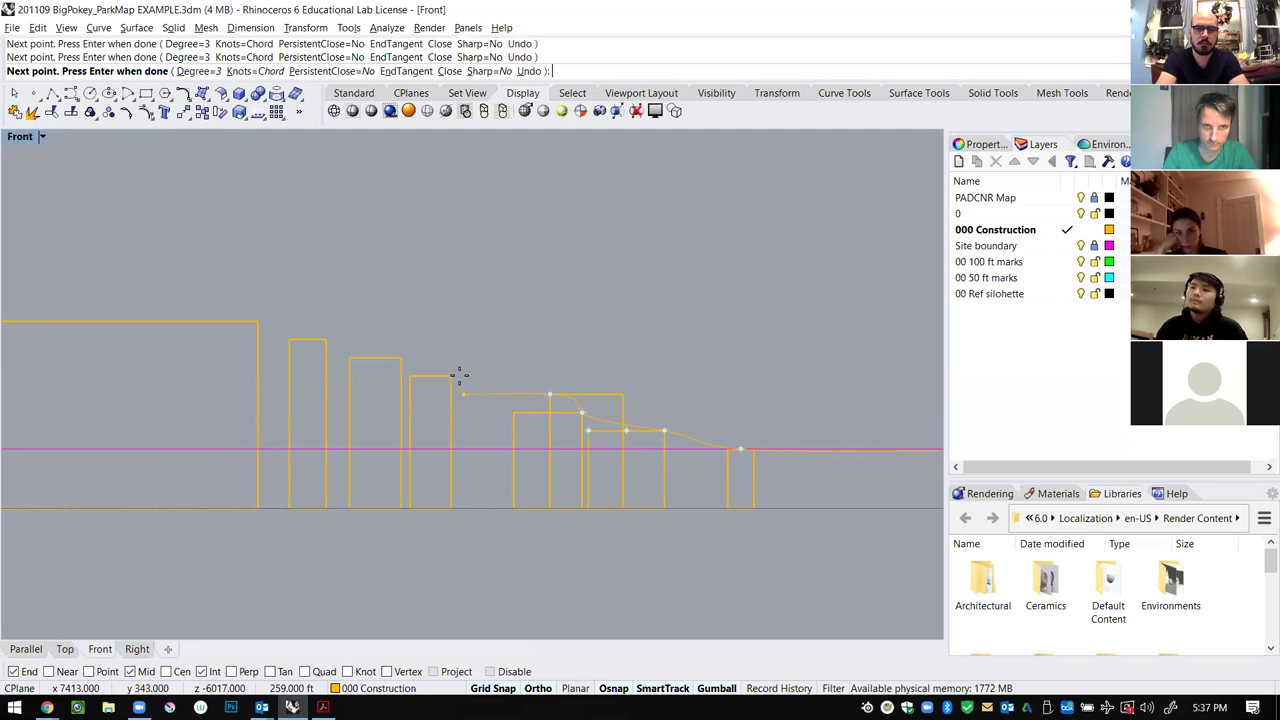
Continue the curve uphill through the top corners of the next narrow boxes, the wide box and the three boxes beyond it.
{"action": "left_click", "coordinate": [404, 358]}
{"action": "left_click", "coordinate": [325, 341]}
{"action": "scroll", "coordinate": [731, 275], "scroll_direction": "down", "scroll_amount": 3}
{"action": "scroll", "coordinate": [303, 294], "scroll_direction": "up", "scroll_amount": 2}
{"action": "scroll", "coordinate": [450, 290], "scroll_direction": "down", "scroll_amount": 1}
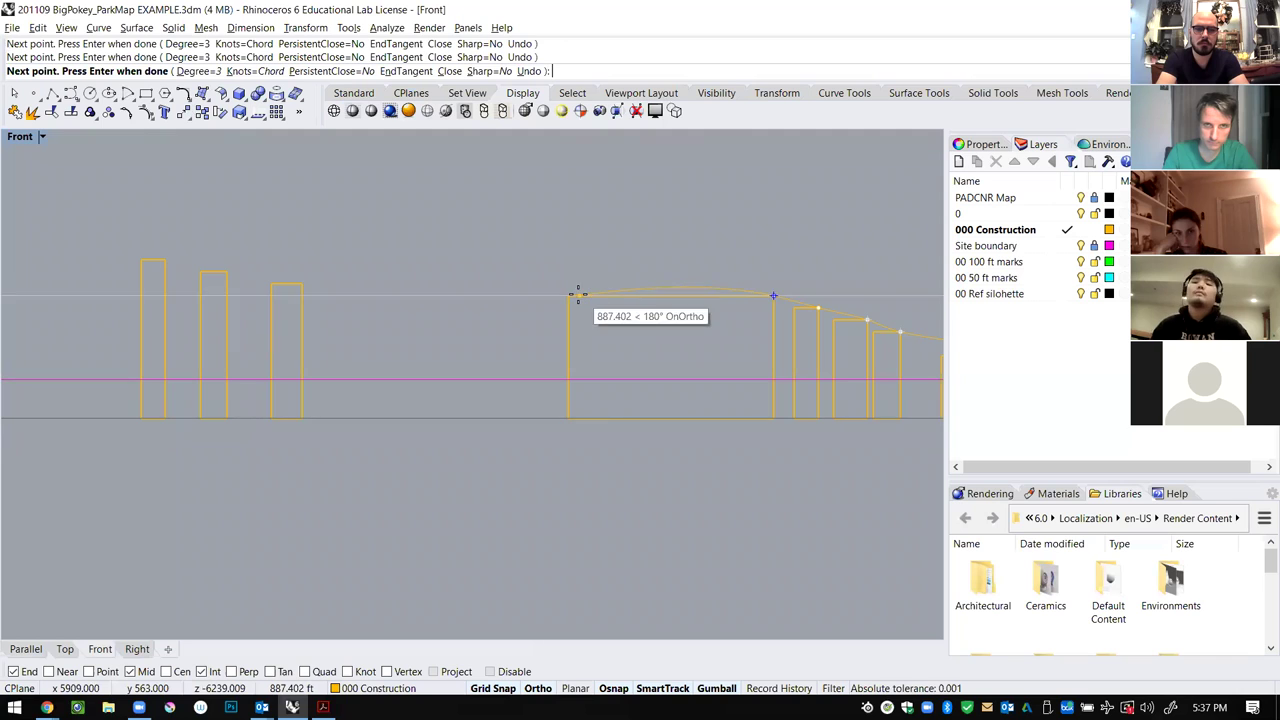
{"action": "left_click", "coordinate": [575, 294]}
{"action": "left_click", "coordinate": [303, 284]}
{"action": "left_click", "coordinate": [223, 269]}
{"action": "left_click", "coordinate": [166, 259]}
Carry the curve level with the top of the tall summit box, end it just past the box, and finish the curve.
{"action": "scroll", "coordinate": [640, 298], "scroll_direction": "down", "scroll_amount": 10}
{"action": "scroll", "coordinate": [256, 266], "scroll_direction": "up", "scroll_amount": 6}
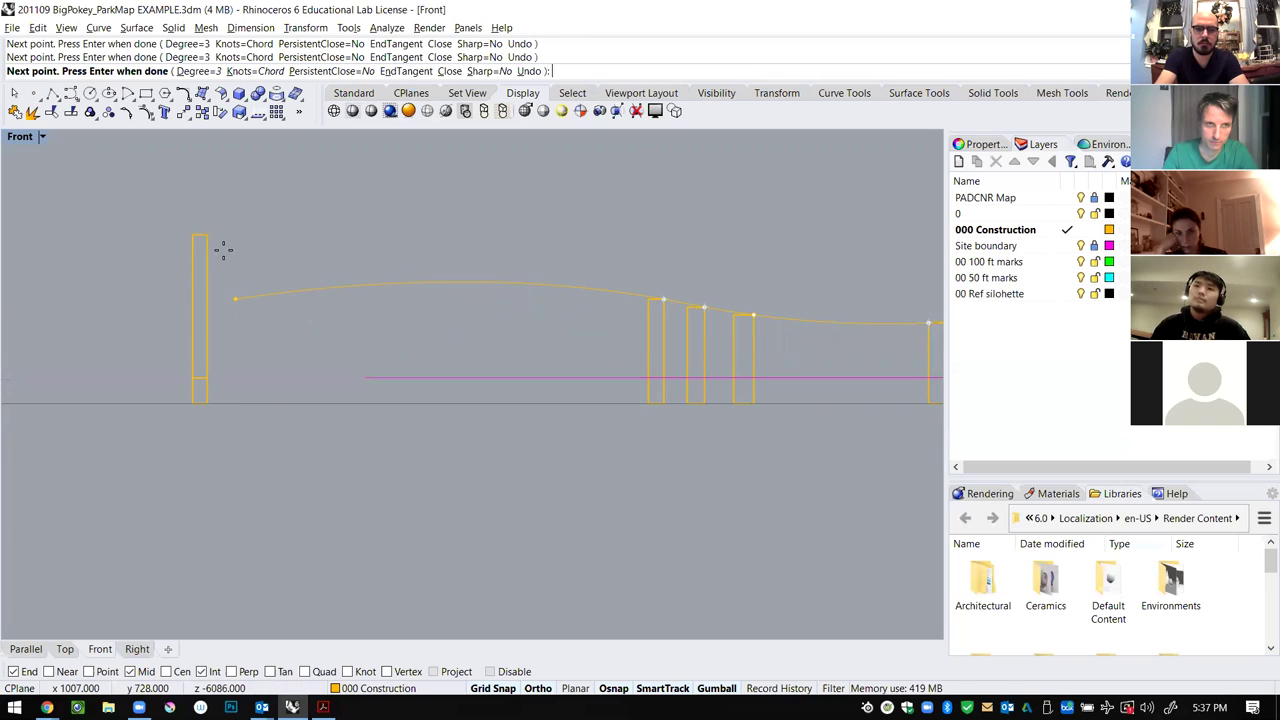
{"action": "left_click", "coordinate": [26, 256]}
{"action": "scroll", "coordinate": [406, 280], "scroll_direction": "down", "scroll_amount": 2}
{"action": "scroll", "coordinate": [565, 264], "scroll_direction": "down", "scroll_amount": 3}
{"action": "key", "text": "Return"}
Move the interpolated curve to the 00 Ref silohette layer with ChangeLayer, and deselect it.
{"action": "scroll", "coordinate": [586, 263], "scroll_direction": "up", "scroll_amount": 6}
{"action": "left_click", "coordinate": [555, 289]}
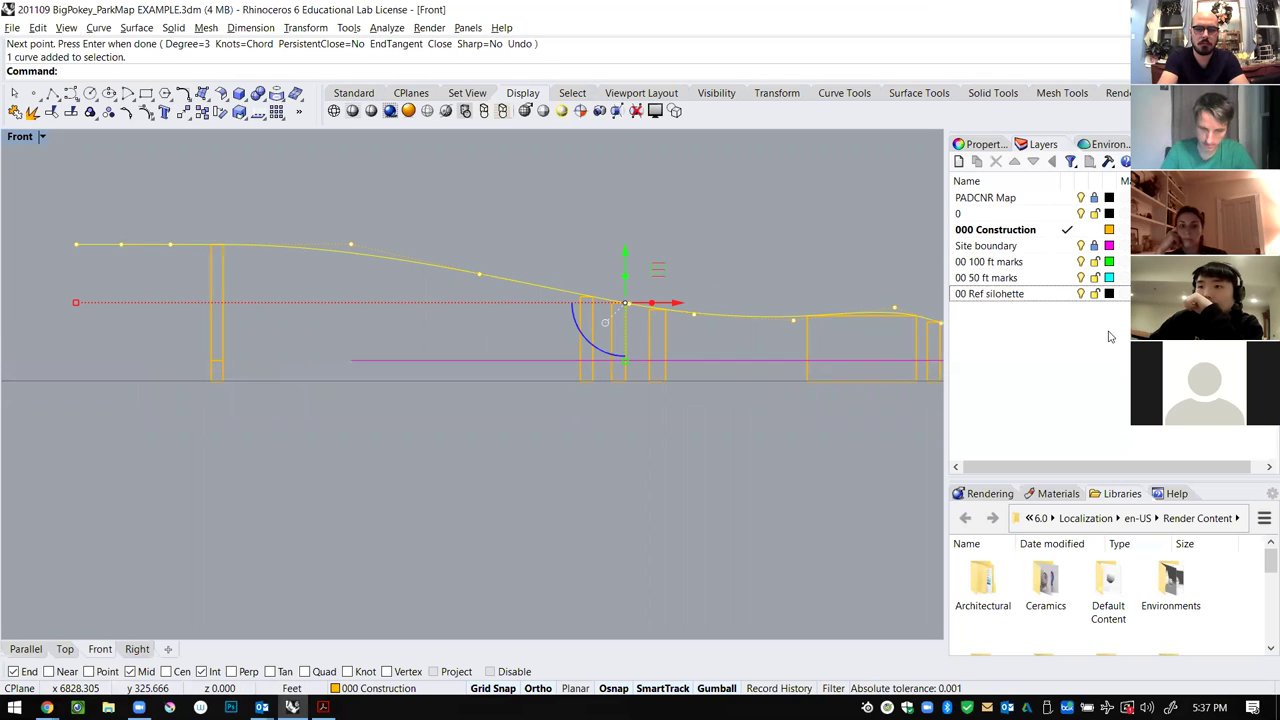
{"action": "type", "text": "ChangeLayer"}
{"action": "key", "text": "Return"}
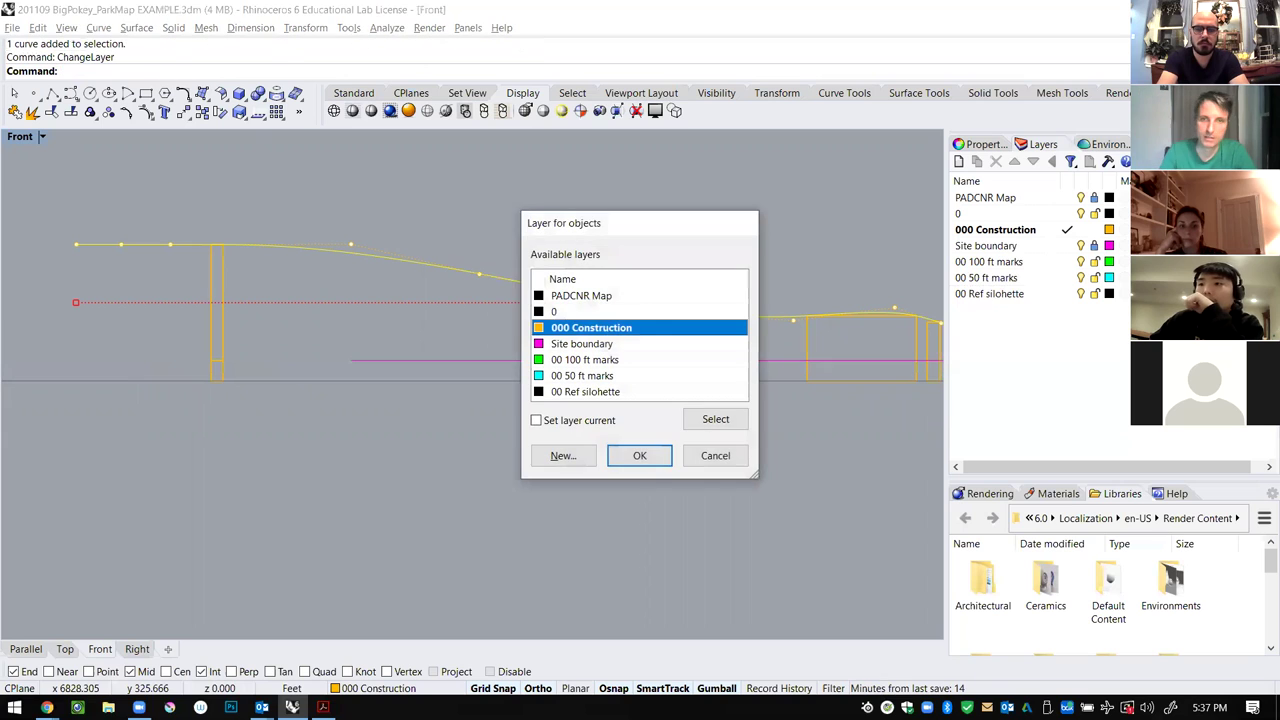
{"action": "left_click", "coordinate": [632, 391]}
{"action": "left_click", "coordinate": [637, 457]}
{"action": "left_click", "coordinate": [617, 167]}
Examine how the silhouette curve follows the box tops along the whole mountain profile.
{"action": "scroll", "coordinate": [617, 167], "scroll_direction": "down", "scroll_amount": 3}
{"action": "scroll", "coordinate": [412, 348], "scroll_direction": "down", "scroll_amount": 2}
{"action": "scroll", "coordinate": [412, 350], "scroll_direction": "up", "scroll_amount": 4}
{"action": "scroll", "coordinate": [740, 415], "scroll_direction": "down", "scroll_amount": 1}
{"action": "scroll", "coordinate": [745, 455], "scroll_direction": "up", "scroll_amount": 2}
{"action": "scroll", "coordinate": [732, 478], "scroll_direction": "up", "scroll_amount": 1}
{"action": "scroll", "coordinate": [854, 437], "scroll_direction": "down", "scroll_amount": 1}
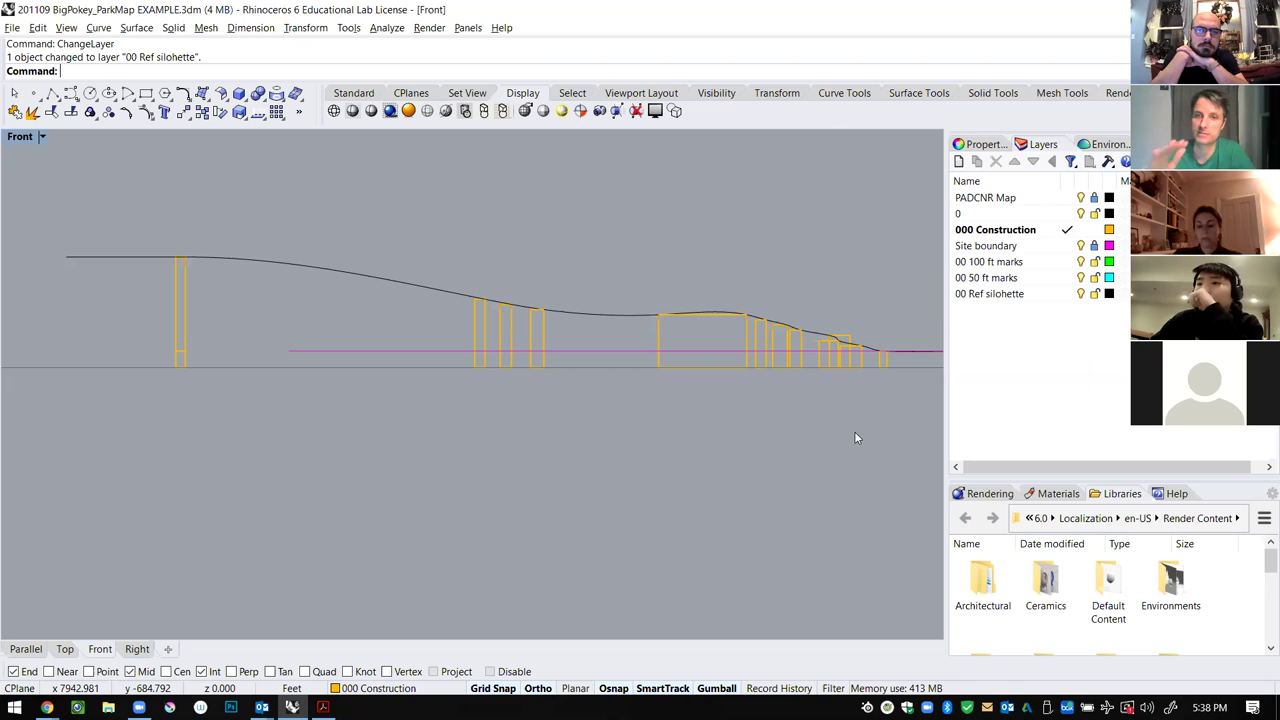
{"action": "scroll", "coordinate": [678, 328], "scroll_direction": "down", "scroll_amount": 2}
{"action": "scroll", "coordinate": [932, 356], "scroll_direction": "up", "scroll_amount": 4}
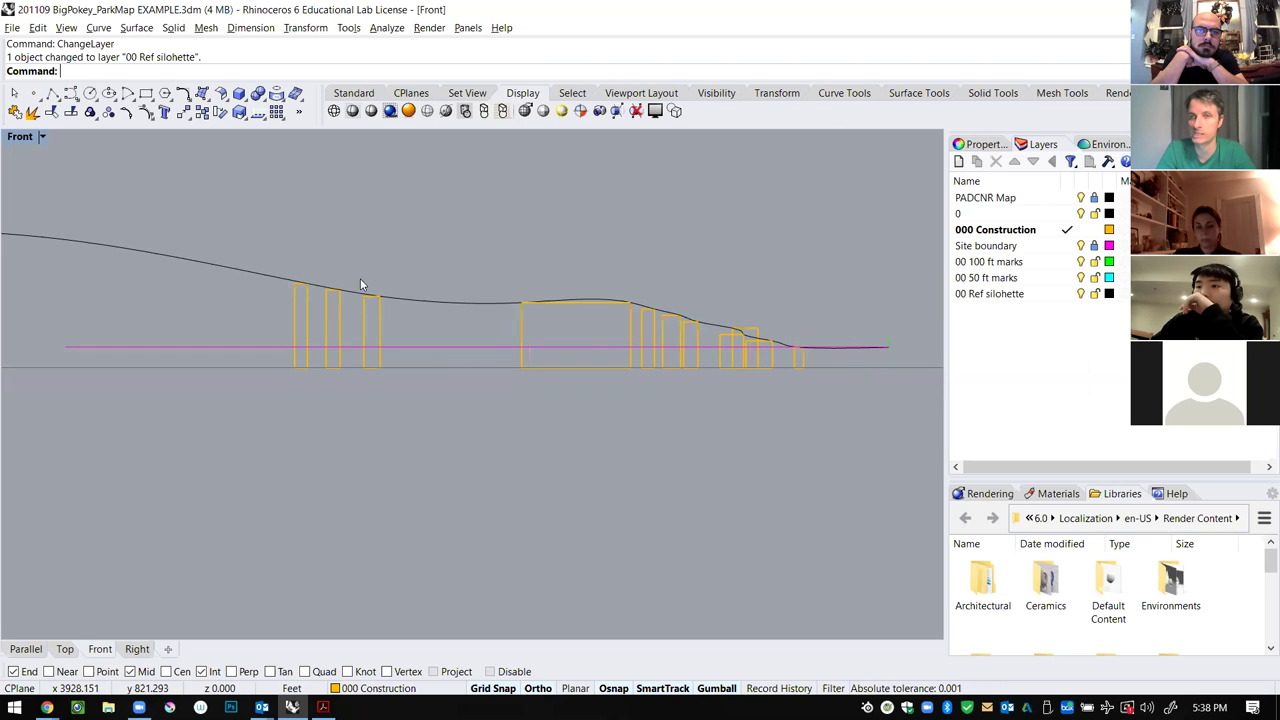
Set the 00 Ref silohette layer's colour to purple (RGB 171, 0, 255).
{"action": "left_click", "coordinate": [1108, 294]}
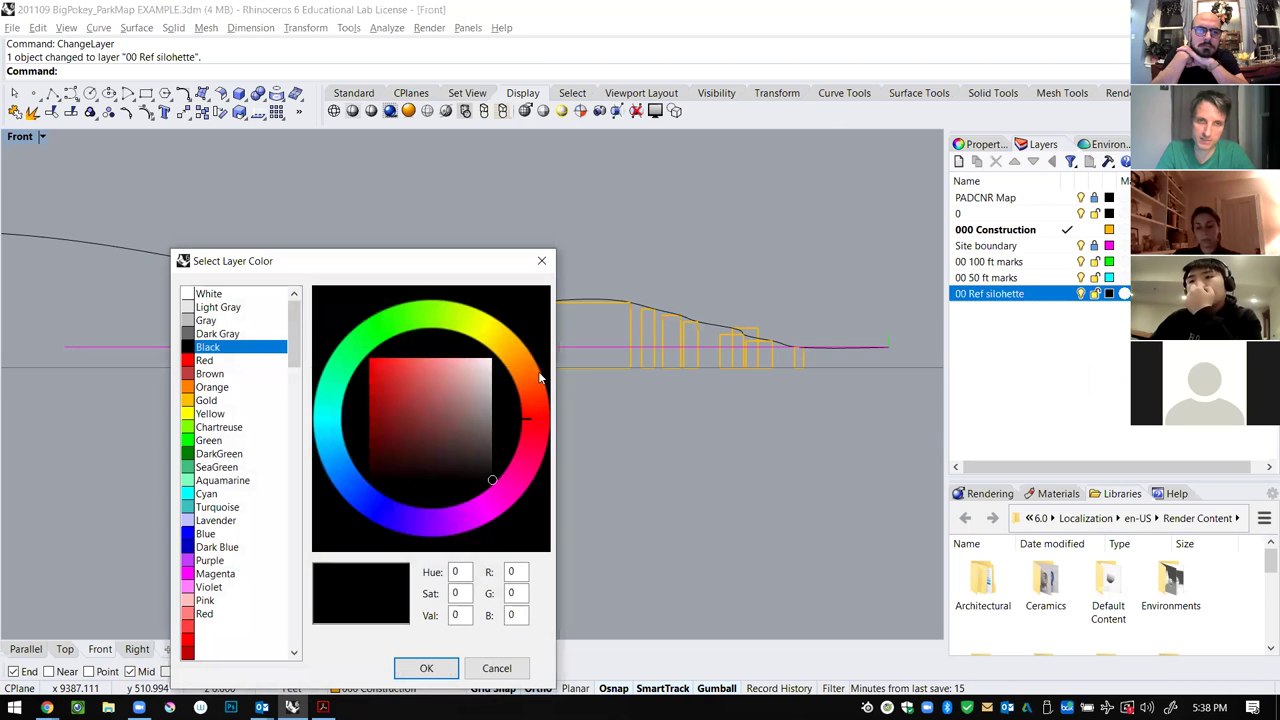
{"action": "left_click_drag", "start_coordinate": [399, 517], "coordinate": [451, 532]}
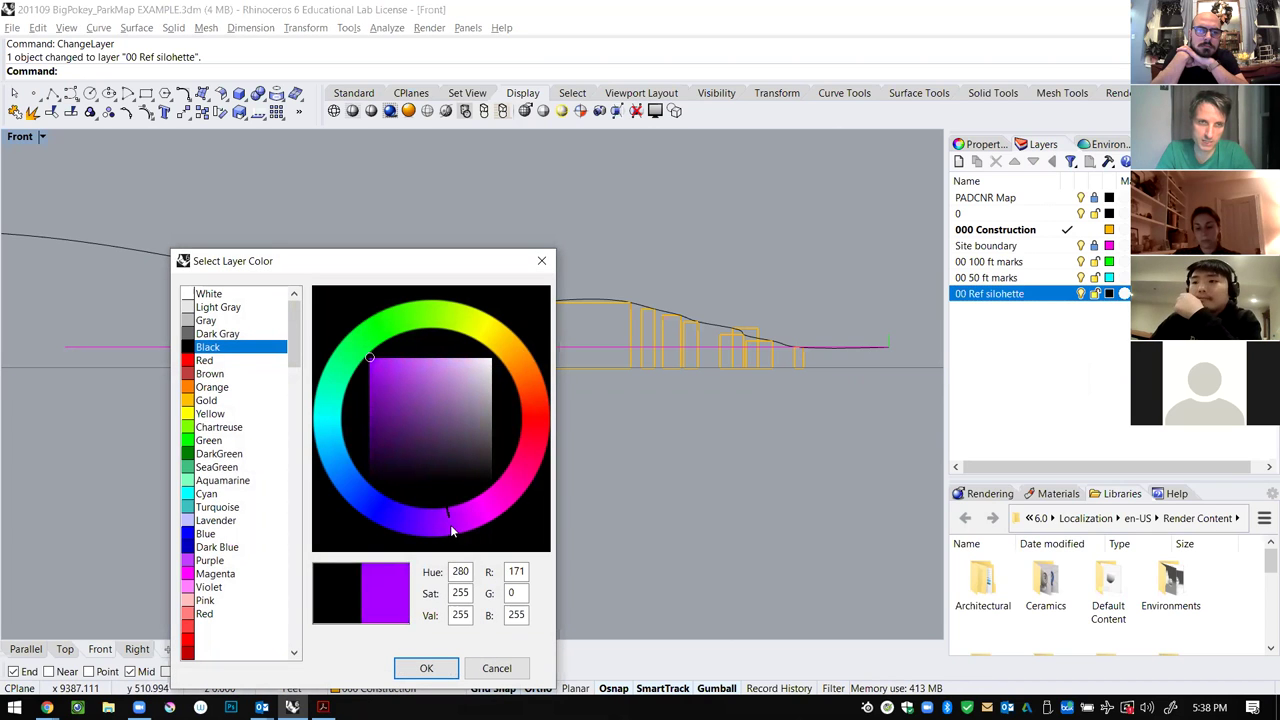
{"action": "left_click", "coordinate": [426, 669]}
{"action": "scroll", "coordinate": [689, 286], "scroll_direction": "down", "scroll_amount": 4}
{"action": "scroll", "coordinate": [648, 240], "scroll_direction": "up", "scroll_amount": 3}
{"action": "scroll", "coordinate": [702, 218], "scroll_direction": "down", "scroll_amount": 2}
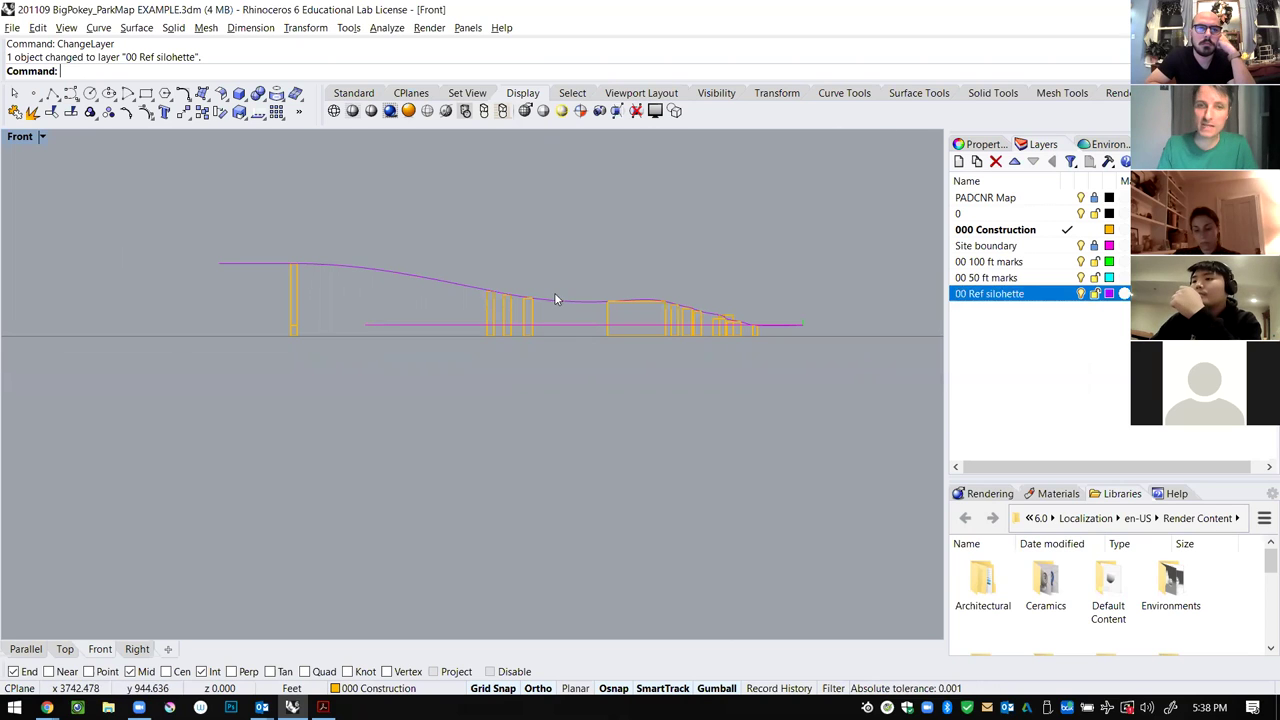
Maximize the Parallel viewport and examine the silhouette curve's path over the park map from several angles.
{"action": "double_click", "coordinate": [19, 139]}
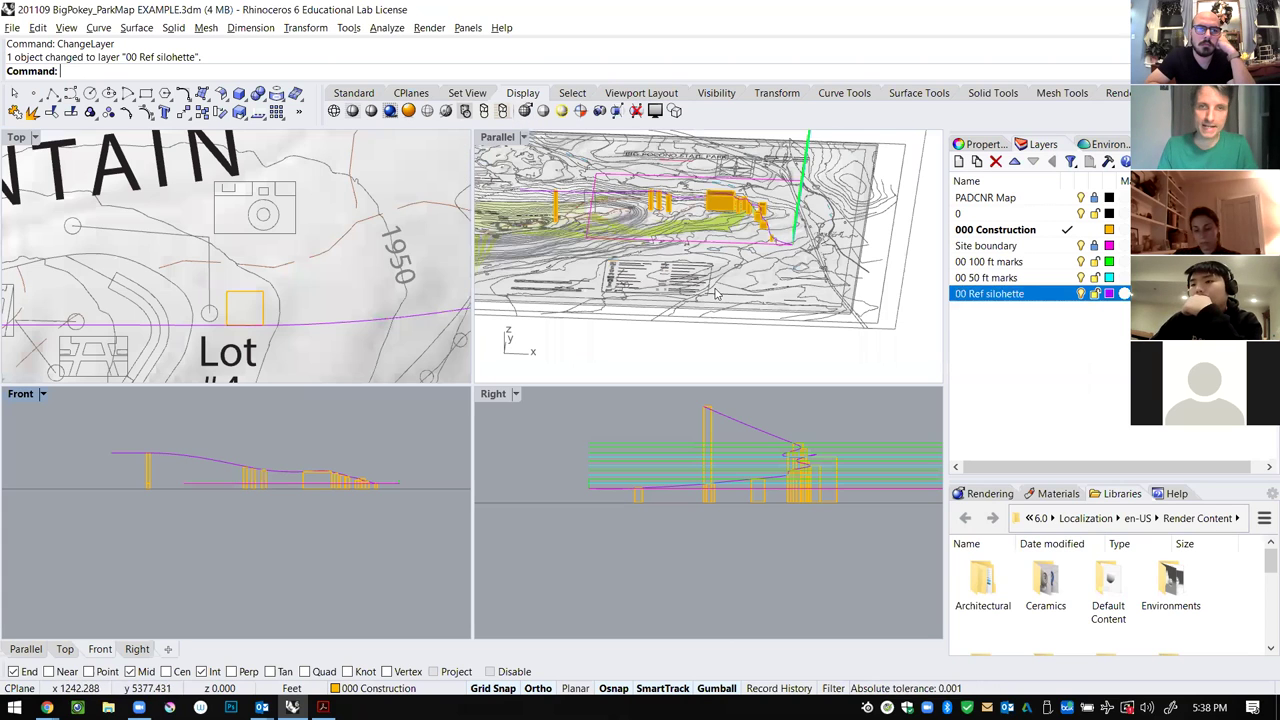
{"action": "double_click", "coordinate": [497, 137]}
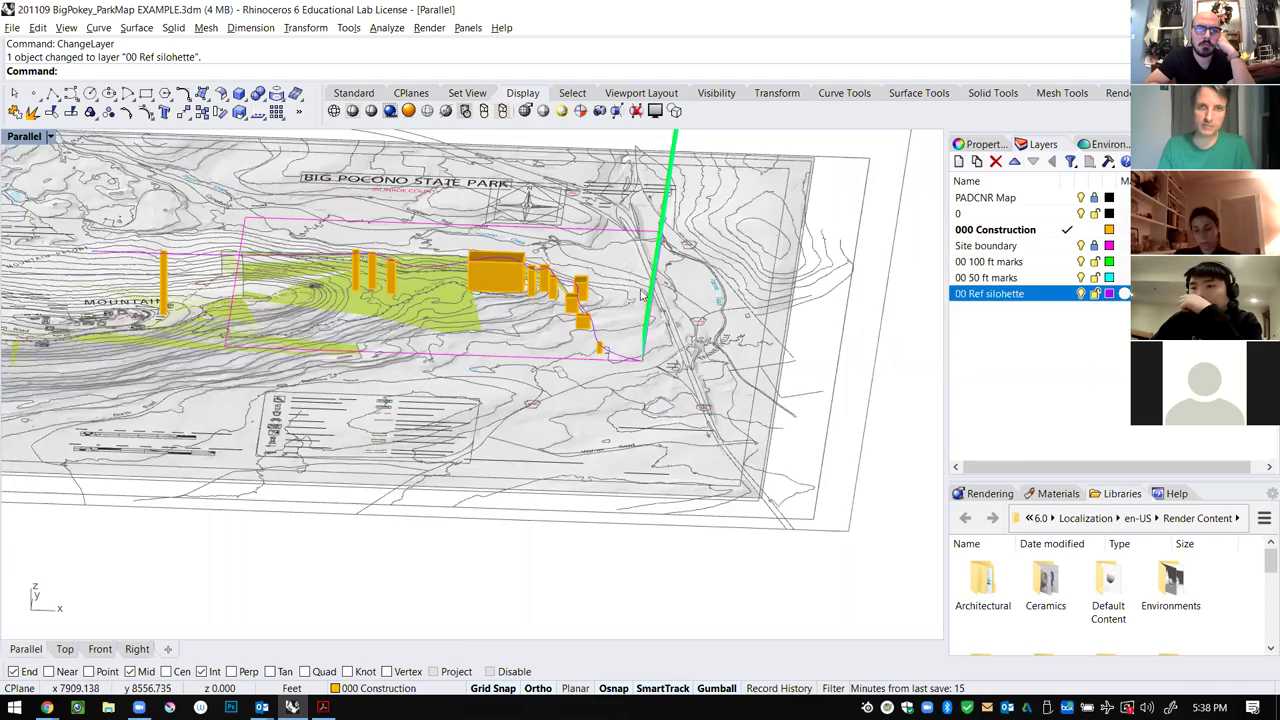
{"action": "scroll", "coordinate": [680, 310], "scroll_direction": "down", "scroll_amount": 4}
{"action": "right_click_drag", "start_coordinate": [786, 318], "coordinate": [554, 330]}
{"action": "right_click_drag", "start_coordinate": [560, 200], "coordinate": [657, 343]}
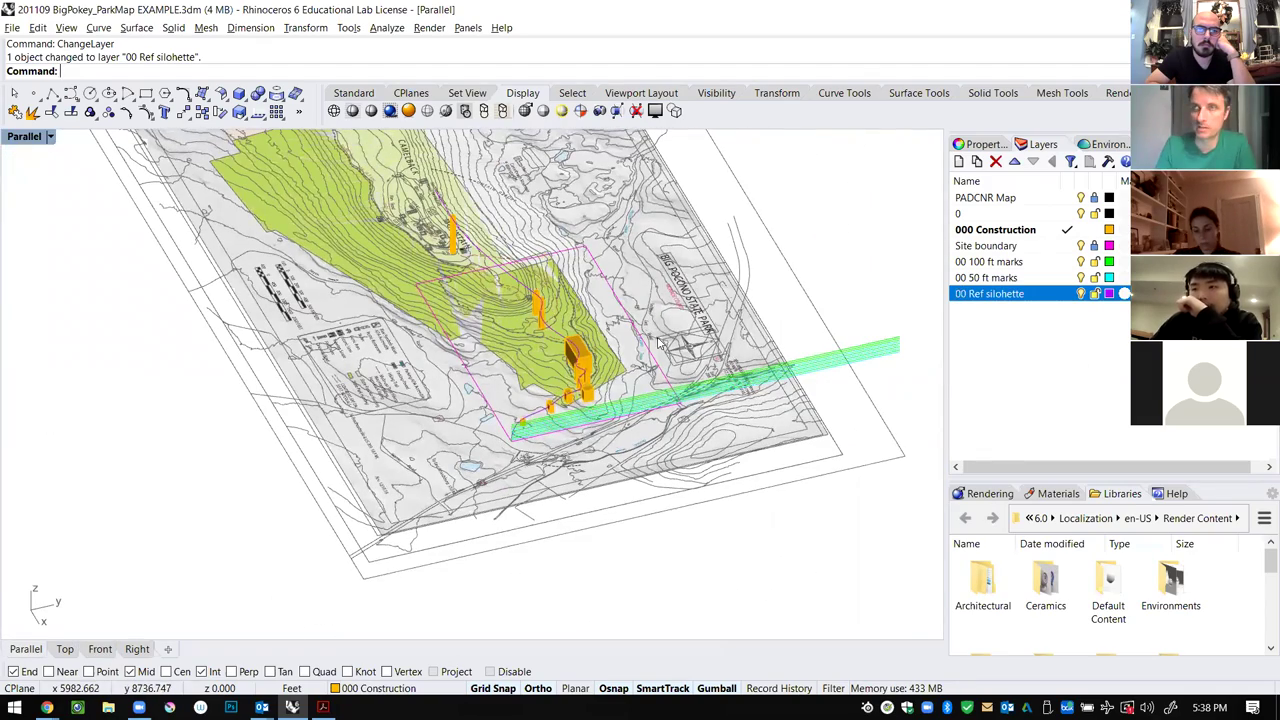
{"action": "right_click_drag", "start_coordinate": [577, 345], "coordinate": [650, 370]}
{"action": "right_click_drag", "start_coordinate": [712, 392], "coordinate": [714, 410]}
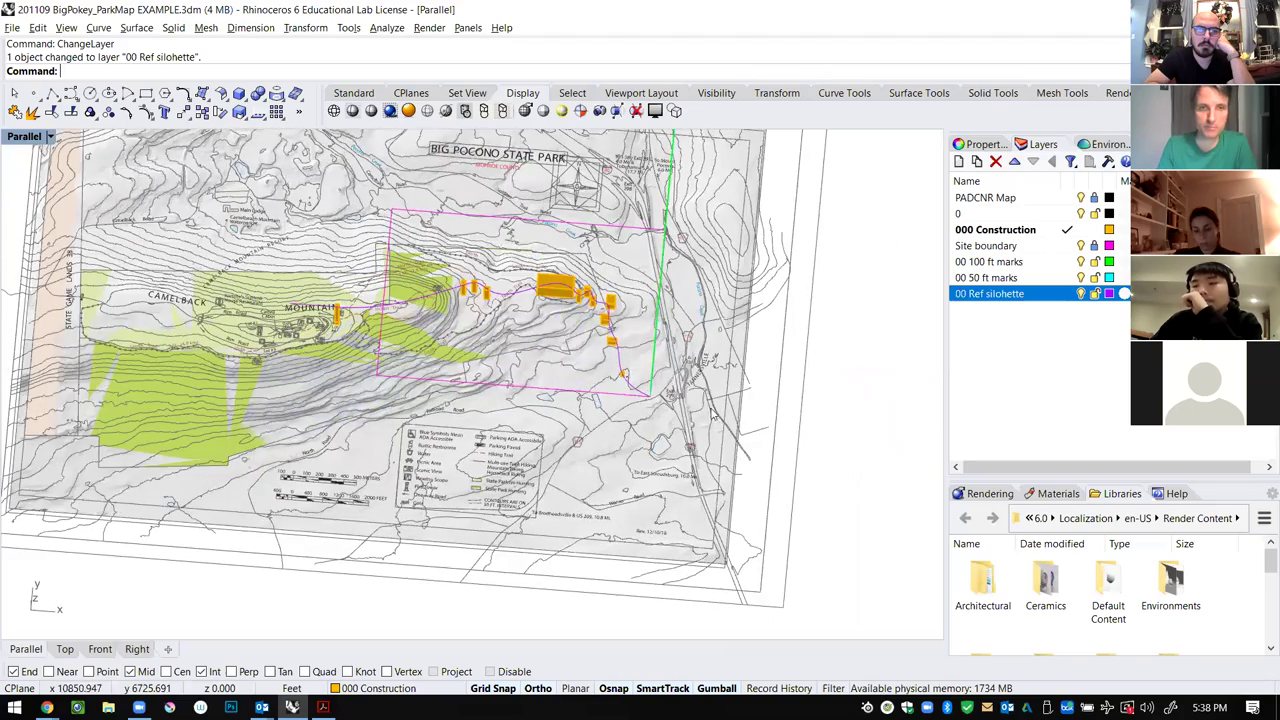
{"action": "right_click_drag", "start_coordinate": [603, 421], "coordinate": [640, 434]}
{"action": "scroll", "coordinate": [646, 440], "scroll_direction": "down", "scroll_amount": 4}
{"action": "right_click_drag", "start_coordinate": [396, 376], "coordinate": [440, 376], "text": "shift"}
{"action": "scroll", "coordinate": [456, 375], "scroll_direction": "up", "scroll_amount": 2}
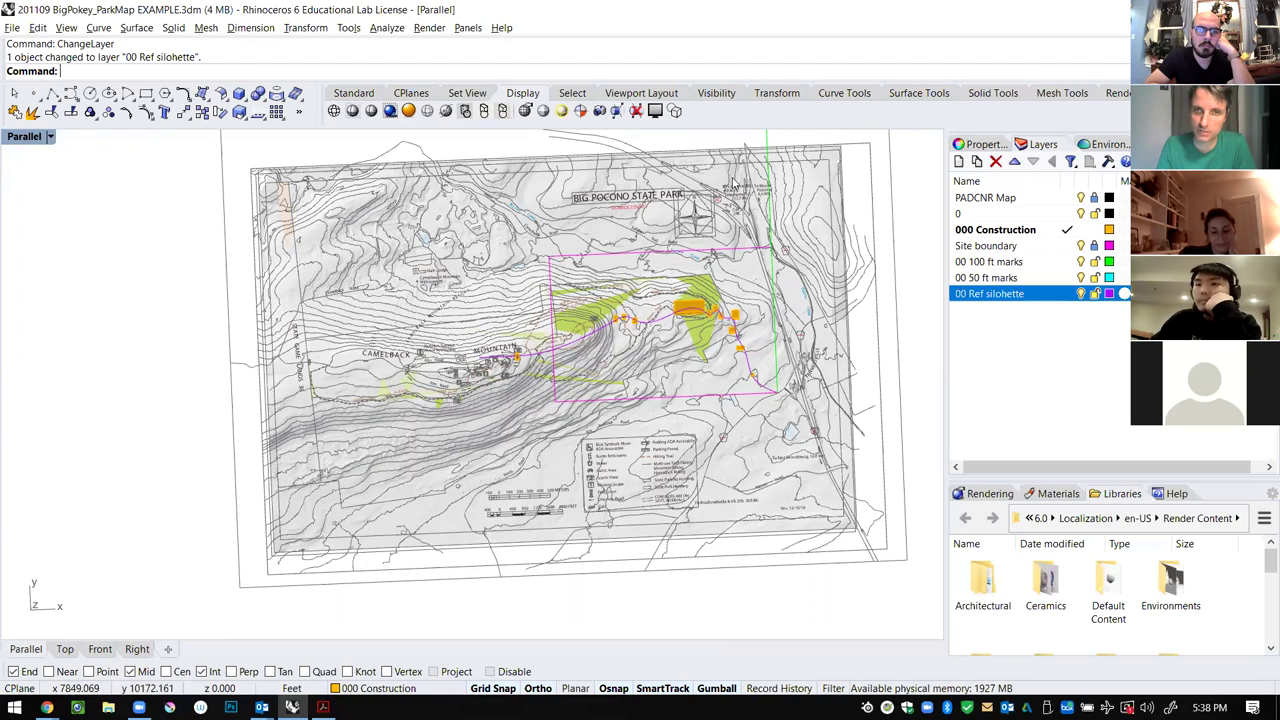
{"action": "right_click_drag", "start_coordinate": [795, 438], "coordinate": [760, 408]}
Add two new layers named 01 I 80 and 01 RIdge.
{"action": "right_click", "coordinate": [979, 346]}
{"action": "left_click", "coordinate": [1005, 355]}
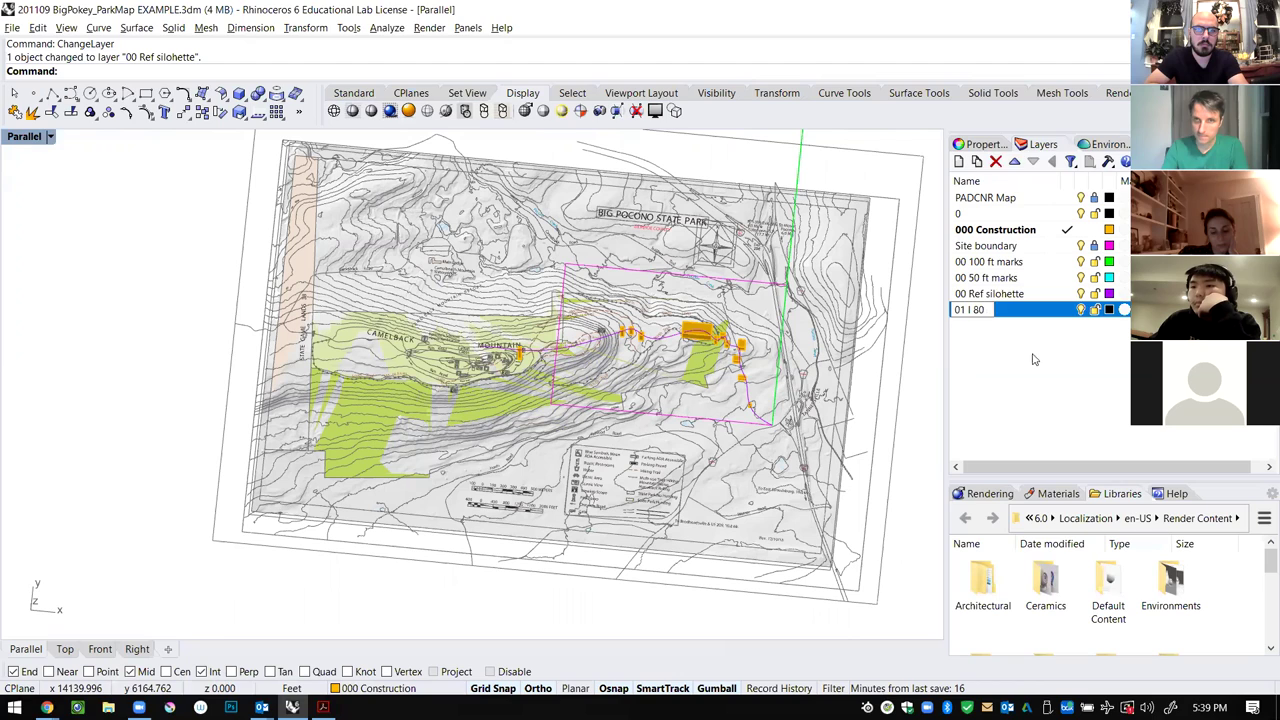
{"action": "key", "text": "Return"}
{"action": "right_click", "coordinate": [966, 348]}
{"action": "left_click", "coordinate": [988, 362]}
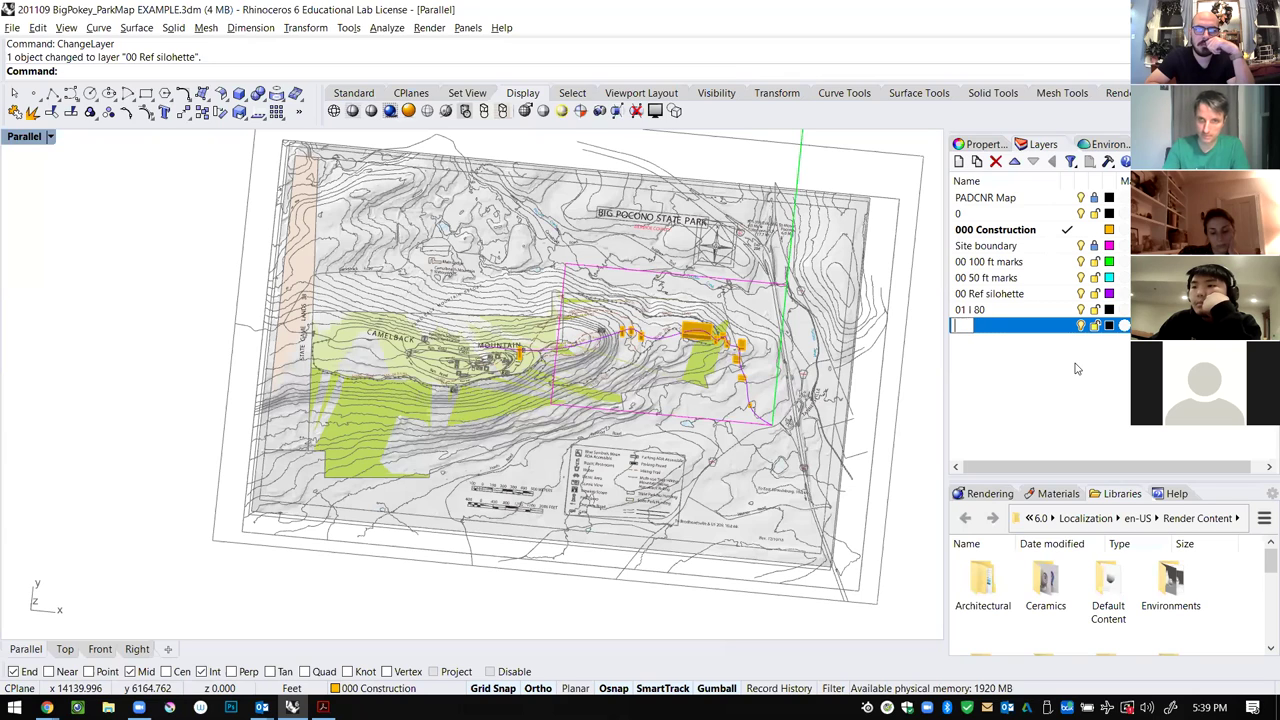
{"action": "type", "text": "01 R"}
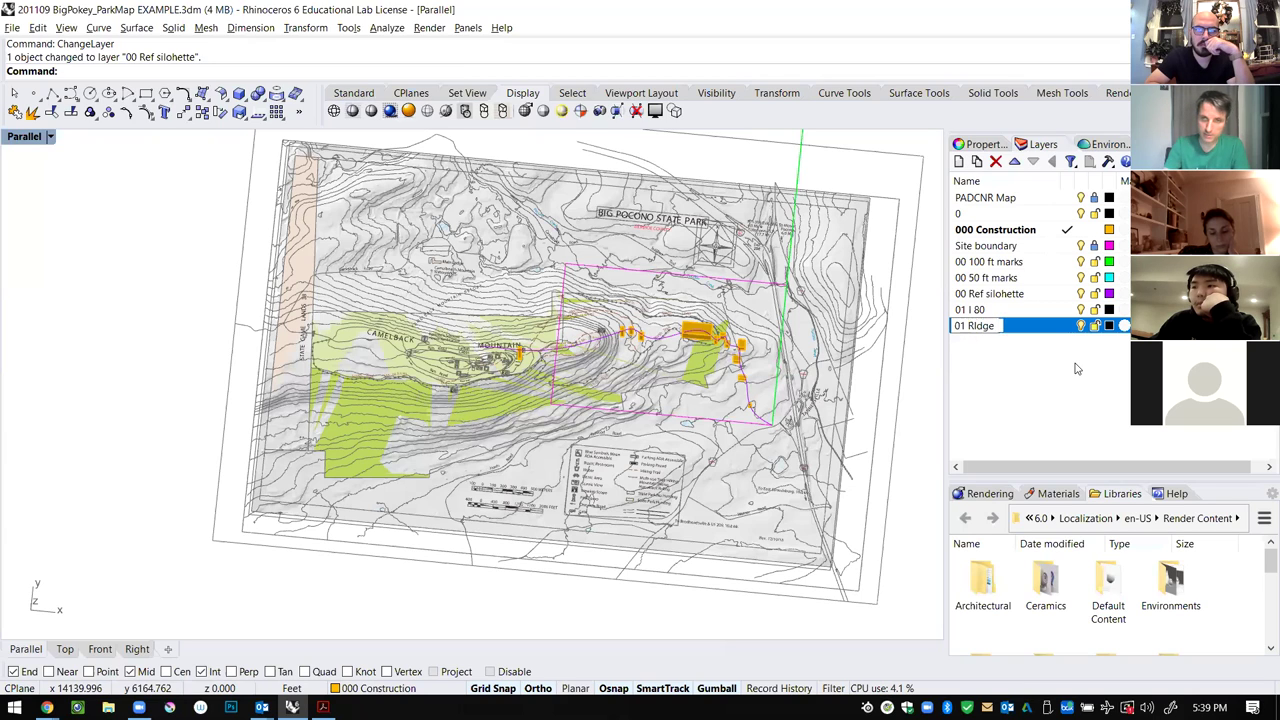
{"action": "type", "text": "idge"}
{"action": "key", "text": "Return"}
Add a new layer named 01 wetlands.
{"action": "right_click", "coordinate": [1002, 362]}
{"action": "left_click", "coordinate": [1010, 372]}
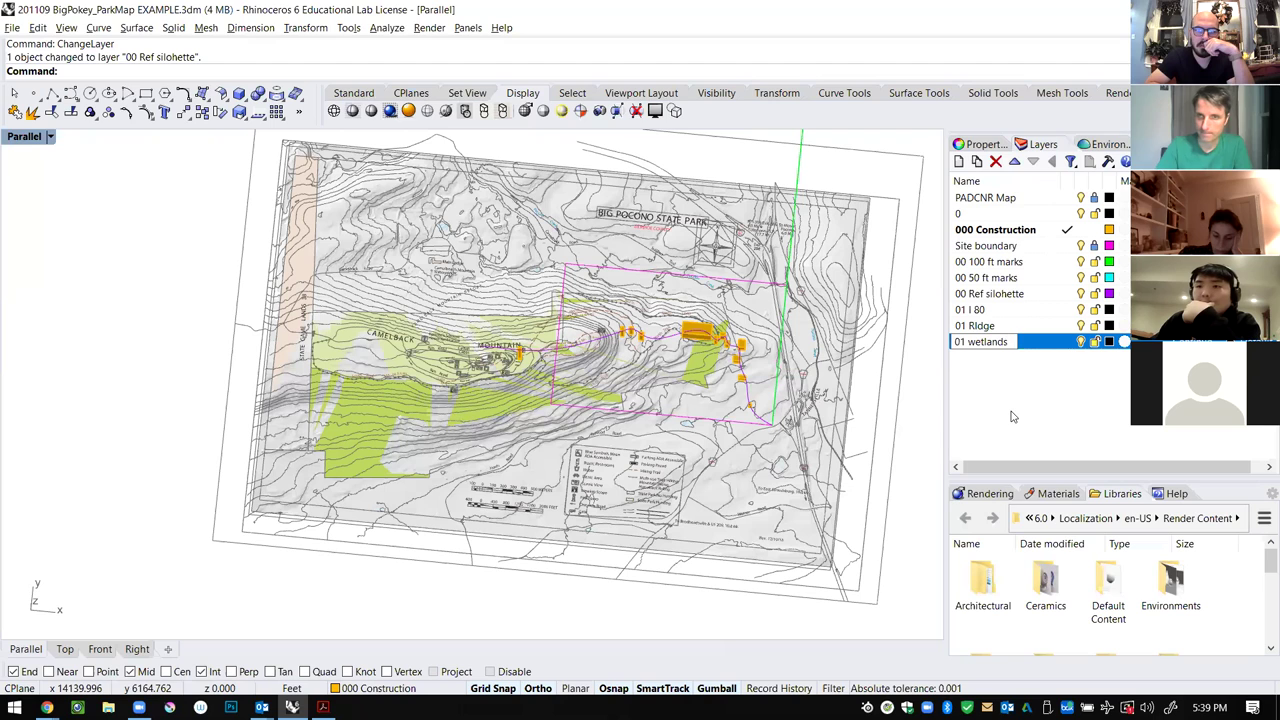
{"action": "key", "text": "Return"}
Set the 01 I 80 layer's colour to red (RGB 255, 0, 0).
{"action": "left_click", "coordinate": [1108, 309]}
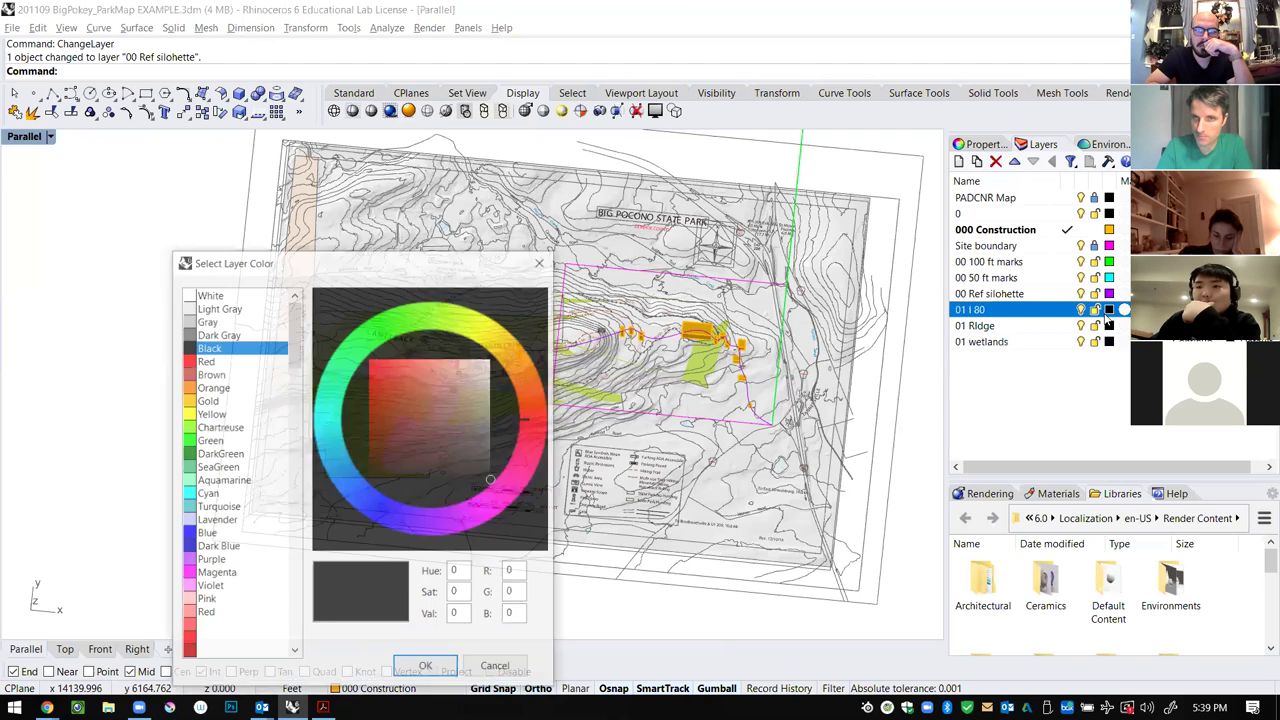
{"action": "left_click", "coordinate": [527, 425]}
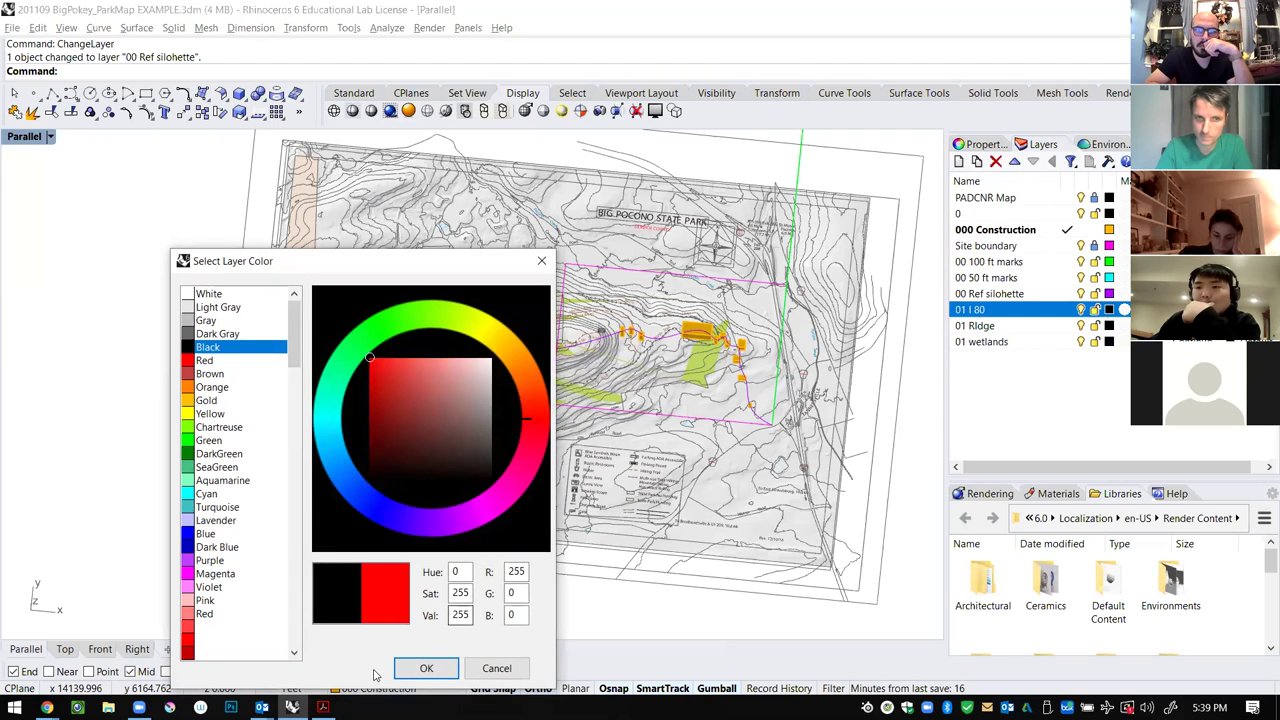
{"action": "key", "text": "Return"}
Make the 01 RIdge layer current and set its colour to purple (RGB 181, 0, 255).
{"action": "double_click", "coordinate": [1051, 326]}
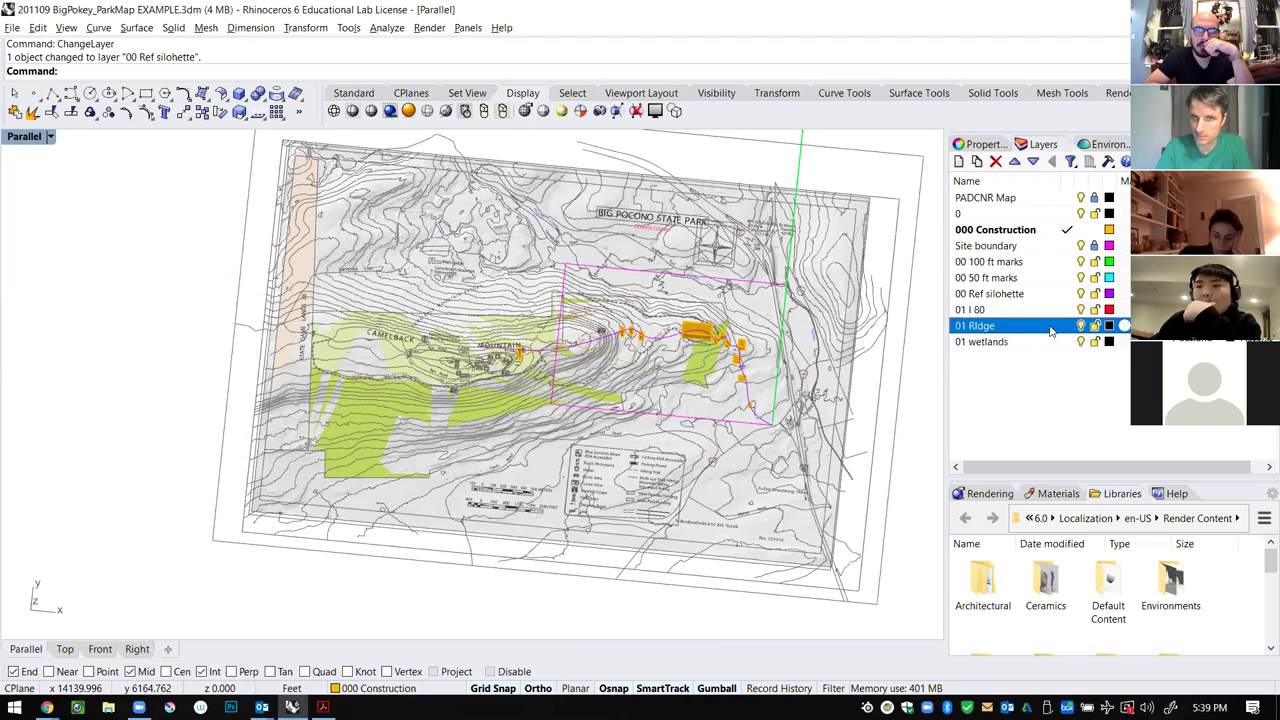
{"action": "left_click", "coordinate": [1108, 326]}
{"action": "left_click", "coordinate": [425, 520]}
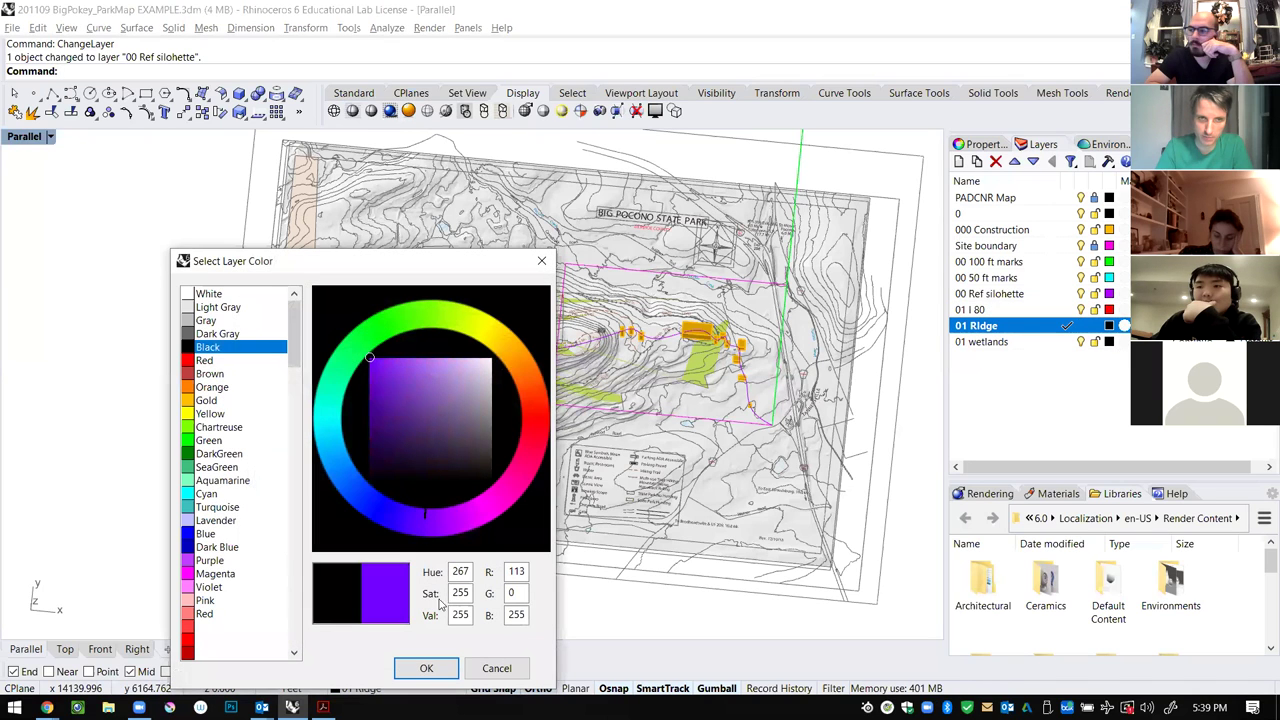
{"action": "left_click", "coordinate": [399, 516]}
{"action": "left_click_drag", "start_coordinate": [410, 528], "coordinate": [456, 524]}
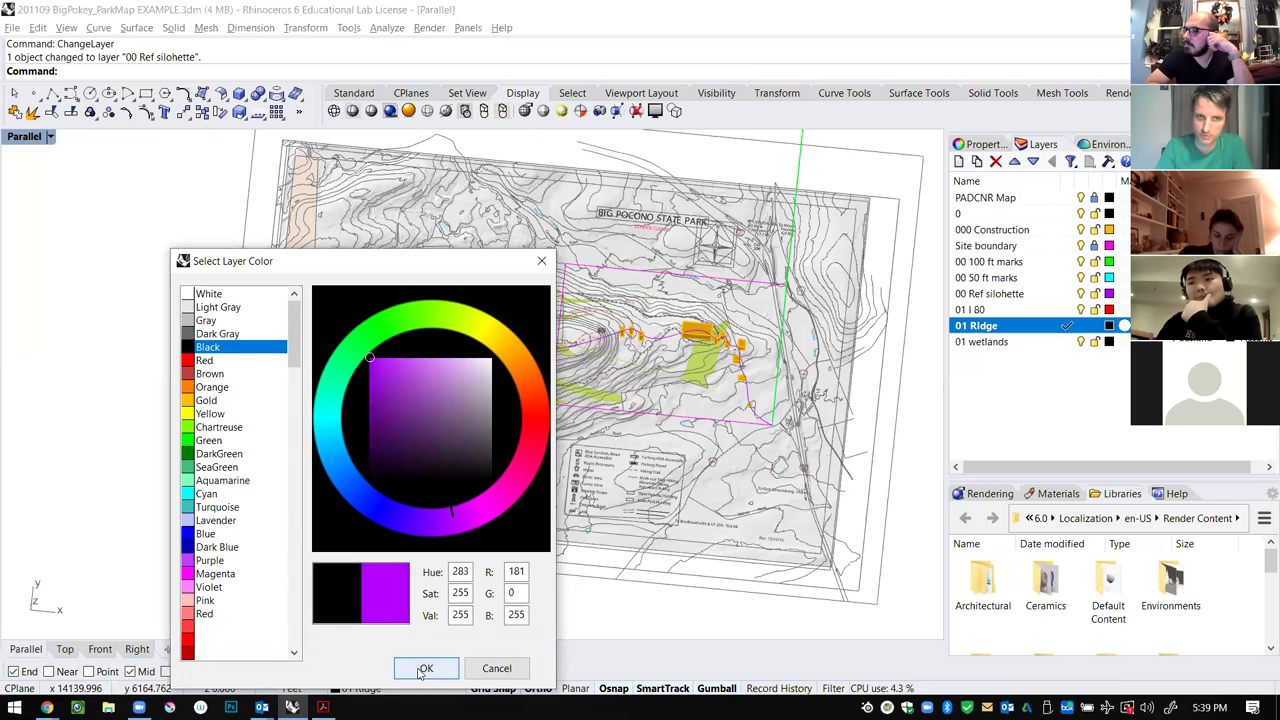
{"action": "left_click", "coordinate": [420, 670]}
Set the 01 wetlands layer's colour to blue (RGB 0, 104, 255).
{"action": "left_click", "coordinate": [1108, 341]}
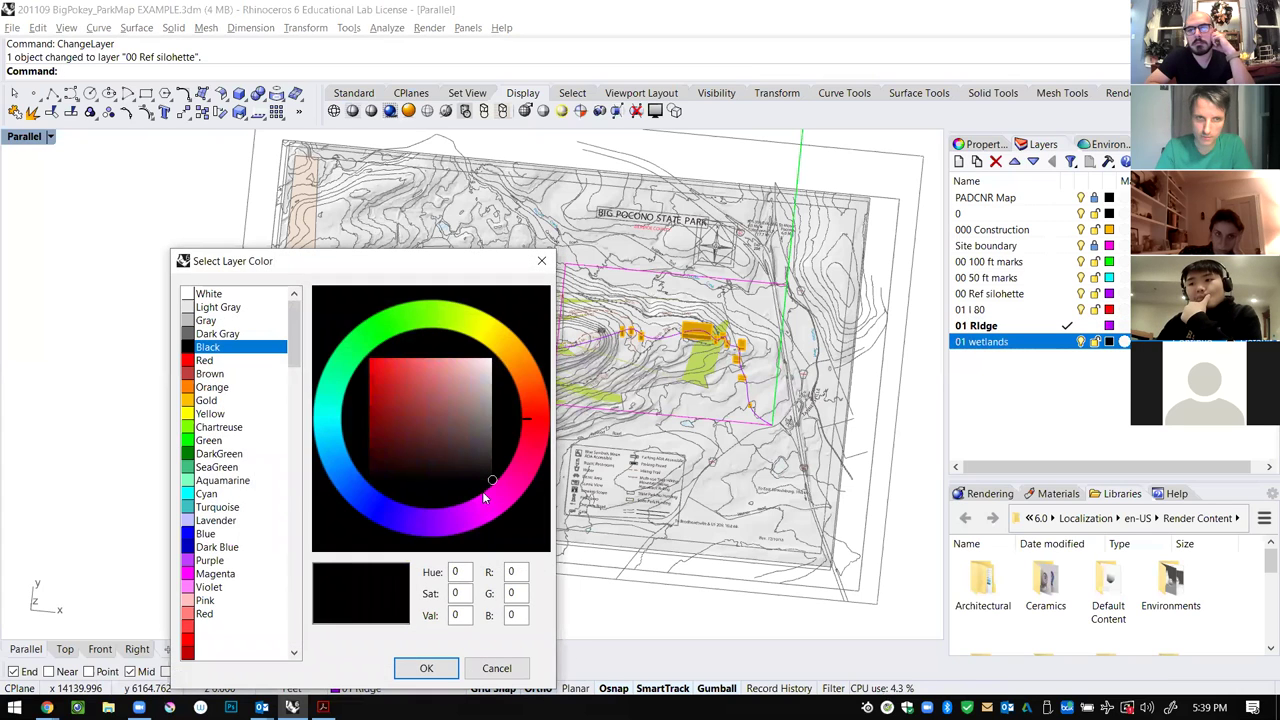
{"action": "left_click", "coordinate": [351, 478]}
{"action": "left_click", "coordinate": [370, 358]}
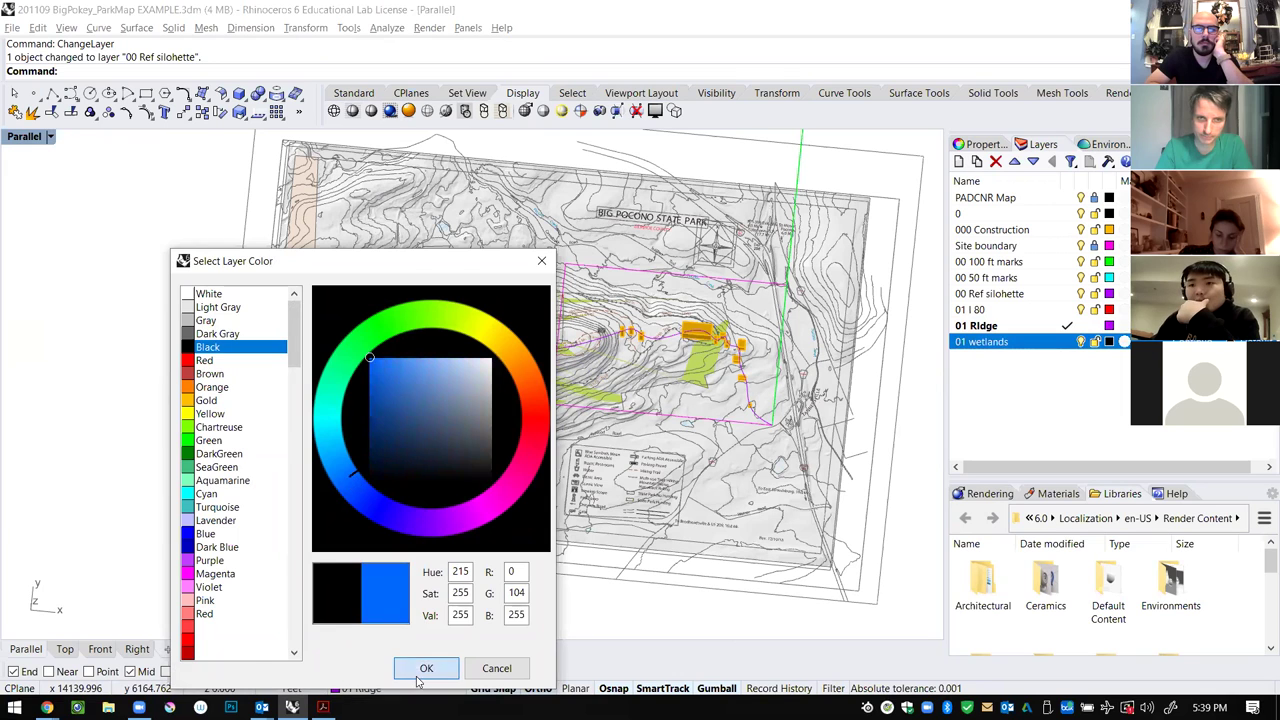
{"action": "left_click", "coordinate": [420, 670]}
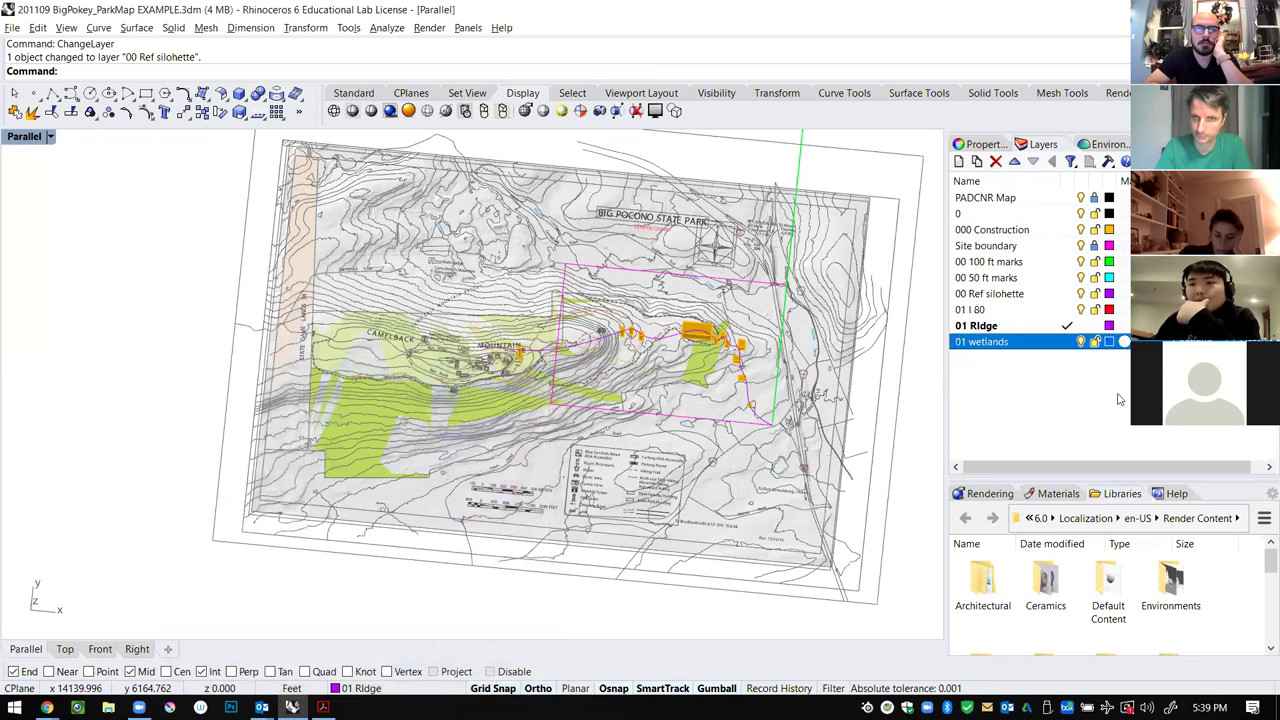
On the 01 I 80 layer, draw a three-point box base about 250 ft wide along I-80, from near Exit 298 to Warner Road.
{"action": "left_click", "coordinate": [1066, 310]}
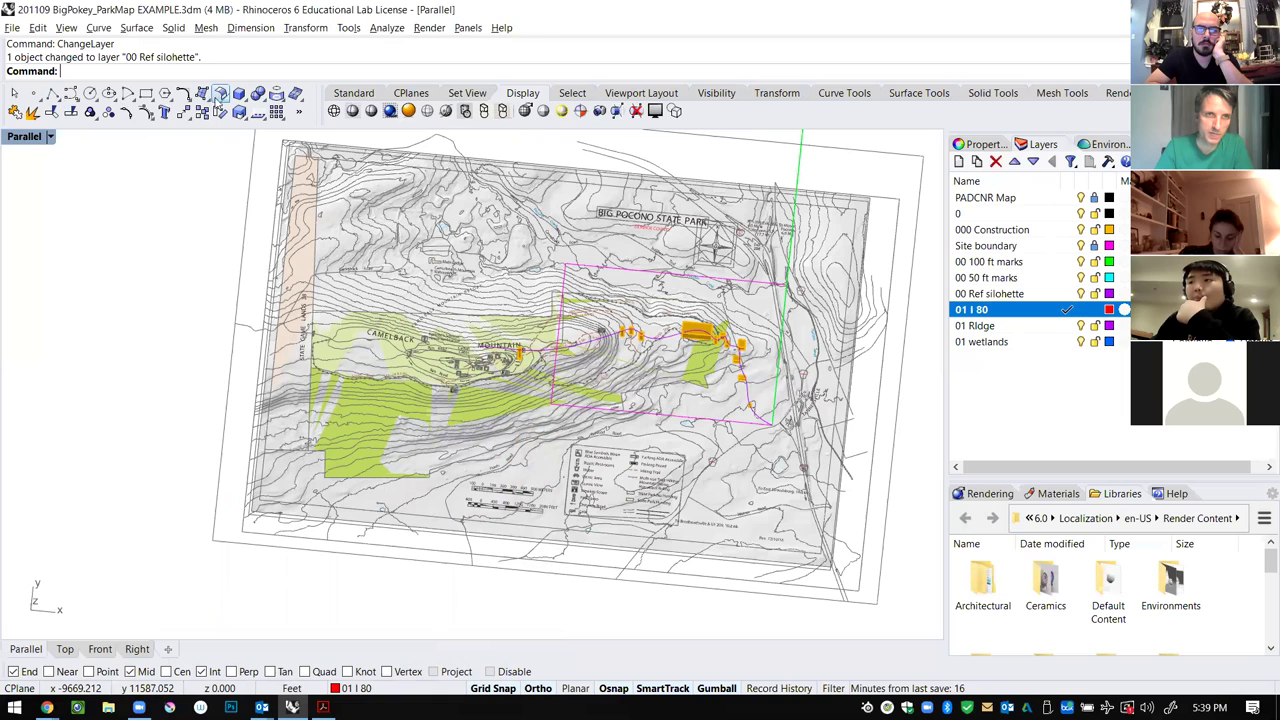
{"action": "left_click", "coordinate": [242, 111]}
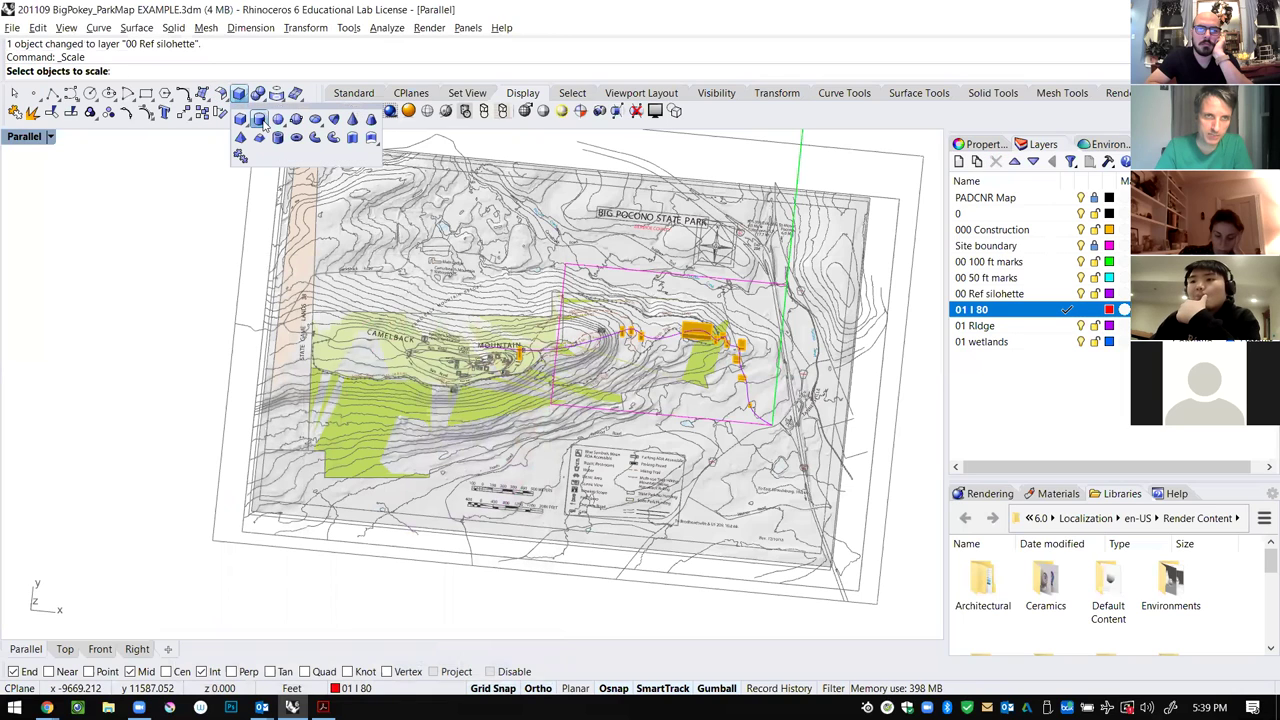
{"action": "left_click", "coordinate": [249, 128]}
{"action": "left_click", "coordinate": [276, 142]}
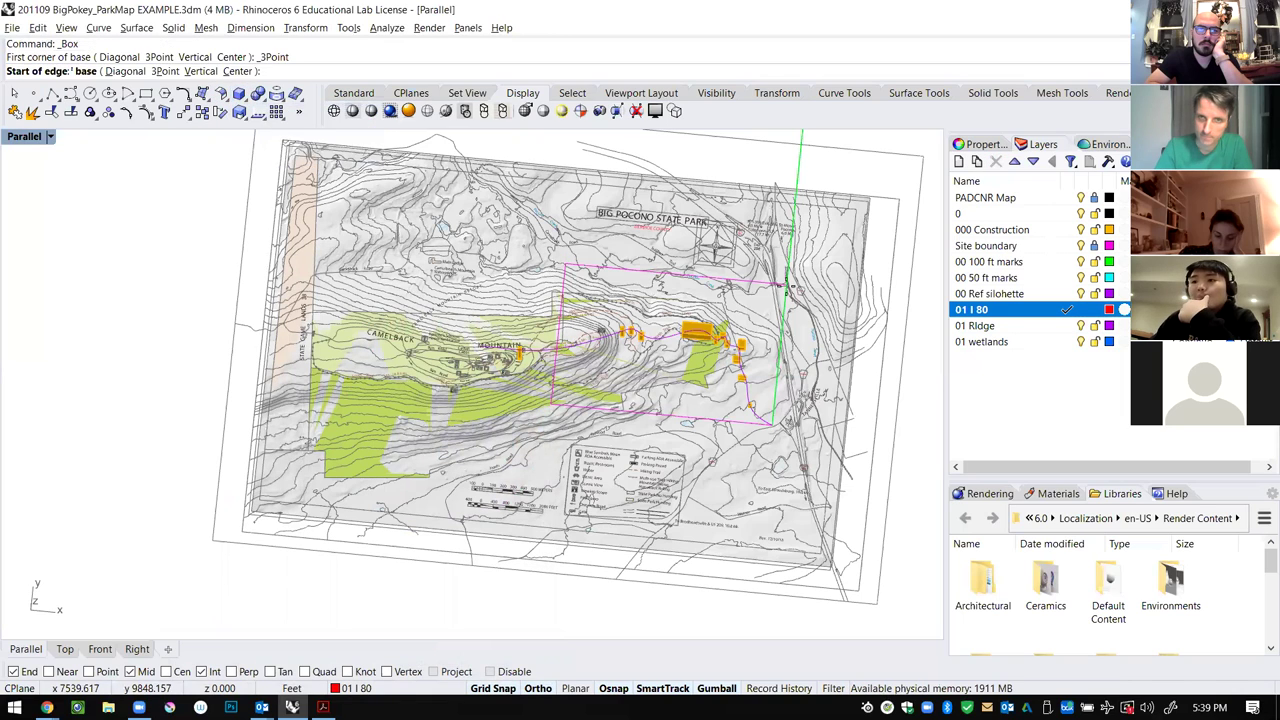
{"action": "scroll", "coordinate": [775, 268], "scroll_direction": "up", "scroll_amount": 5}
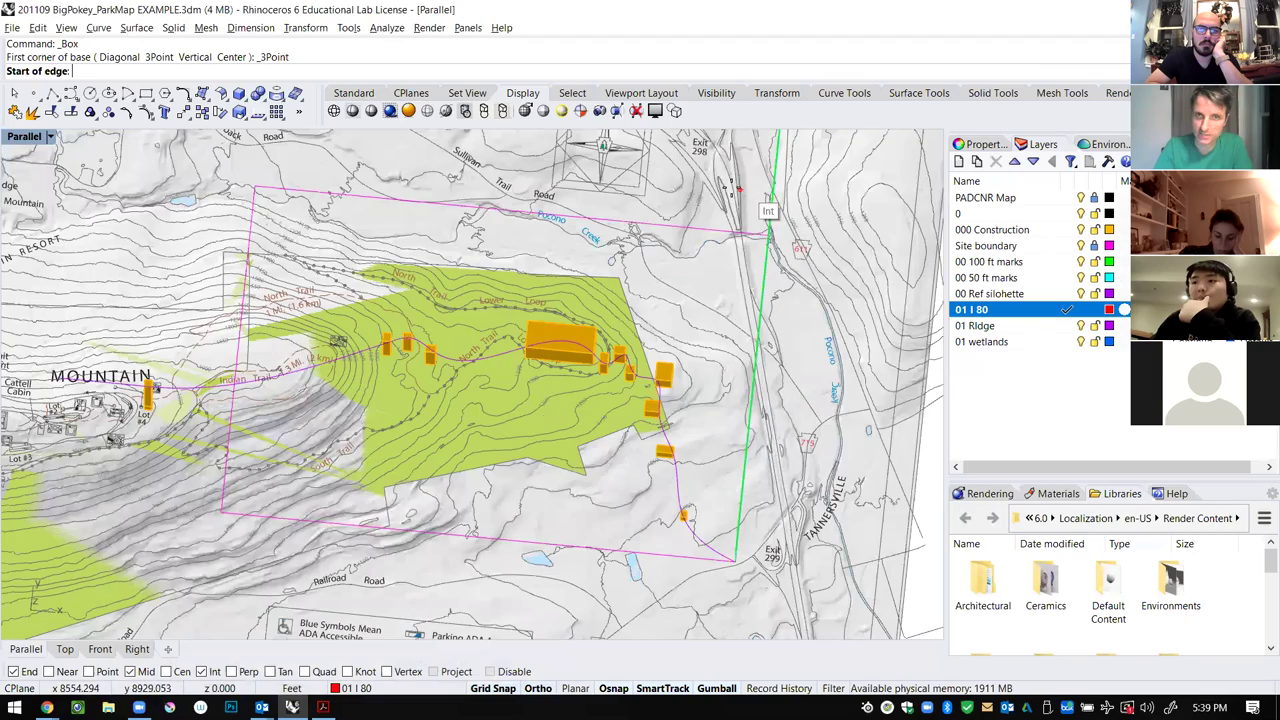
{"action": "left_click", "coordinate": [718, 183]}
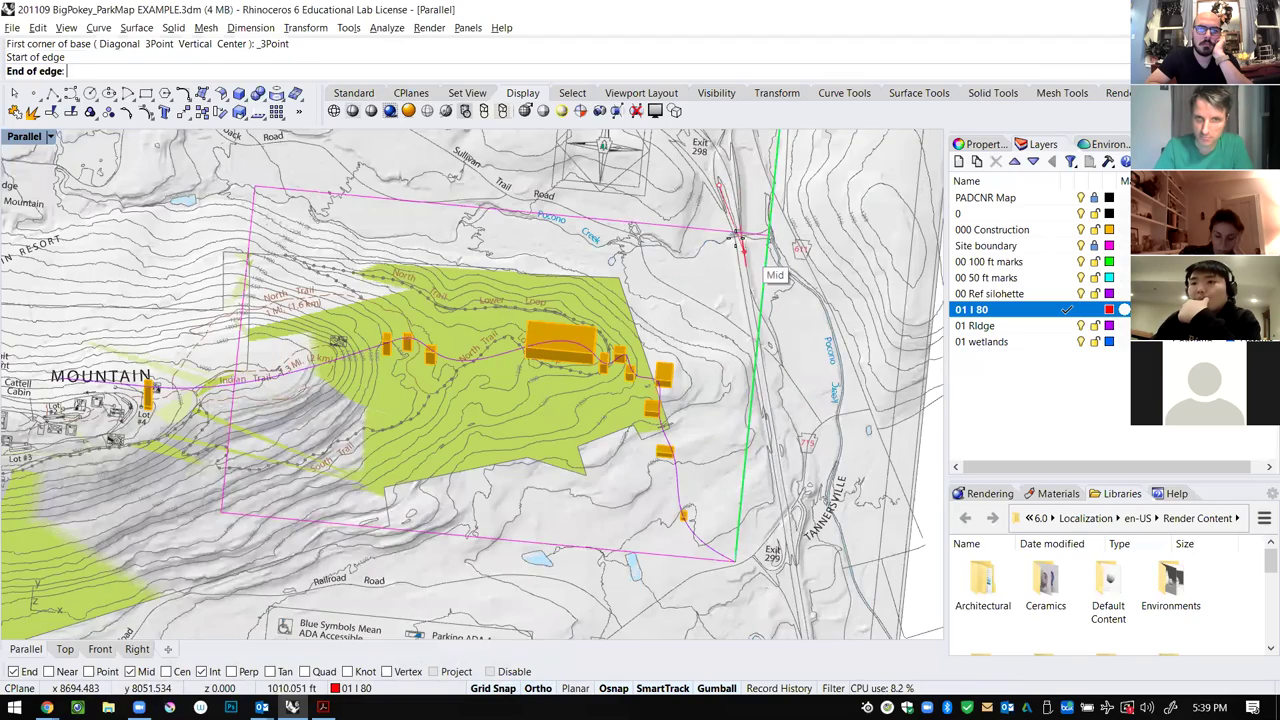
{"action": "scroll", "coordinate": [760, 420], "scroll_direction": "down", "scroll_amount": 3}
{"action": "scroll", "coordinate": [838, 505], "scroll_direction": "up", "scroll_amount": 6}
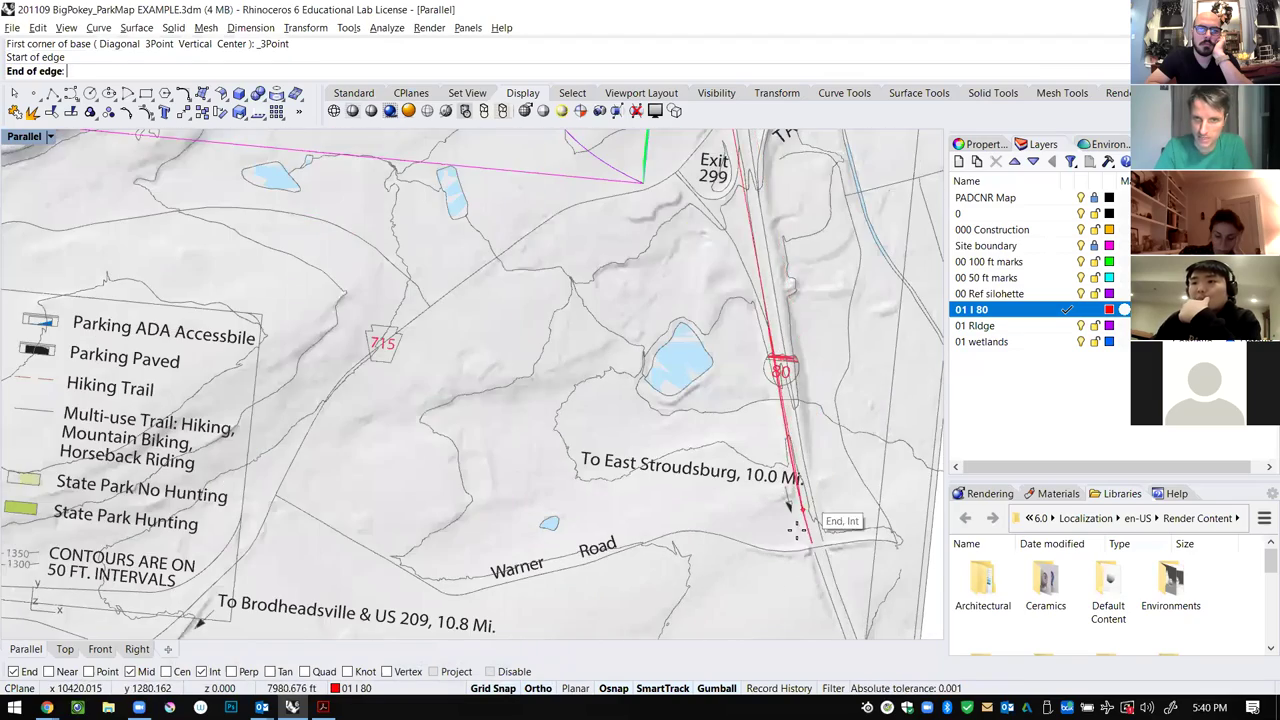
{"action": "left_click", "coordinate": [843, 528]}
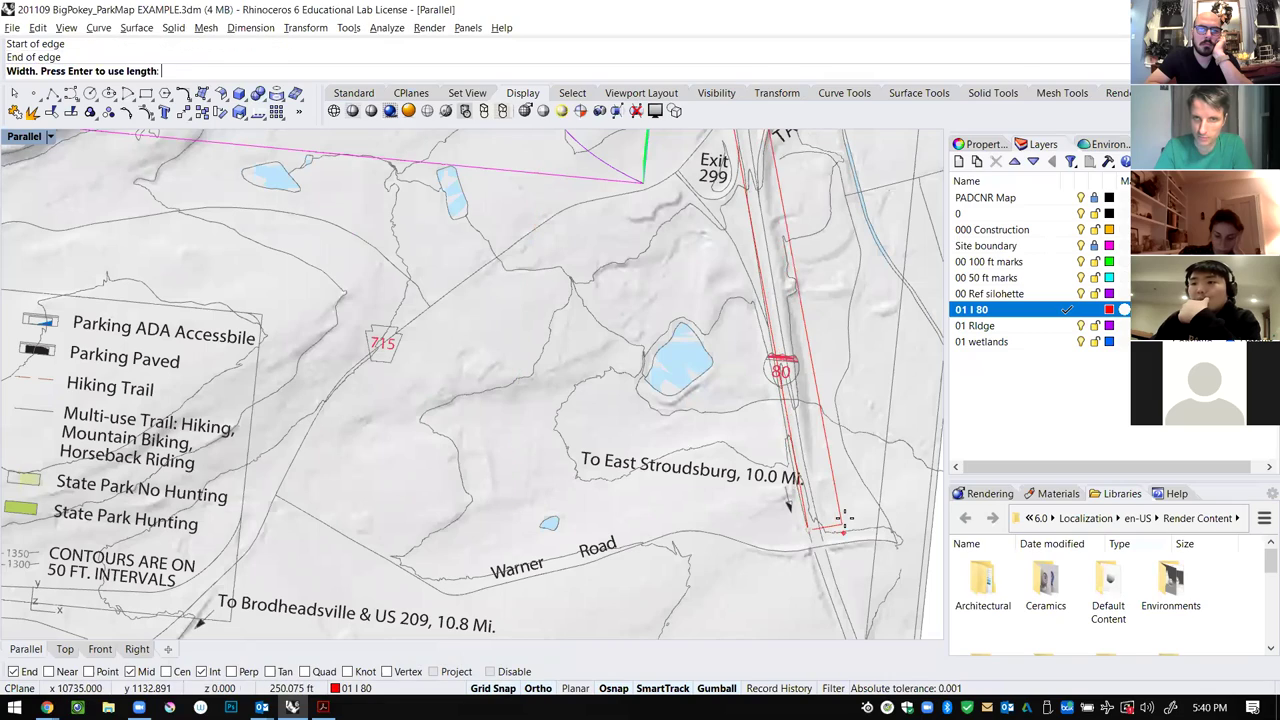
{"action": "left_click", "coordinate": [843, 522]}
Raise the I-80 box to a height of about 3,470 ft and view it against the map.
{"action": "scroll", "coordinate": [780, 472], "scroll_direction": "down", "scroll_amount": 6}
{"action": "right_click_drag", "start_coordinate": [780, 472], "coordinate": [770, 290]}
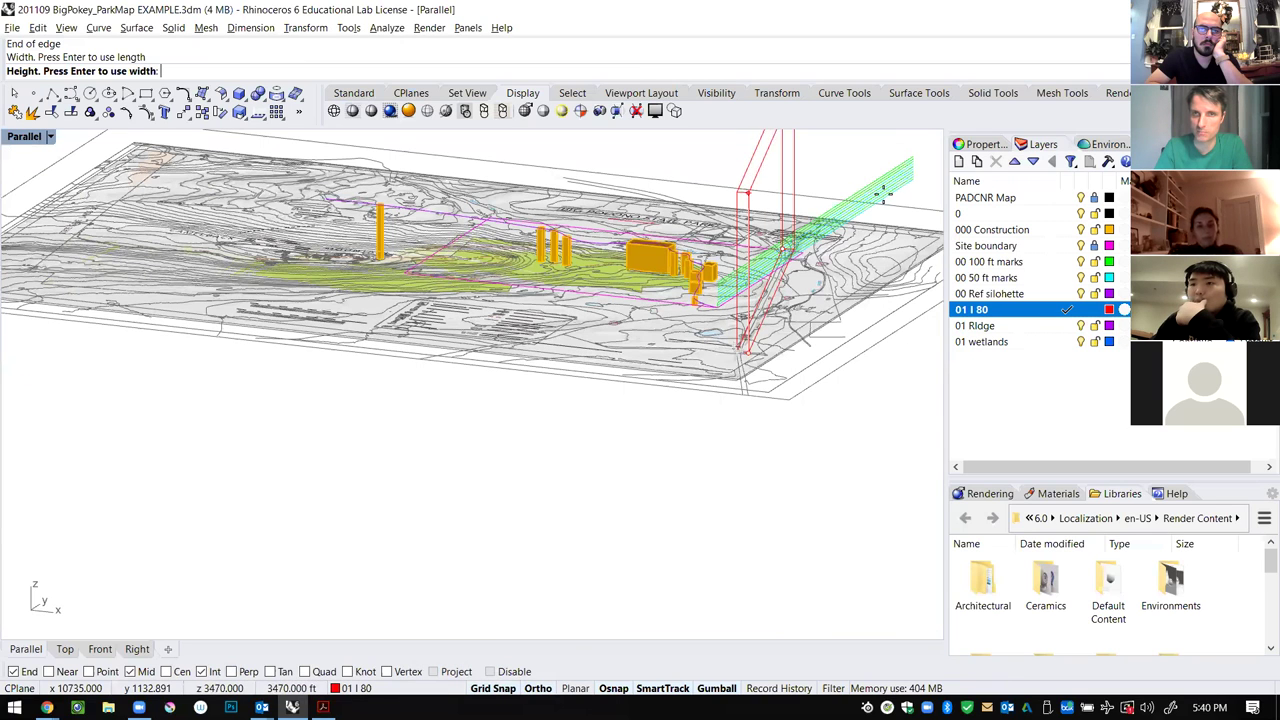
{"action": "left_click", "coordinate": [900, 203]}
{"action": "mouse_move", "coordinate": [544, 313]}
{"action": "right_mouse_down"}
{"action": "mouse_move", "coordinate": [628, 345]}
{"action": "mouse_move", "coordinate": [708, 338]}
{"action": "right_mouse_up"}
{"action": "scroll", "coordinate": [628, 350], "scroll_direction": "down", "scroll_amount": 8}
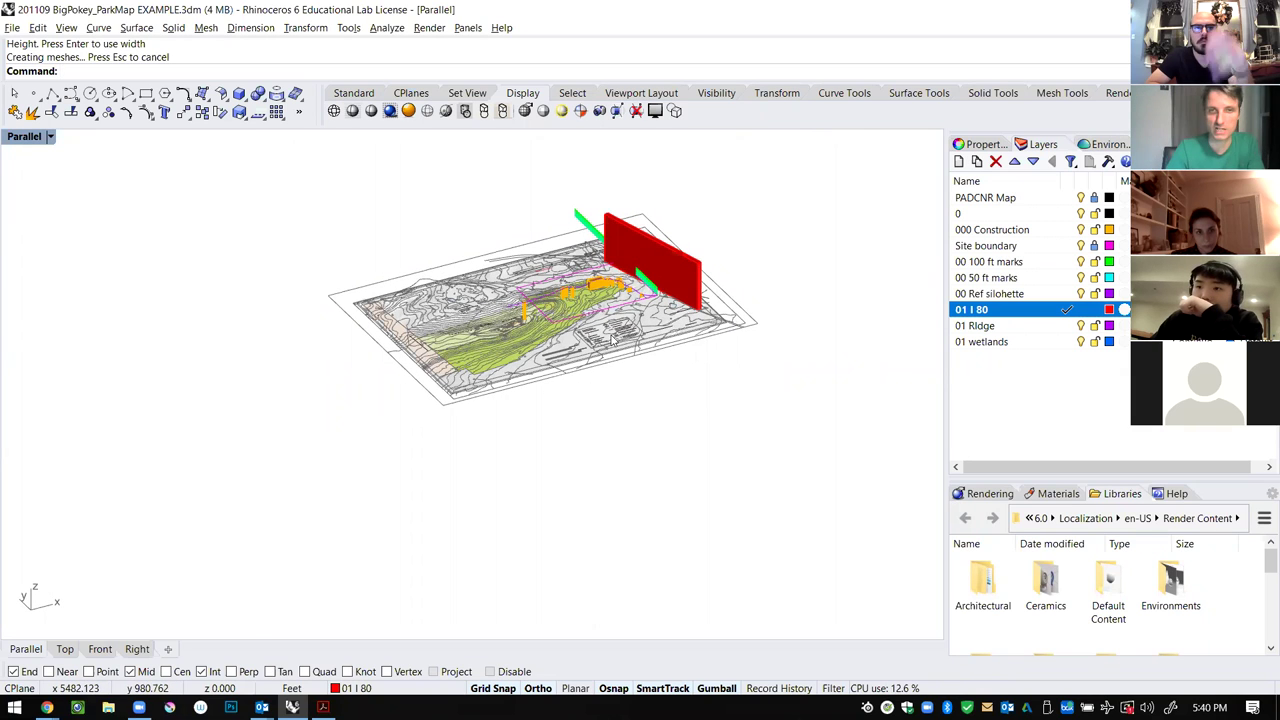
{"action": "scroll", "coordinate": [574, 343], "scroll_direction": "up", "scroll_amount": 4}
{"action": "right_click_drag", "start_coordinate": [604, 330], "coordinate": [578, 368]}
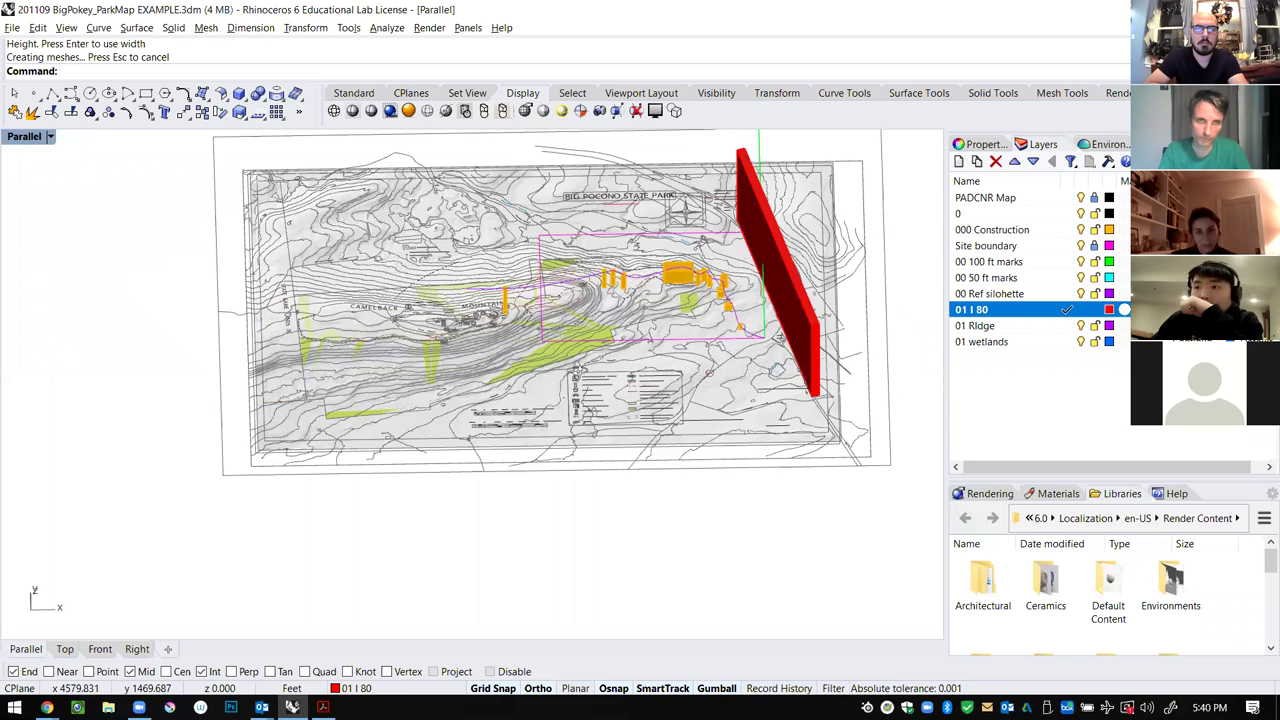
On the 01 RIdge layer, draw a three-point box base along the Camelback Mountain ridge from the State Game Lands to just past Lot #4.
{"action": "double_click", "coordinate": [1018, 326]}
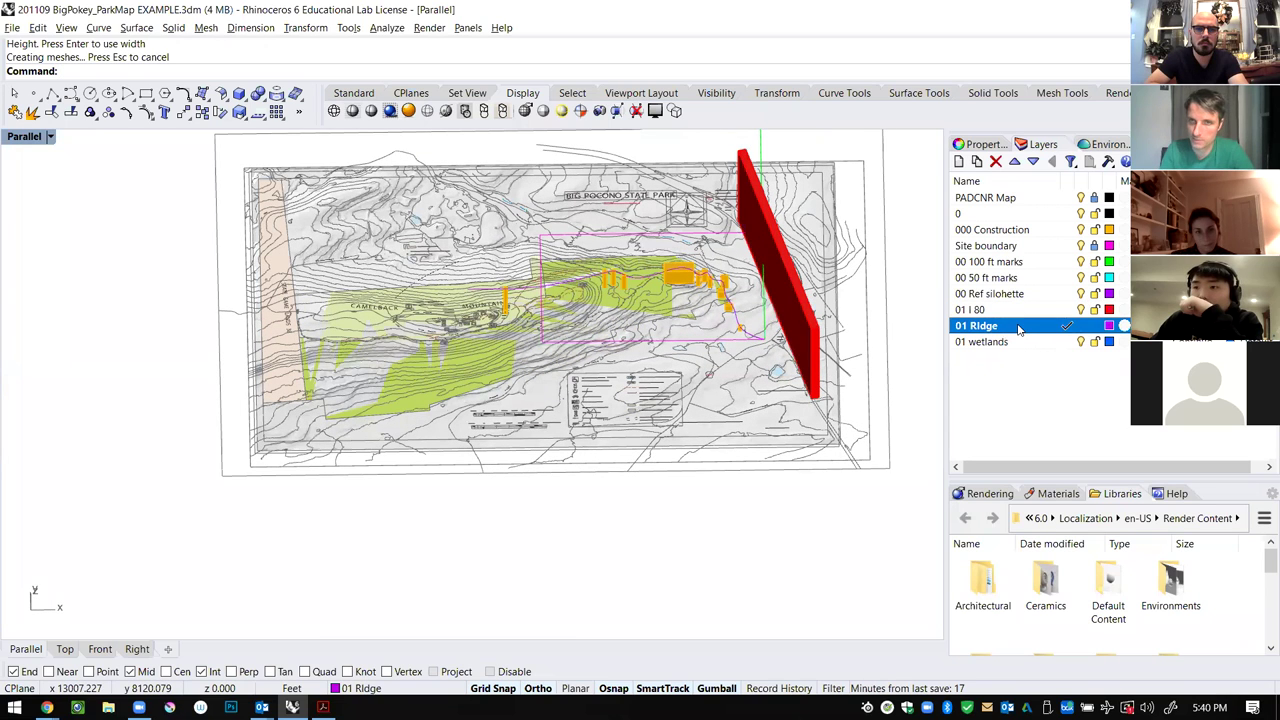
{"action": "left_click", "coordinate": [246, 101]}
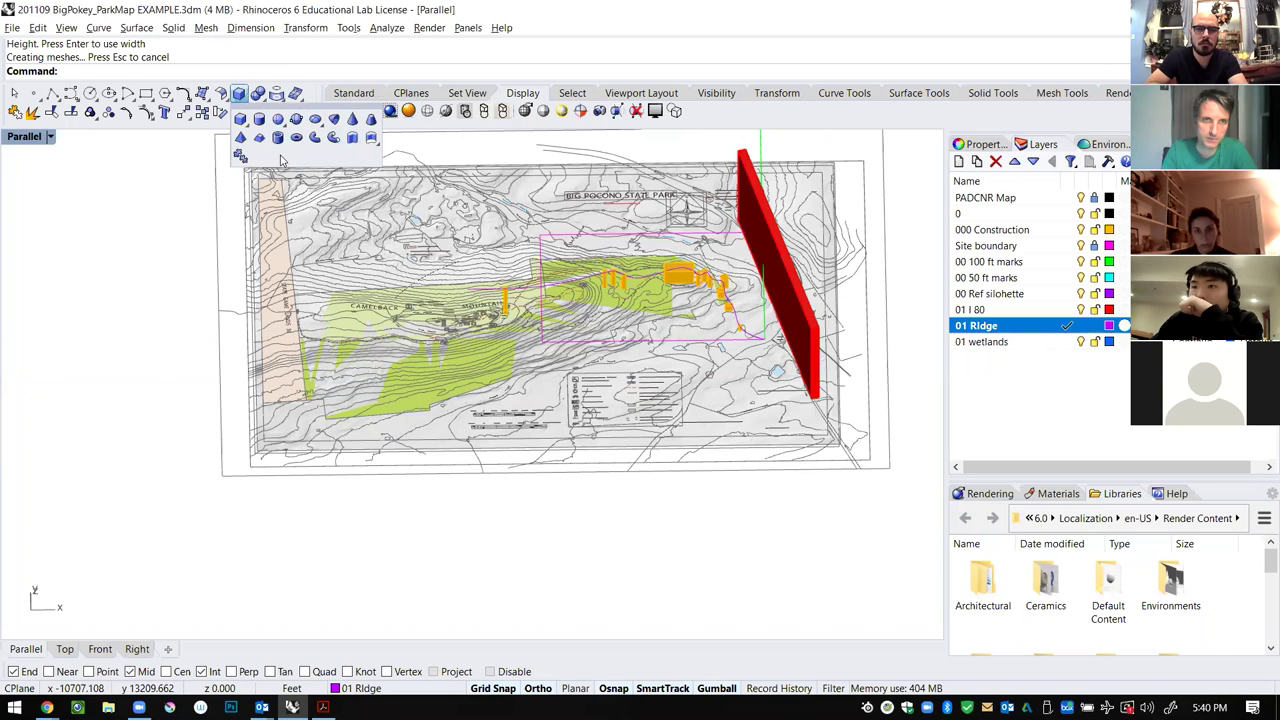
{"action": "left_click", "coordinate": [258, 138]}
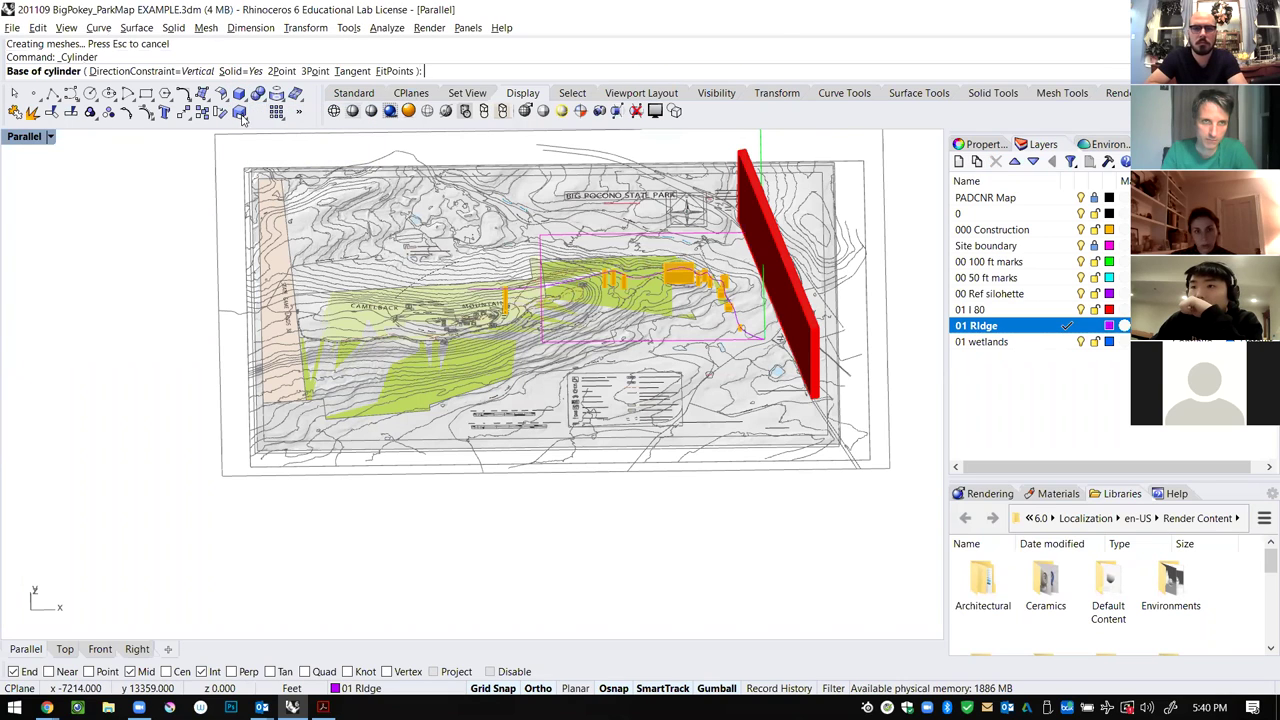
{"action": "left_click", "coordinate": [247, 102]}
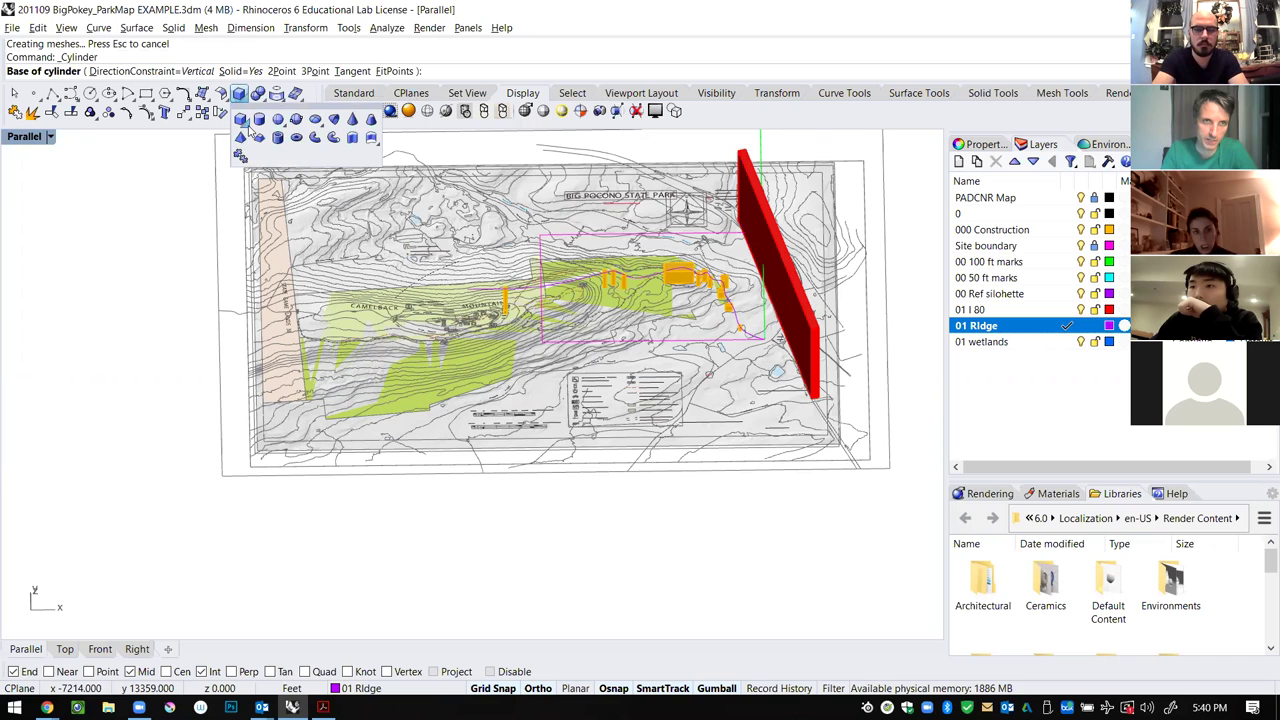
{"action": "left_click", "coordinate": [249, 127]}
{"action": "left_click", "coordinate": [280, 145]}
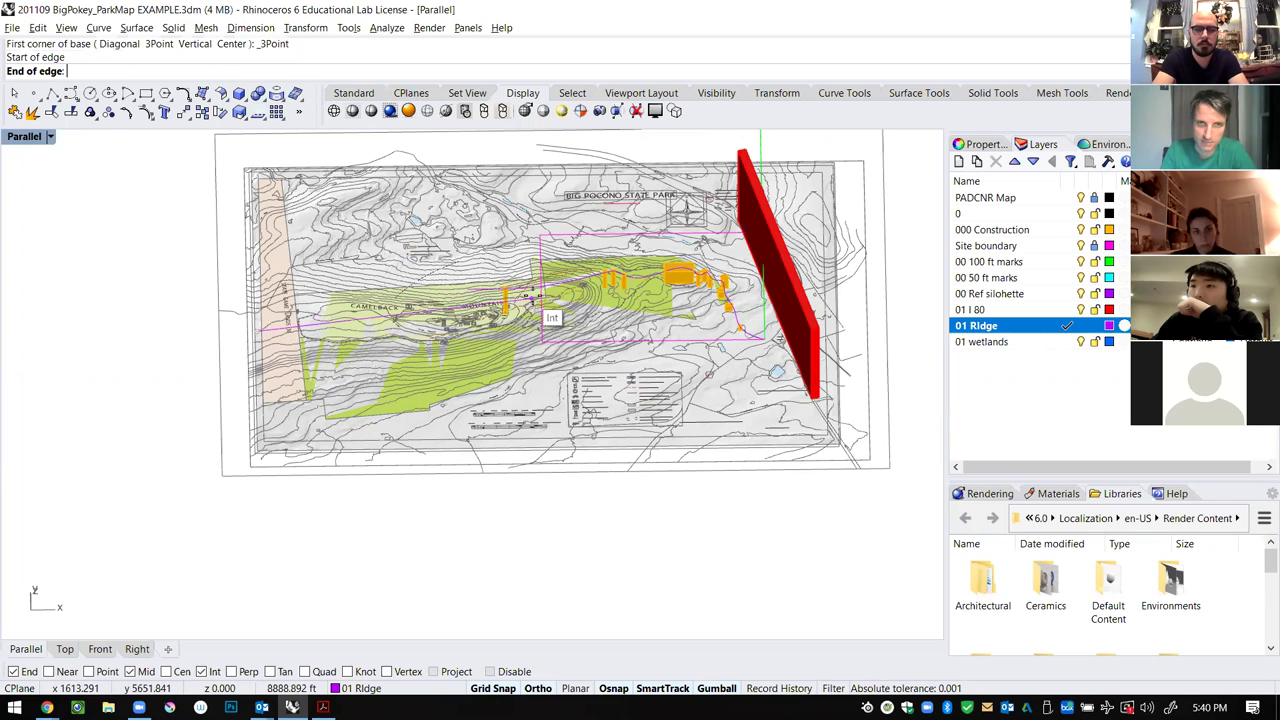
{"action": "left_click", "coordinate": [543, 300]}
{"action": "scroll", "coordinate": [545, 300], "scroll_direction": "up", "scroll_amount": 5}
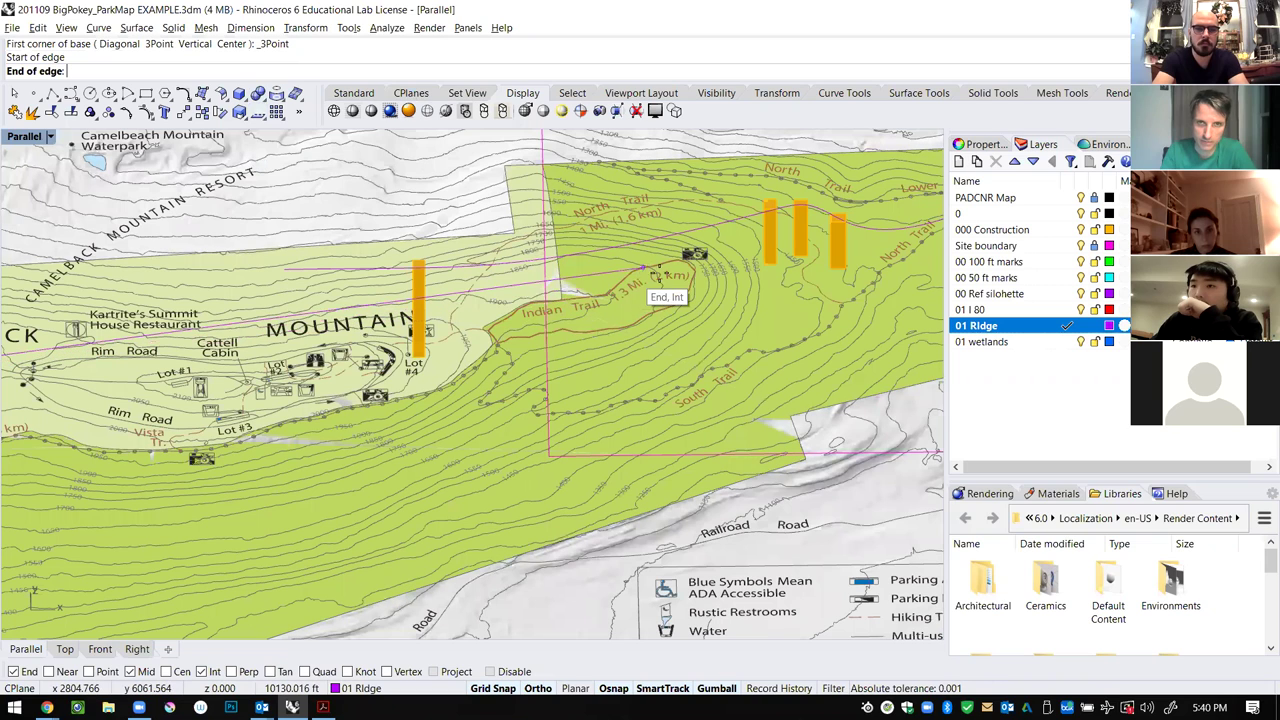
{"action": "left_click", "coordinate": [481, 336]}
{"action": "left_click", "coordinate": [479, 352]}
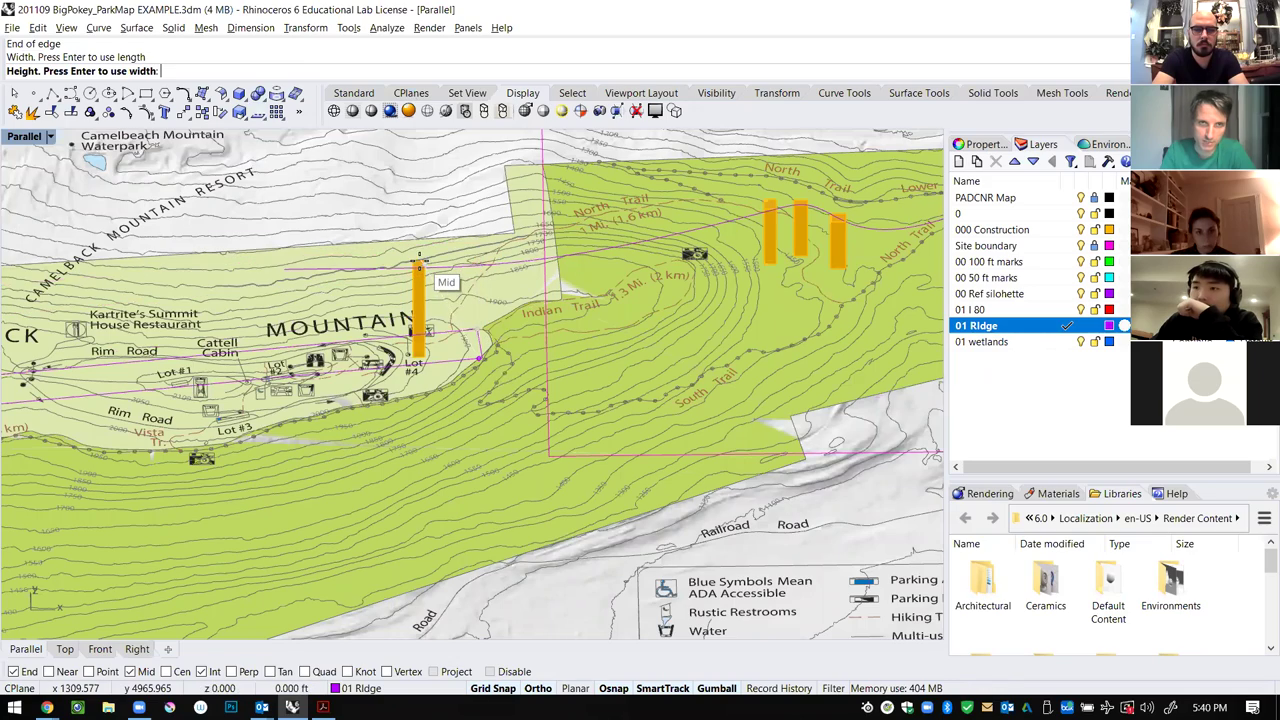
Raise the ridge box to the top of the orange height box at Lot #4 and compare it with the I-80 box.
{"action": "scroll", "coordinate": [419, 261], "scroll_direction": "up", "scroll_amount": 10}
{"action": "left_click", "coordinate": [416, 261]}
{"action": "right_click", "coordinate": [485, 254]}
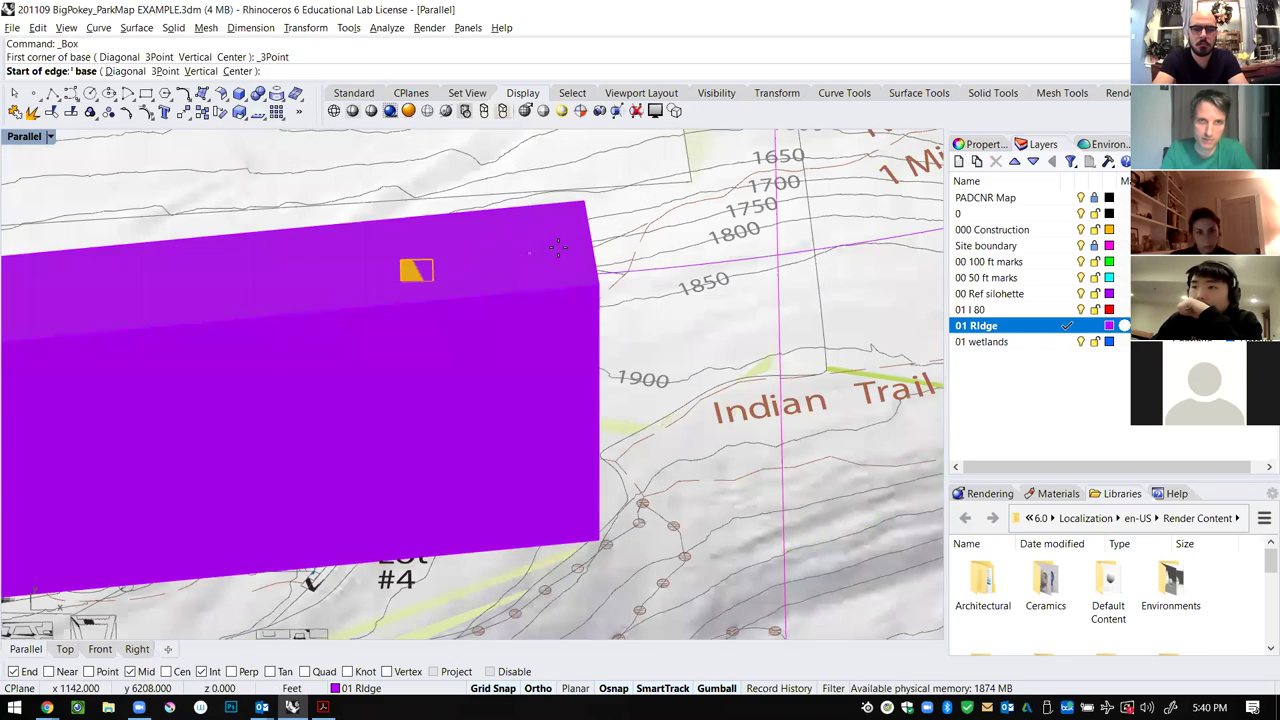
{"action": "scroll", "coordinate": [558, 247], "scroll_direction": "down", "scroll_amount": 10}
{"action": "right_click_drag", "start_coordinate": [680, 318], "coordinate": [522, 364]}
{"action": "scroll", "coordinate": [522, 364], "scroll_direction": "down", "scroll_amount": 4}
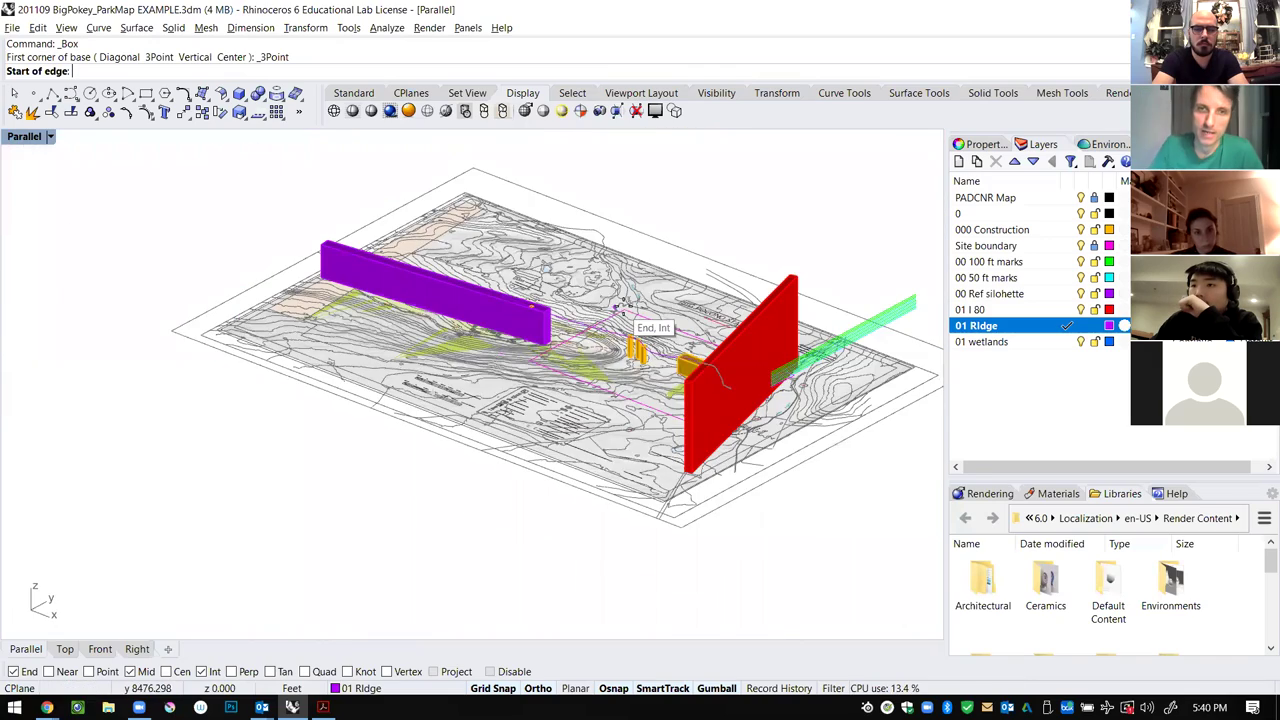
{"action": "scroll", "coordinate": [622, 305], "scroll_direction": "up", "scroll_amount": 2}
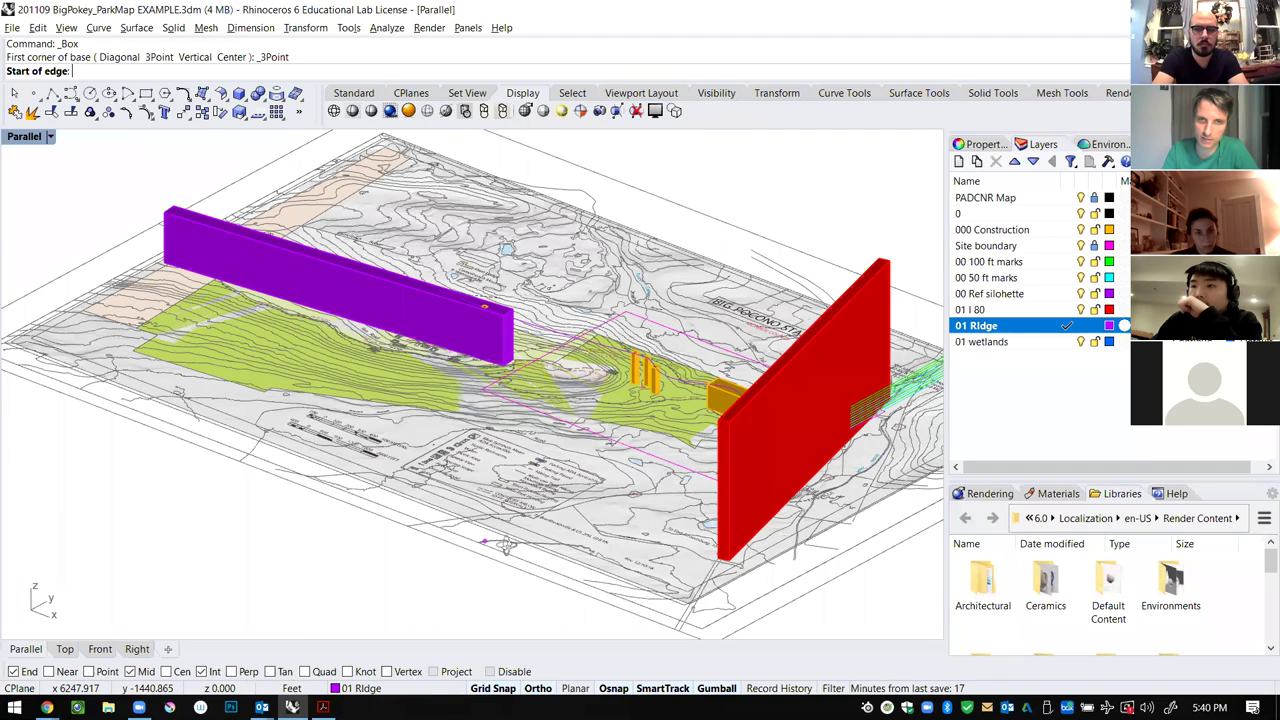
{"action": "right_click_drag", "start_coordinate": [512, 553], "coordinate": [521, 548]}
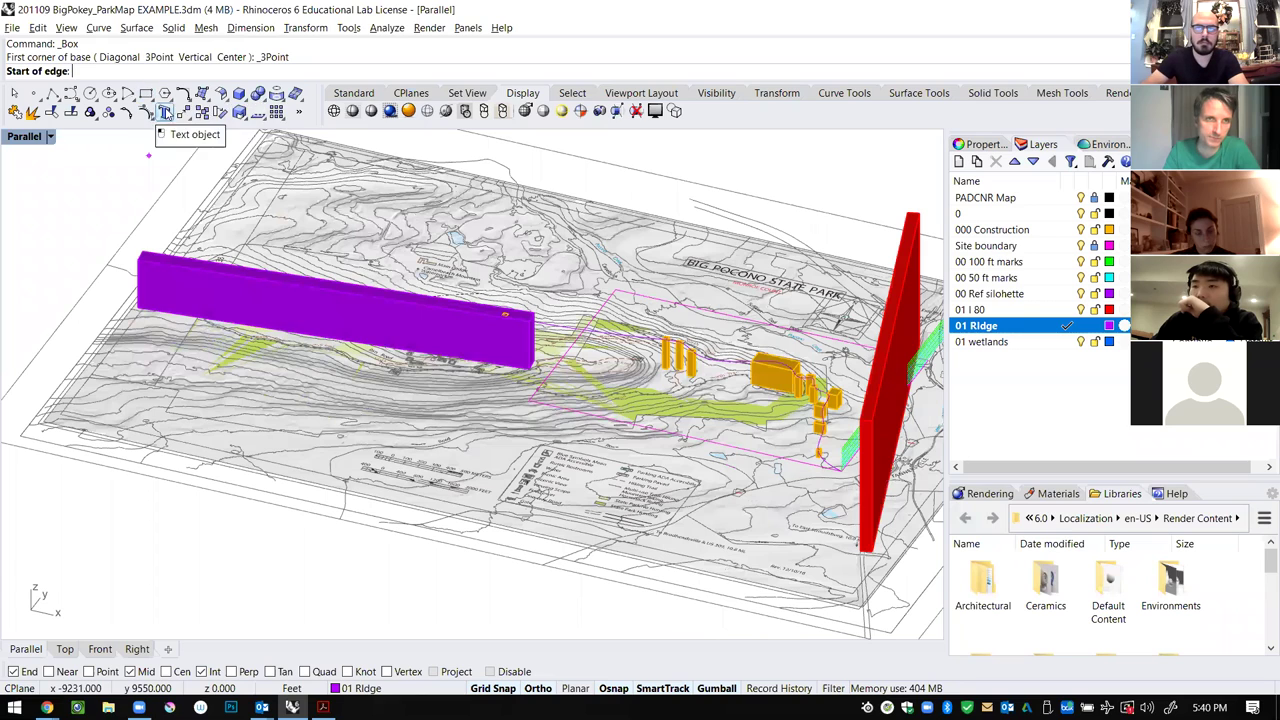
On the 01 wetlands layer, draw a cylinder base about 2,500 ft in diameter over the creek area north of Camelback Mountain.
{"action": "left_click", "coordinate": [1052, 348]}
{"action": "left_click", "coordinate": [1052, 348]}
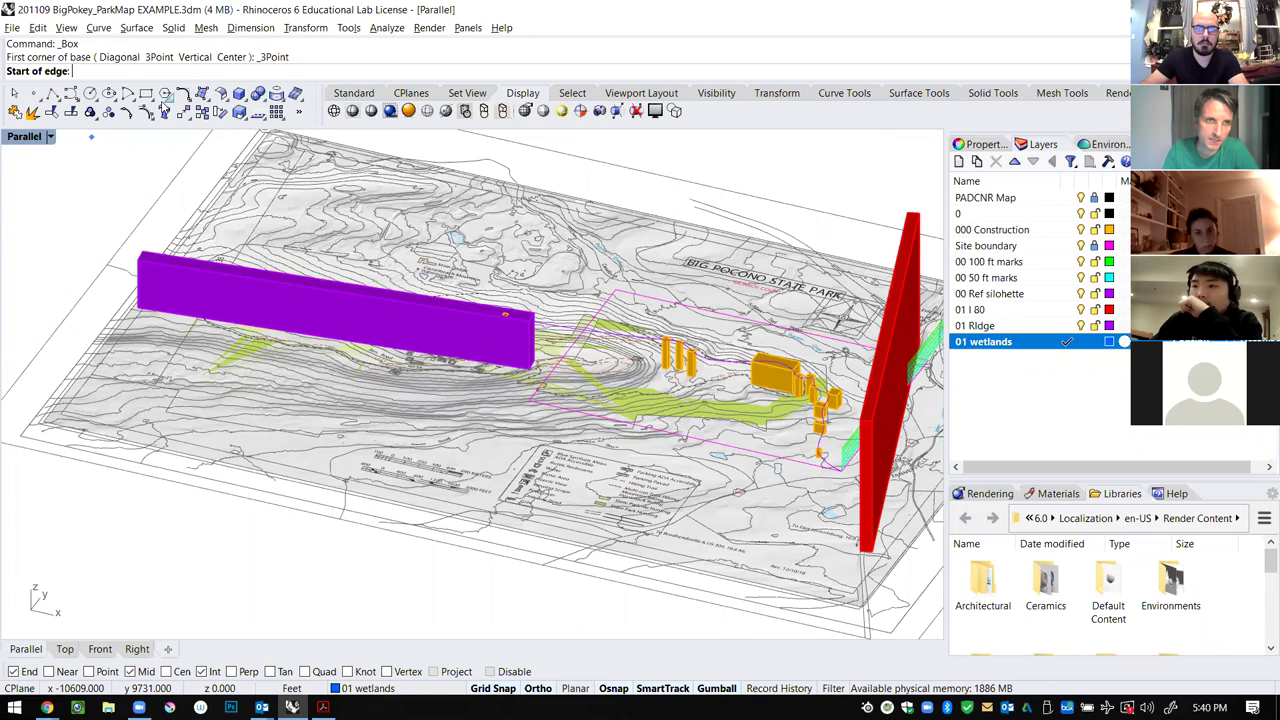
{"action": "right_click_drag", "start_coordinate": [540, 240], "coordinate": [660, 318]}
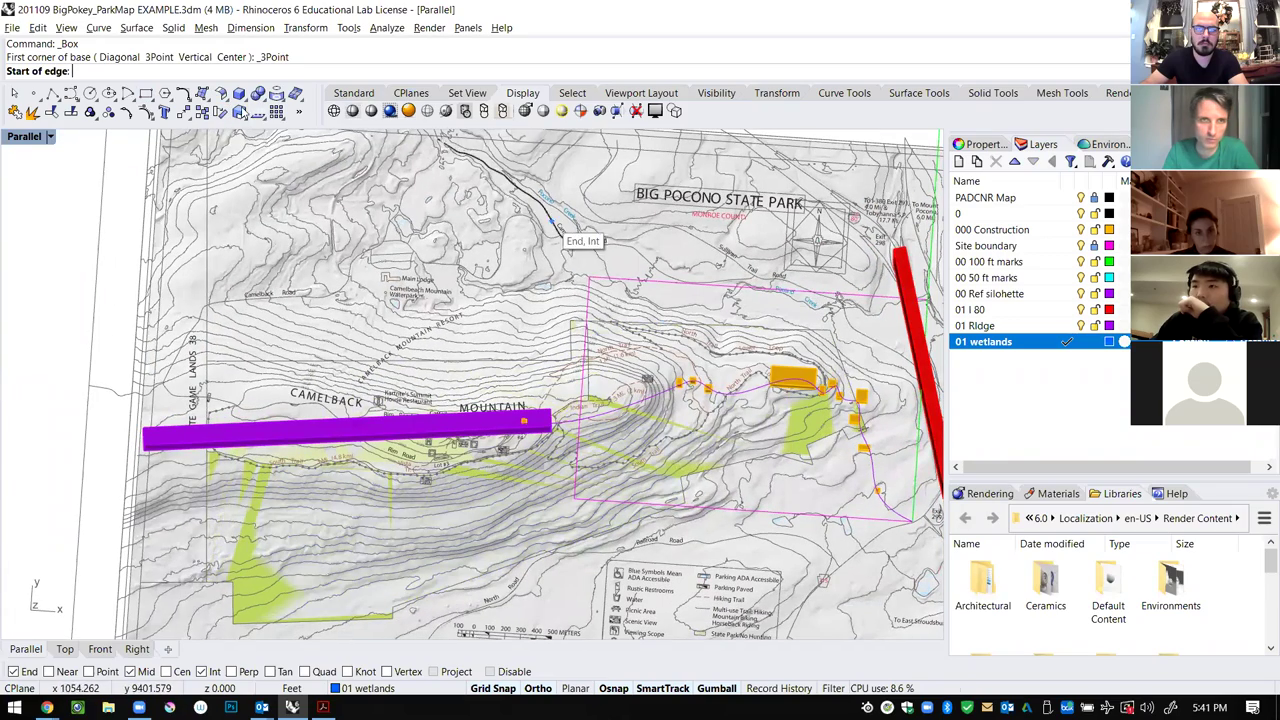
{"action": "left_click", "coordinate": [246, 106]}
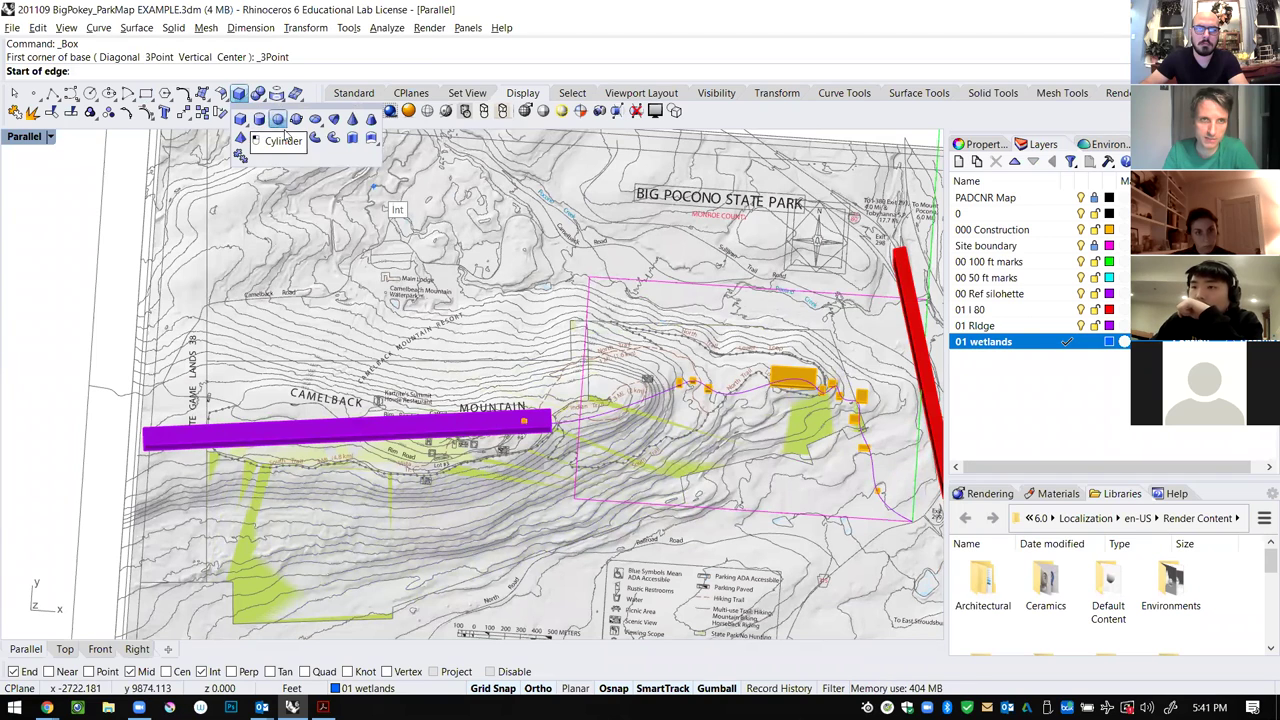
{"action": "mouse_move", "coordinate": [323, 127]}
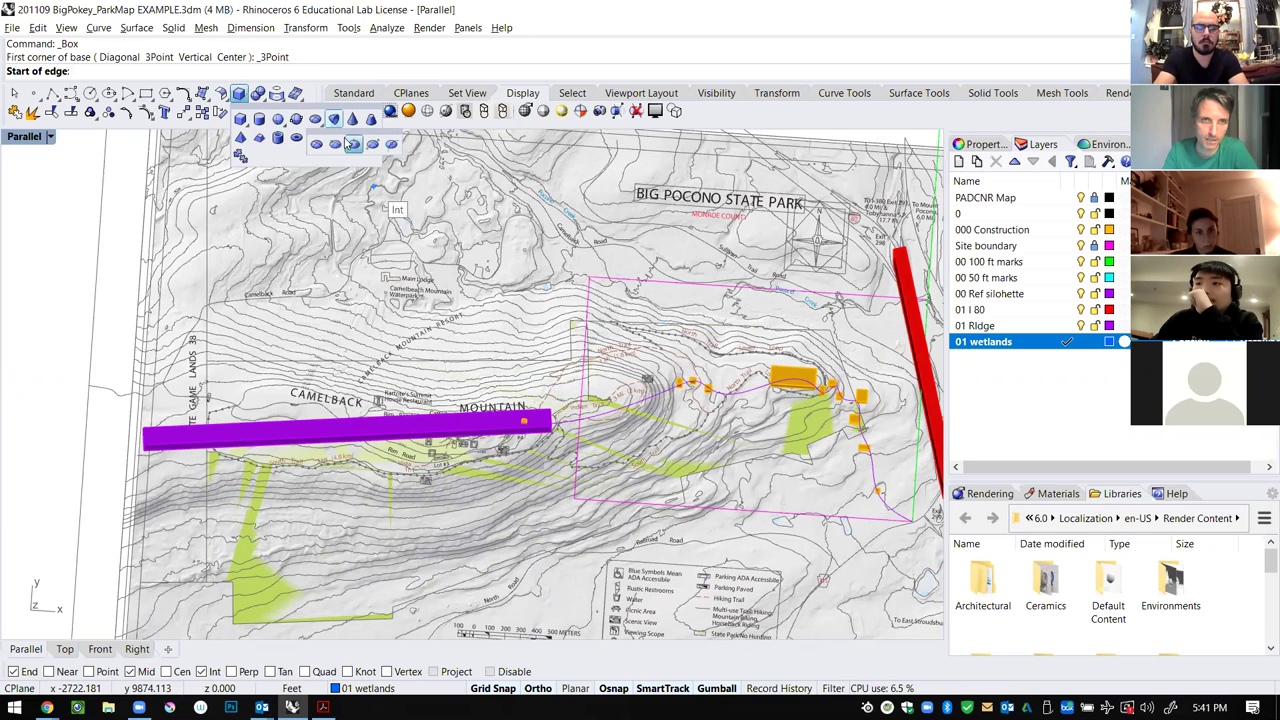
{"action": "left_click", "coordinate": [277, 137]}
{"action": "left_click", "coordinate": [600, 256]}
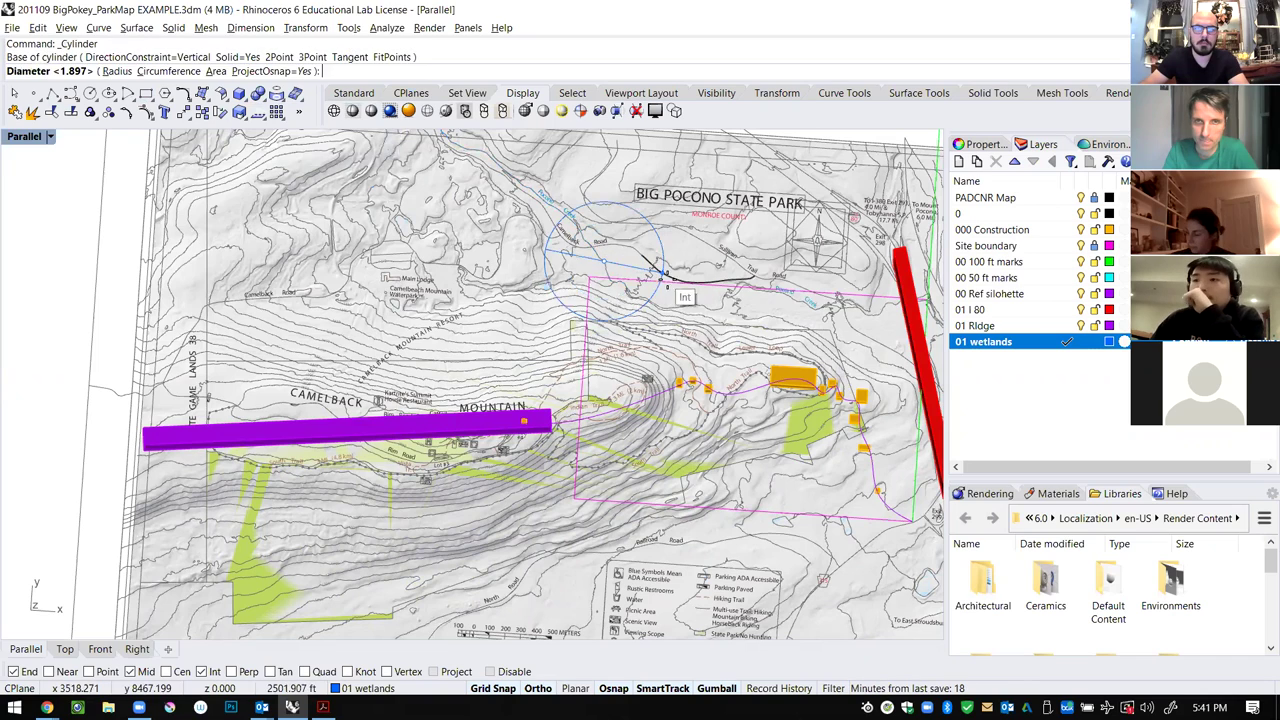
{"action": "left_click", "coordinate": [690, 290]}
Give the wetlands cylinder a height of about 143 ft, set against the elevation marks in the side view.
{"action": "right_click_drag", "start_coordinate": [692, 293], "coordinate": [733, 210]}
{"action": "scroll", "coordinate": [750, 300], "scroll_direction": "up", "scroll_amount": 10}
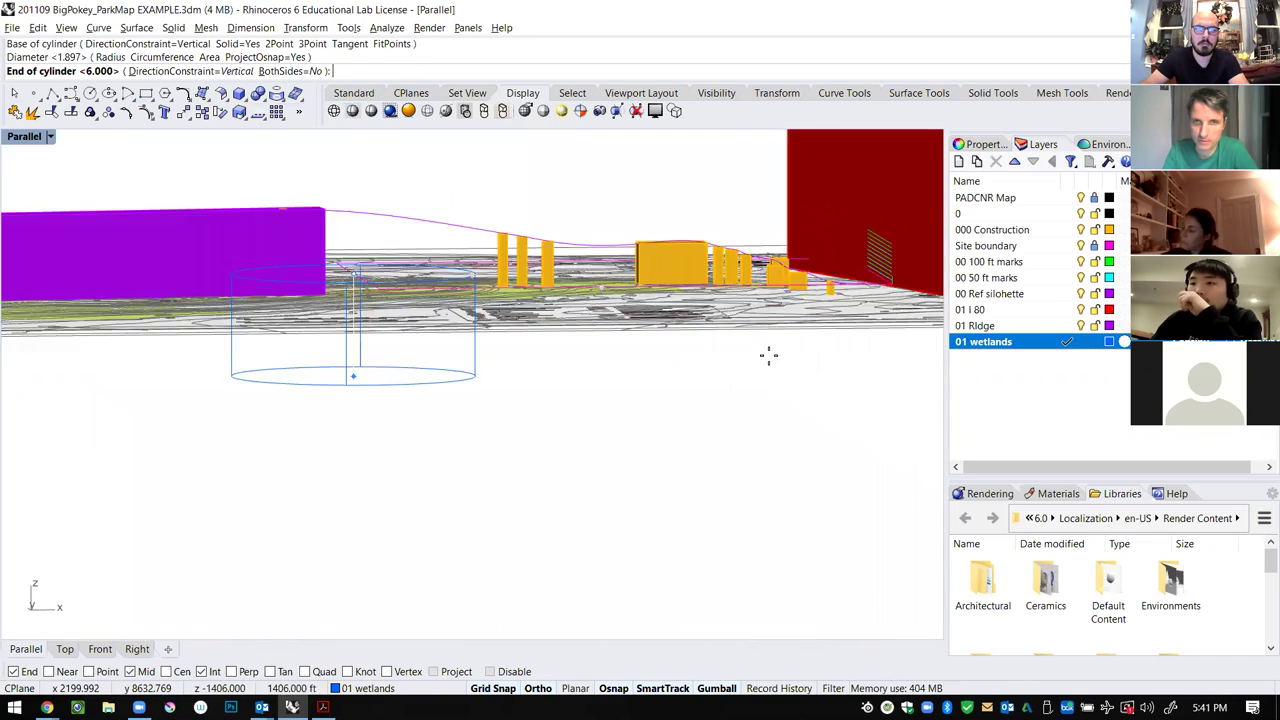
{"action": "scroll", "coordinate": [689, 291], "scroll_direction": "down", "scroll_amount": 6}
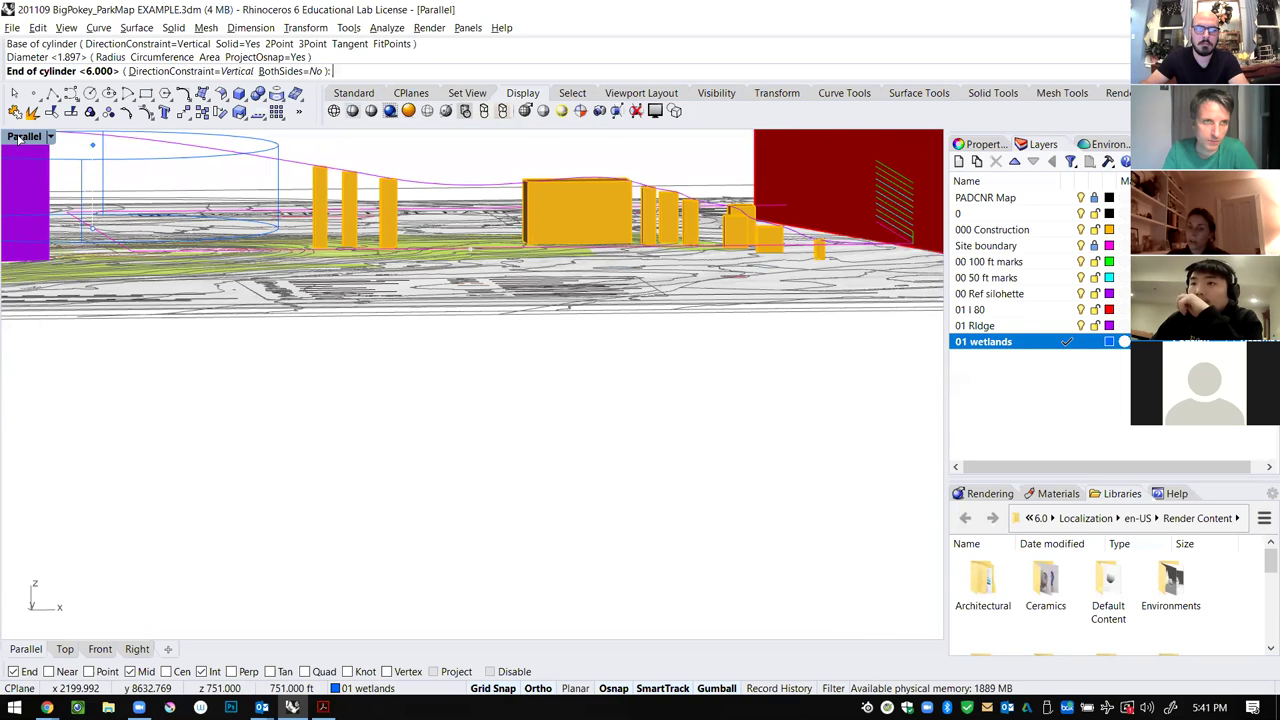
{"action": "double_click", "coordinate": [18, 136]}
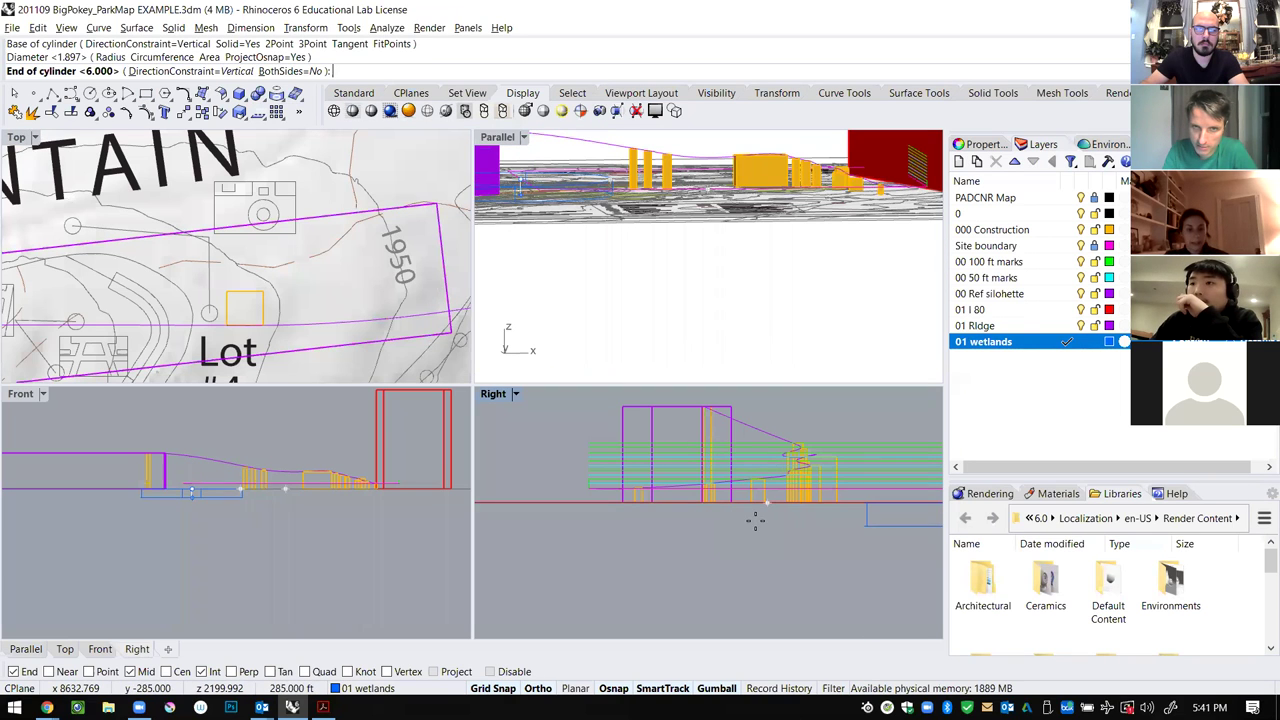
{"action": "scroll", "coordinate": [897, 492], "scroll_direction": "up", "scroll_amount": 2}
{"action": "scroll", "coordinate": [895, 492], "scroll_direction": "up", "scroll_amount": 3}
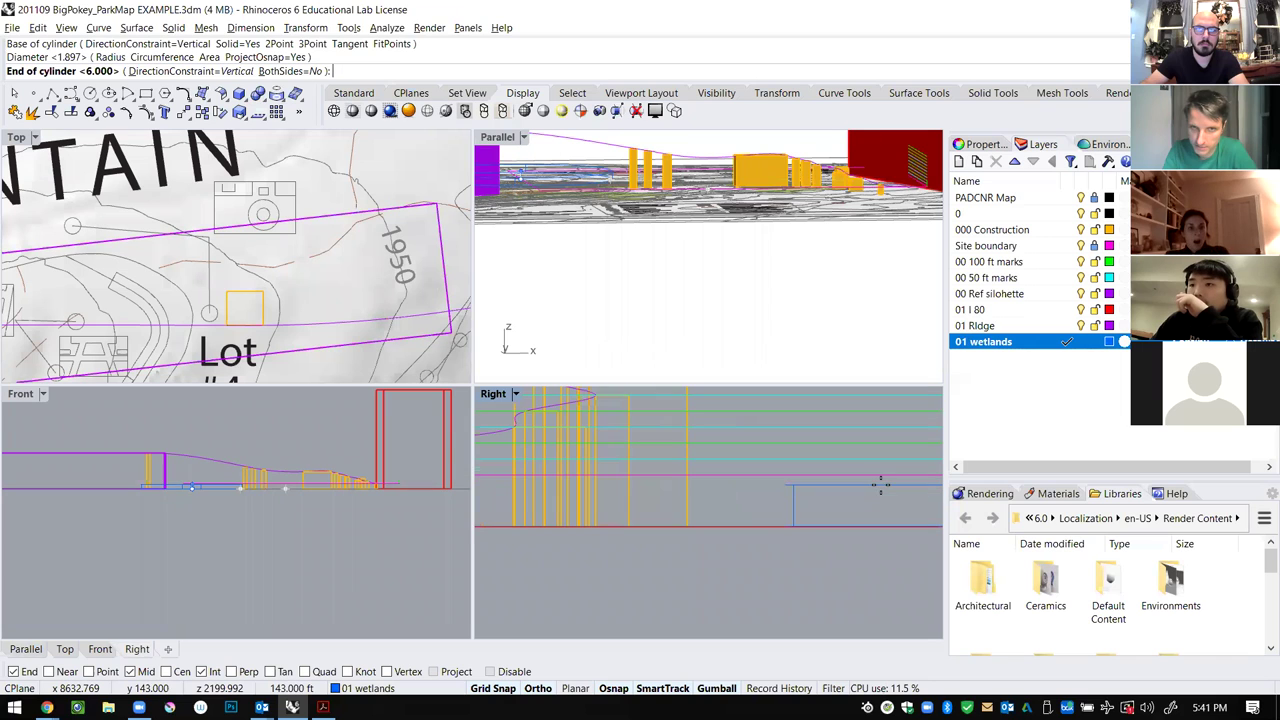
{"action": "left_click", "coordinate": [883, 487]}
{"action": "scroll", "coordinate": [606, 266], "scroll_direction": "down", "scroll_amount": 3}
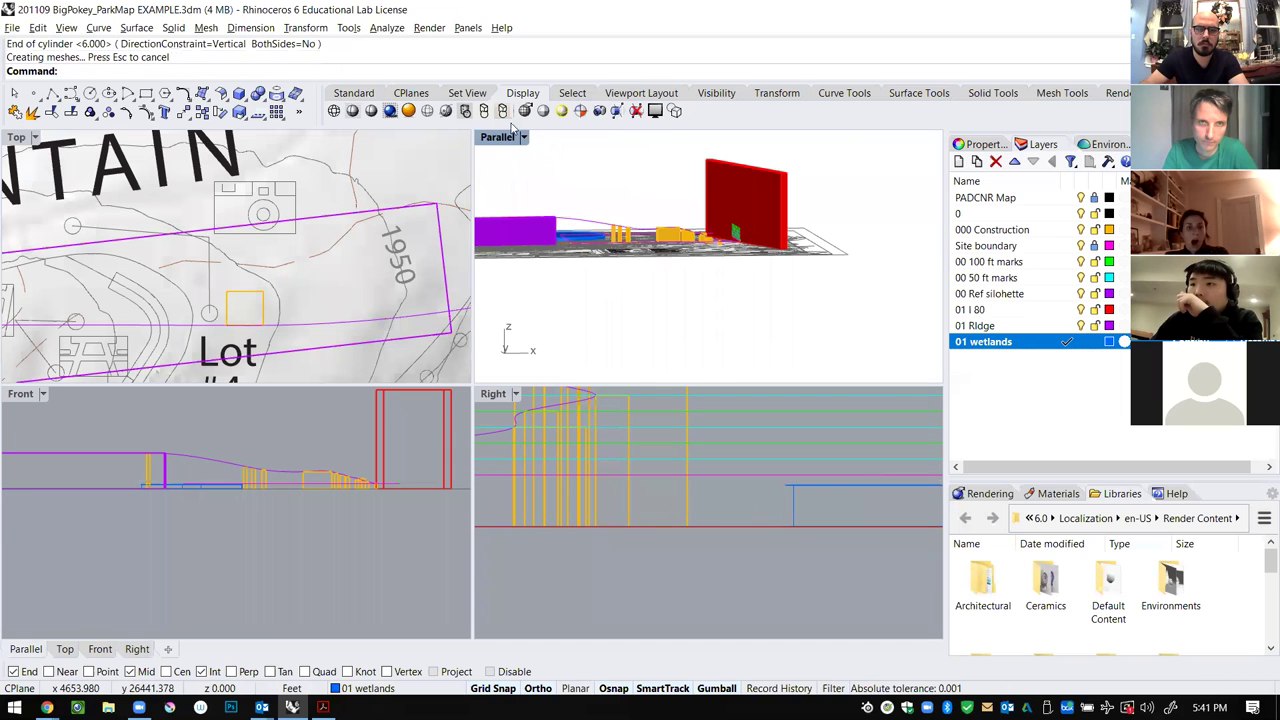
Copy the wetlands cylinder repeatedly in plan, forming an overlapping chain along the site's north side, down past I-80 and around its south side.
{"action": "scroll", "coordinate": [307, 259], "scroll_direction": "down", "scroll_amount": 10}
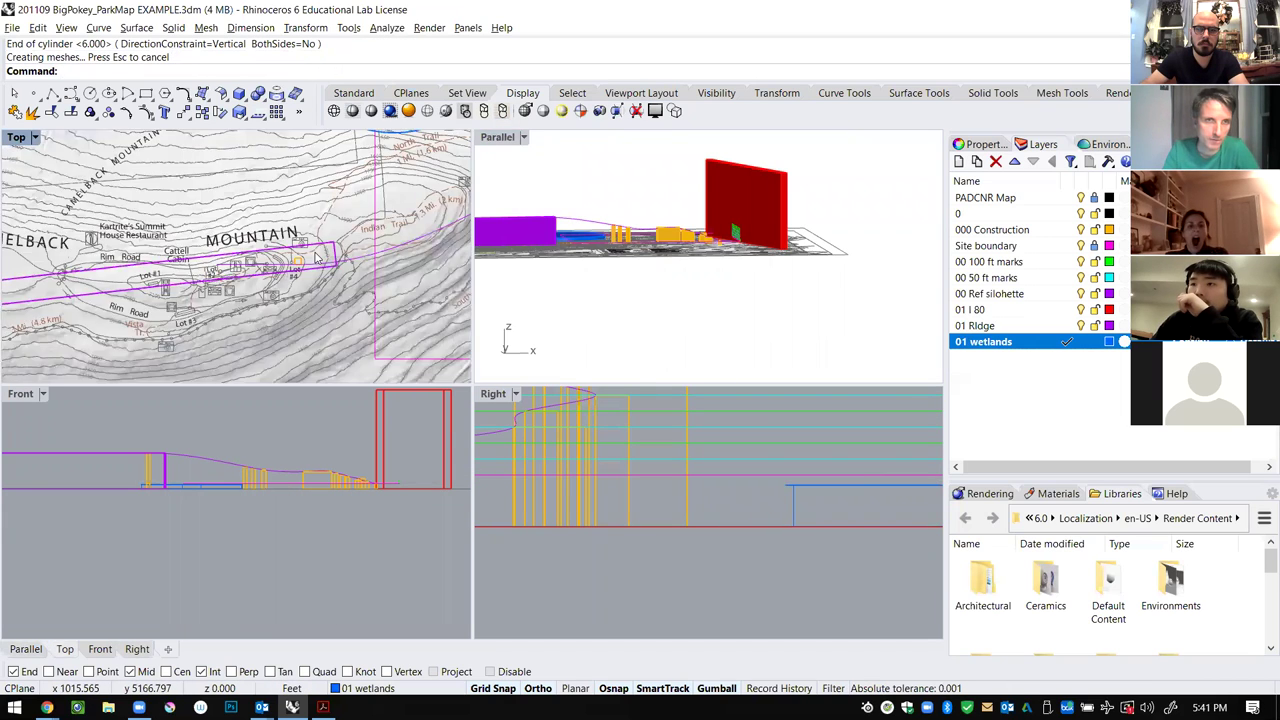
{"action": "left_click", "coordinate": [357, 275]}
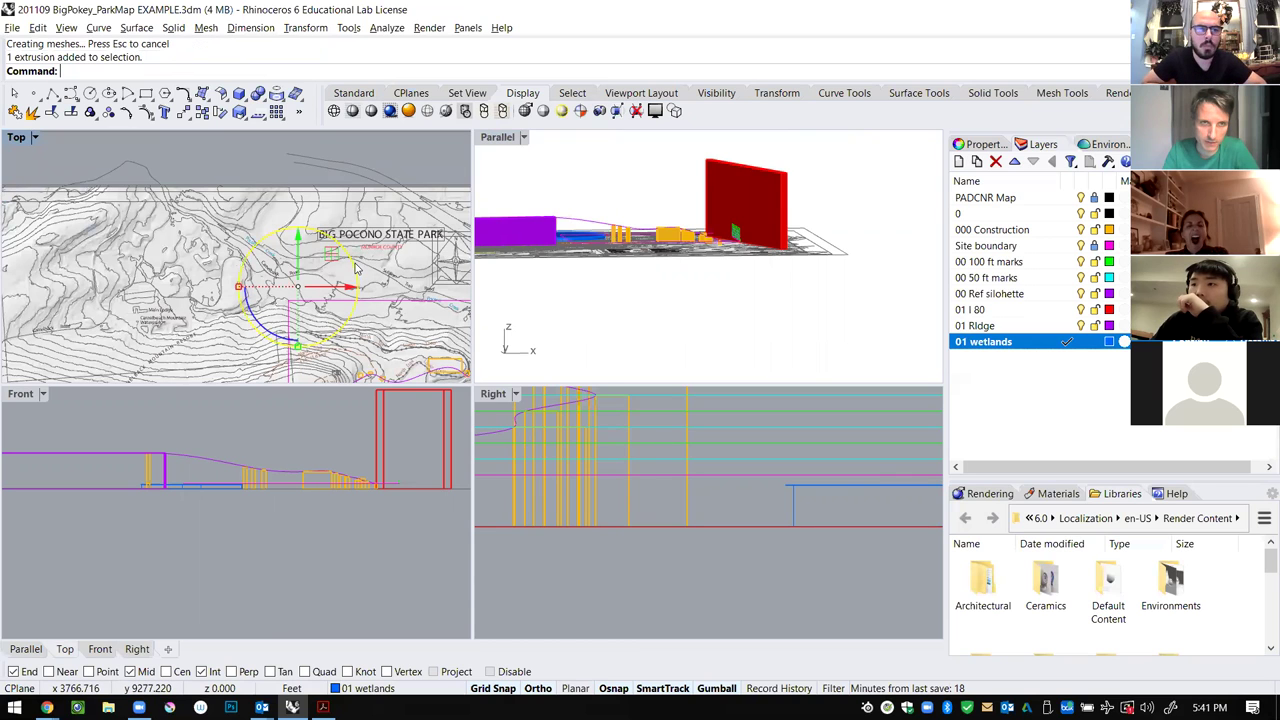
{"action": "type", "text": "Co"}
{"action": "key", "text": "Return"}
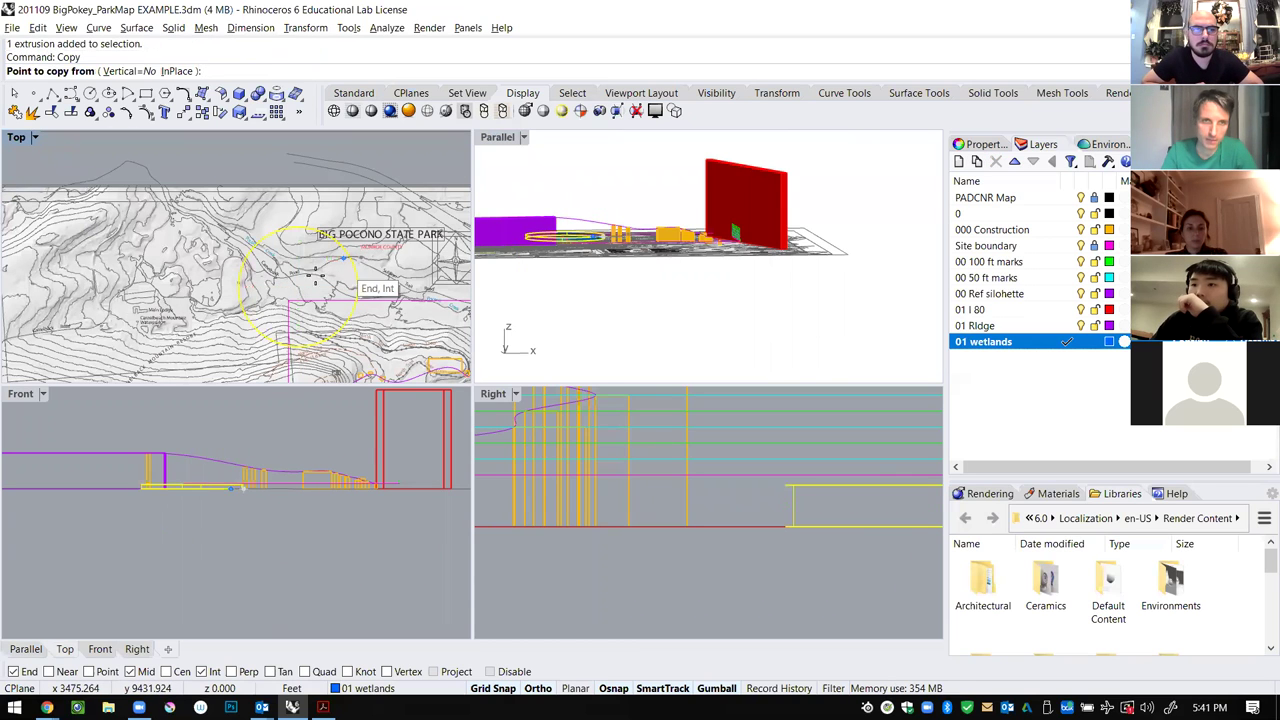
{"action": "left_click", "coordinate": [287, 262]}
{"action": "scroll", "coordinate": [258, 266], "scroll_direction": "down", "scroll_amount": 2}
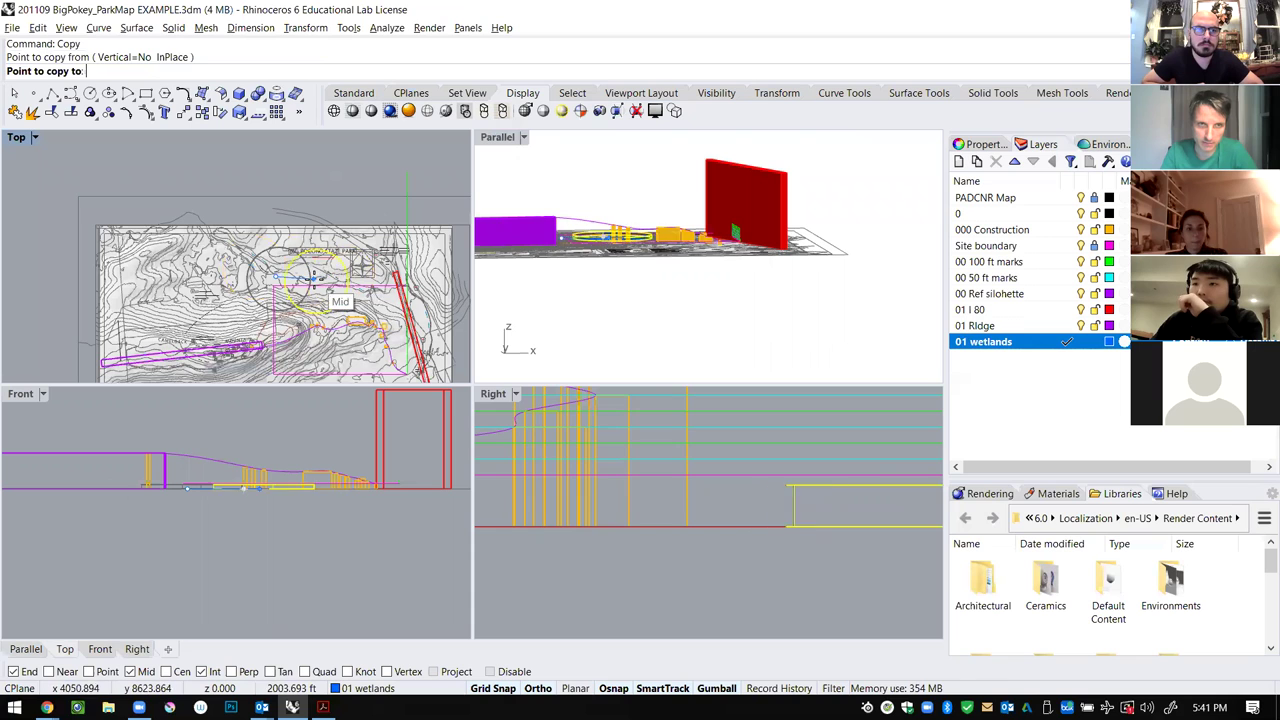
{"action": "left_click", "coordinate": [365, 292]}
{"action": "scroll", "coordinate": [386, 251], "scroll_direction": "down", "scroll_amount": 4}
{"action": "scroll", "coordinate": [366, 330], "scroll_direction": "up", "scroll_amount": 4}
{"action": "left_click", "coordinate": [398, 302]}
{"action": "left_click", "coordinate": [348, 315]}
{"action": "left_click", "coordinate": [435, 352]}
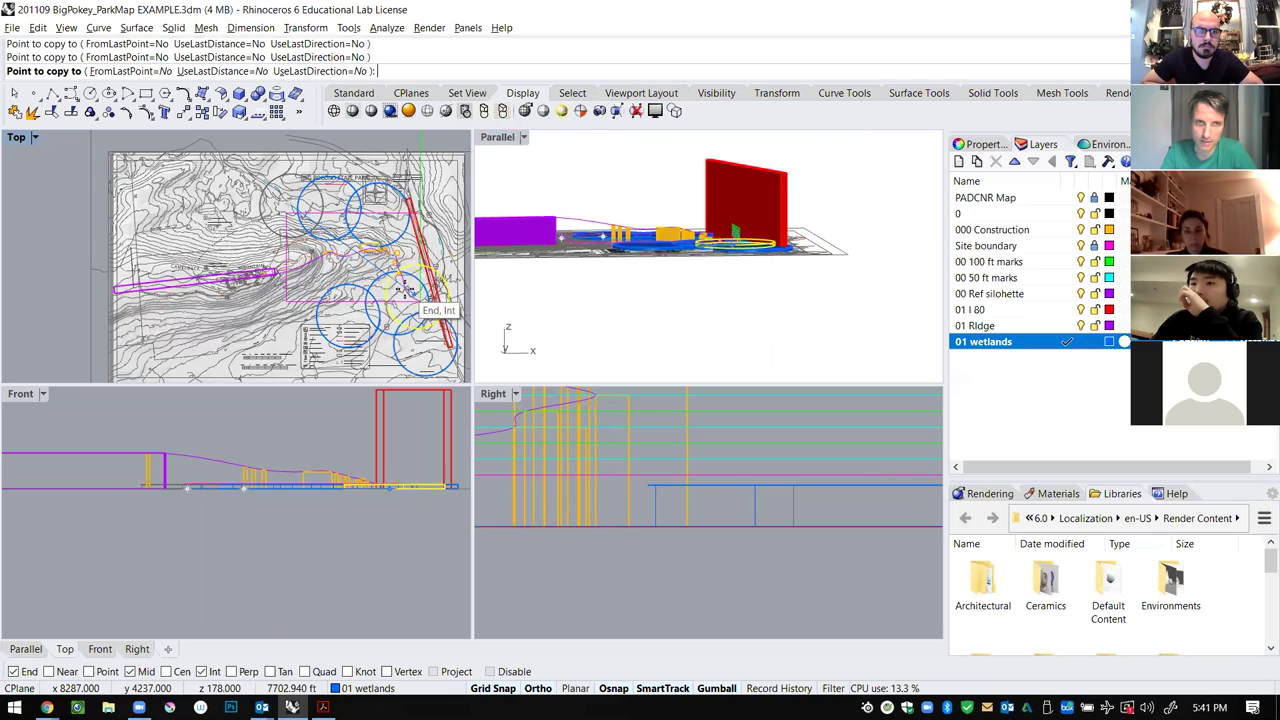
{"action": "left_click", "coordinate": [413, 244]}
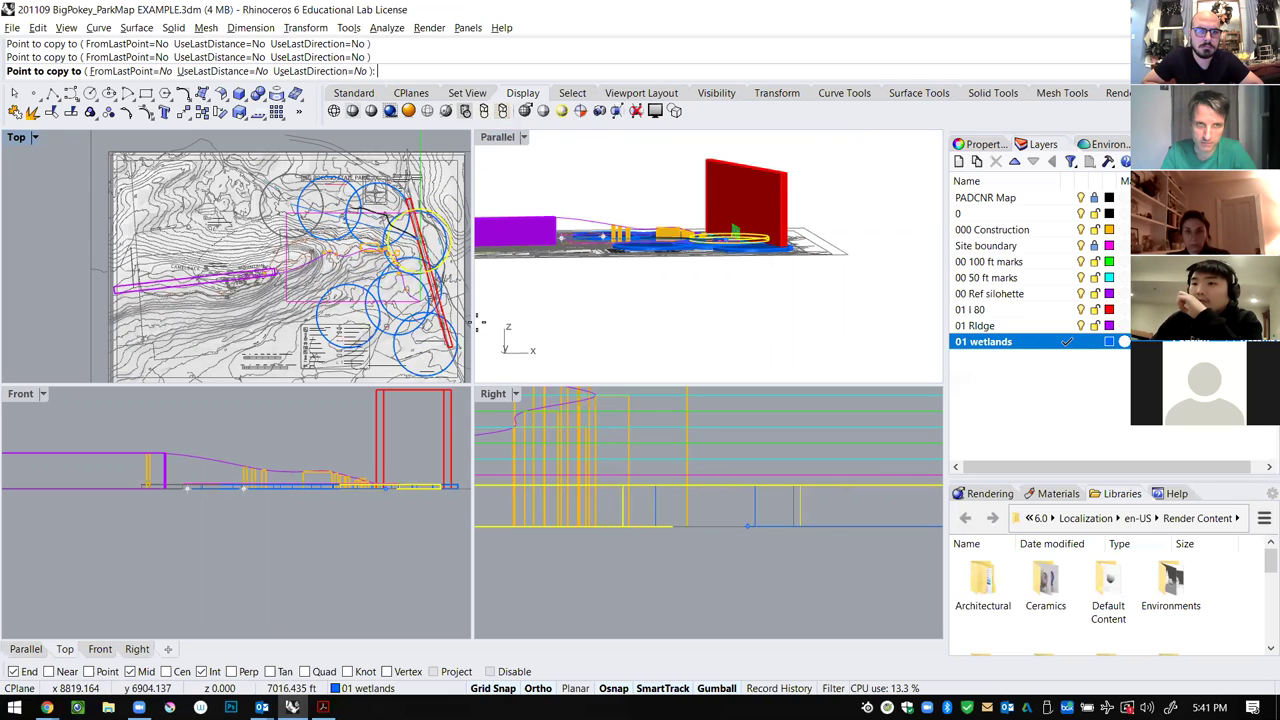
{"action": "key", "text": "Escape"}
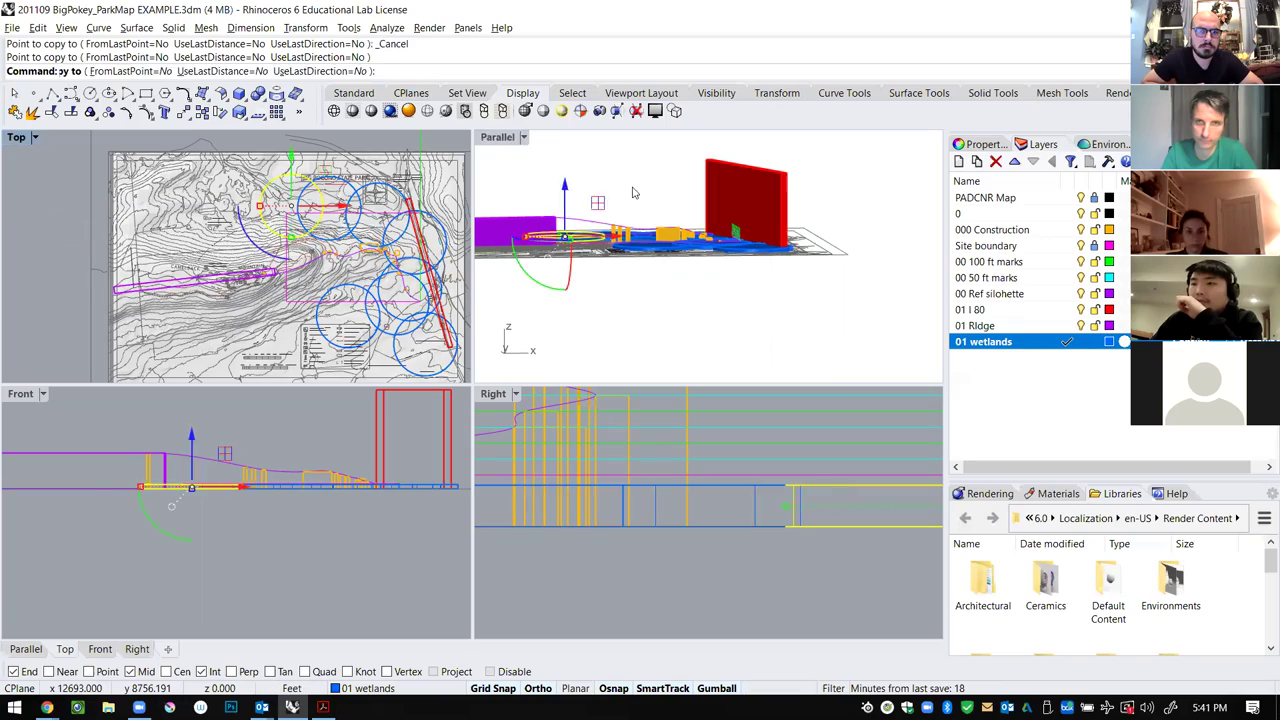
Examine the wetlands cylinders, I-80 box and ridge box together in the 3D view from above, the side and close up.
{"action": "double_click", "coordinate": [508, 141]}
{"action": "right_click_drag", "start_coordinate": [768, 206], "coordinate": [855, 401]}
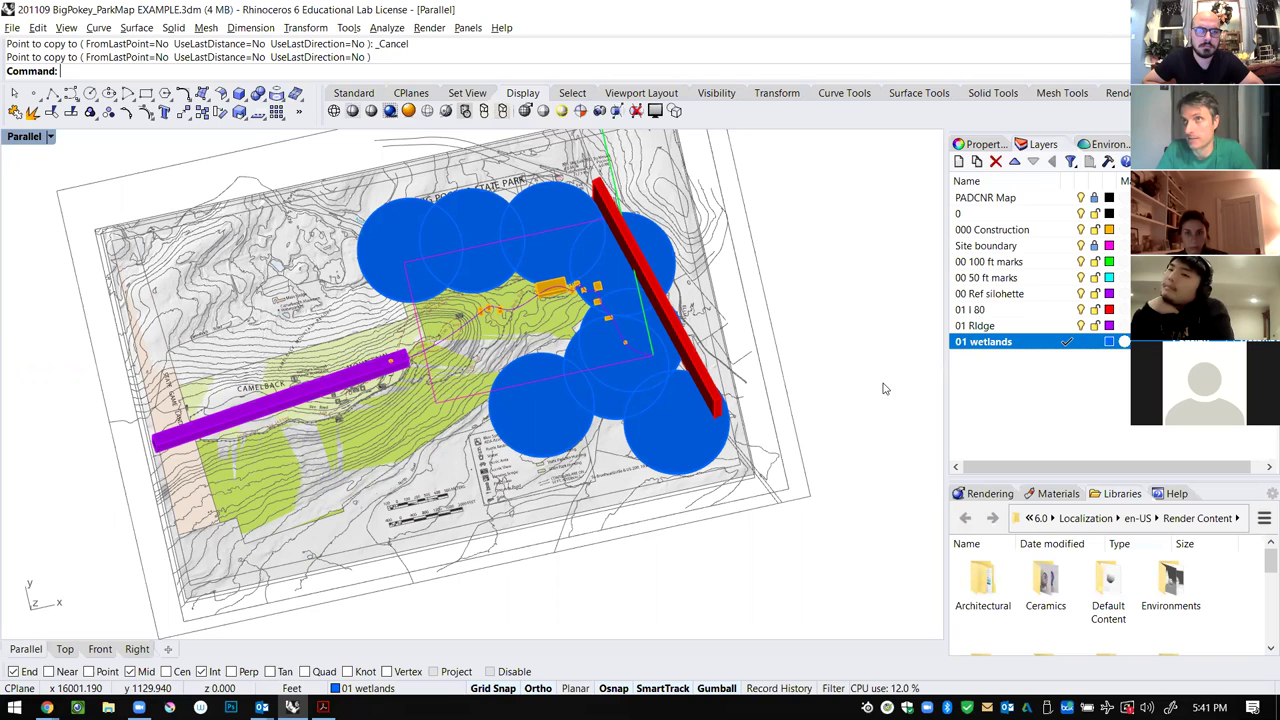
{"action": "right_click_drag", "start_coordinate": [776, 475], "coordinate": [726, 282]}
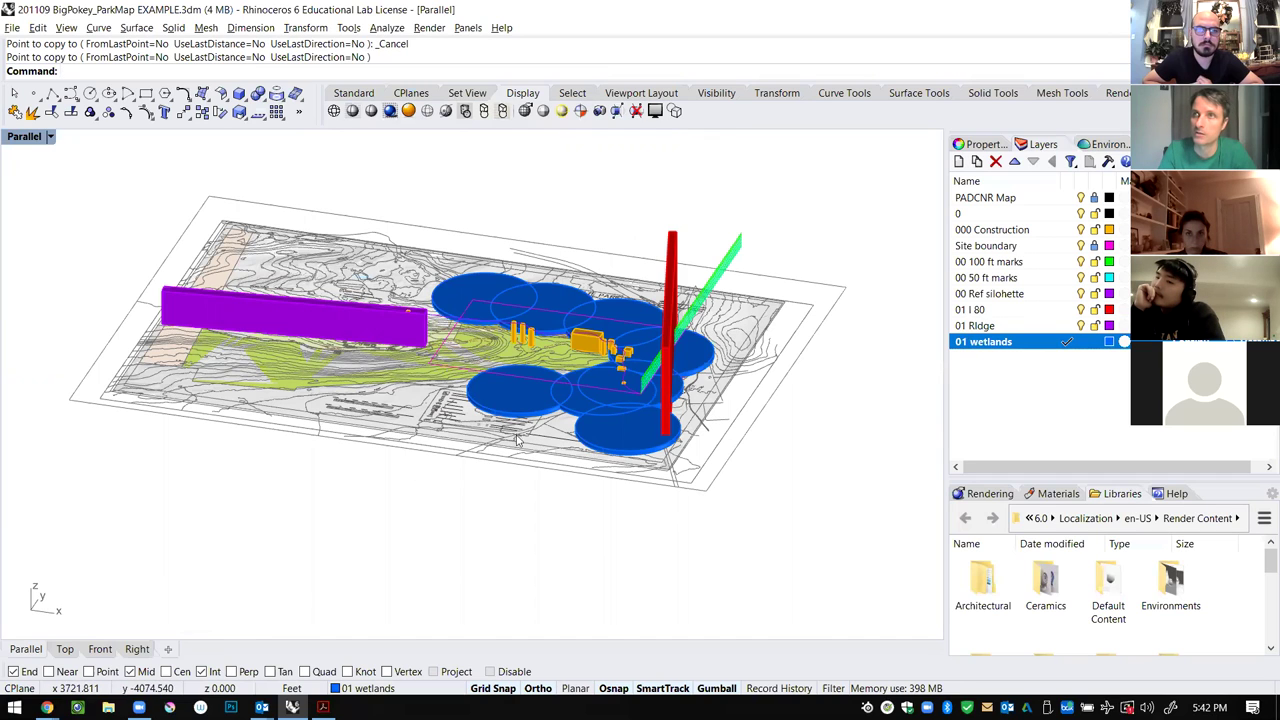
{"action": "right_click_drag", "start_coordinate": [508, 415], "coordinate": [330, 352]}
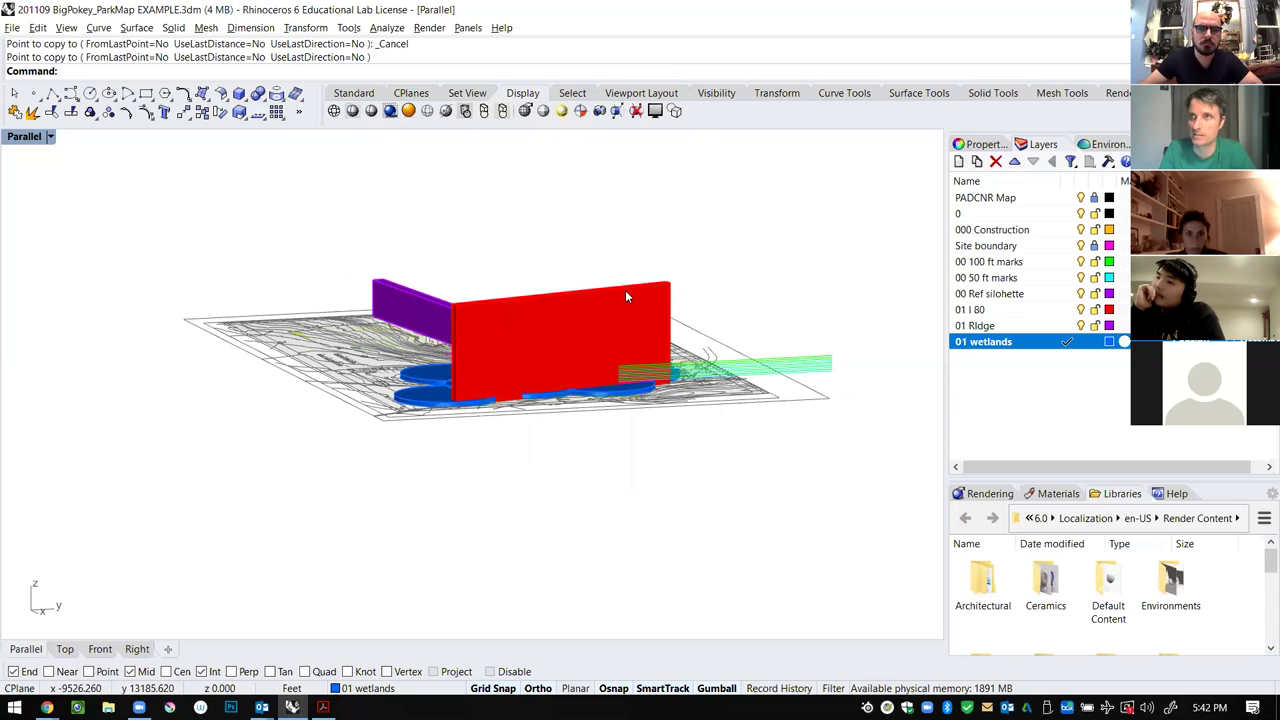
{"action": "scroll", "coordinate": [621, 298], "scroll_direction": "up", "scroll_amount": 6}
{"action": "scroll", "coordinate": [621, 304], "scroll_direction": "up", "scroll_amount": 2}
{"action": "right_click_drag", "start_coordinate": [369, 397], "coordinate": [478, 323]}
{"action": "scroll", "coordinate": [584, 385], "scroll_direction": "down", "scroll_amount": 4}
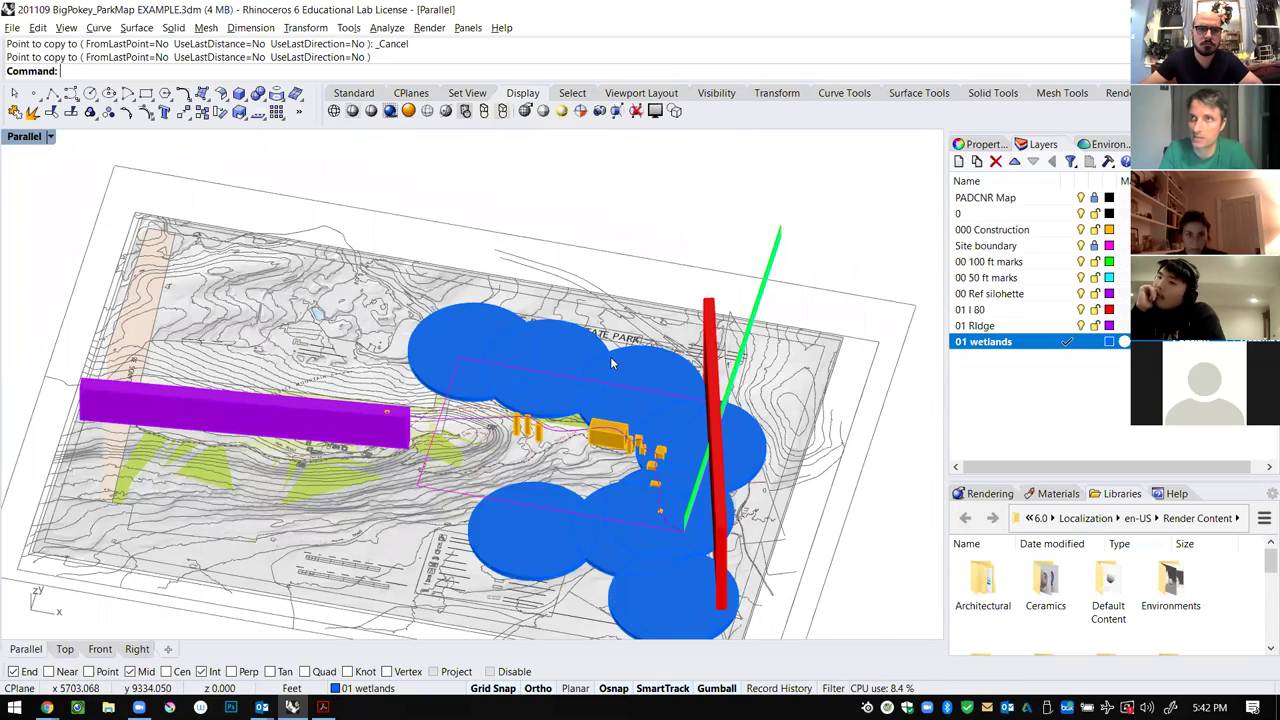
{"action": "right_click_drag", "start_coordinate": [661, 404], "coordinate": [690, 416]}
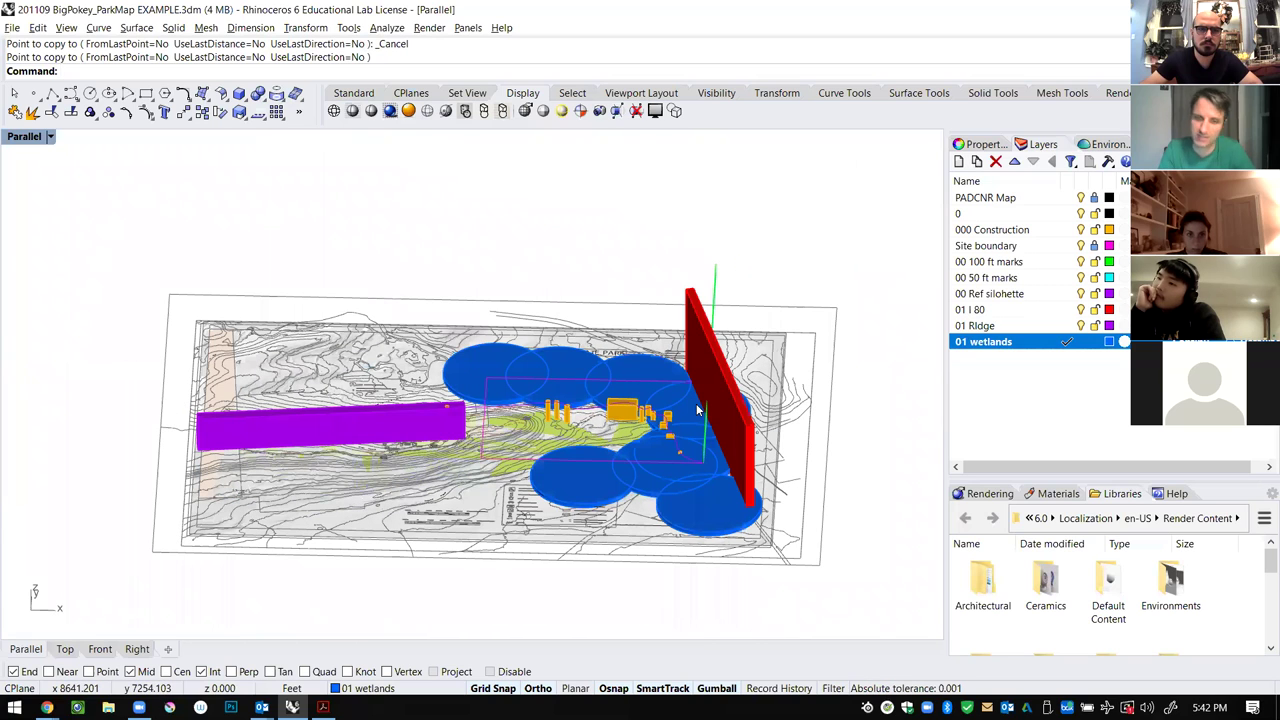
Save the file and lock the 01 RIdge, 01 I 80, 00 Ref silohette, 00 50 ft marks, 00 100 ft marks, 000 Construction and 0 layers.
{"action": "key", "text": "ctrl+s"}
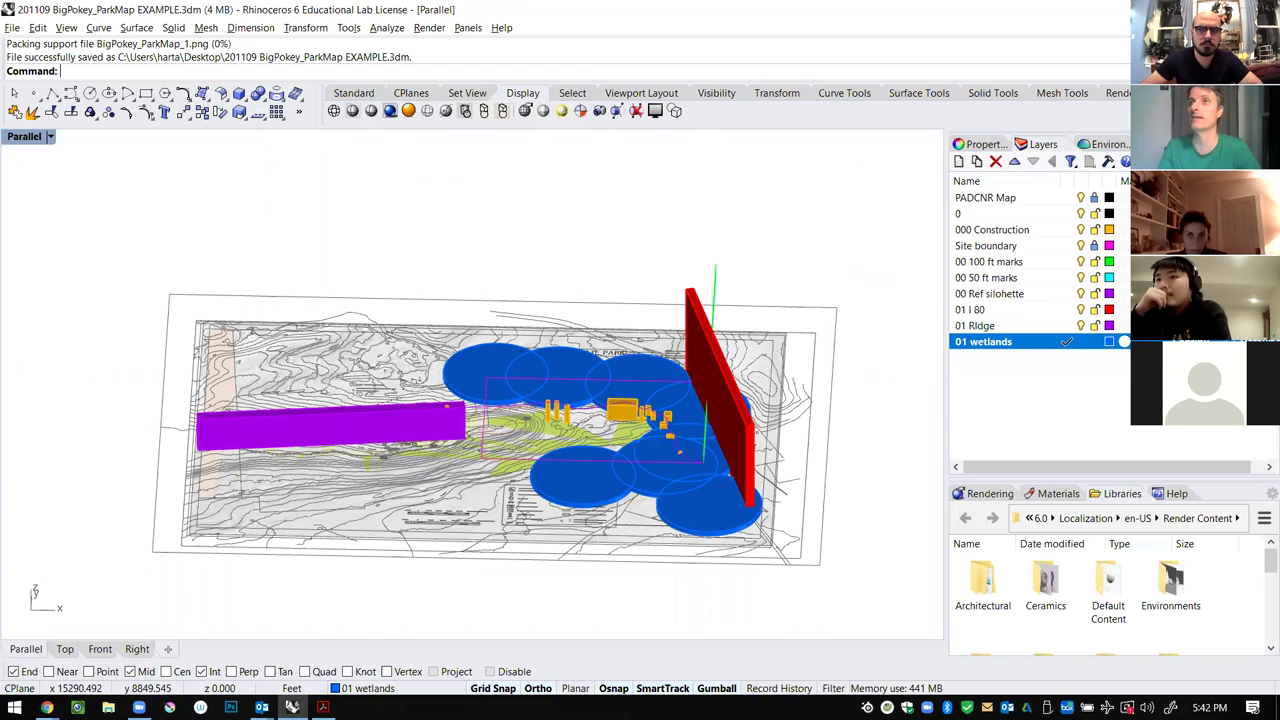
{"action": "left_click", "coordinate": [1095, 326]}
{"action": "left_click", "coordinate": [1095, 310]}
{"action": "left_click", "coordinate": [1095, 294]}
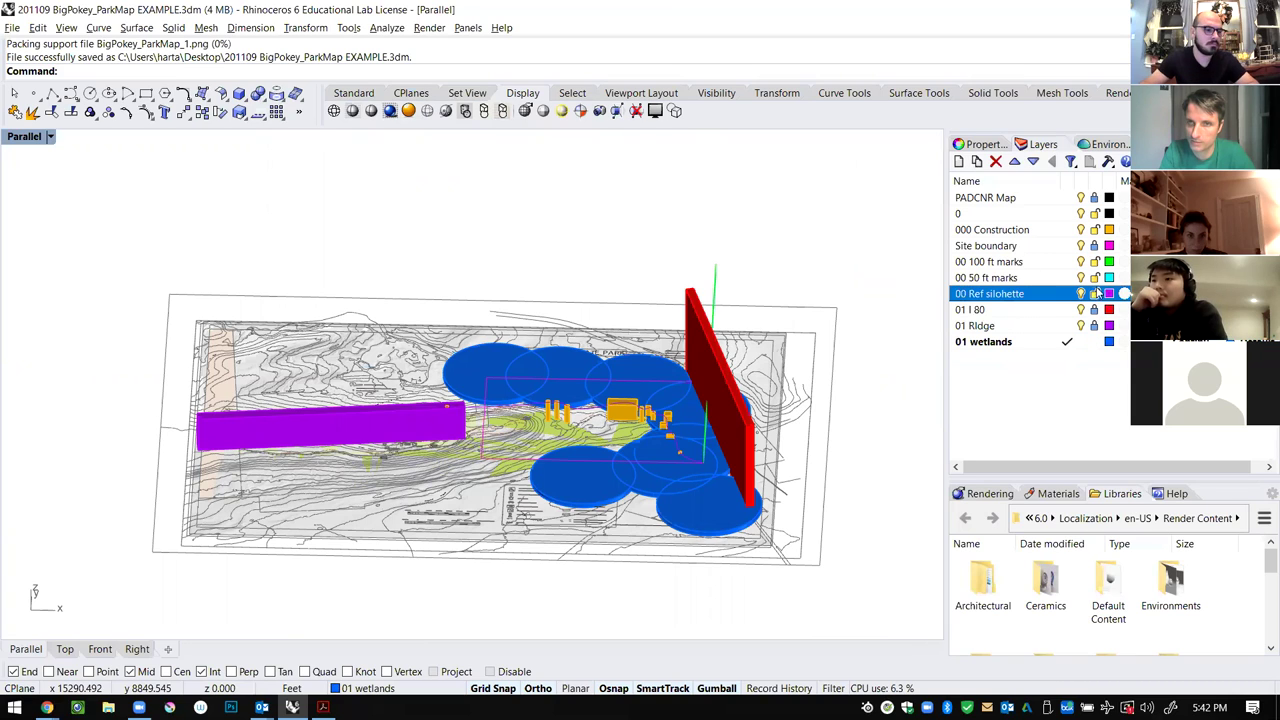
{"action": "left_click", "coordinate": [1095, 277]}
{"action": "left_click", "coordinate": [1095, 262]}
{"action": "left_click", "coordinate": [1095, 230]}
{"action": "left_click", "coordinate": [1094, 219]}
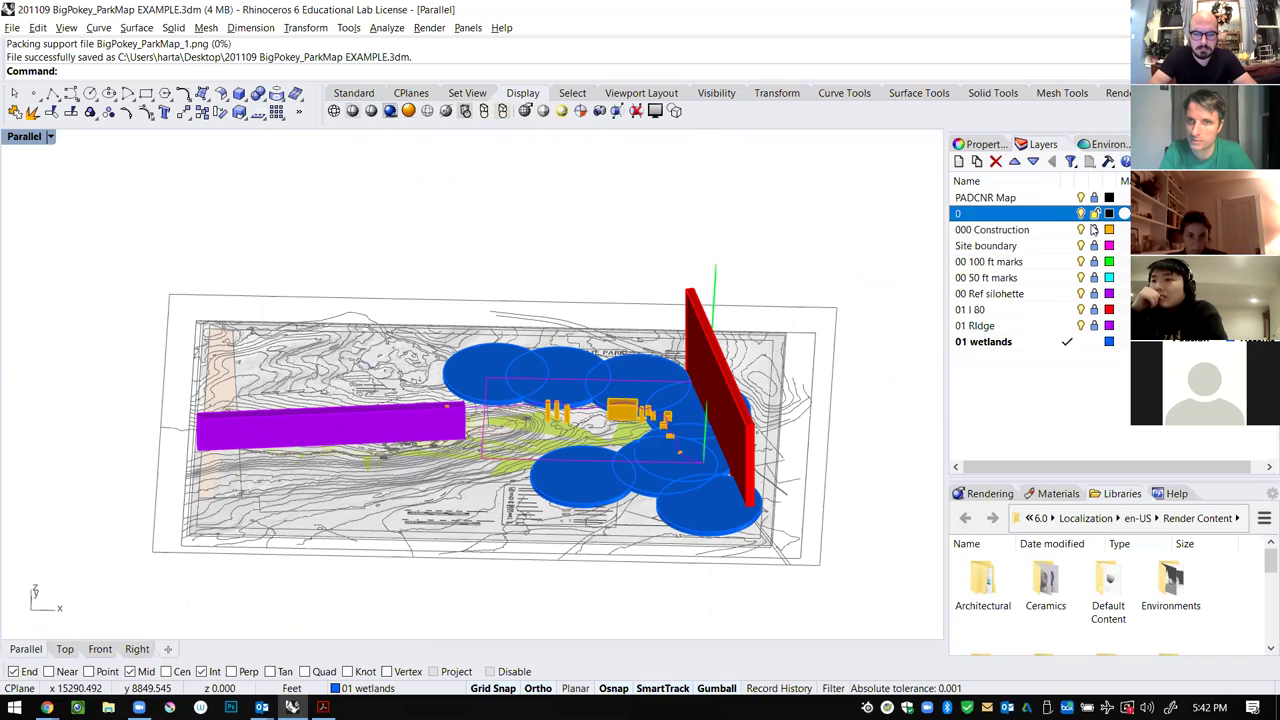
Create a layer named 10 Terrain and give it a turquoise colour of RGB 79, 243, 202.
{"action": "right_click", "coordinate": [983, 369]}
{"action": "left_click", "coordinate": [1010, 374]}
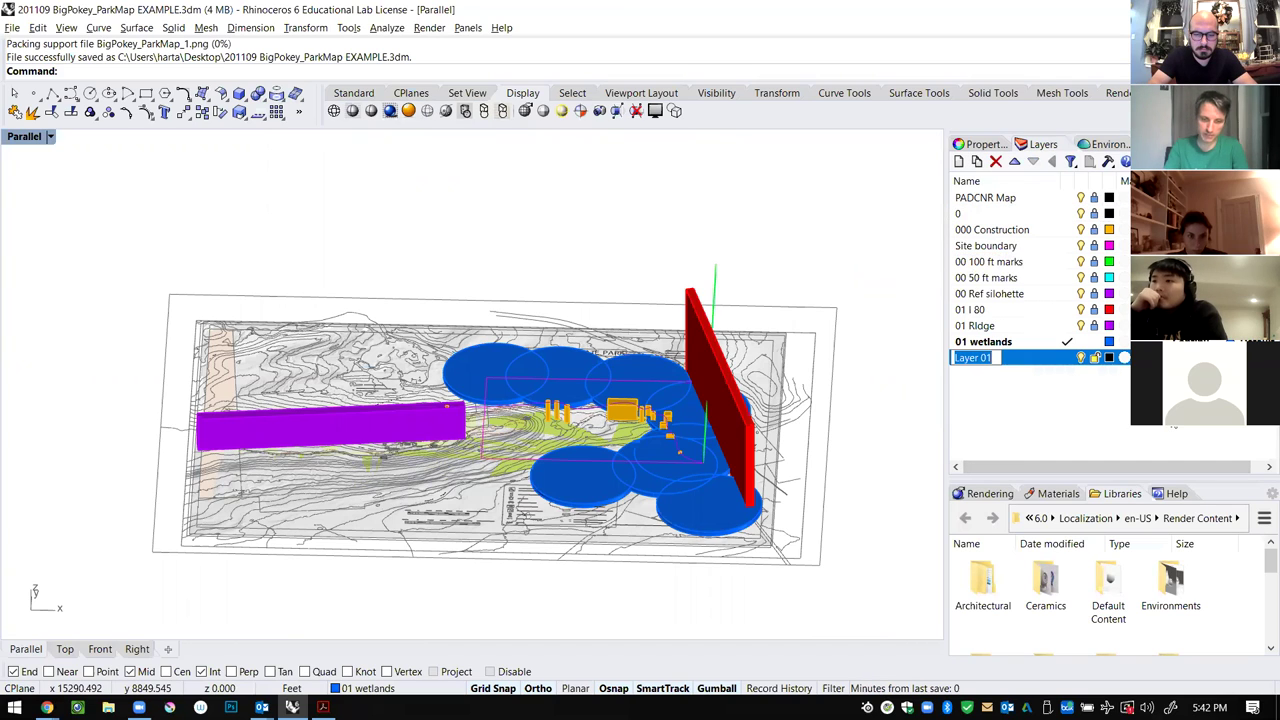
{"action": "type", "text": "10 Terrain"}
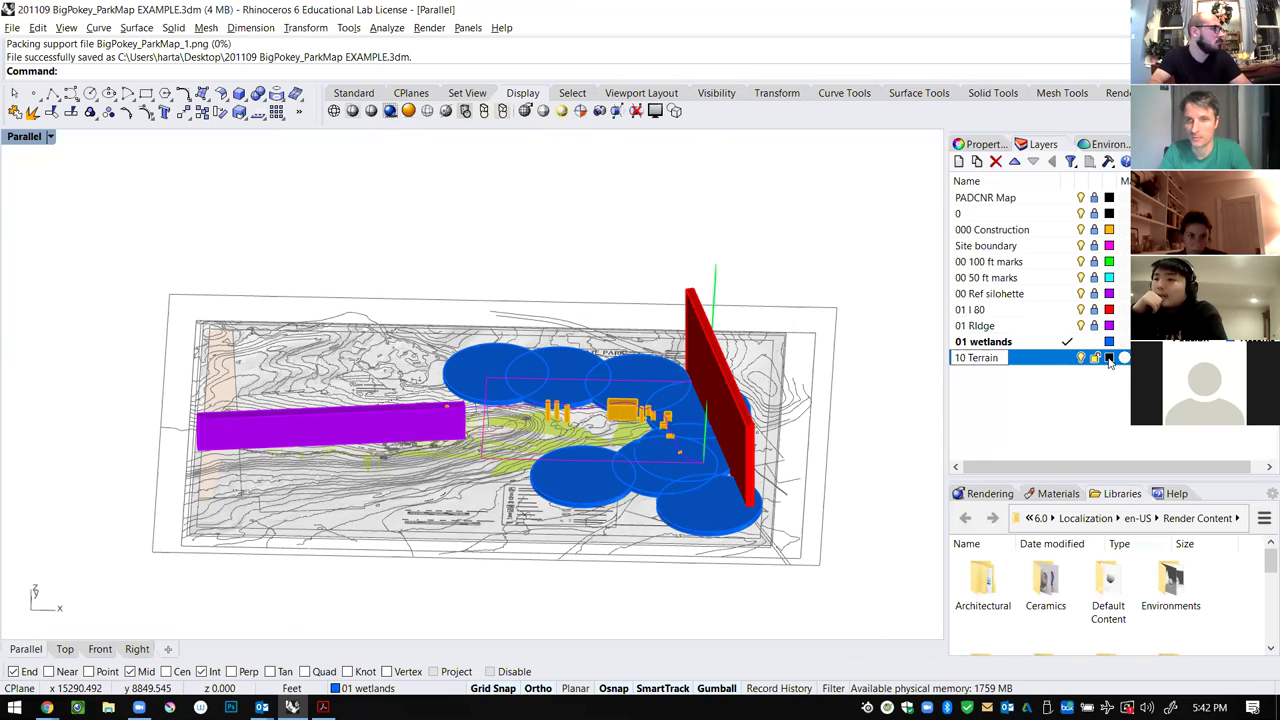
{"action": "left_click", "coordinate": [1108, 358]}
{"action": "left_click", "coordinate": [325, 395]}
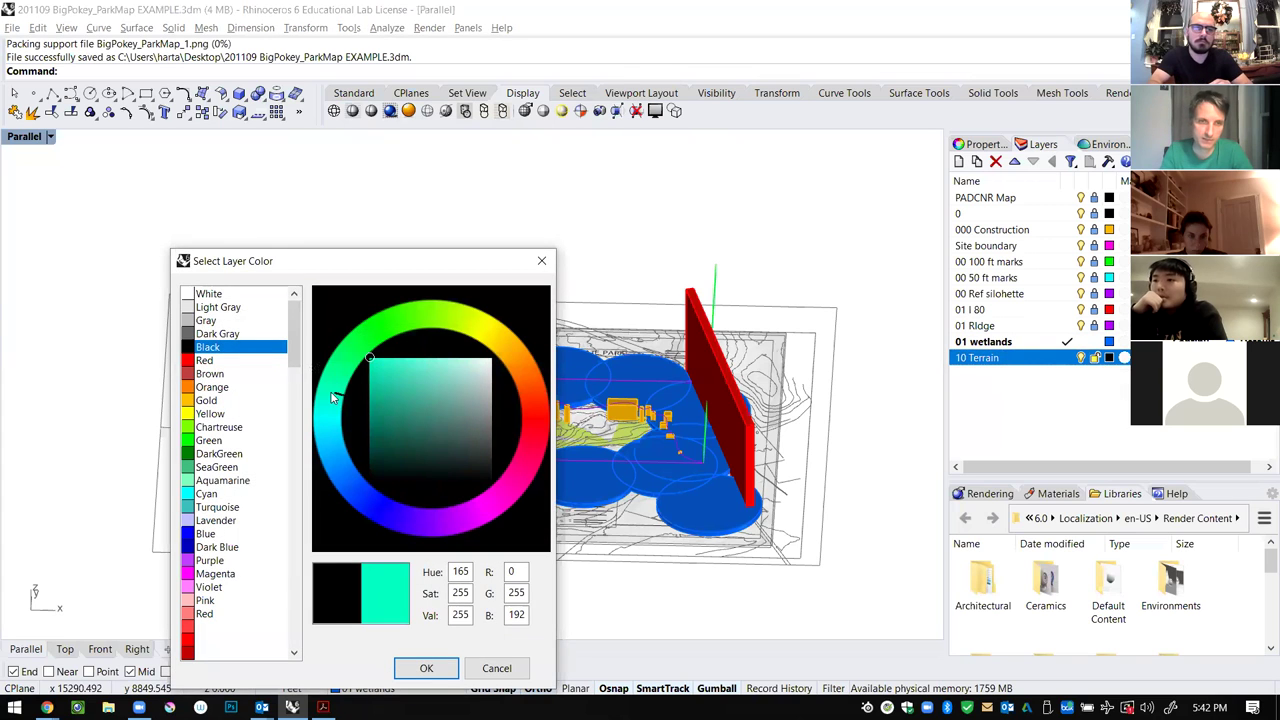
{"action": "left_click", "coordinate": [409, 363]}
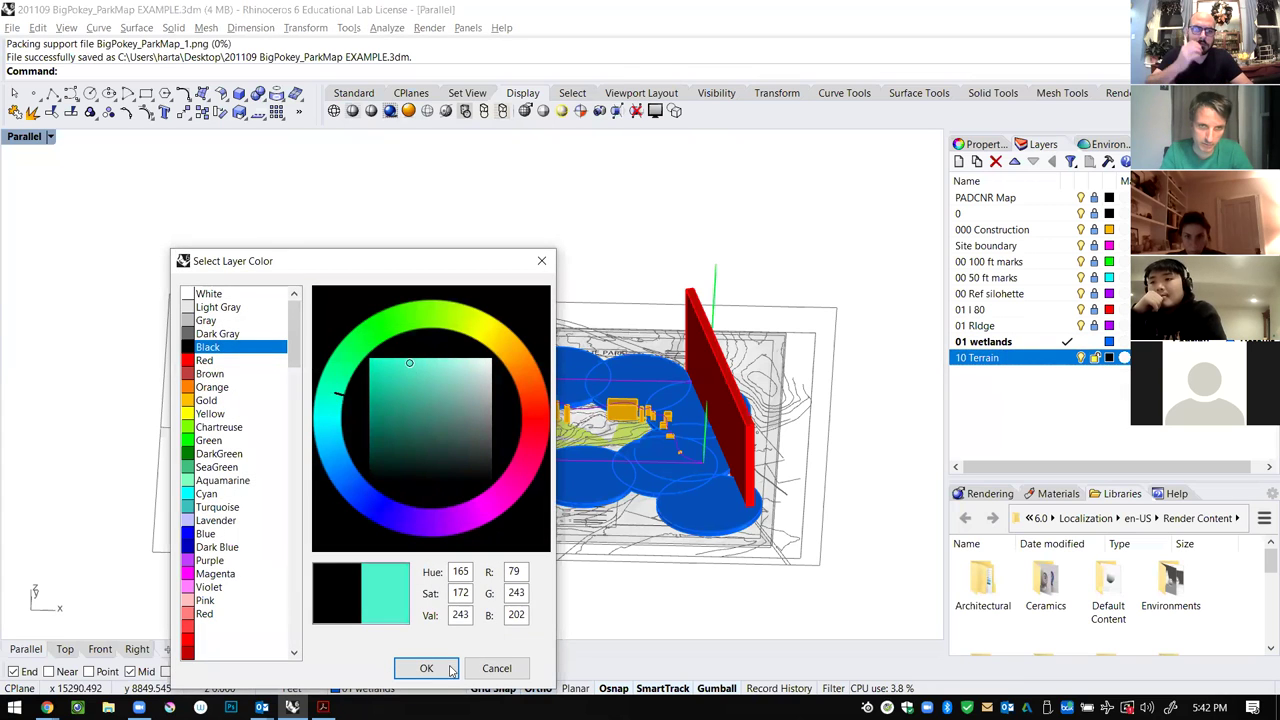
{"action": "left_click", "coordinate": [426, 668]}
Start an ellipsoid defined from its foci and make 10 Terrain the current layer.
{"action": "right_click_drag", "start_coordinate": [837, 349], "coordinate": [615, 450]}
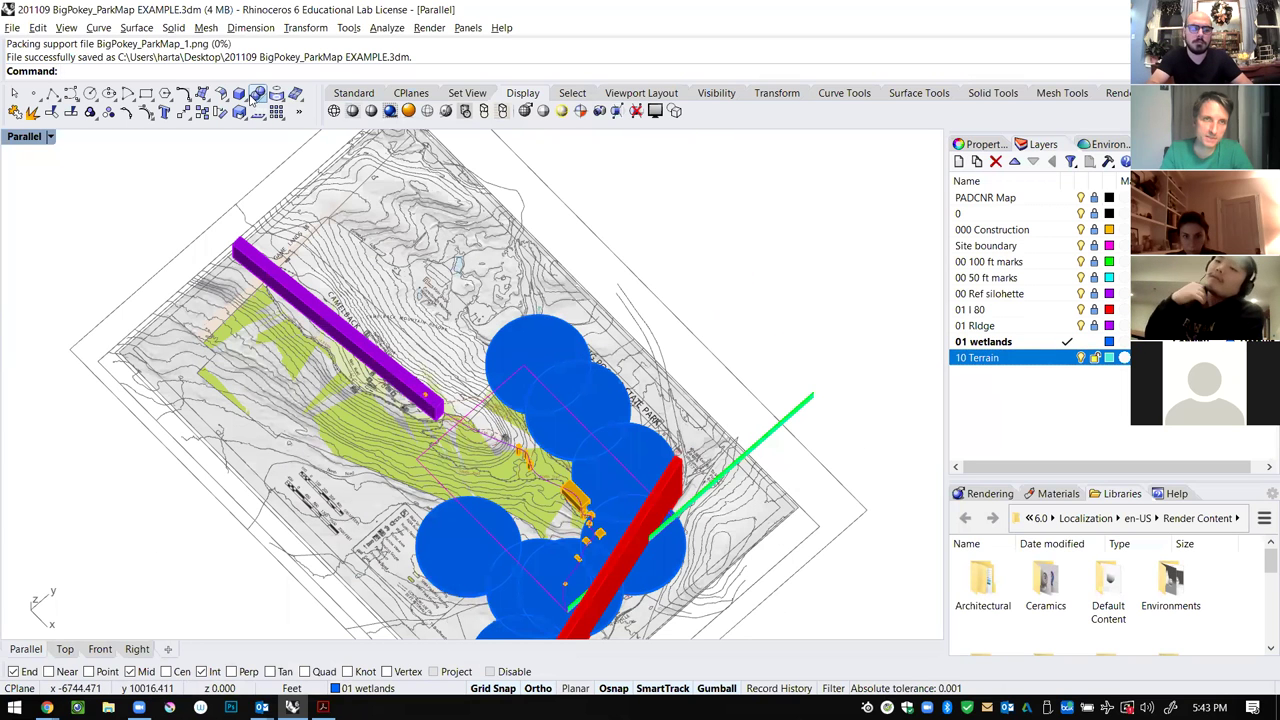
{"action": "left_click", "coordinate": [247, 100]}
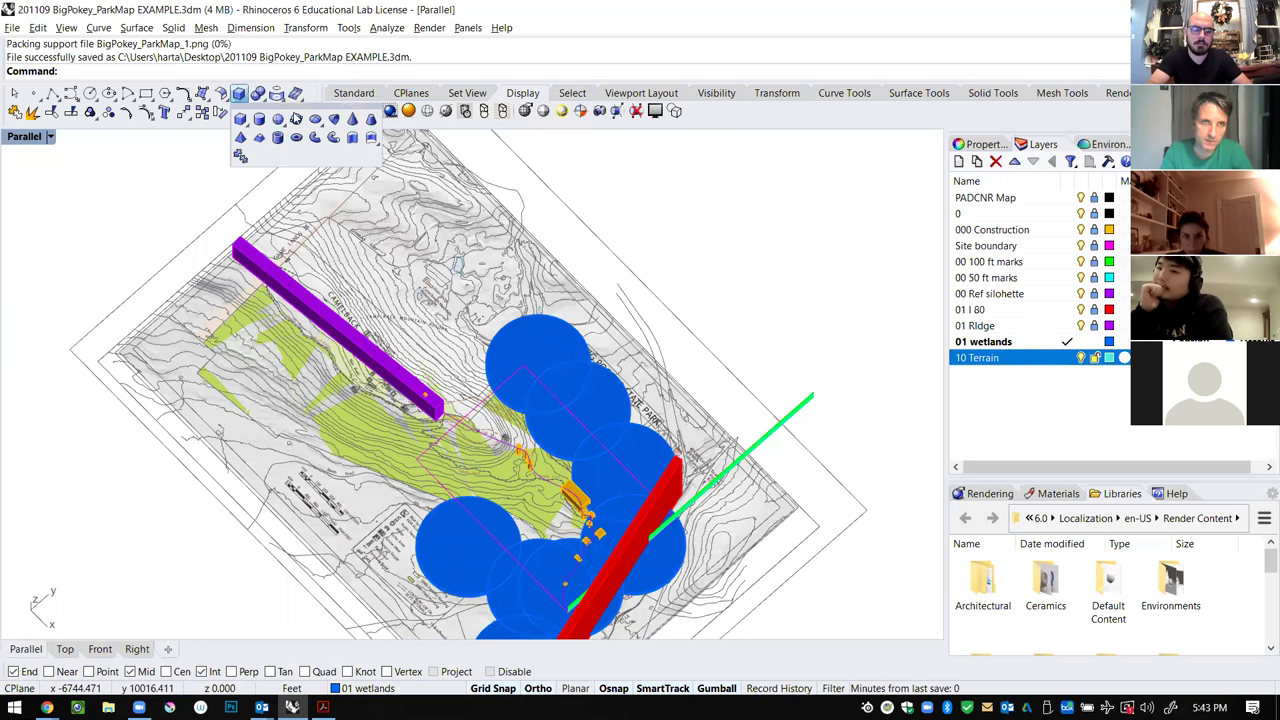
{"action": "left_click", "coordinate": [320, 124]}
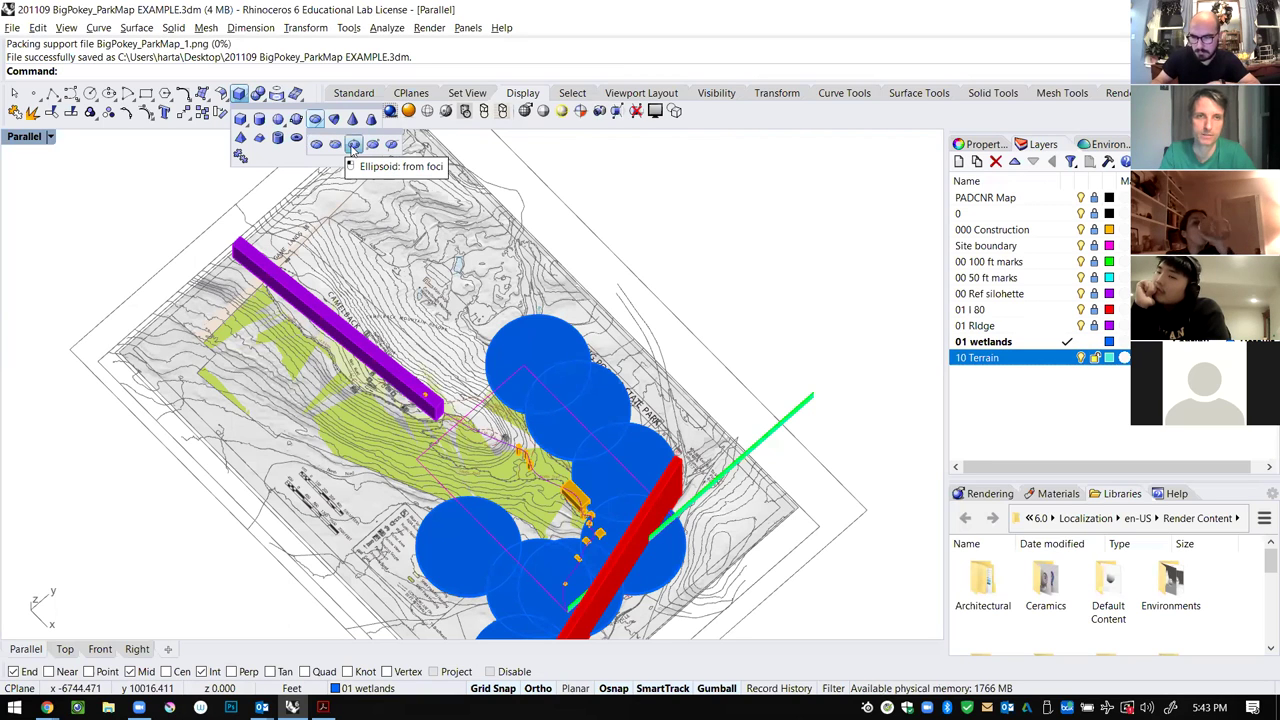
{"action": "left_click", "coordinate": [353, 146]}
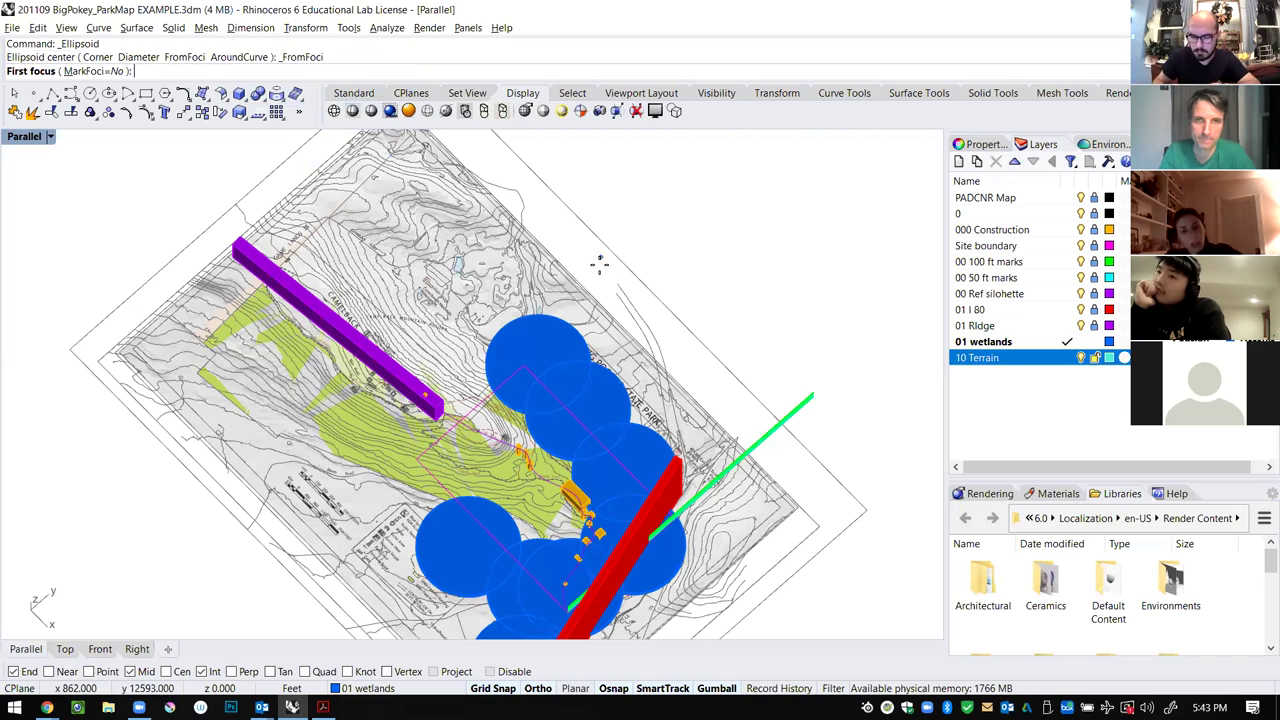
{"action": "scroll", "coordinate": [600, 264], "scroll_direction": "down", "scroll_amount": 2}
{"action": "right_click_drag", "start_coordinate": [604, 340], "coordinate": [730, 322]}
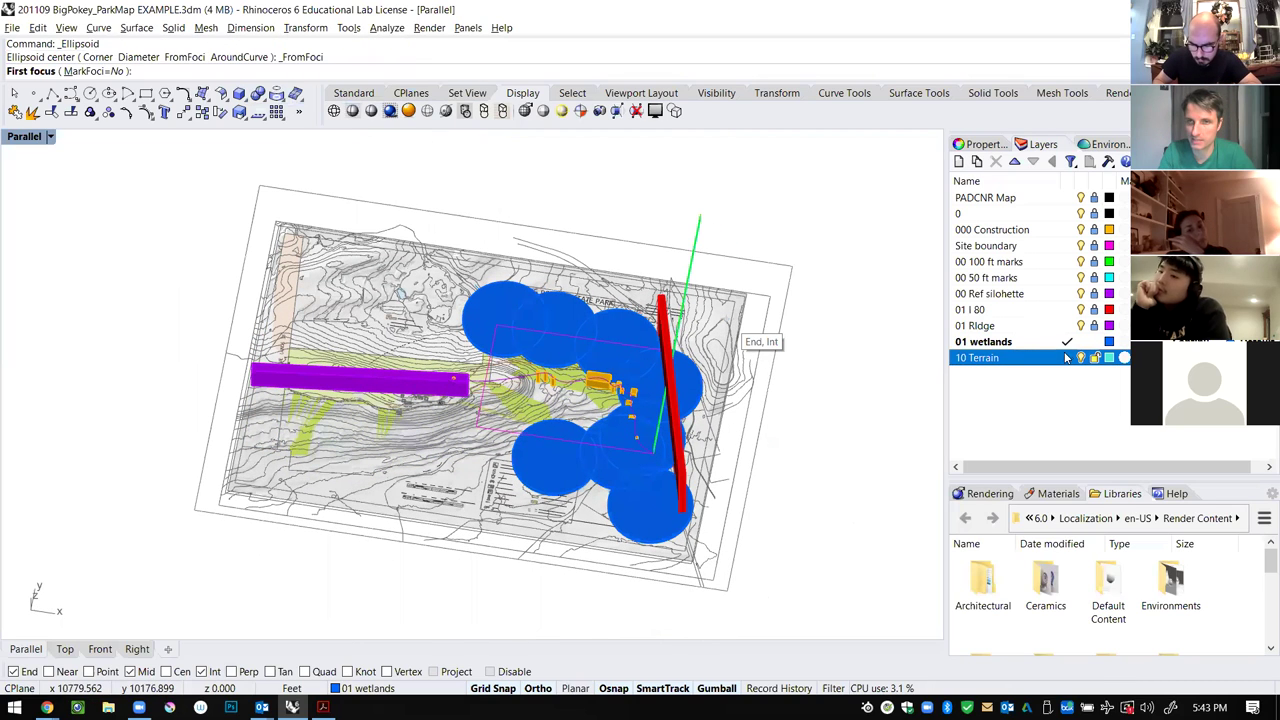
{"action": "left_click", "coordinate": [1067, 357]}
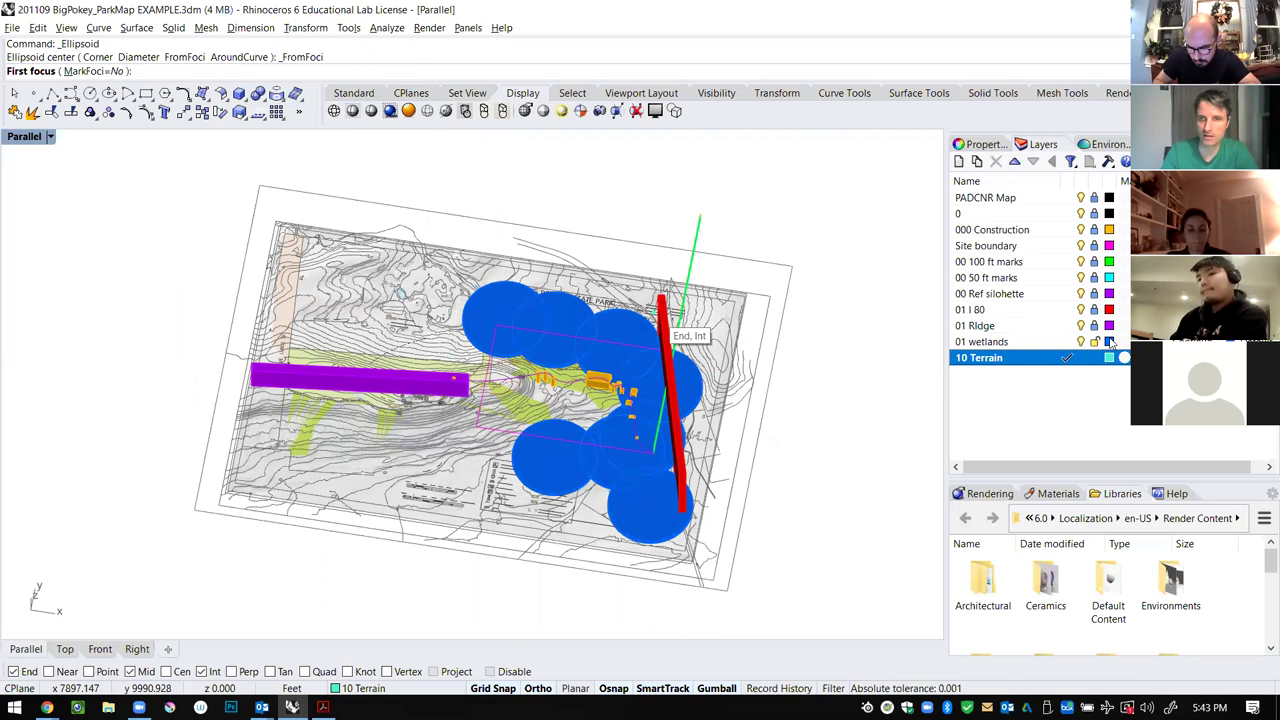
Draw the ellipsoid along the ridge box, with one focus beyond its west end and the other just past its east end.
{"action": "right_click_drag", "start_coordinate": [350, 268], "coordinate": [356, 357]}
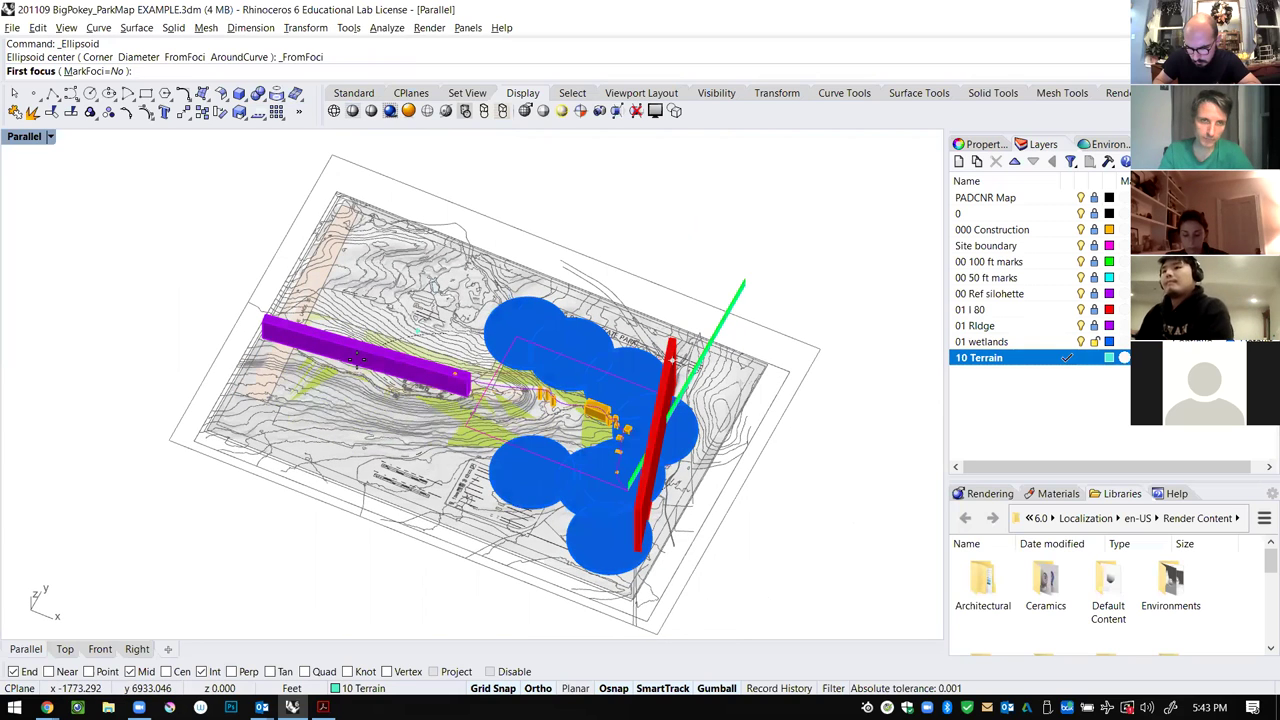
{"action": "left_click", "coordinate": [201, 330]}
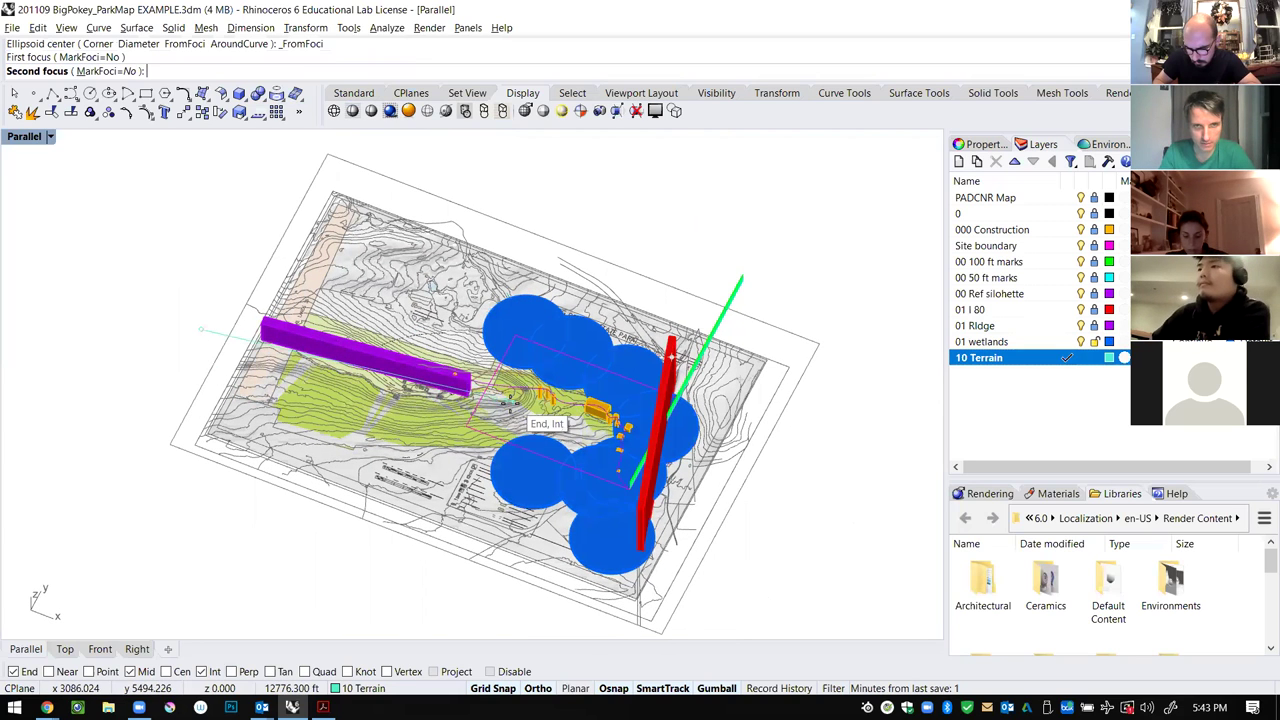
{"action": "left_click", "coordinate": [530, 413]}
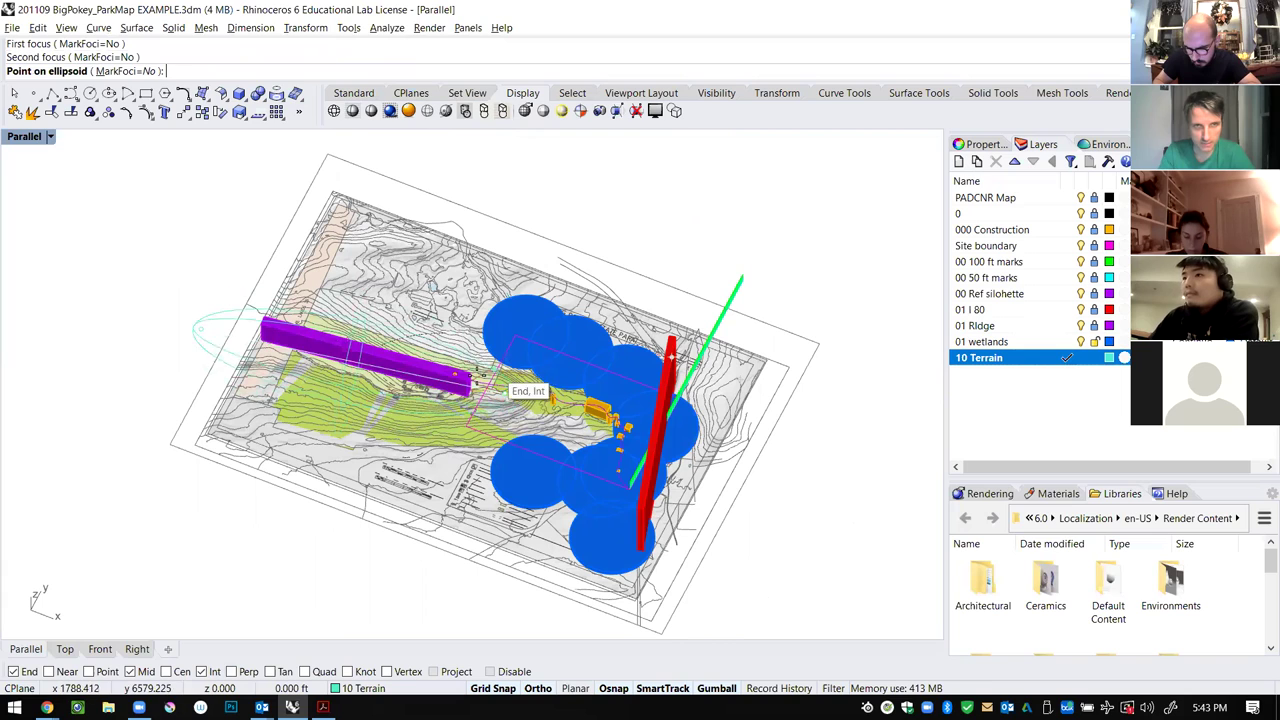
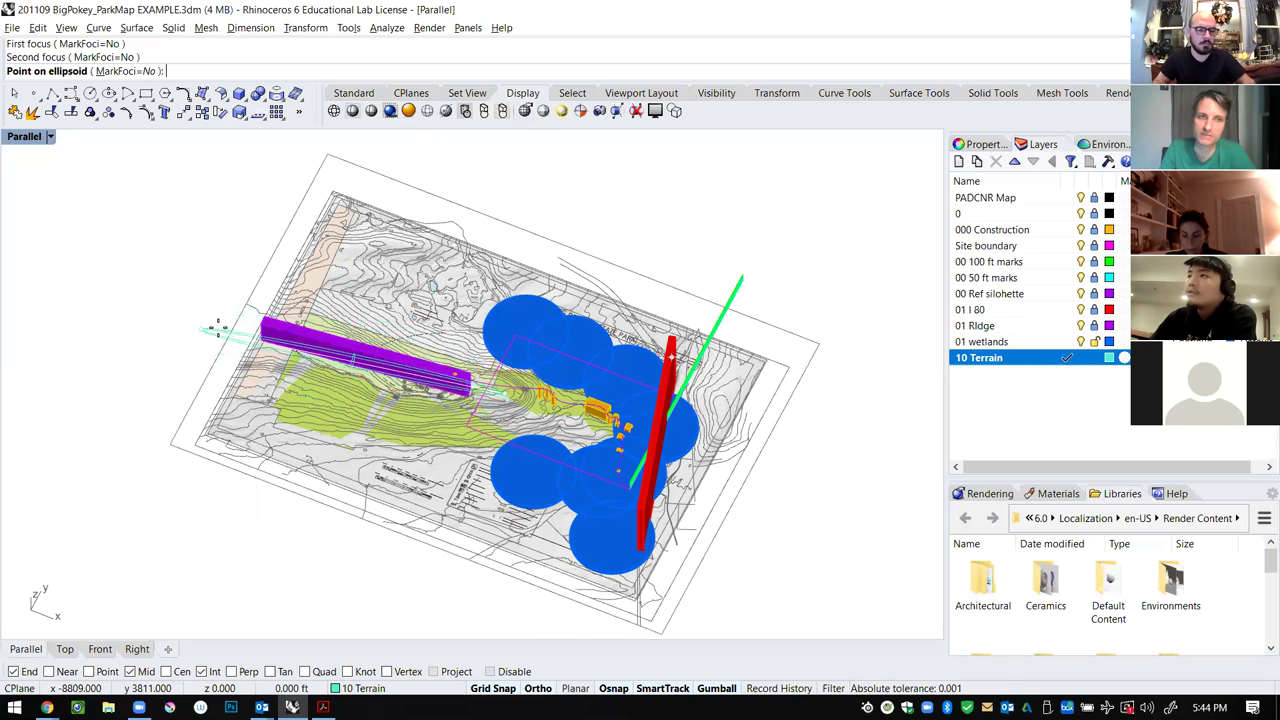
{"action": "scroll", "coordinate": [208, 321], "scroll_direction": "up", "scroll_amount": 4}
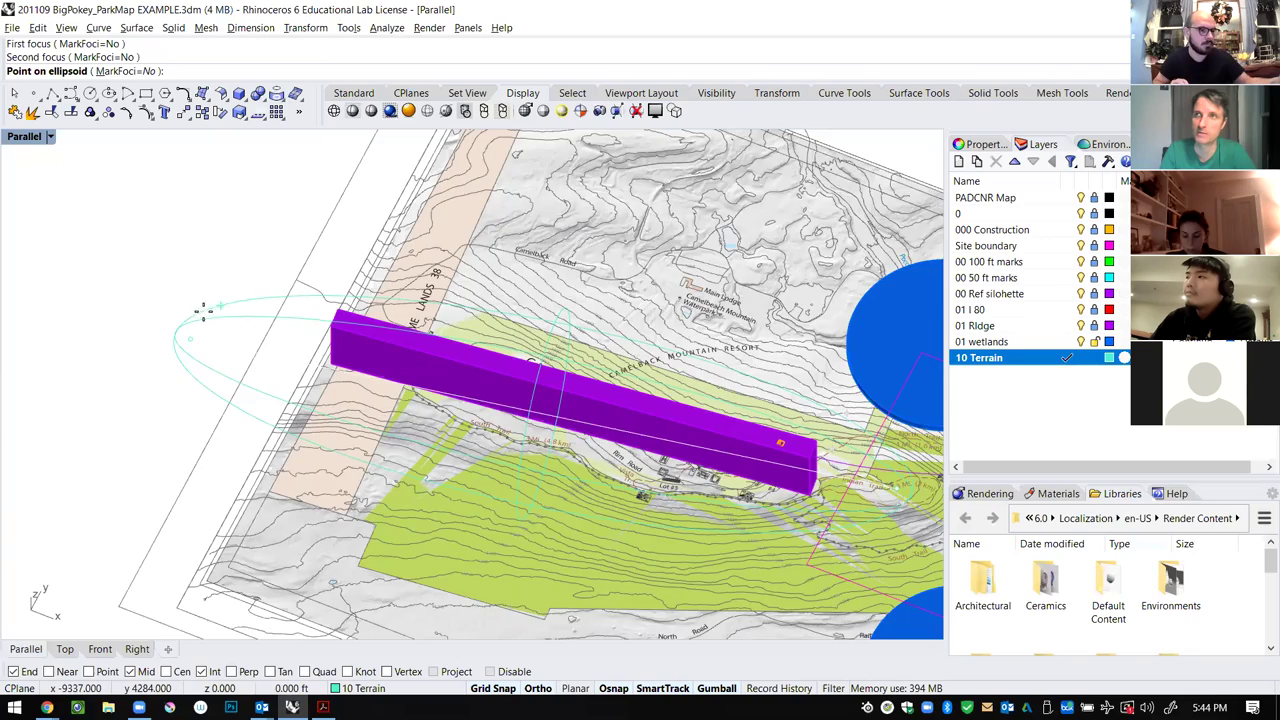
{"action": "scroll", "coordinate": [203, 311], "scroll_direction": "down", "scroll_amount": 4}
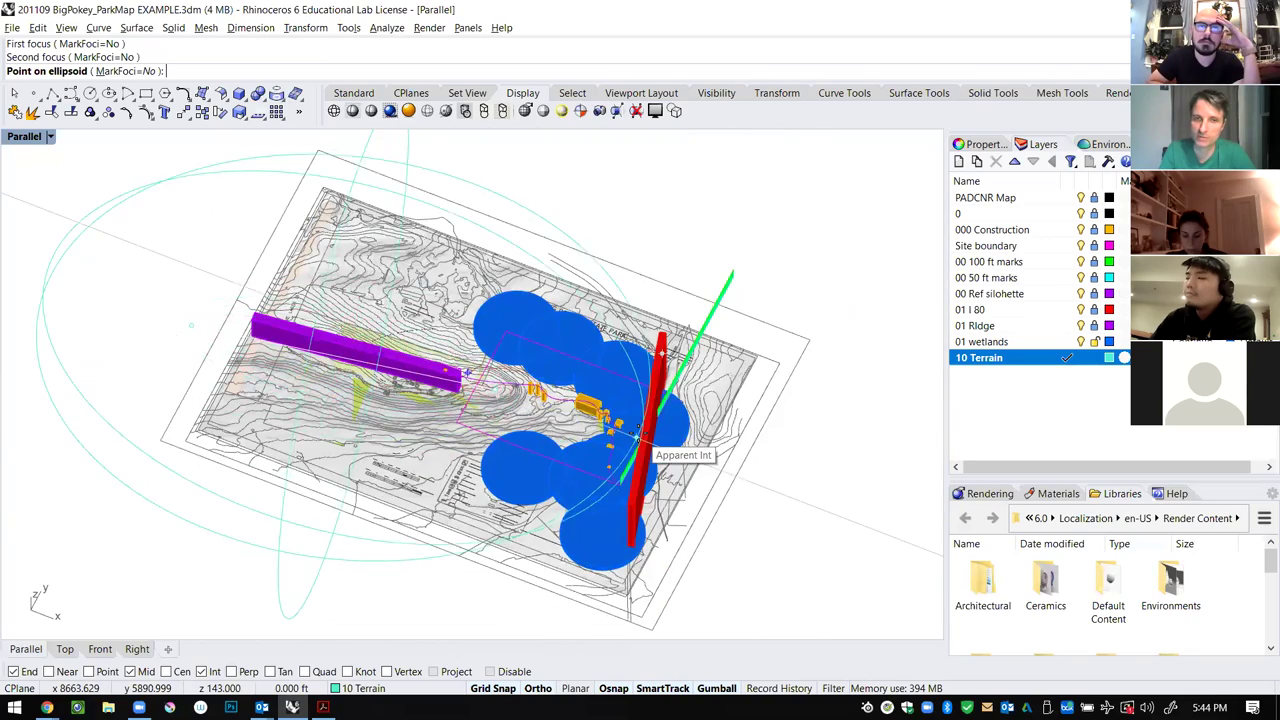
{"action": "scroll", "coordinate": [644, 455], "scroll_direction": "up", "scroll_amount": 7}
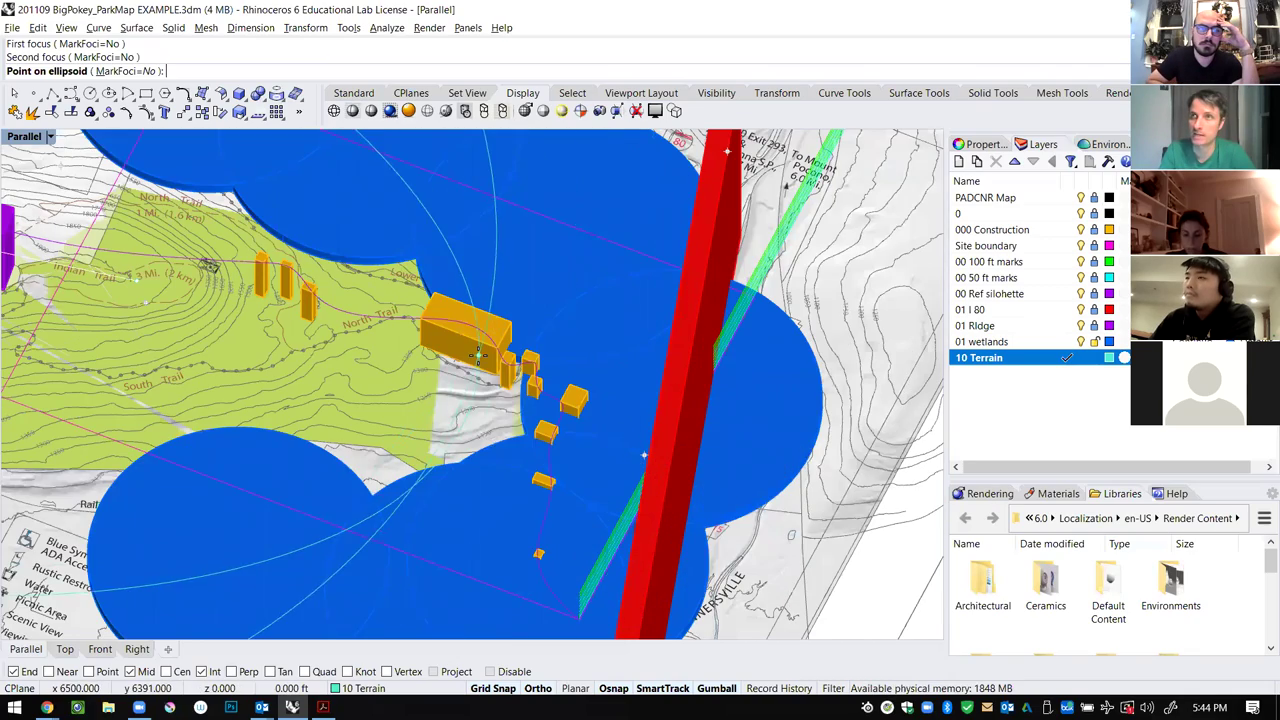
{"action": "scroll", "coordinate": [478, 355], "scroll_direction": "up", "scroll_amount": 5}
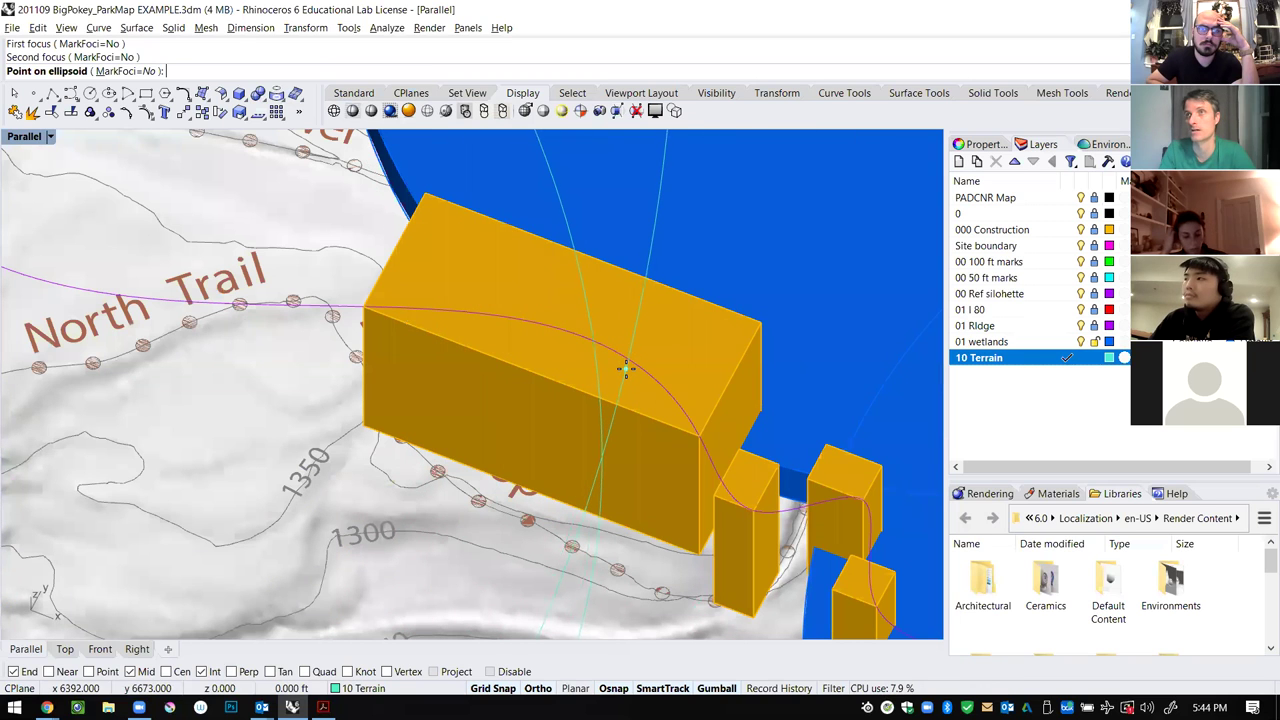
{"action": "scroll", "coordinate": [625, 369], "scroll_direction": "down", "scroll_amount": 6}
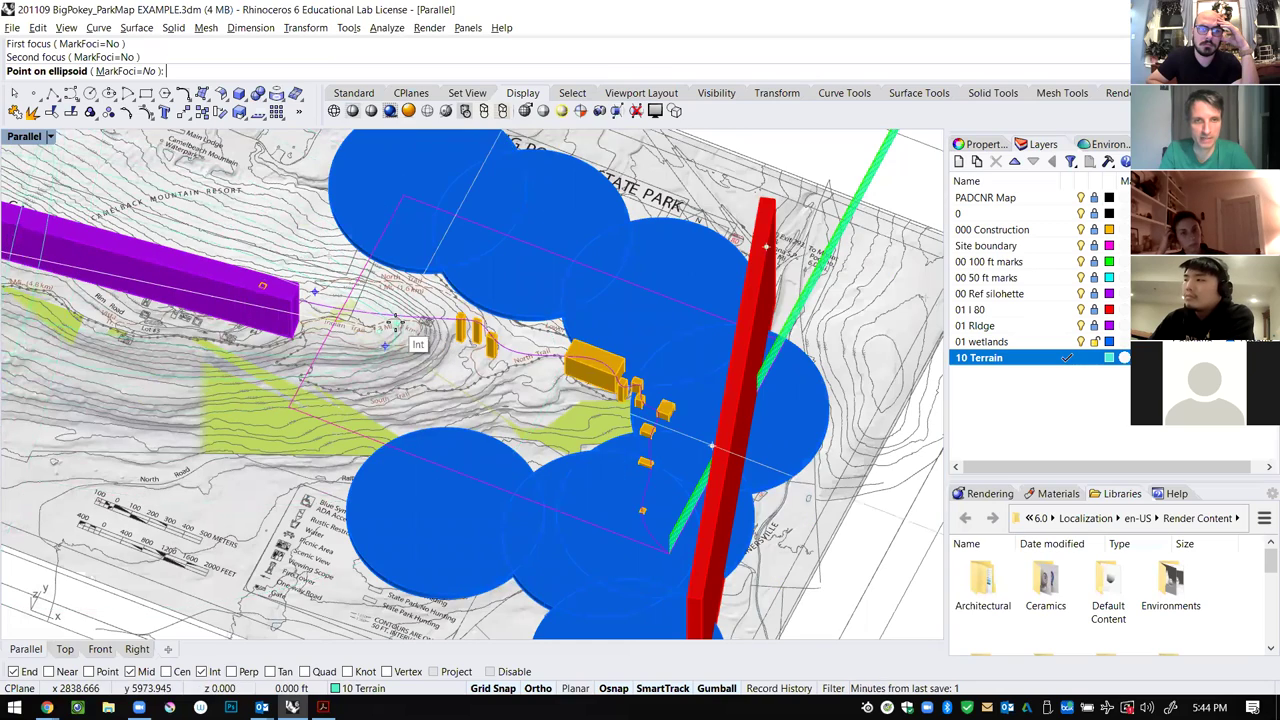
{"action": "left_click", "coordinate": [396, 323]}
{"action": "right_click_drag", "start_coordinate": [436, 364], "coordinate": [394, 321]}
{"action": "scroll", "coordinate": [394, 321], "scroll_direction": "down", "scroll_amount": 4}
Select the ridge ellipsoid and scale it down vertically into a flatter form.
{"action": "left_click", "coordinate": [270, 338]}
{"action": "right_click_drag", "start_coordinate": [57, 496], "coordinate": [778, 432]}
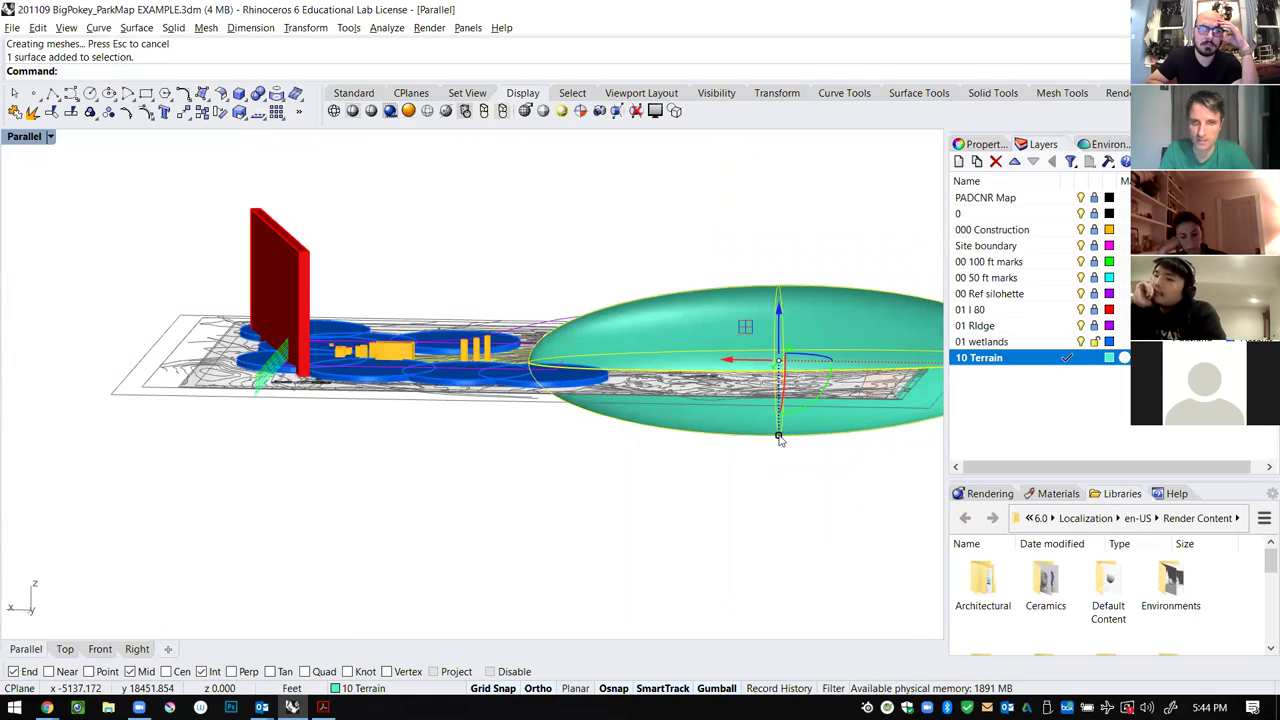
{"action": "mouse_move", "coordinate": [778, 432]}
{"action": "left_mouse_down"}
{"action": "mouse_move", "coordinate": [783, 398]}
{"action": "mouse_move", "coordinate": [785, 413]}
{"action": "left_mouse_up"}
{"action": "right_click_drag", "start_coordinate": [740, 411], "coordinate": [663, 383]}
{"action": "scroll", "coordinate": [788, 358], "scroll_direction": "down", "scroll_amount": 5}
{"action": "scroll", "coordinate": [502, 376], "scroll_direction": "up", "scroll_amount": 3}
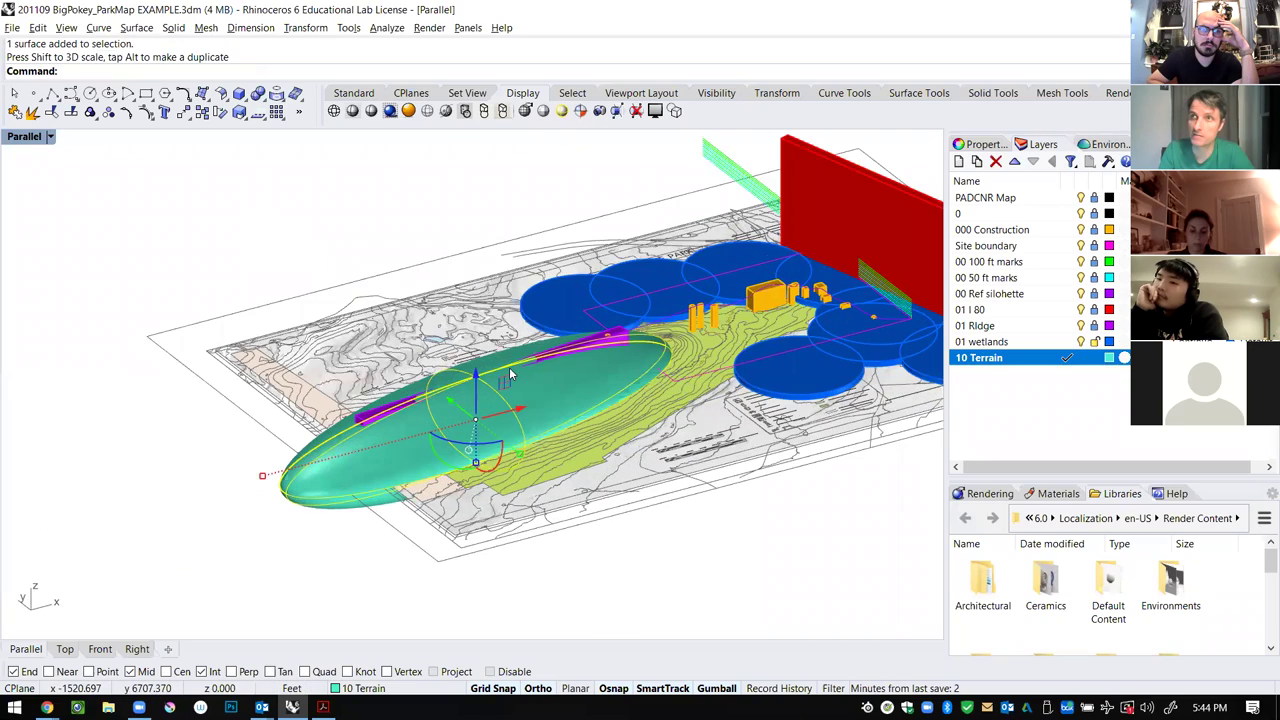
Flatten the ridge ellipsoid slightly further so the top of the ridge box protrudes along its length.
{"action": "right_click_drag", "start_coordinate": [545, 357], "coordinate": [430, 390]}
{"action": "scroll", "coordinate": [408, 388], "scroll_direction": "up", "scroll_amount": 8}
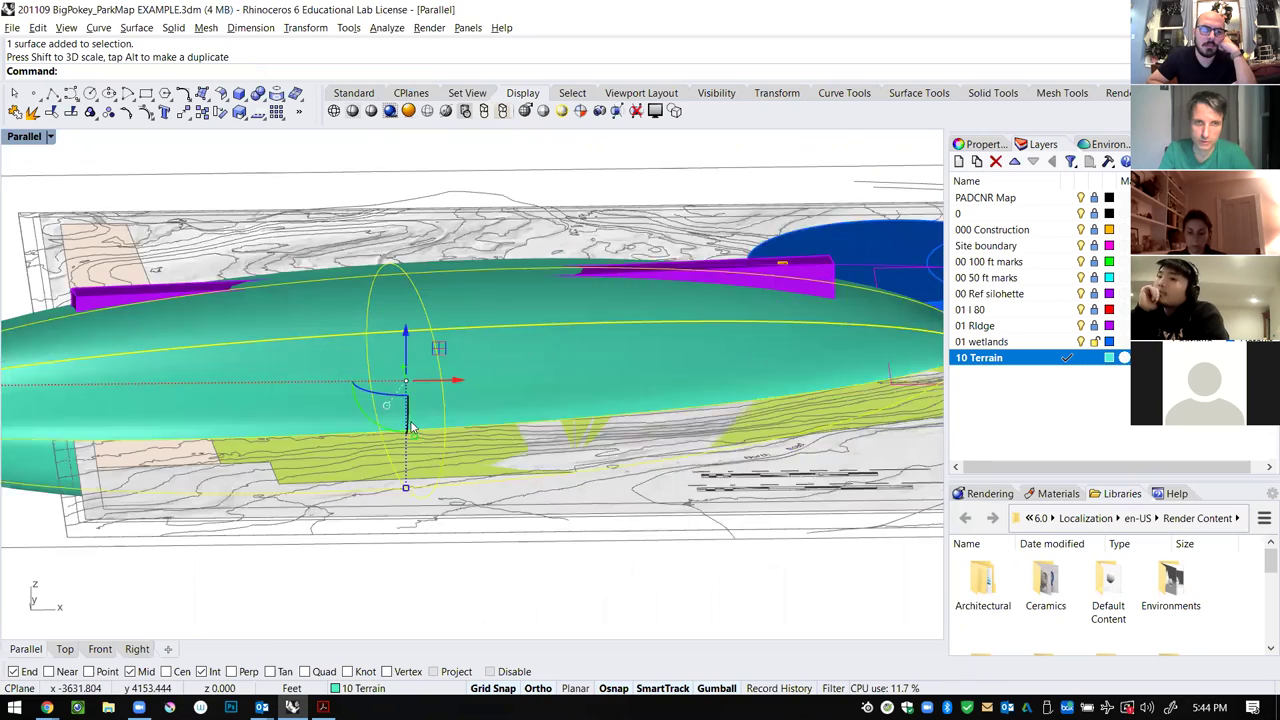
{"action": "left_click_drag", "start_coordinate": [405, 508], "coordinate": [405, 496]}
{"action": "scroll", "coordinate": [316, 462], "scroll_direction": "down", "scroll_amount": 12}
{"action": "scroll", "coordinate": [414, 390], "scroll_direction": "up", "scroll_amount": 4}
{"action": "right_click_drag", "start_coordinate": [441, 466], "coordinate": [570, 560]}
{"action": "scroll", "coordinate": [658, 352], "scroll_direction": "down", "scroll_amount": 4}
{"action": "key", "text": "Escape"}
Draw a second, wider ellipsoid by diameter from the orange boxes east of the ridge to beyond the map's southwest corner, keeping it shallow.
{"action": "left_click", "coordinate": [244, 103]}
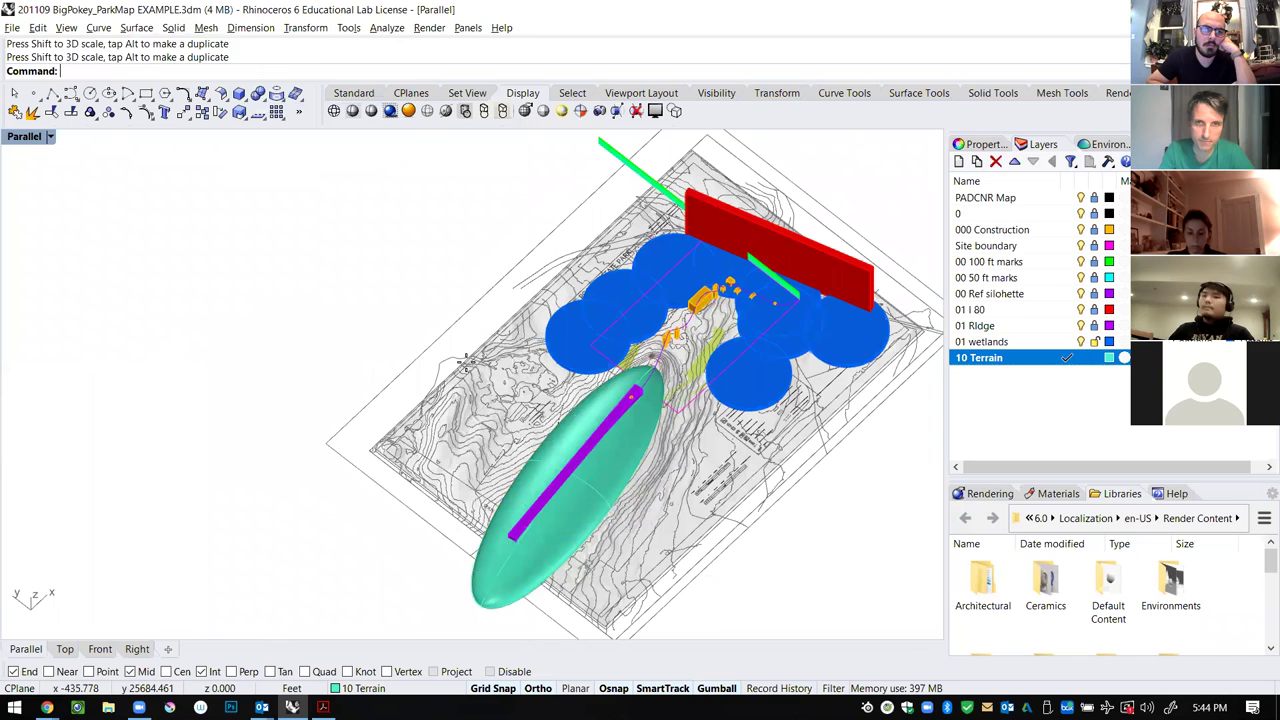
{"action": "left_click", "coordinate": [338, 144]}
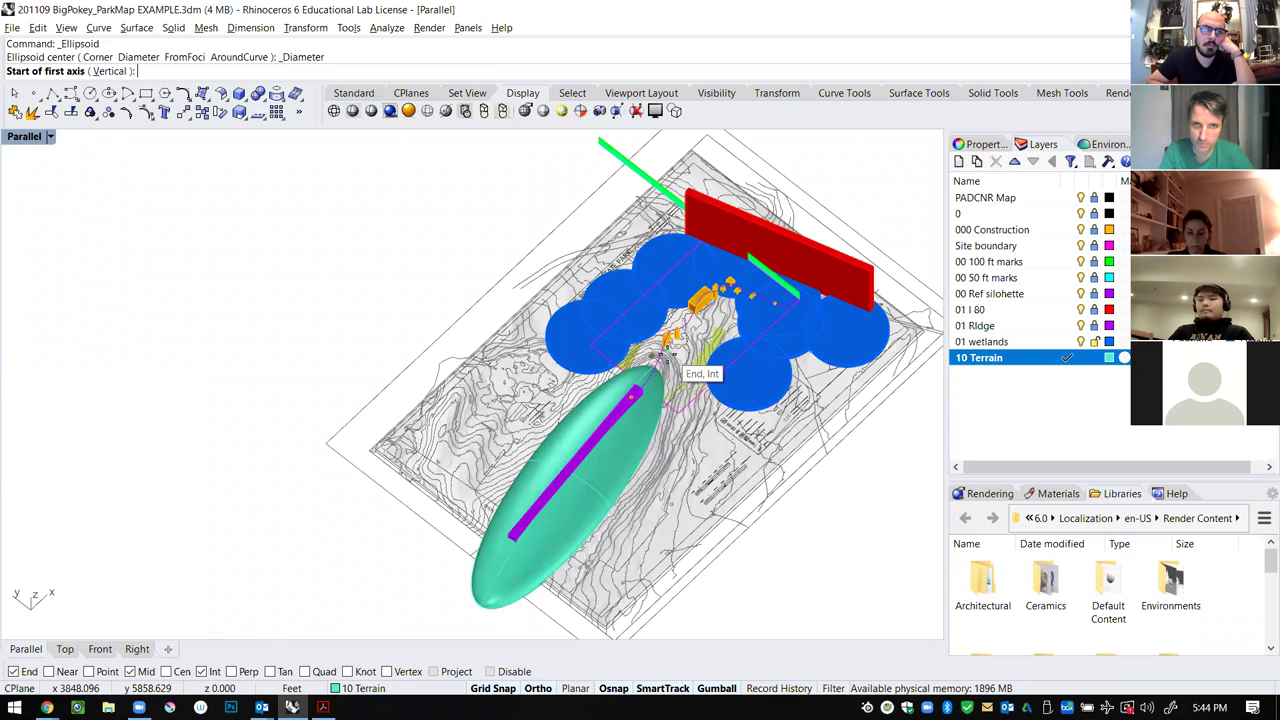
{"action": "left_click", "coordinate": [668, 350]}
{"action": "scroll", "coordinate": [543, 609], "scroll_direction": "down", "scroll_amount": 2}
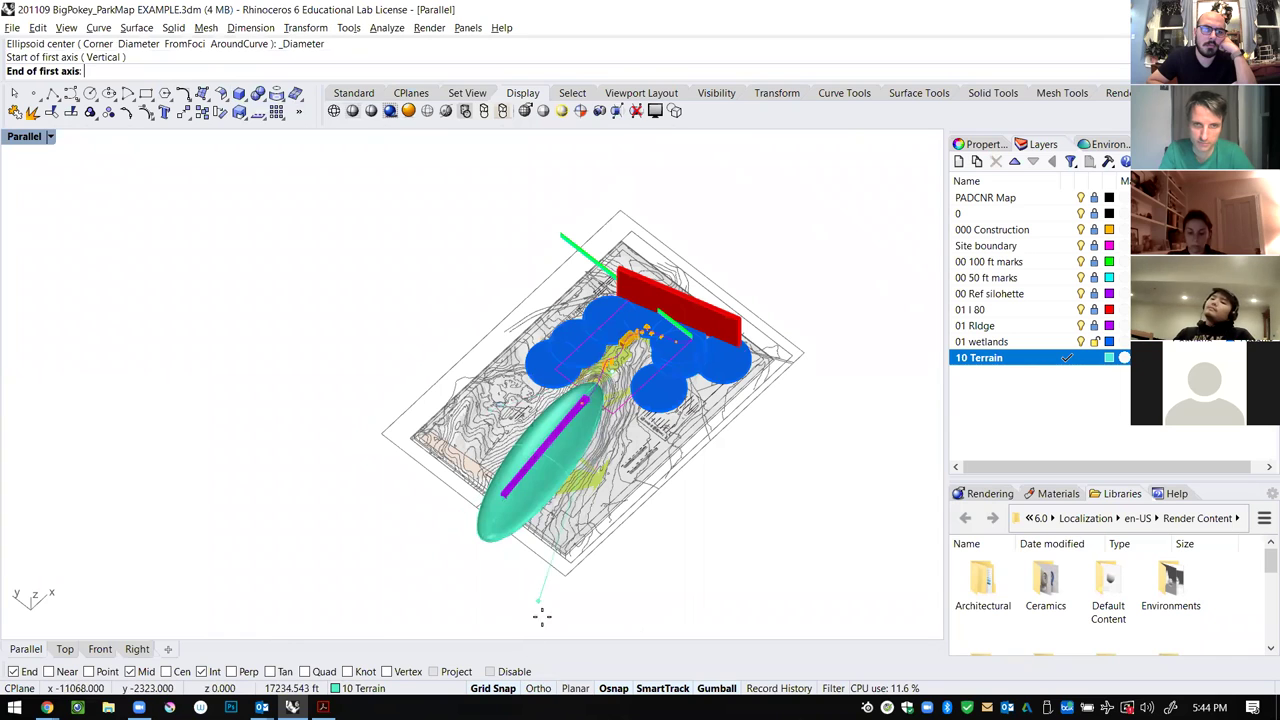
{"action": "left_click", "coordinate": [494, 599]}
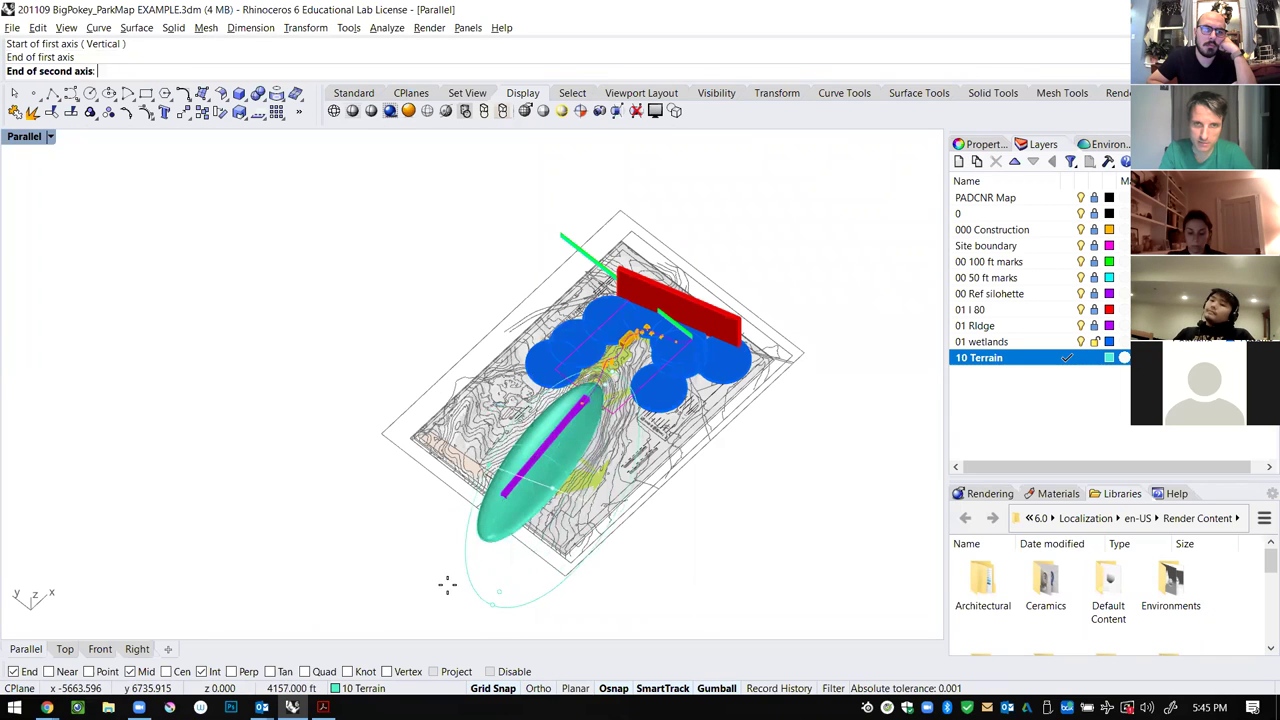
{"action": "left_click", "coordinate": [453, 597]}
{"action": "right_click_drag", "start_coordinate": [580, 552], "coordinate": [437, 433]}
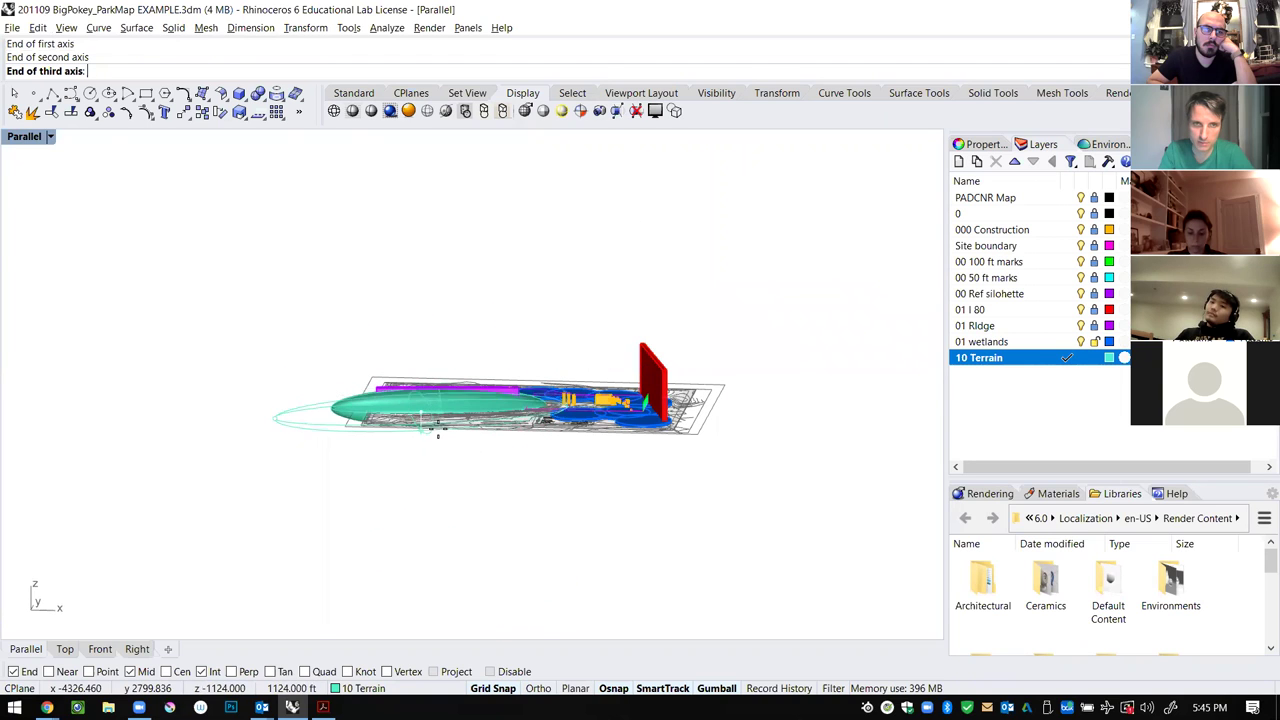
{"action": "left_click", "coordinate": [318, 425]}
Select the wider second ellipsoid and raise it slightly along the vertical axis.
{"action": "scroll", "coordinate": [510, 406], "scroll_direction": "up", "scroll_amount": 4}
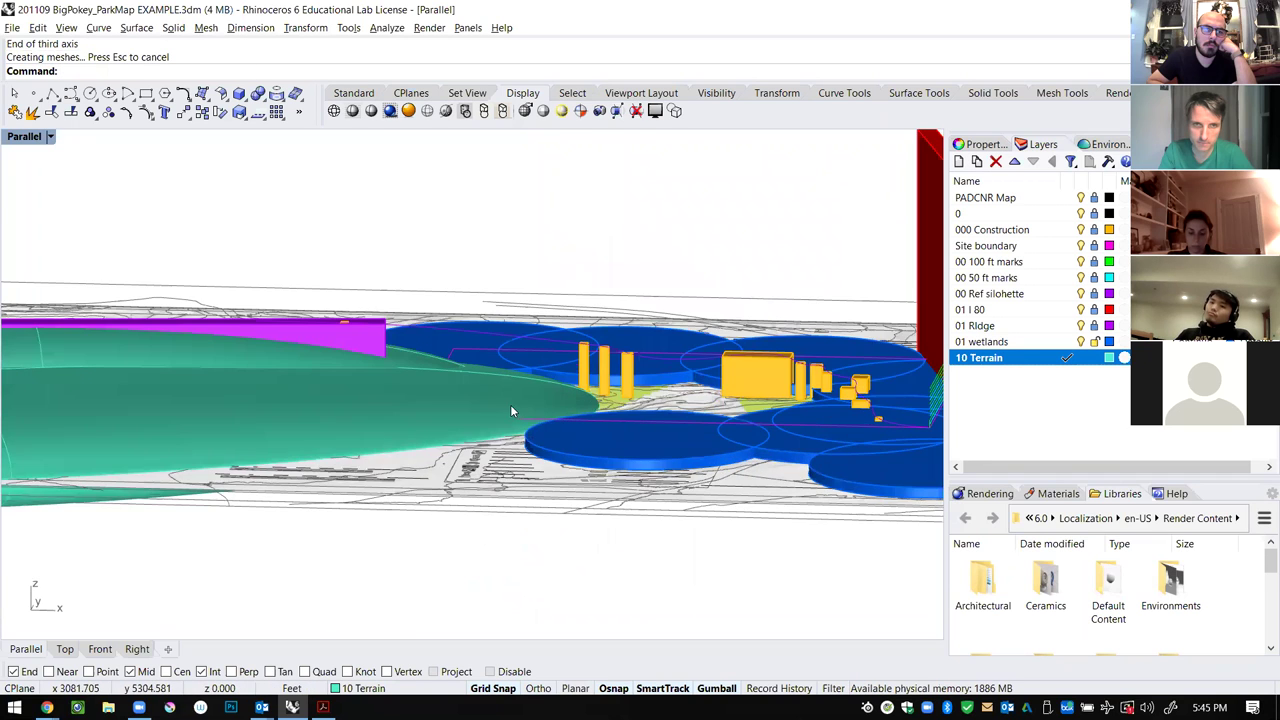
{"action": "scroll", "coordinate": [510, 405], "scroll_direction": "up", "scroll_amount": 4}
{"action": "left_click", "coordinate": [450, 386]}
{"action": "scroll", "coordinate": [537, 368], "scroll_direction": "down", "scroll_amount": 9}
{"action": "scroll", "coordinate": [290, 406], "scroll_direction": "up", "scroll_amount": 4}
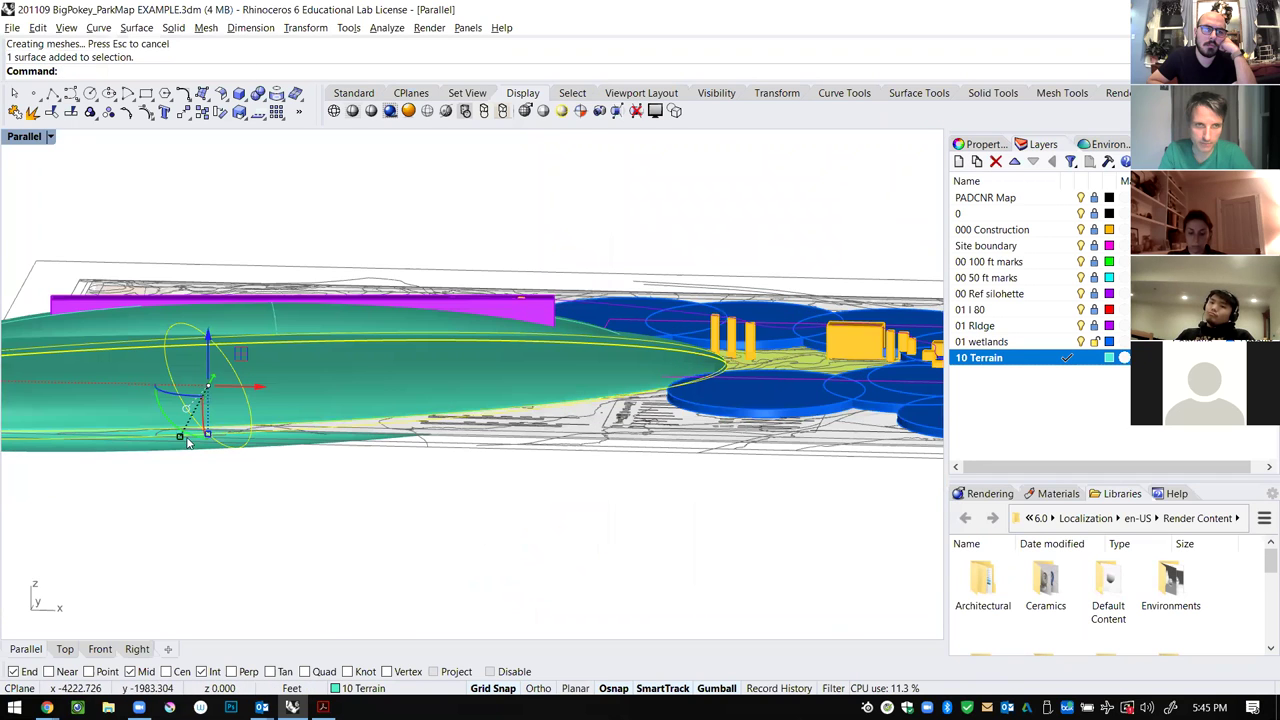
{"action": "left_click_drag", "start_coordinate": [206, 334], "coordinate": [219, 312]}
Examine how the raised ellipsoid meets the ridge box, orange boxes and wetlands cylinders from above, below and the side.
{"action": "right_click_drag", "start_coordinate": [527, 316], "coordinate": [530, 405]}
{"action": "scroll", "coordinate": [484, 533], "scroll_direction": "up", "scroll_amount": 5}
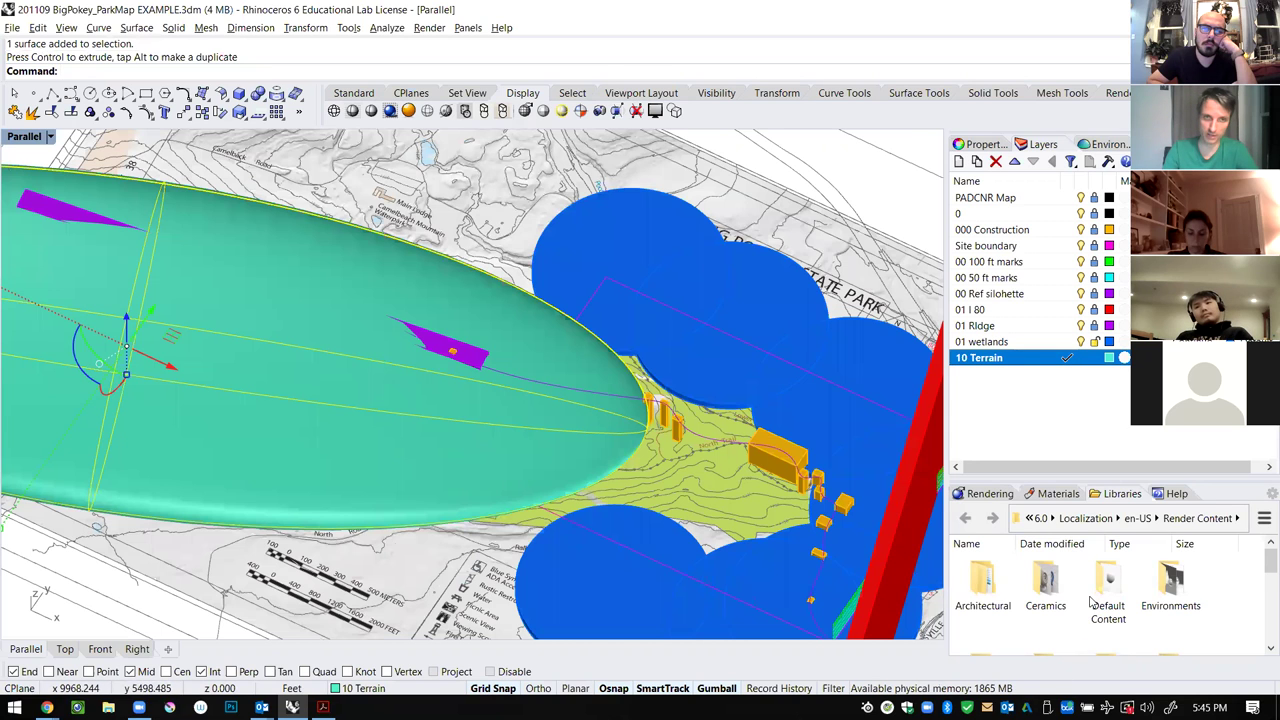
{"action": "scroll", "coordinate": [1090, 602], "scroll_direction": "down", "scroll_amount": 1}
{"action": "scroll", "coordinate": [751, 437], "scroll_direction": "down", "scroll_amount": 7}
{"action": "scroll", "coordinate": [306, 447], "scroll_direction": "up", "scroll_amount": 5}
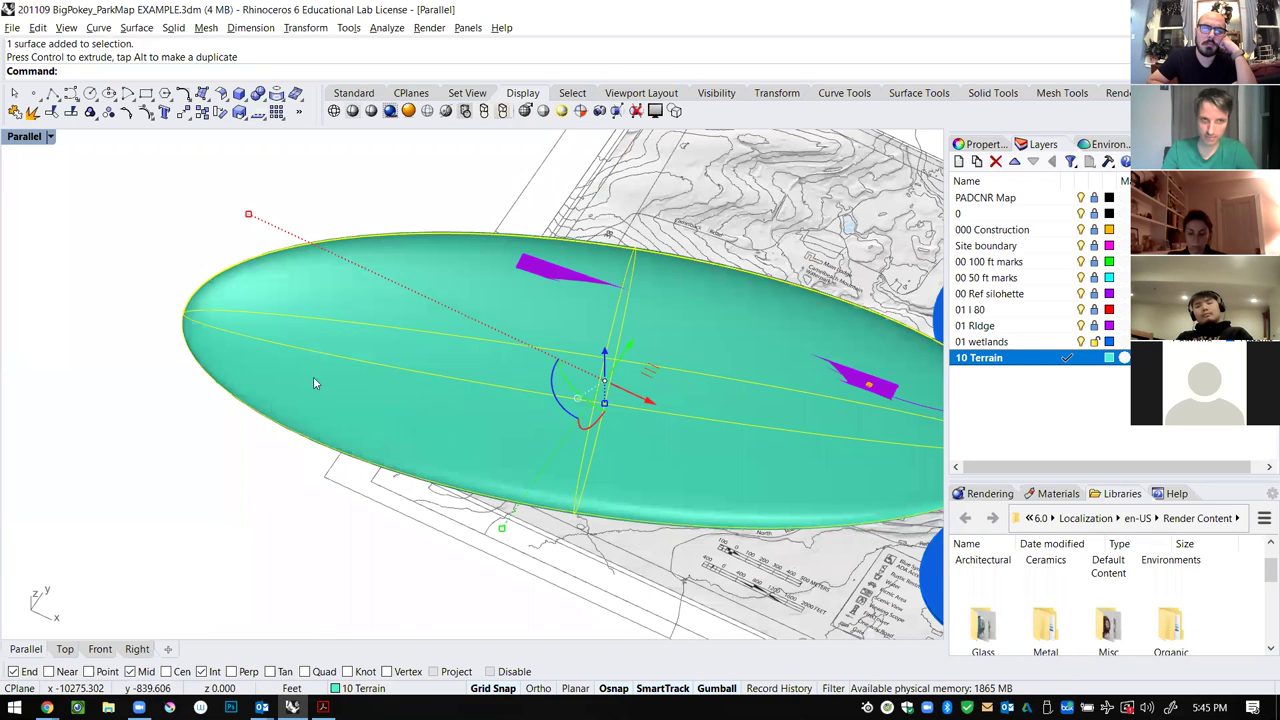
{"action": "right_click_drag", "start_coordinate": [517, 342], "coordinate": [572, 238]}
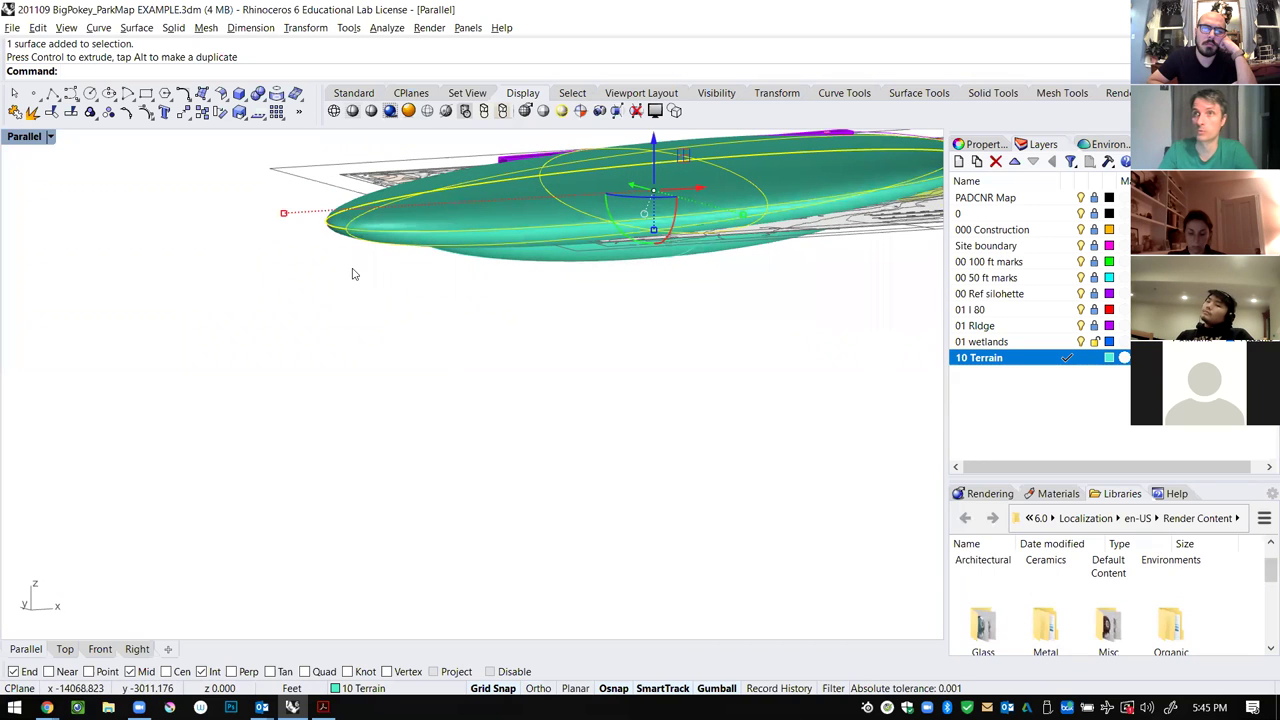
{"action": "right_click_drag", "start_coordinate": [362, 282], "coordinate": [801, 168]}
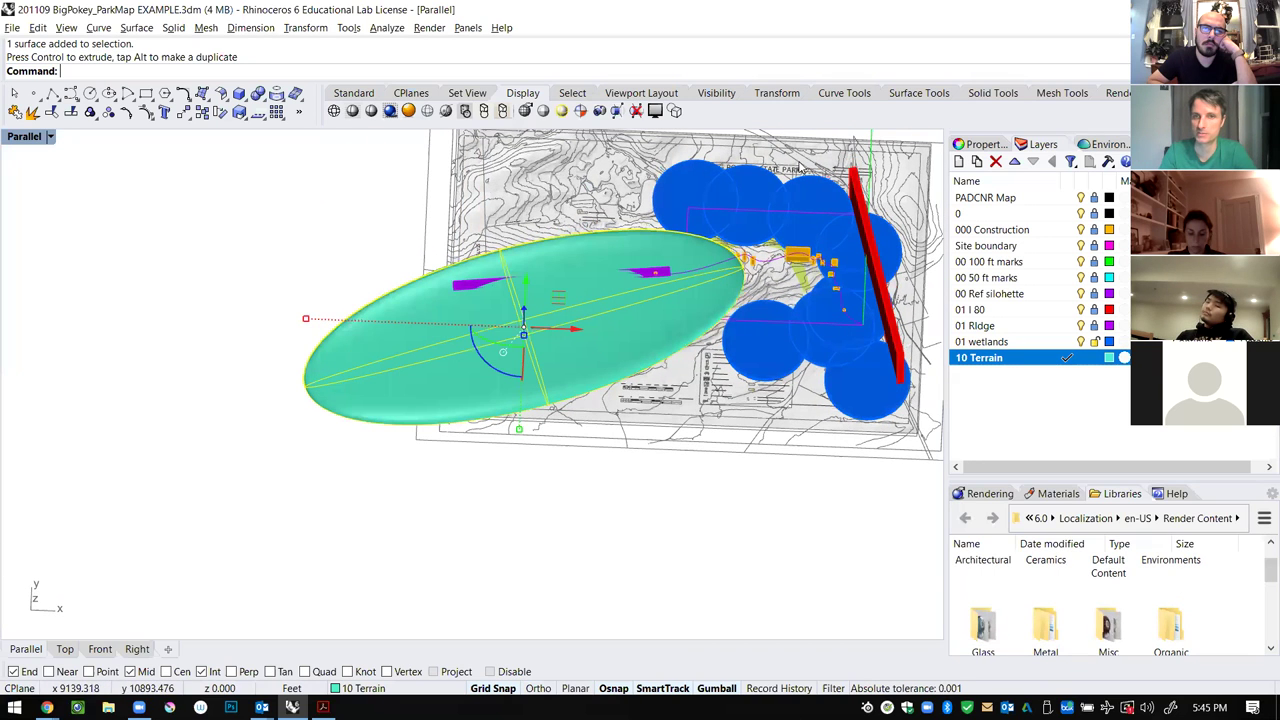
Switch the Parallel viewport's display mode to Ghosted.
{"action": "scroll", "coordinate": [857, 226], "scroll_direction": "up", "scroll_amount": 5}
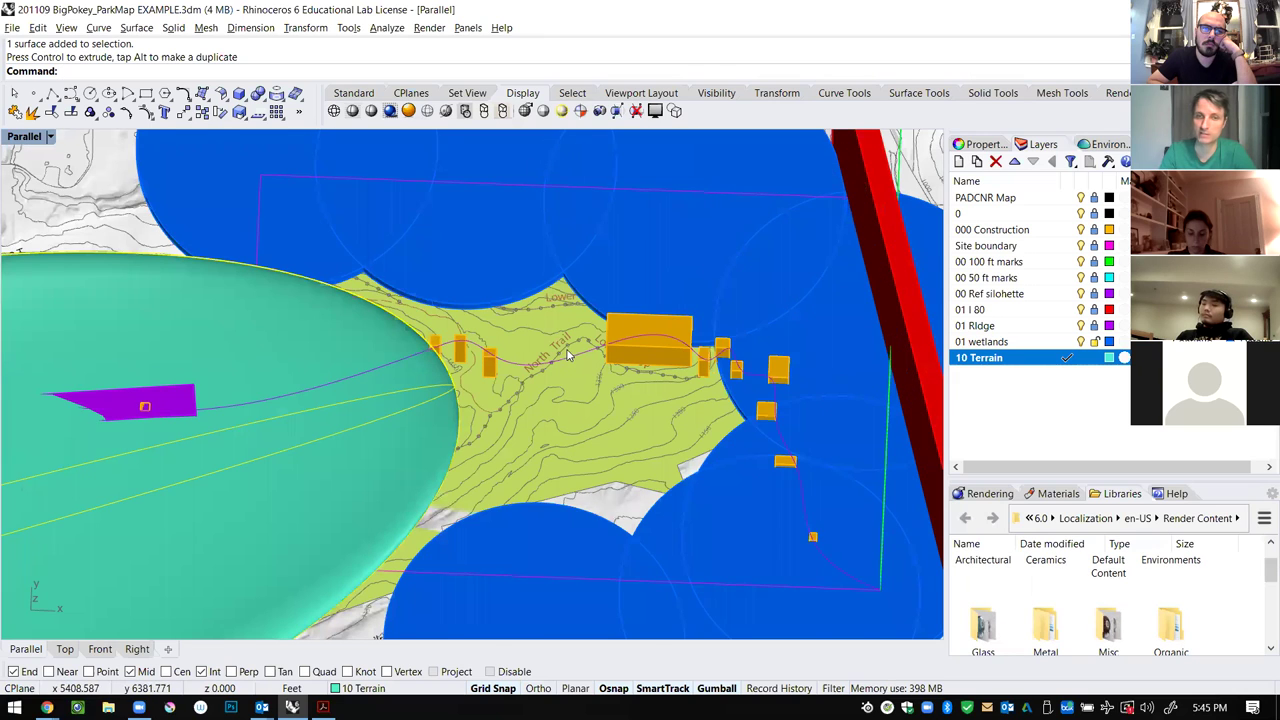
{"action": "scroll", "coordinate": [572, 350], "scroll_direction": "down", "scroll_amount": 3}
{"action": "right_click_drag", "start_coordinate": [590, 411], "coordinate": [652, 379]}
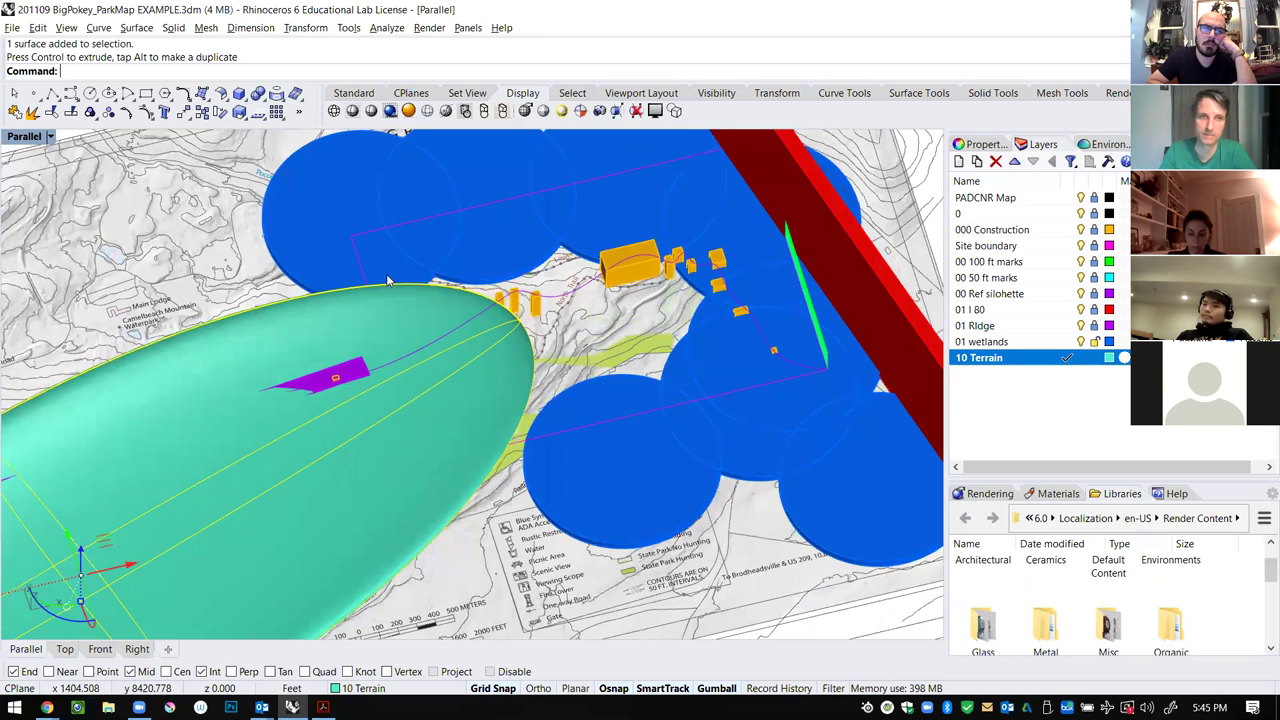
{"action": "left_click", "coordinate": [48, 137]}
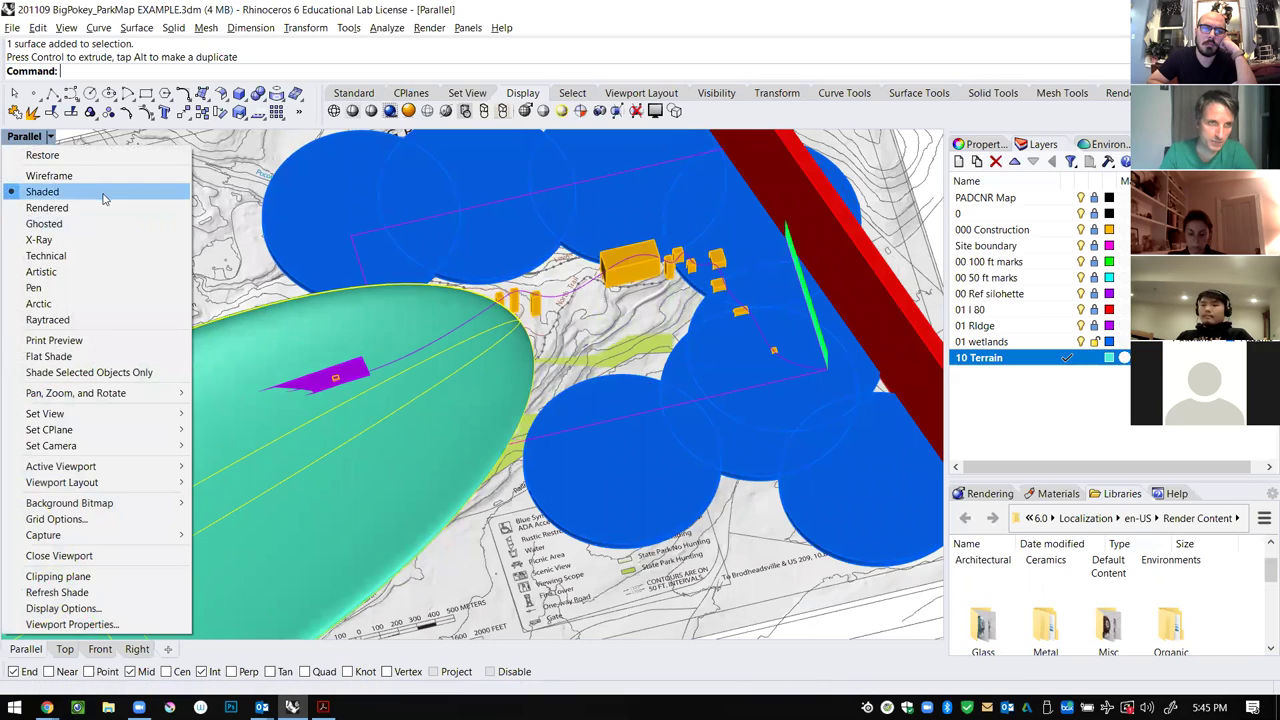
{"action": "left_click", "coordinate": [97, 228]}
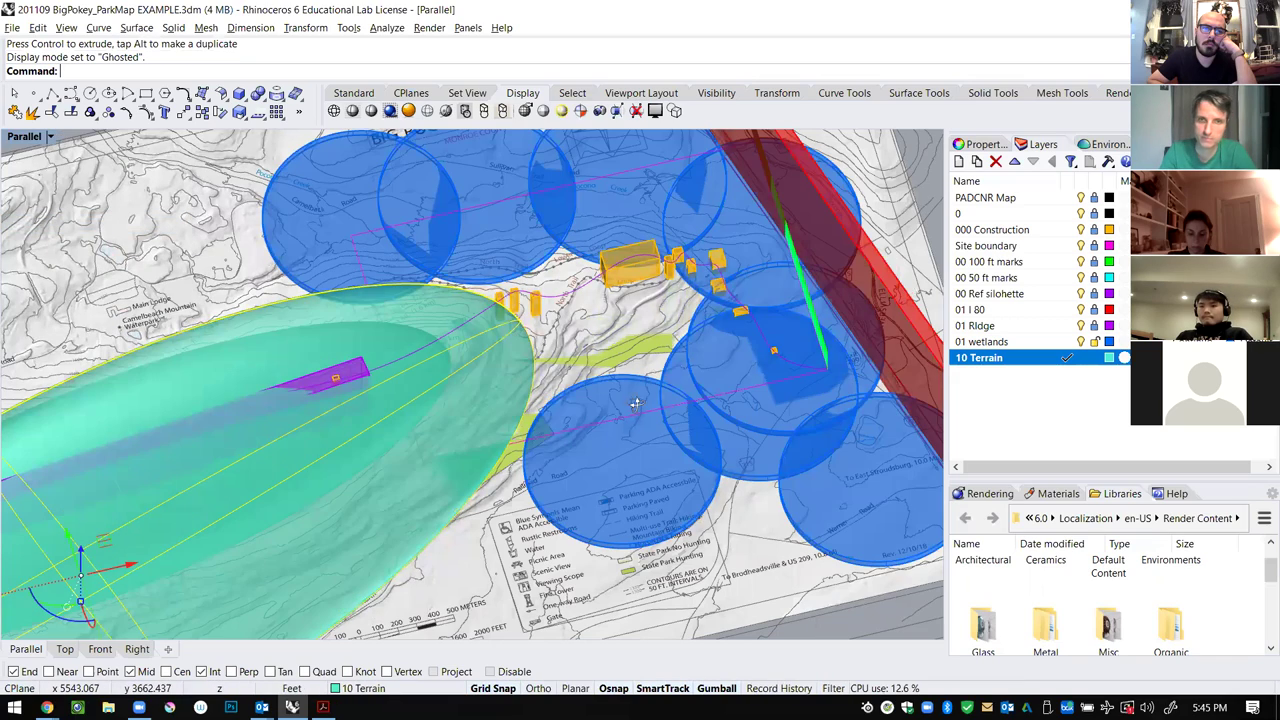
Draw an ellipsoid by diameter on the 10 Terrain layer, beyond the I 80 wall, with a first axis about 4,150 ft long.
{"action": "scroll", "coordinate": [635, 403], "scroll_direction": "down", "scroll_amount": 6}
{"action": "scroll", "coordinate": [660, 278], "scroll_direction": "up", "scroll_amount": 5}
{"action": "scroll", "coordinate": [660, 278], "scroll_direction": "down", "scroll_amount": 1}
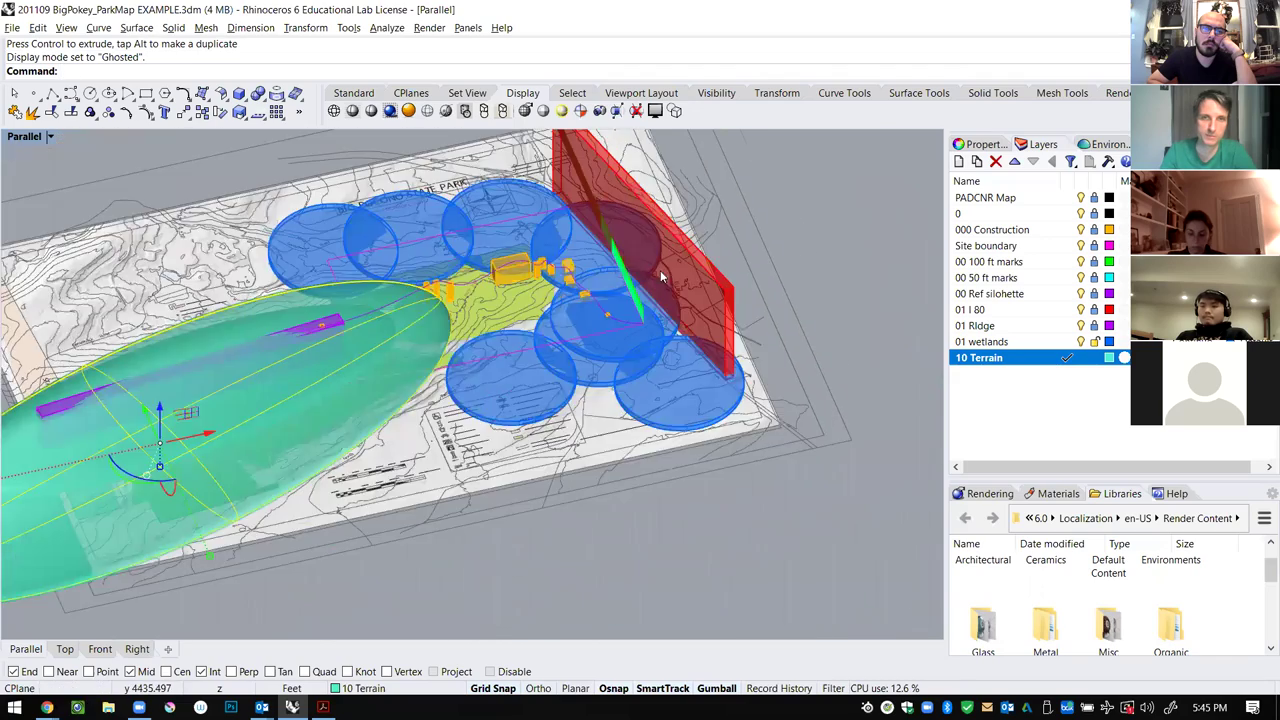
{"action": "scroll", "coordinate": [660, 278], "scroll_direction": "up", "scroll_amount": 4}
{"action": "scroll", "coordinate": [744, 368], "scroll_direction": "down", "scroll_amount": 2}
{"action": "right_click_drag", "start_coordinate": [757, 349], "coordinate": [650, 400]}
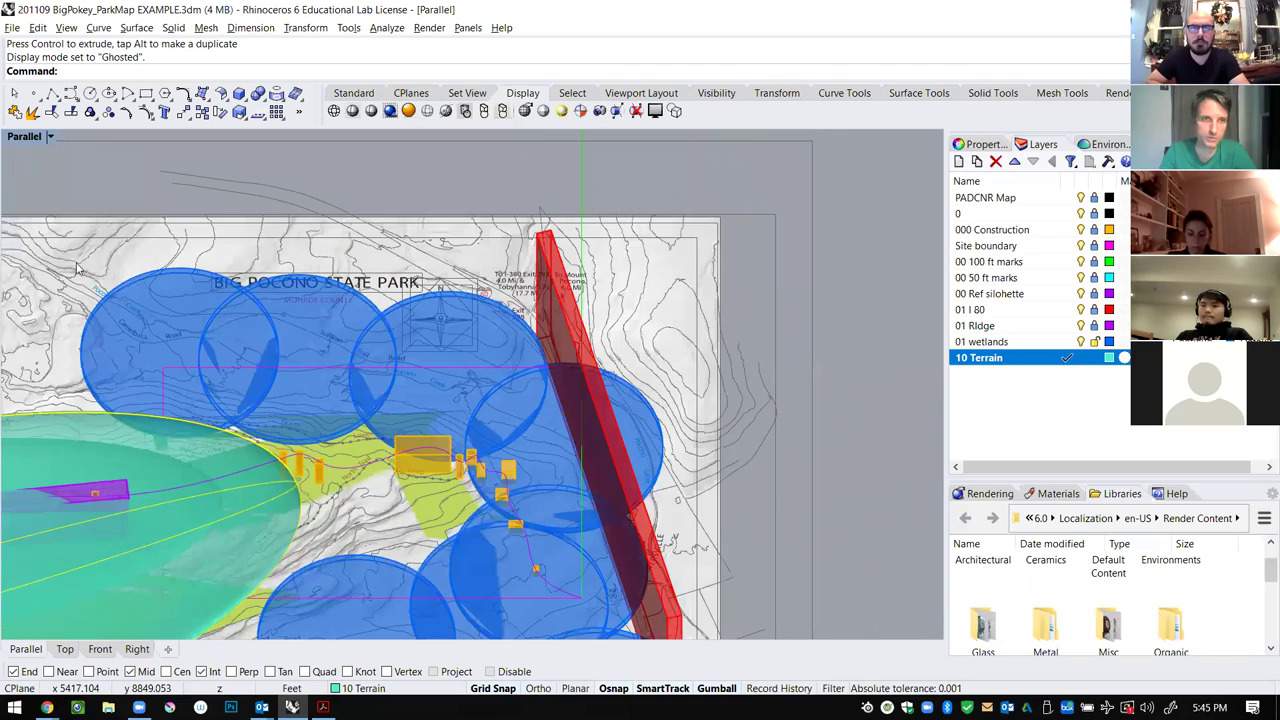
{"action": "left_click", "coordinate": [258, 103]}
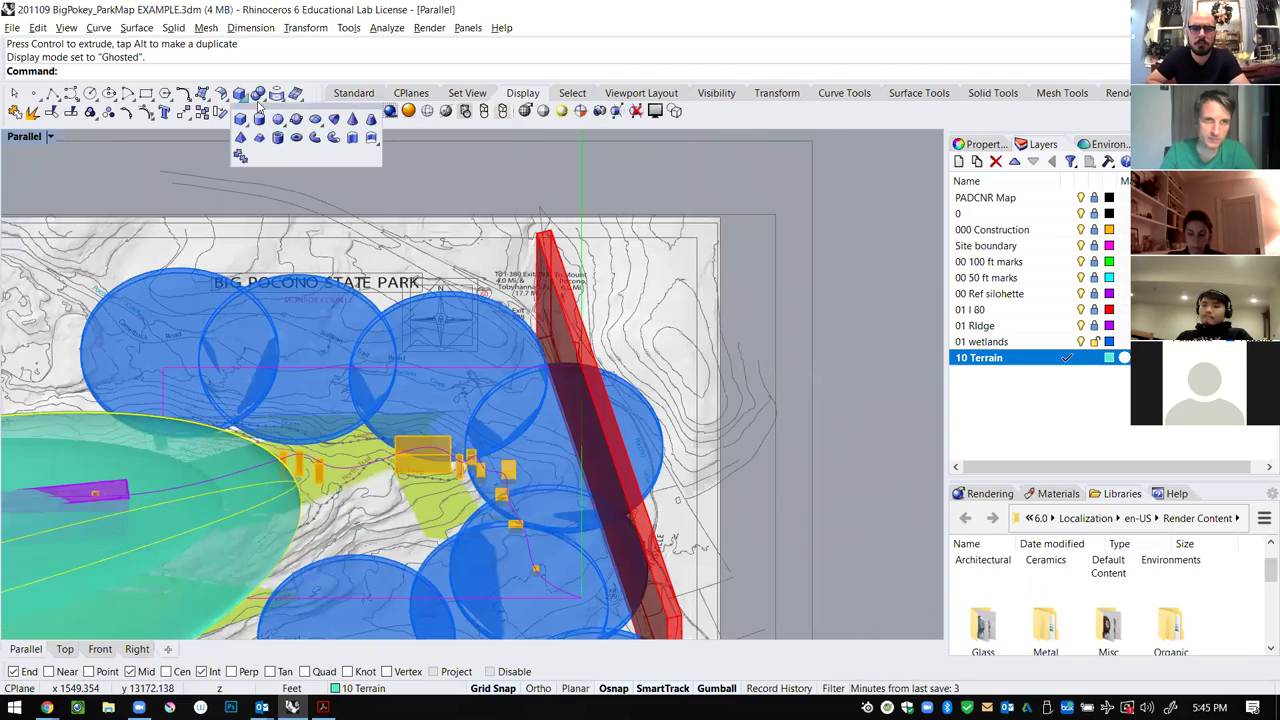
{"action": "left_click", "coordinate": [323, 126]}
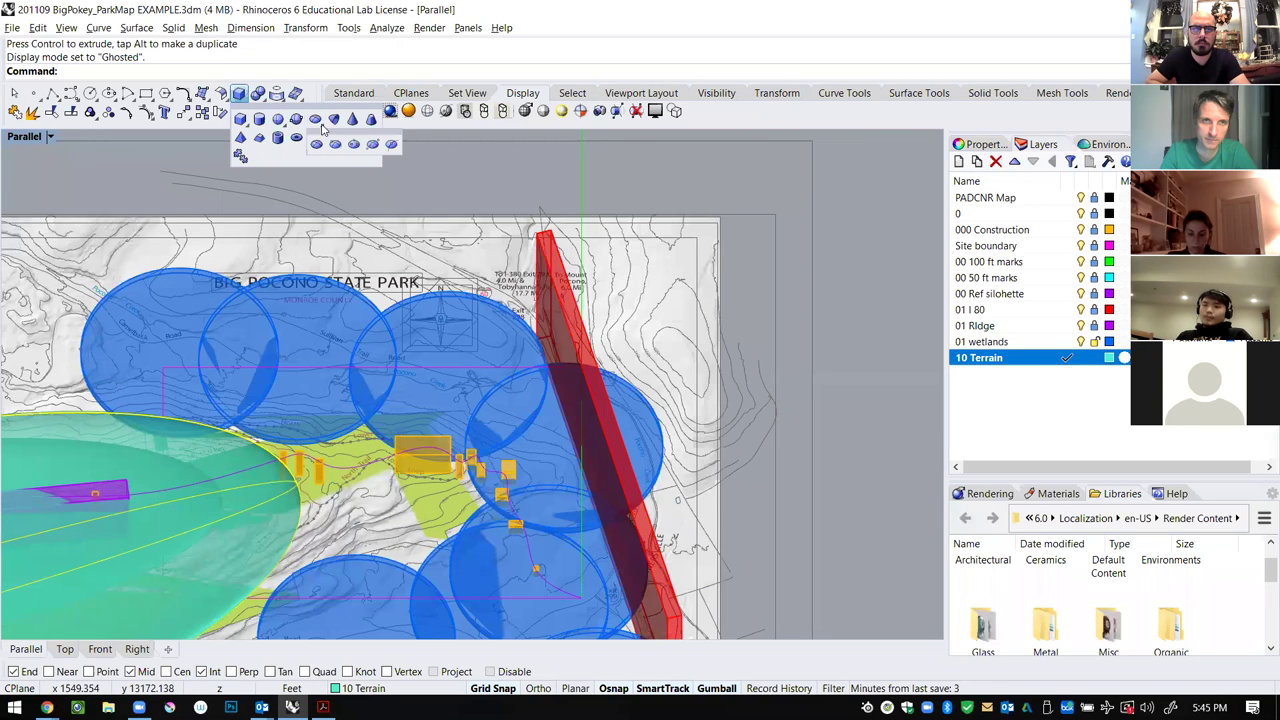
{"action": "left_click", "coordinate": [375, 152]}
{"action": "left_click", "coordinate": [636, 258]}
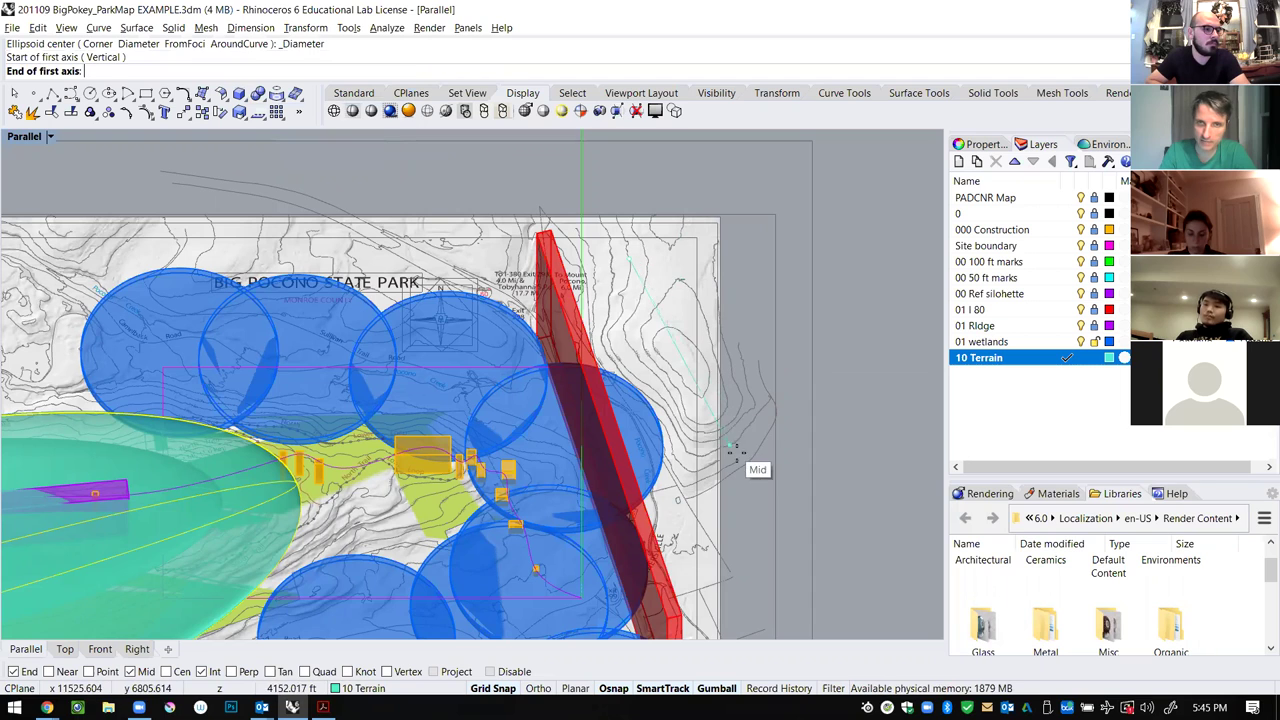
{"action": "left_click", "coordinate": [736, 458]}
{"action": "left_click", "coordinate": [782, 388]}
{"action": "right_click_drag", "start_coordinate": [740, 570], "coordinate": [457, 316]}
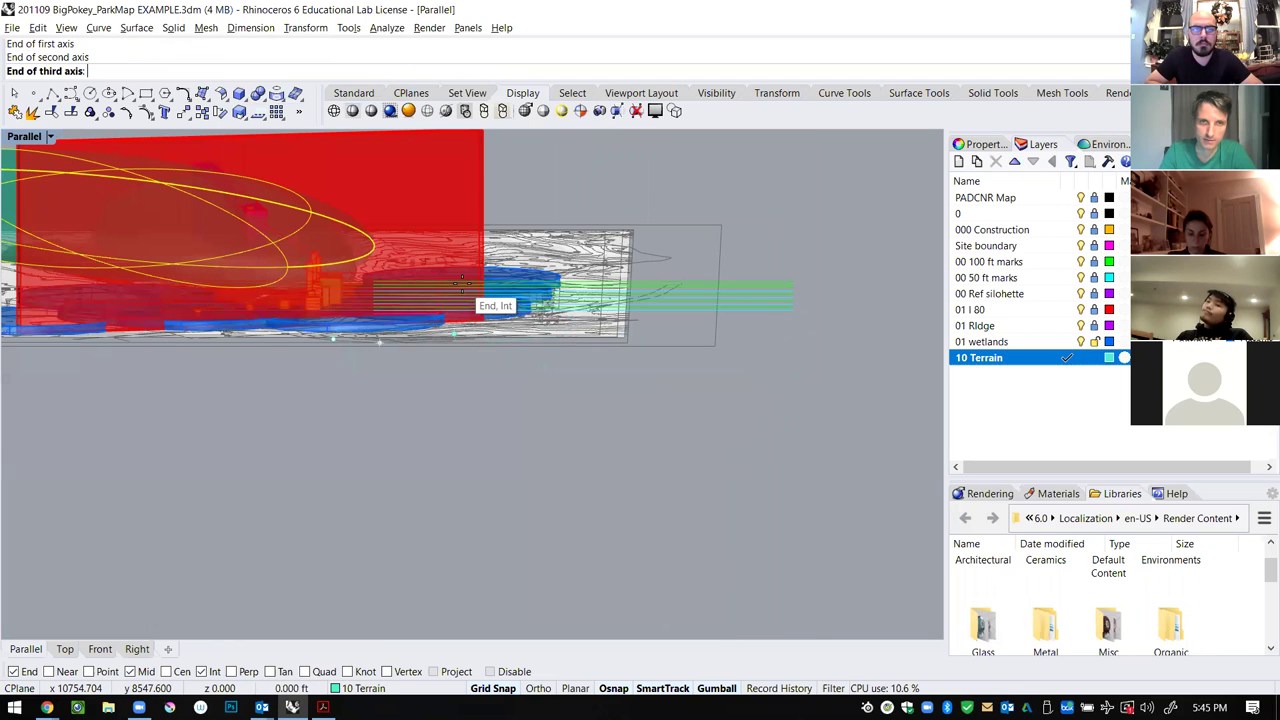
{"action": "left_click", "coordinate": [506, 374]}
{"action": "left_click", "coordinate": [505, 380]}
Try to draw an ellipsoid by diameter along the construction boxes, taking its second axis up to the large box's top corner.
{"action": "right_click_drag", "start_coordinate": [291, 409], "coordinate": [603, 472]}
{"action": "scroll", "coordinate": [603, 472], "scroll_direction": "up", "scroll_amount": 6}
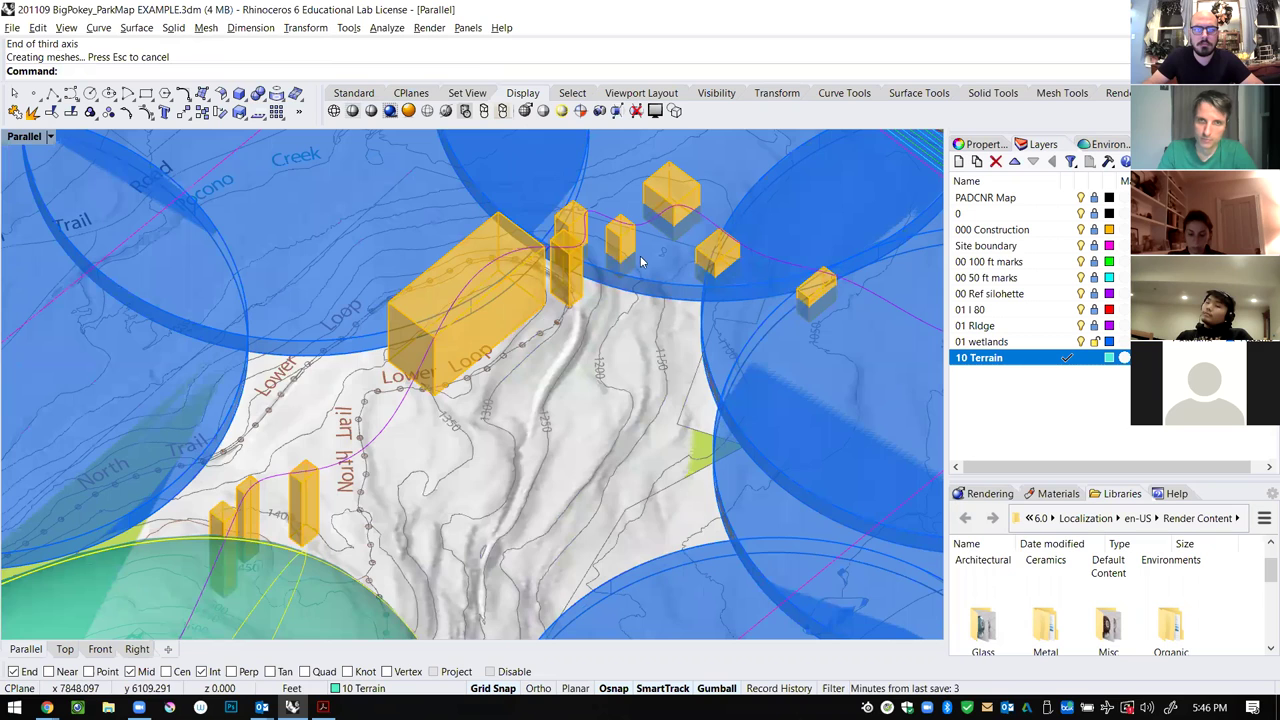
{"action": "right_click_drag", "start_coordinate": [641, 261], "coordinate": [666, 246]}
{"action": "right_click", "coordinate": [666, 246]}
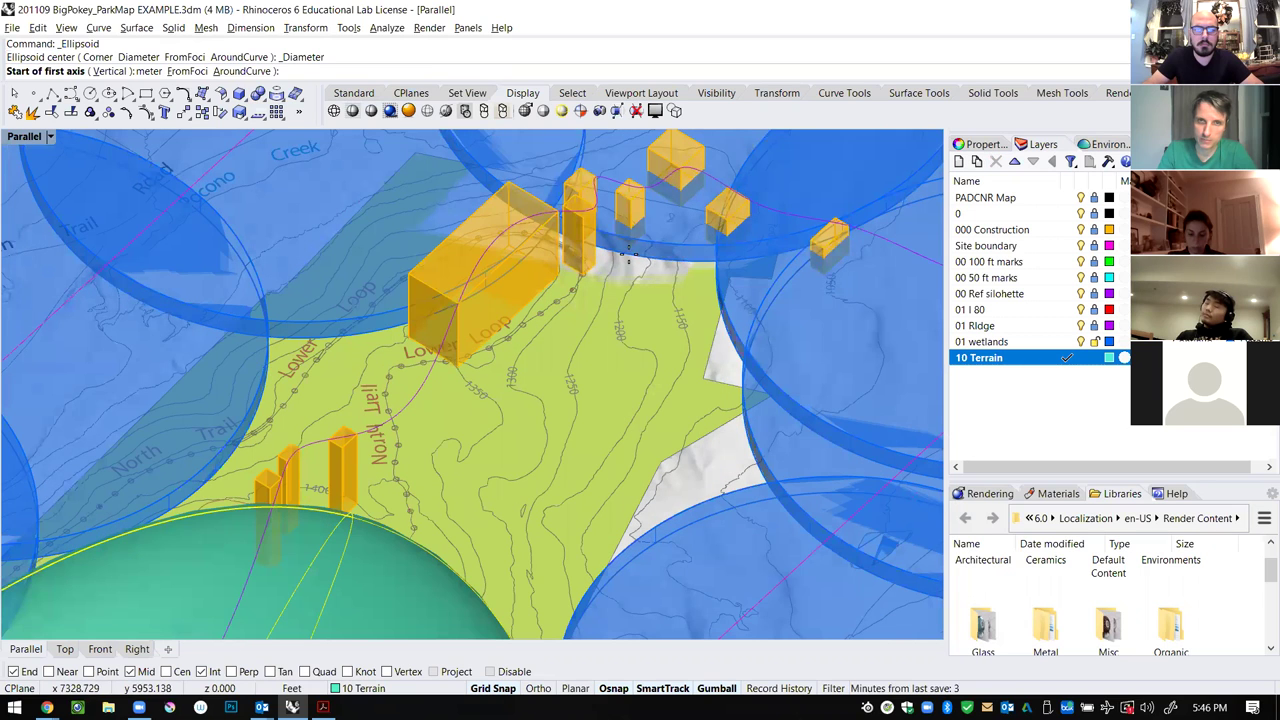
{"action": "left_click", "coordinate": [726, 147]}
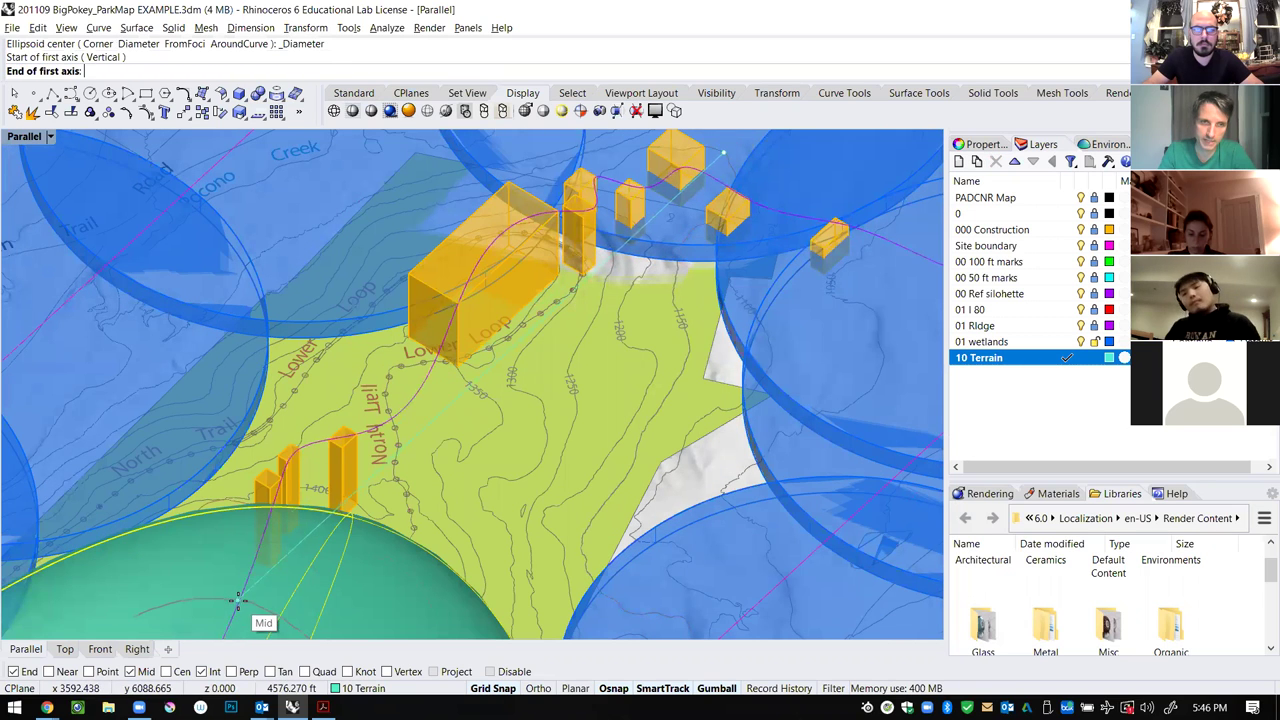
{"action": "mouse_move", "coordinate": [380, 575]}
{"action": "right_mouse_down"}
{"action": "mouse_move", "coordinate": [211, 571]}
{"action": "mouse_move", "coordinate": [383, 565]}
{"action": "right_mouse_up"}
{"action": "scroll", "coordinate": [383, 563], "scroll_direction": "down", "scroll_amount": 2}
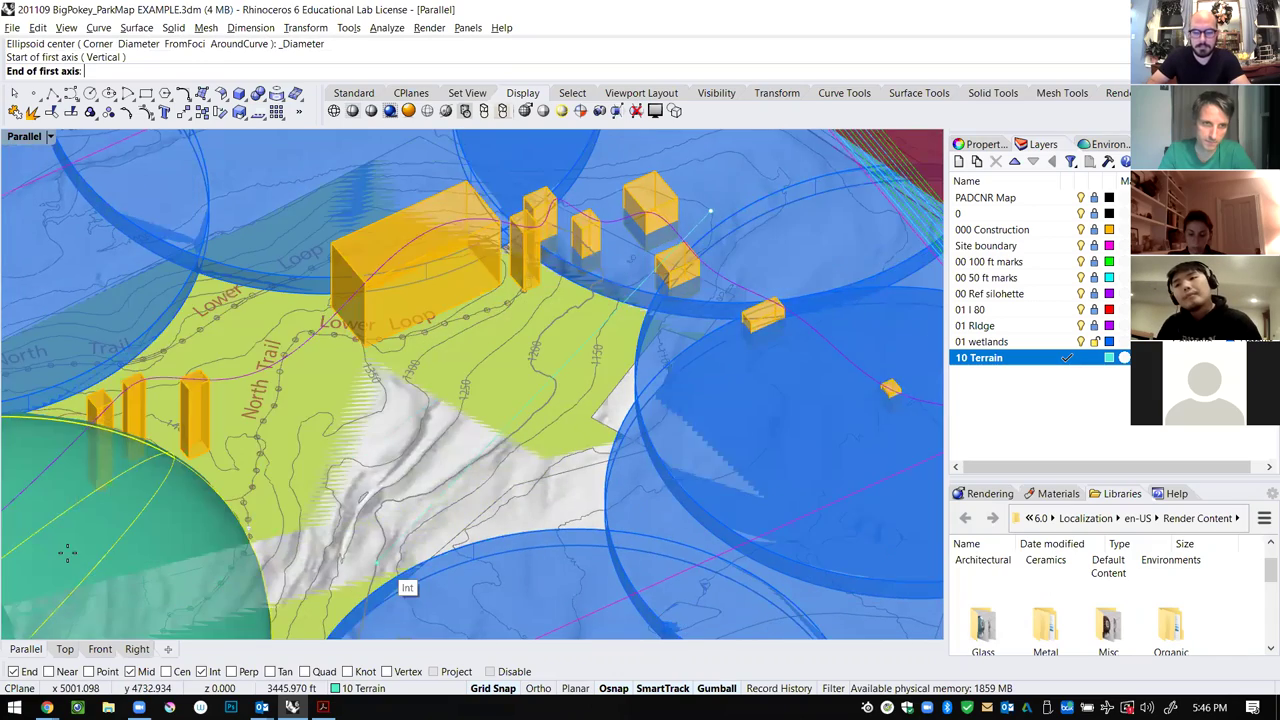
{"action": "left_click", "coordinate": [84, 570]}
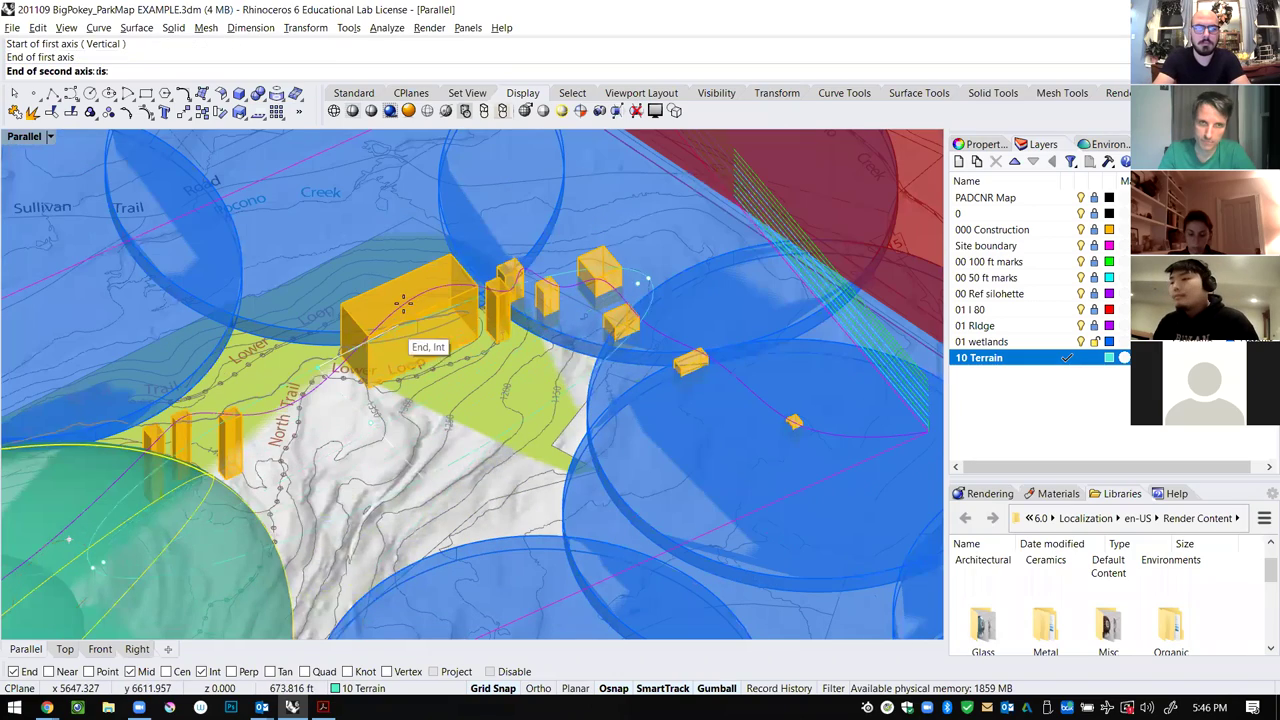
{"action": "right_click_drag", "start_coordinate": [405, 300], "coordinate": [411, 263]}
{"action": "scroll", "coordinate": [405, 240], "scroll_direction": "up", "scroll_amount": 5}
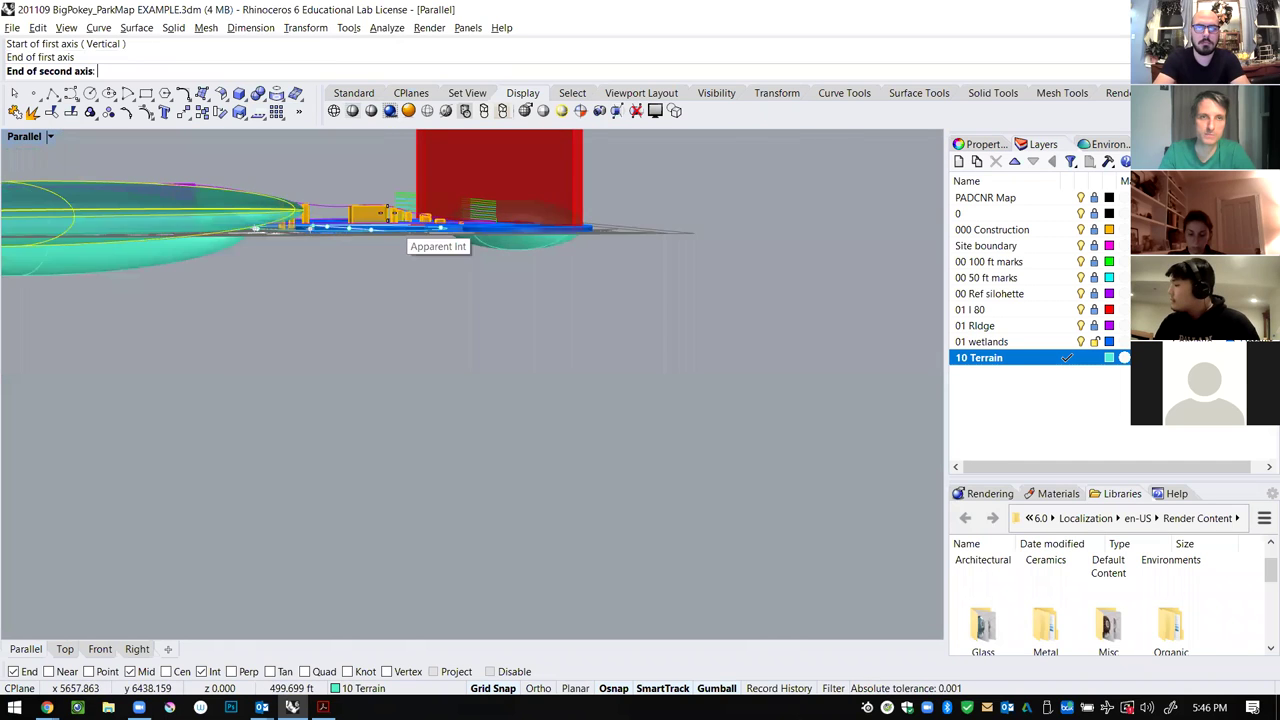
{"action": "scroll", "coordinate": [392, 205], "scroll_direction": "up", "scroll_amount": 2}
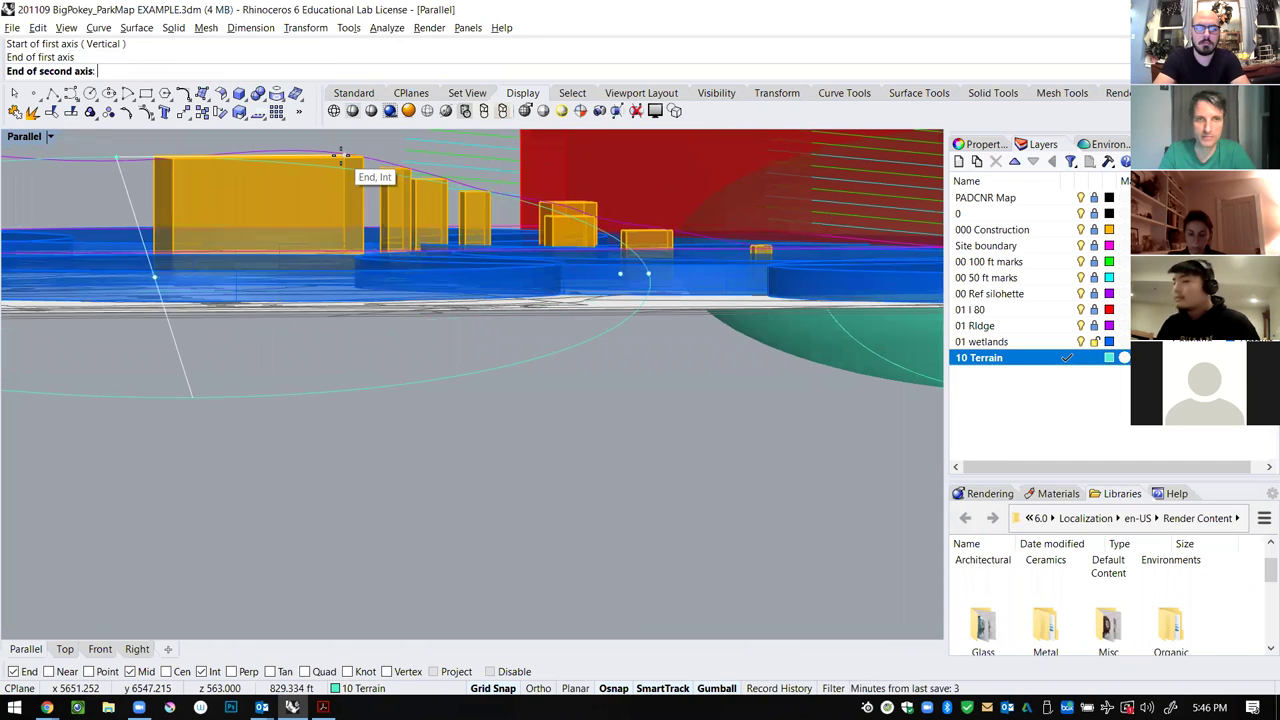
{"action": "left_click", "coordinate": [340, 153]}
{"action": "right_click_drag", "start_coordinate": [477, 320], "coordinate": [447, 390]}
{"action": "left_click", "coordinate": [447, 390]}
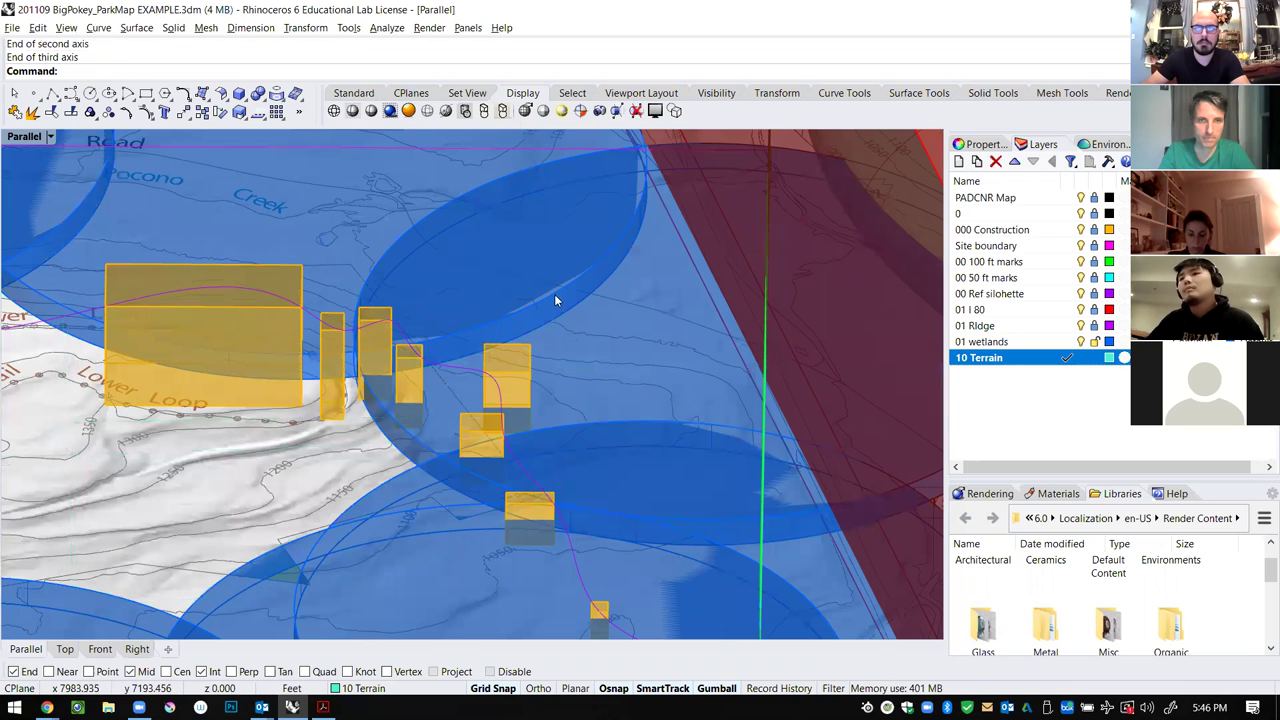
Try another diameter ellipsoid over the construction boxes, with its second axis at the large box's top corner, and delete it.
{"action": "scroll", "coordinate": [517, 343], "scroll_direction": "down", "scroll_amount": 3}
{"action": "right_click_drag", "start_coordinate": [589, 343], "coordinate": [628, 348]}
{"action": "right_click", "coordinate": [628, 348]}
{"action": "left_click", "coordinate": [628, 344]}
{"action": "left_click", "coordinate": [23, 401]}
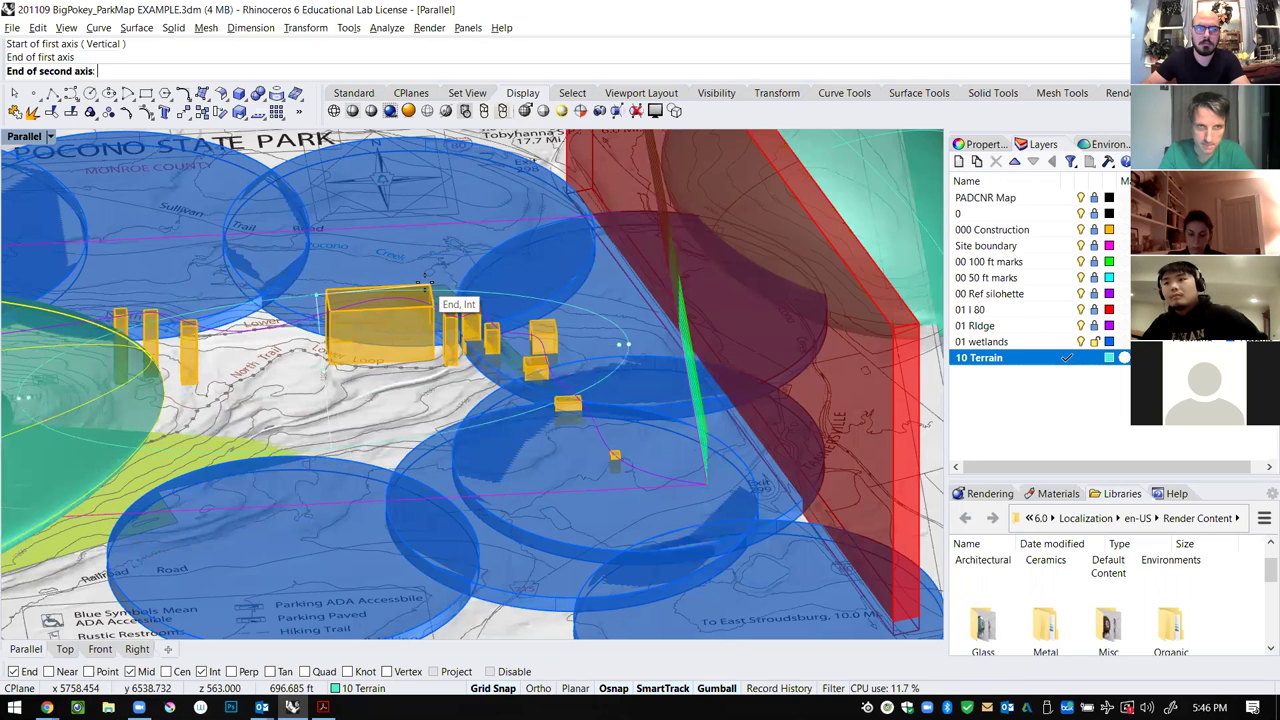
{"action": "left_click", "coordinate": [426, 278]}
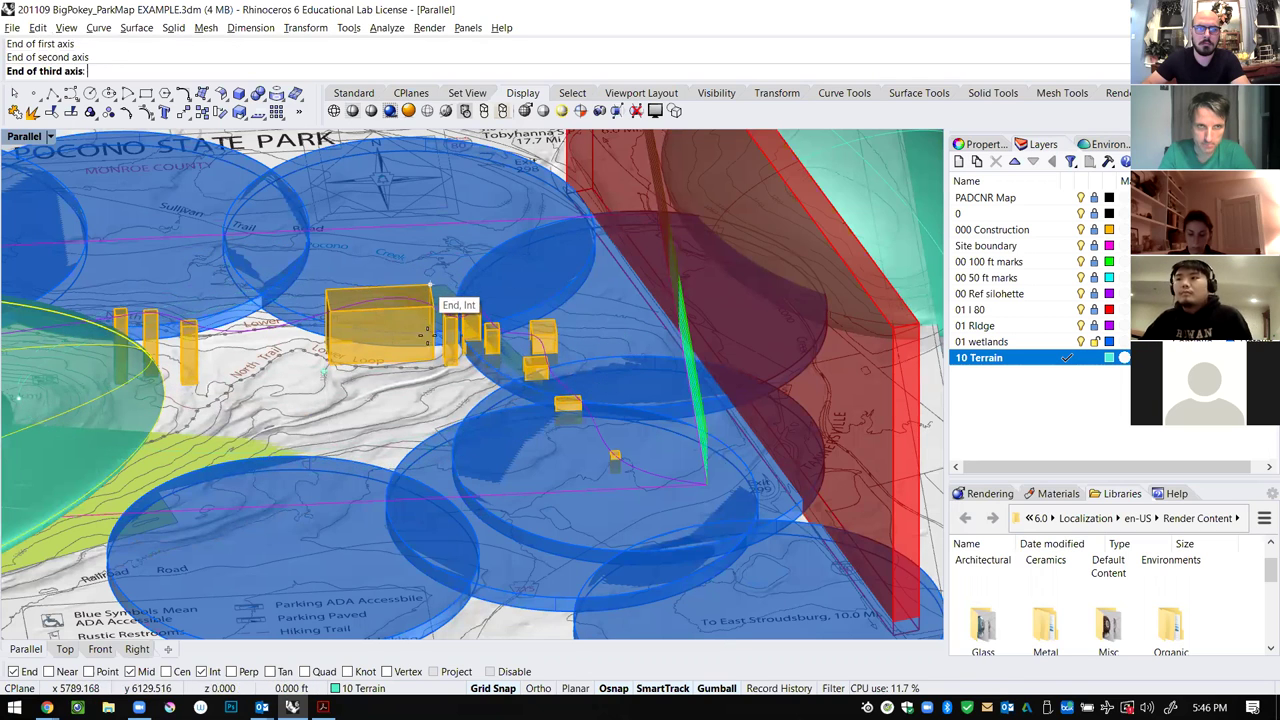
{"action": "left_click", "coordinate": [428, 466]}
{"action": "right_click_drag", "start_coordinate": [542, 423], "coordinate": [502, 333]}
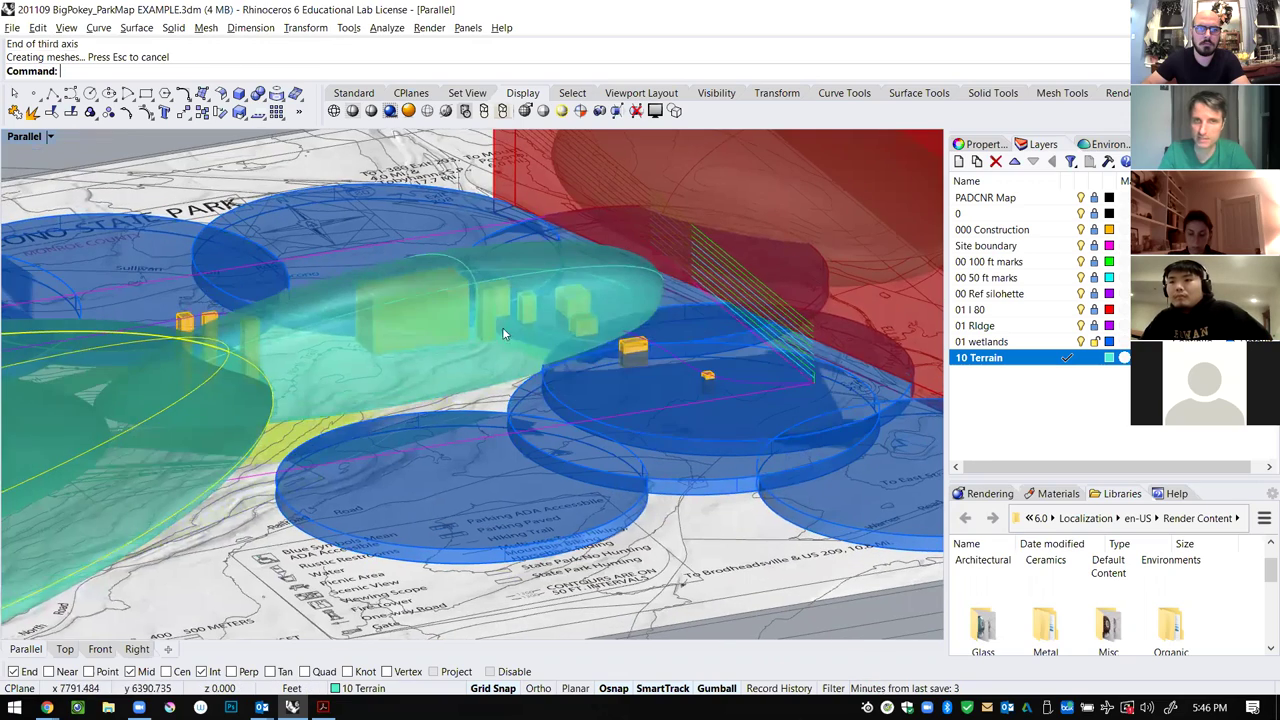
{"action": "left_click", "coordinate": [512, 277]}
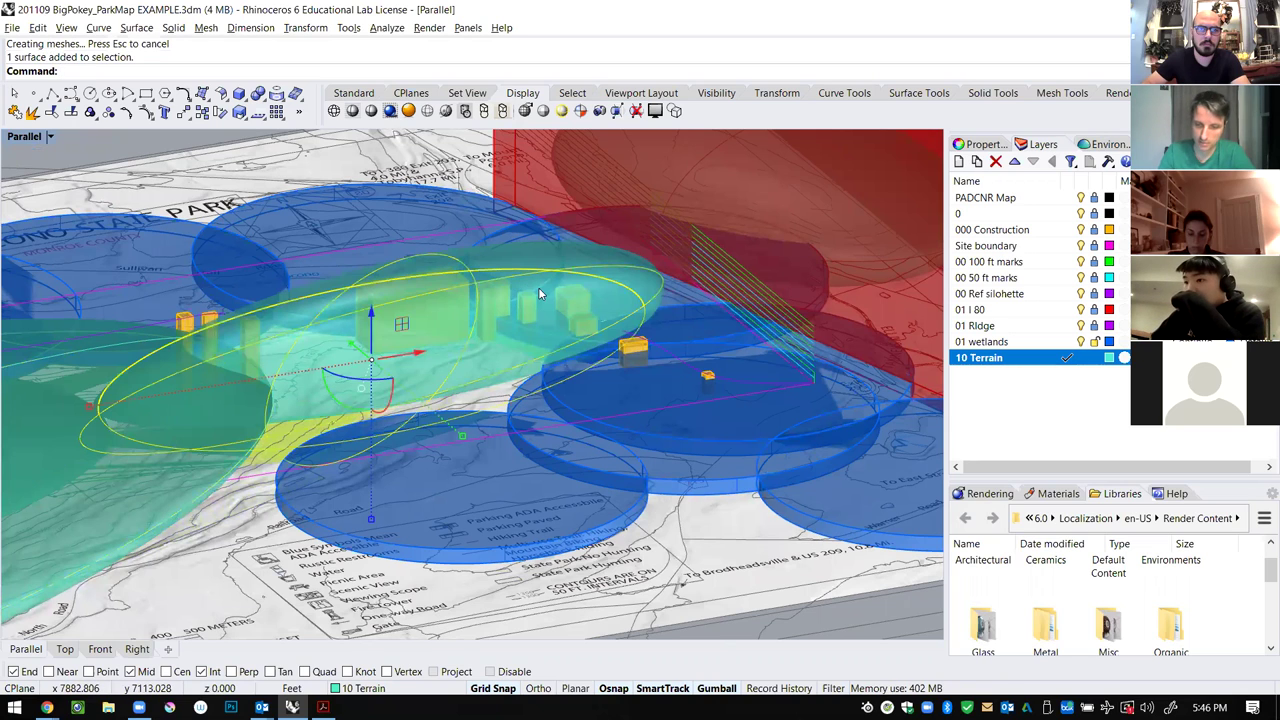
{"action": "key", "text": "Delete"}
Start a diameter ellipsoid over the construction boxes, setting its first axis lengthwise and its second axis crosswise on the ground.
{"action": "right_click_drag", "start_coordinate": [520, 330], "coordinate": [505, 483]}
{"action": "right_click", "coordinate": [665, 451]}
{"action": "left_click", "coordinate": [631, 416]}
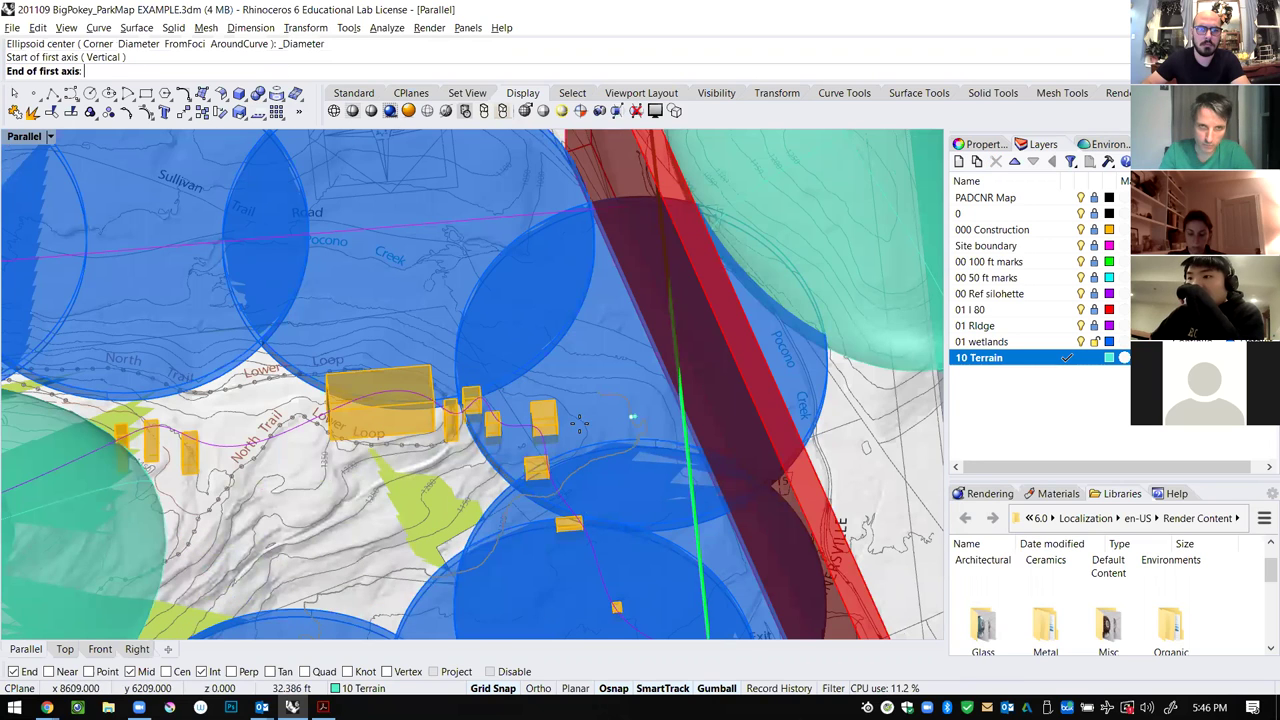
{"action": "left_click", "coordinate": [168, 517]}
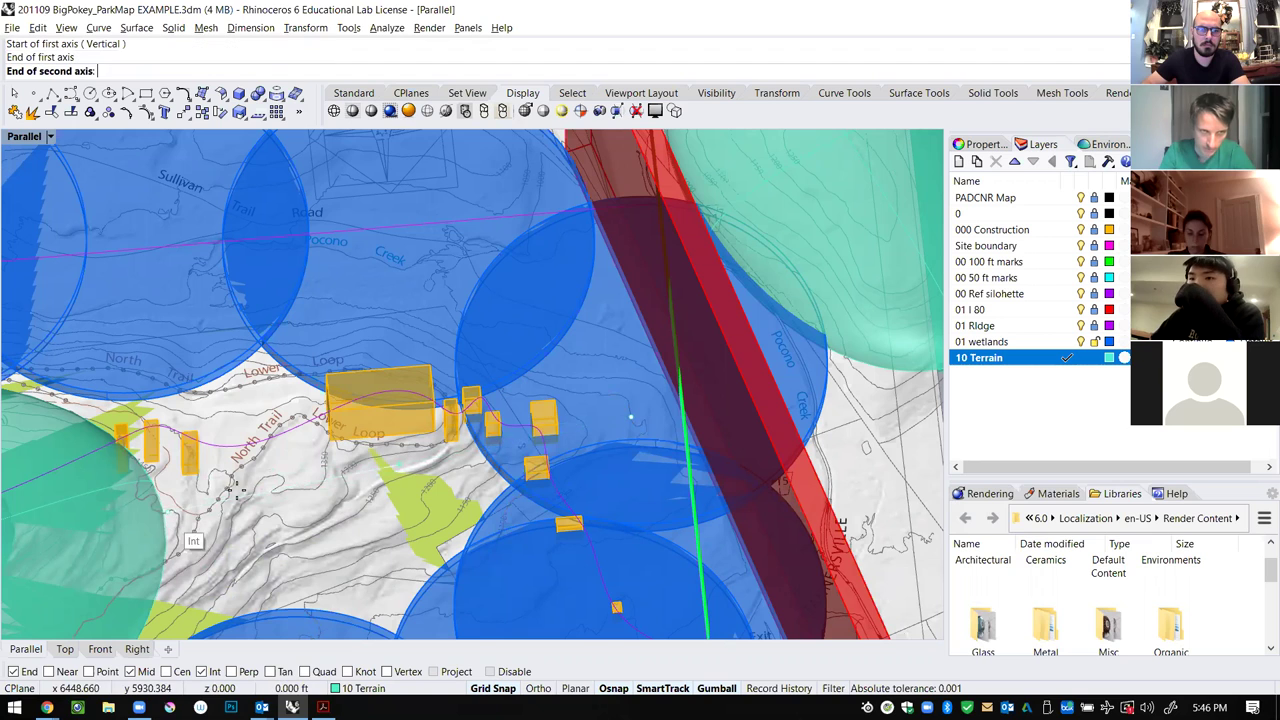
{"action": "left_click", "coordinate": [316, 363]}
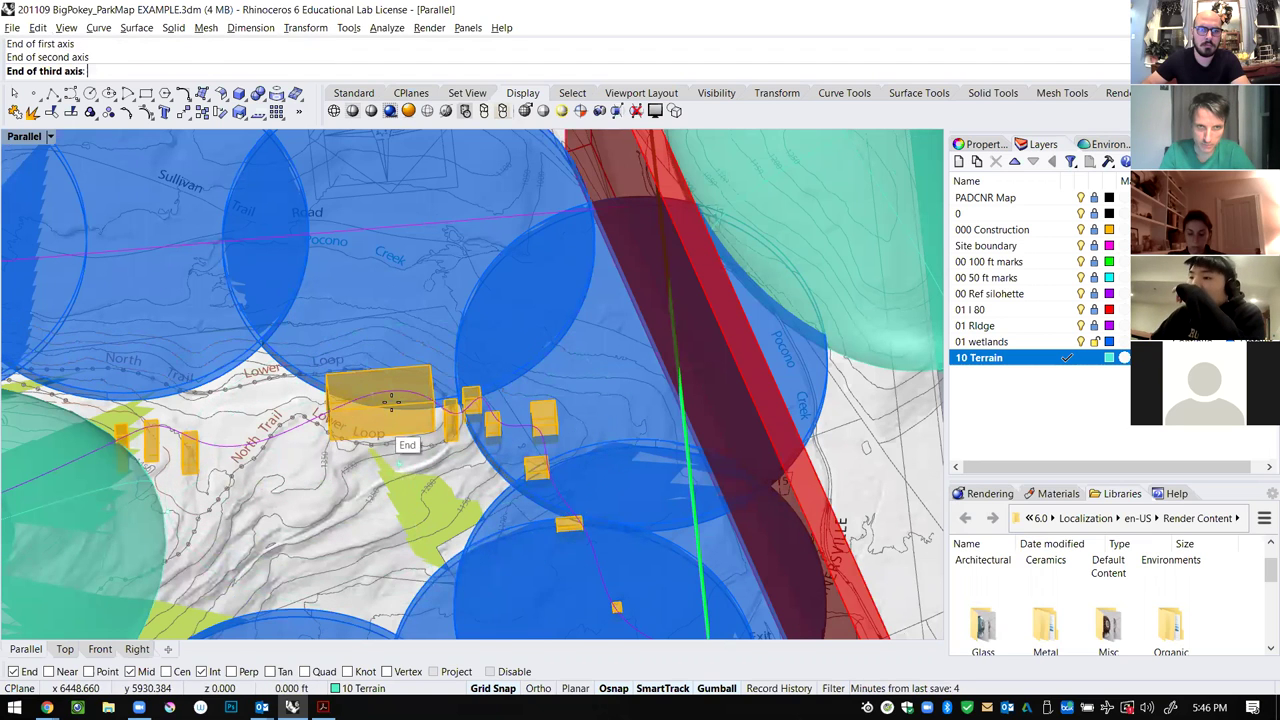
Turn off the Mid object snap and finish the ellipsoid with its third axis at the large construction box's top corner.
{"action": "right_click_drag", "start_coordinate": [413, 424], "coordinate": [417, 300]}
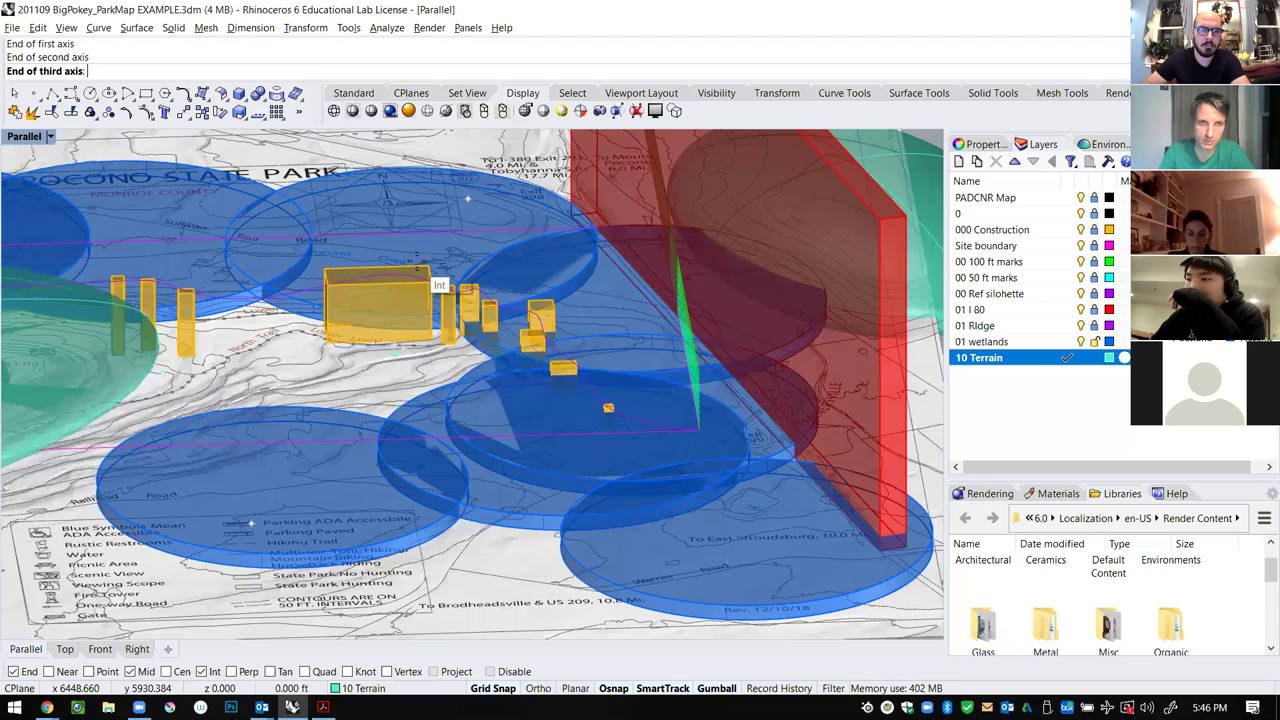
{"action": "scroll", "coordinate": [432, 279], "scroll_direction": "up", "scroll_amount": 3}
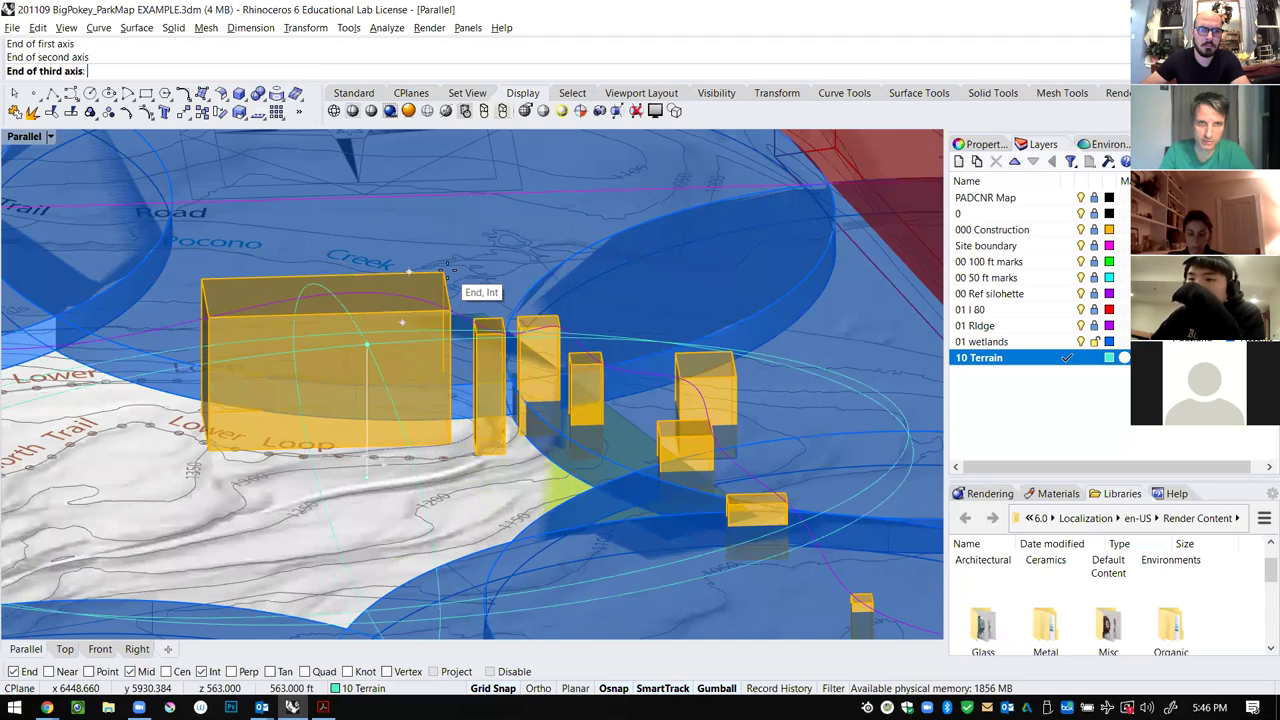
{"action": "scroll", "coordinate": [440, 270], "scroll_direction": "up", "scroll_amount": 2}
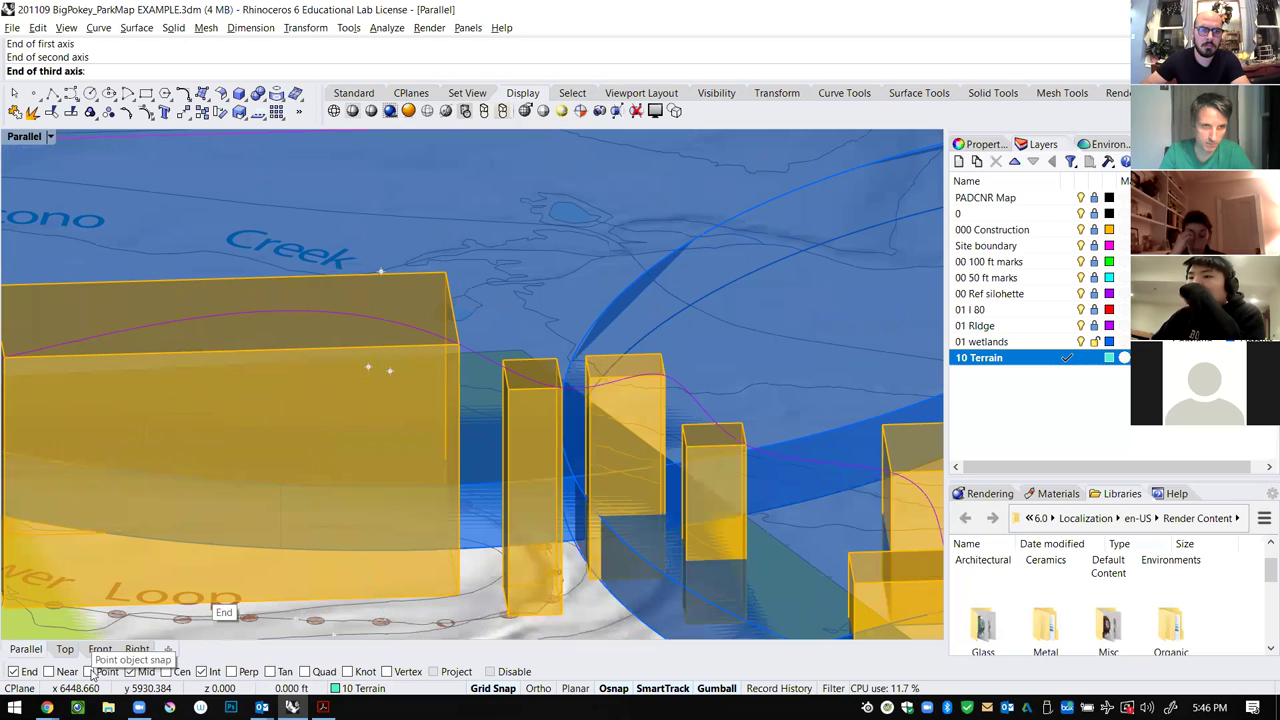
{"action": "left_click", "coordinate": [130, 672]}
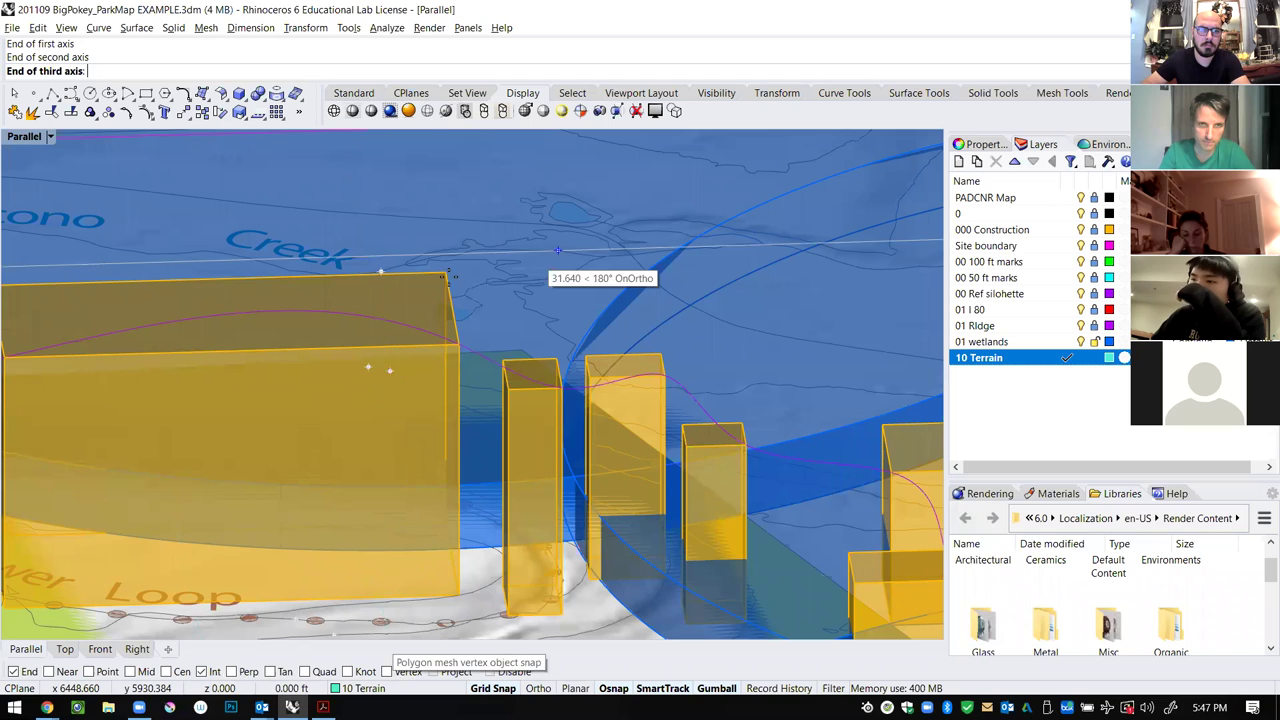
{"action": "right_click_drag", "start_coordinate": [432, 281], "coordinate": [168, 320]}
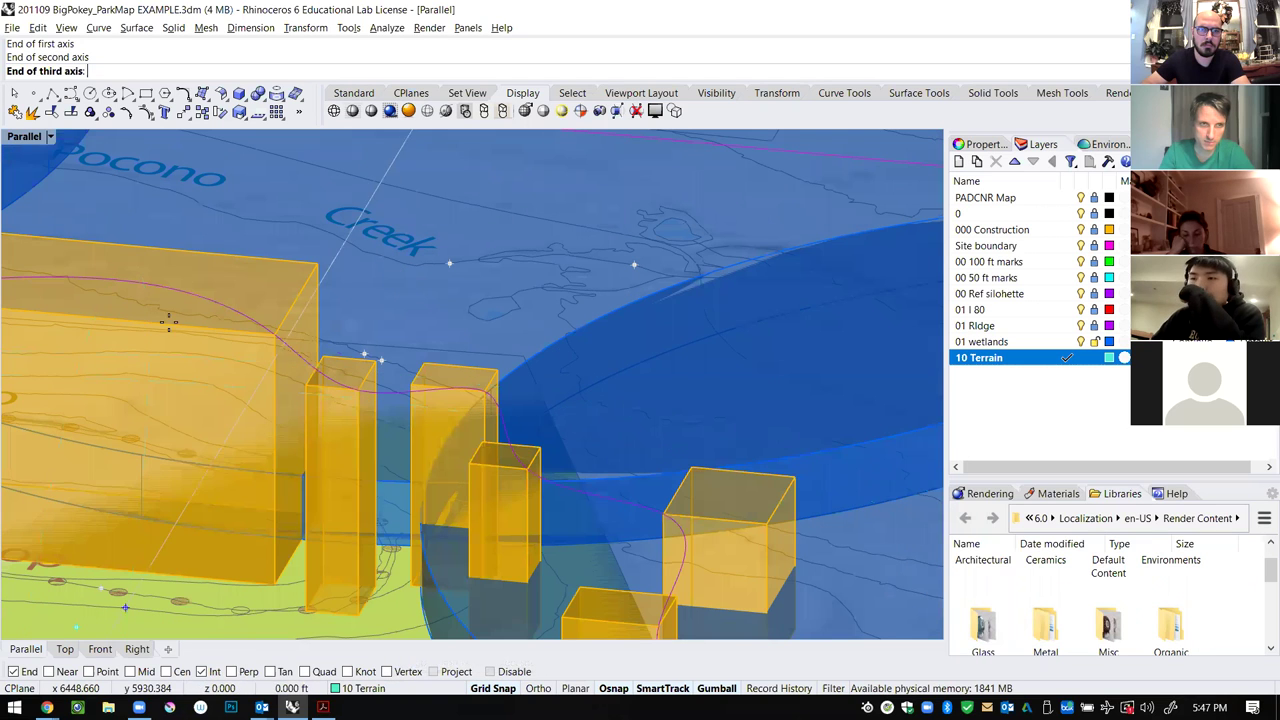
{"action": "left_click", "coordinate": [278, 336]}
Lower the new ellipsoid vertically so its crest sits below the top of the large construction box.
{"action": "right_click_drag", "start_coordinate": [311, 363], "coordinate": [468, 311]}
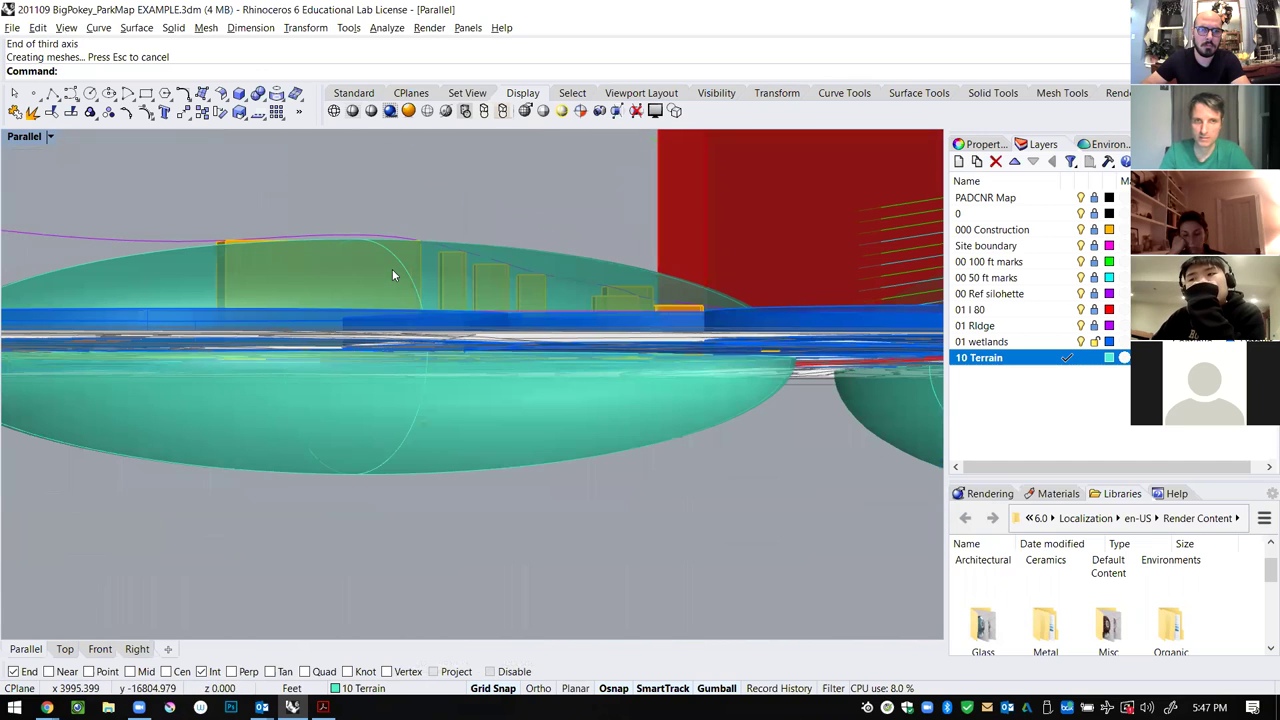
{"action": "left_click", "coordinate": [340, 436]}
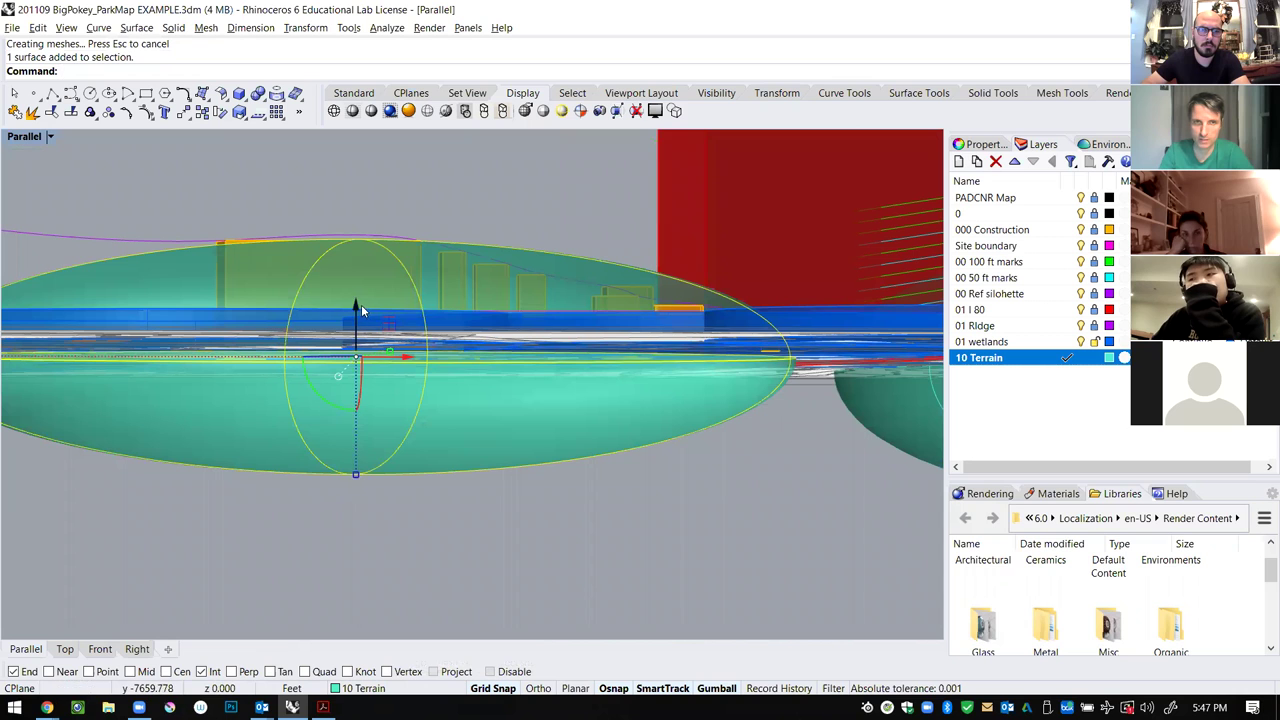
{"action": "left_click_drag", "start_coordinate": [357, 307], "coordinate": [354, 346]}
{"action": "right_click_drag", "start_coordinate": [410, 279], "coordinate": [302, 397]}
{"action": "left_click_drag", "start_coordinate": [287, 397], "coordinate": [289, 402]}
Return to the four-viewport layout and maximize the Right viewport.
{"action": "right_click_drag", "start_coordinate": [477, 387], "coordinate": [253, 153]}
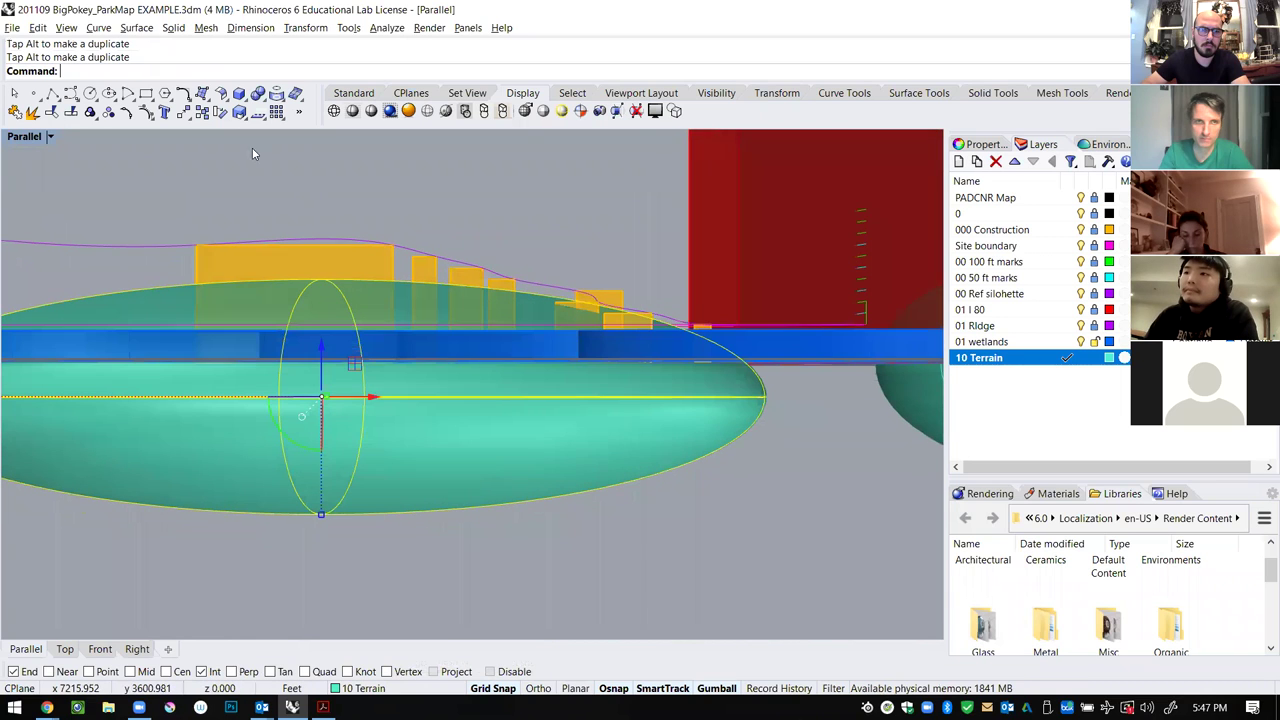
{"action": "double_click", "coordinate": [28, 138]}
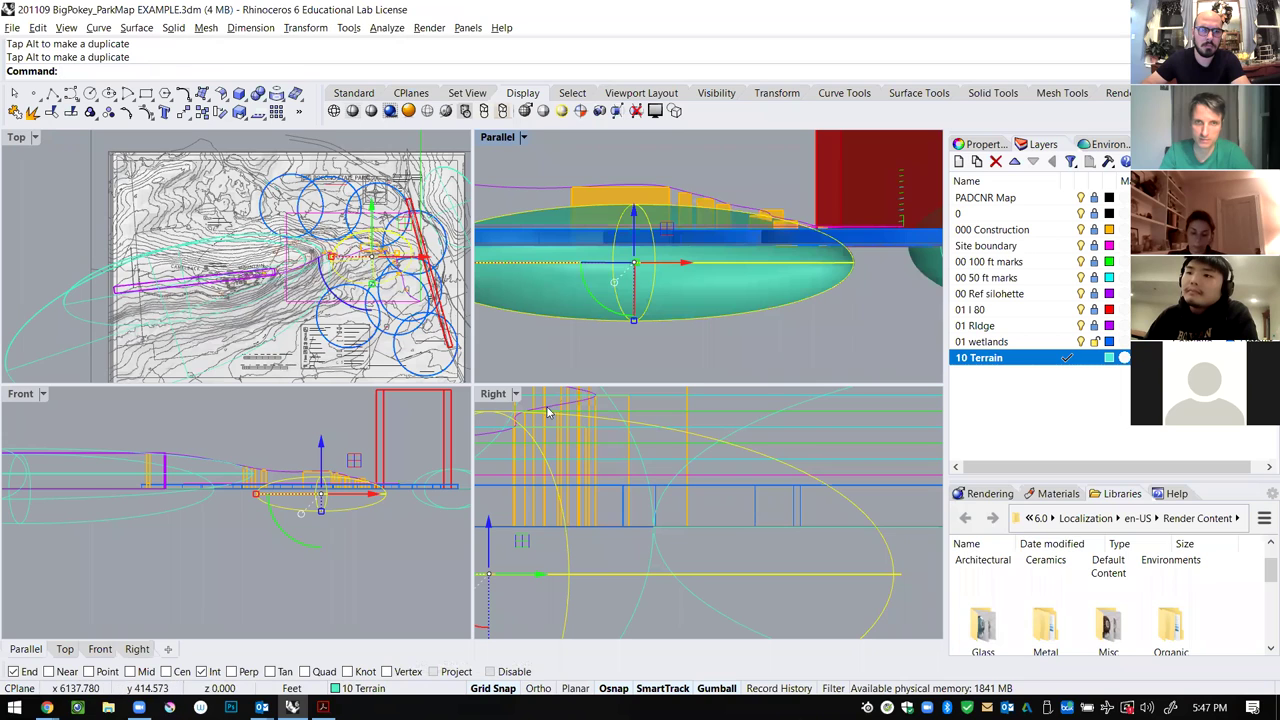
{"action": "double_click", "coordinate": [500, 397]}
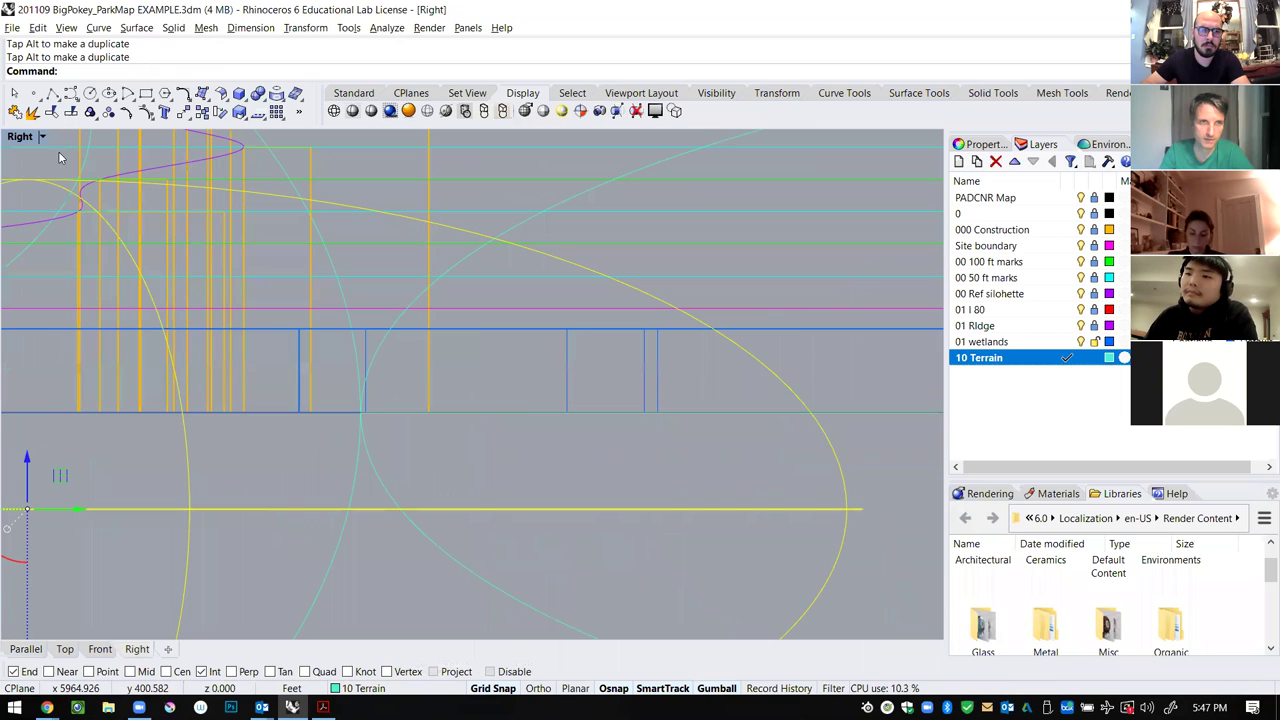
Return to the four-viewport layout, maximize the Front viewport and set its display mode to Ghosted.
{"action": "left_click", "coordinate": [42, 137]}
{"action": "left_click", "coordinate": [40, 137]}
{"action": "double_click", "coordinate": [28, 137]}
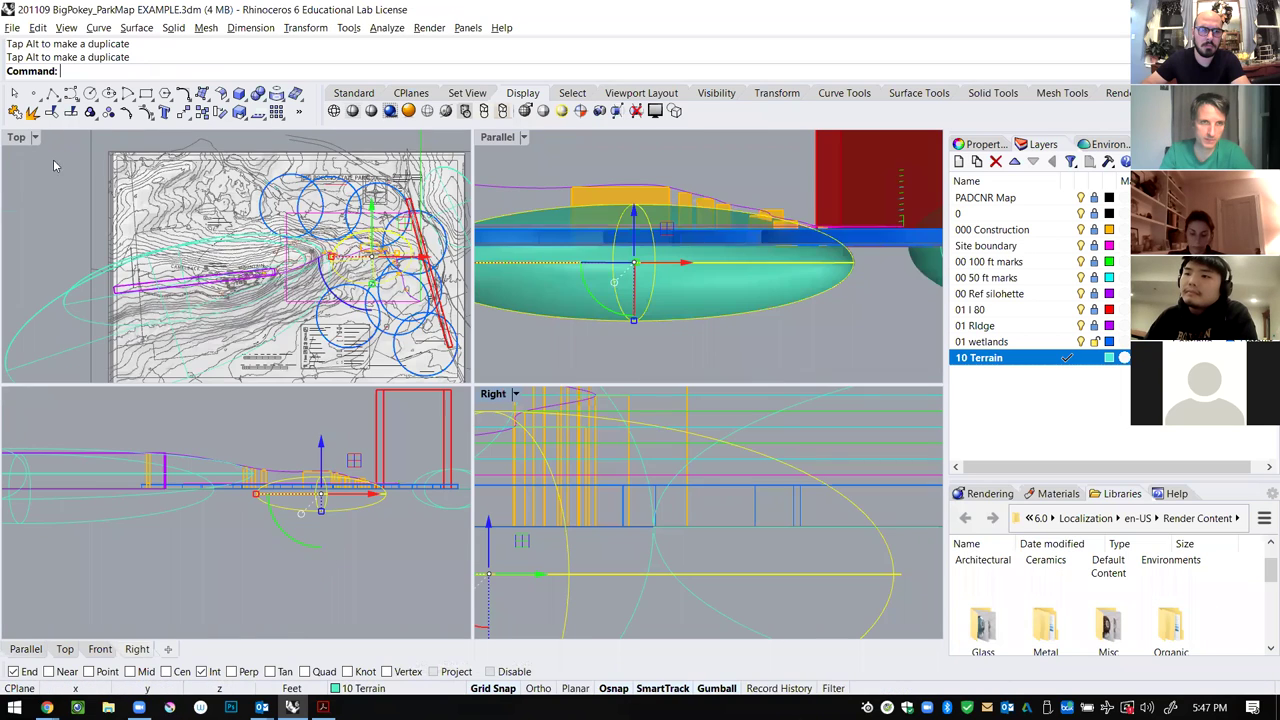
{"action": "double_click", "coordinate": [20, 394]}
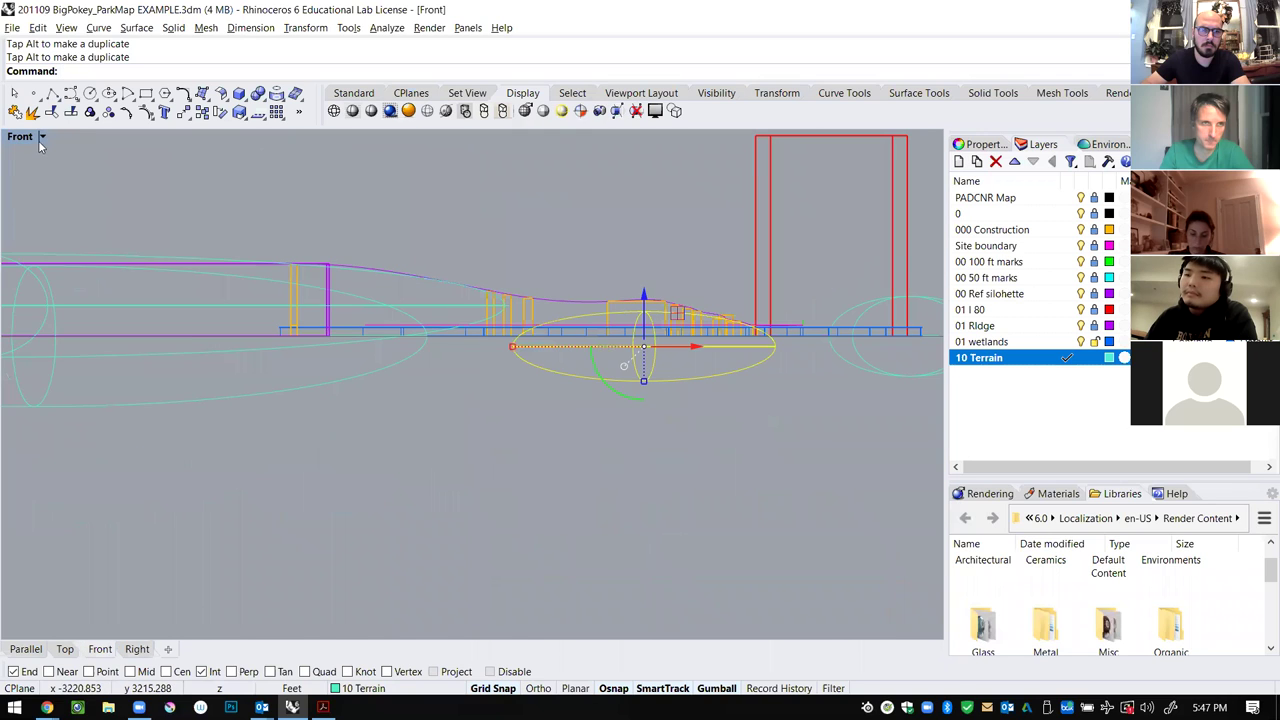
{"action": "left_click", "coordinate": [42, 136]}
{"action": "left_click", "coordinate": [60, 224]}
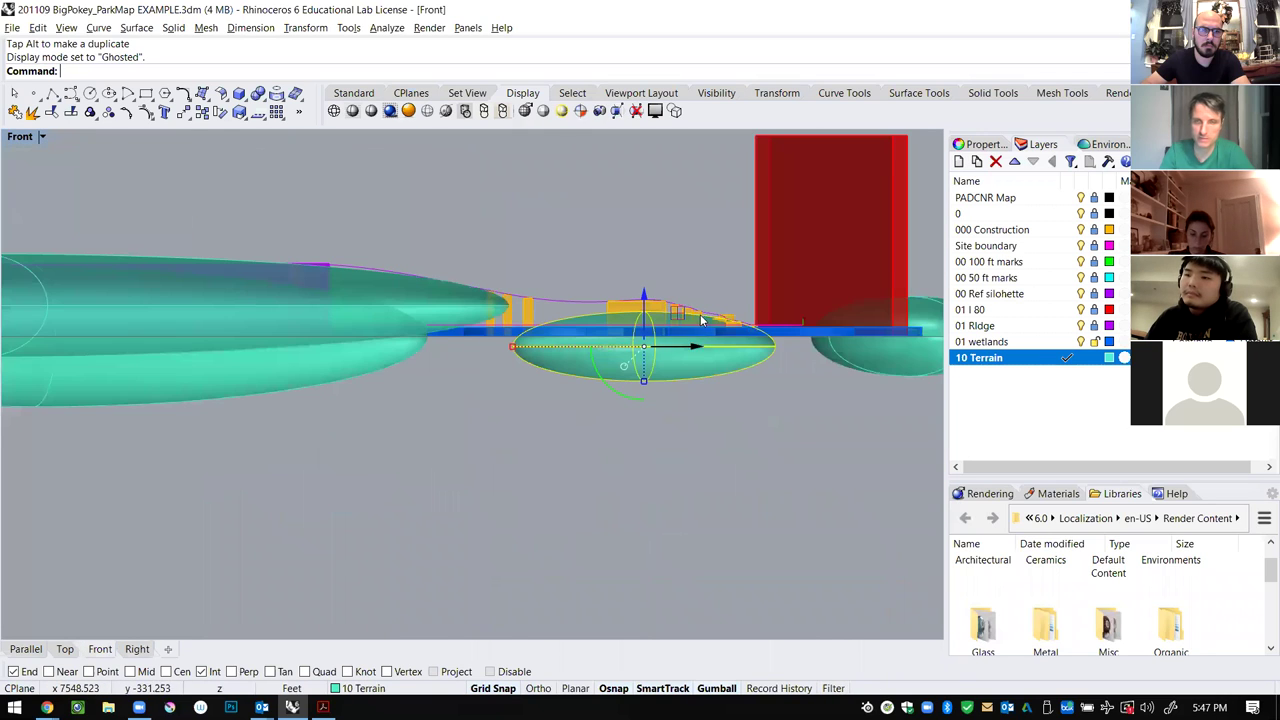
Nudge the selected ellipsoid vertically and compare its eastern slope with the construction boxes and ridge line.
{"action": "scroll", "coordinate": [700, 314], "scroll_direction": "up", "scroll_amount": 5}
{"action": "scroll", "coordinate": [577, 415], "scroll_direction": "down", "scroll_amount": 6}
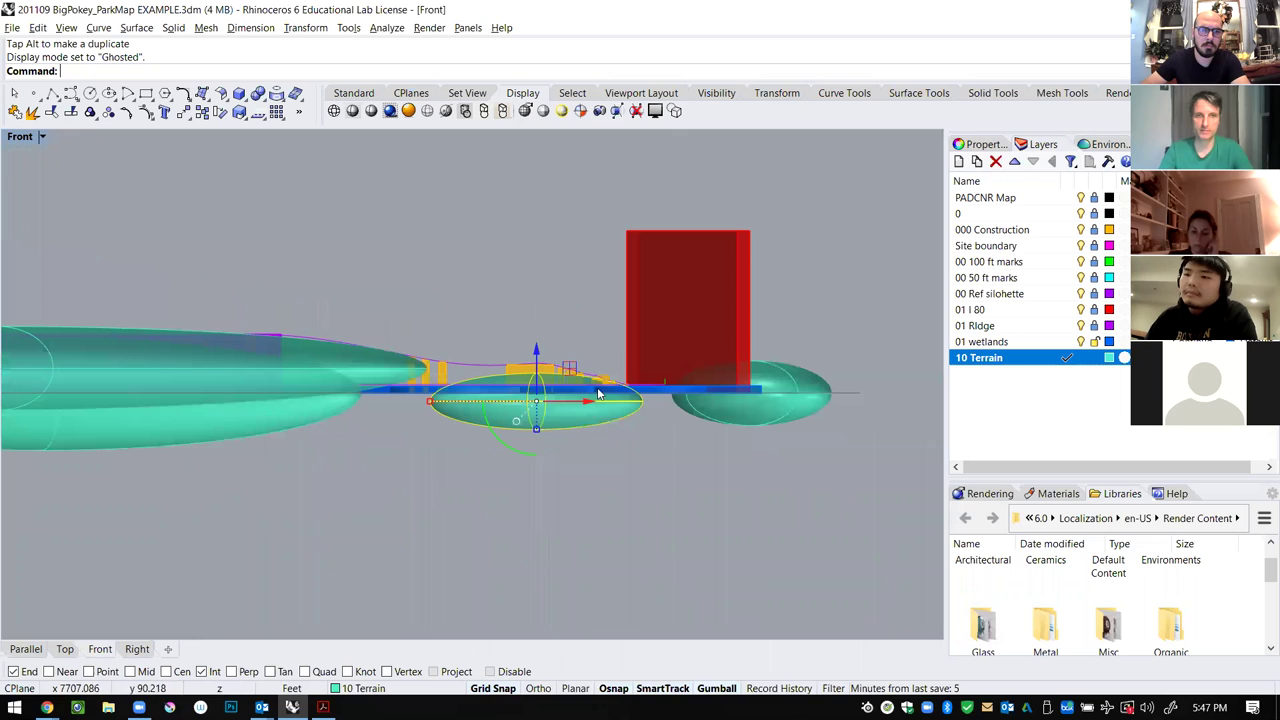
{"action": "scroll", "coordinate": [510, 420], "scroll_direction": "up", "scroll_amount": 3}
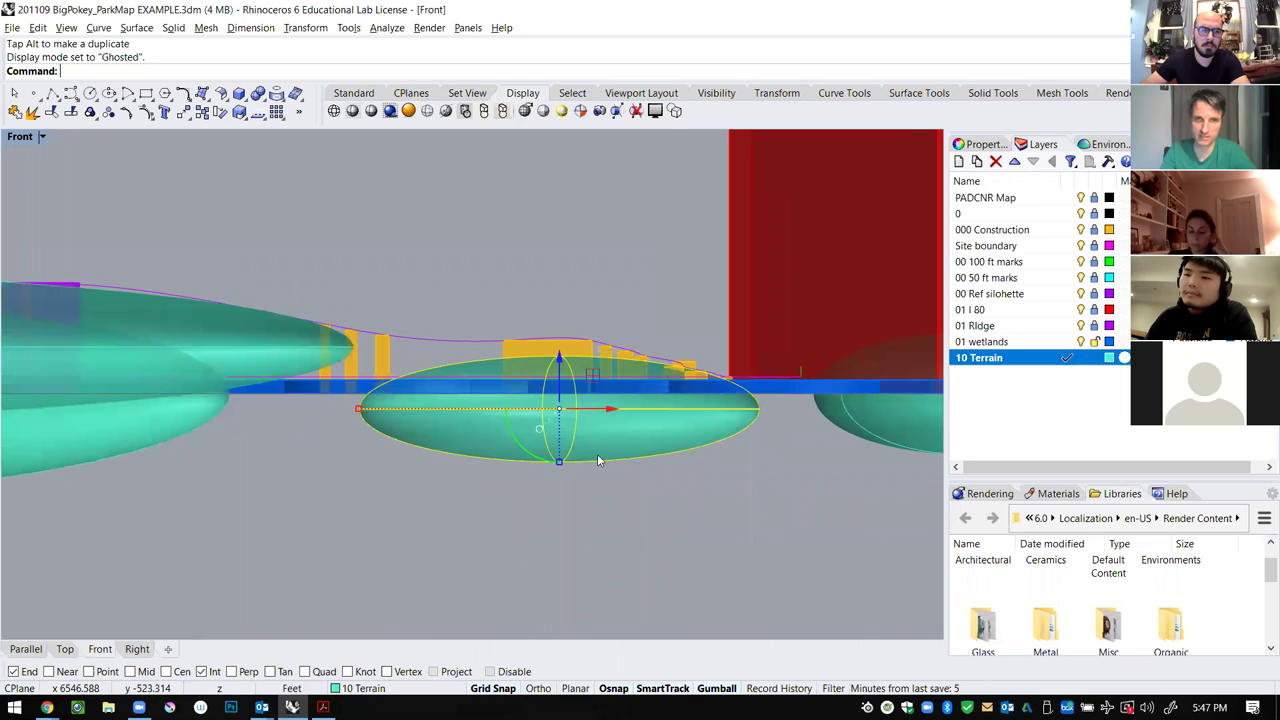
{"action": "left_click_drag", "start_coordinate": [559, 352], "coordinate": [560, 354]}
{"action": "scroll", "coordinate": [703, 375], "scroll_direction": "up", "scroll_amount": 7}
{"action": "scroll", "coordinate": [702, 378], "scroll_direction": "up", "scroll_amount": 5}
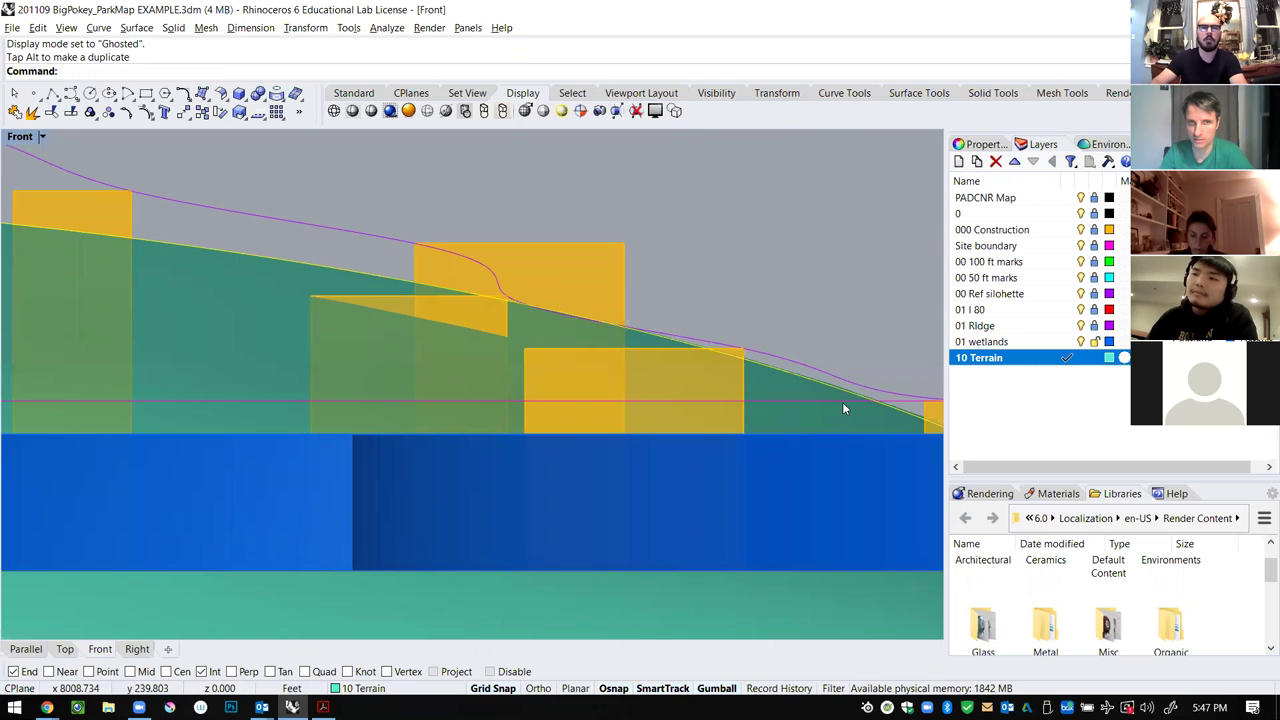
{"action": "scroll", "coordinate": [697, 411], "scroll_direction": "down", "scroll_amount": 6}
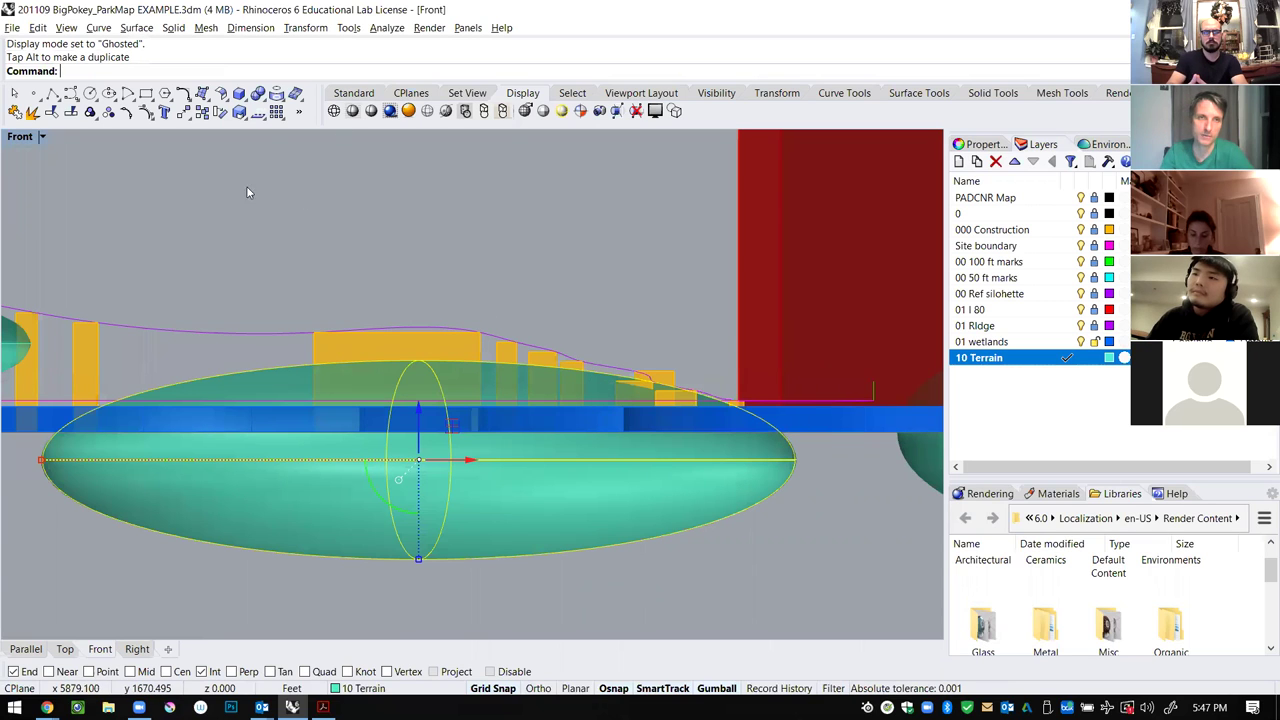
Restore the four viewports, maximize the Parallel viewport and orbit to an overhead view of the terrain and wetlands.
{"action": "double_click", "coordinate": [22, 138]}
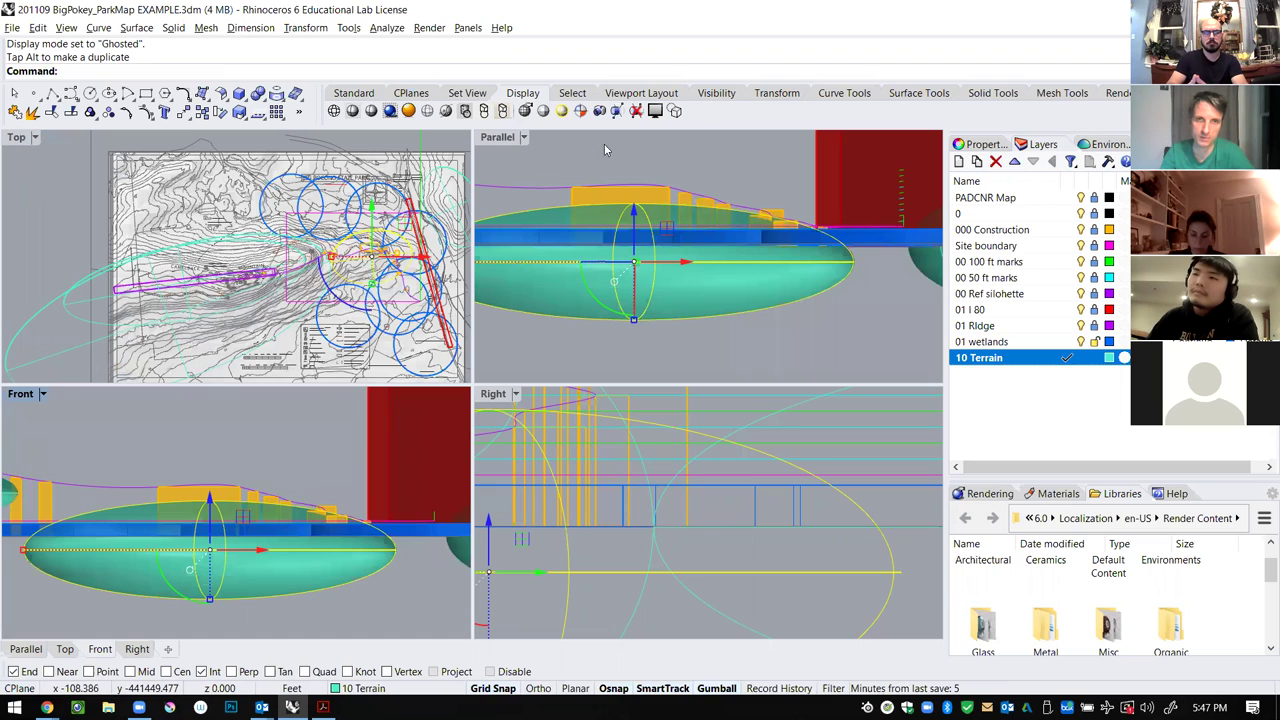
{"action": "double_click", "coordinate": [504, 138]}
{"action": "right_click_drag", "start_coordinate": [779, 325], "coordinate": [767, 389]}
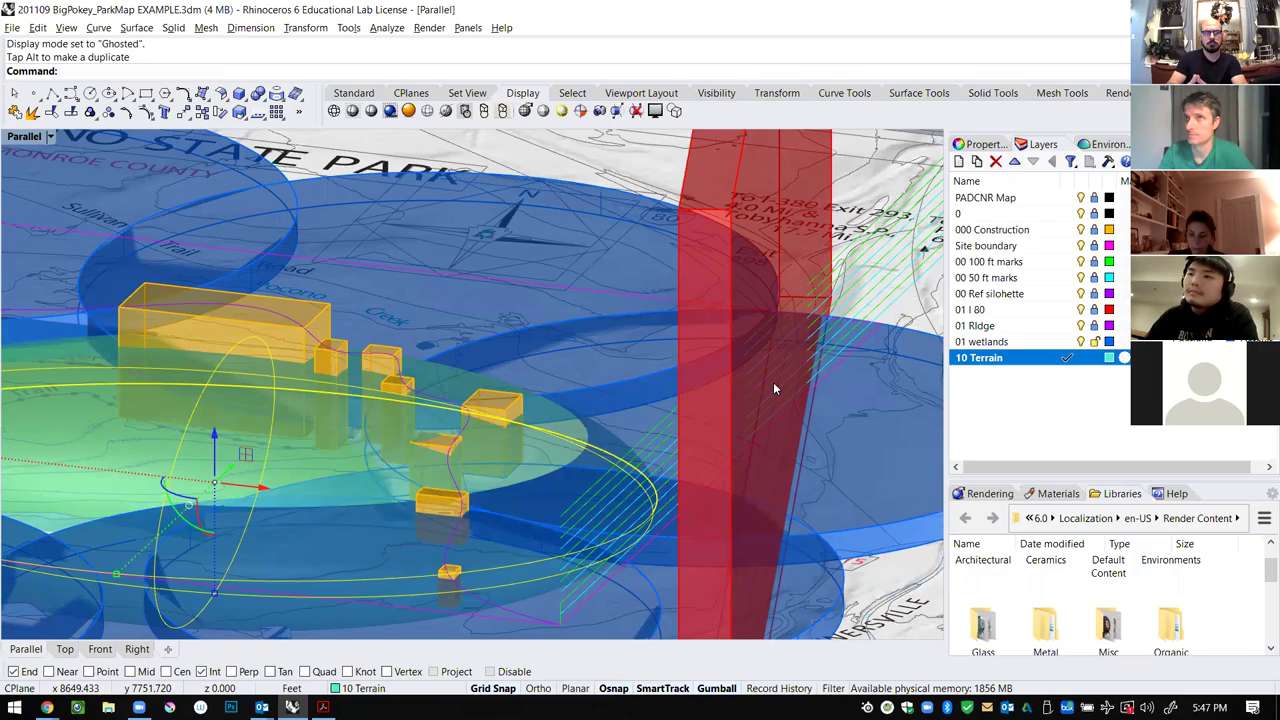
{"action": "scroll", "coordinate": [773, 389], "scroll_direction": "down", "scroll_amount": 10}
{"action": "right_click_drag", "start_coordinate": [824, 274], "coordinate": [737, 384]}
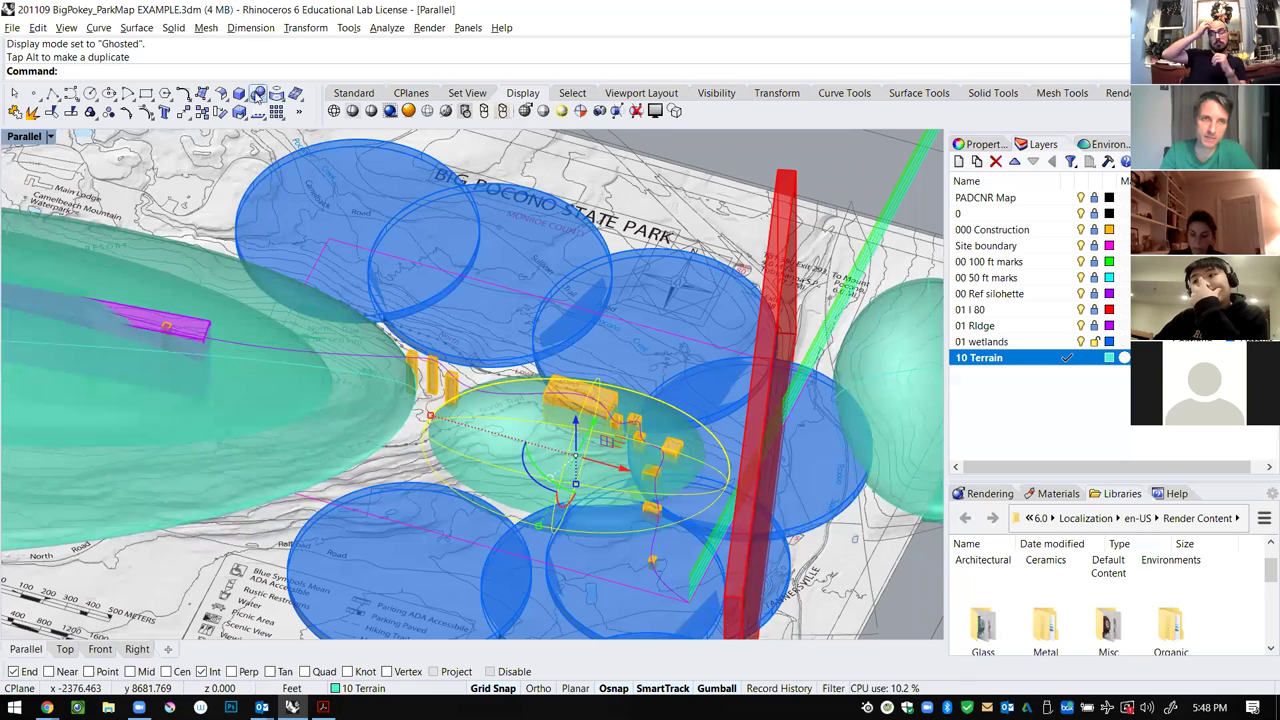
Create a diameter ellipsoid bridging the large ridge mass and the small eastern ellipsoid, with its first axis running between them past the three tall construction boxes.
{"action": "left_click", "coordinate": [240, 95]}
{"action": "left_click", "coordinate": [315, 119]}
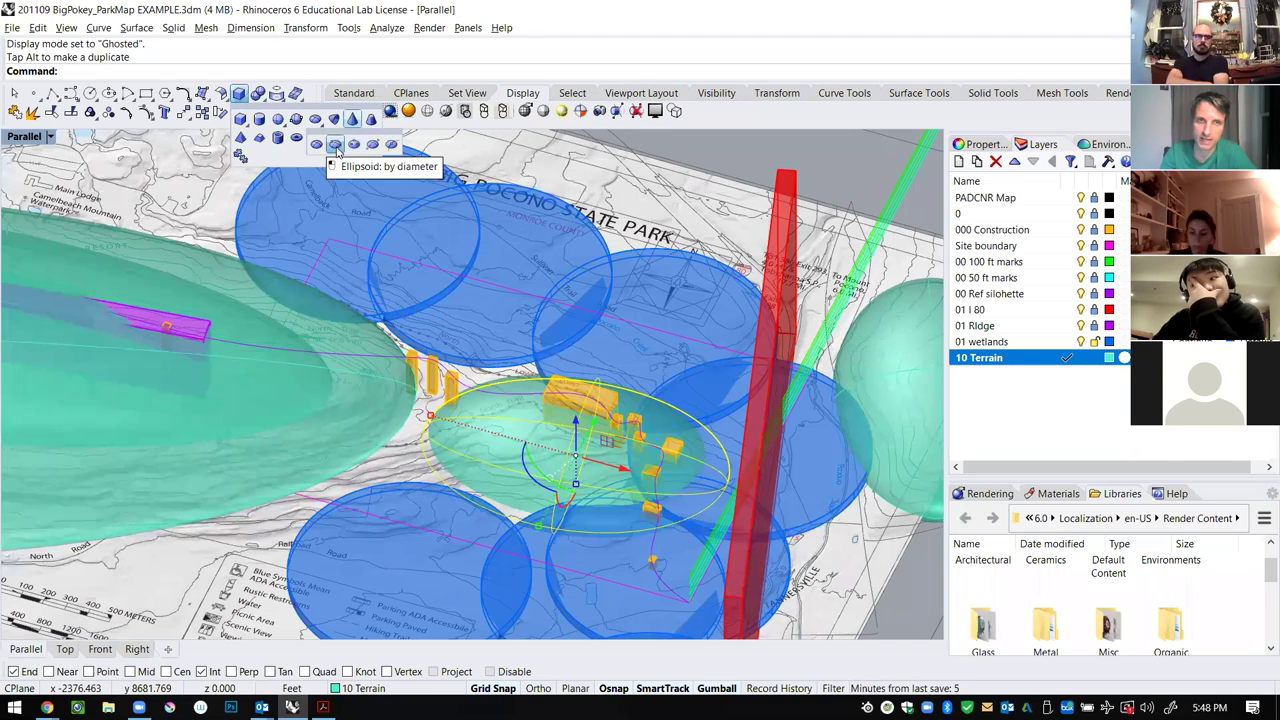
{"action": "left_click", "coordinate": [335, 145]}
{"action": "left_click", "coordinate": [160, 315]}
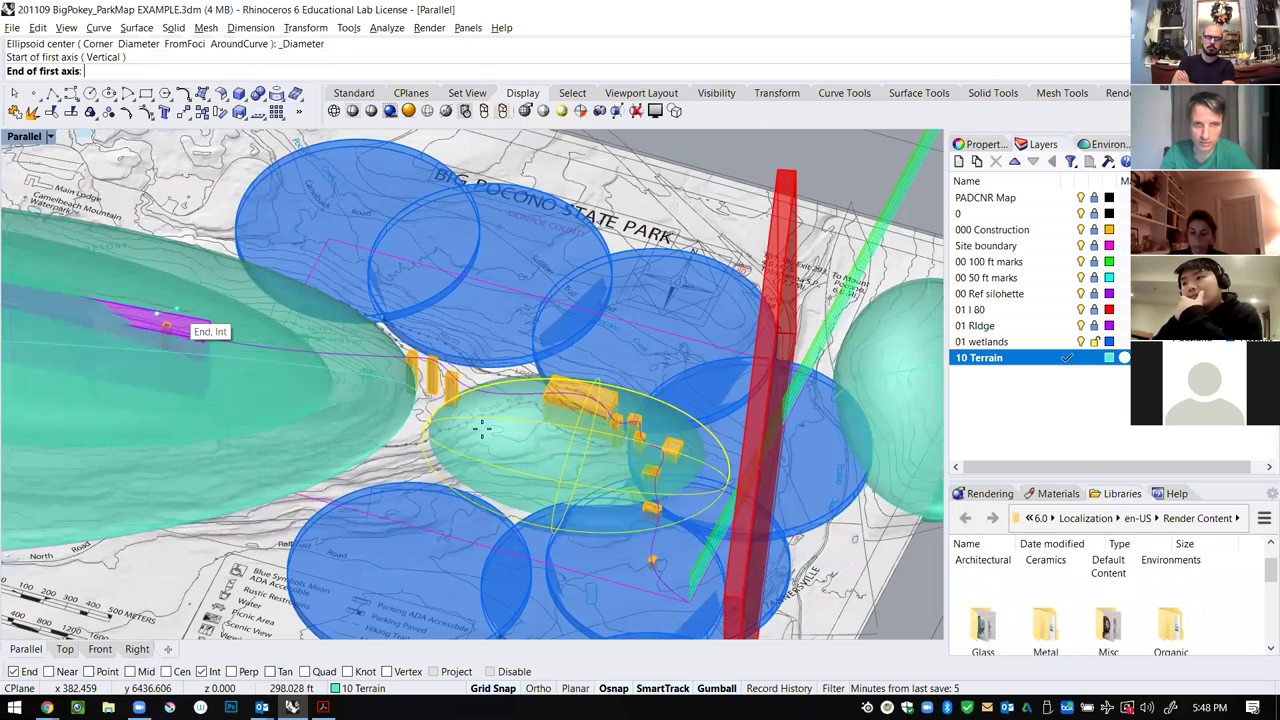
{"action": "left_click", "coordinate": [578, 455]}
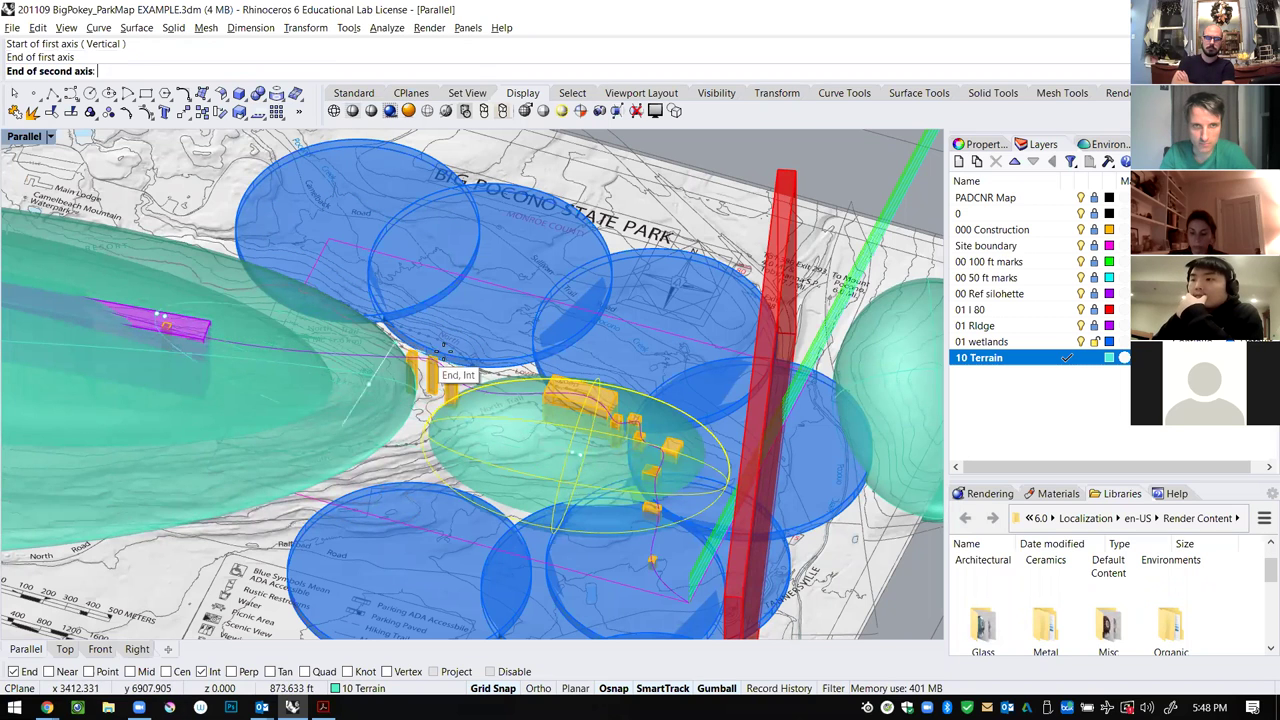
{"action": "left_click", "coordinate": [446, 347]}
{"action": "left_click", "coordinate": [432, 365]}
{"action": "scroll", "coordinate": [440, 362], "scroll_direction": "up", "scroll_amount": 5}
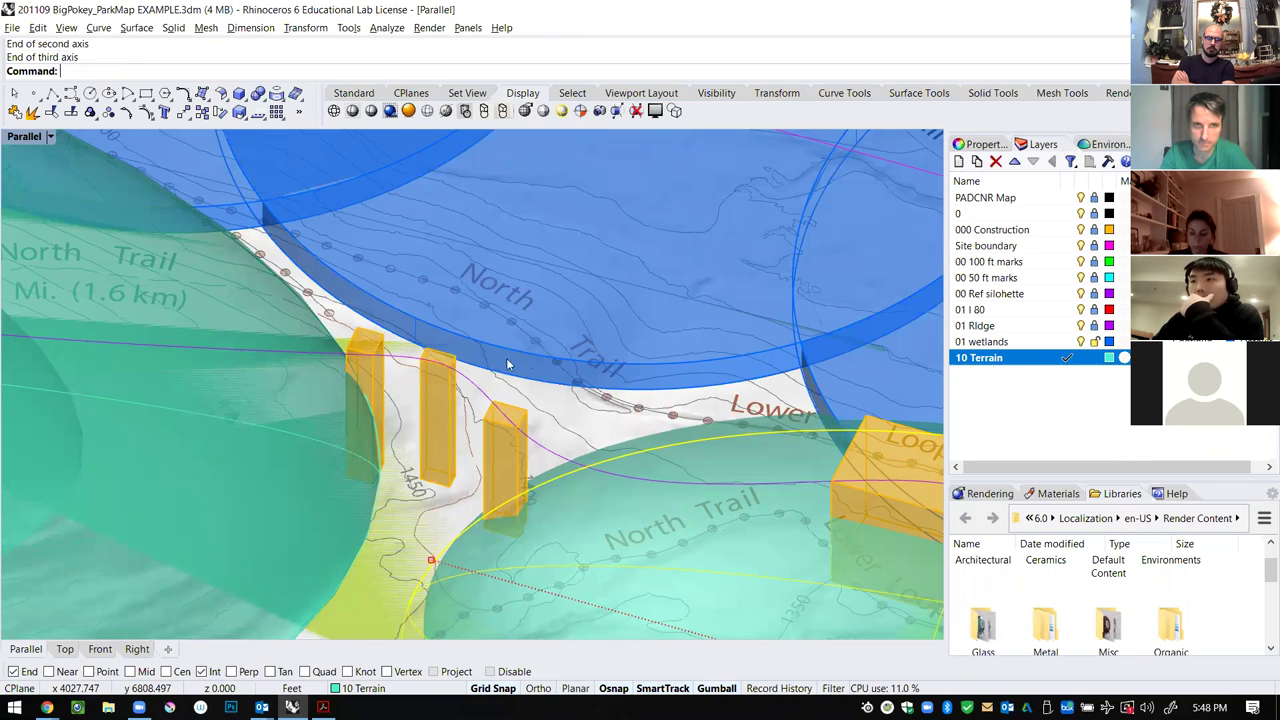
{"action": "scroll", "coordinate": [507, 365], "scroll_direction": "down", "scroll_amount": 10}
Create another diameter ellipsoid across the gap, from the large mass's north side to the eastern ellipsoid, with the third axis about 728 ft high.
{"action": "key", "text": "Return"}
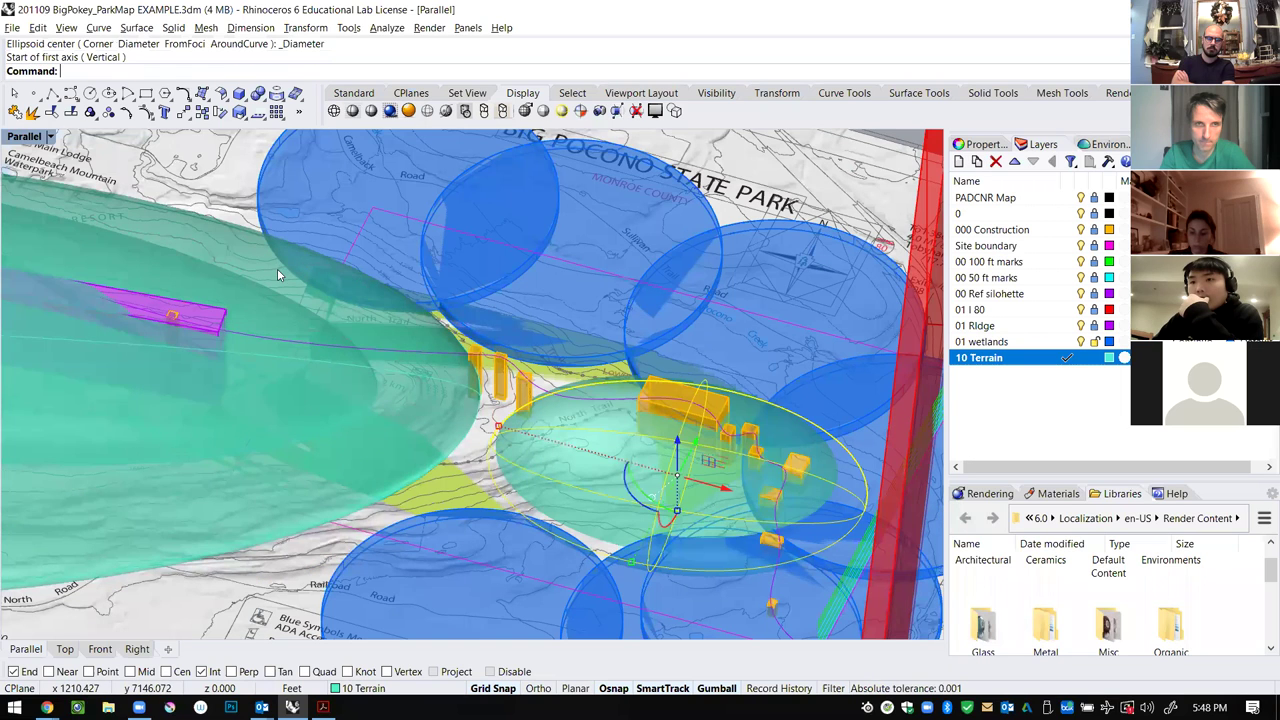
{"action": "key", "text": "Return"}
{"action": "left_click", "coordinate": [289, 281]}
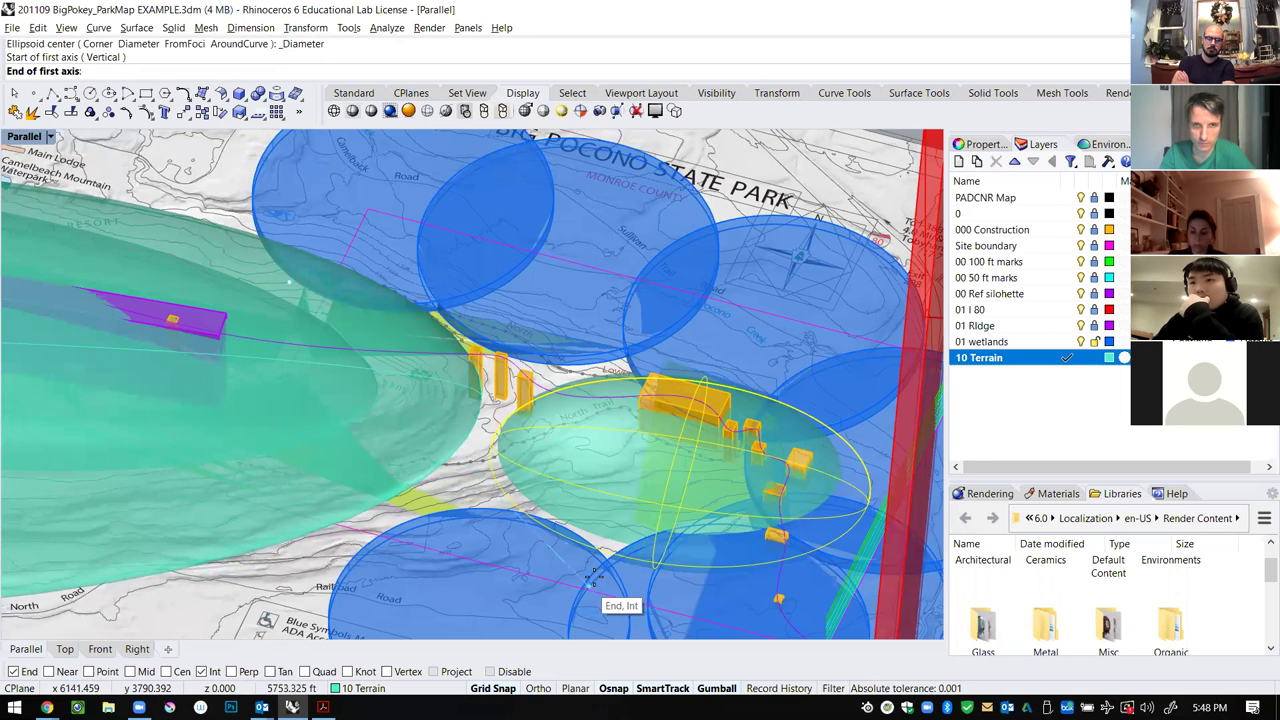
{"action": "left_click", "coordinate": [698, 484]}
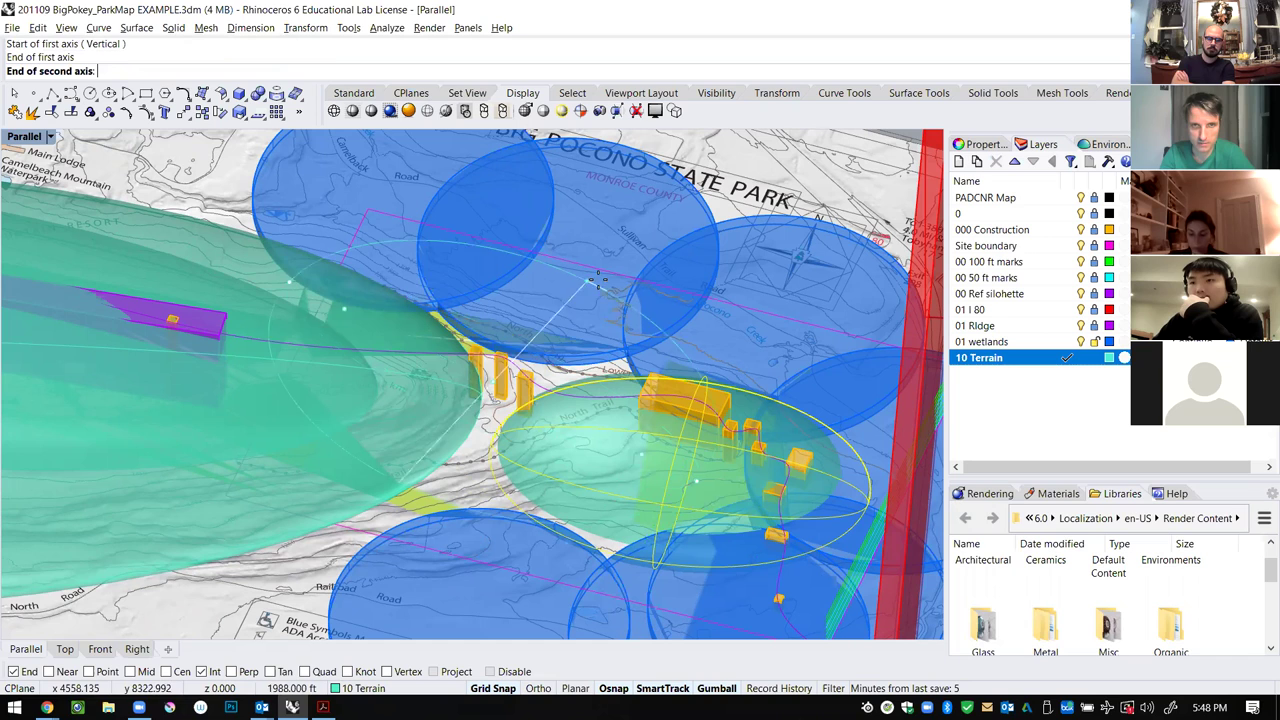
{"action": "left_click", "coordinate": [527, 342]}
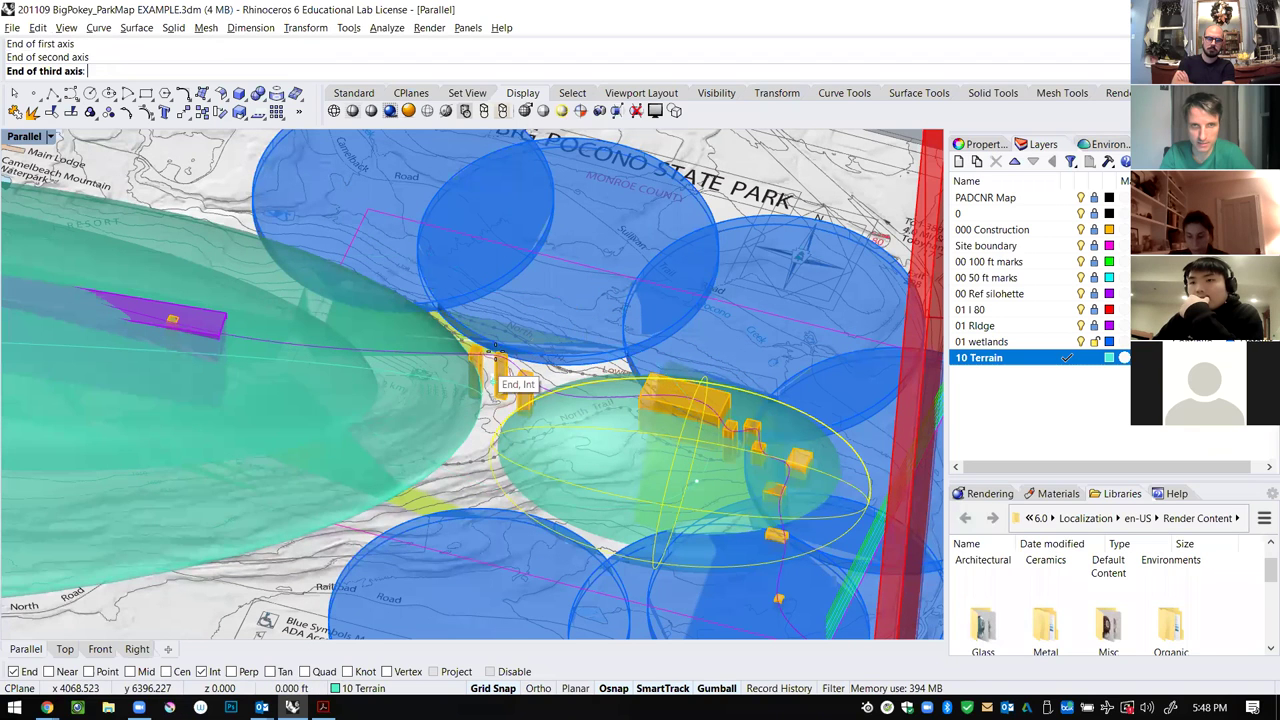
{"action": "scroll", "coordinate": [495, 347], "scroll_direction": "up", "scroll_amount": 5}
{"action": "right_click_drag", "start_coordinate": [500, 347], "coordinate": [472, 388]}
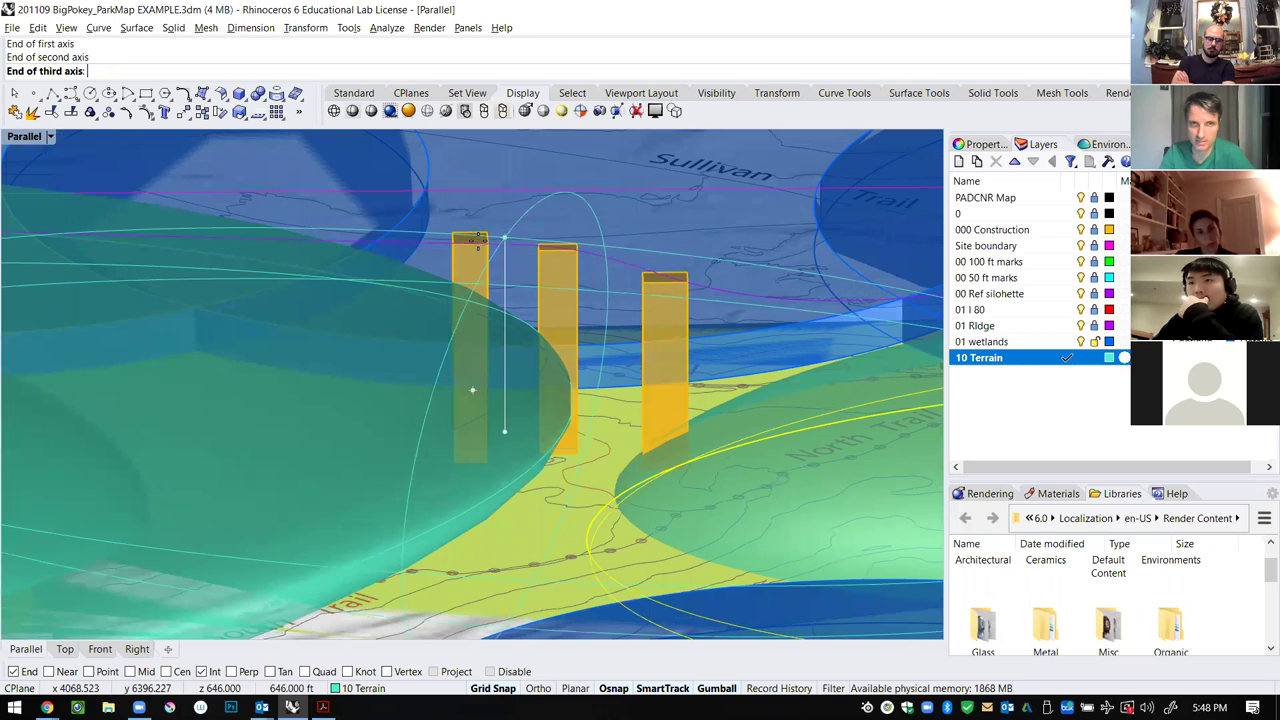
{"action": "left_click", "coordinate": [482, 244]}
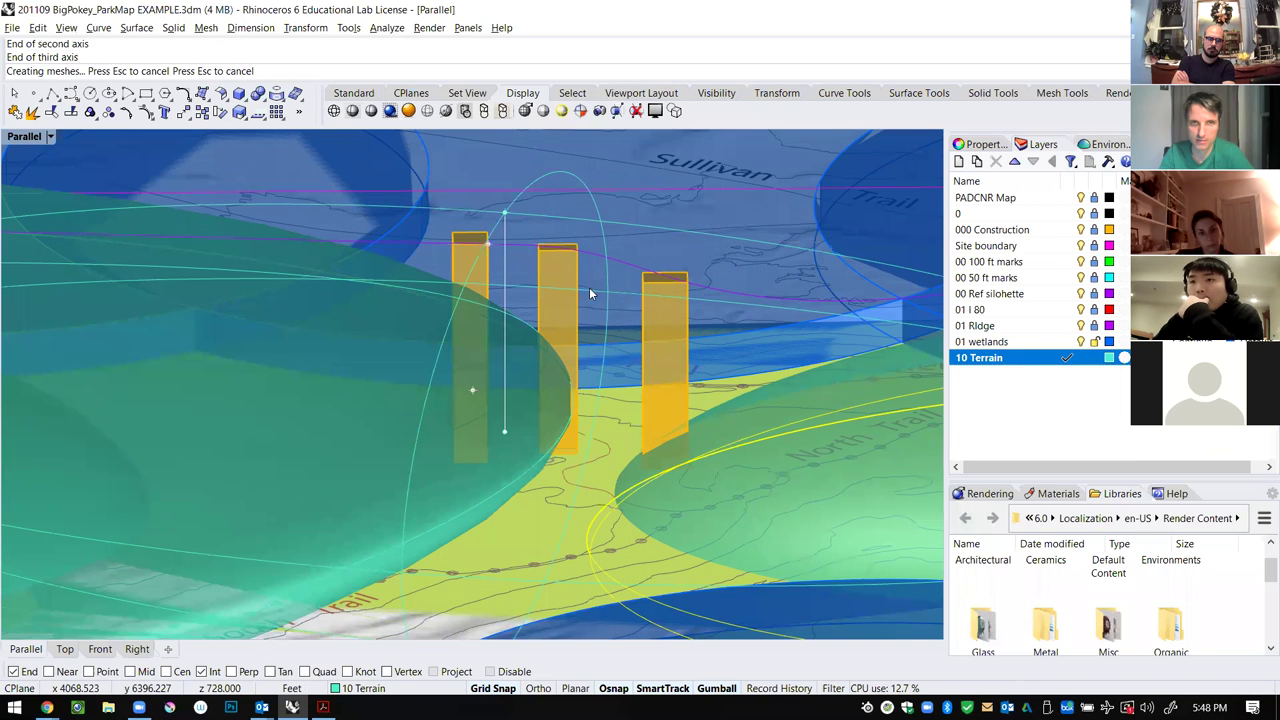
Lower the new bridging ellipsoid vertically so the tops of the tall construction boxes protrude from it.
{"action": "scroll", "coordinate": [490, 391], "scroll_direction": "down", "scroll_amount": 6}
{"action": "right_click_drag", "start_coordinate": [726, 323], "coordinate": [368, 320]}
{"action": "right_click_drag", "start_coordinate": [511, 360], "coordinate": [494, 339]}
{"action": "right_click_drag", "start_coordinate": [518, 432], "coordinate": [527, 430]}
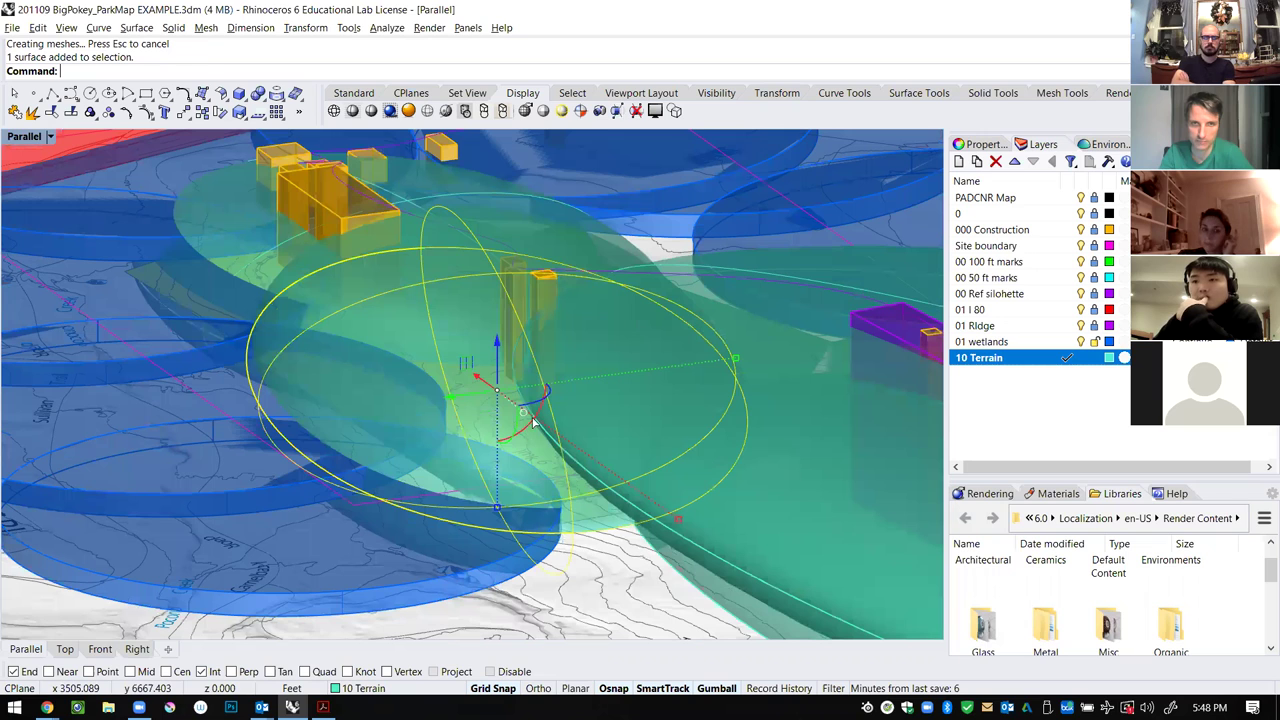
{"action": "left_click_drag", "start_coordinate": [533, 423], "coordinate": [534, 426]}
{"action": "left_click_drag", "start_coordinate": [505, 343], "coordinate": [494, 369]}
{"action": "left_click_drag", "start_coordinate": [562, 306], "coordinate": [560, 308]}
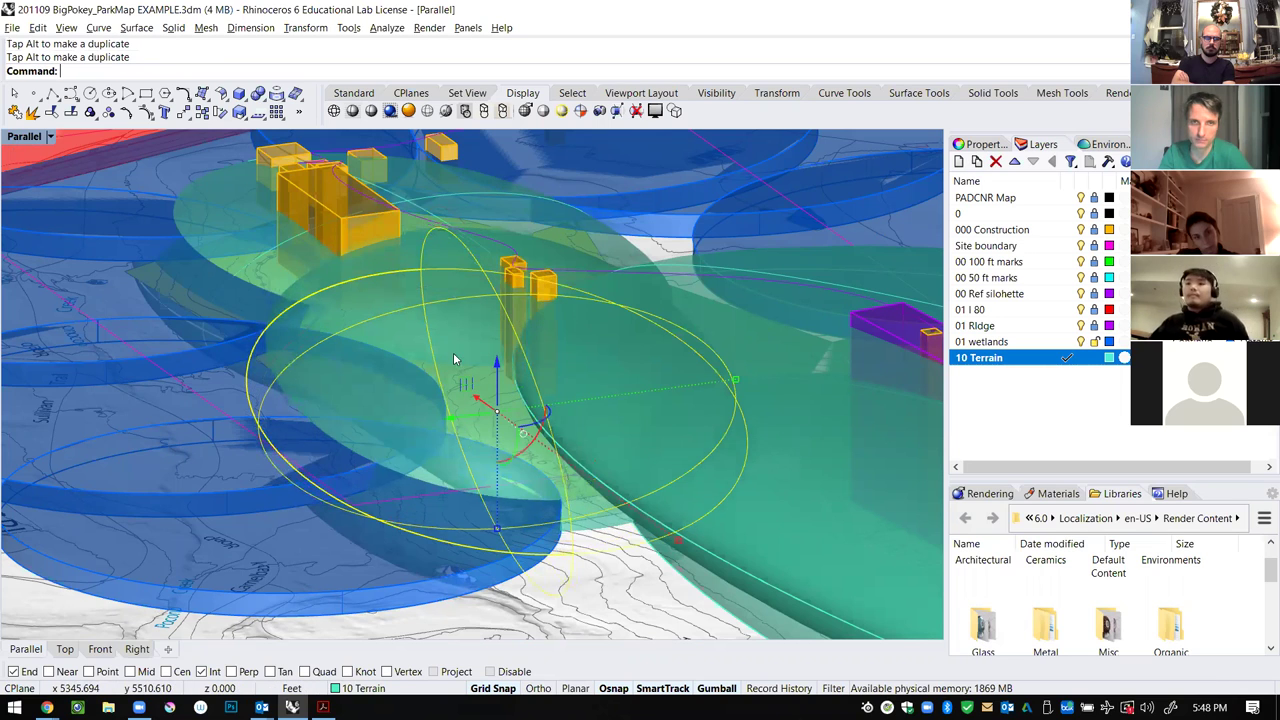
Examine from several angles how the terrain ellipsoids meet the wetland discs, ridge line and map.
{"action": "right_click_drag", "start_coordinate": [454, 359], "coordinate": [323, 362]}
{"action": "left_click", "coordinate": [285, 326]}
{"action": "scroll", "coordinate": [285, 326], "scroll_direction": "down", "scroll_amount": 5}
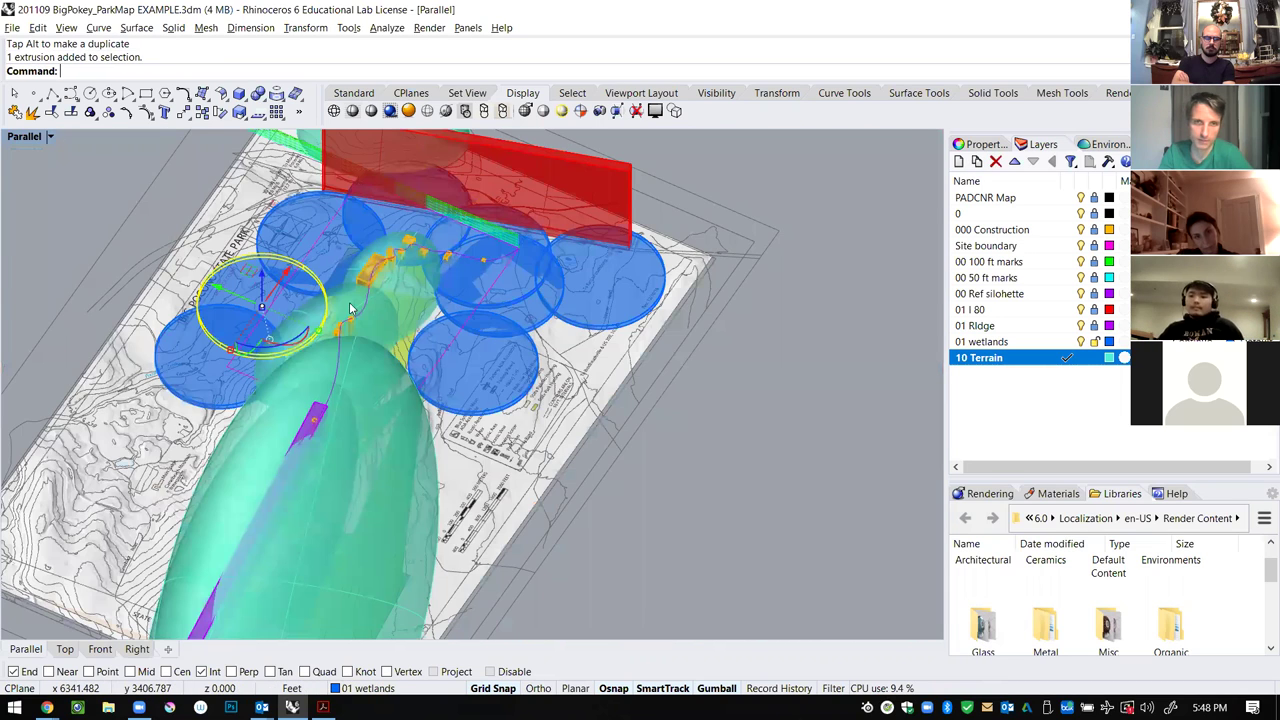
{"action": "scroll", "coordinate": [520, 316], "scroll_direction": "up", "scroll_amount": 4}
{"action": "scroll", "coordinate": [634, 469], "scroll_direction": "down", "scroll_amount": 6}
{"action": "right_click", "coordinate": [634, 469]}
{"action": "right_click_drag", "start_coordinate": [745, 406], "coordinate": [634, 385]}
{"action": "scroll", "coordinate": [634, 385], "scroll_direction": "down", "scroll_amount": 6}
{"action": "scroll", "coordinate": [512, 240], "scroll_direction": "up", "scroll_amount": 4}
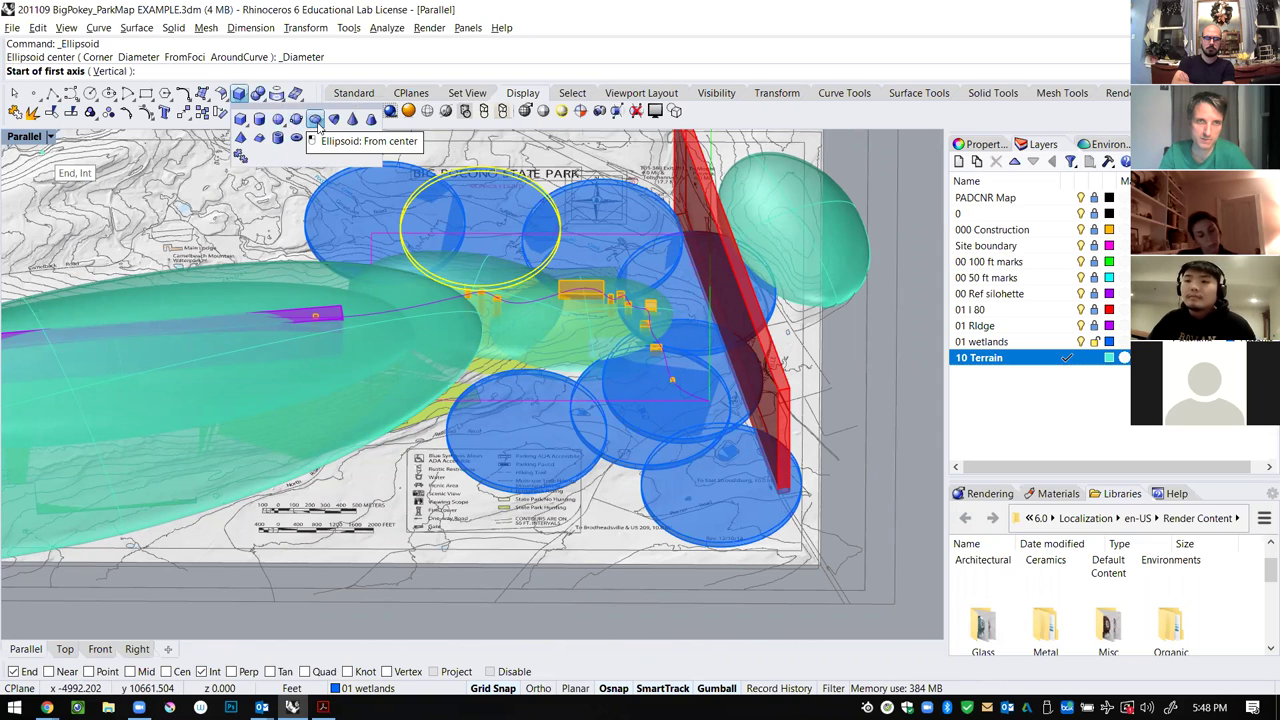
{"action": "key", "text": "Escape"}
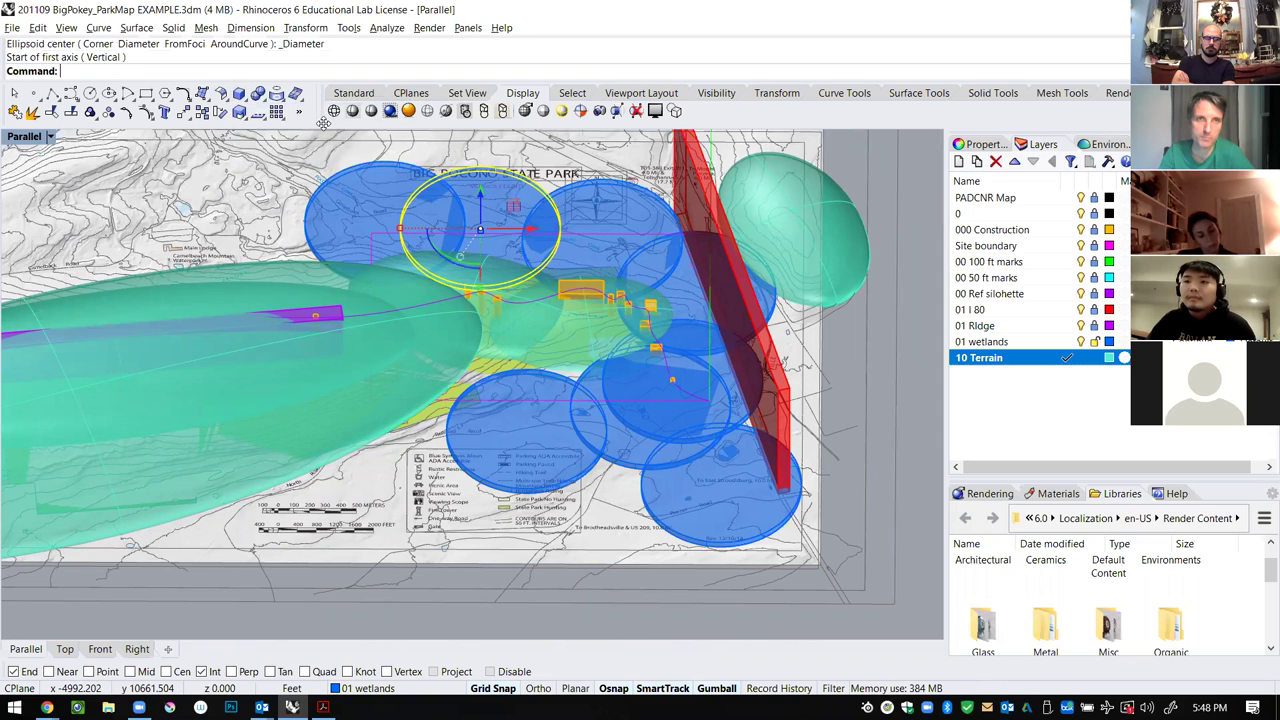
Create a center-based ellipsoid centred on the map's southwest, its first axis reaching the eastern construction boxes and its second axis kept narrow.
{"action": "left_click", "coordinate": [247, 103]}
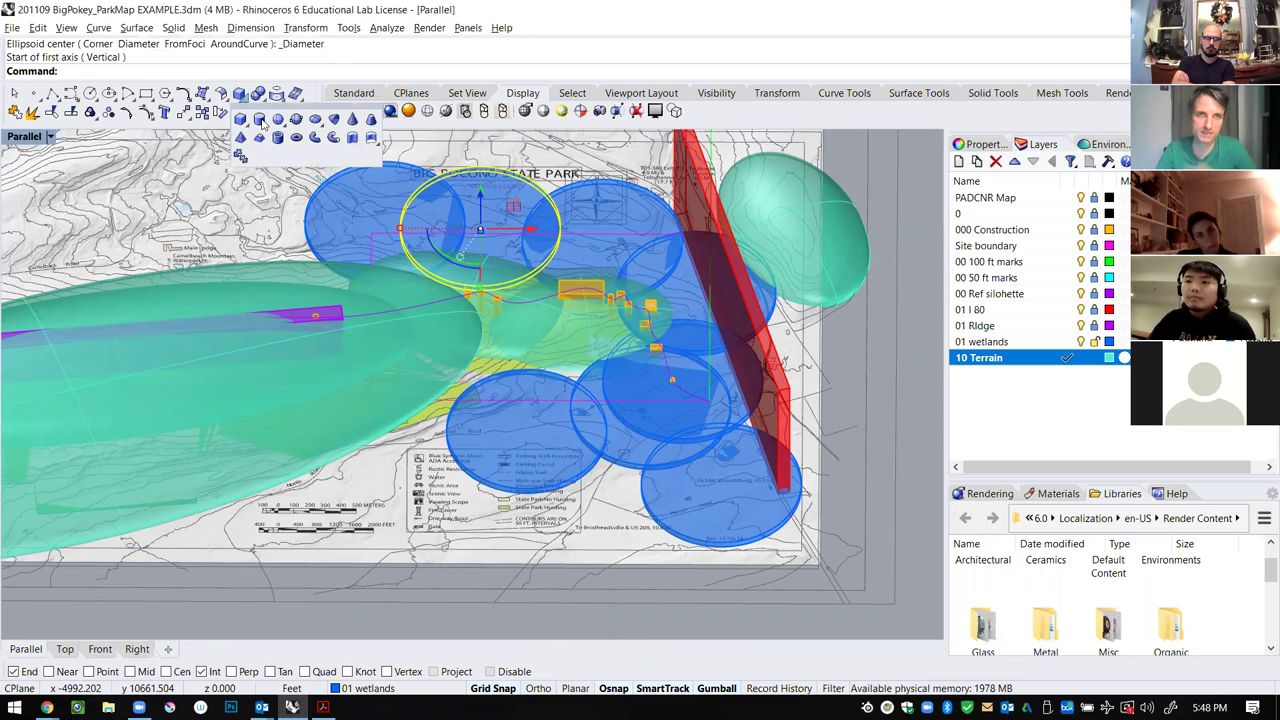
{"action": "left_click", "coordinate": [316, 120]}
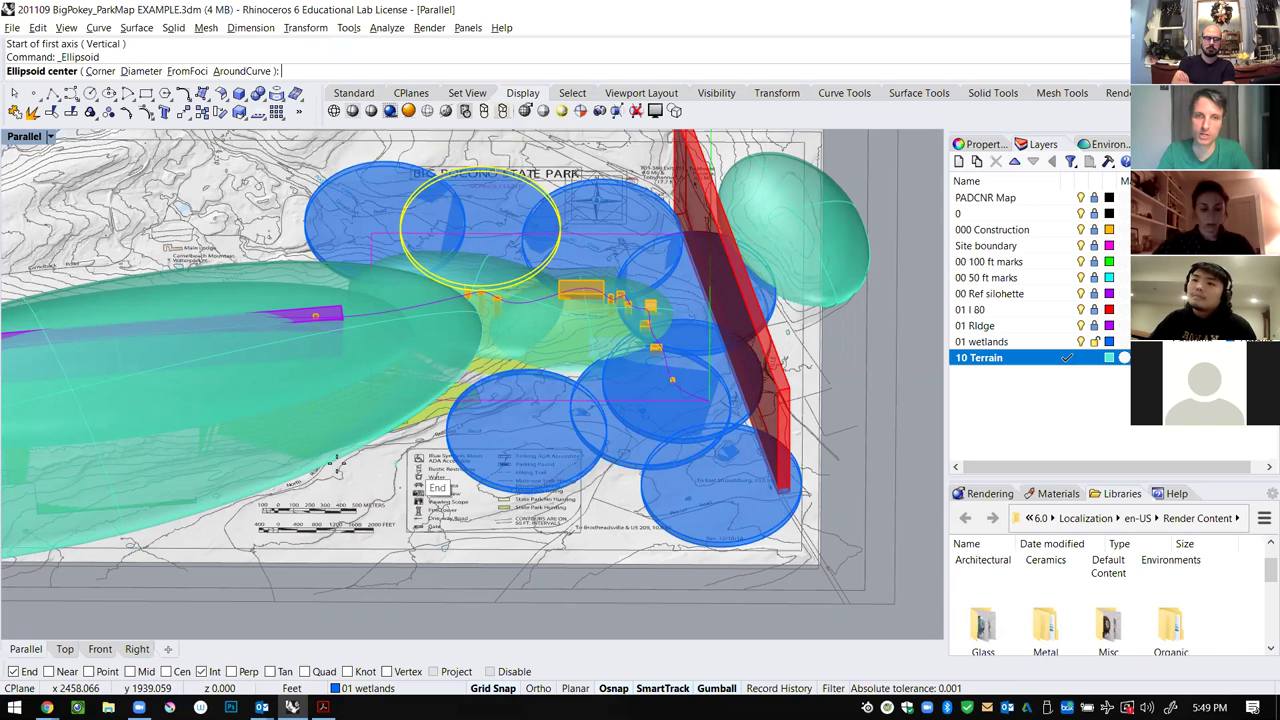
{"action": "left_click", "coordinate": [122, 472]}
{"action": "left_click", "coordinate": [603, 327]}
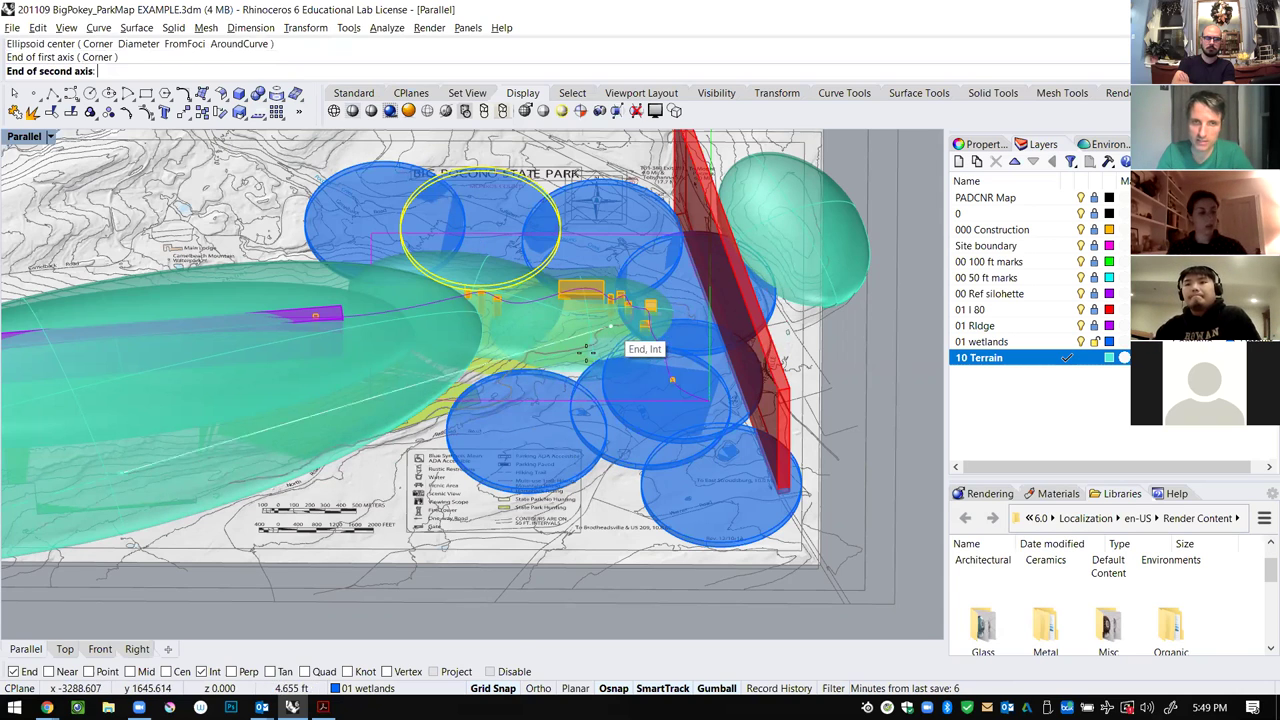
{"action": "left_click", "coordinate": [589, 399]}
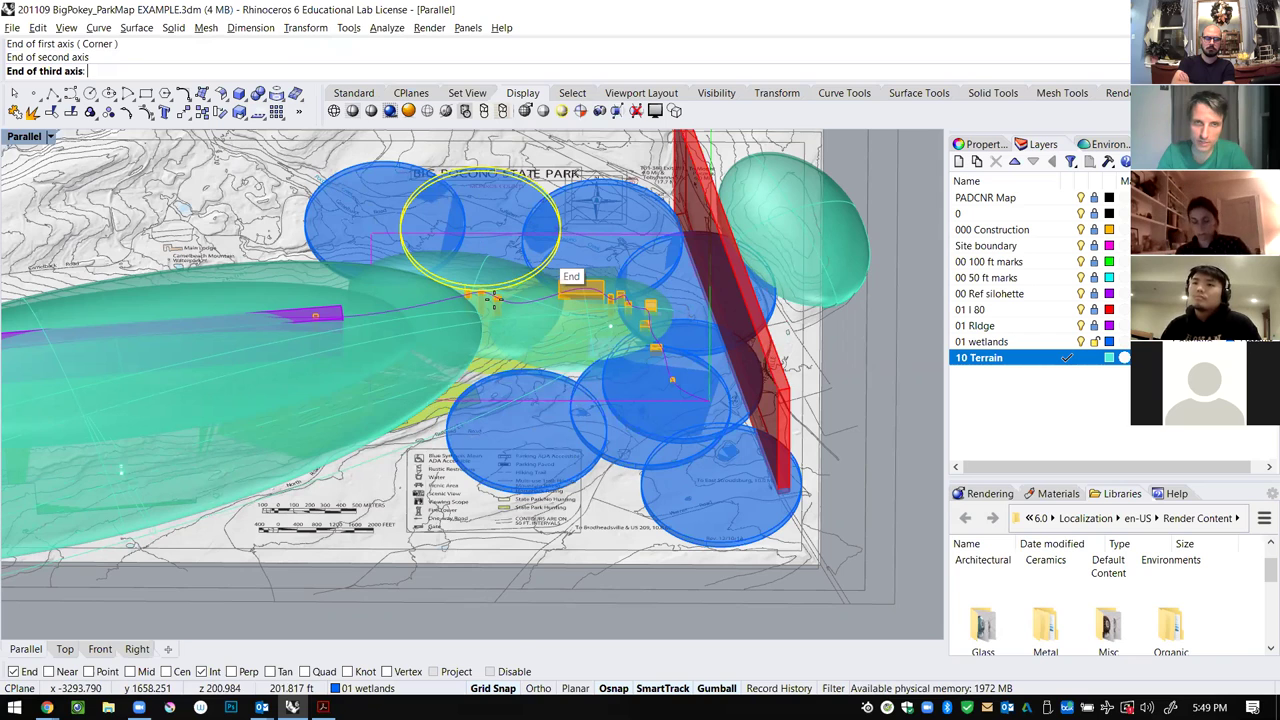
{"action": "left_click", "coordinate": [498, 303]}
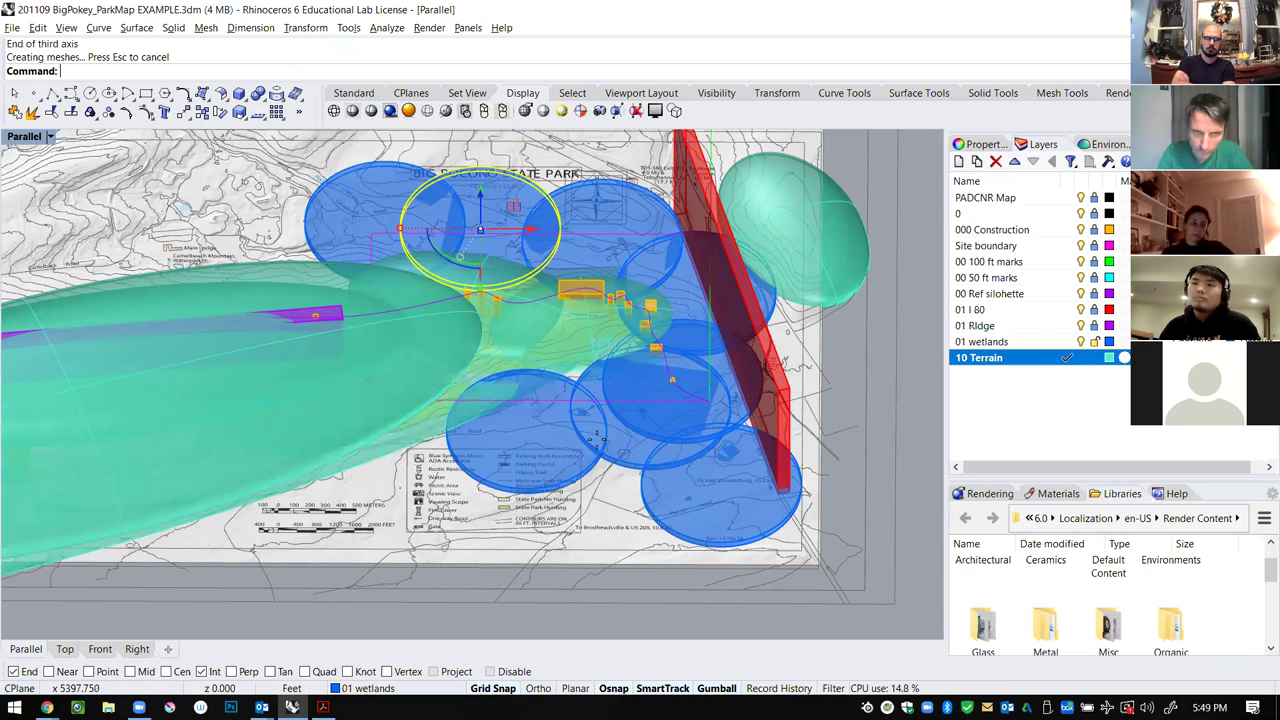
Create a long center-based ellipsoid along the map's south edge, with its first axis ending on the southeasternmost wetland disc.
{"action": "key", "text": "Return"}
{"action": "left_click", "coordinate": [621, 483]}
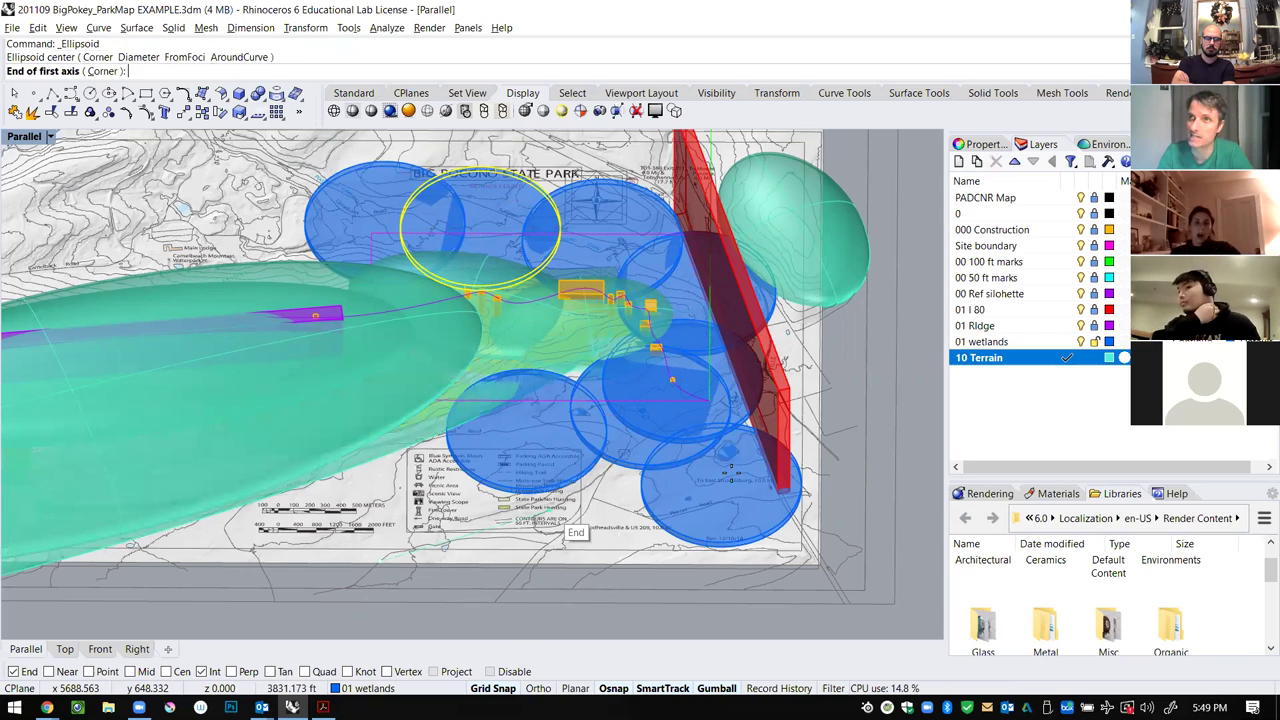
{"action": "left_click", "coordinate": [562, 524]}
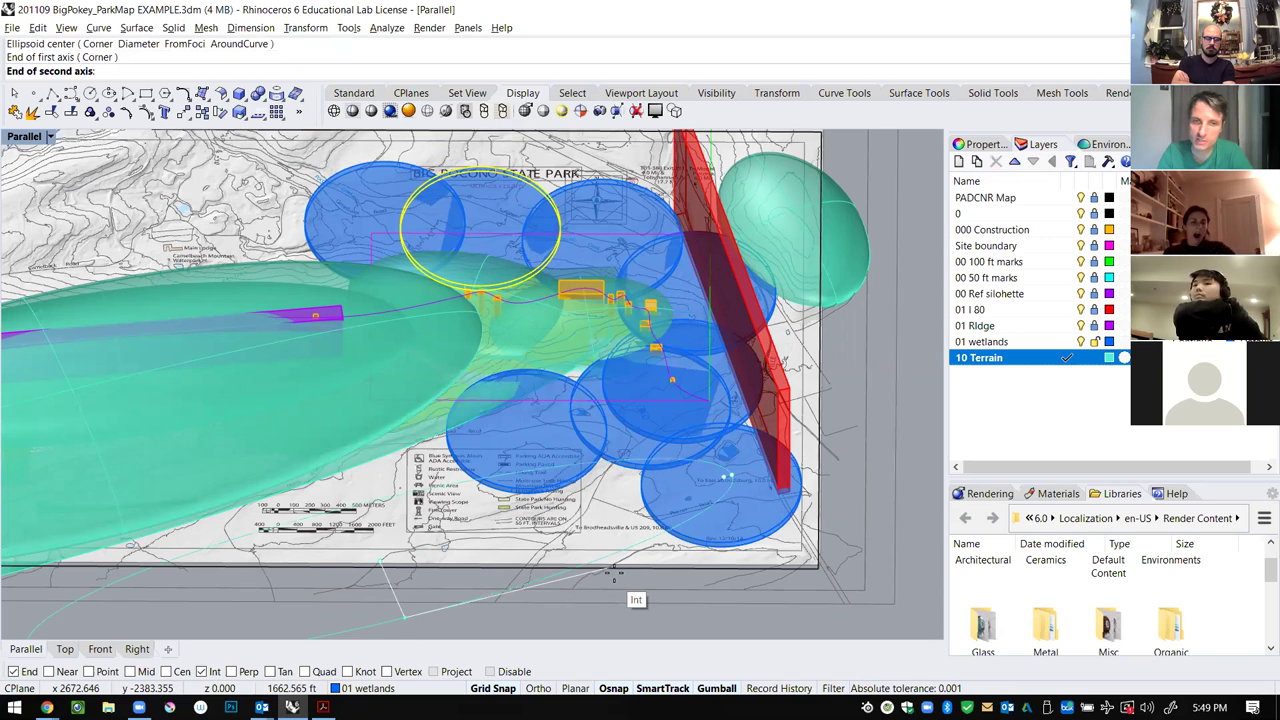
{"action": "left_click", "coordinate": [626, 587]}
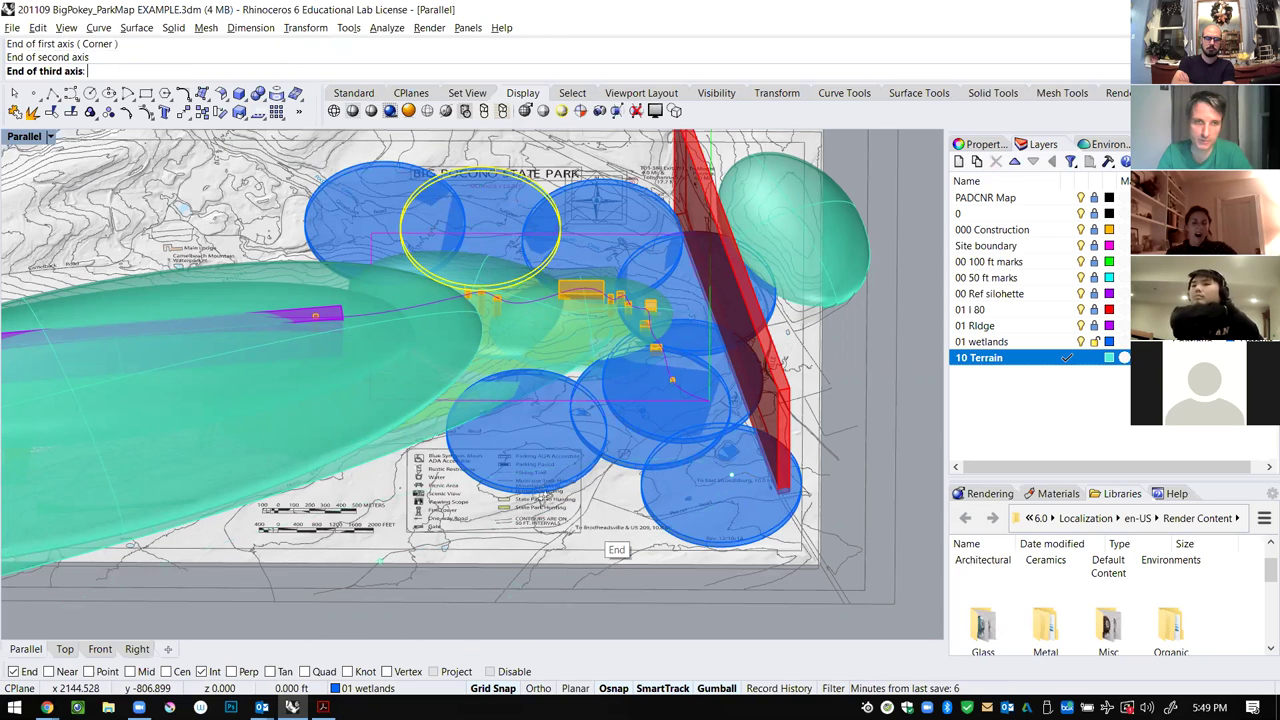
{"action": "right_click_drag", "start_coordinate": [612, 548], "coordinate": [450, 566]}
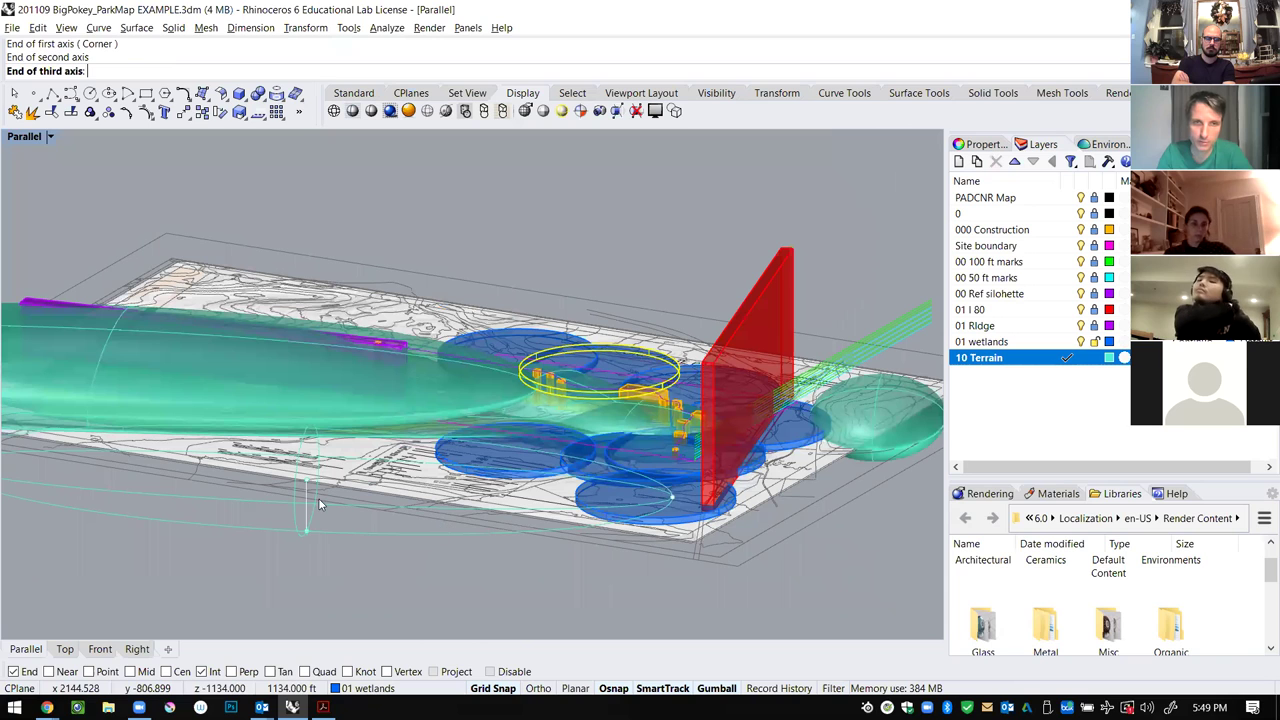
{"action": "left_click", "coordinate": [503, 424]}
{"action": "right_click_drag", "start_coordinate": [522, 466], "coordinate": [698, 164]}
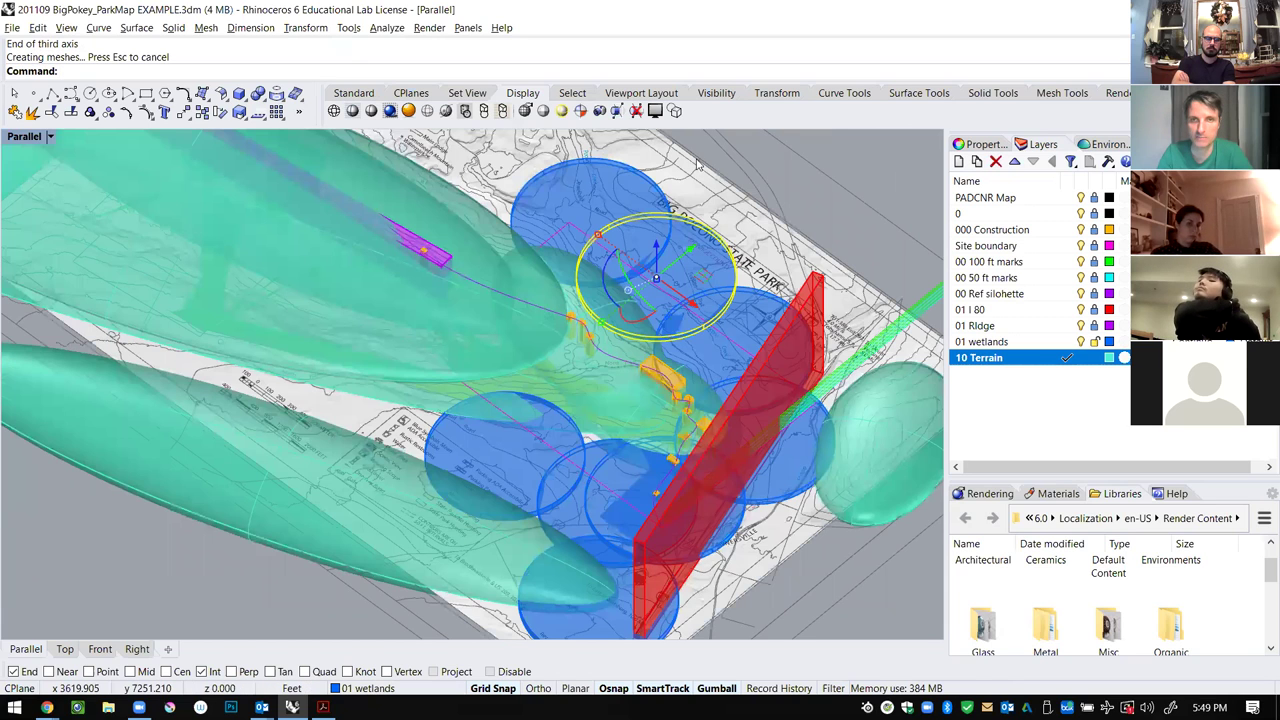
Create a large center-based ellipsoid centred beyond the map's north edge, with its first axis ending near the I 80 wall.
{"action": "right_click", "coordinate": [551, 462]}
{"action": "right_click_drag", "start_coordinate": [551, 462], "coordinate": [515, 366], "text": "shift"}
{"action": "left_click", "coordinate": [555, 456]}
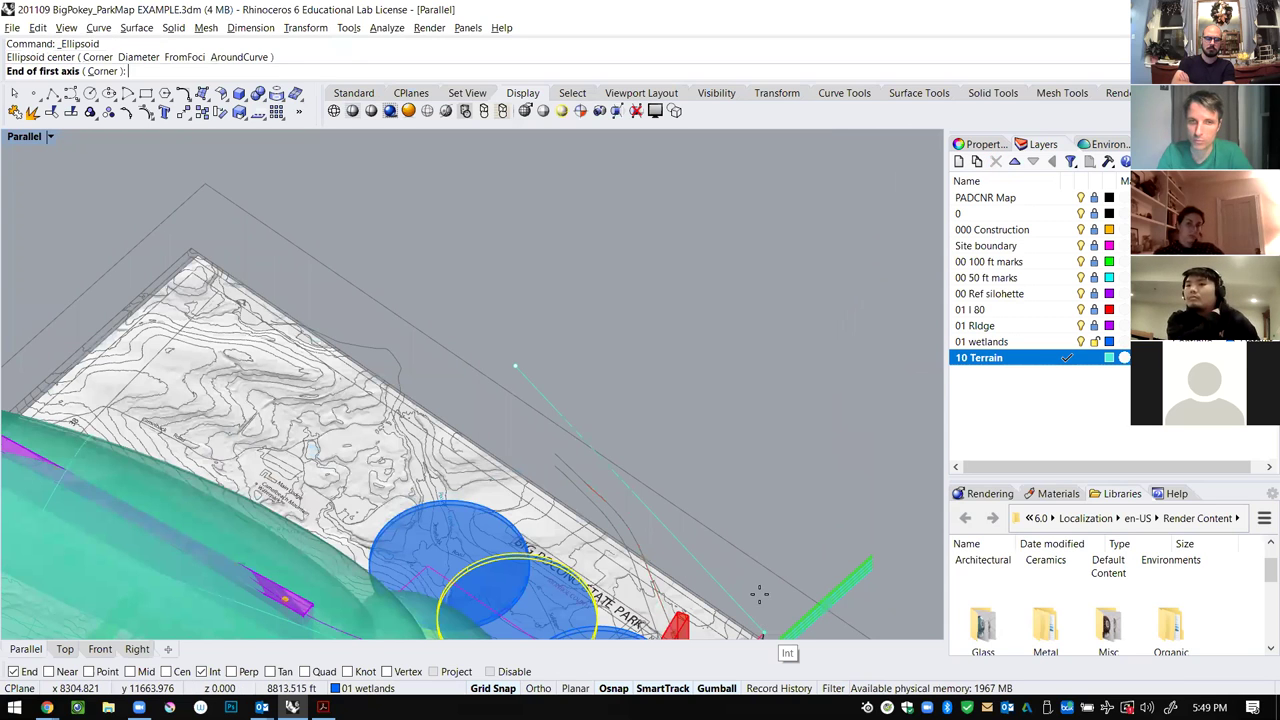
{"action": "left_click", "coordinate": [760, 594]}
{"action": "left_click", "coordinate": [591, 385]}
{"action": "left_click", "coordinate": [512, 452]}
{"action": "right_click_drag", "start_coordinate": [512, 452], "coordinate": [671, 491]}
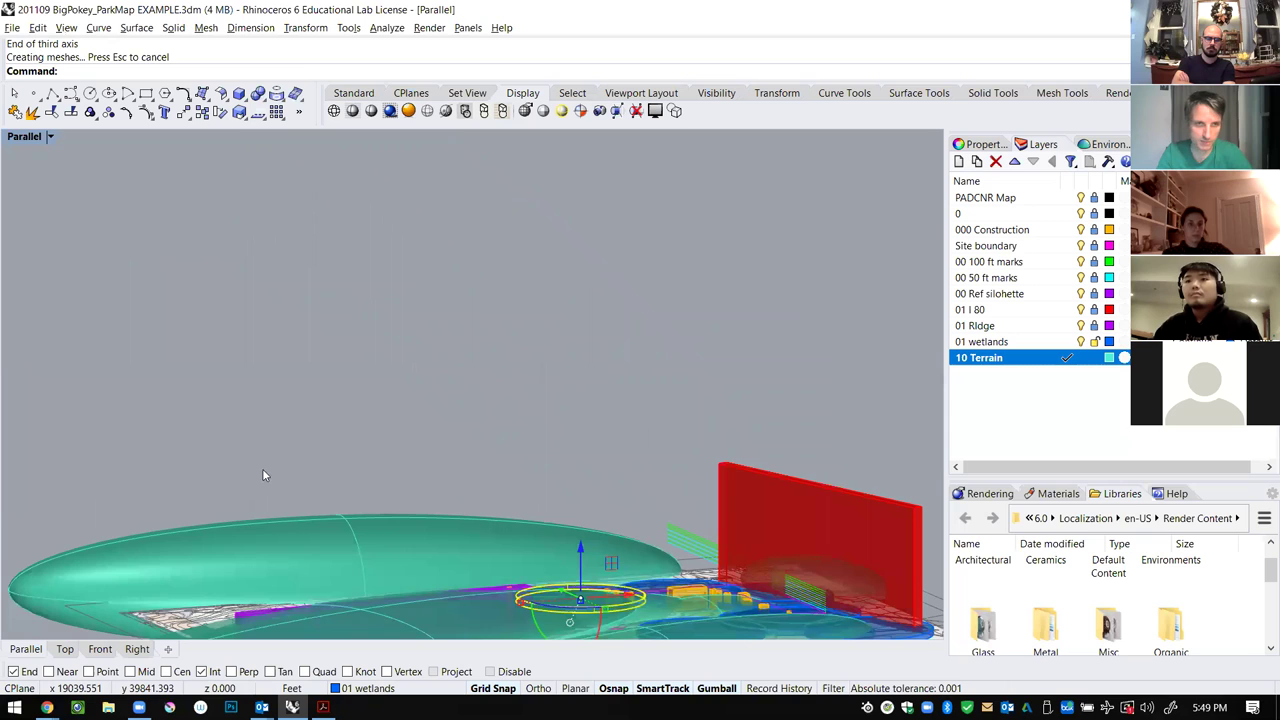
Flatten the new ellipsoid on the north edge by scaling down its height.
{"action": "right_click_drag", "start_coordinate": [342, 543], "coordinate": [244, 441], "text": "shift"}
{"action": "scroll", "coordinate": [244, 441], "scroll_direction": "up", "scroll_amount": 2}
{"action": "left_click", "coordinate": [244, 441]}
{"action": "left_click_drag", "start_coordinate": [254, 554], "coordinate": [256, 526]}
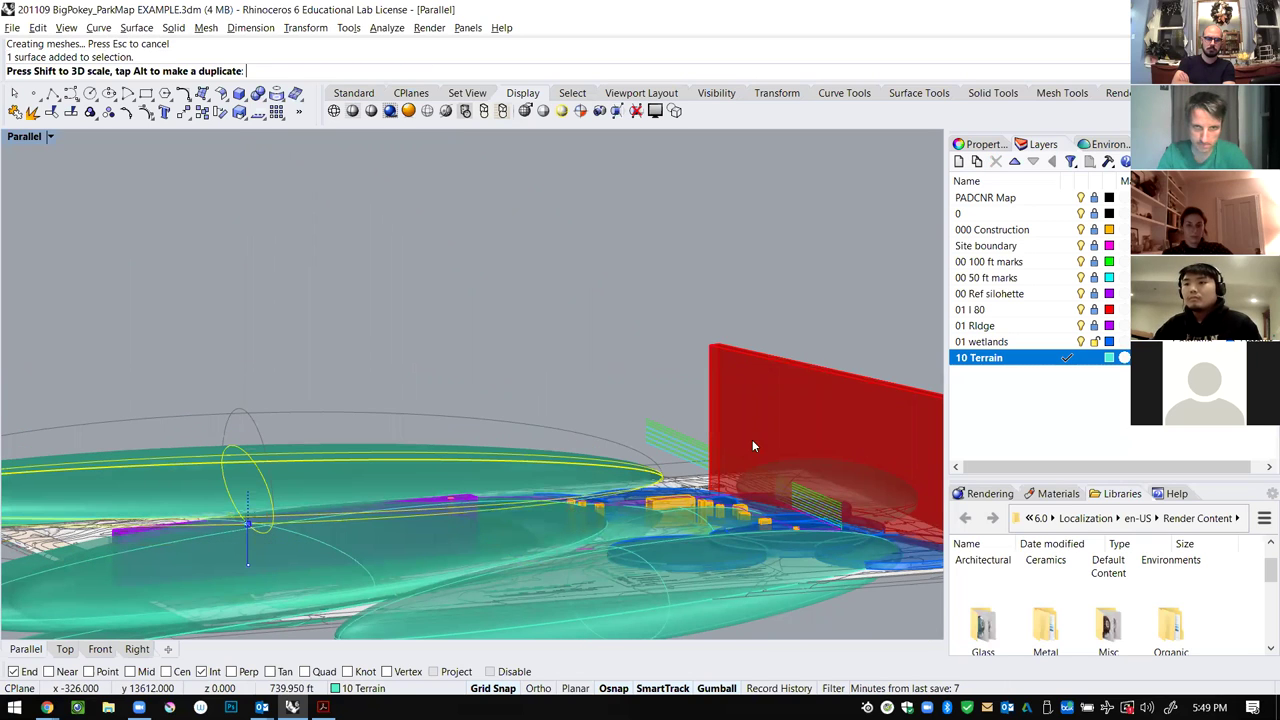
{"action": "left_click_drag", "start_coordinate": [752, 446], "coordinate": [600, 545]}
Flatten the long ellipsoid along the map's south edge by scaling it vertically.
{"action": "right_click_drag", "start_coordinate": [525, 504], "coordinate": [341, 412], "text": "shift"}
{"action": "scroll", "coordinate": [341, 412], "scroll_direction": "up", "scroll_amount": 2}
{"action": "left_click", "coordinate": [447, 578]}
{"action": "left_click_drag", "start_coordinate": [453, 587], "coordinate": [455, 550]}
{"action": "right_click_drag", "start_coordinate": [709, 530], "coordinate": [590, 628]}
{"action": "scroll", "coordinate": [500, 398], "scroll_direction": "up", "scroll_amount": 5}
{"action": "scroll", "coordinate": [550, 455], "scroll_direction": "down", "scroll_amount": 4}
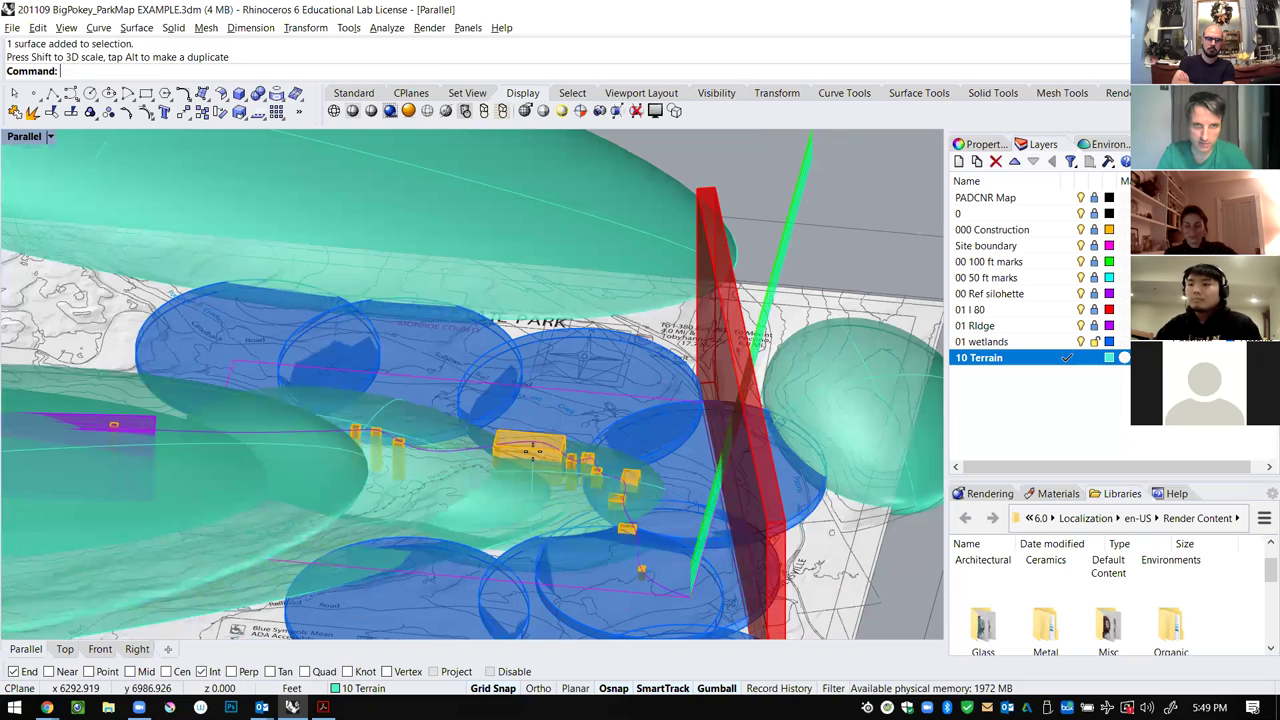
Create a by-diameter ellipsoid from west of the large construction box to the eastern square box, with a first axis about 2,167 ft long.
{"action": "left_click", "coordinate": [90, 93]}
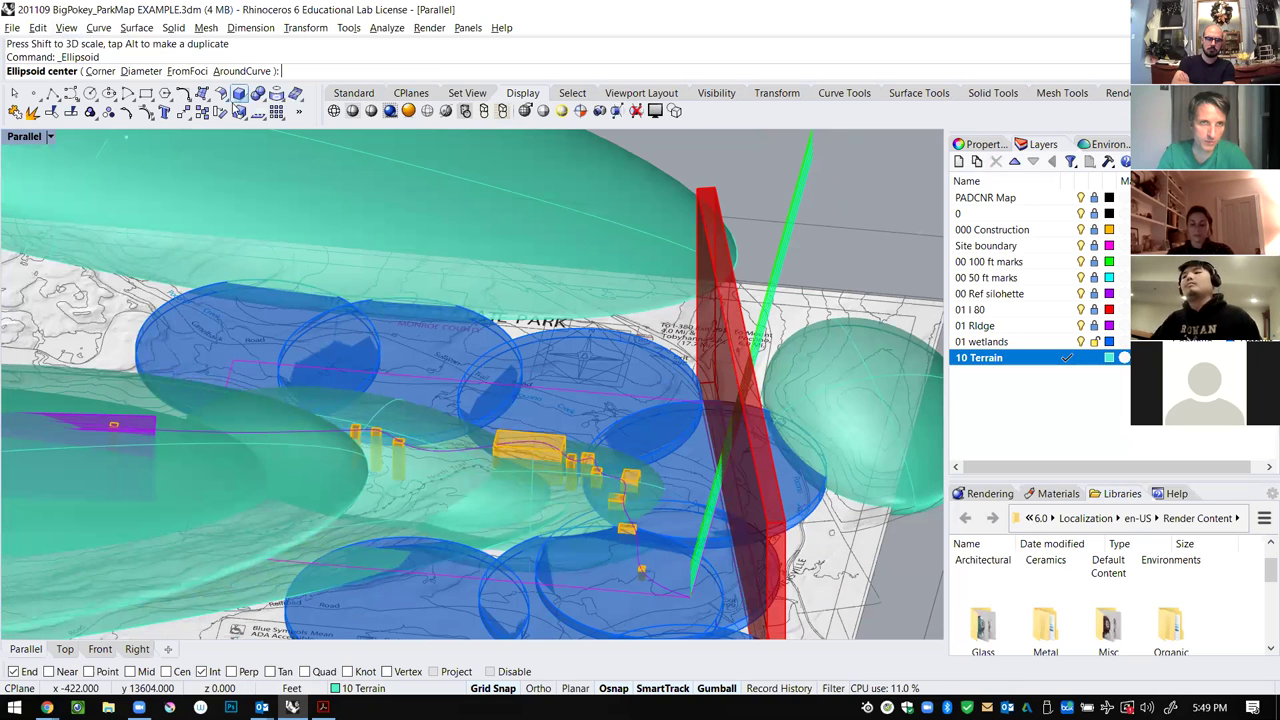
{"action": "left_click", "coordinate": [244, 103]}
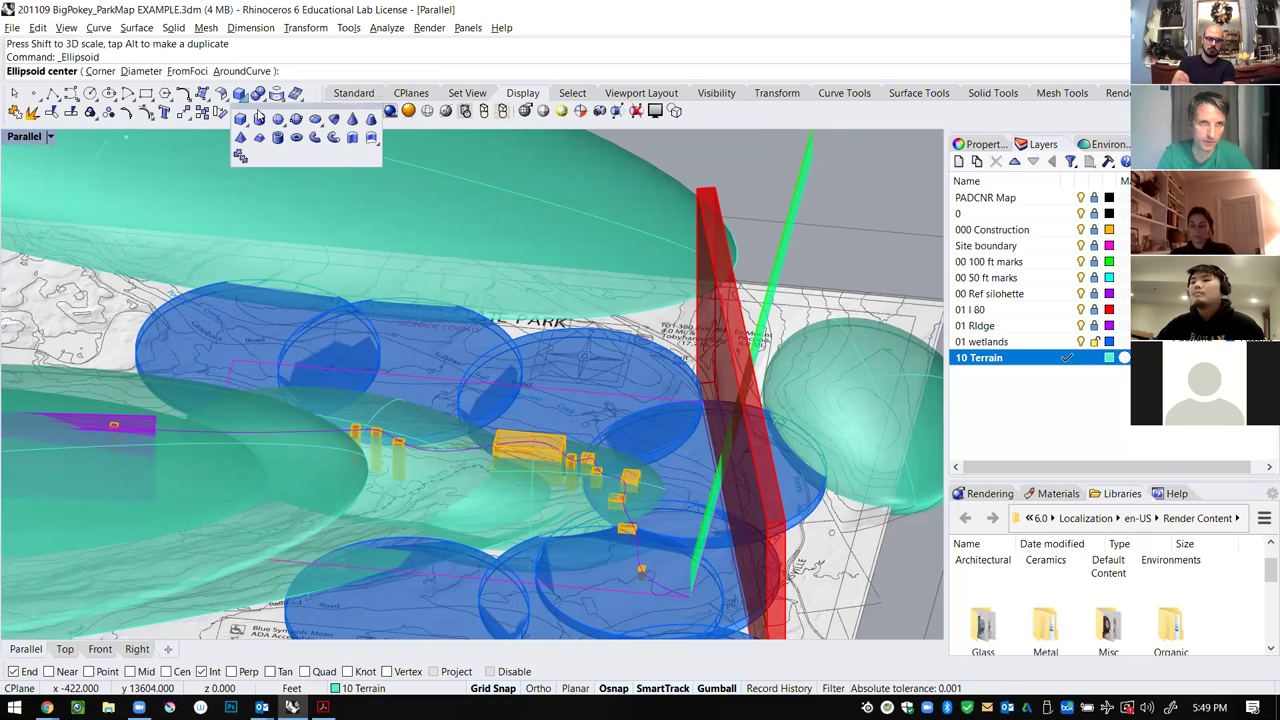
{"action": "left_click", "coordinate": [321, 126]}
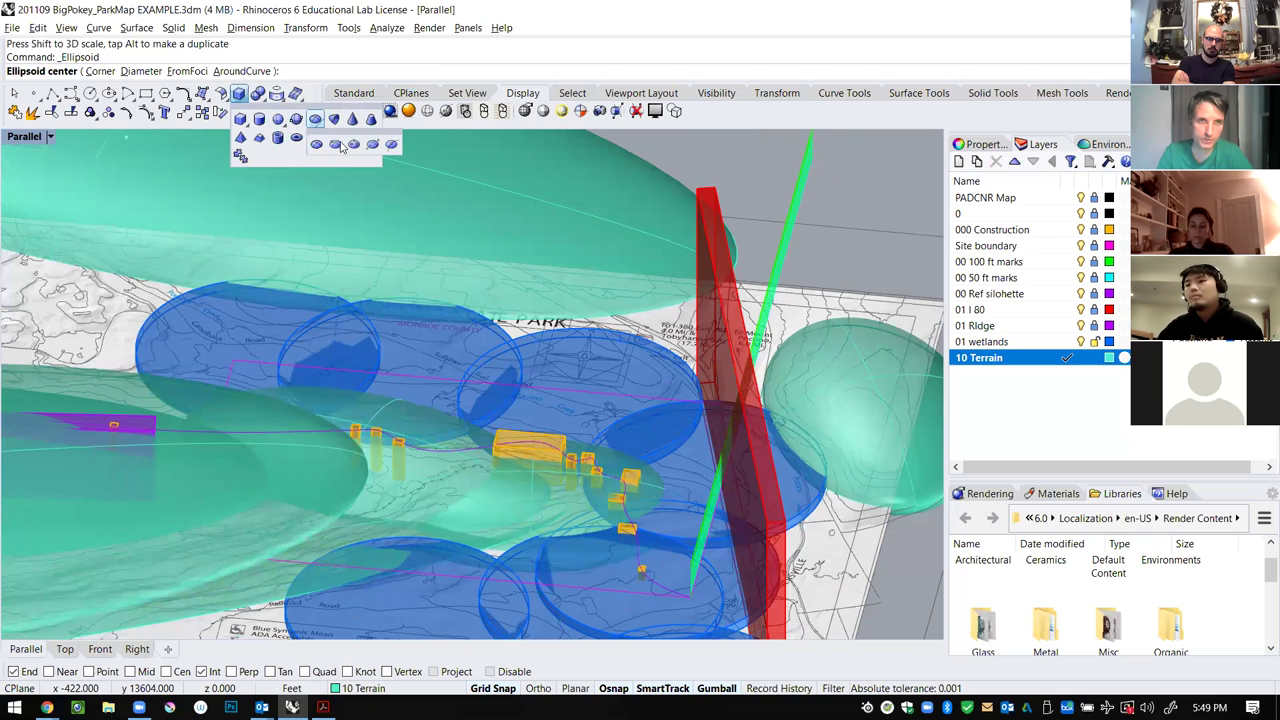
{"action": "left_click", "coordinate": [355, 146]}
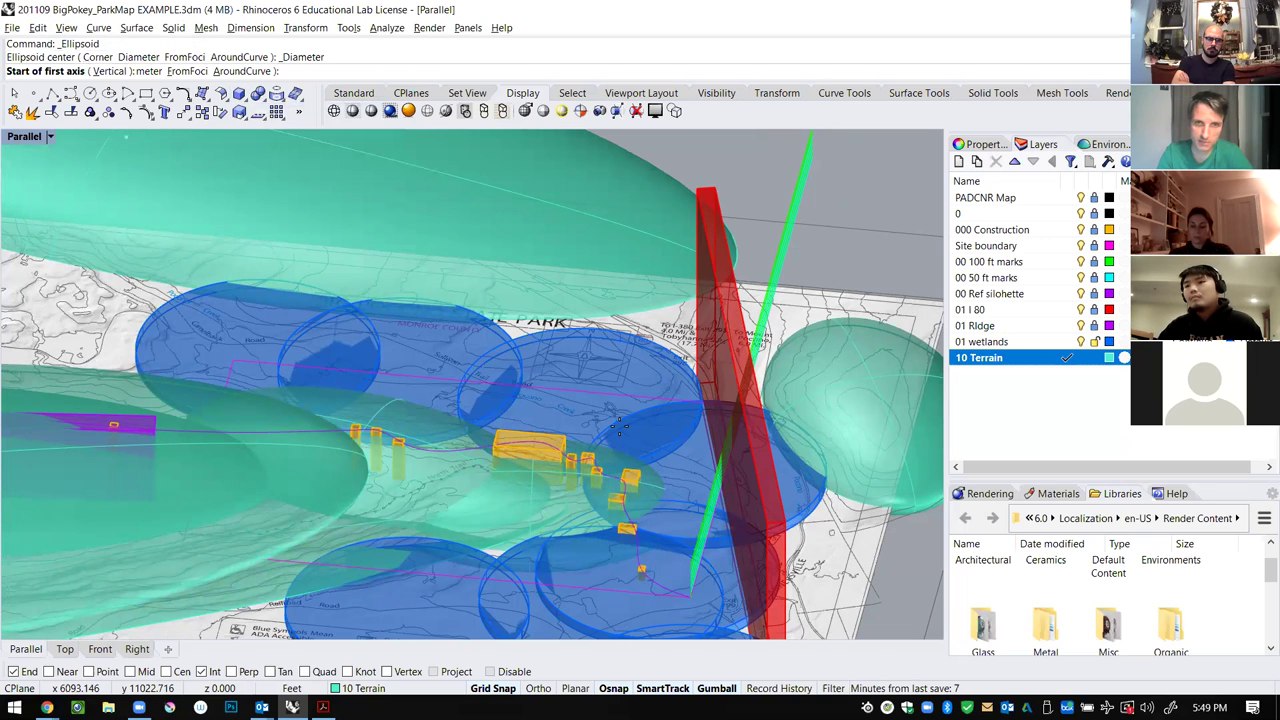
{"action": "right_click_drag", "start_coordinate": [563, 474], "coordinate": [555, 543]}
{"action": "scroll", "coordinate": [466, 423], "scroll_direction": "up", "scroll_amount": 6}
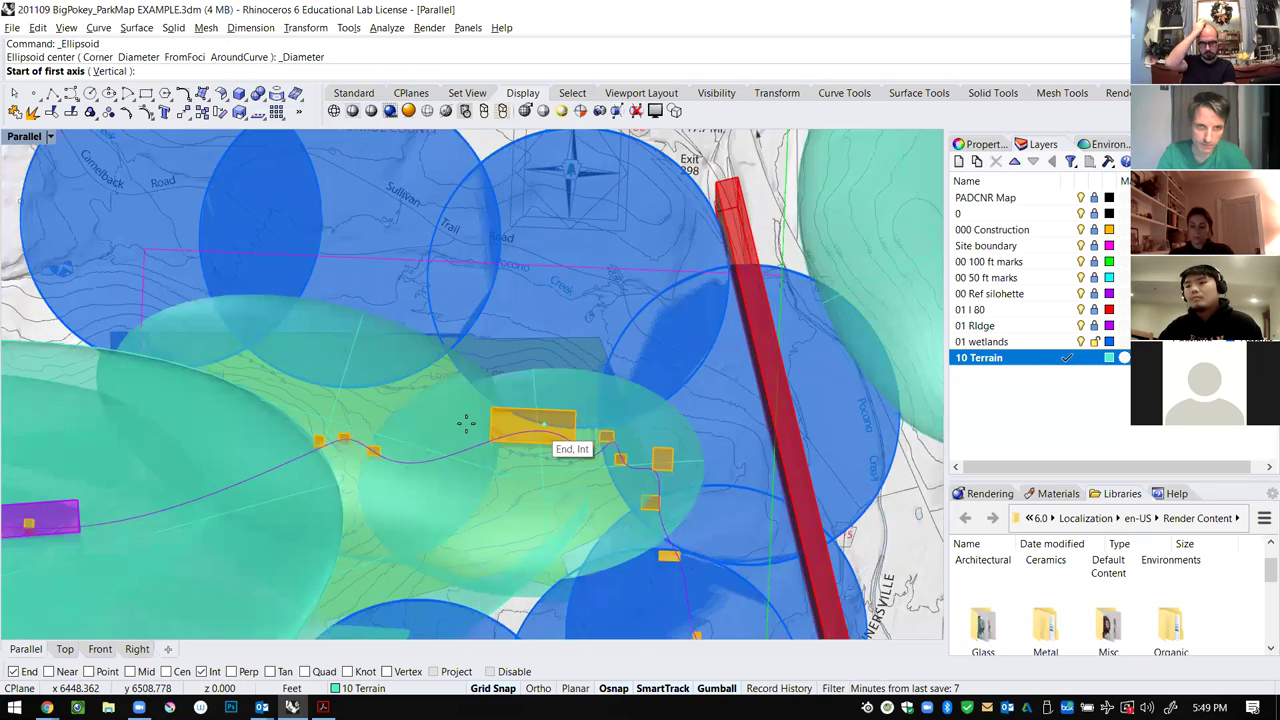
{"action": "left_click", "coordinate": [443, 434]}
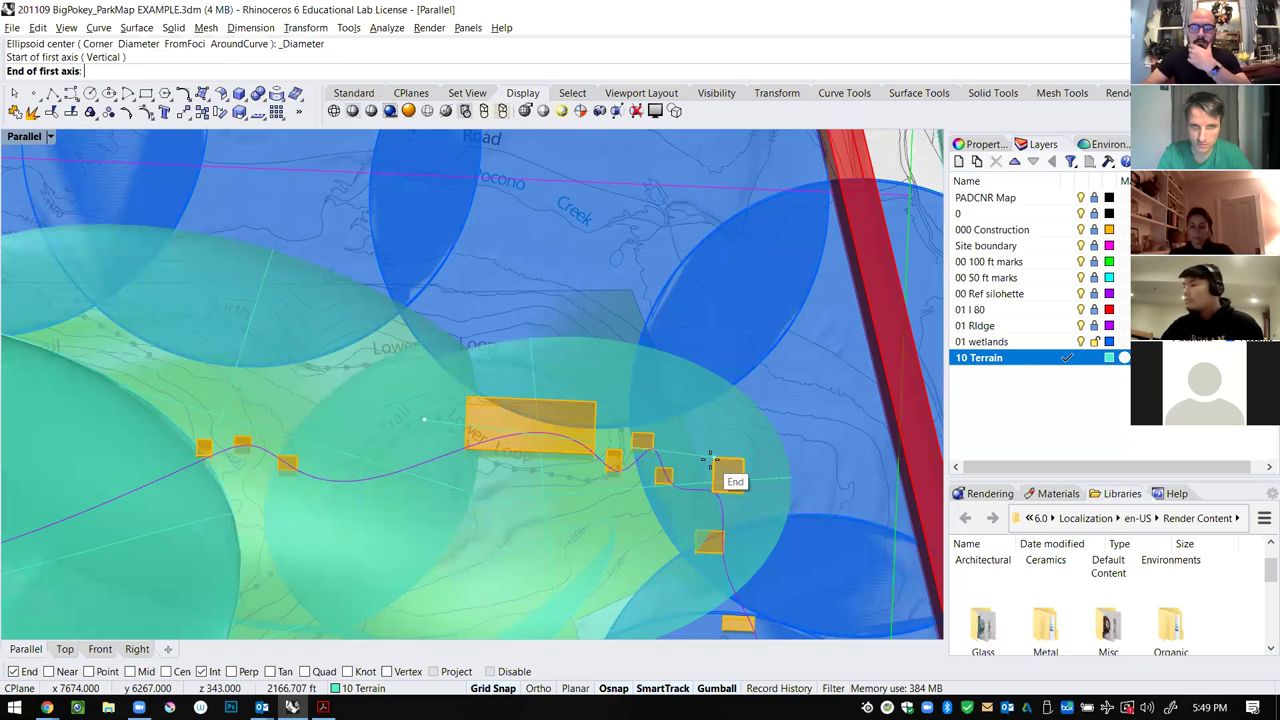
{"action": "left_click", "coordinate": [713, 457]}
{"action": "left_click", "coordinate": [614, 350]}
{"action": "right_click_drag", "start_coordinate": [617, 357], "coordinate": [600, 320]}
{"action": "scroll", "coordinate": [584, 456], "scroll_direction": "up", "scroll_amount": 5}
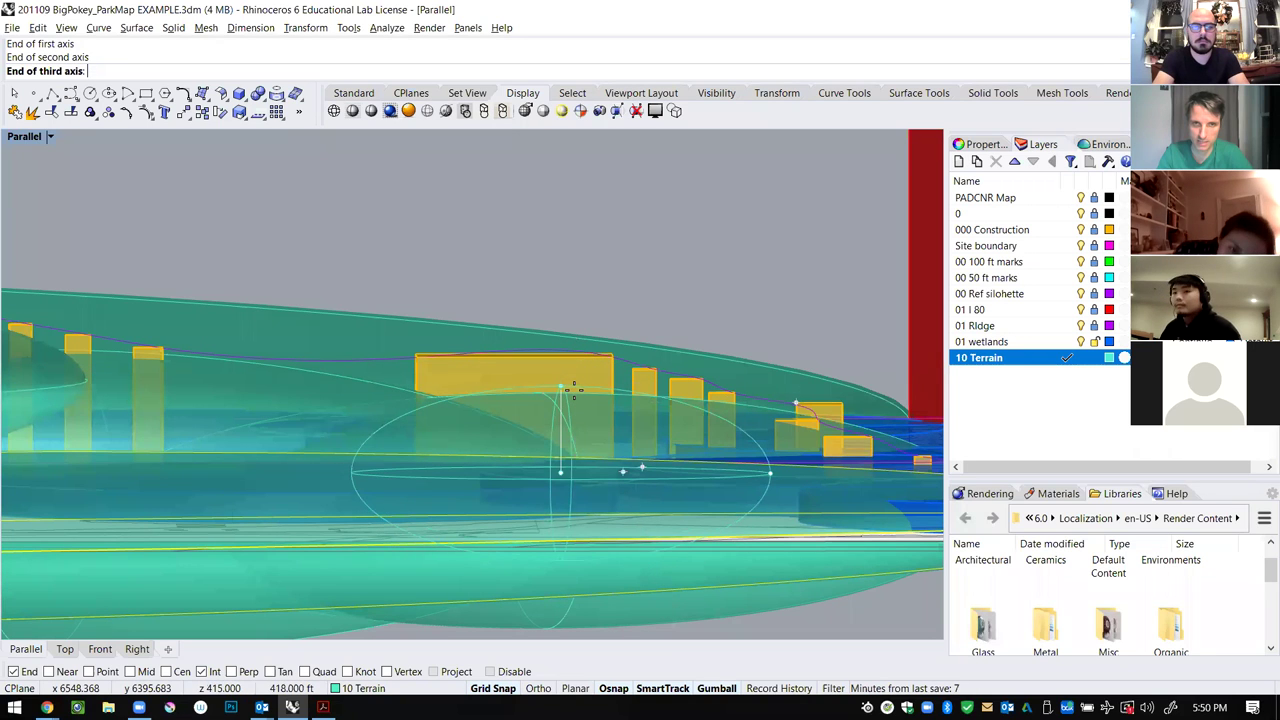
{"action": "left_click", "coordinate": [574, 385]}
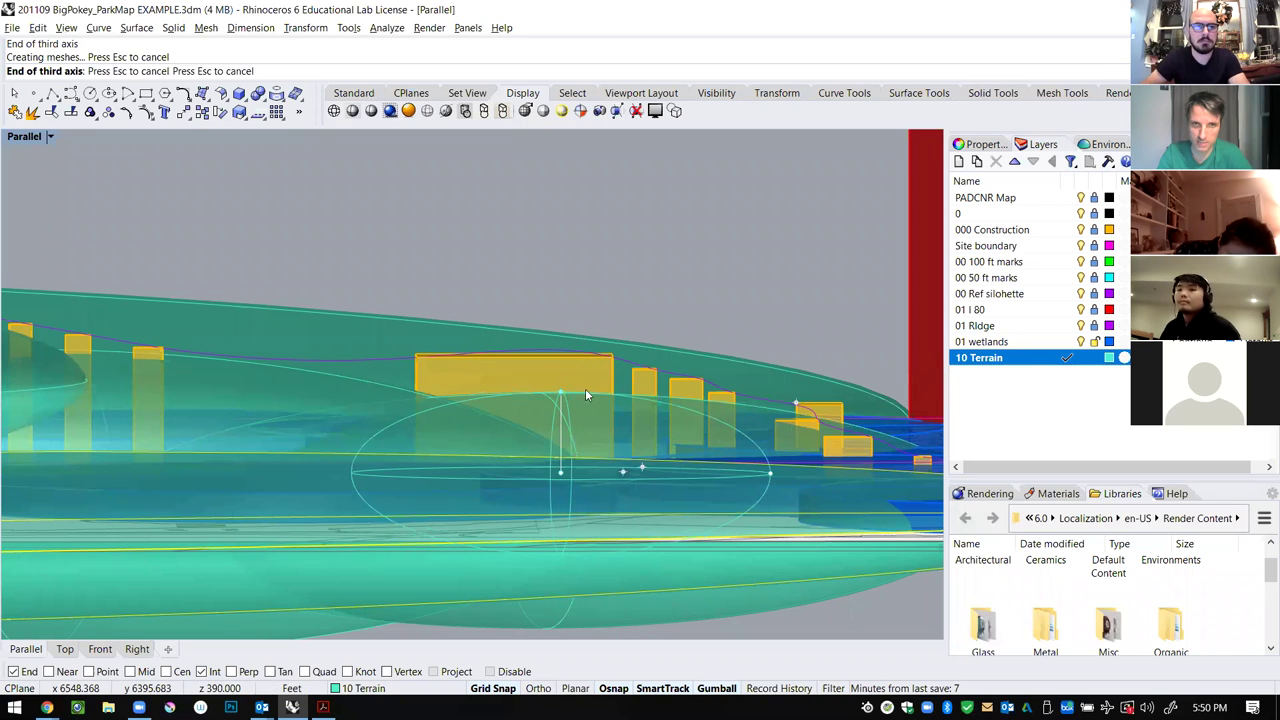
Raise the new ellipsoid and shift it west around the large construction box, adjusting its height so the box's upper corners protrude.
{"action": "left_click", "coordinate": [703, 420]}
{"action": "left_click", "coordinate": [717, 460]}
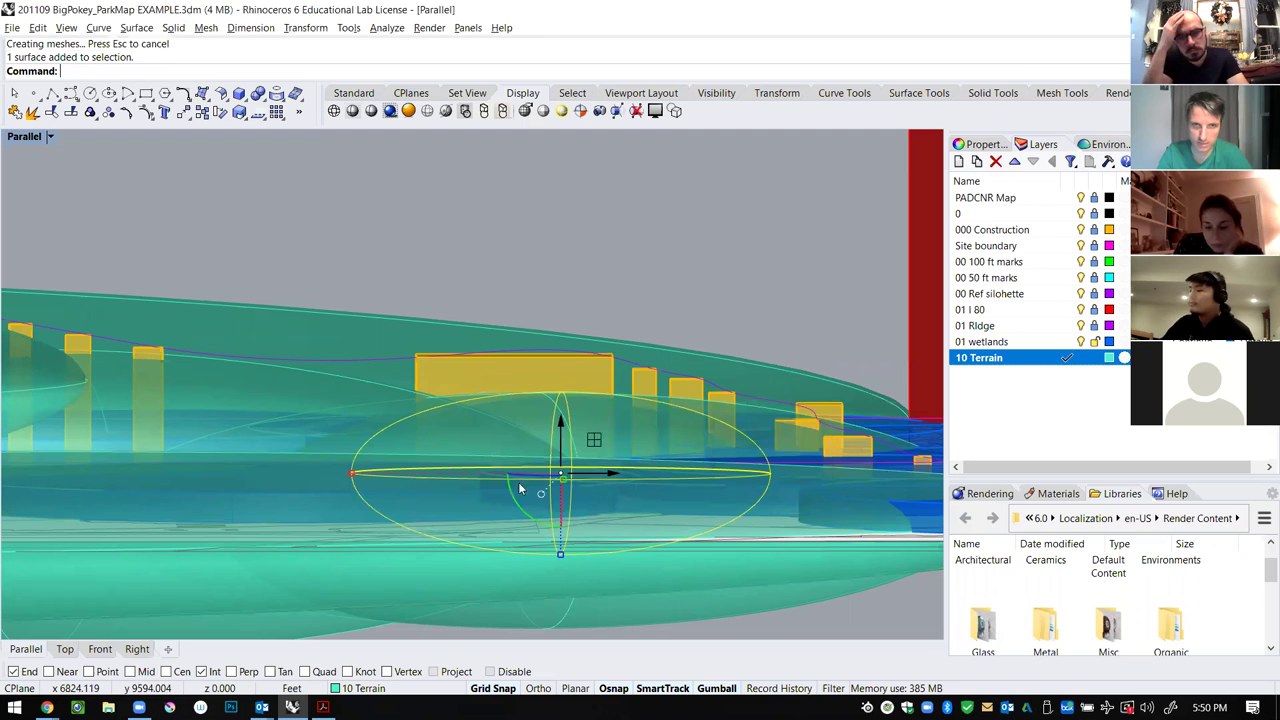
{"action": "left_click_drag", "start_coordinate": [560, 428], "coordinate": [562, 369]}
{"action": "right_click_drag", "start_coordinate": [626, 380], "coordinate": [555, 490]}
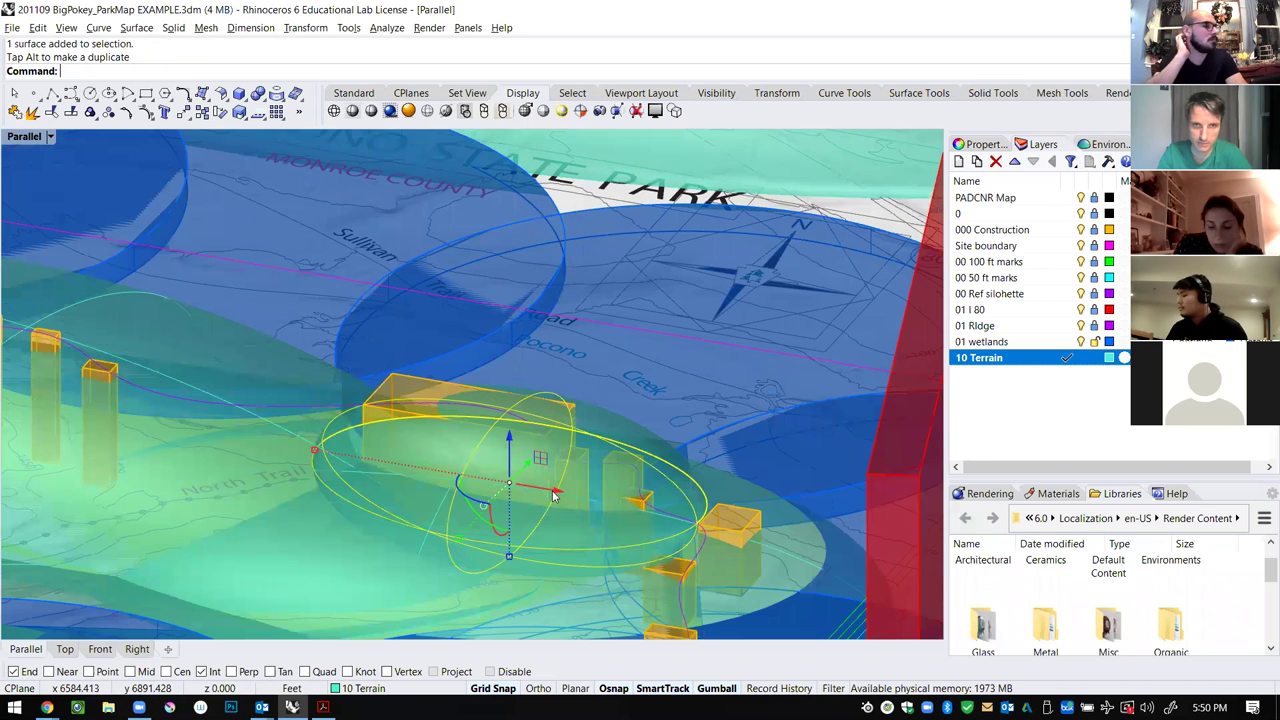
{"action": "left_click_drag", "start_coordinate": [553, 490], "coordinate": [505, 477]}
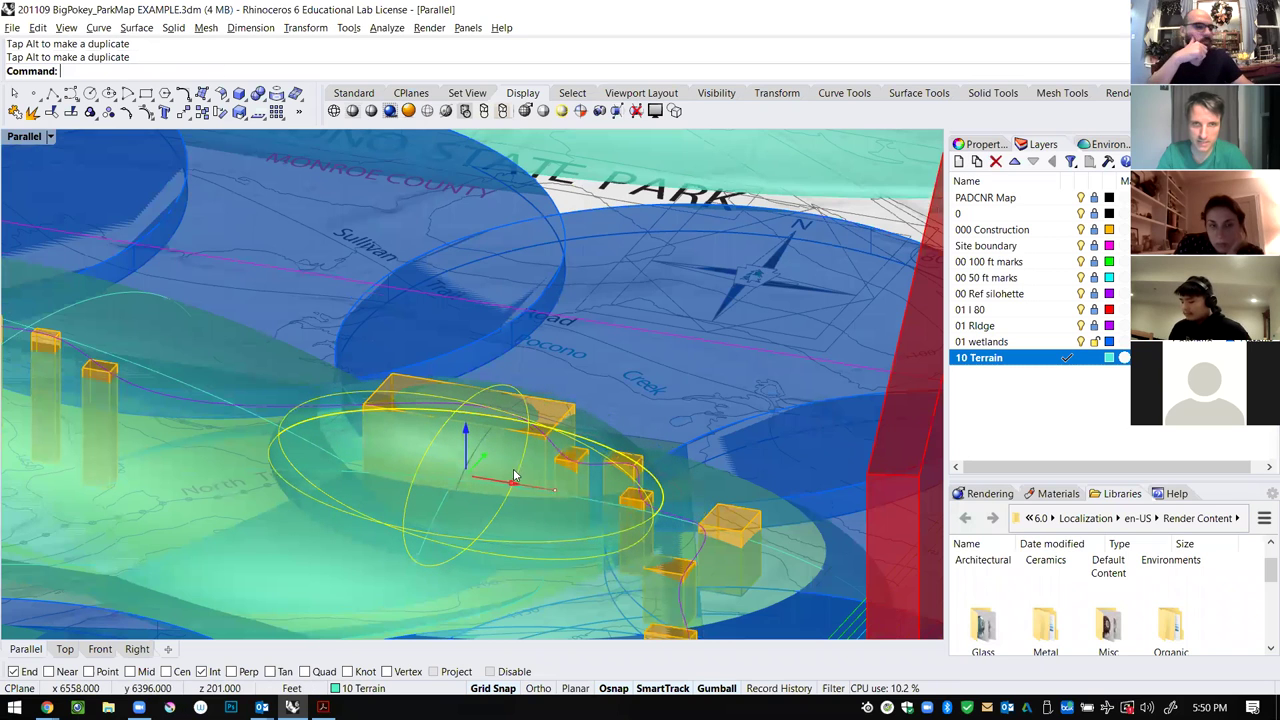
{"action": "left_click_drag", "start_coordinate": [465, 430], "coordinate": [475, 458]}
{"action": "right_click_drag", "start_coordinate": [643, 449], "coordinate": [714, 442]}
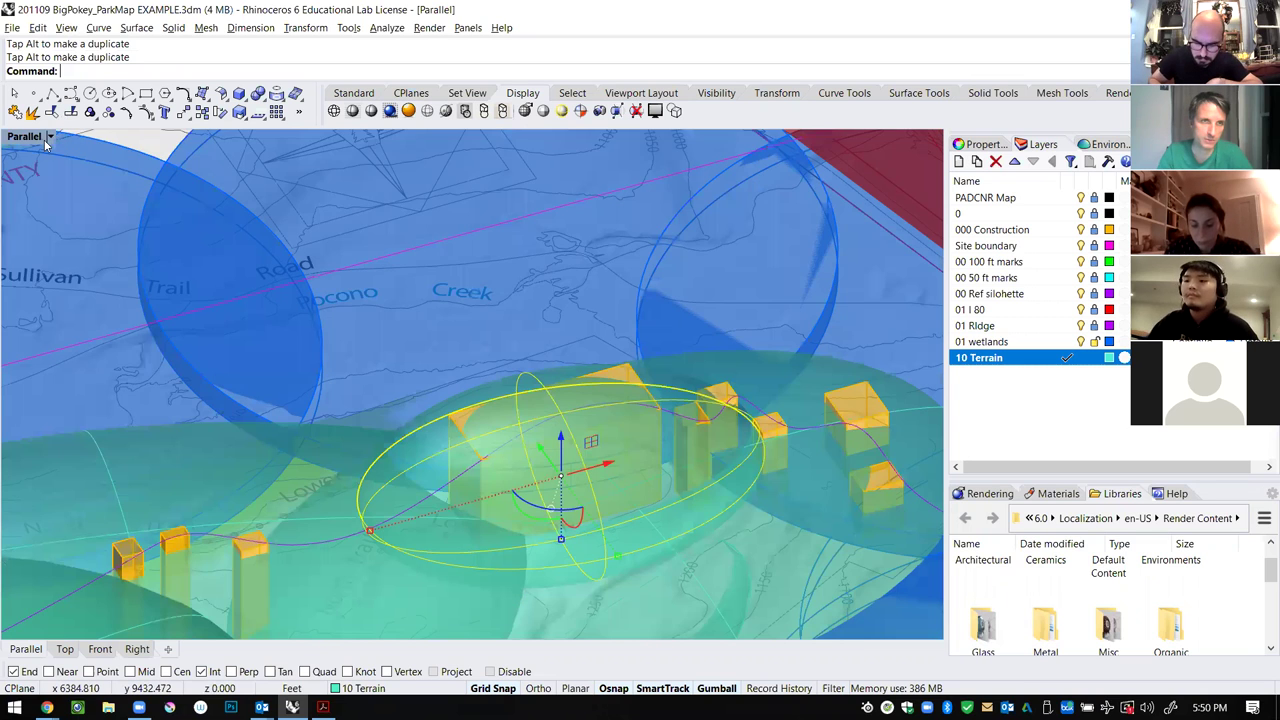
Set the maximized Parallel viewport's display mode to Shaded.
{"action": "key", "text": "ctrl+m"}
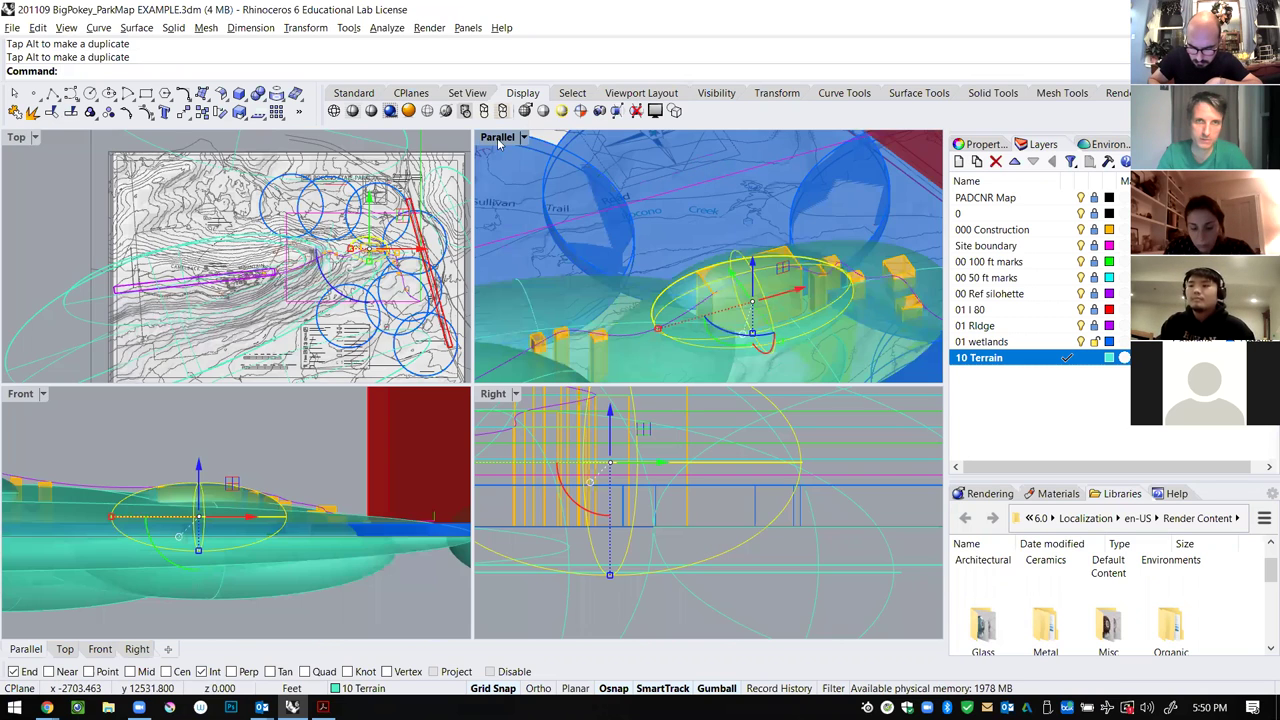
{"action": "key", "text": "ctrl+m"}
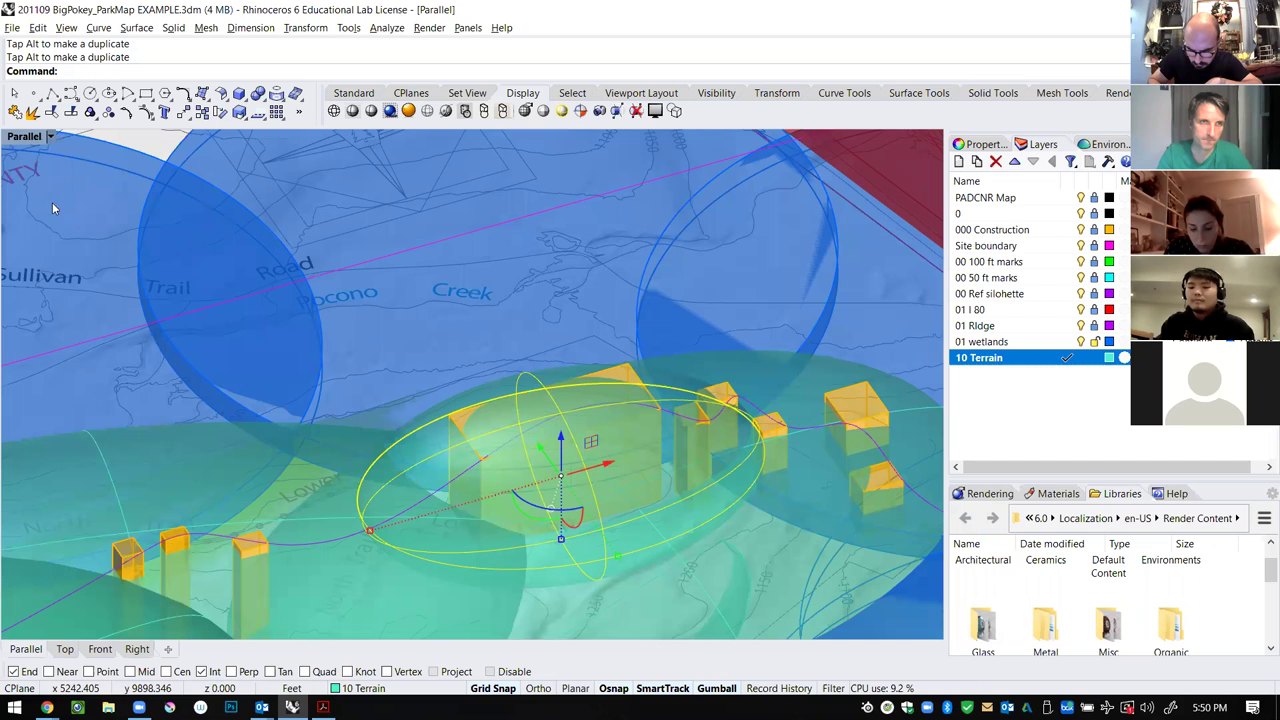
{"action": "left_click", "coordinate": [50, 136]}
Examine from several angles how the terrain ellipsoids meet the construction boxes, ridge line and wetland discs.
{"action": "right_click_drag", "start_coordinate": [693, 387], "coordinate": [623, 322]}
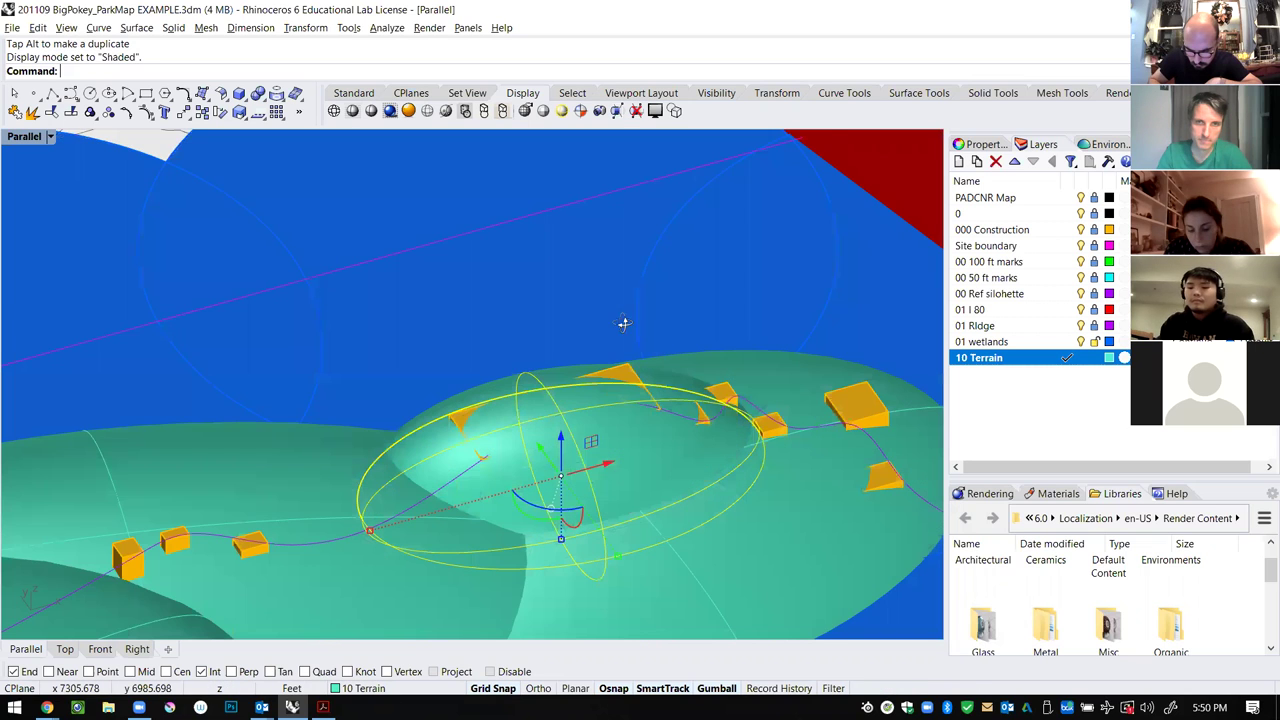
{"action": "right_click_drag", "start_coordinate": [631, 407], "coordinate": [666, 438]}
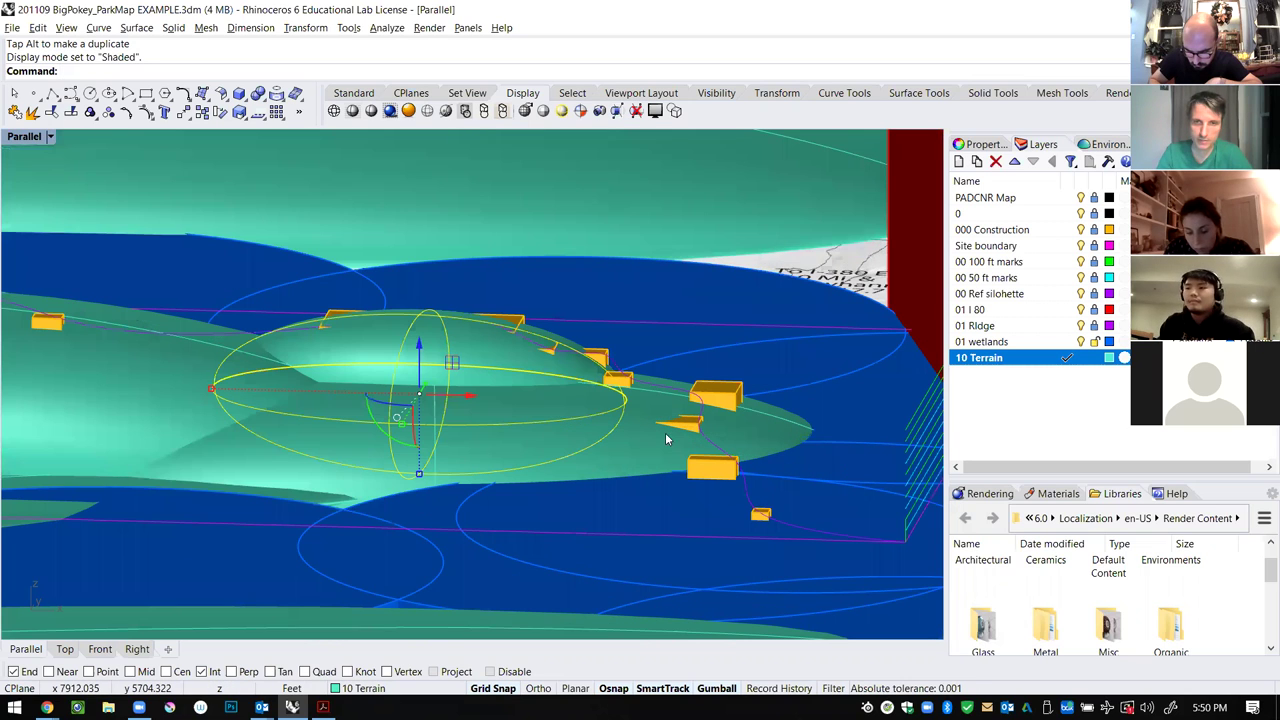
{"action": "right_click_drag", "start_coordinate": [705, 488], "coordinate": [405, 307]}
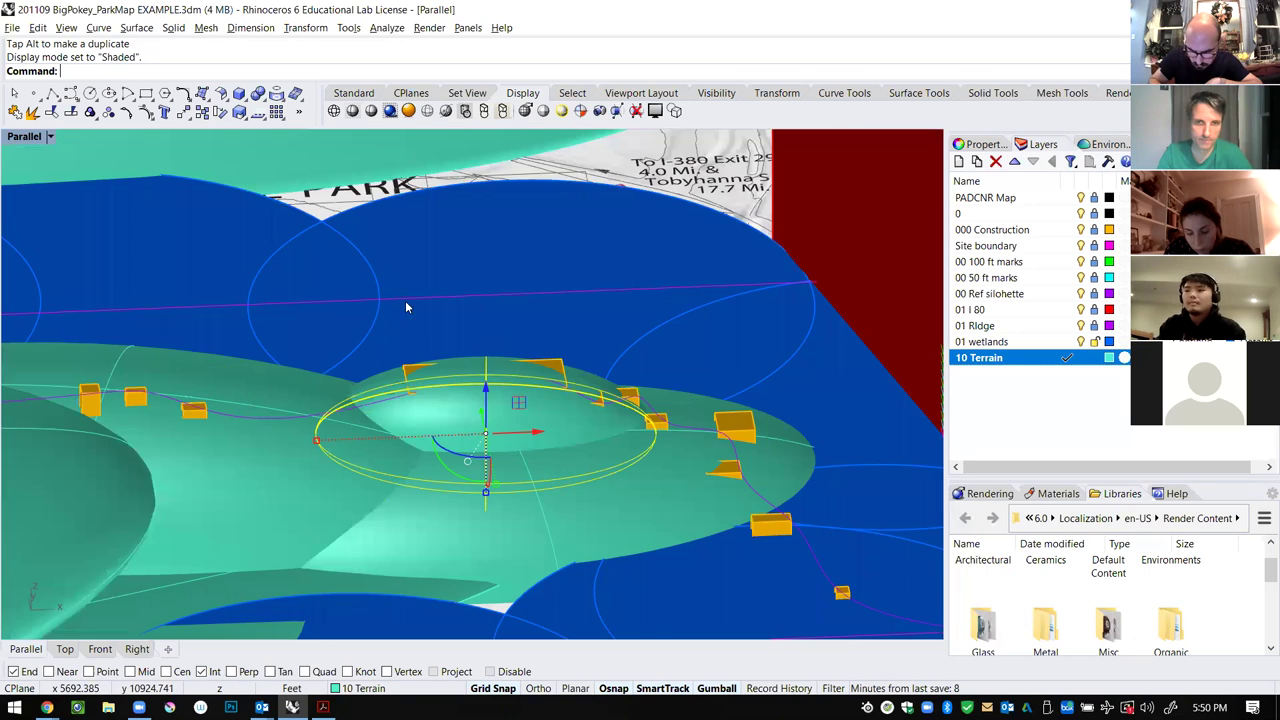
{"action": "right_click_drag", "start_coordinate": [573, 352], "coordinate": [505, 474]}
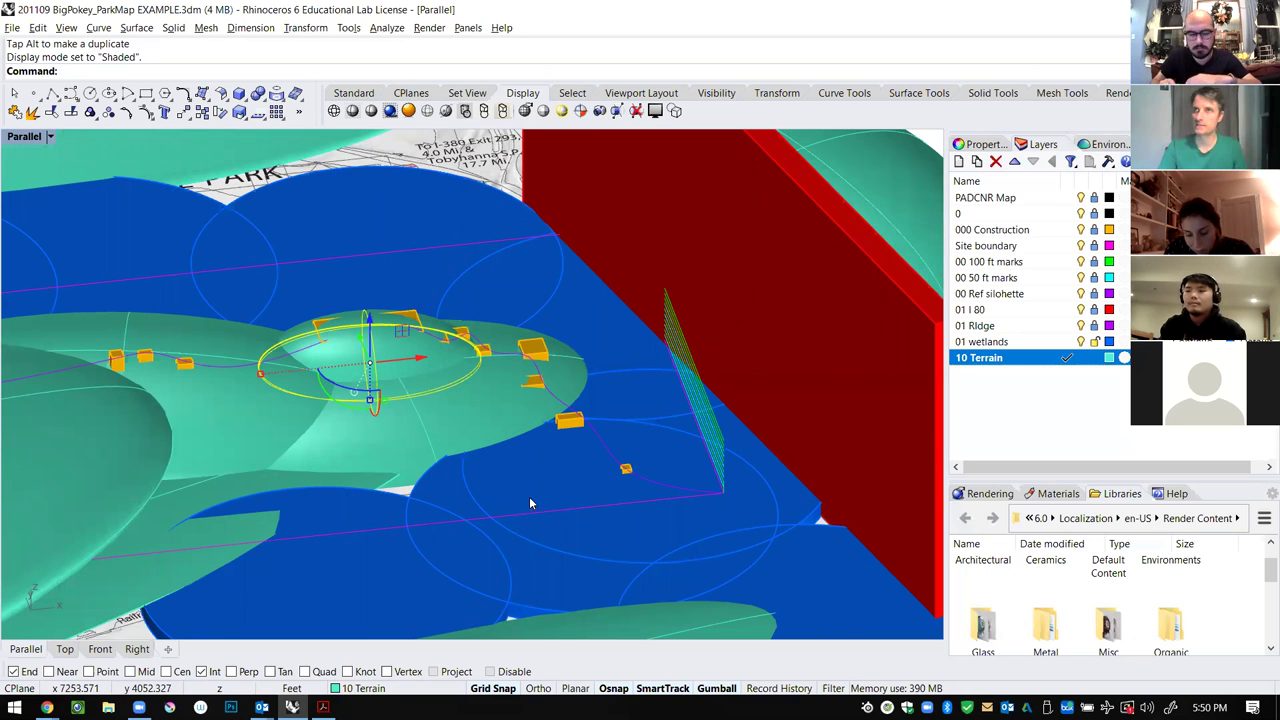
{"action": "scroll", "coordinate": [620, 387], "scroll_direction": "down", "scroll_amount": 7}
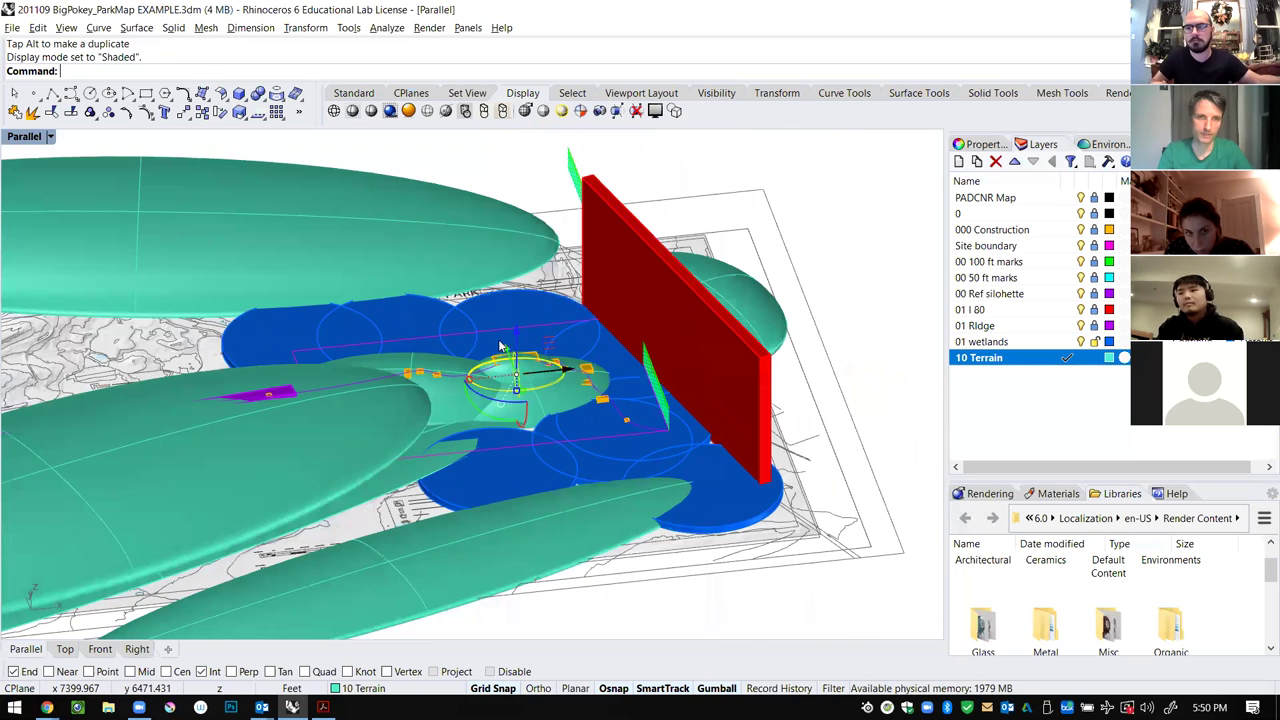
{"action": "scroll", "coordinate": [480, 365], "scroll_direction": "up", "scroll_amount": 4}
{"action": "scroll", "coordinate": [444, 430], "scroll_direction": "up", "scroll_amount": 3}
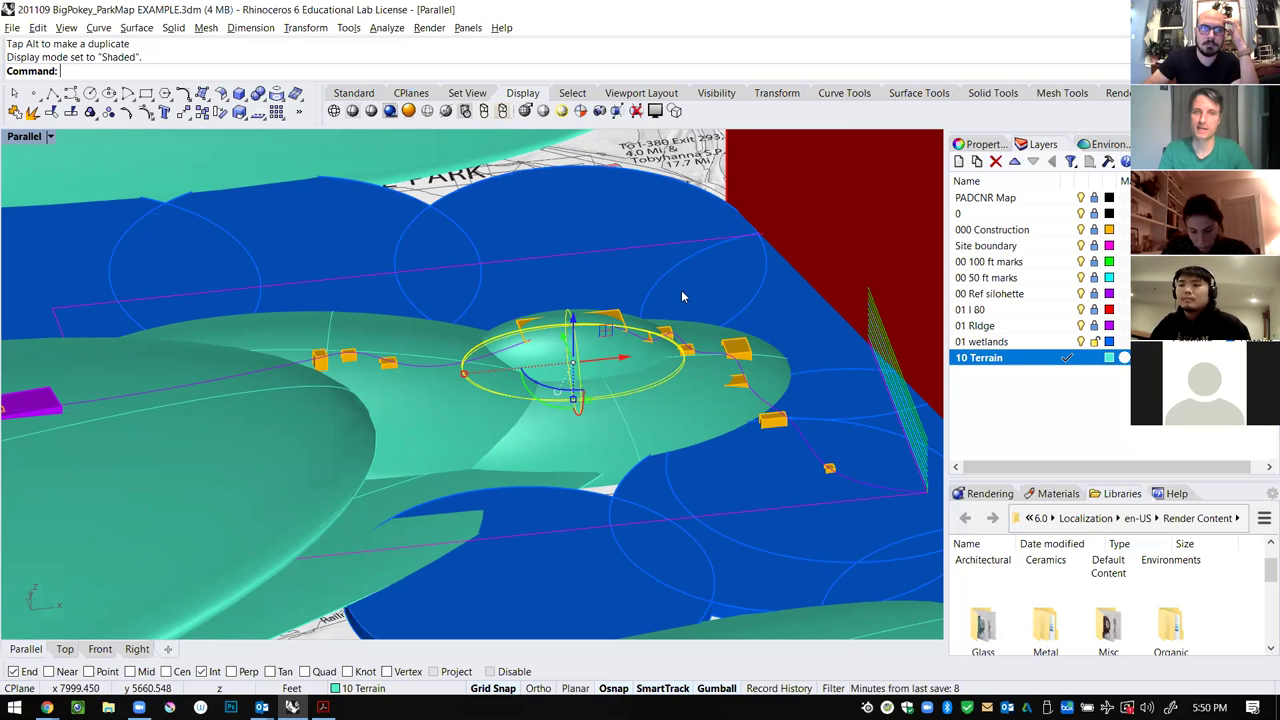
{"action": "scroll", "coordinate": [682, 296], "scroll_direction": "down", "scroll_amount": 10}
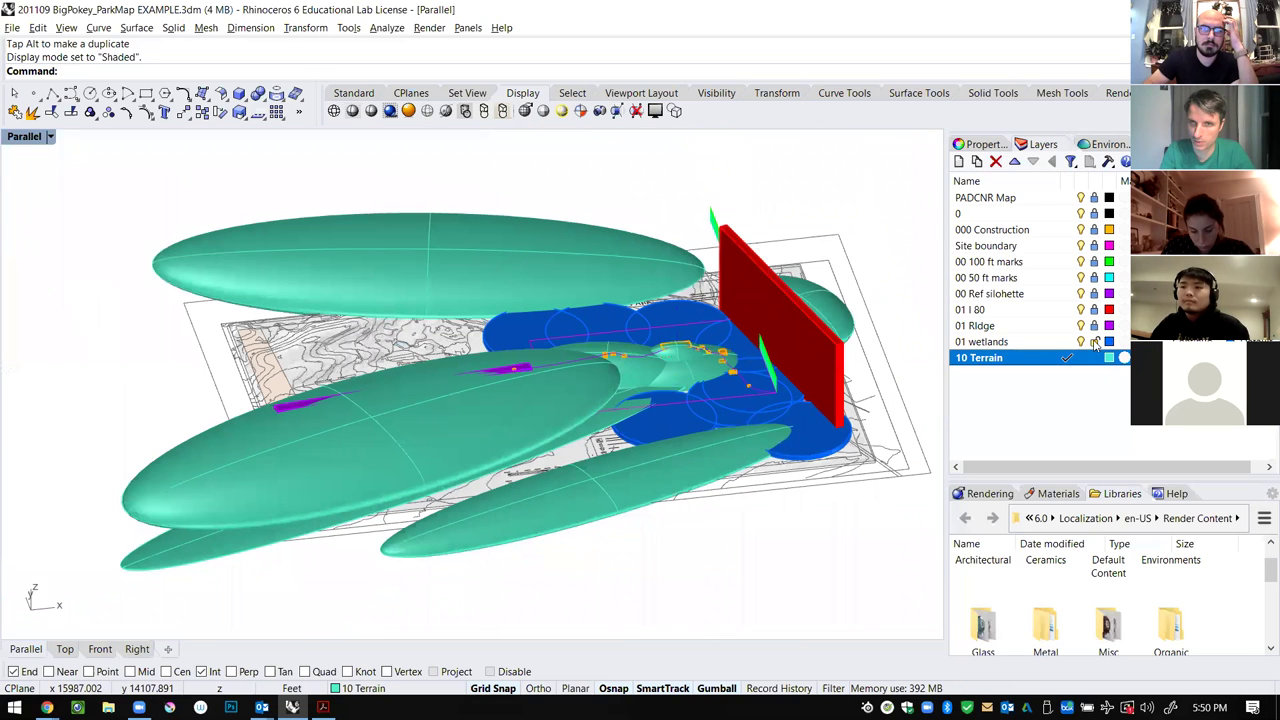
Hide the wetlands, I 80, PADCNR Map, Construction, Site boundary, 100 ft marks, 50 ft marks, Ref silohette and RIdge layers.
{"action": "left_click", "coordinate": [1081, 342]}
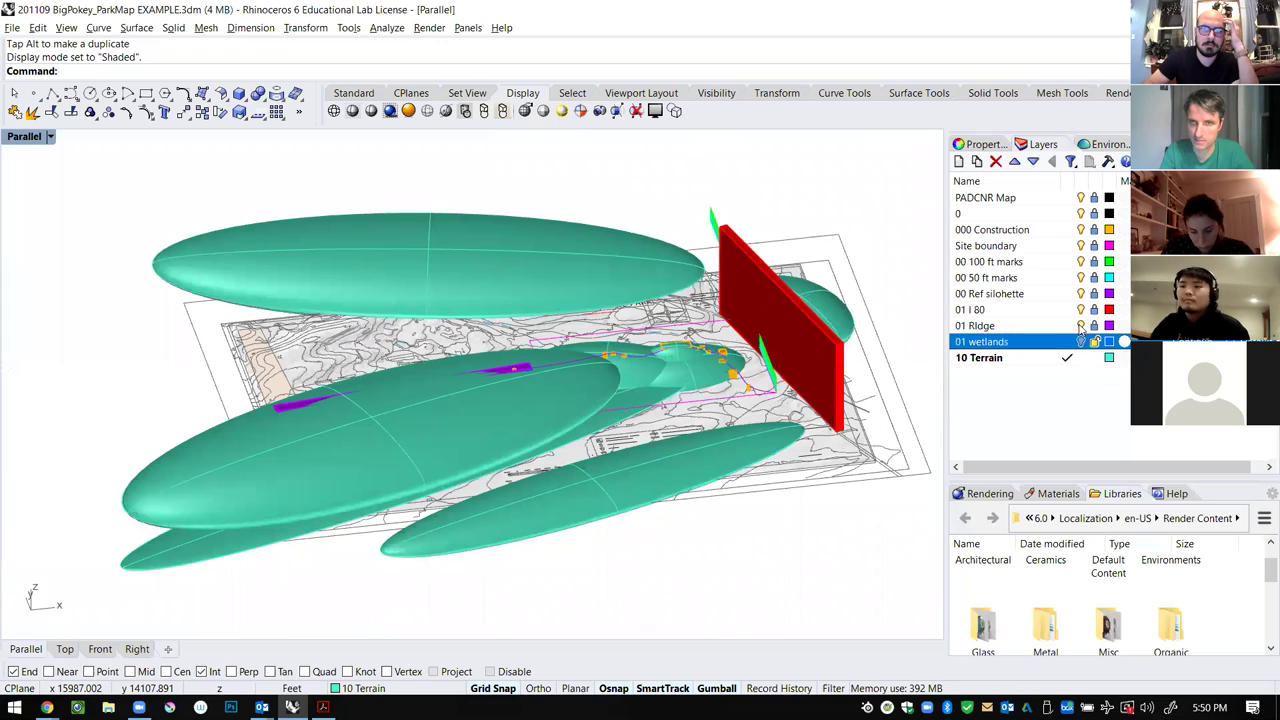
{"action": "left_click", "coordinate": [1081, 310]}
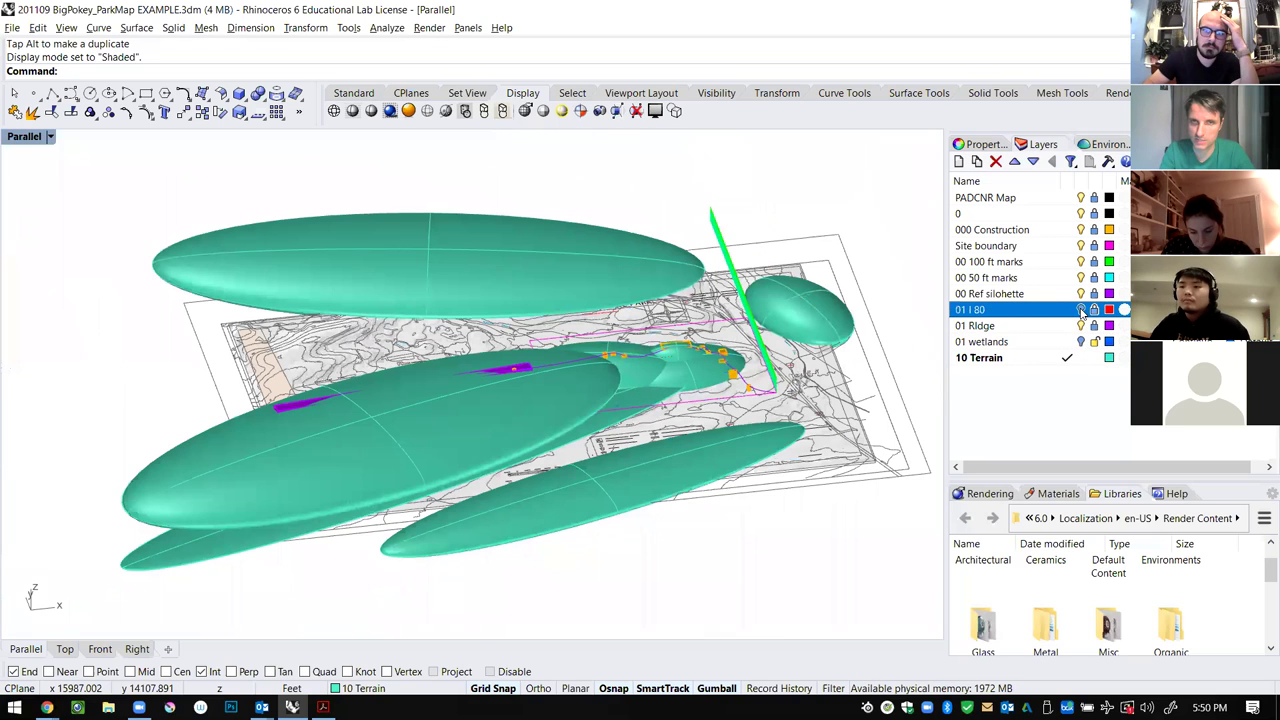
{"action": "left_click", "coordinate": [1081, 198]}
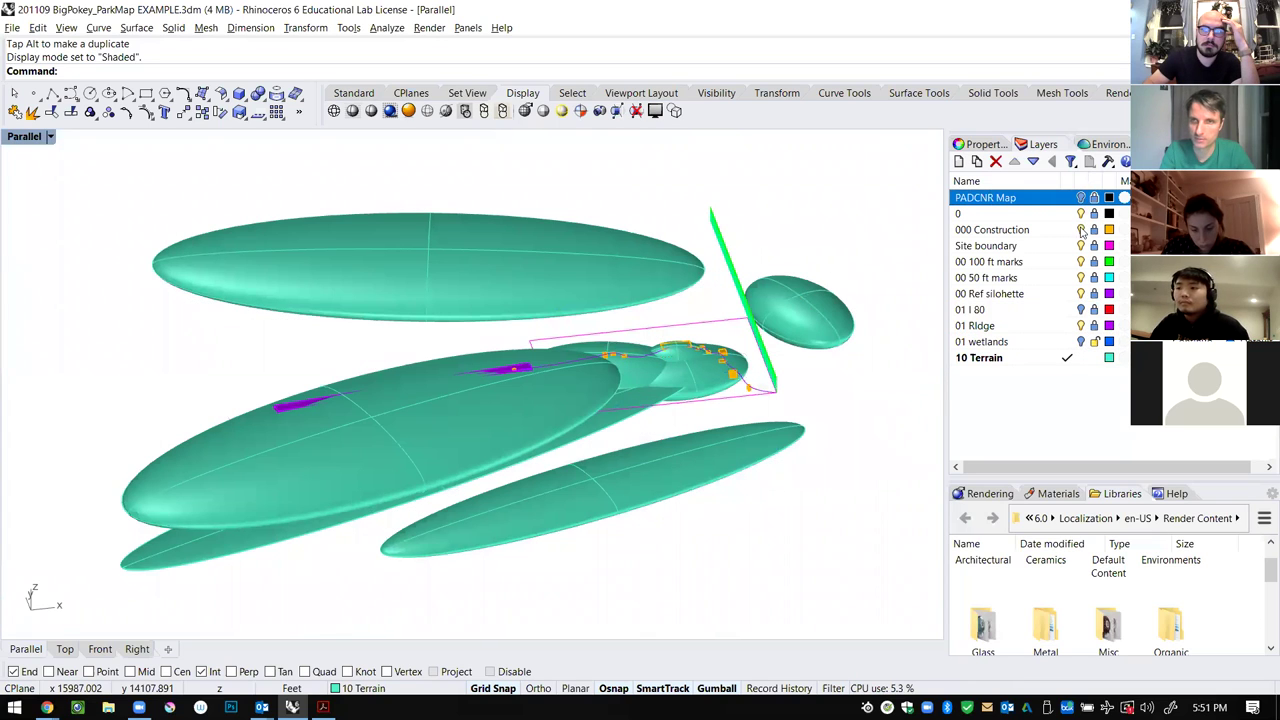
{"action": "left_click", "coordinate": [1081, 230]}
{"action": "left_click", "coordinate": [1081, 246]}
{"action": "left_click", "coordinate": [1081, 262]}
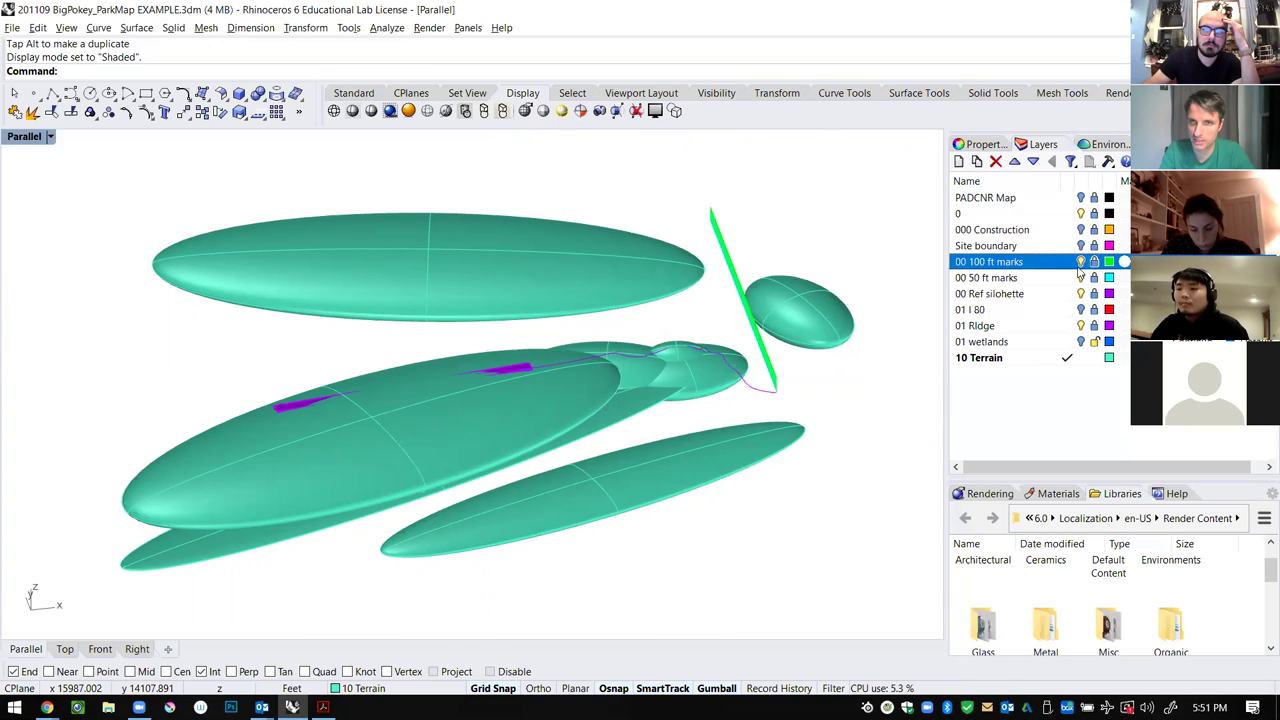
{"action": "left_click", "coordinate": [1081, 278]}
{"action": "left_click", "coordinate": [1081, 294]}
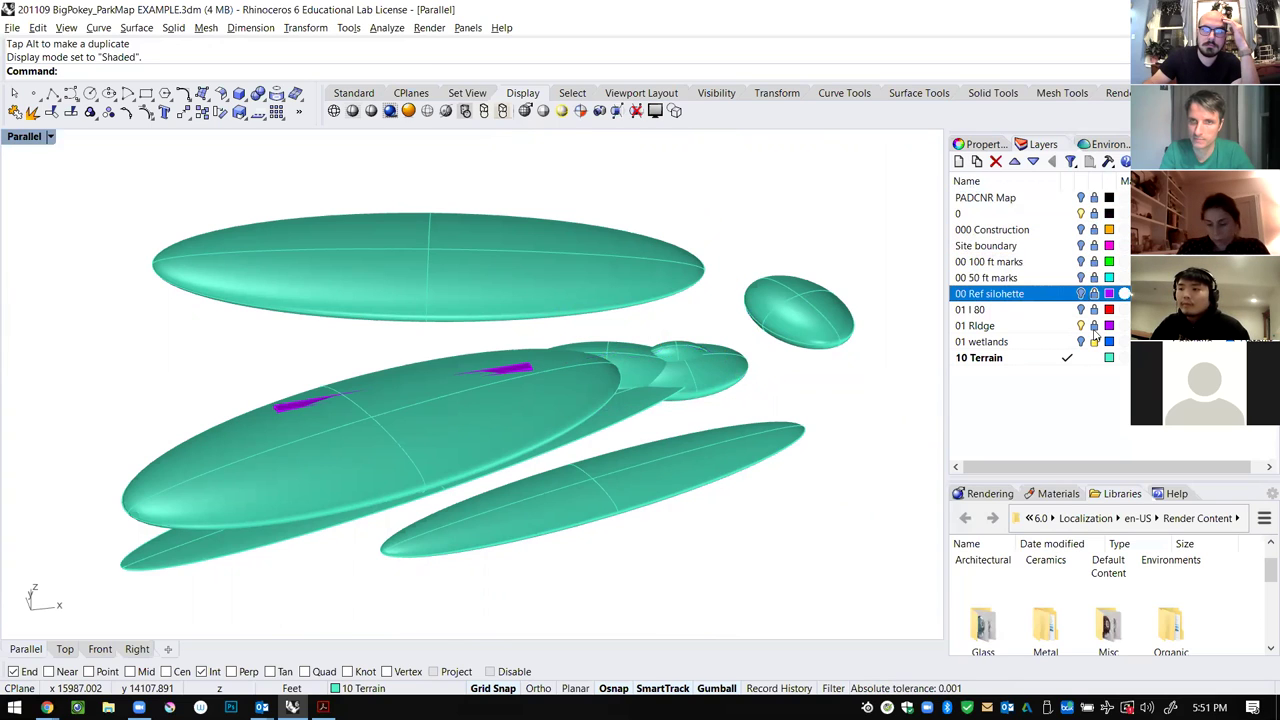
{"action": "left_click", "coordinate": [1081, 326]}
Examine the isolated terrain ellipsoids from several angles and show the PADCNR Map layer again beneath them.
{"action": "right_click_drag", "start_coordinate": [751, 366], "coordinate": [637, 314]}
{"action": "scroll", "coordinate": [593, 371], "scroll_direction": "up", "scroll_amount": 7}
{"action": "right_click_drag", "start_coordinate": [626, 436], "coordinate": [380, 524]}
{"action": "right_click_drag", "start_coordinate": [97, 466], "coordinate": [293, 493]}
{"action": "scroll", "coordinate": [227, 432], "scroll_direction": "up", "scroll_amount": 3}
{"action": "scroll", "coordinate": [371, 384], "scroll_direction": "down", "scroll_amount": 5}
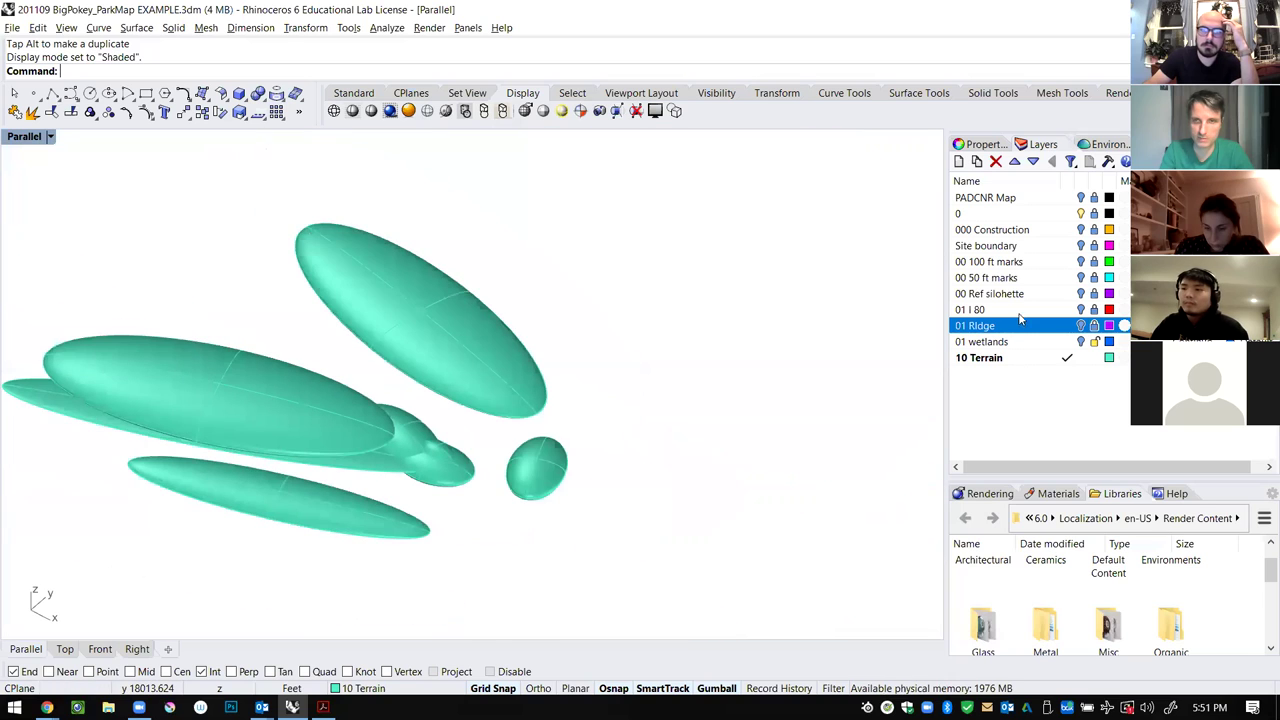
{"action": "left_click", "coordinate": [1081, 198]}
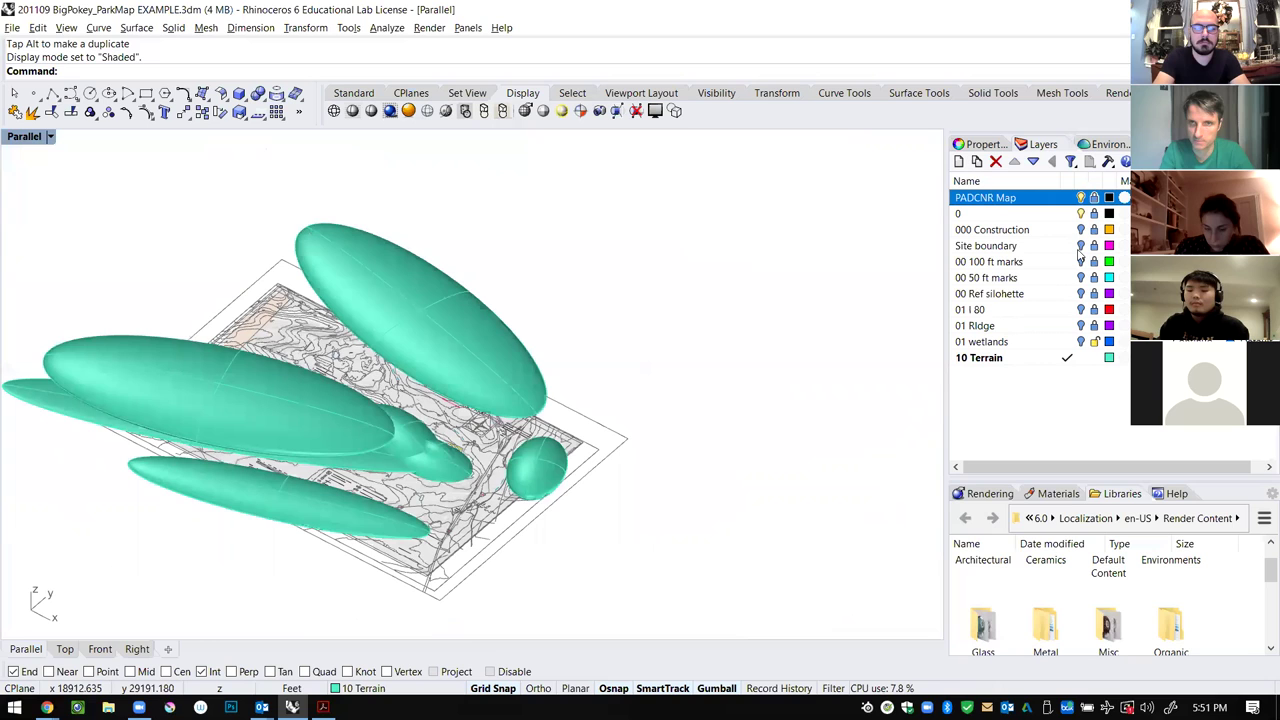
{"action": "right_click_drag", "start_coordinate": [509, 383], "coordinate": [633, 428]}
{"action": "scroll", "coordinate": [636, 369], "scroll_direction": "down", "scroll_amount": 4}
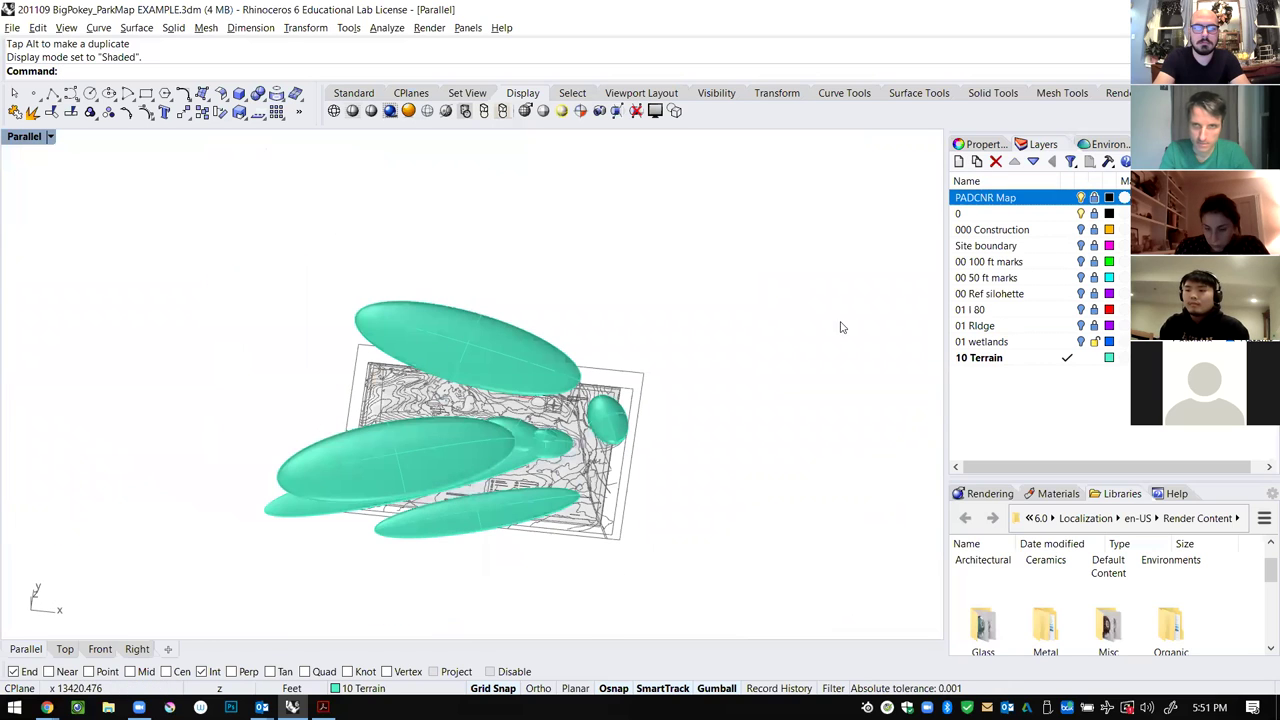
Create a new layer named 20 Table and set its colour to orange, RGB 255, 124, 0.
{"action": "right_click", "coordinate": [1024, 374]}
{"action": "left_click", "coordinate": [1025, 391]}
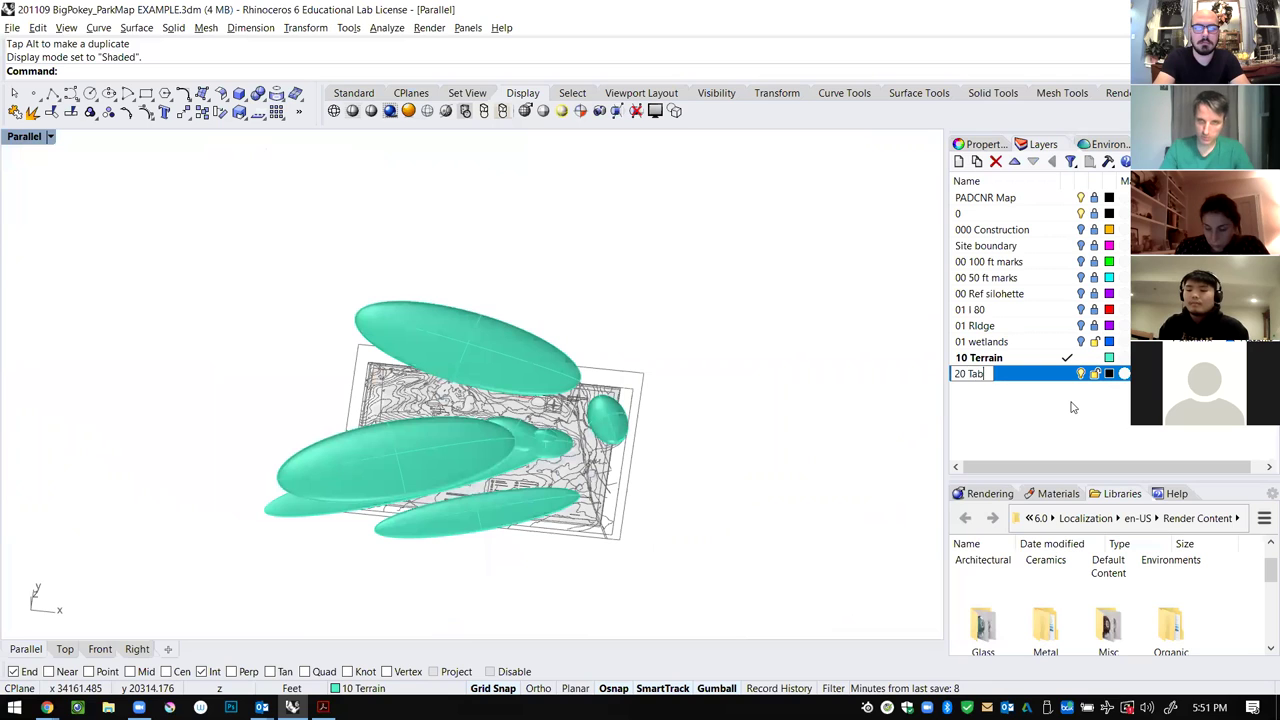
{"action": "left_click", "coordinate": [1108, 373]}
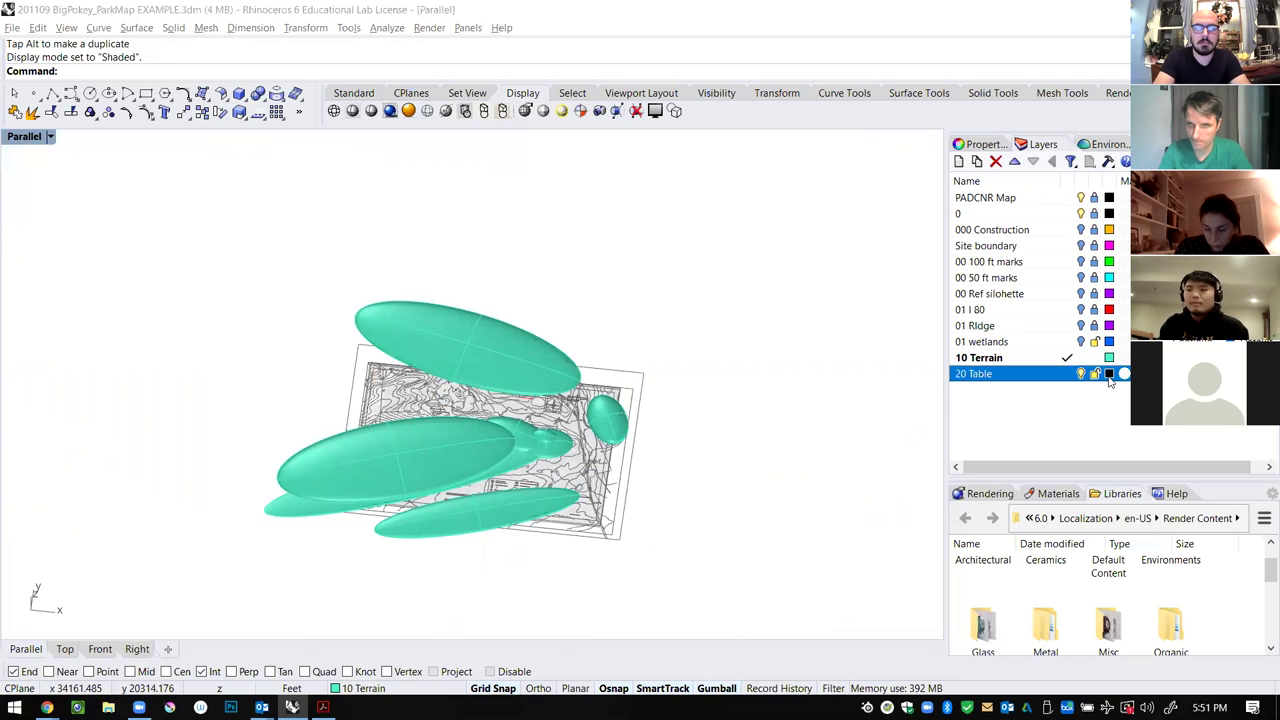
{"action": "left_click_drag", "start_coordinate": [505, 330], "coordinate": [522, 366]}
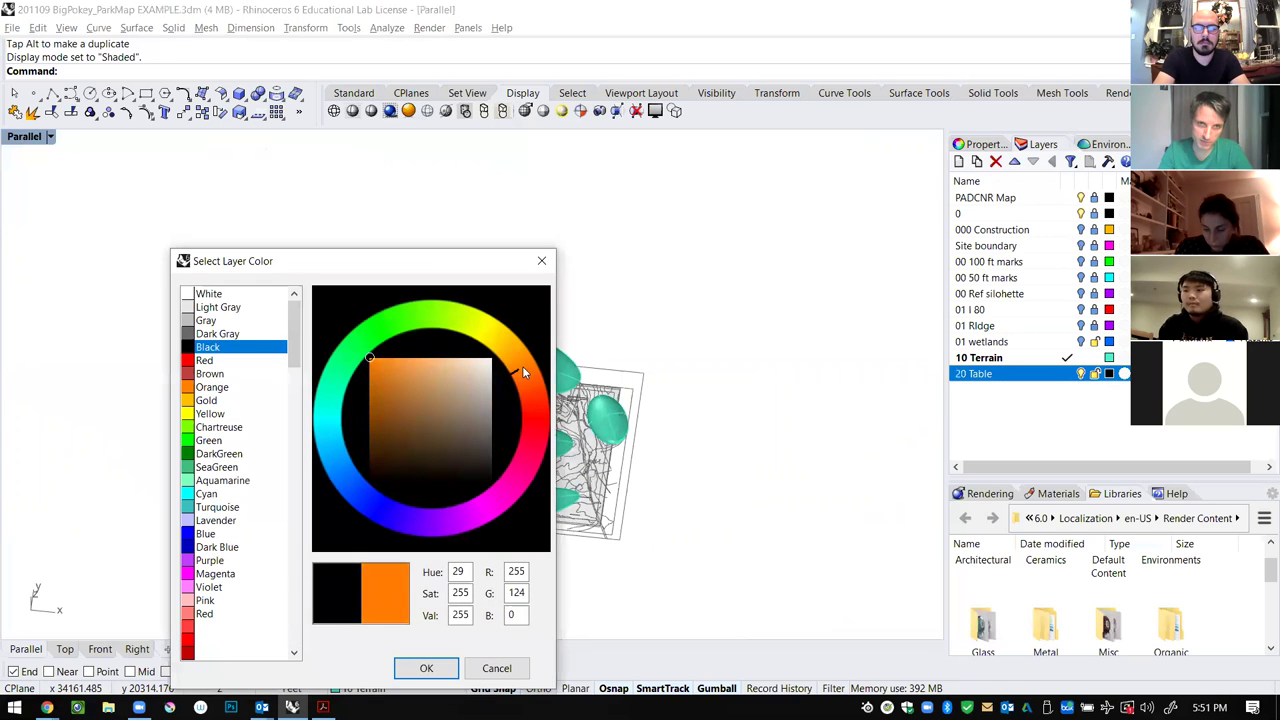
{"action": "left_click", "coordinate": [399, 671]}
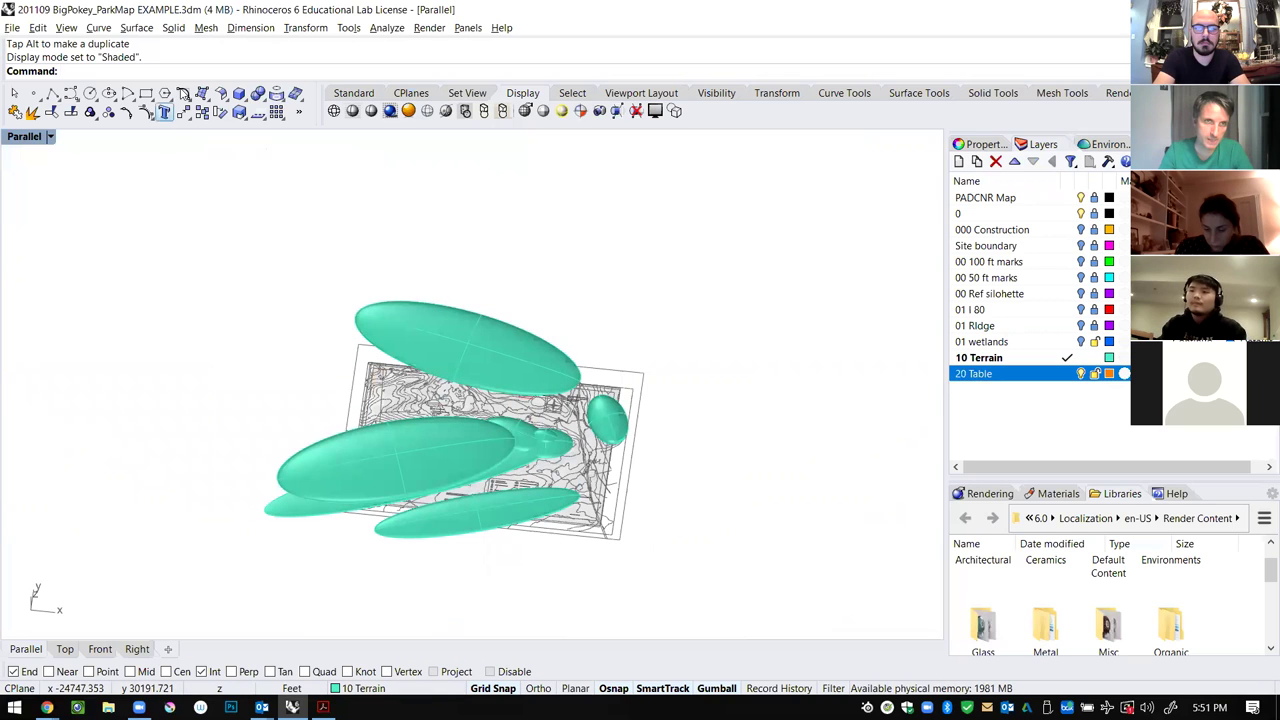
Model a shallow box as the table slab over the eastern part of the map, with its thickness extending down from the map plane.
{"action": "left_click", "coordinate": [240, 97]}
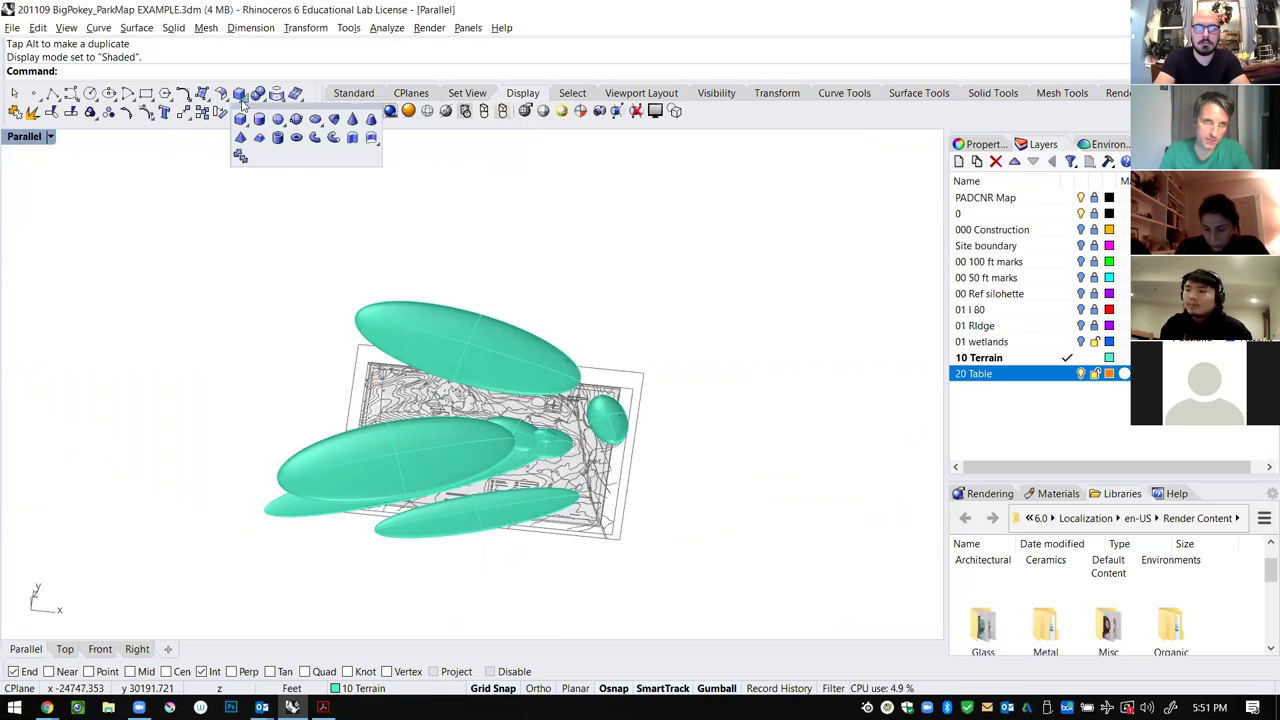
{"action": "left_click", "coordinate": [245, 121]}
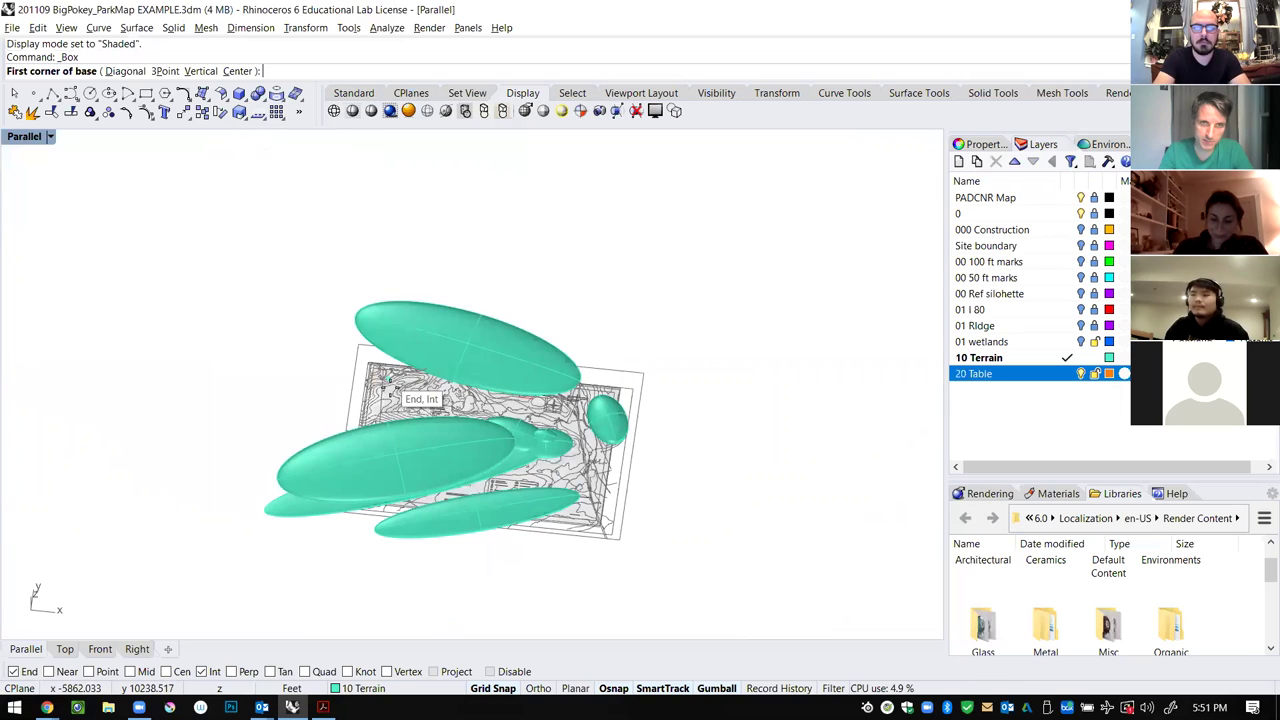
{"action": "left_click", "coordinate": [445, 351]}
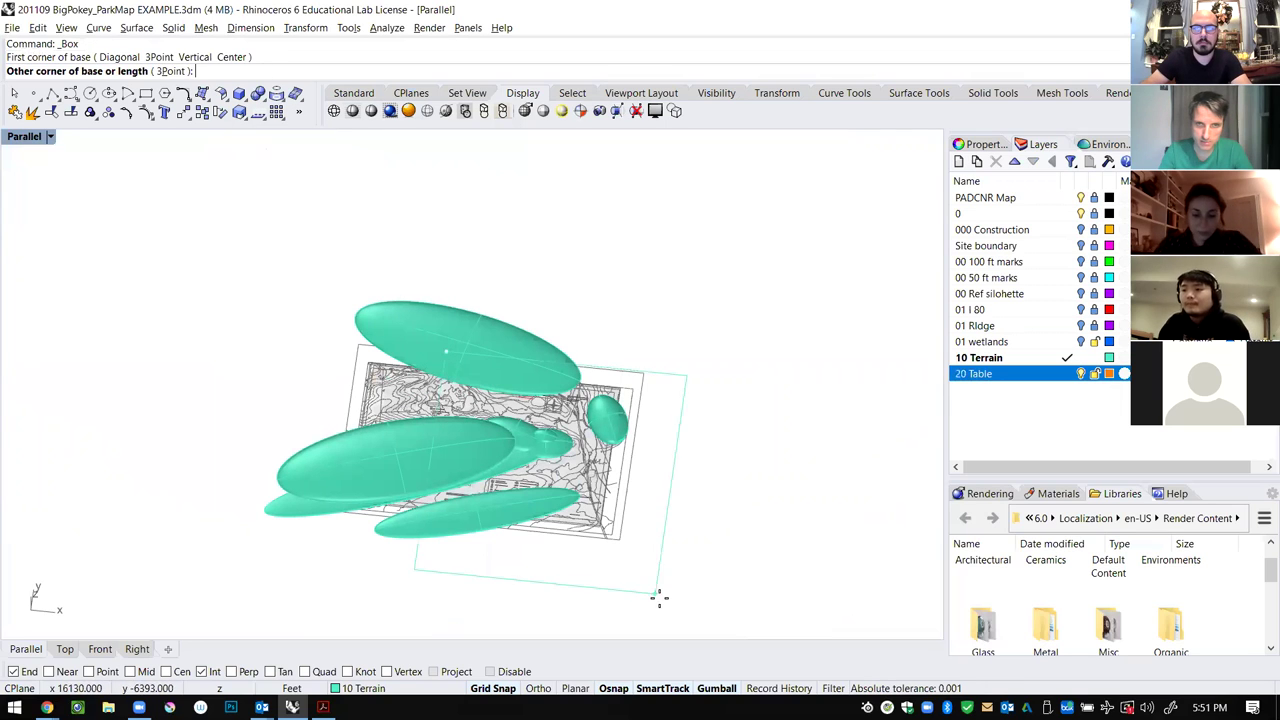
{"action": "left_click", "coordinate": [612, 516]}
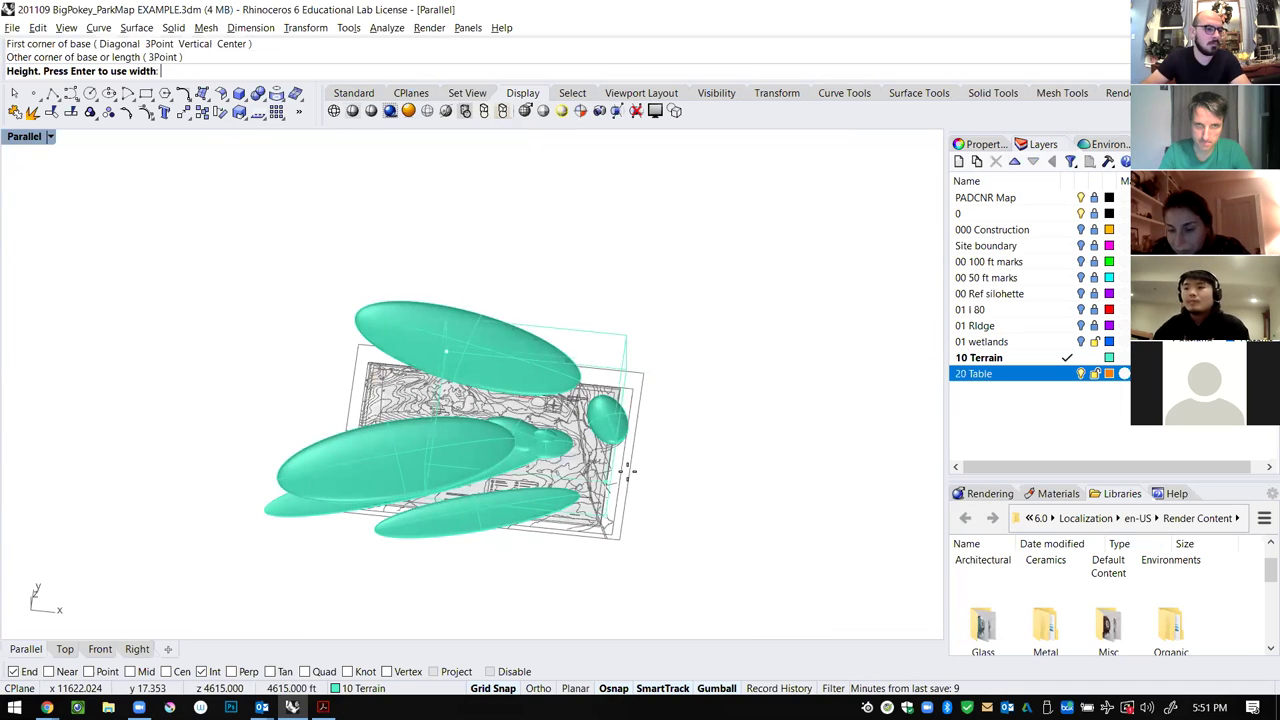
{"action": "scroll", "coordinate": [640, 470], "scroll_direction": "up", "scroll_amount": 5}
{"action": "right_click_drag", "start_coordinate": [680, 484], "coordinate": [660, 371]}
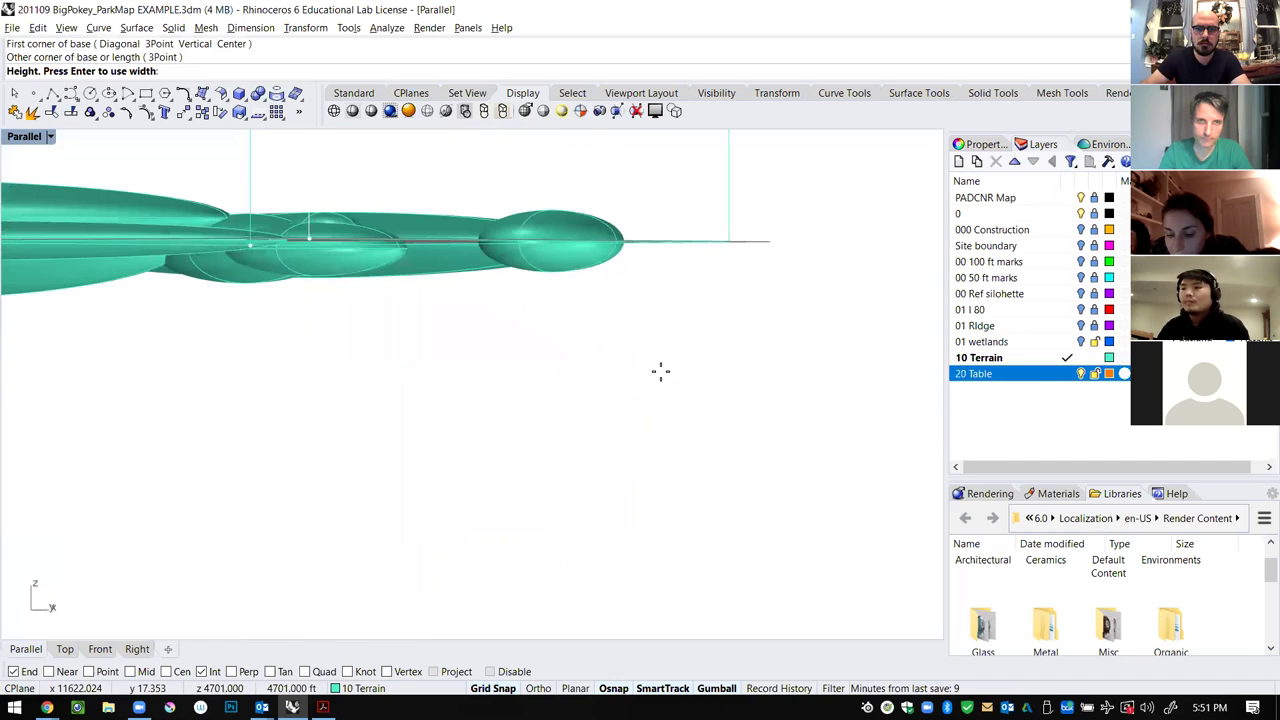
{"action": "left_click", "coordinate": [317, 283]}
Draw a tall cutting box across the western ends of the ellipsoids and lower it so it passes through them.
{"action": "right_click_drag", "start_coordinate": [411, 357], "coordinate": [646, 460]}
{"action": "scroll", "coordinate": [646, 460], "scroll_direction": "down", "scroll_amount": 3}
{"action": "scroll", "coordinate": [646, 460], "scroll_direction": "up", "scroll_amount": 2}
{"action": "scroll", "coordinate": [646, 460], "scroll_direction": "down", "scroll_amount": 2}
{"action": "key", "text": "Return"}
{"action": "left_click", "coordinate": [123, 254]}
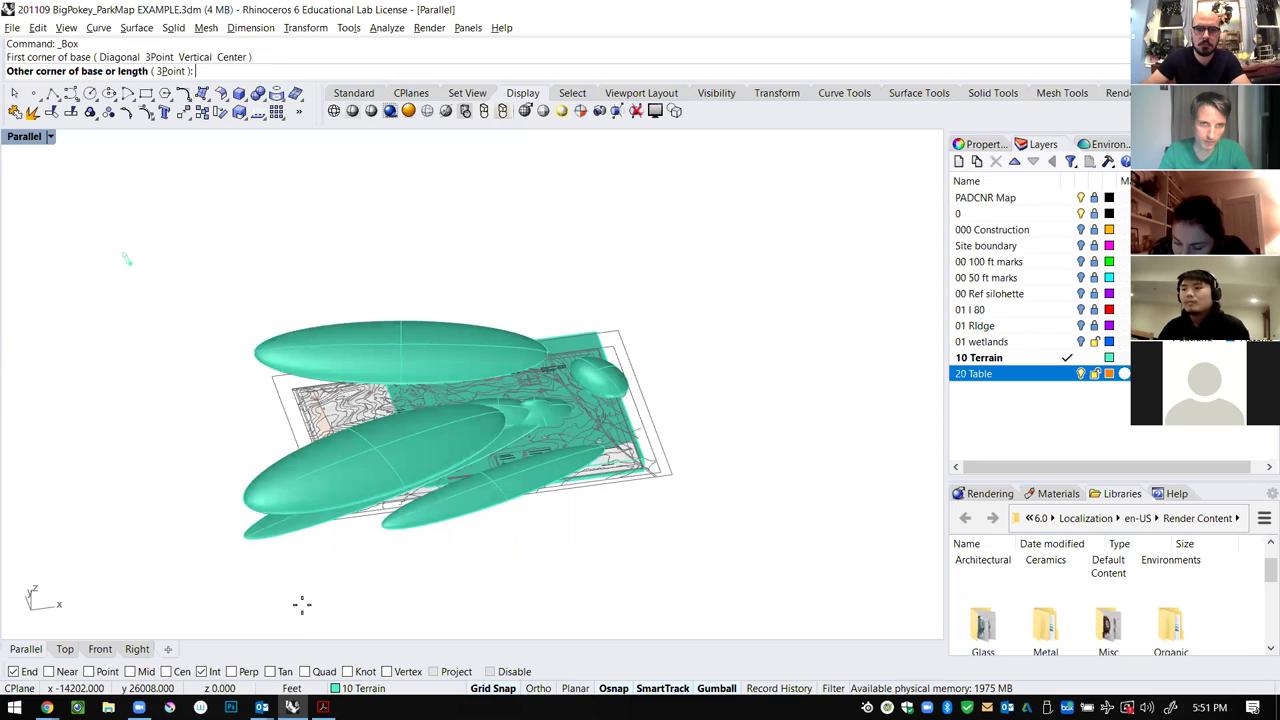
{"action": "left_click", "coordinate": [468, 601]}
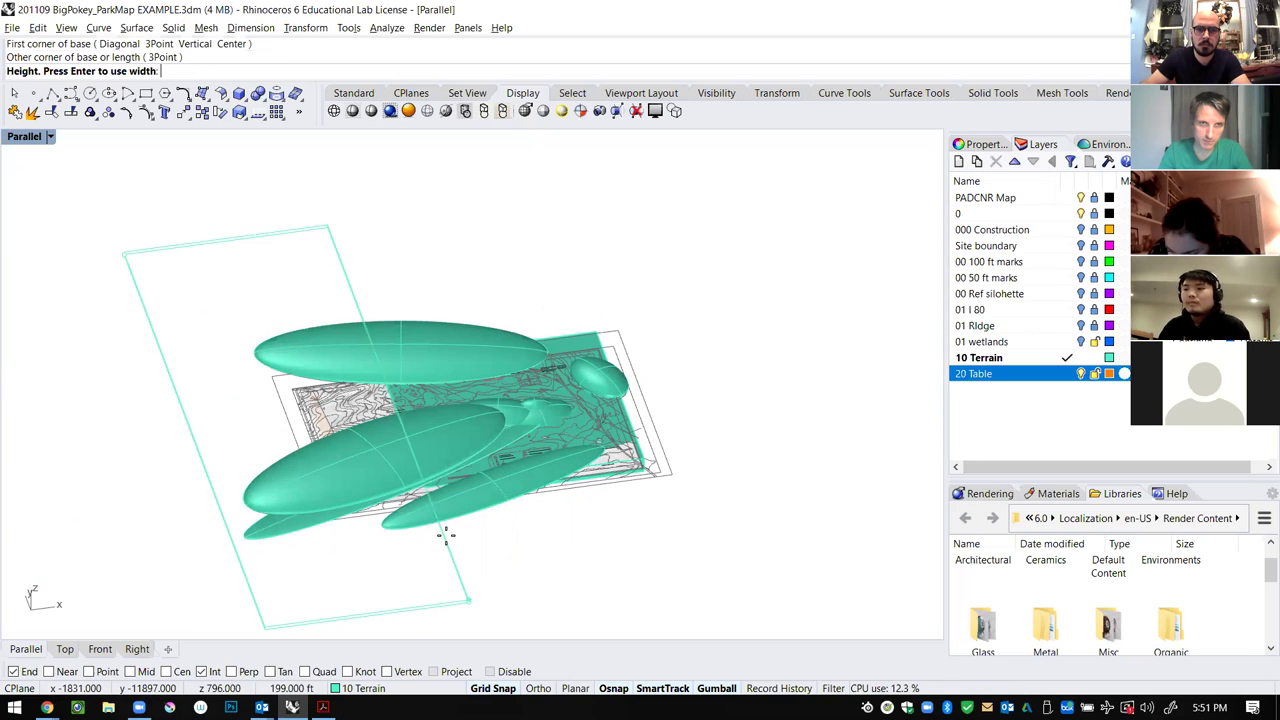
{"action": "left_click", "coordinate": [471, 428]}
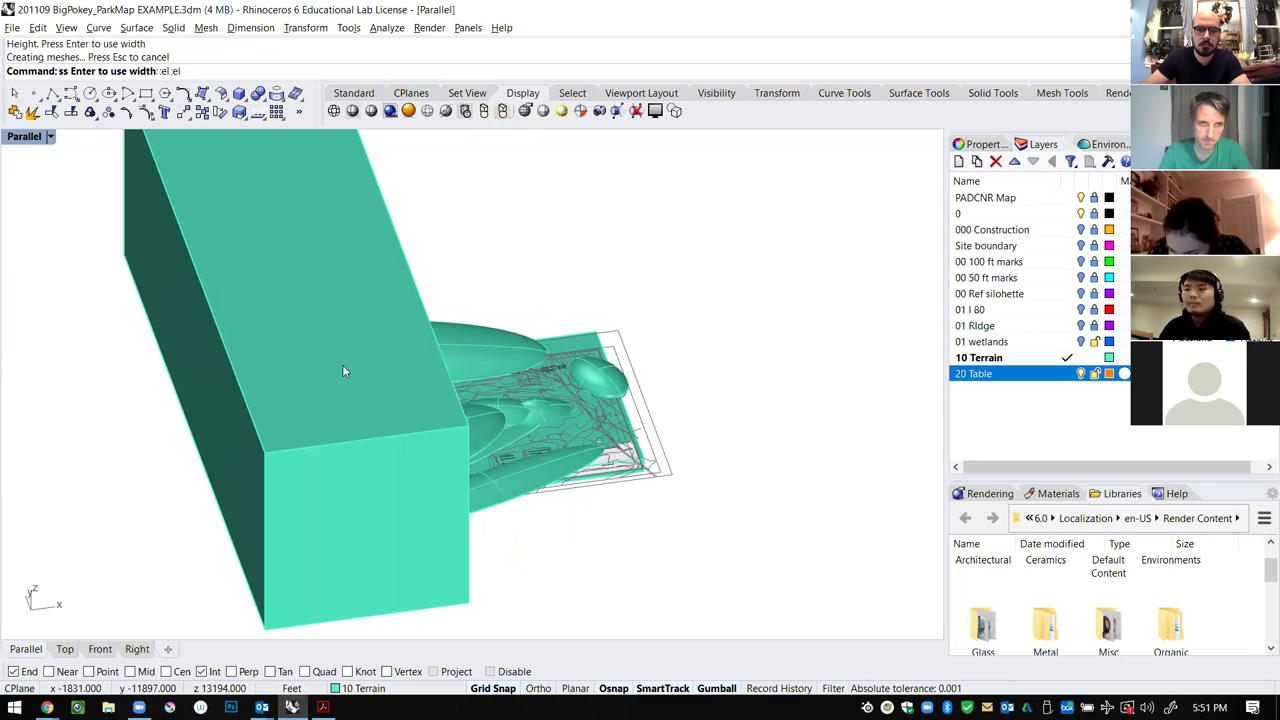
{"action": "left_click_drag", "start_coordinate": [295, 302], "coordinate": [295, 363]}
{"action": "right_click_drag", "start_coordinate": [652, 483], "coordinate": [485, 498]}
{"action": "key", "text": "Escape"}
Subtract the cutting box from the large western ellipsoids with BooleanDifference to trim their ends flat.
{"action": "type", "text": "BooleanDifference"}
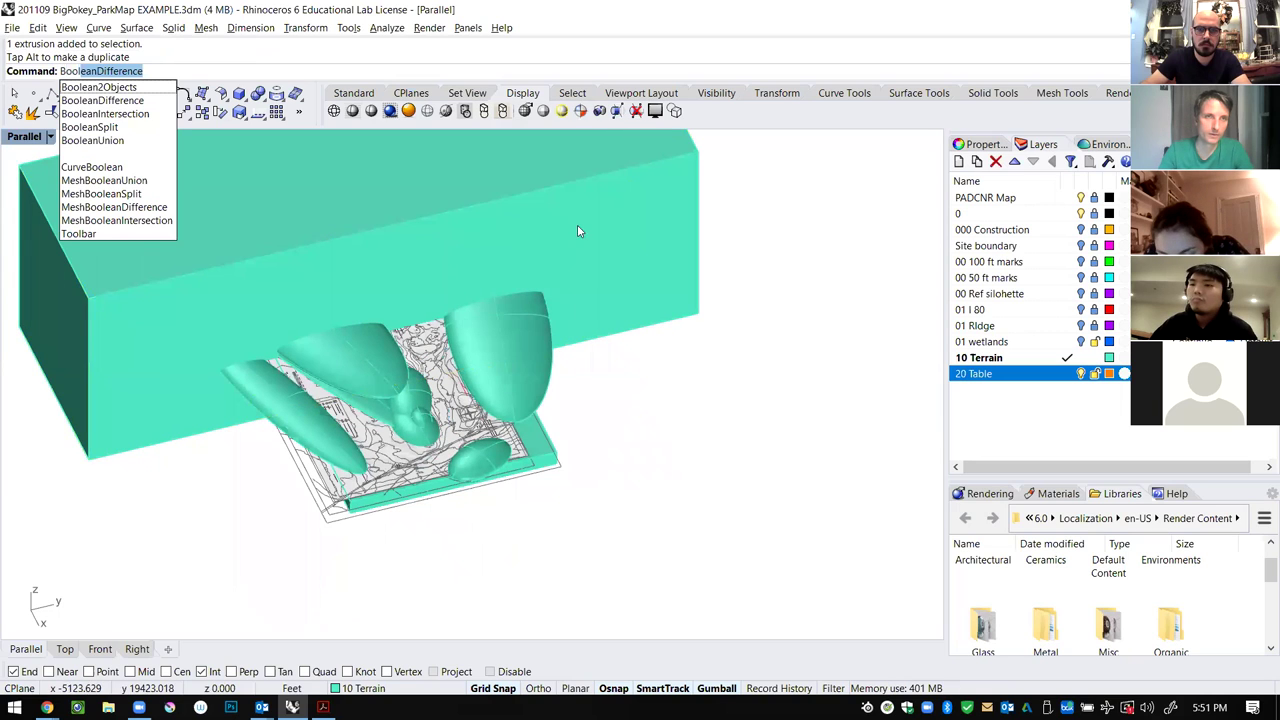
{"action": "left_click", "coordinate": [84, 100]}
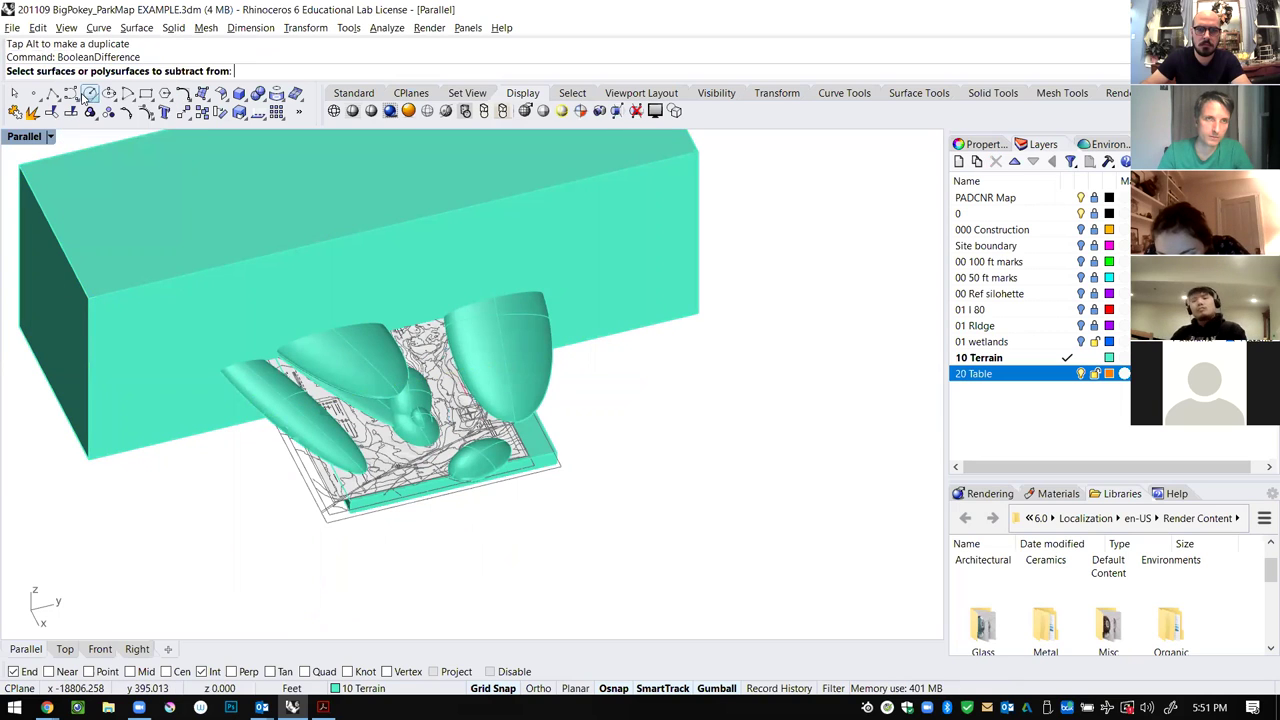
{"action": "right_click_drag", "start_coordinate": [472, 283], "coordinate": [360, 335]}
{"action": "left_click", "coordinate": [357, 337]}
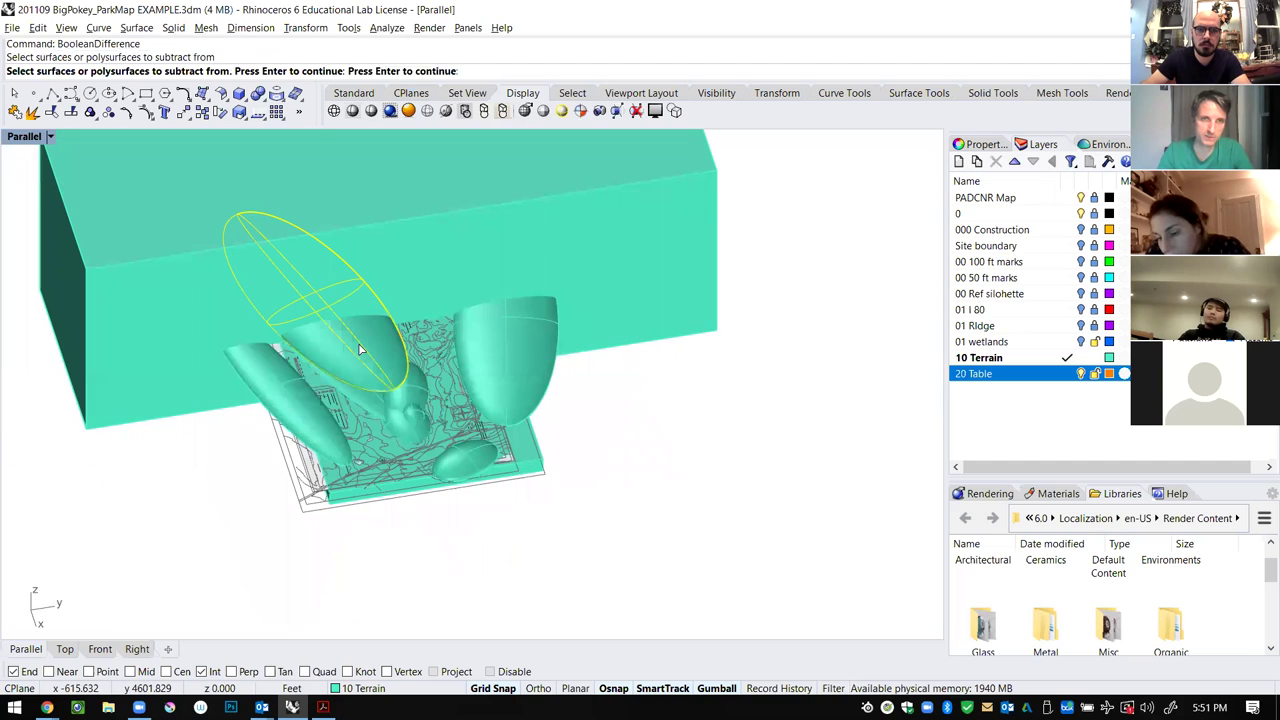
{"action": "left_click", "coordinate": [288, 395]}
{"action": "left_click", "coordinate": [350, 390]}
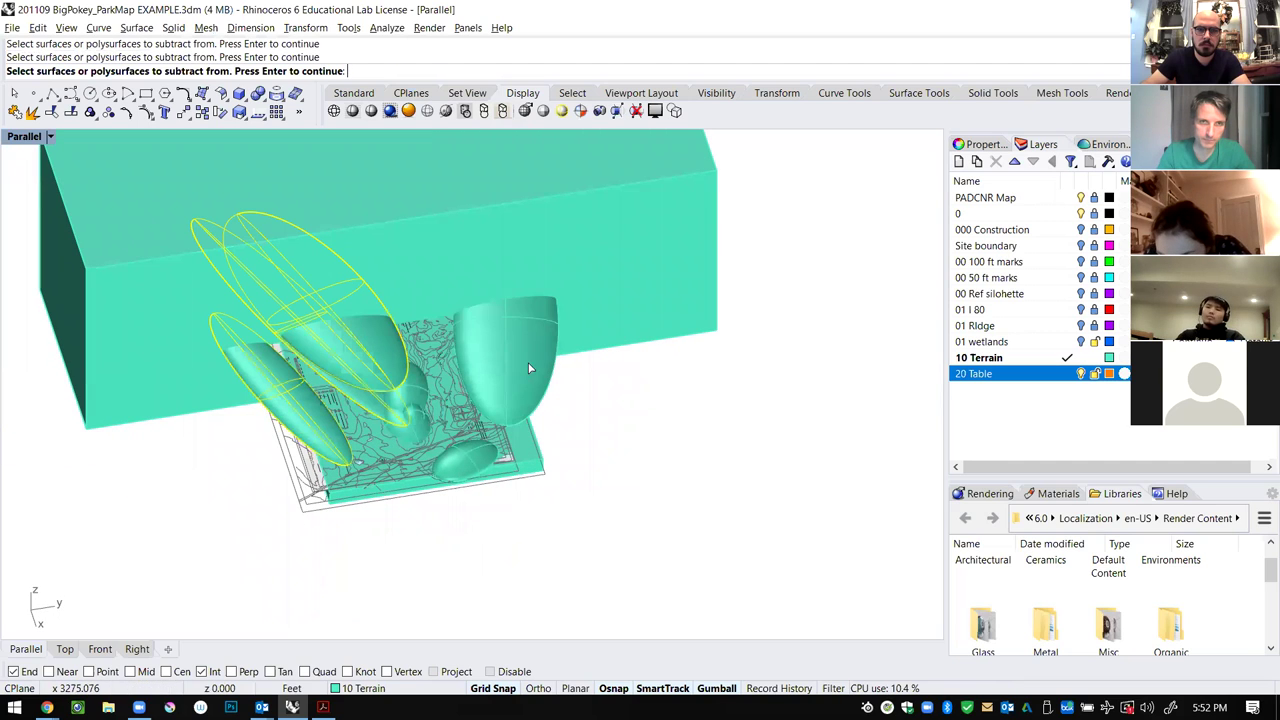
{"action": "left_click", "coordinate": [498, 268]}
{"action": "key", "text": "Return"}
{"action": "left_click", "coordinate": [628, 298]}
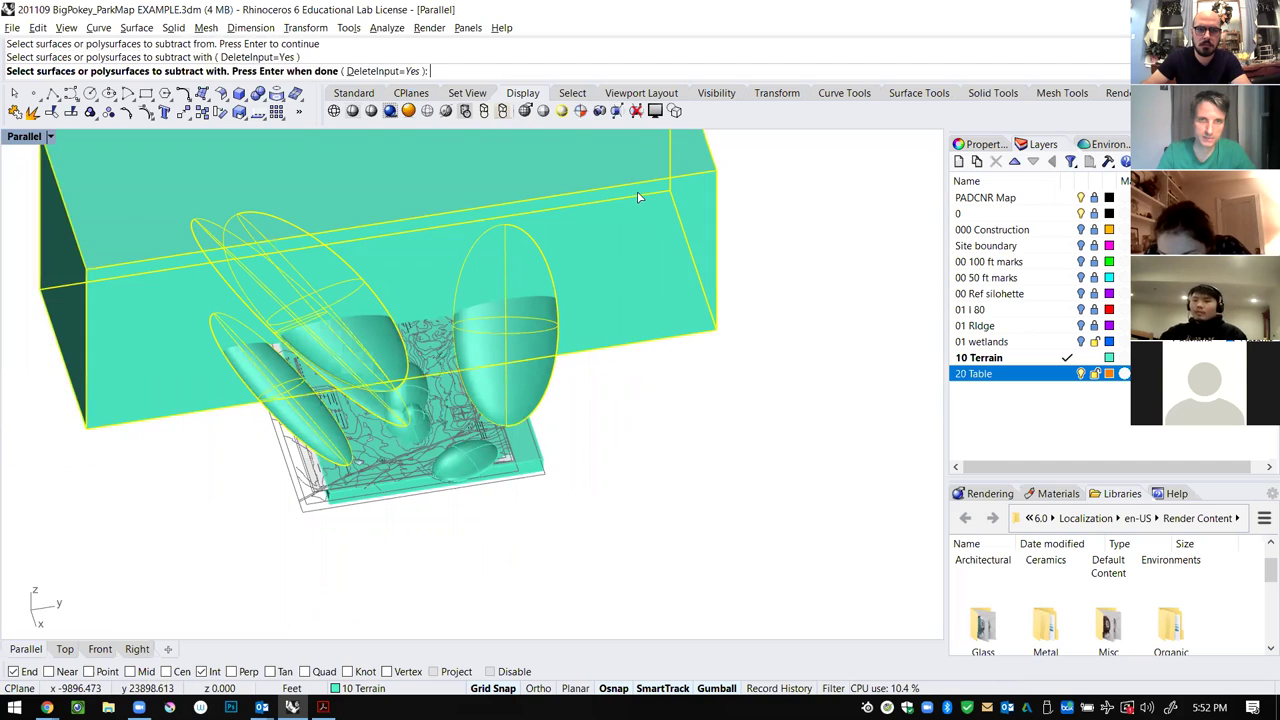
{"action": "key", "text": "Return"}
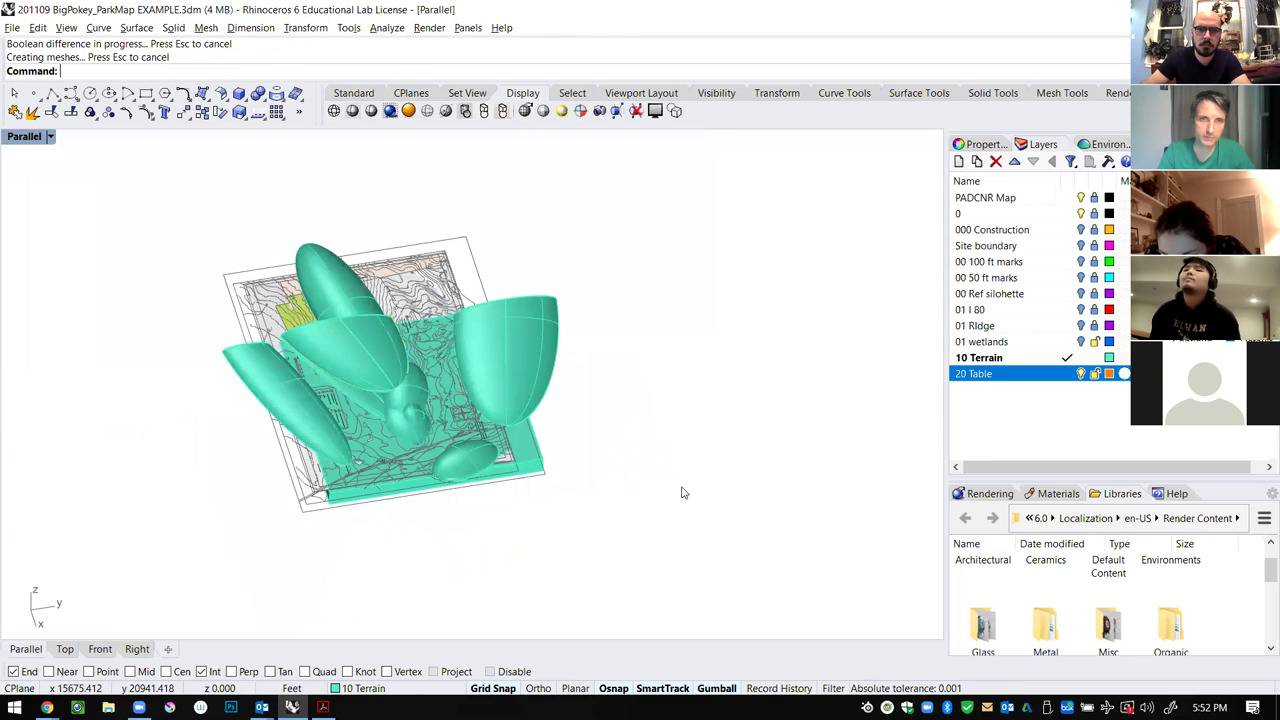
{"action": "right_click_drag", "start_coordinate": [571, 514], "coordinate": [697, 537]}
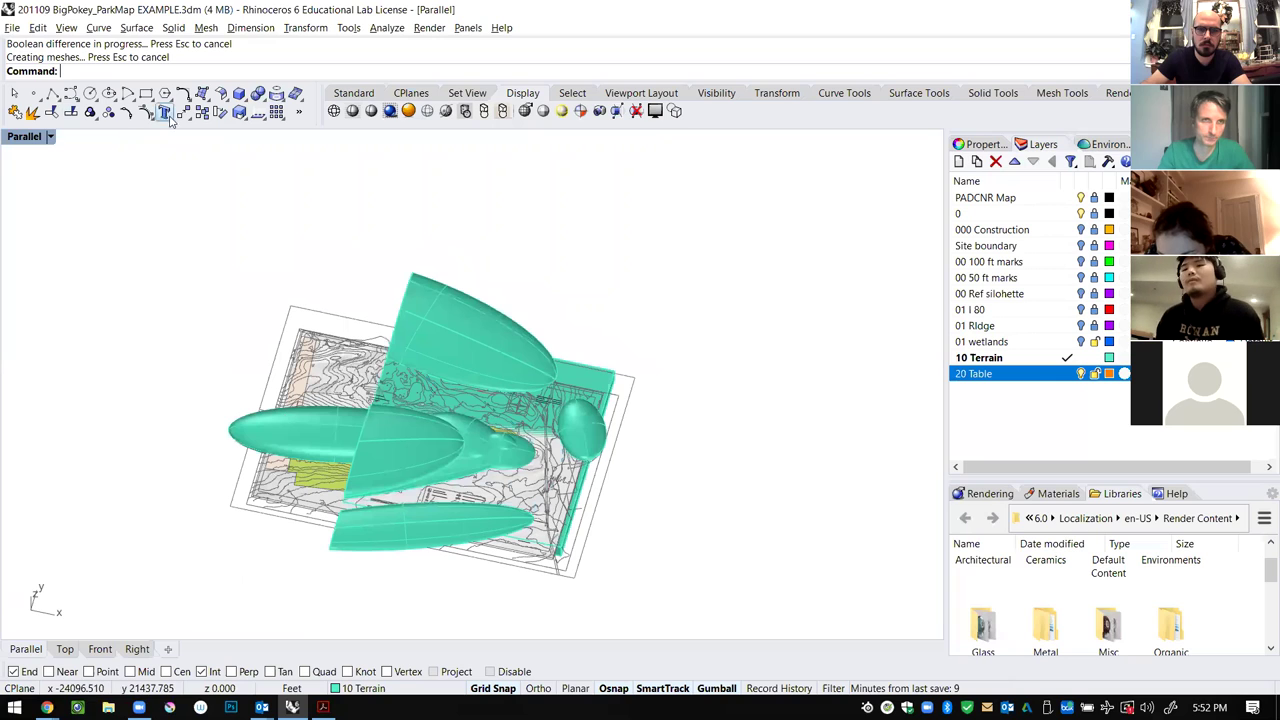
{"action": "left_click", "coordinate": [246, 101]}
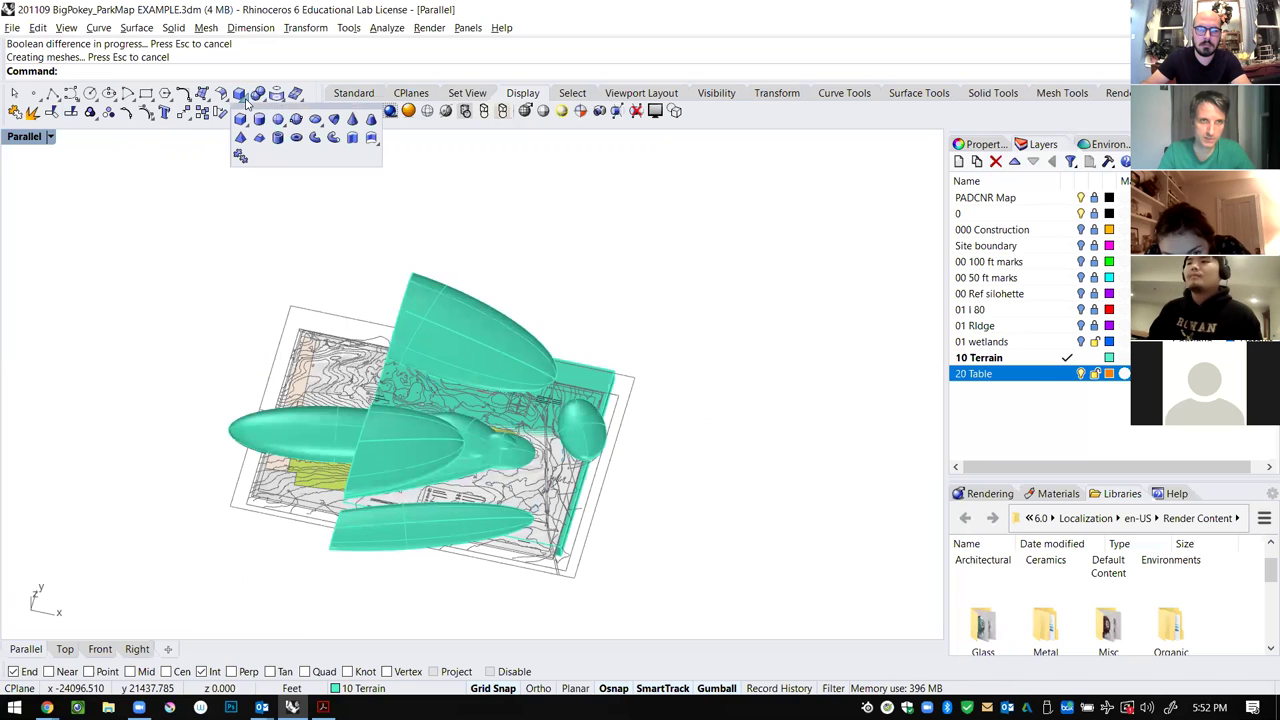
{"action": "left_click", "coordinate": [262, 121]}
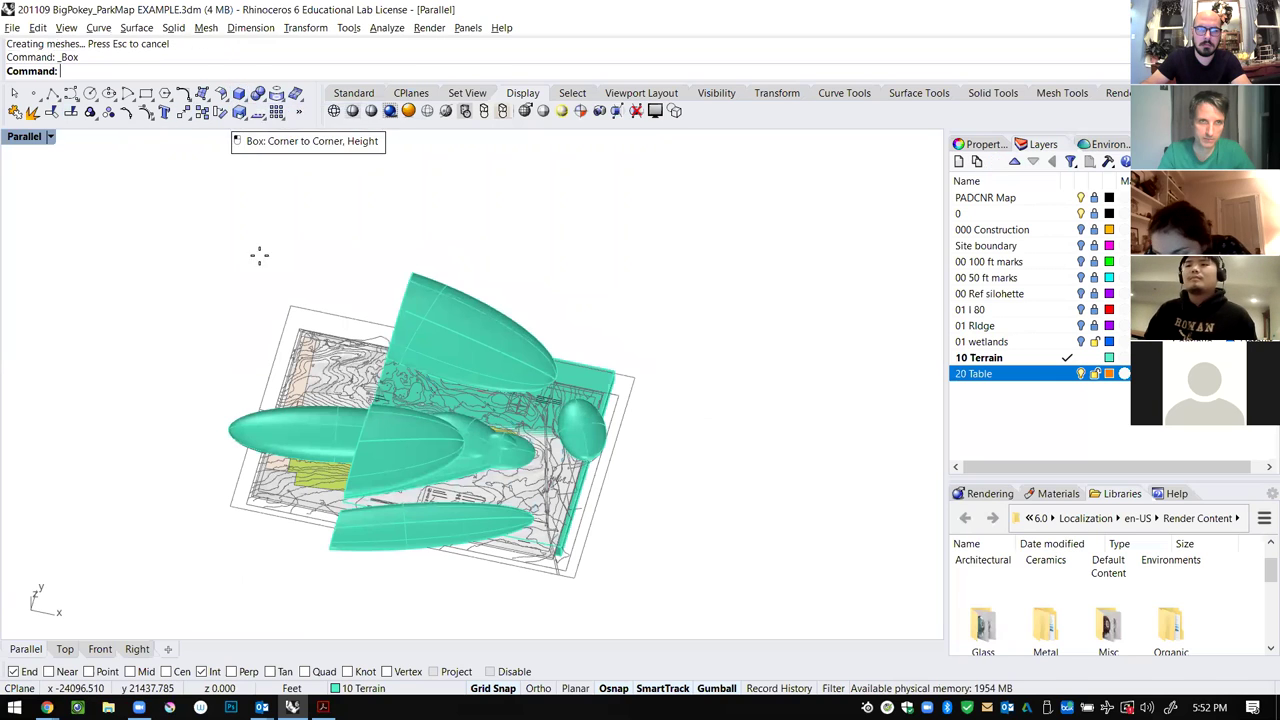
{"action": "left_click", "coordinate": [184, 165]}
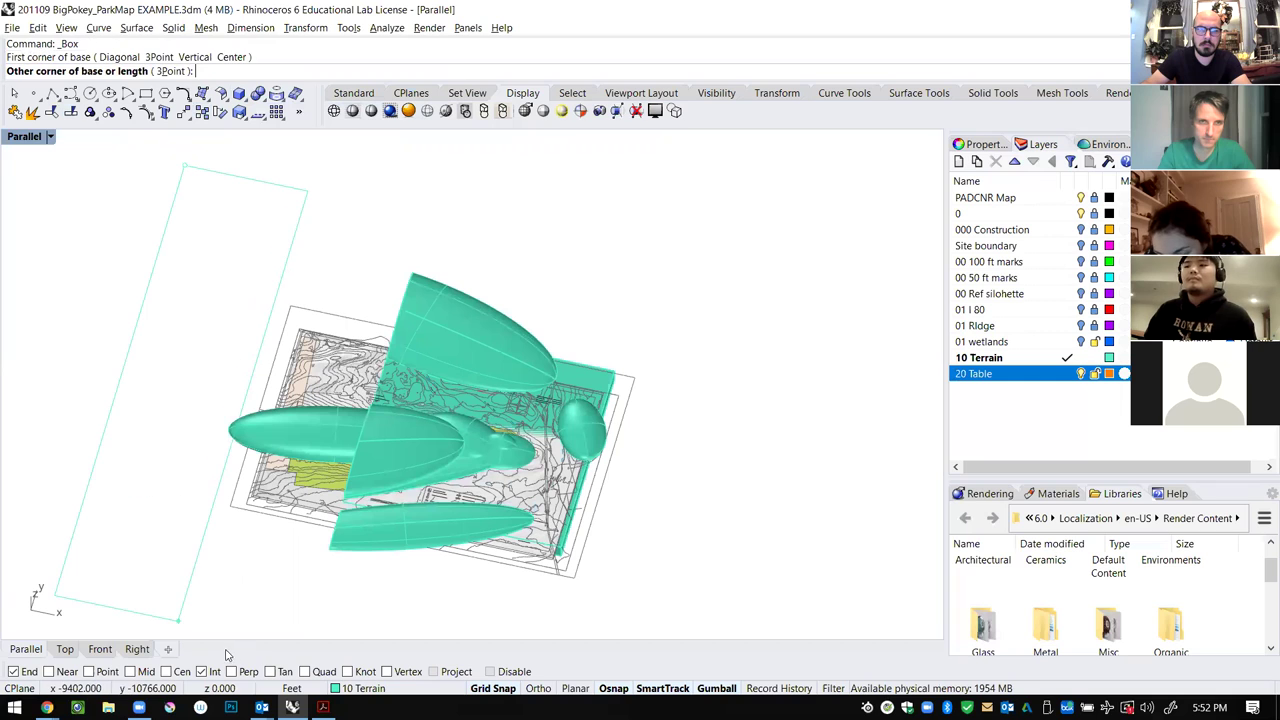
{"action": "left_click", "coordinate": [303, 617]}
{"action": "key", "text": "Escape"}
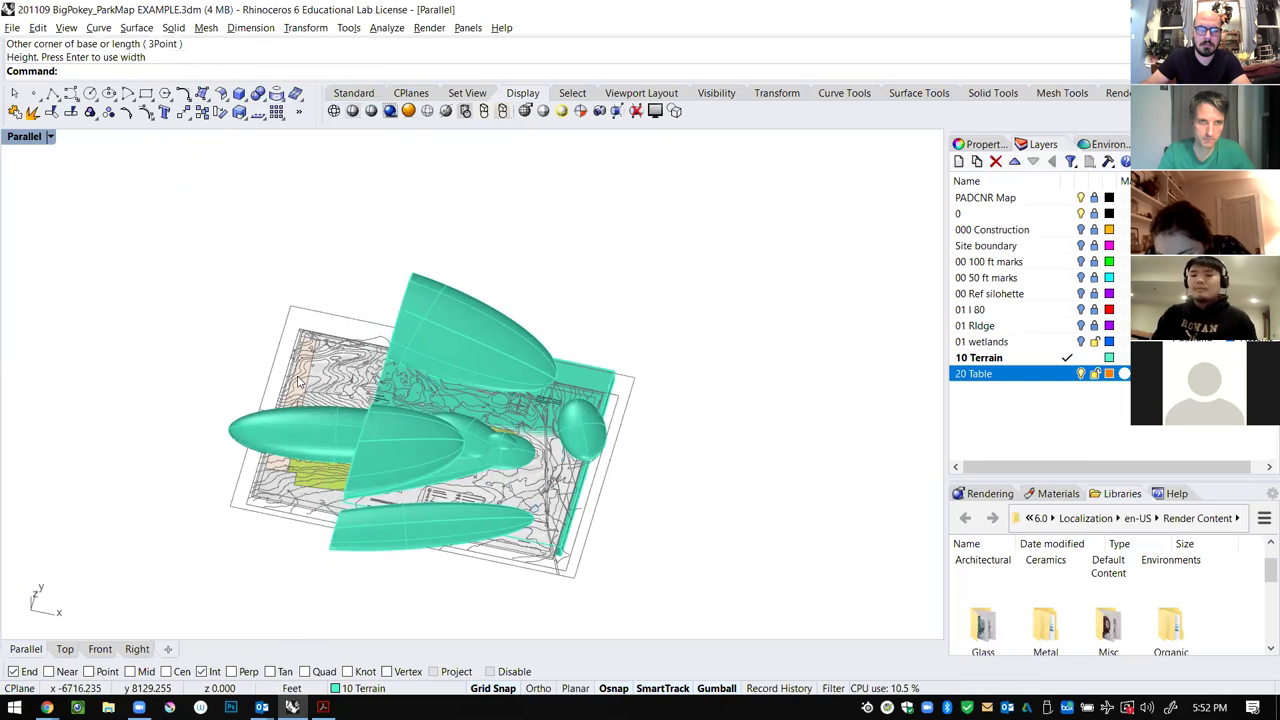
Draw another cutting box over the untrimmed western end of the remaining ellipsoid and lower it through the terrain.
{"action": "right_click_drag", "start_coordinate": [563, 429], "coordinate": [550, 290]}
{"action": "right_click", "coordinate": [236, 350]}
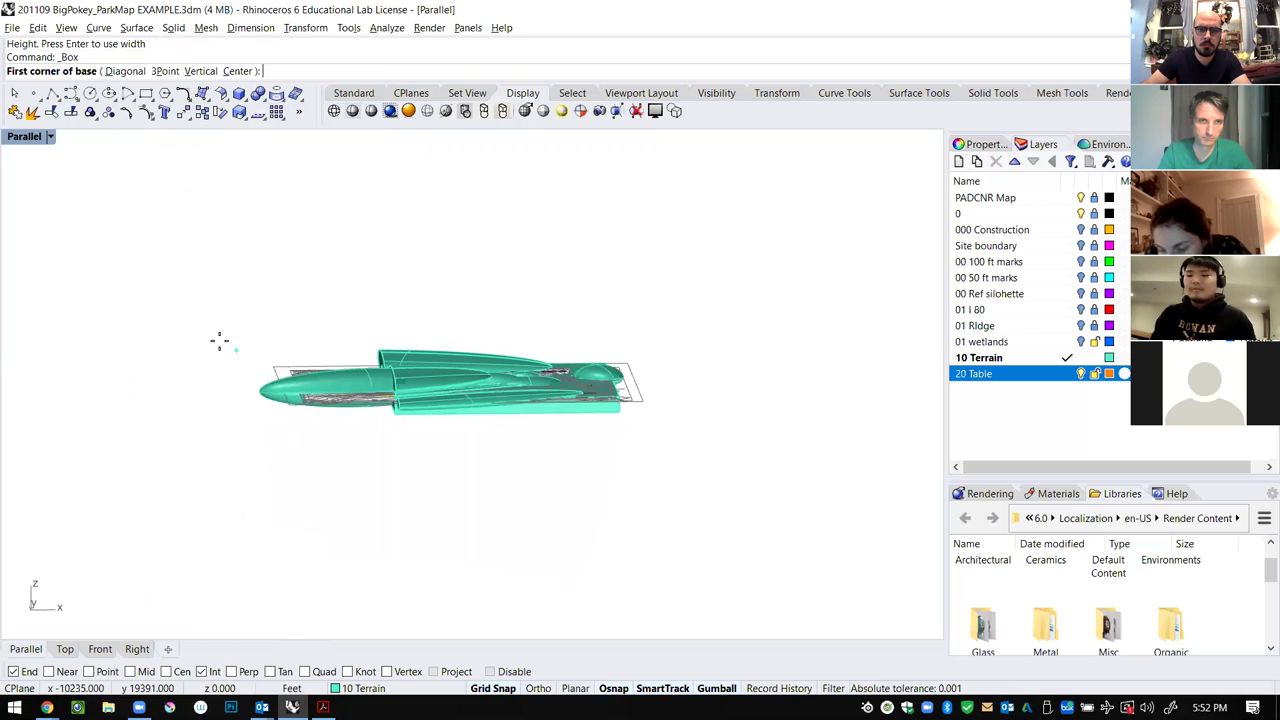
{"action": "left_click", "coordinate": [220, 343]}
{"action": "left_click", "coordinate": [444, 546]}
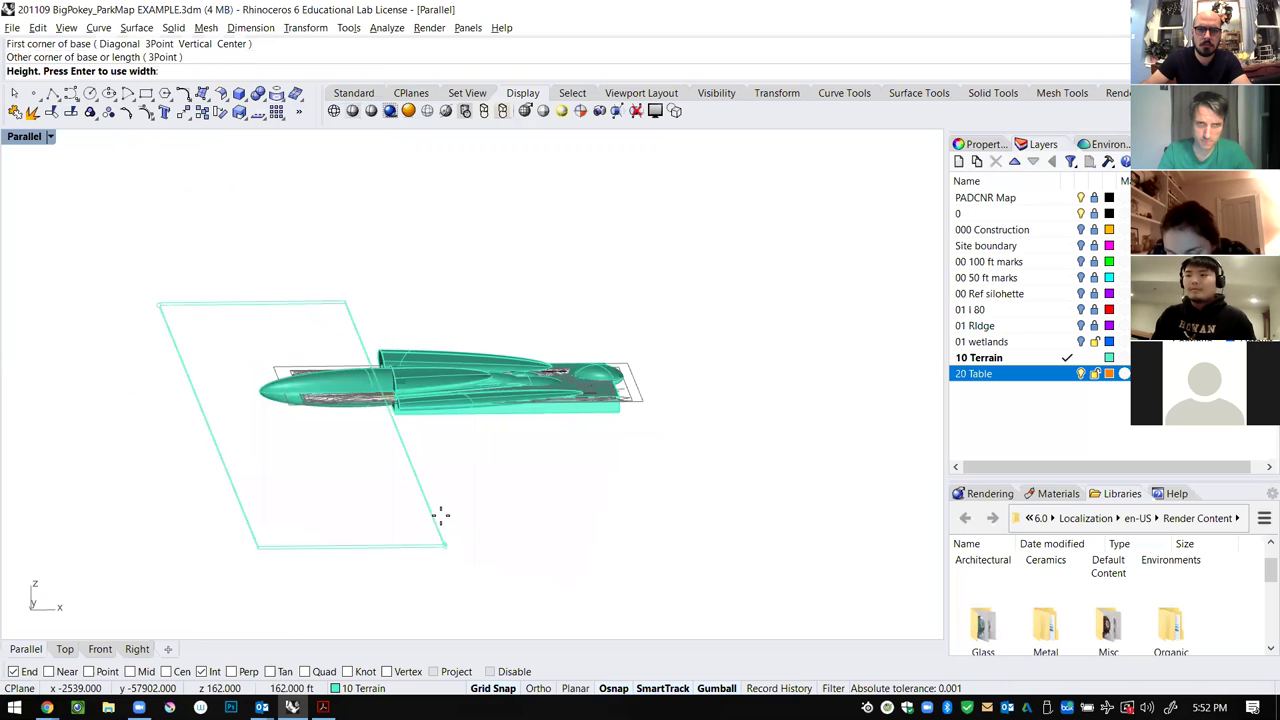
{"action": "left_click", "coordinate": [449, 471]}
{"action": "left_click", "coordinate": [288, 402]}
{"action": "left_click_drag", "start_coordinate": [300, 334], "coordinate": [301, 354]}
{"action": "left_click", "coordinate": [532, 283]}
{"action": "left_click", "coordinate": [323, 303]}
{"action": "right_click_drag", "start_coordinate": [324, 302], "coordinate": [318, 347]}
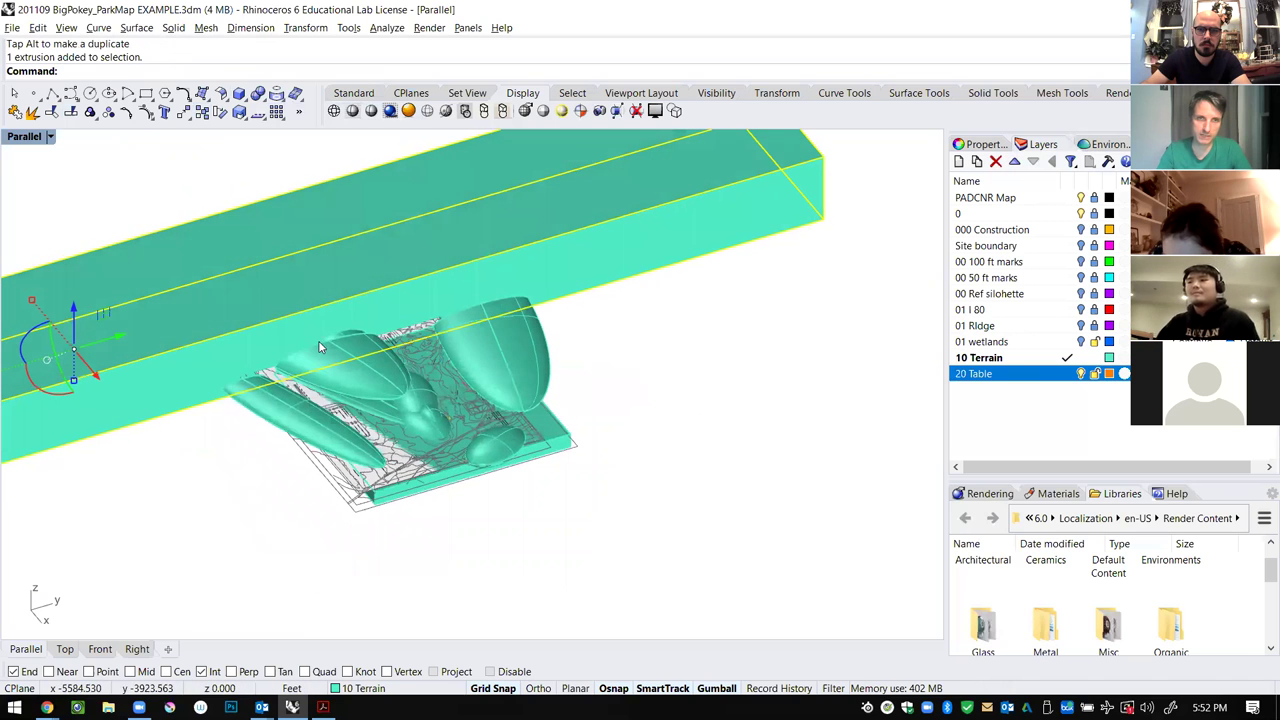
Trim the remaining central ellipsoid by subtracting the new cutting box from it with BooleanDifference.
{"action": "scroll", "coordinate": [700, 349], "scroll_direction": "up", "scroll_amount": 10}
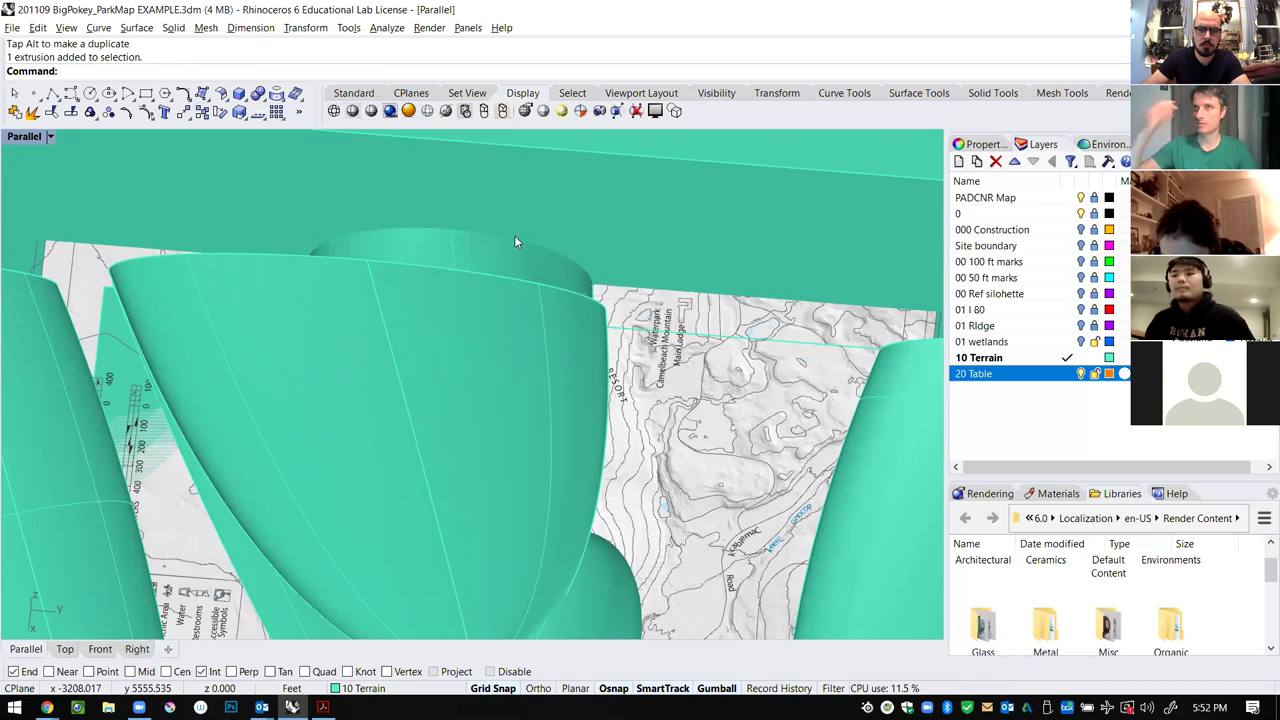
{"action": "type", "text": "BooleanDifference"}
{"action": "key", "text": "Return"}
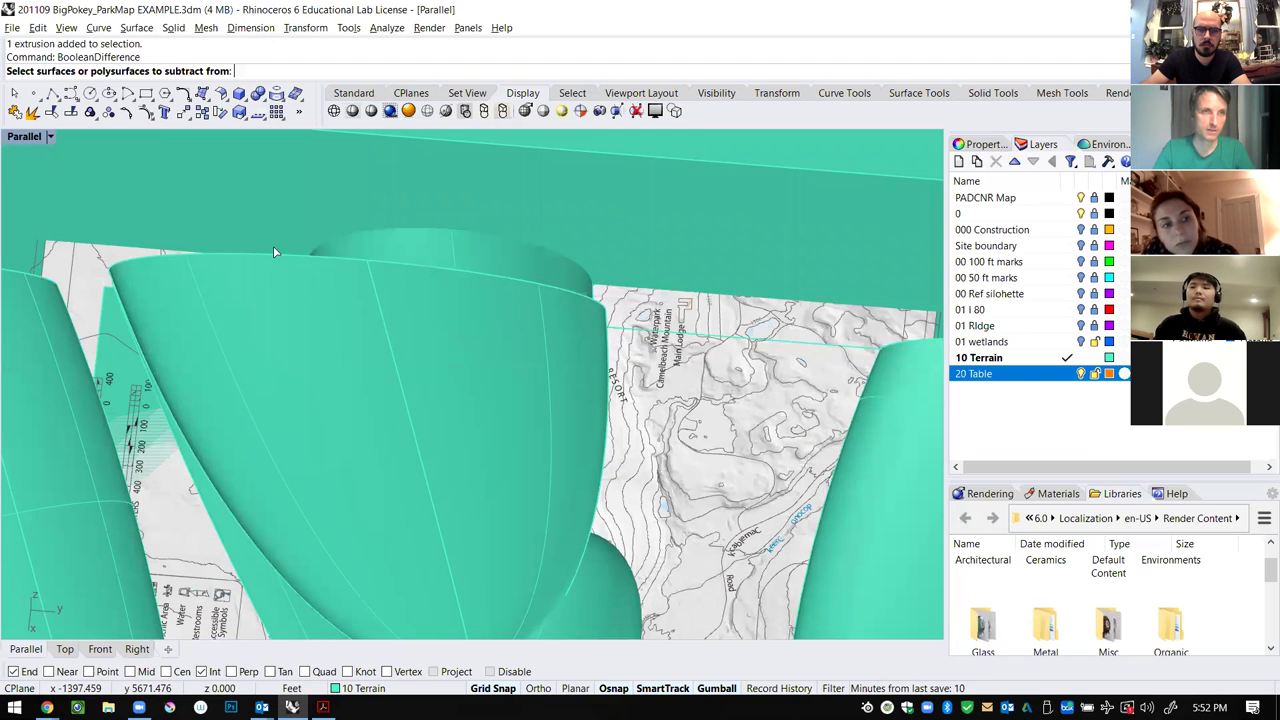
{"action": "right_click_drag", "start_coordinate": [307, 278], "coordinate": [363, 283]}
{"action": "left_click", "coordinate": [414, 260]}
{"action": "key", "text": "Return"}
{"action": "left_click", "coordinate": [600, 203]}
{"action": "scroll", "coordinate": [686, 322], "scroll_direction": "down", "scroll_amount": 5}
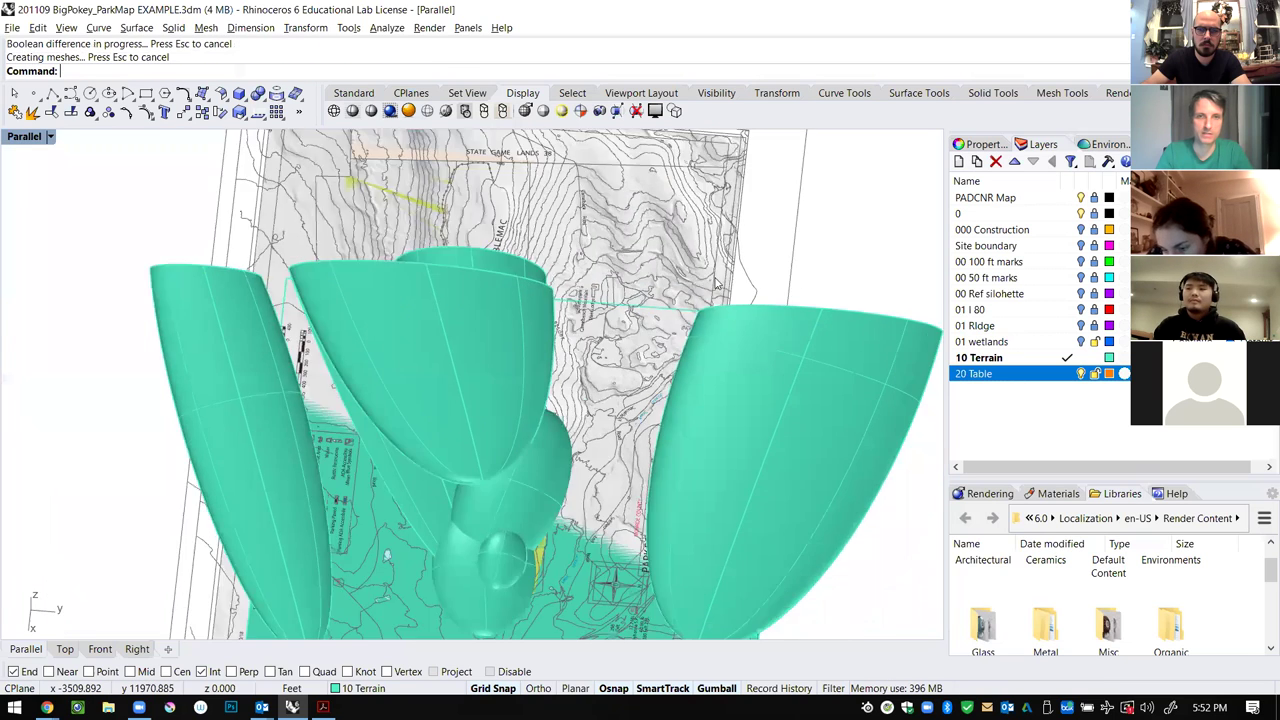
Hide the PADCNR Map layer and make 20 Table the current layer.
{"action": "right_click_drag", "start_coordinate": [752, 362], "coordinate": [698, 343]}
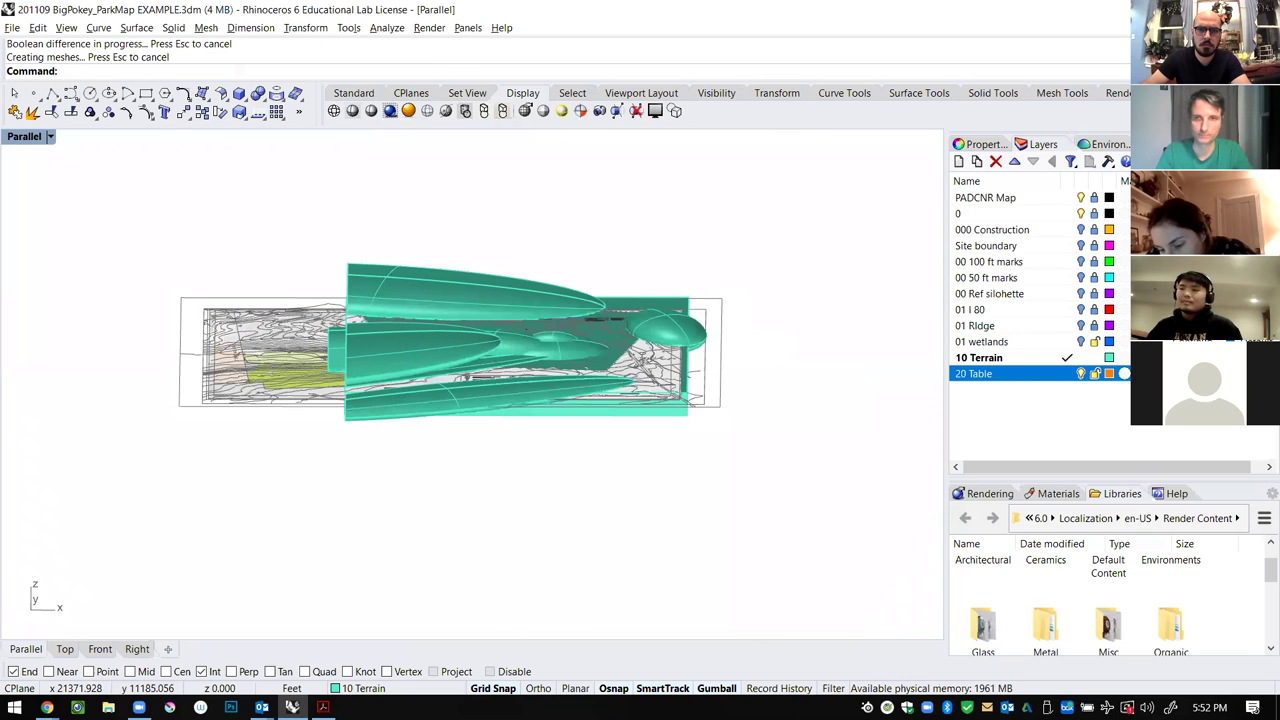
{"action": "left_click", "coordinate": [1081, 199]}
{"action": "right_click_drag", "start_coordinate": [712, 228], "coordinate": [710, 318]}
{"action": "left_click", "coordinate": [1012, 378]}
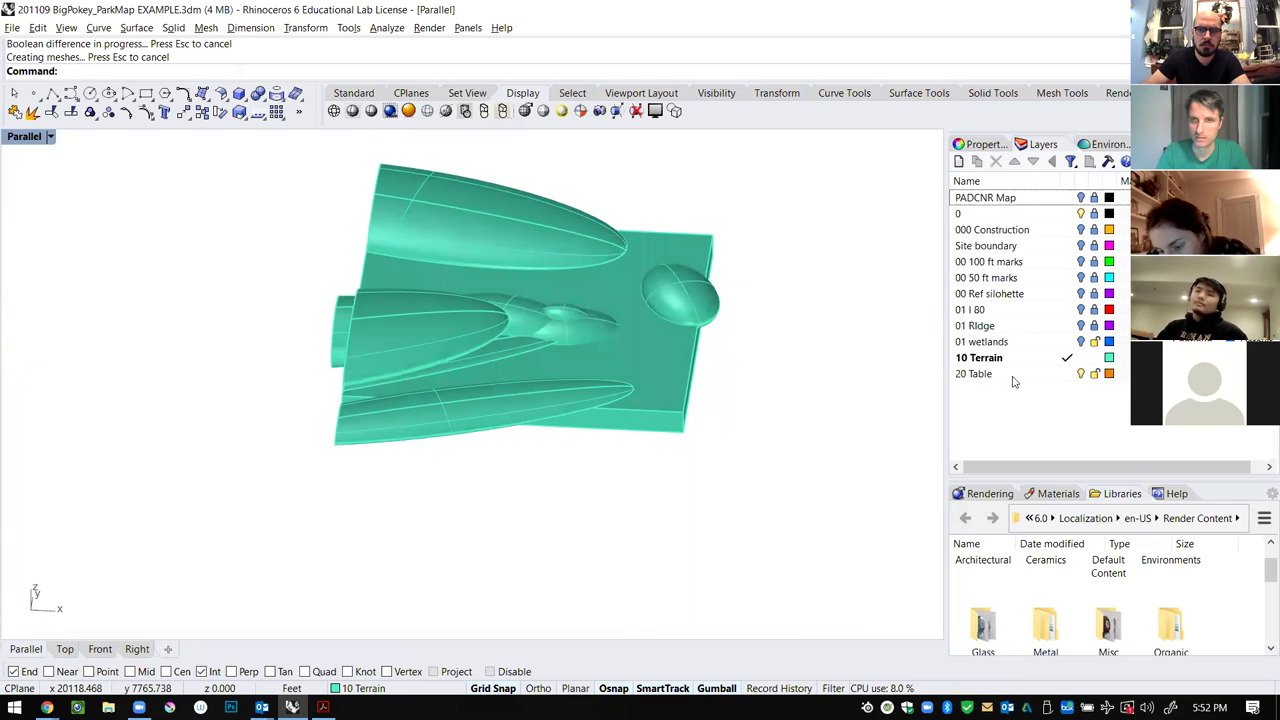
{"action": "double_click", "coordinate": [1012, 378]}
Move the rectangular slab under the terrain to the 20 Table layer with ChangeLayer.
{"action": "scroll", "coordinate": [665, 374], "scroll_direction": "up", "scroll_amount": 4}
{"action": "left_click", "coordinate": [580, 387]}
{"action": "type", "text": "ChangeLayer"}
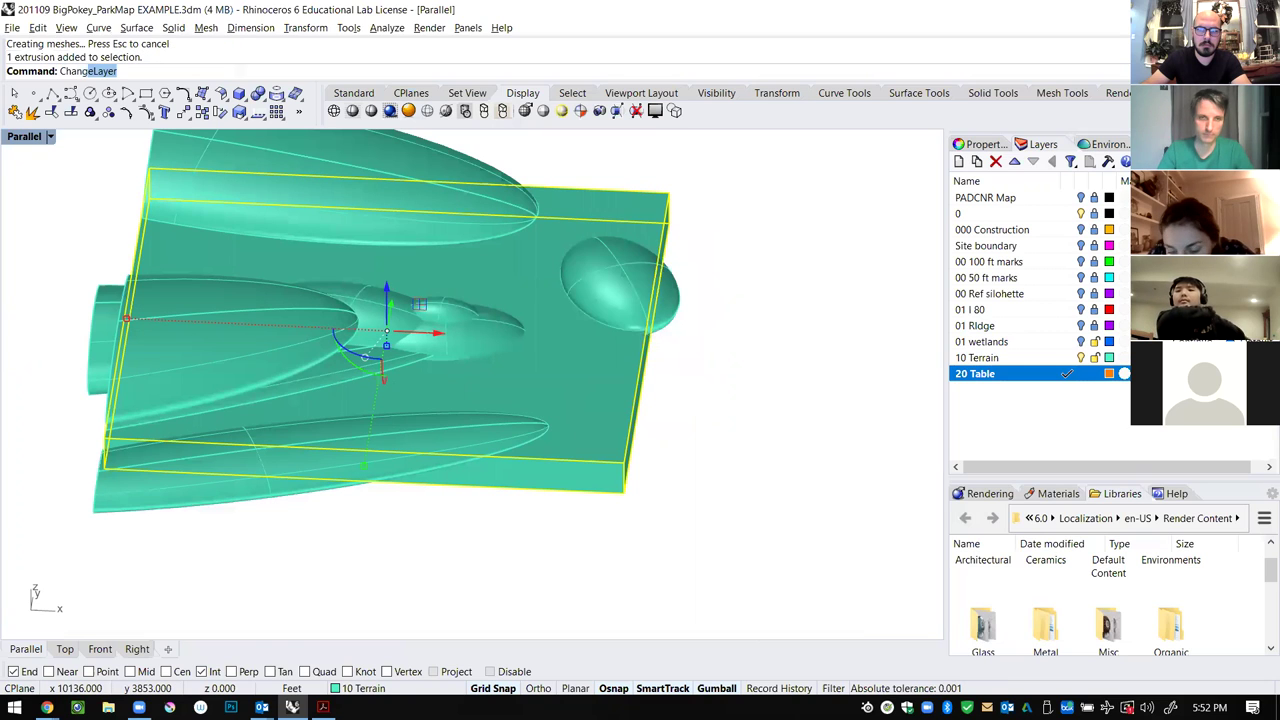
{"action": "key", "text": "Return"}
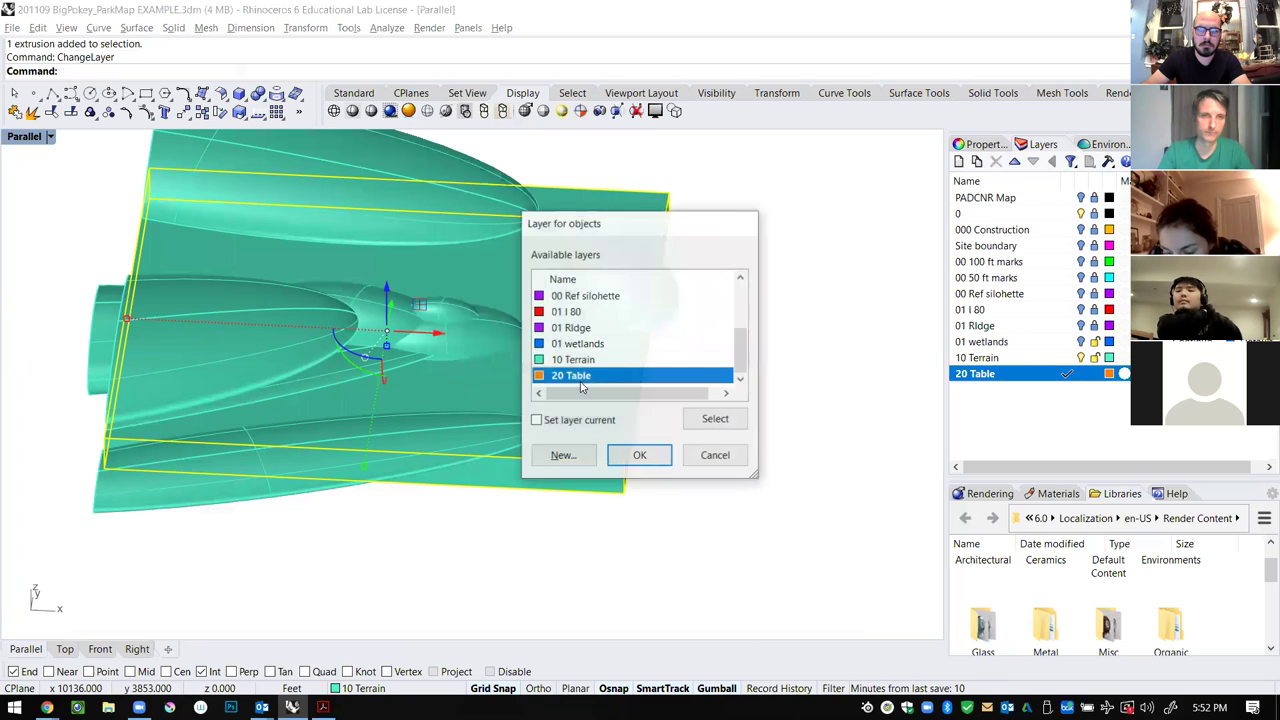
{"action": "left_click", "coordinate": [641, 455]}
{"action": "left_click", "coordinate": [829, 409]}
Create a layer named 30 Drape and set its colour to magenta (RGB 255, 0, 201).
{"action": "right_click", "coordinate": [1005, 410]}
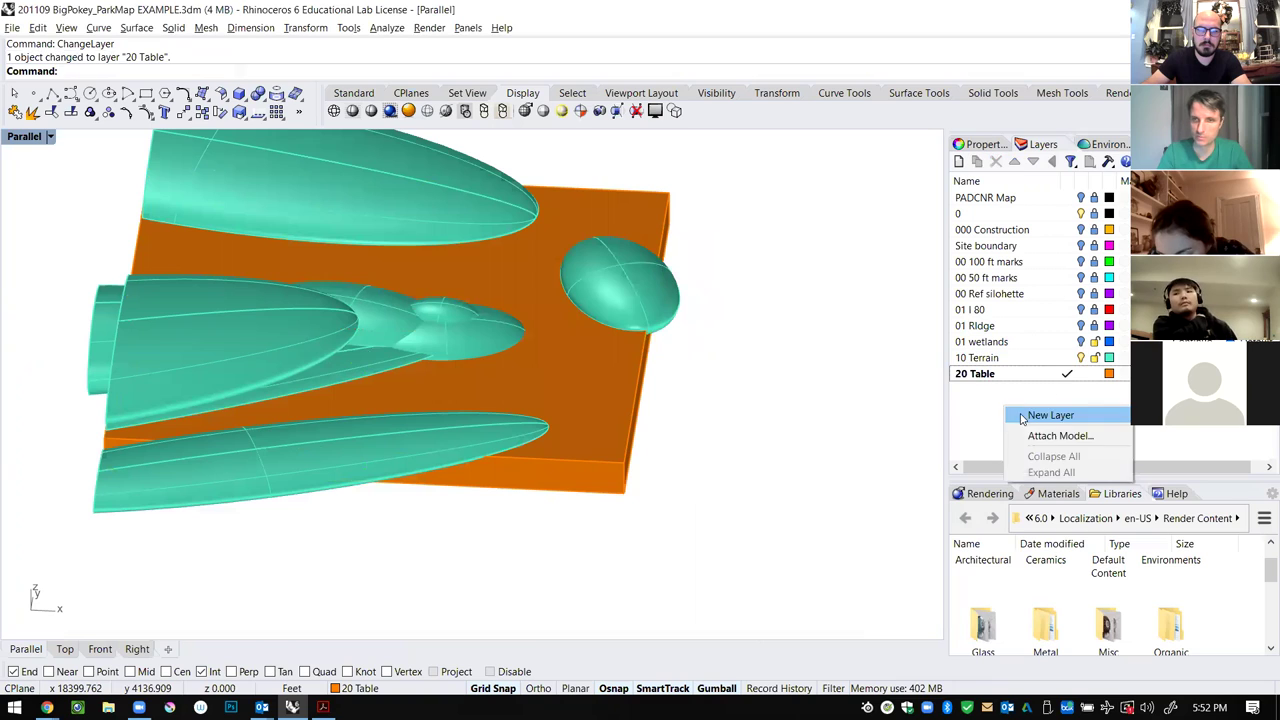
{"action": "left_click", "coordinate": [1023, 416]}
{"action": "type", "text": "30 D"}
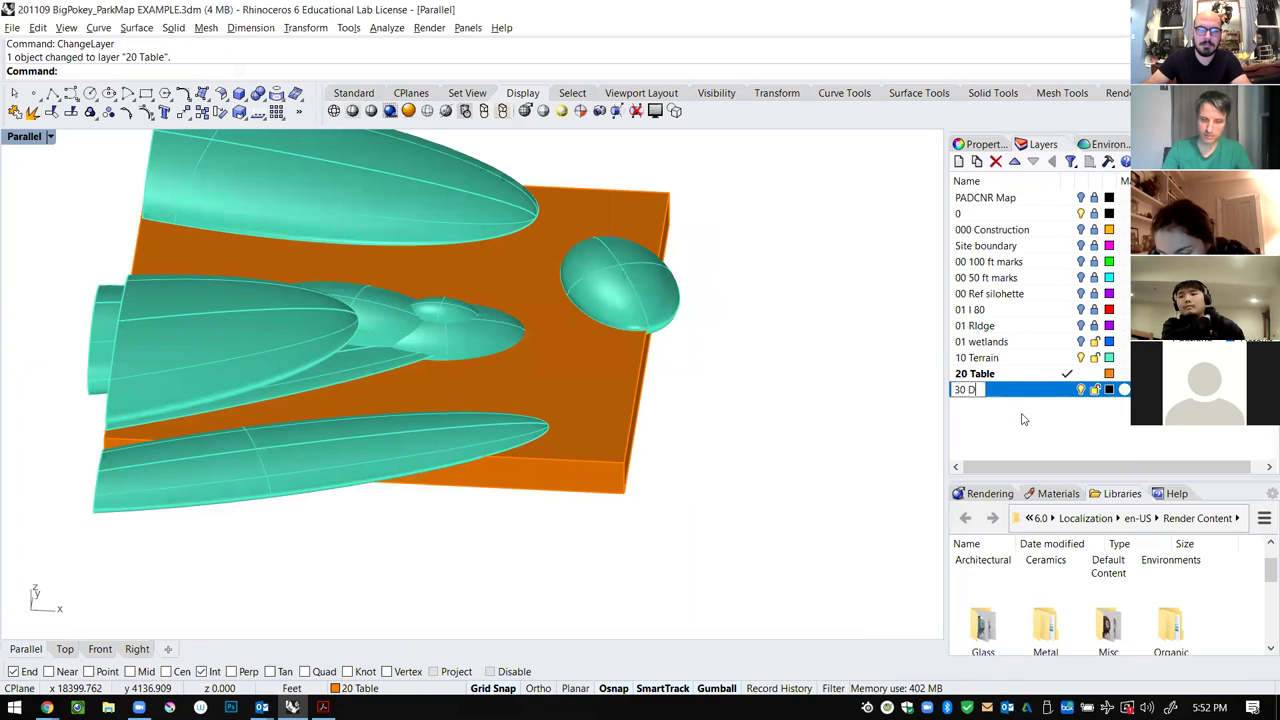
{"action": "type", "text": "rape"}
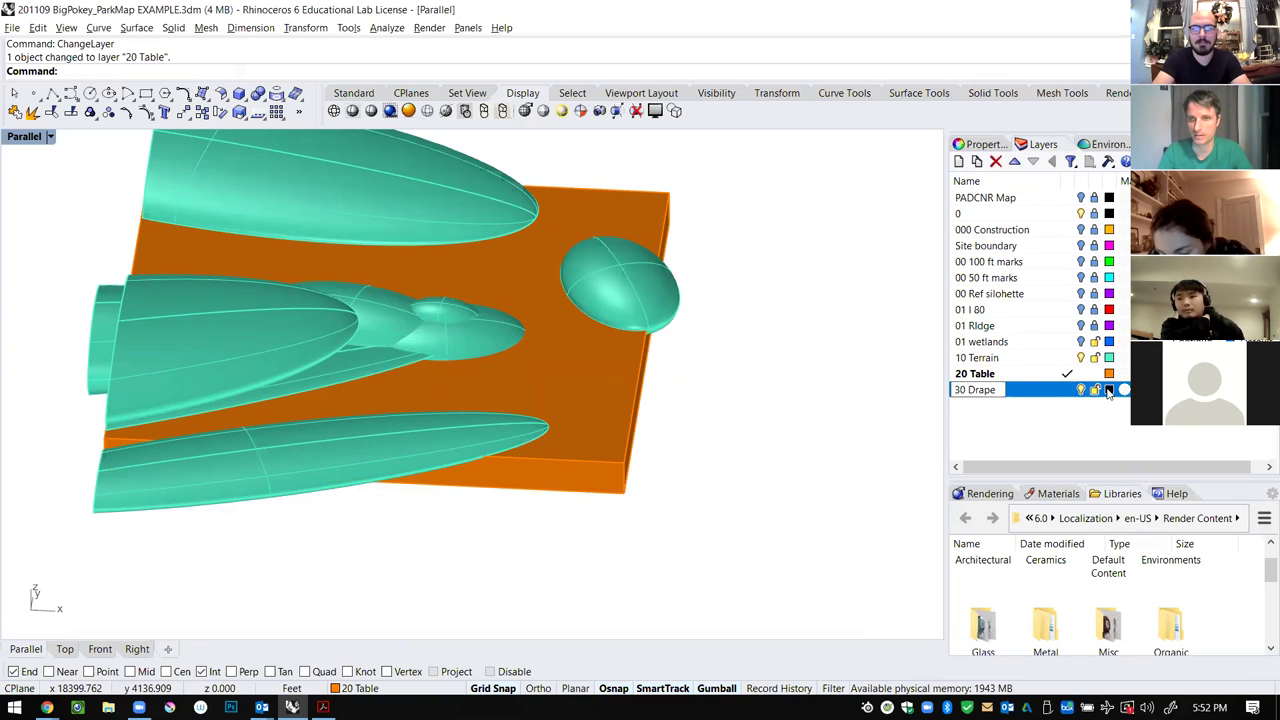
{"action": "left_click", "coordinate": [1108, 390]}
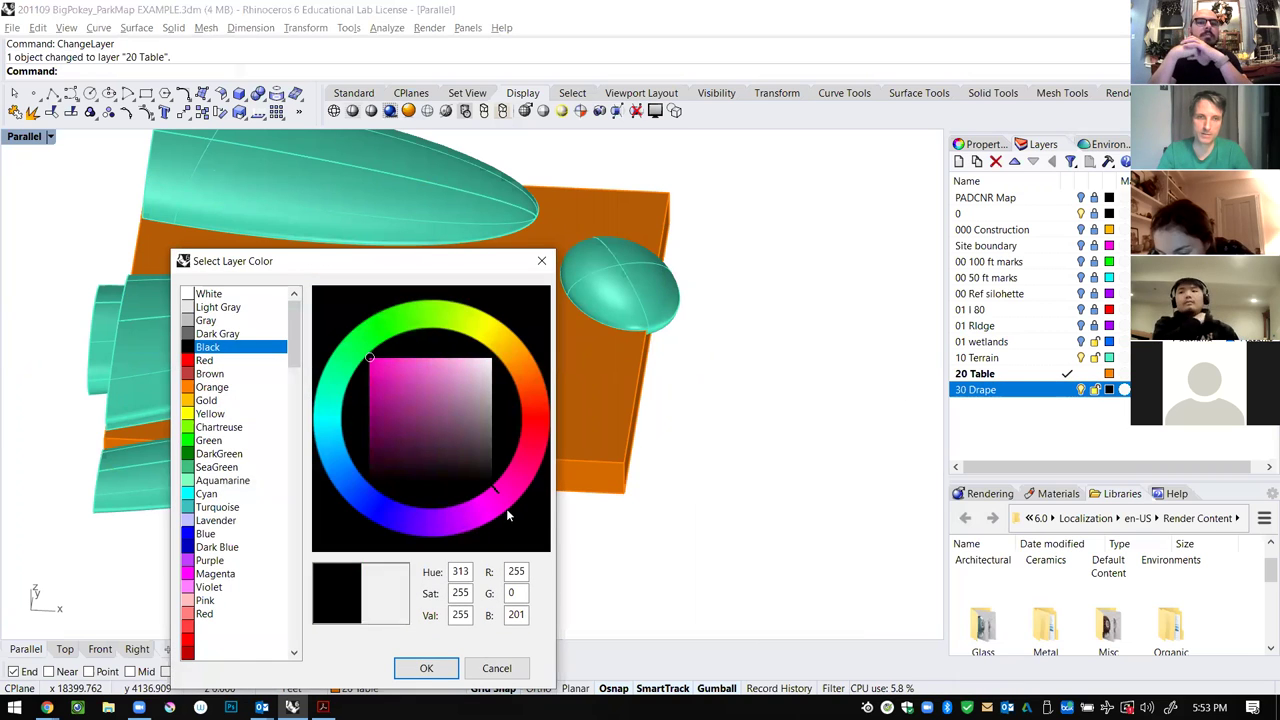
{"action": "left_click", "coordinate": [426, 668]}
Restore the four-viewport layout and zoom the Parallel, Front and Top views to the model's extents.
{"action": "scroll", "coordinate": [736, 371], "scroll_direction": "down", "scroll_amount": 2}
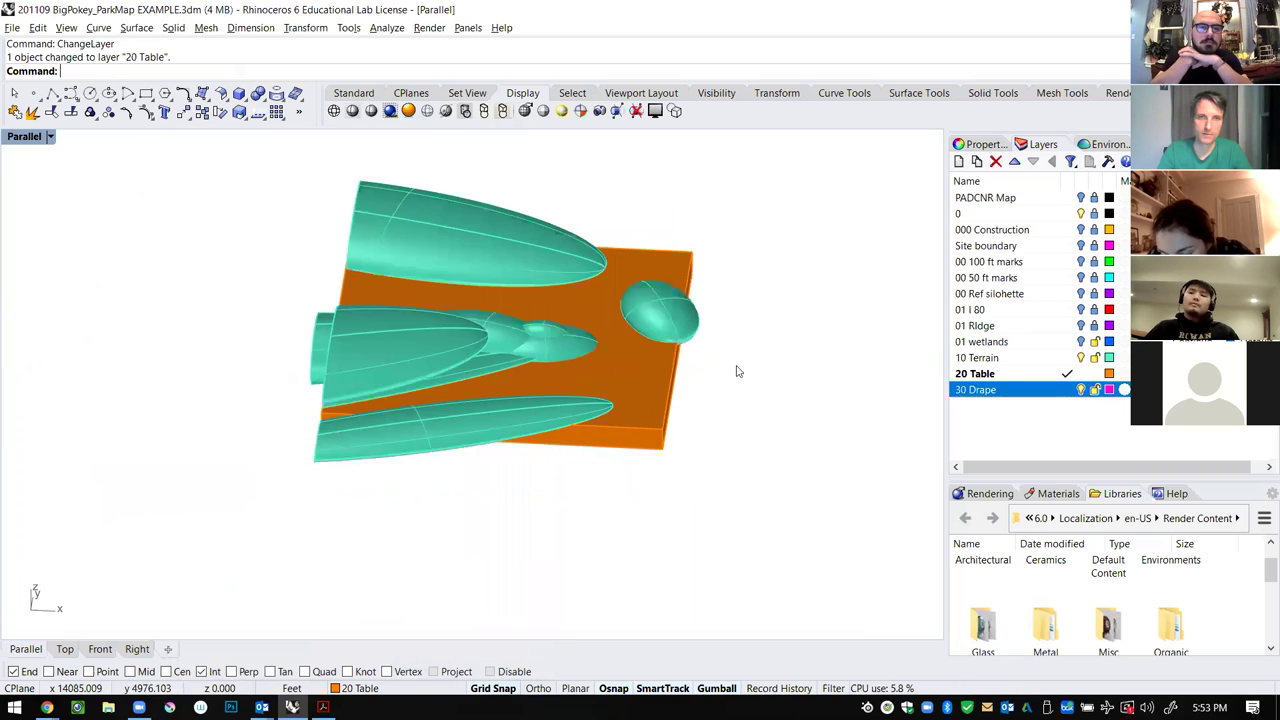
{"action": "scroll", "coordinate": [569, 203], "scroll_direction": "up", "scroll_amount": 4}
{"action": "double_click", "coordinate": [24, 137]}
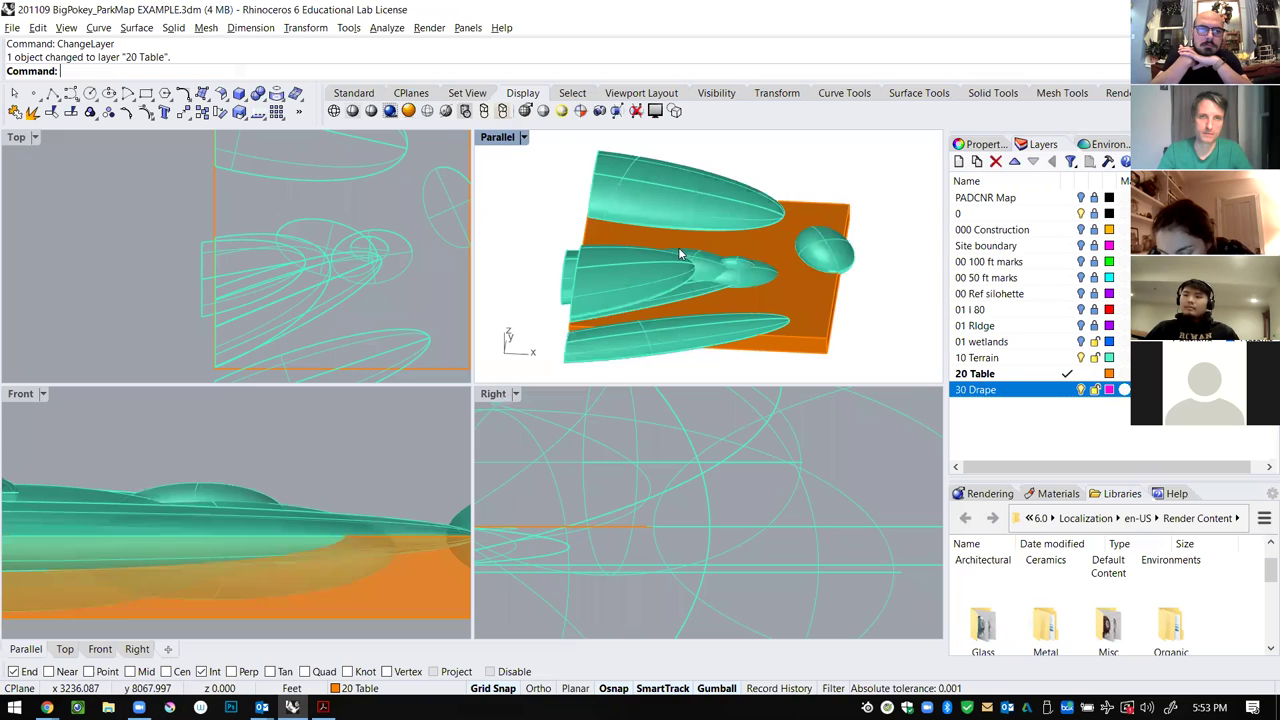
{"action": "type", "text": "z"}
{"action": "key", "text": "Return"}
{"action": "type", "text": "e"}
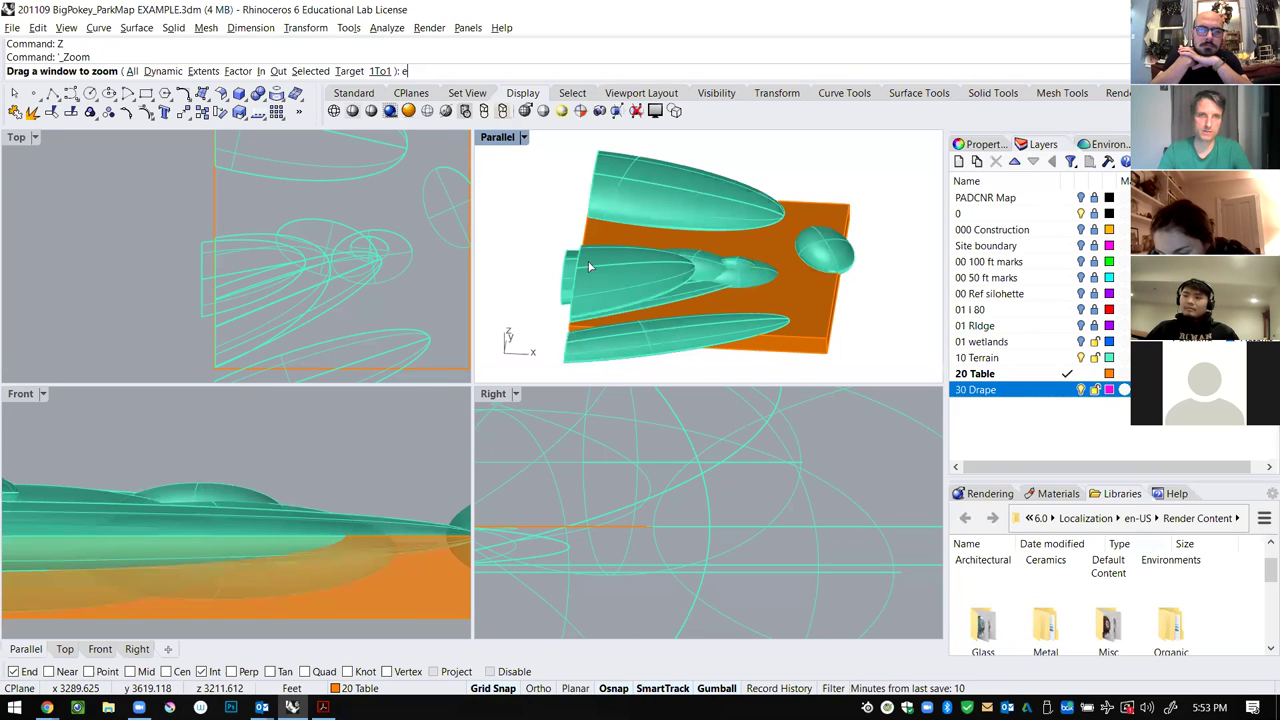
{"action": "left_click", "coordinate": [386, 269]}
{"action": "type", "text": "z"}
{"action": "key", "text": "Return"}
{"action": "type", "text": "e"}
{"action": "key", "text": "Return"}
{"action": "left_click", "coordinate": [373, 477]}
{"action": "type", "text": "z"}
{"action": "key", "text": "Return"}
{"action": "type", "text": "e"}
{"action": "key", "text": "Return"}
{"action": "left_click", "coordinate": [317, 272]}
{"action": "type", "text": "z"}
{"action": "key", "text": "Return"}
{"action": "type", "text": "e"}
{"action": "key", "text": "Return"}
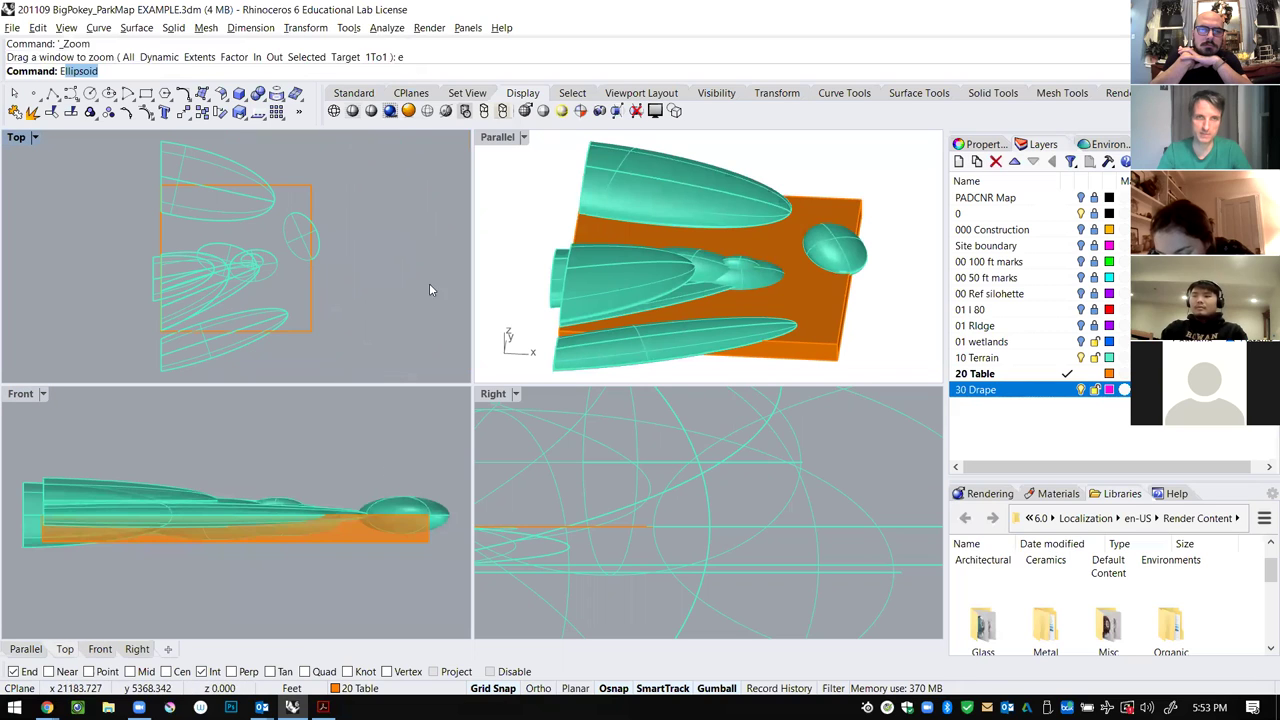
Zoom the Right view to the model's extents.
{"action": "left_click", "coordinate": [774, 480]}
{"action": "type", "text": "z"}
{"action": "key", "text": "Return"}
{"action": "type", "text": "e"}
{"action": "key", "text": "Return"}
{"action": "left_click", "coordinate": [597, 443]}
{"action": "type", "text": "z"}
{"action": "key", "text": "Return"}
{"action": "key", "text": "Return"}
{"action": "type", "text": "e"}
{"action": "key", "text": "Return"}
{"action": "key", "text": "Escape"}
Set the display mode of the Right, Top and Front views to Ghosted.
{"action": "left_click", "coordinate": [517, 394]}
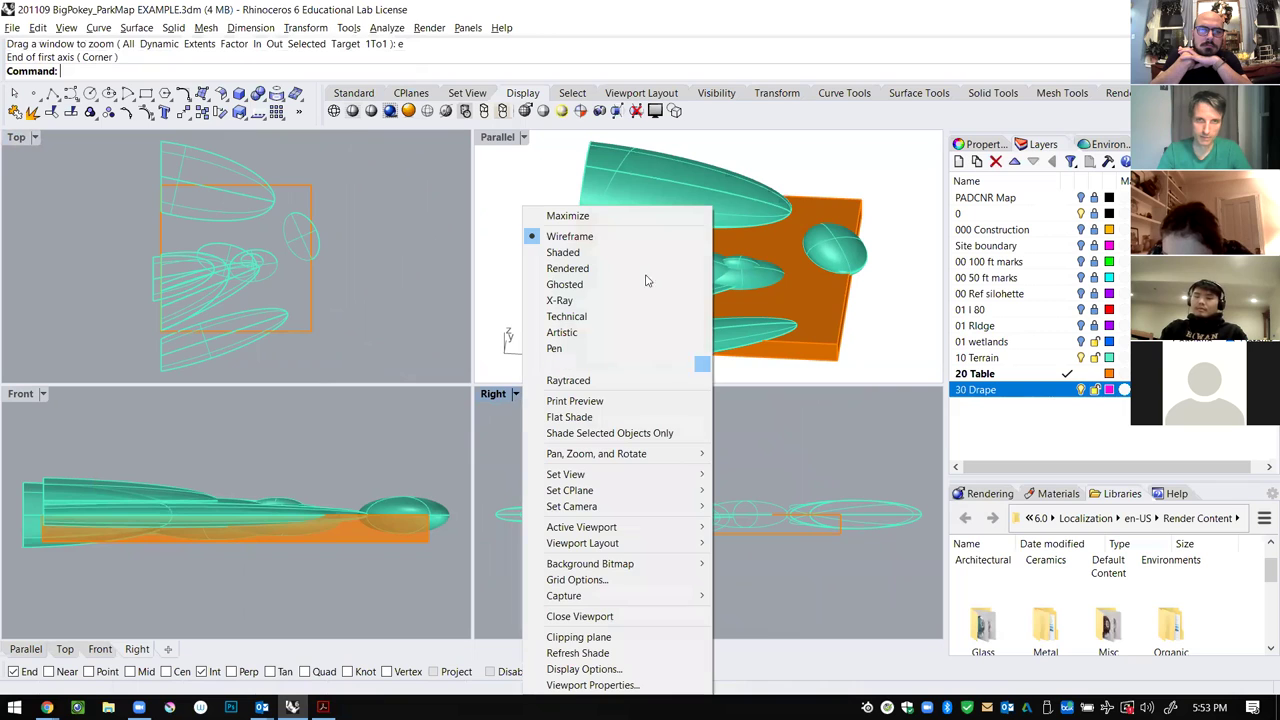
{"action": "left_click", "coordinate": [600, 283]}
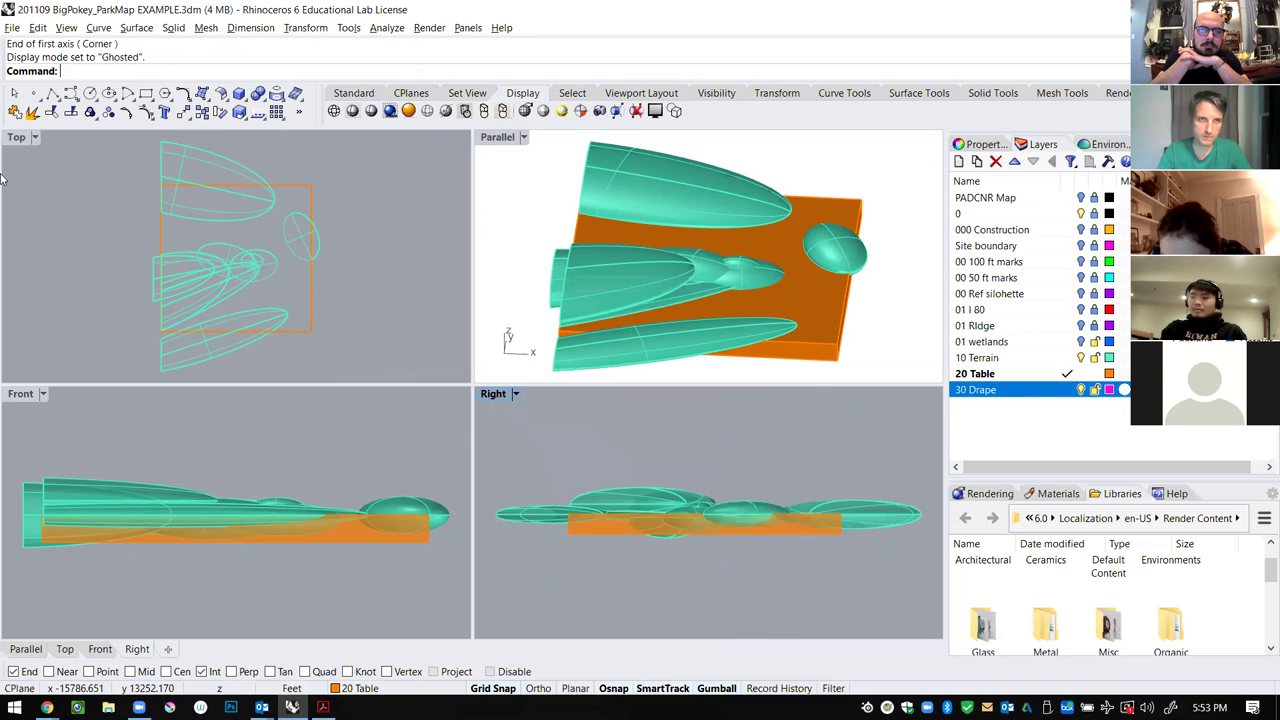
{"action": "left_click", "coordinate": [35, 137]}
{"action": "left_click", "coordinate": [60, 222]}
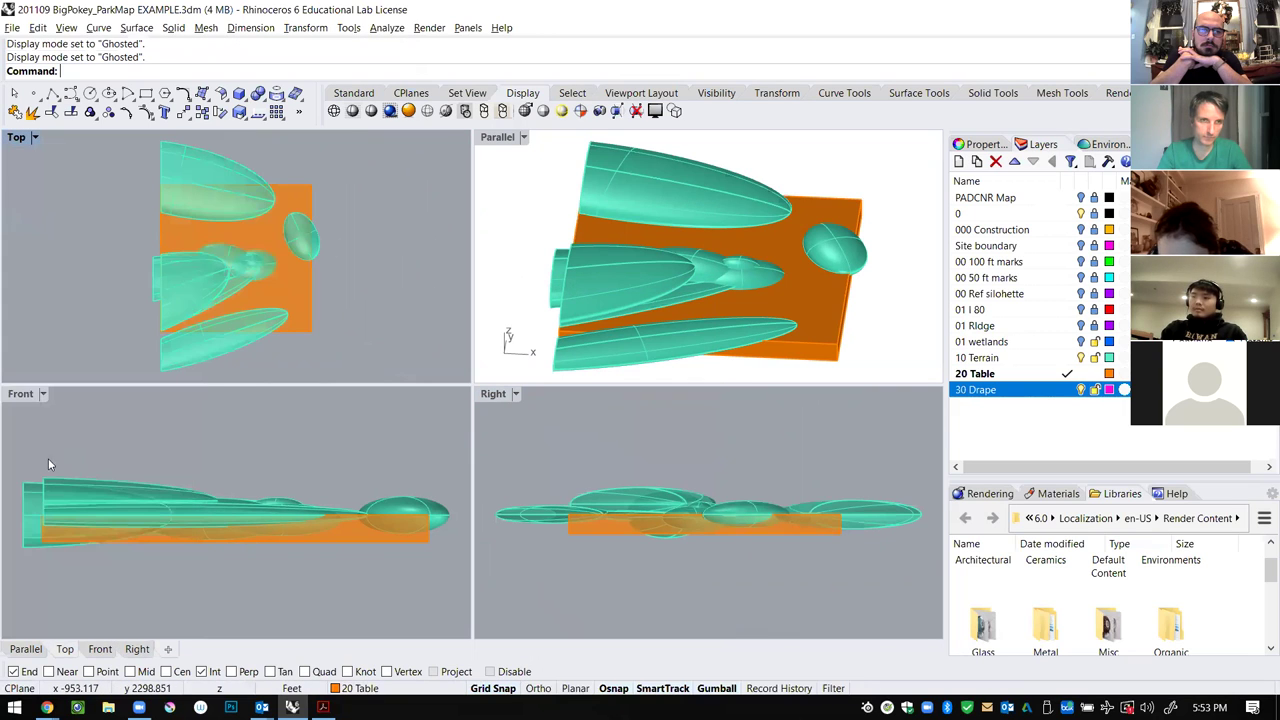
{"action": "left_click", "coordinate": [43, 394]}
{"action": "left_click", "coordinate": [100, 275]}
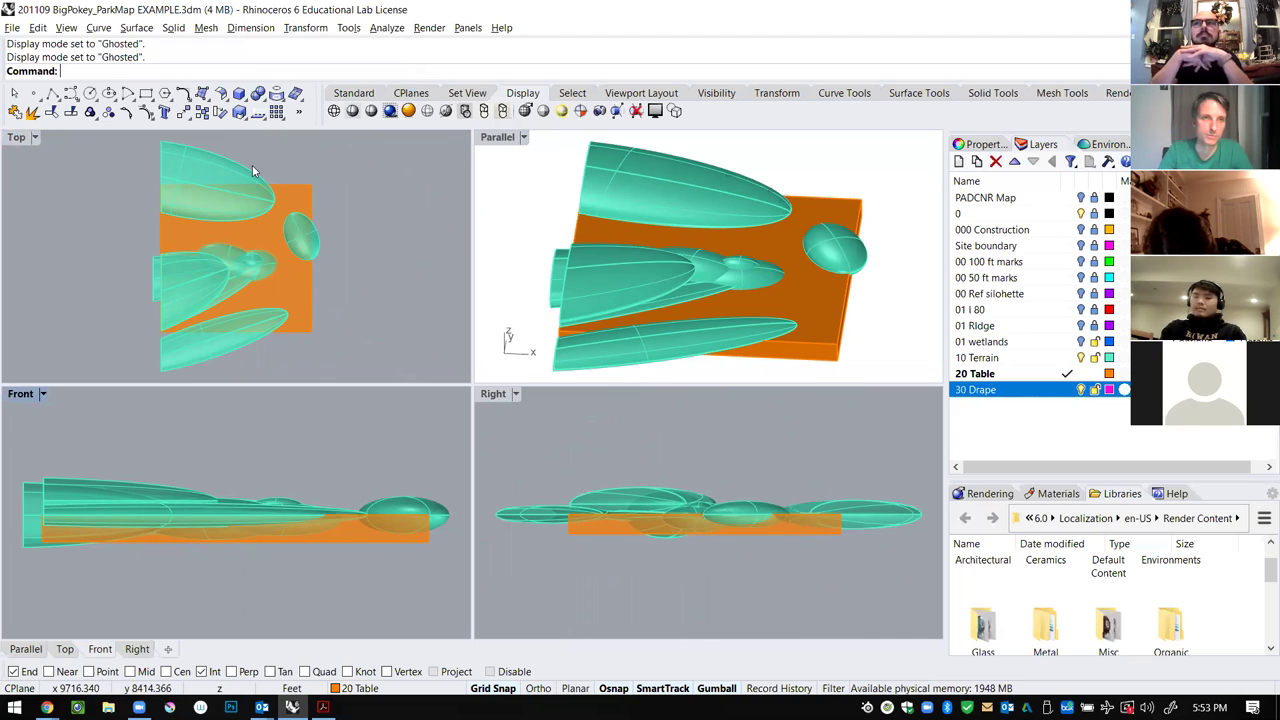
Drape a surface over the ellipsoids and slab in the Top view, using a window just inside the slab's edges.
{"action": "scroll", "coordinate": [290, 218], "scroll_direction": "down", "scroll_amount": 1}
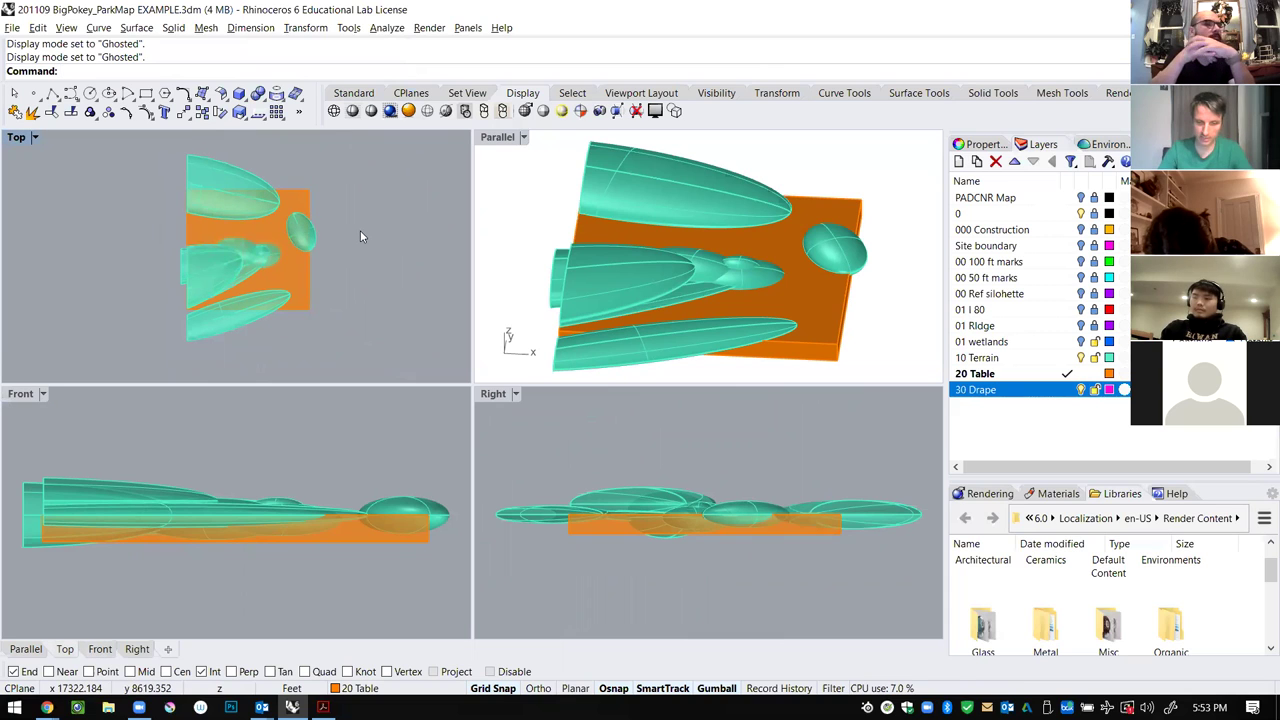
{"action": "type", "text": "d"}
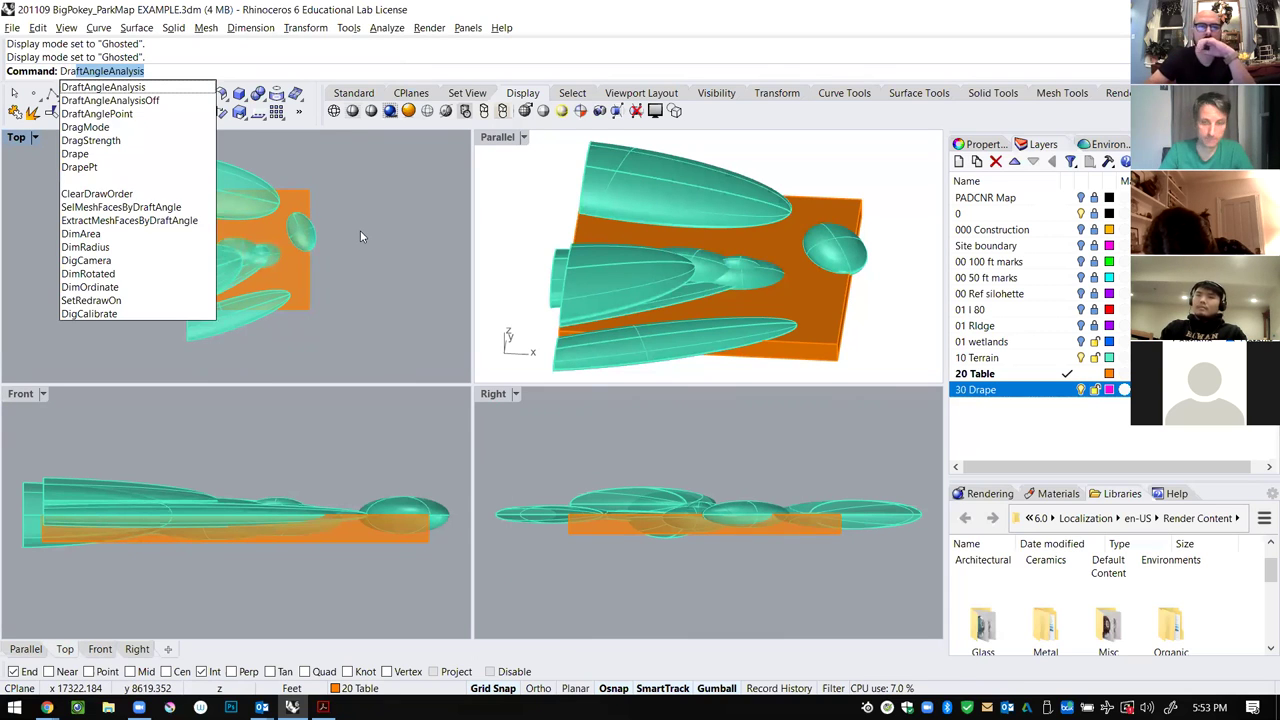
{"action": "type", "text": "rape"}
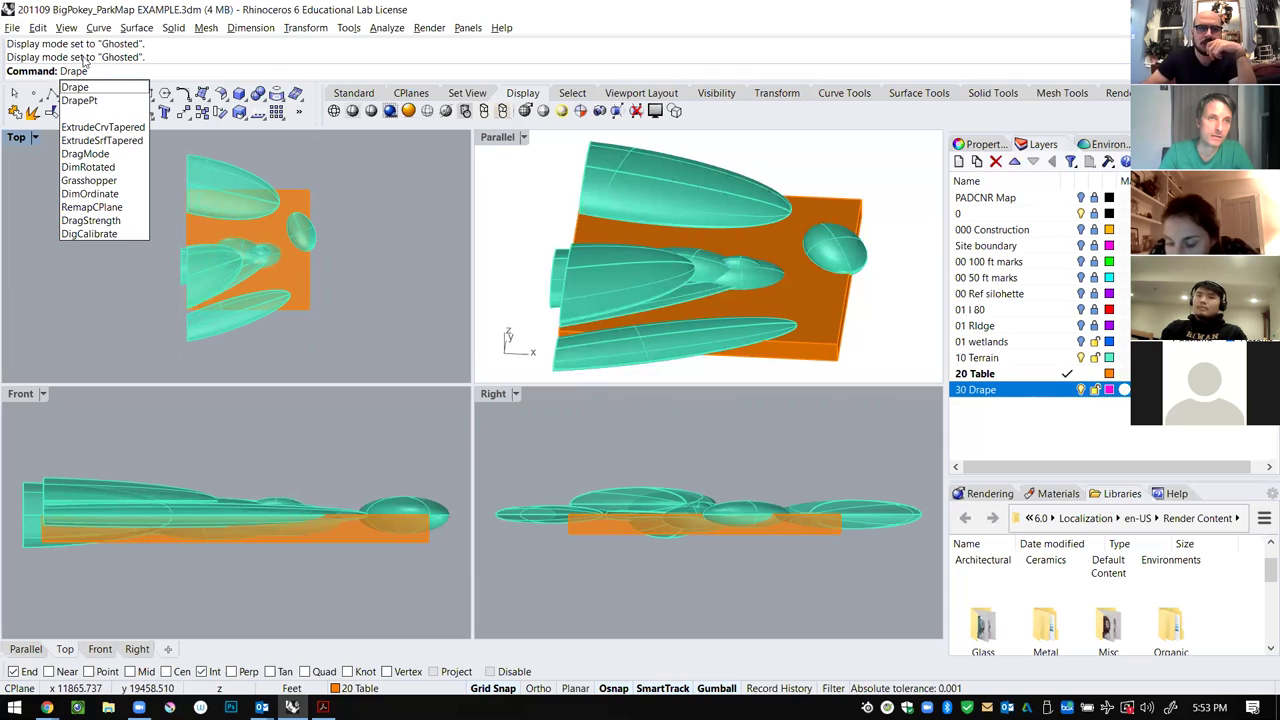
{"action": "left_click", "coordinate": [90, 88]}
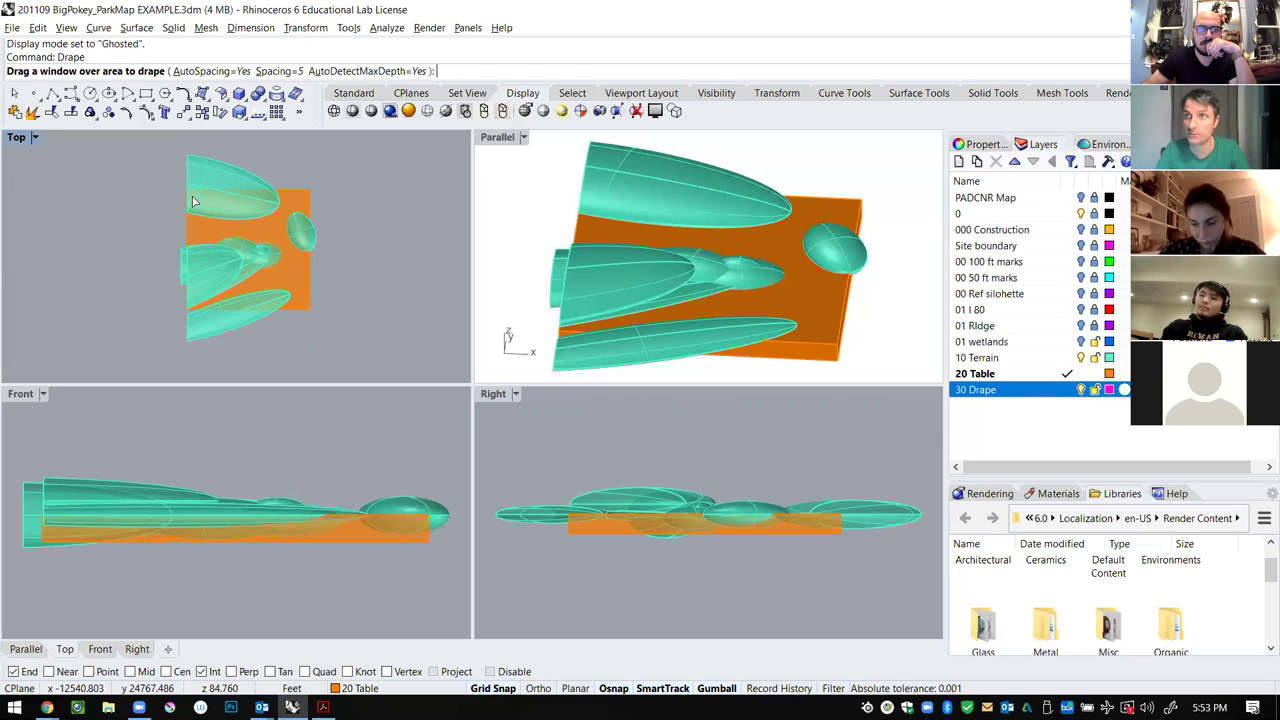
{"action": "left_click_drag", "start_coordinate": [193, 197], "coordinate": [305, 308]}
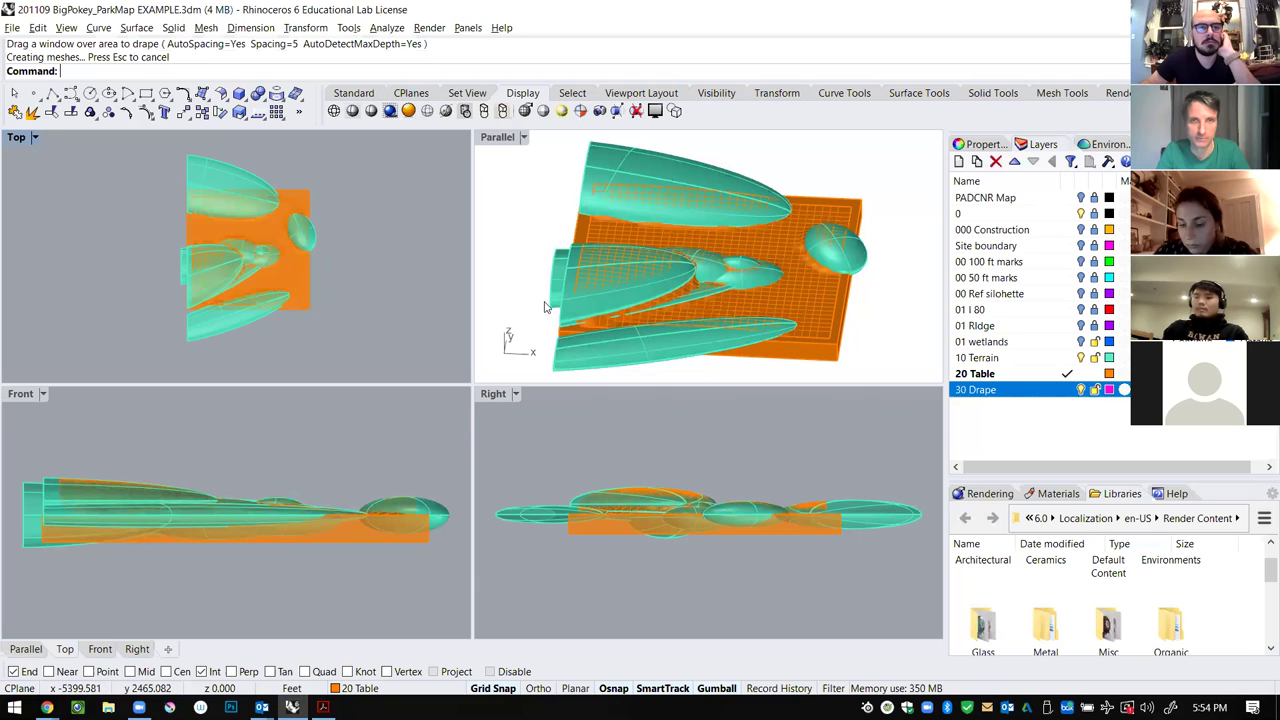
Lift the draped surface above the terrain in the maximized Parallel view and examine its shape from several sides.
{"action": "right_click_drag", "start_coordinate": [768, 293], "coordinate": [737, 255]}
{"action": "scroll", "coordinate": [766, 274], "scroll_direction": "up", "scroll_amount": 4}
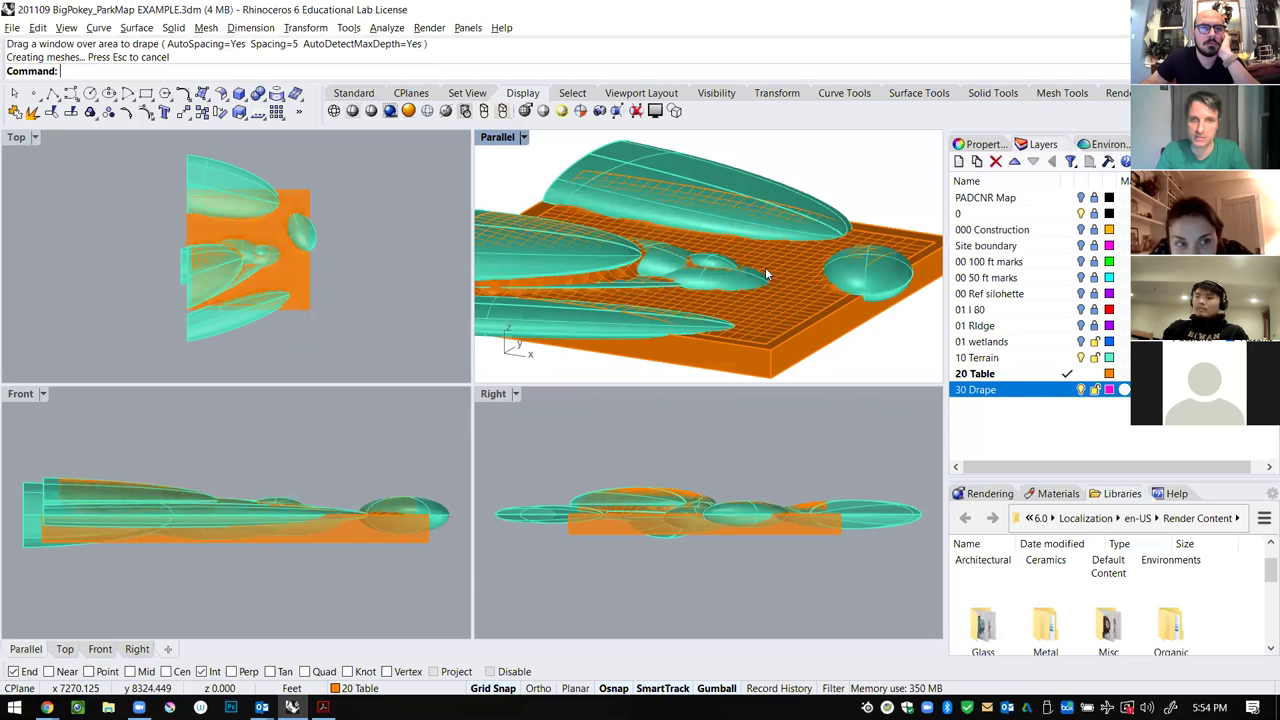
{"action": "double_click", "coordinate": [497, 137]}
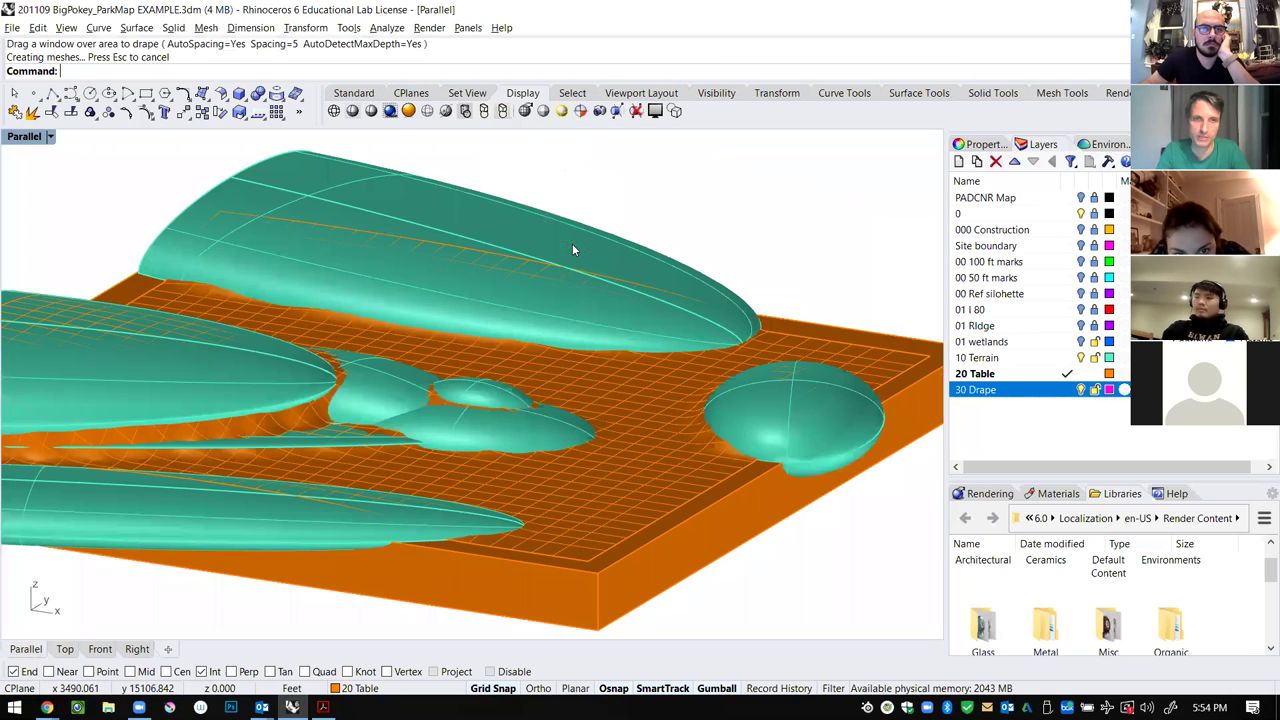
{"action": "scroll", "coordinate": [597, 352], "scroll_direction": "down", "scroll_amount": 3}
{"action": "left_click", "coordinate": [608, 349]}
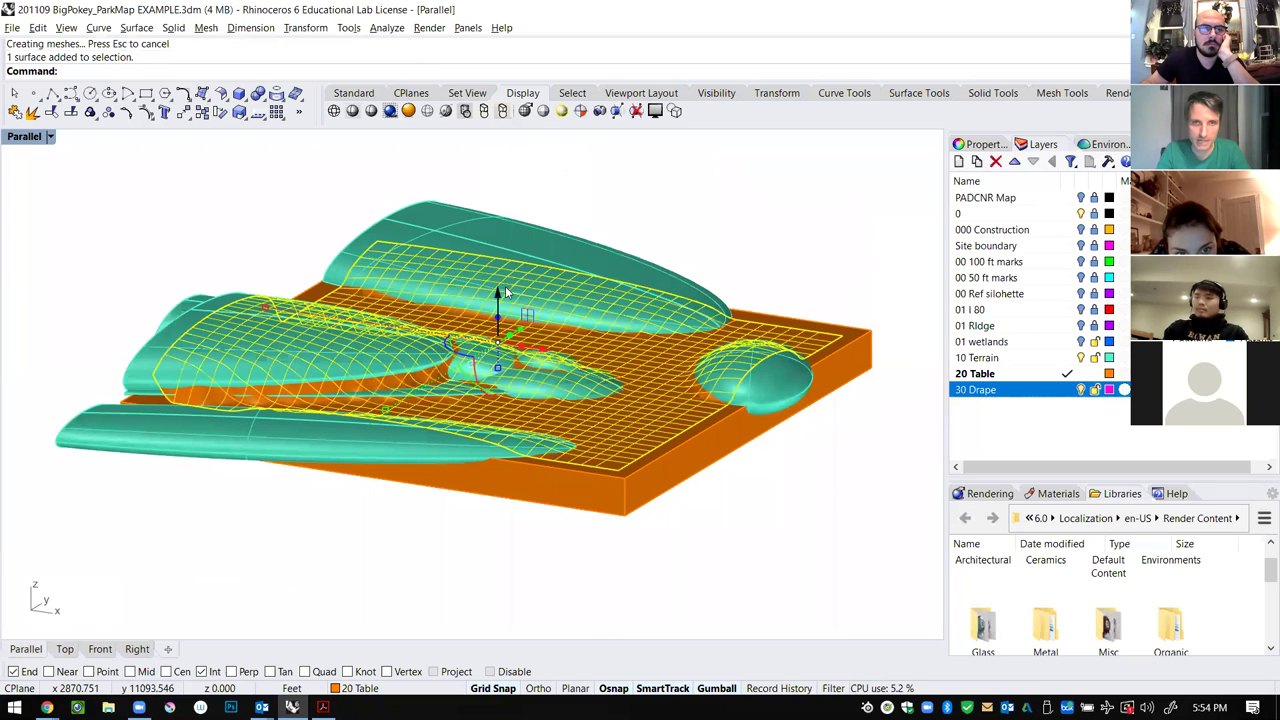
{"action": "left_click_drag", "start_coordinate": [499, 293], "coordinate": [509, 208]}
{"action": "left_click", "coordinate": [791, 220]}
{"action": "right_click_drag", "start_coordinate": [886, 211], "coordinate": [638, 218]}
{"action": "right_click_drag", "start_coordinate": [605, 299], "coordinate": [458, 313]}
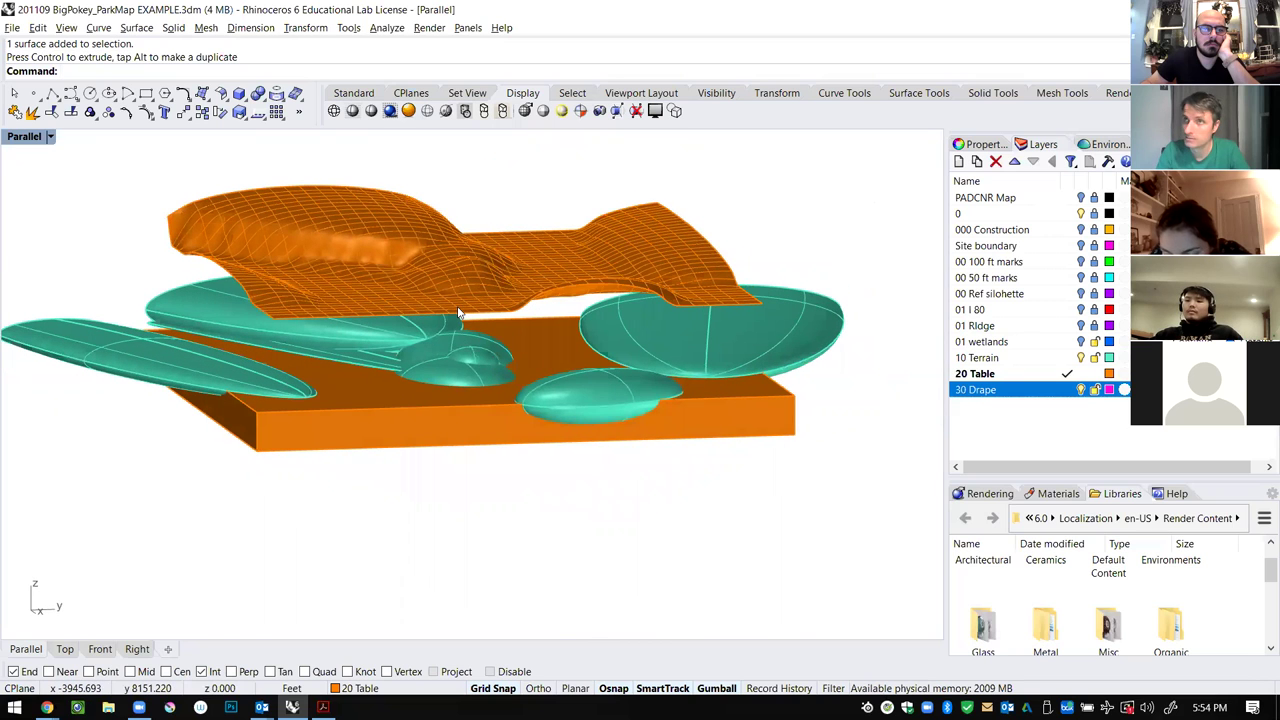
{"action": "right_click_drag", "start_coordinate": [560, 259], "coordinate": [492, 265]}
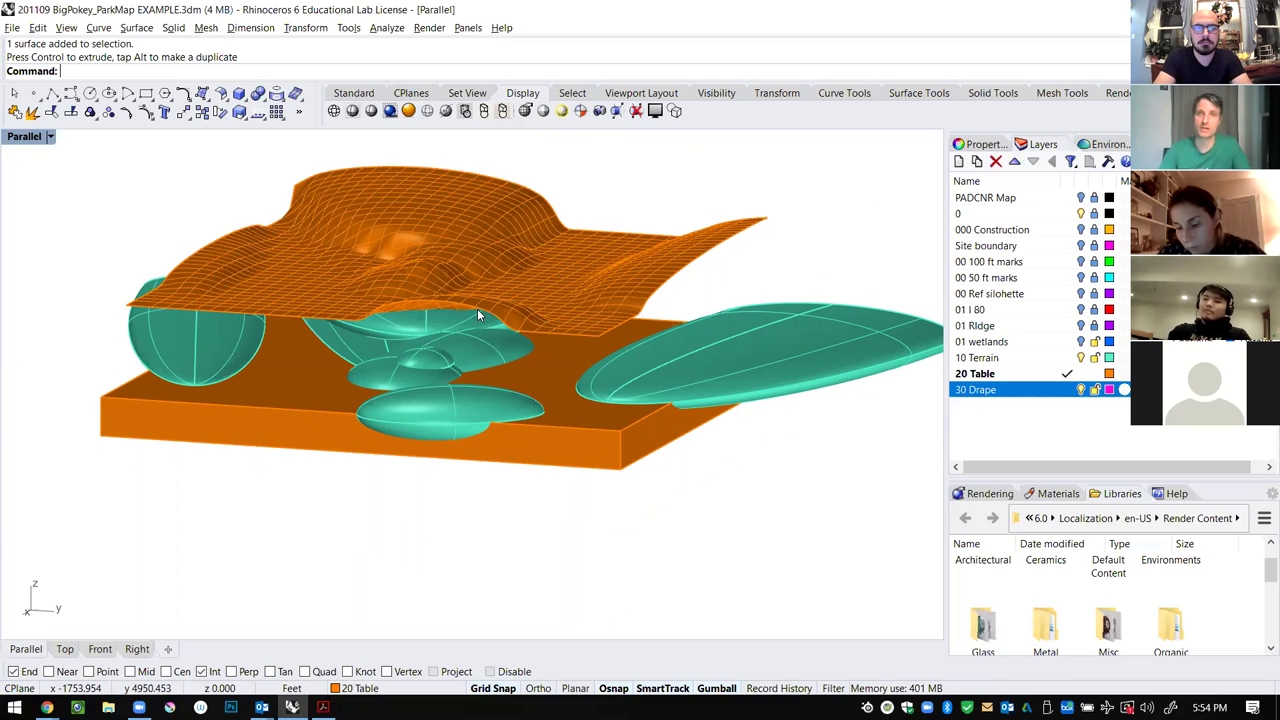
Delete the lifted draped surface and return to the four-viewport layout.
{"action": "left_click", "coordinate": [640, 245]}
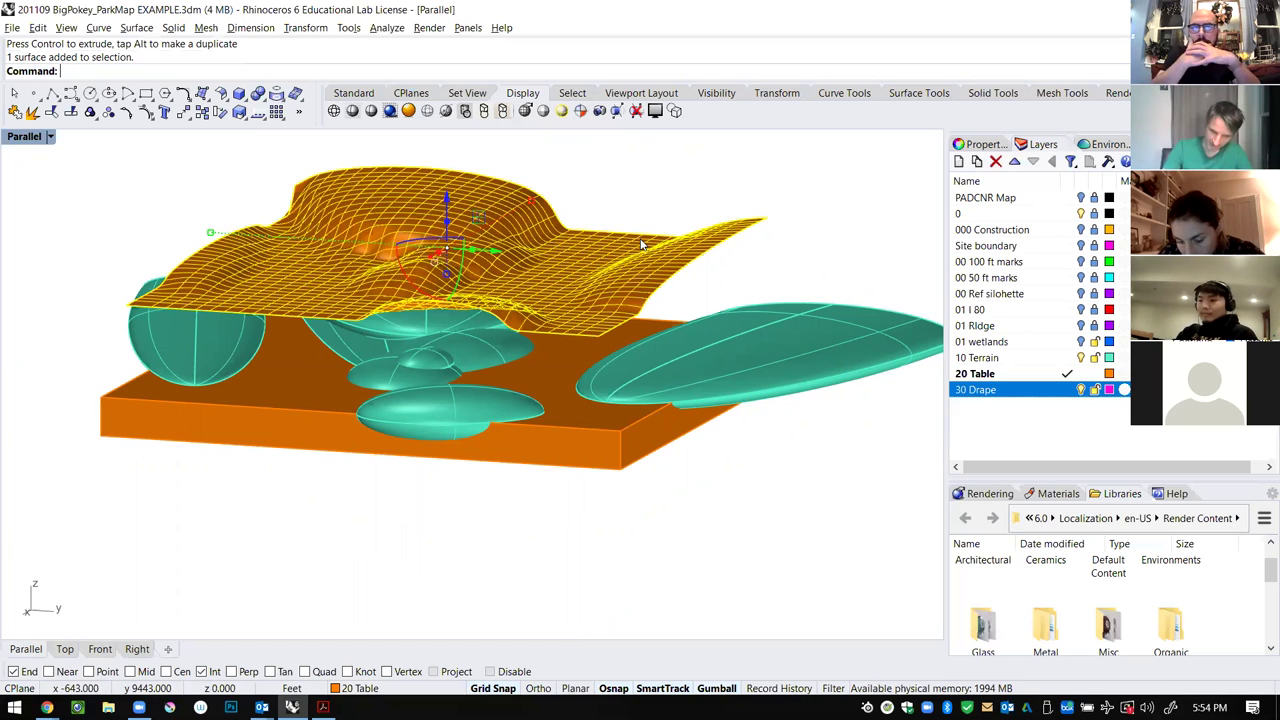
{"action": "key", "text": "Delete"}
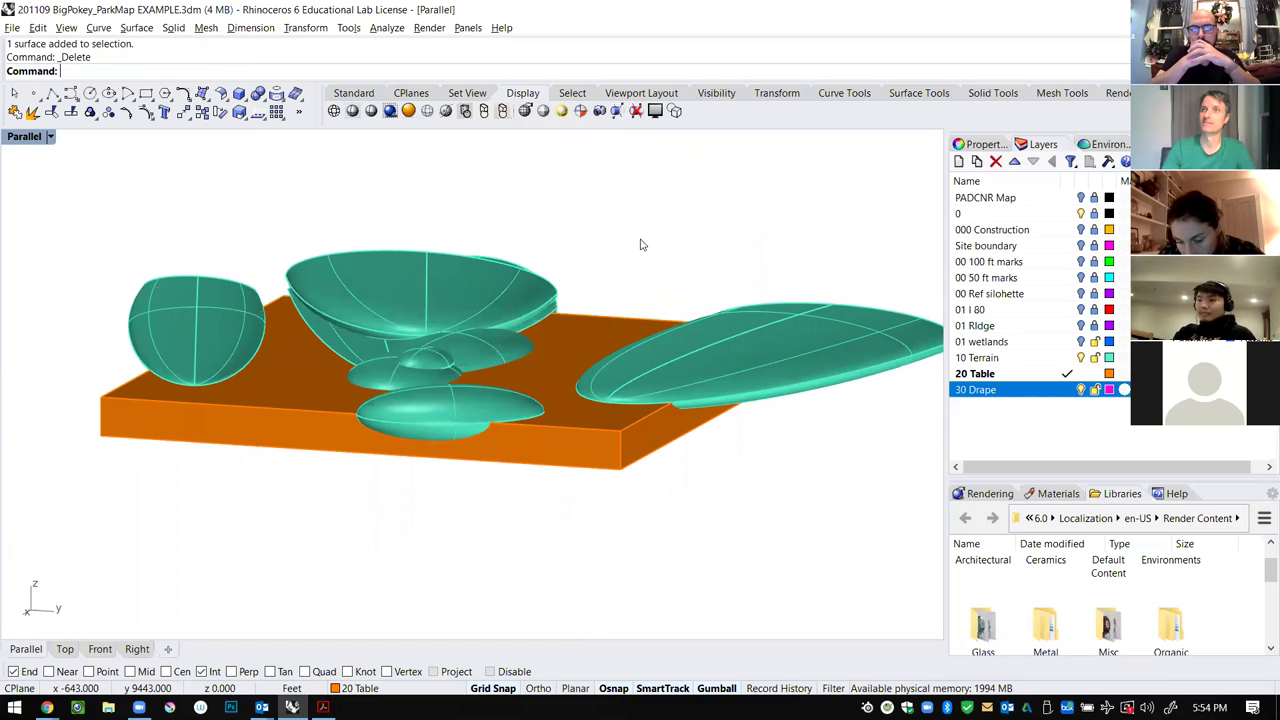
{"action": "double_click", "coordinate": [26, 137]}
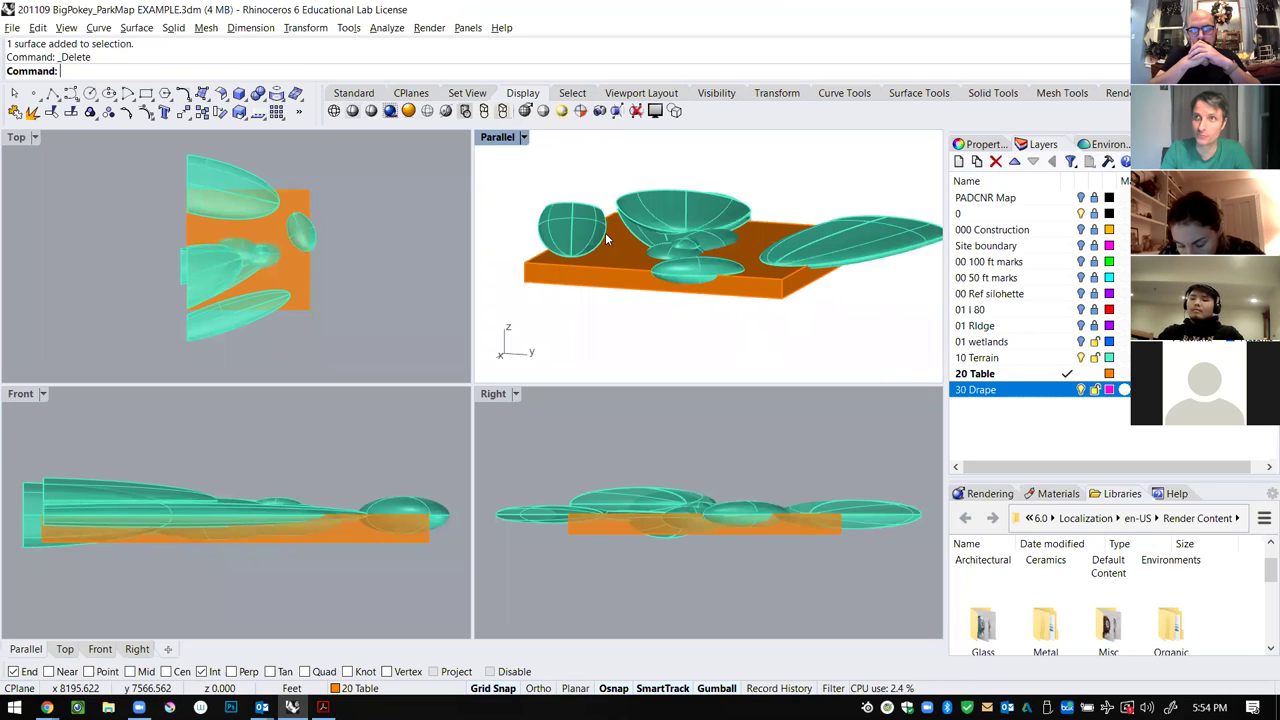
{"action": "right_click_drag", "start_coordinate": [639, 258], "coordinate": [676, 277]}
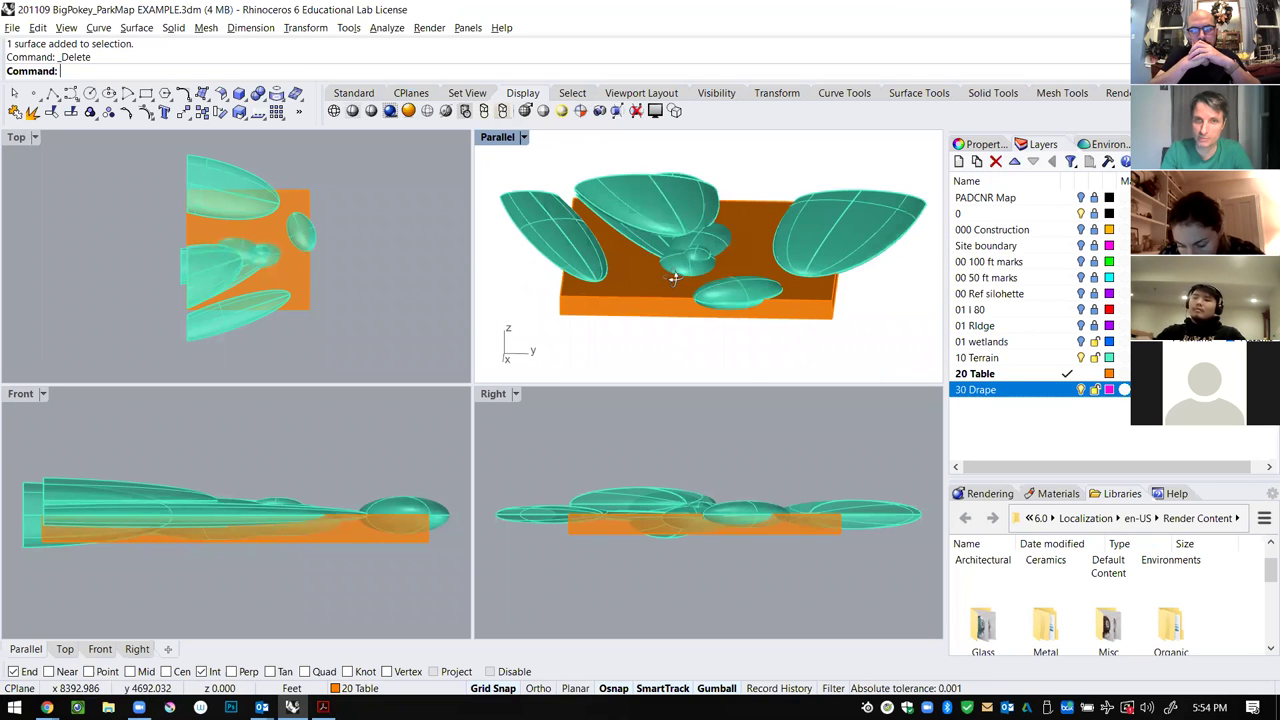
Run Drape again in the maximized Top view, windowing the area just inside the slab's edges.
{"action": "left_click", "coordinate": [305, 274]}
{"action": "left_click", "coordinate": [348, 198]}
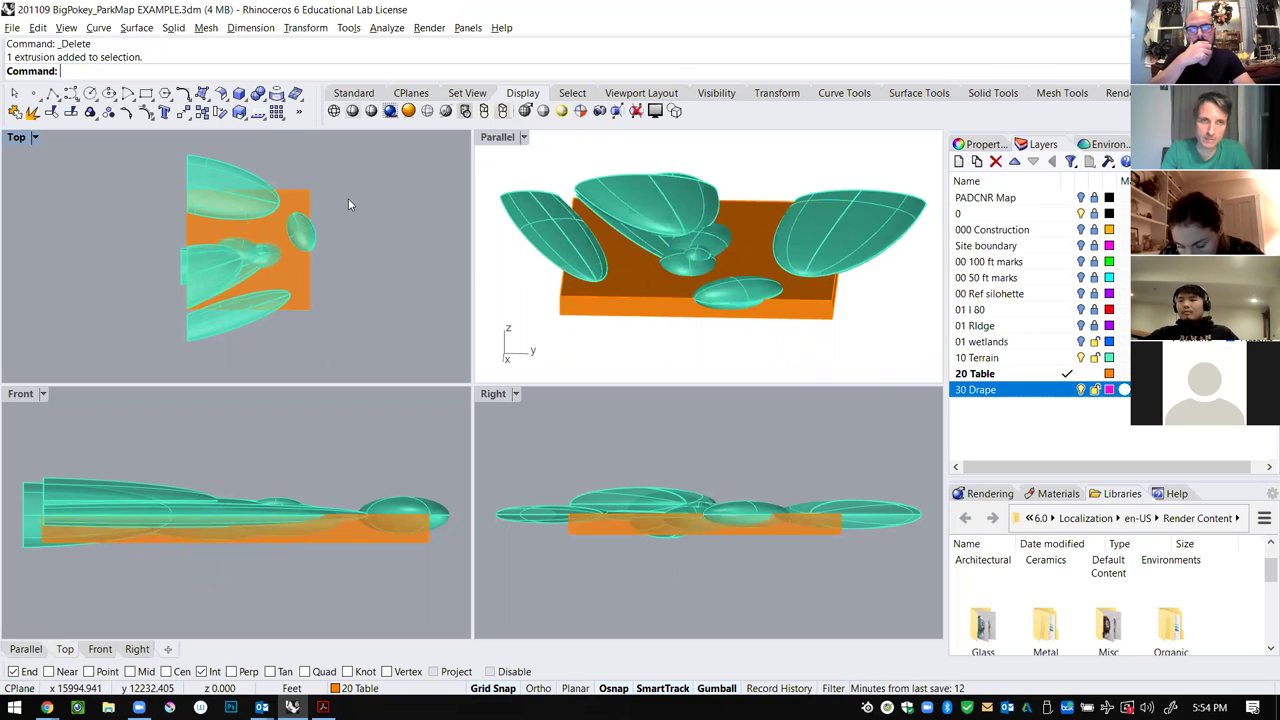
{"action": "type", "text": "rape"}
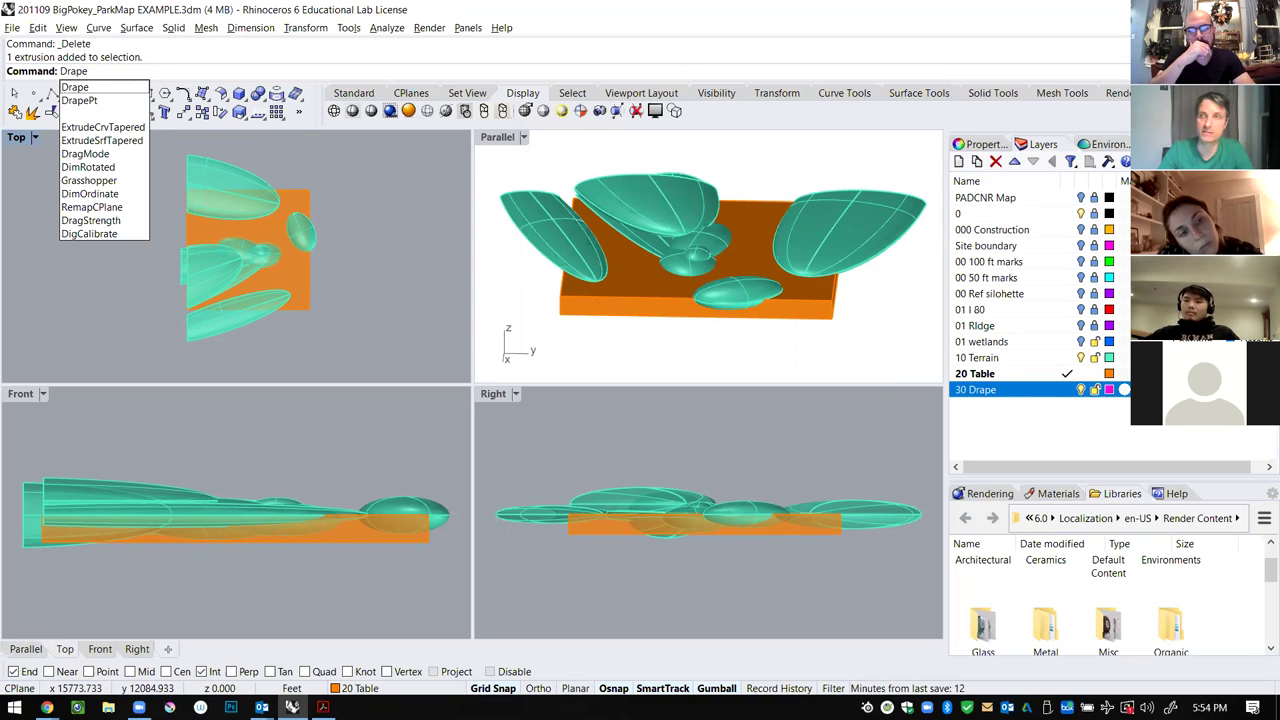
{"action": "left_click", "coordinate": [121, 90]}
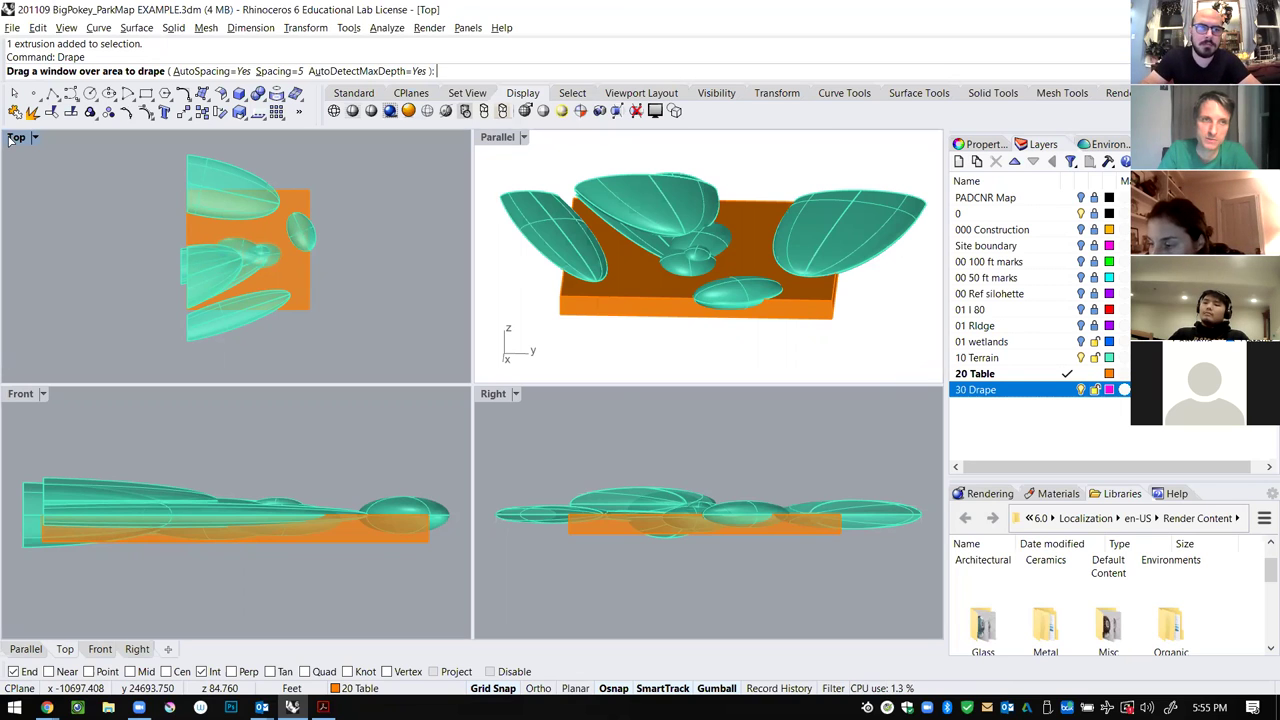
{"action": "key", "text": "ctrl+m"}
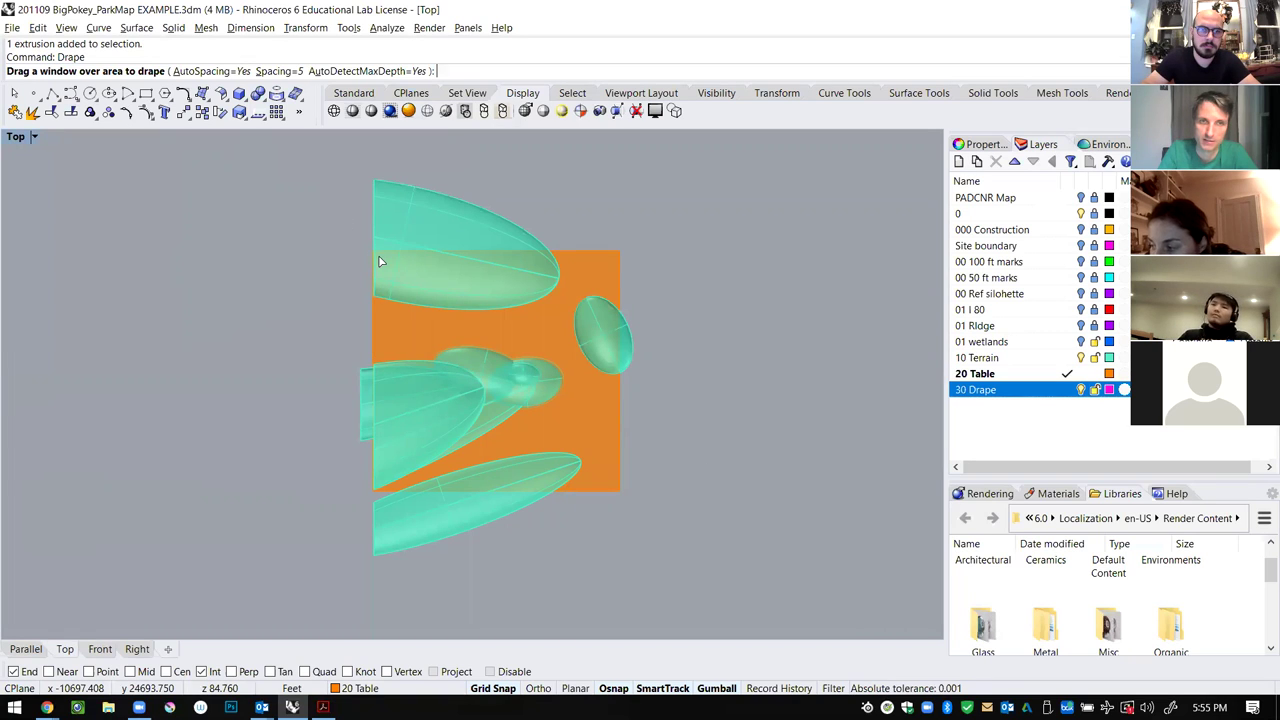
{"action": "left_click_drag", "start_coordinate": [497, 357], "coordinate": [615, 488]}
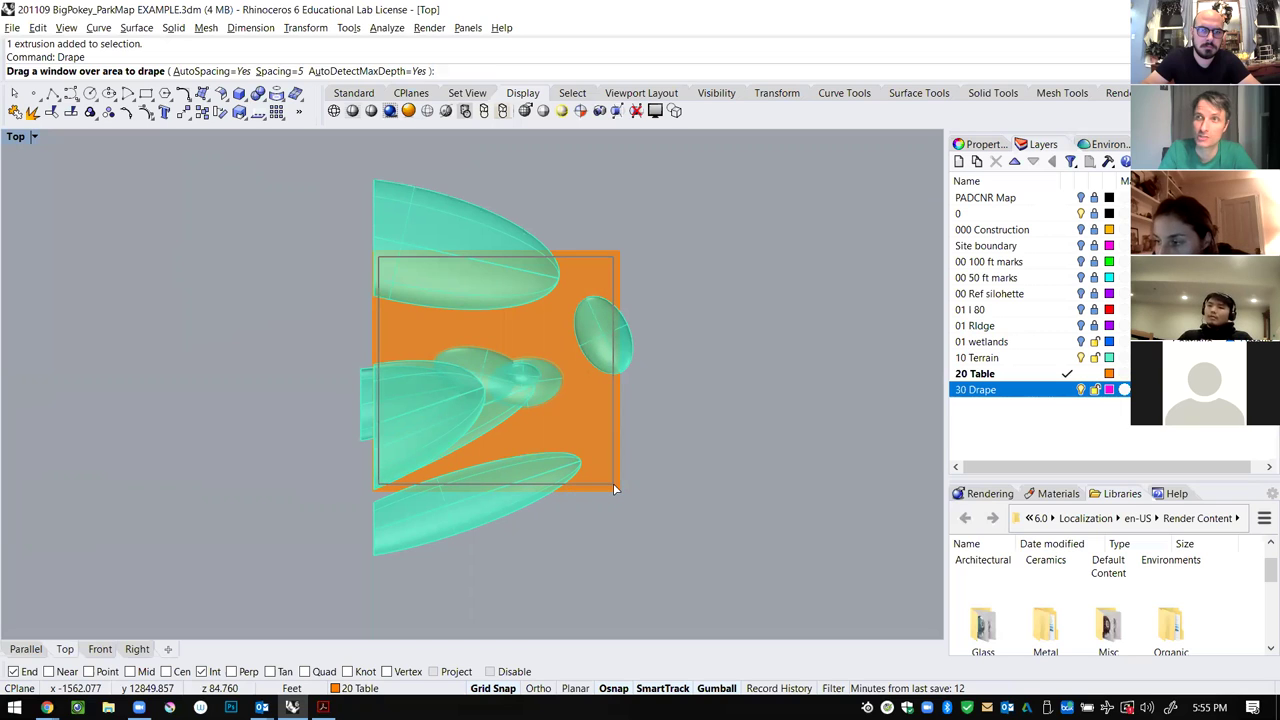
{"action": "left_click_drag", "start_coordinate": [615, 488], "coordinate": [616, 486]}
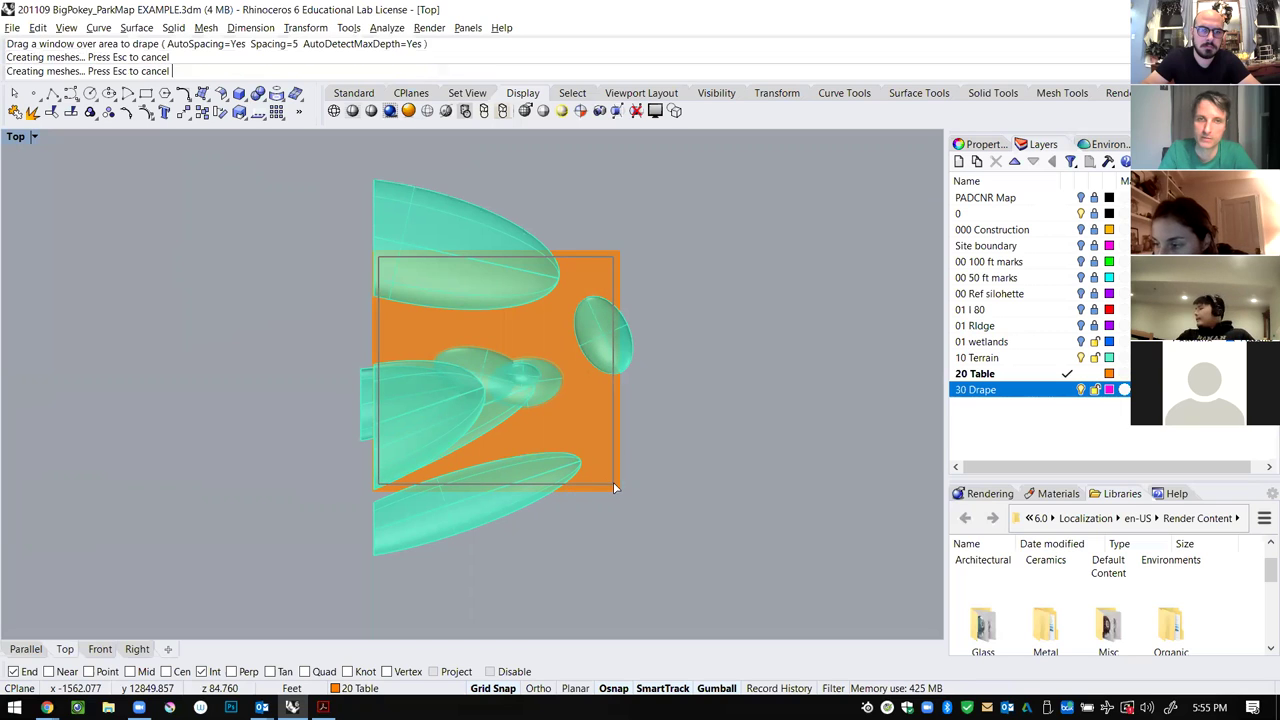
Examine up close in the Top and Parallel views how the new draped surface follows the ellipsoids.
{"action": "scroll", "coordinate": [517, 371], "scroll_direction": "up", "scroll_amount": 5}
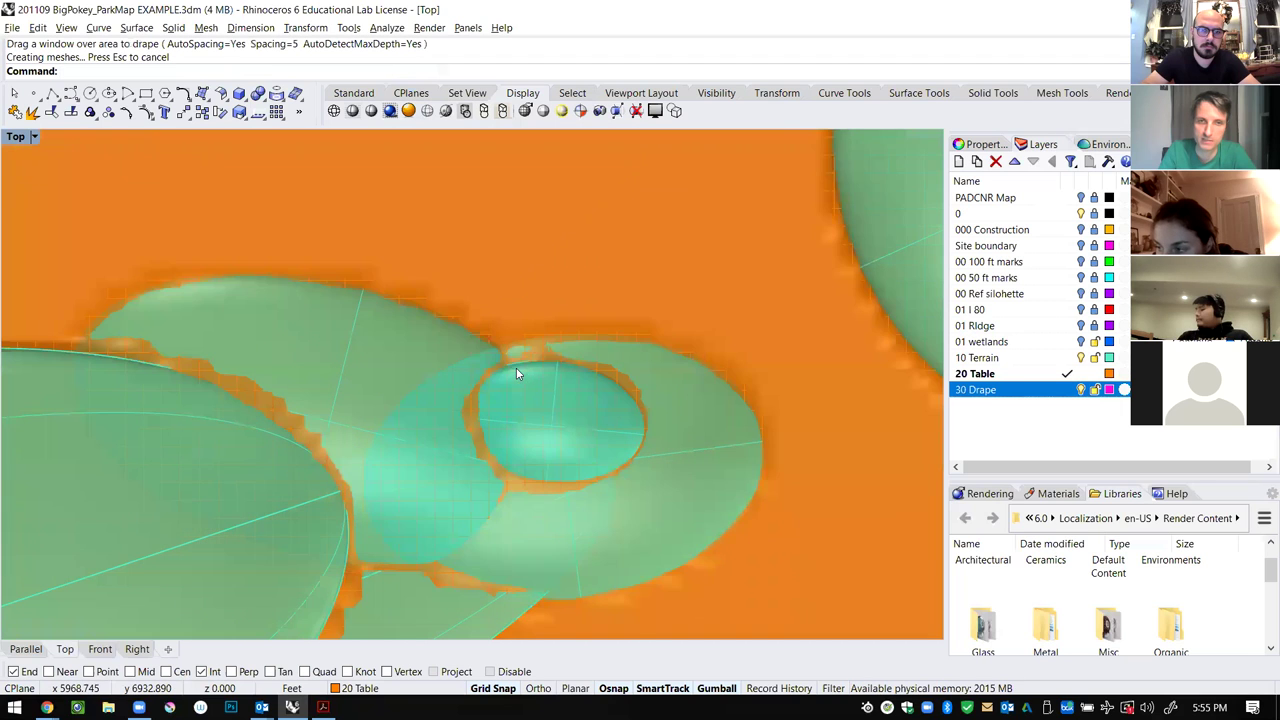
{"action": "scroll", "coordinate": [517, 371], "scroll_direction": "down", "scroll_amount": 4}
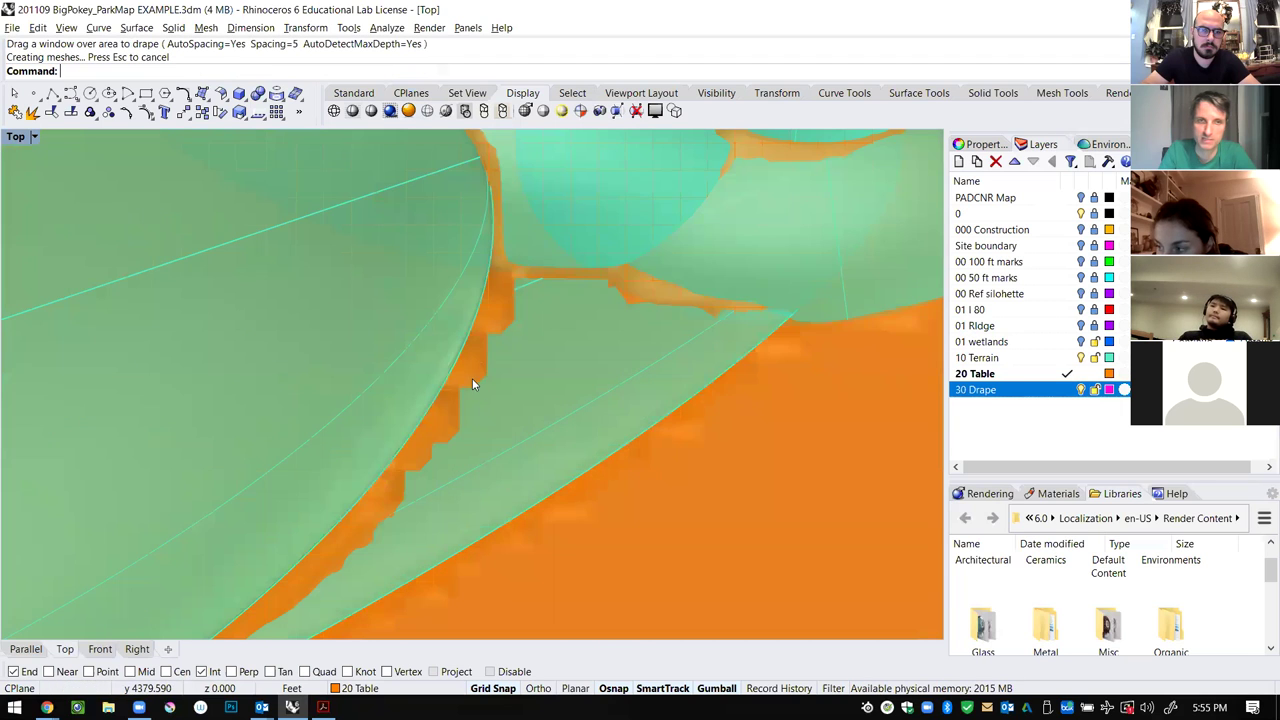
{"action": "scroll", "coordinate": [474, 384], "scroll_direction": "down", "scroll_amount": 6}
{"action": "double_click", "coordinate": [16, 136]}
{"action": "double_click", "coordinate": [490, 137]}
{"action": "right_click_drag", "start_coordinate": [453, 167], "coordinate": [589, 386]}
{"action": "scroll", "coordinate": [589, 384], "scroll_direction": "up", "scroll_amount": 5}
{"action": "scroll", "coordinate": [589, 382], "scroll_direction": "up", "scroll_amount": 2}
Select the new draped surface and lift it vertically clear of the ellipsoids and table slab.
{"action": "left_click", "coordinate": [699, 298]}
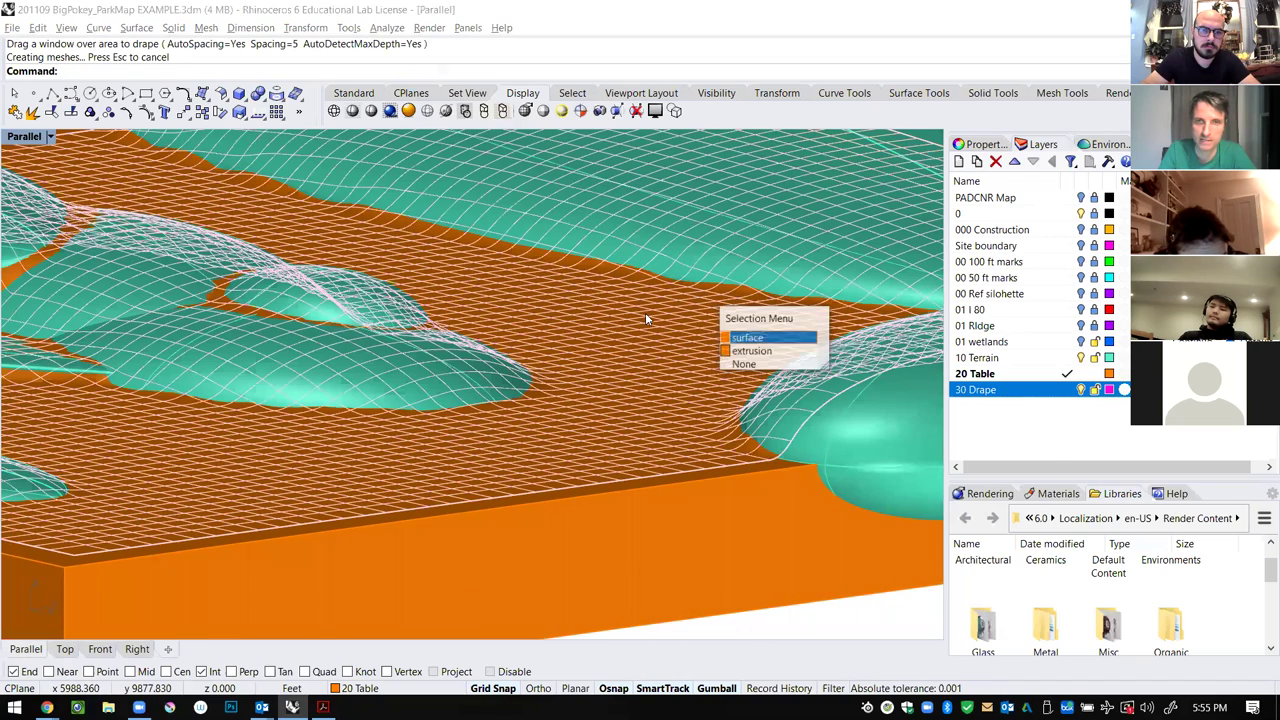
{"action": "left_click", "coordinate": [788, 338]}
{"action": "scroll", "coordinate": [700, 440], "scroll_direction": "down", "scroll_amount": 10}
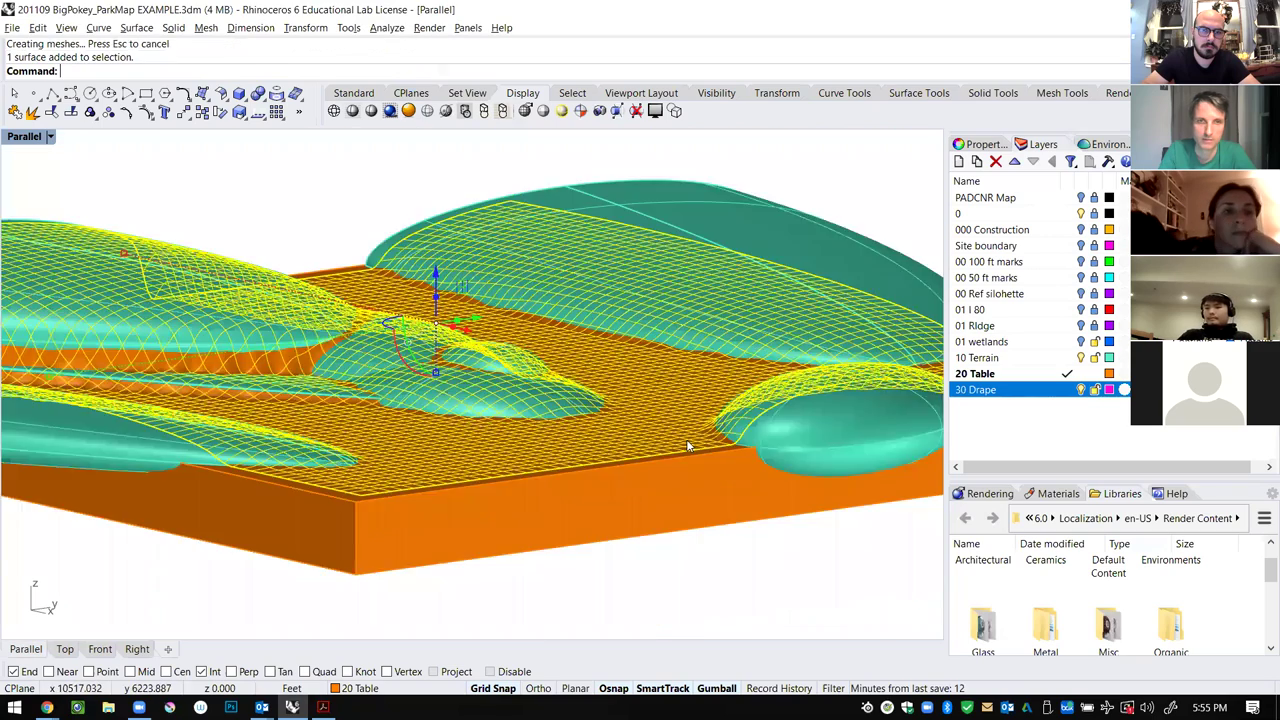
{"action": "scroll", "coordinate": [534, 318], "scroll_direction": "up", "scroll_amount": 2}
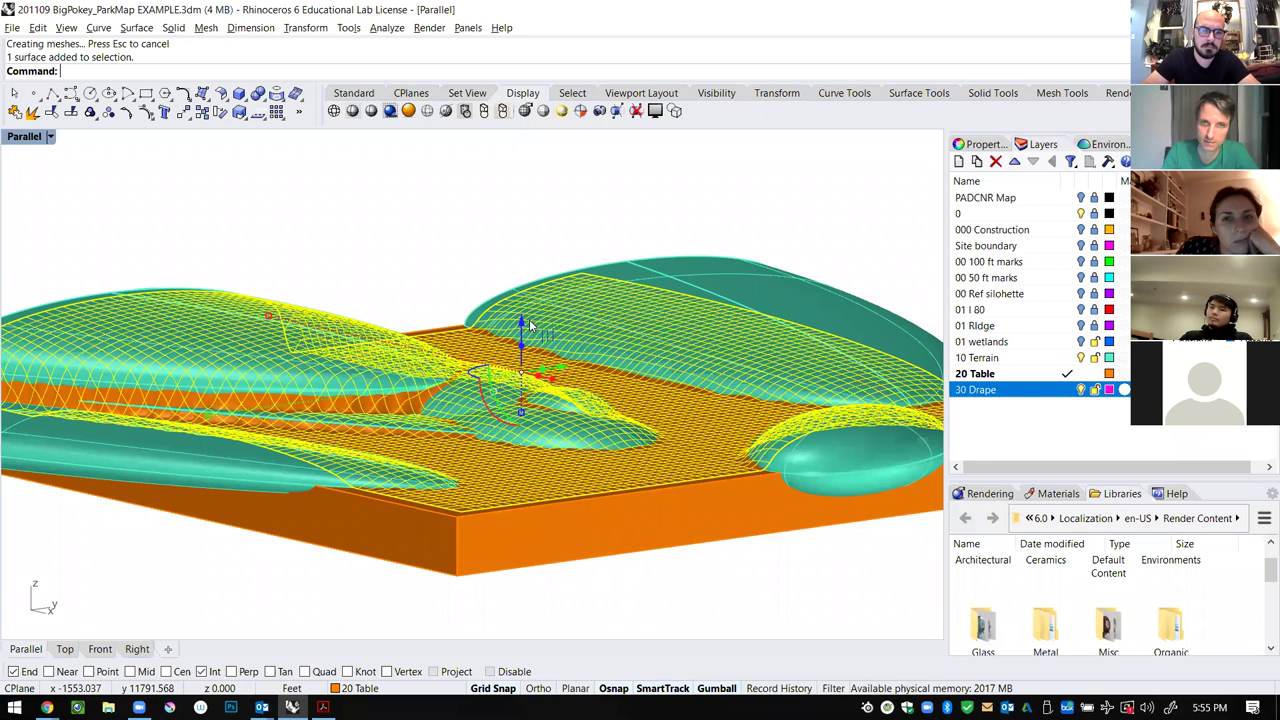
{"action": "left_click_drag", "start_coordinate": [522, 319], "coordinate": [557, 229]}
Examine the lifted draped surface and the overlapping terrain ellipsoids beneath it from several sides.
{"action": "right_click_drag", "start_coordinate": [658, 312], "coordinate": [454, 243]}
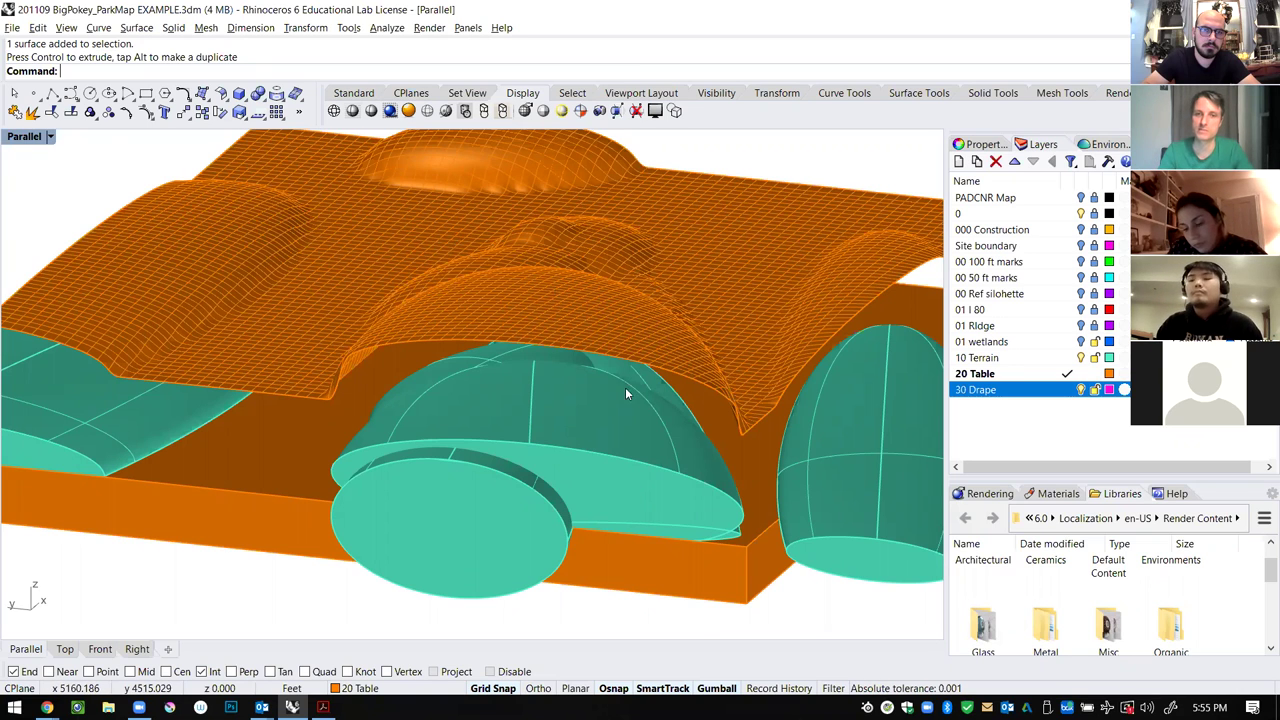
{"action": "right_click_drag", "start_coordinate": [486, 408], "coordinate": [565, 407]}
{"action": "scroll", "coordinate": [538, 431], "scroll_direction": "up", "scroll_amount": 5}
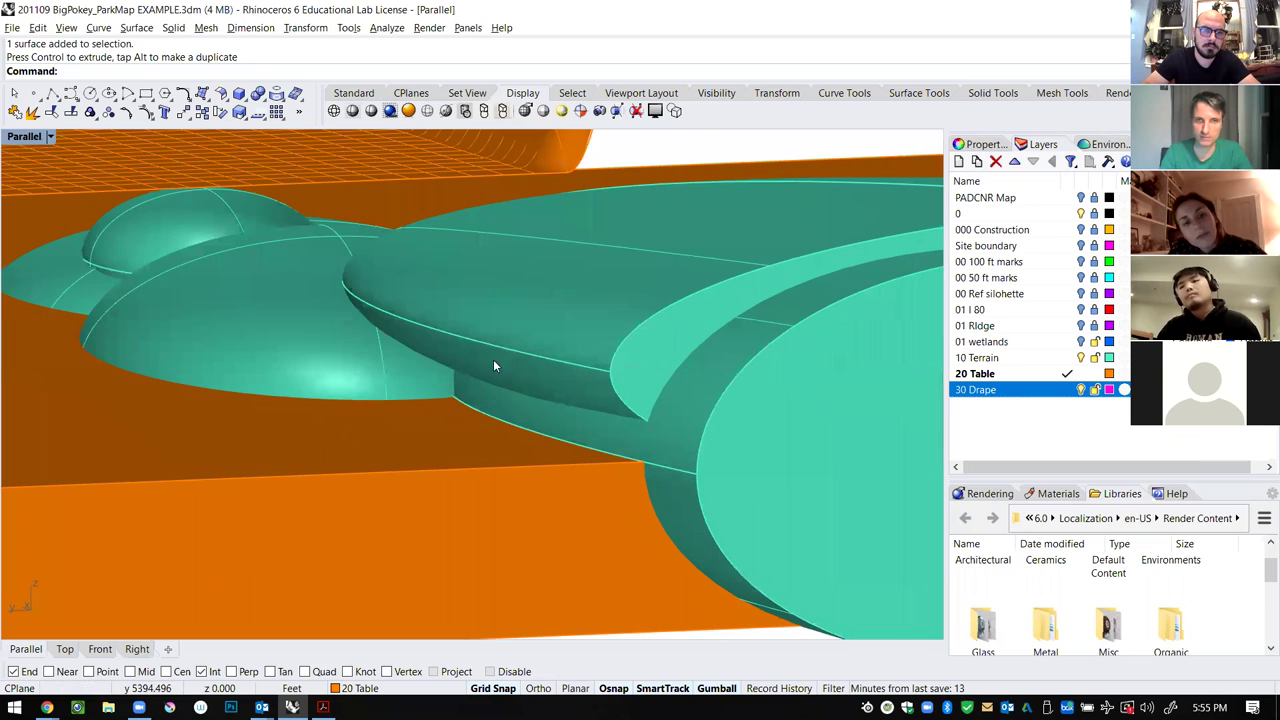
{"action": "left_click", "coordinate": [527, 340]}
{"action": "right_click_drag", "start_coordinate": [519, 310], "coordinate": [407, 218]}
{"action": "scroll", "coordinate": [525, 334], "scroll_direction": "down", "scroll_amount": 7}
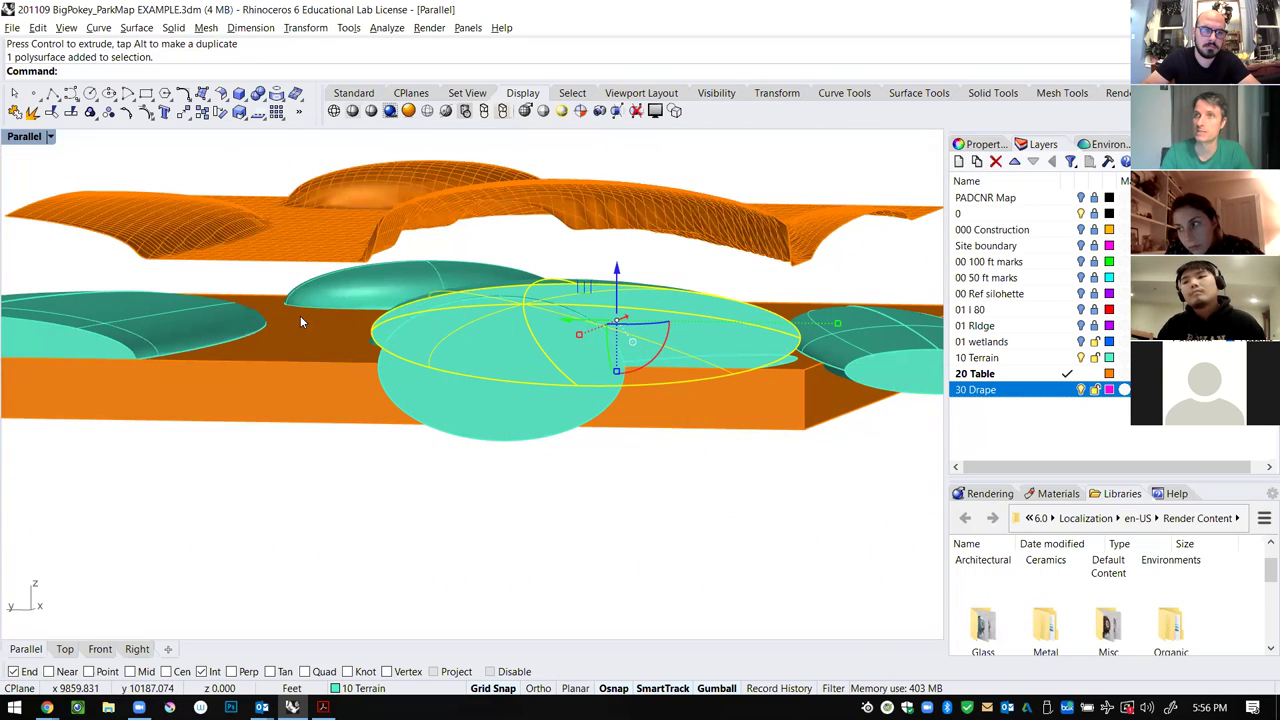
{"action": "right_click_drag", "start_coordinate": [300, 322], "coordinate": [740, 291]}
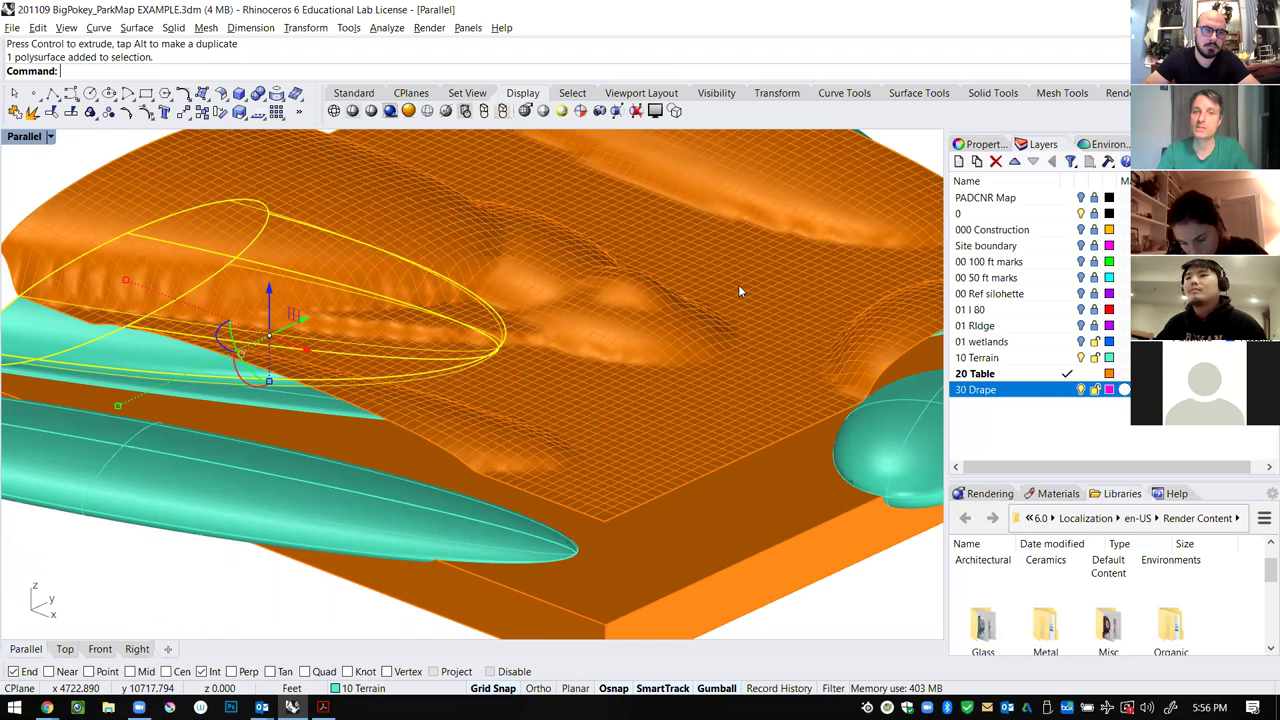
{"action": "scroll", "coordinate": [674, 306], "scroll_direction": "down", "scroll_amount": 5}
{"action": "scroll", "coordinate": [700, 285], "scroll_direction": "up", "scroll_amount": 2}
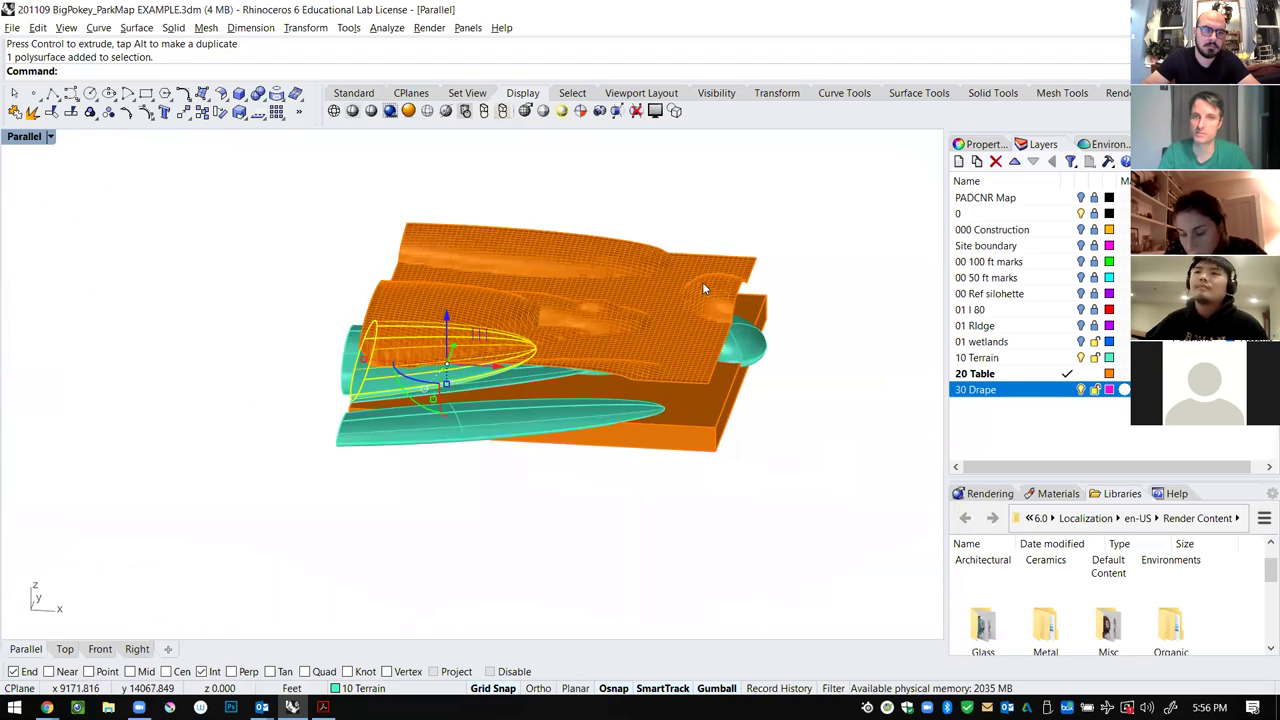
Move the draped surface along the X axis until it clears the terrain, and show the 01 I 80 layer.
{"action": "left_click", "coordinate": [701, 285]}
{"action": "left_click_drag", "start_coordinate": [614, 299], "coordinate": [204, 274]}
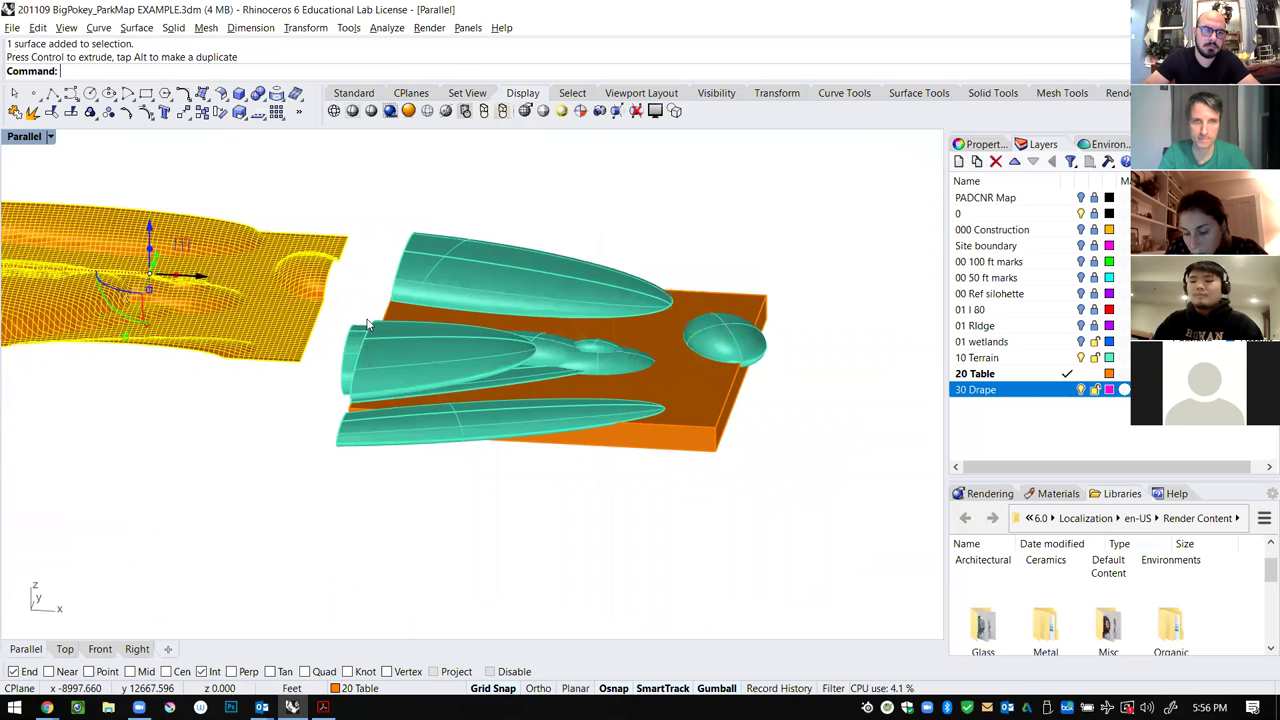
{"action": "left_click", "coordinate": [1081, 310]}
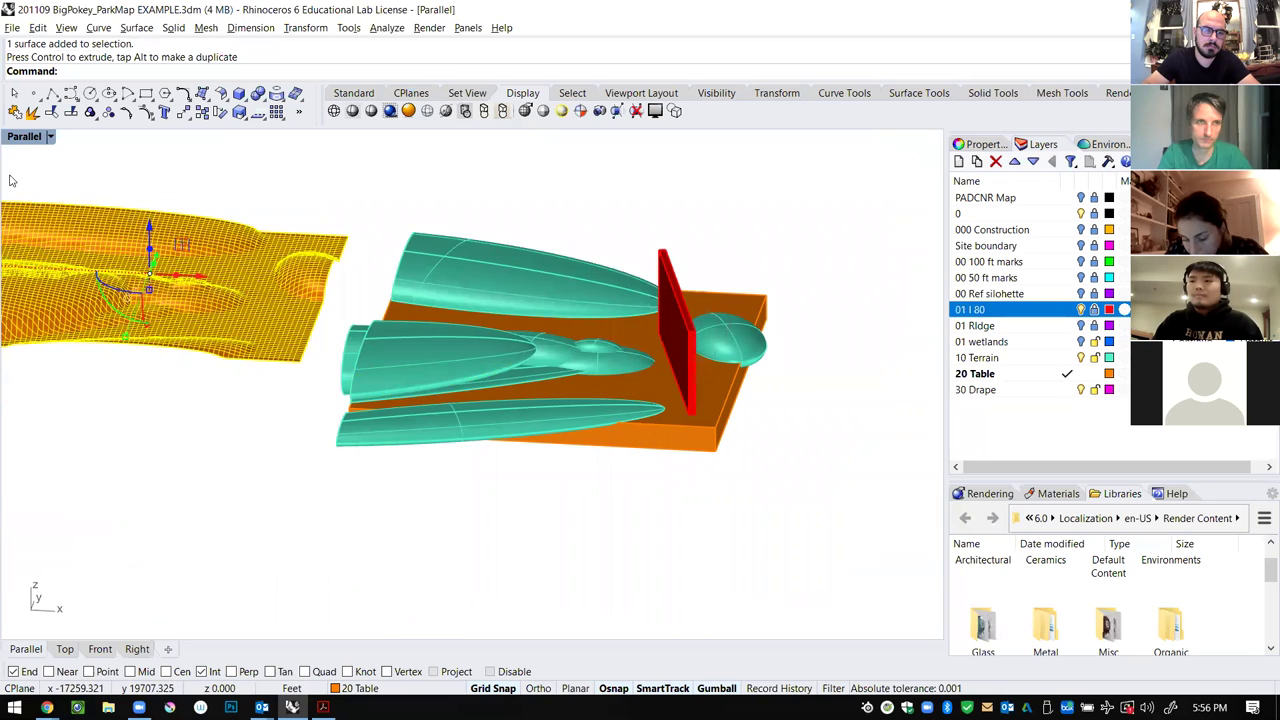
Run Drape in the maximized Top view, windowing an area that includes the I 80 wall and extends past two edges of the slab.
{"action": "double_click", "coordinate": [26, 138]}
{"action": "scroll", "coordinate": [400, 216], "scroll_direction": "up", "scroll_amount": 3}
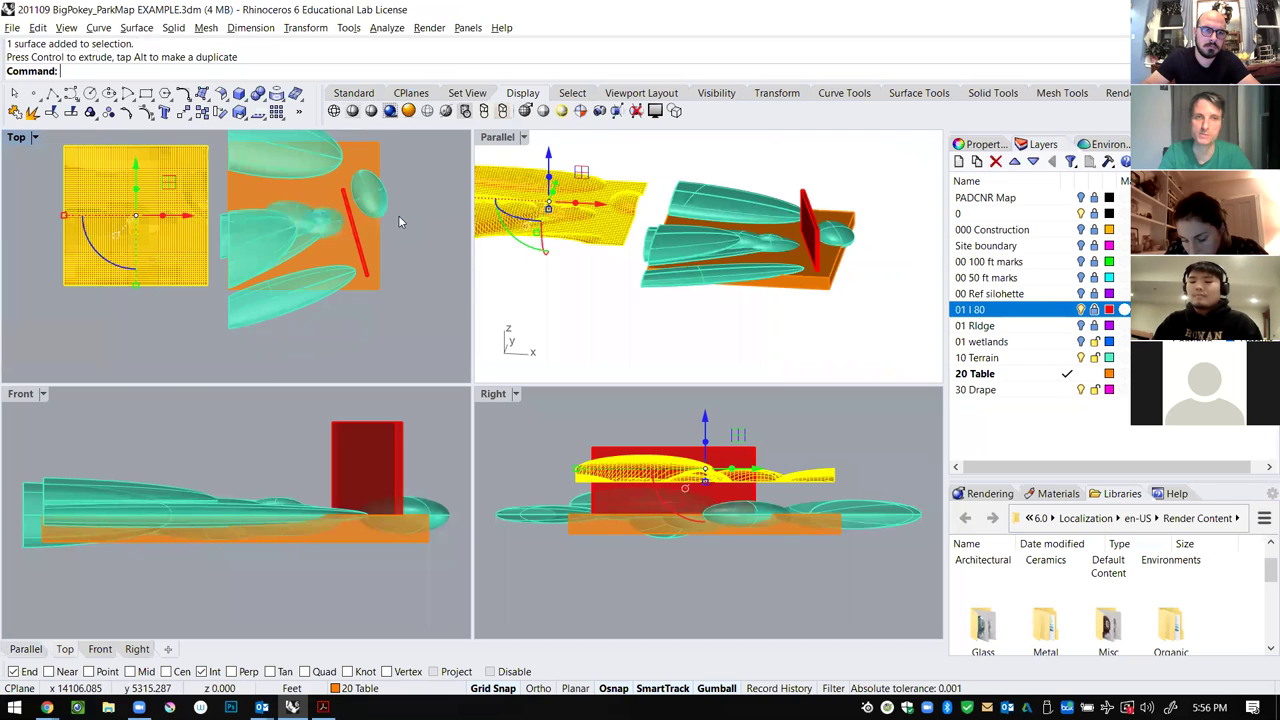
{"action": "scroll", "coordinate": [398, 285], "scroll_direction": "down", "scroll_amount": 6}
{"action": "scroll", "coordinate": [425, 166], "scroll_direction": "up", "scroll_amount": 2}
{"action": "left_click", "coordinate": [392, 265]}
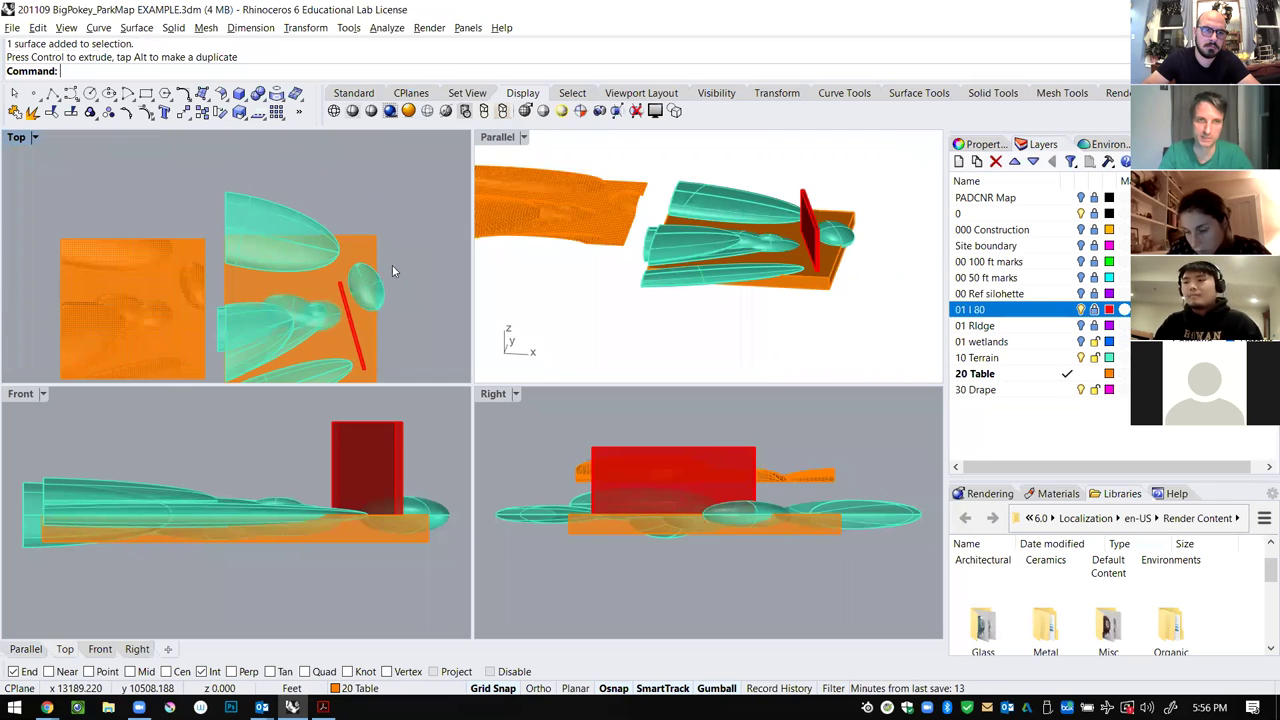
{"action": "double_click", "coordinate": [14, 138]}
{"action": "scroll", "coordinate": [577, 290], "scroll_direction": "down", "scroll_amount": 2}
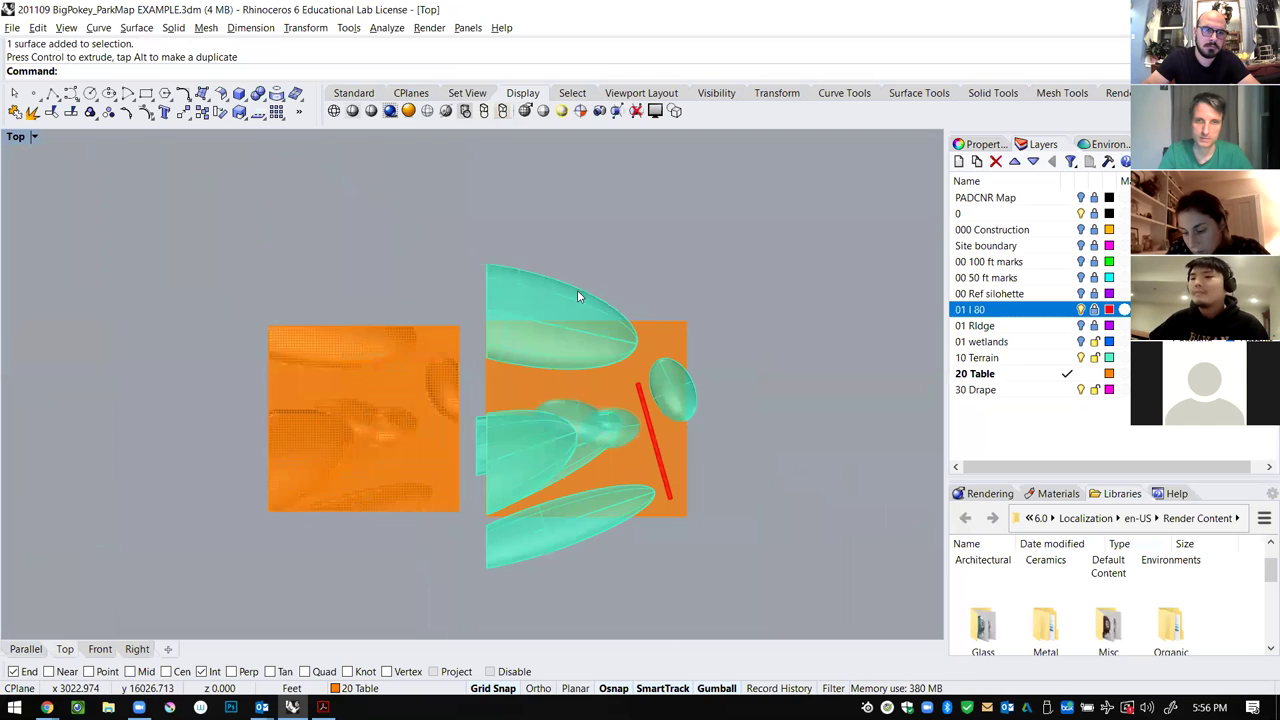
{"action": "scroll", "coordinate": [664, 391], "scroll_direction": "up", "scroll_amount": 2}
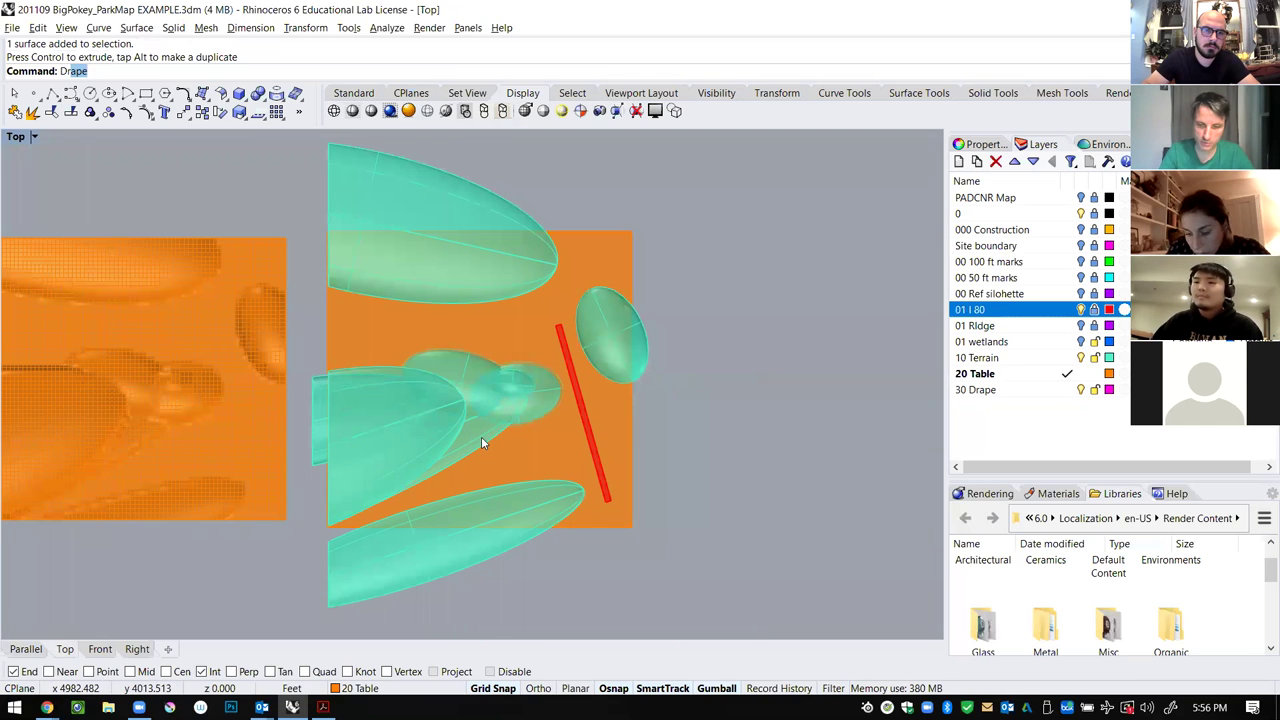
{"action": "key", "text": "Return"}
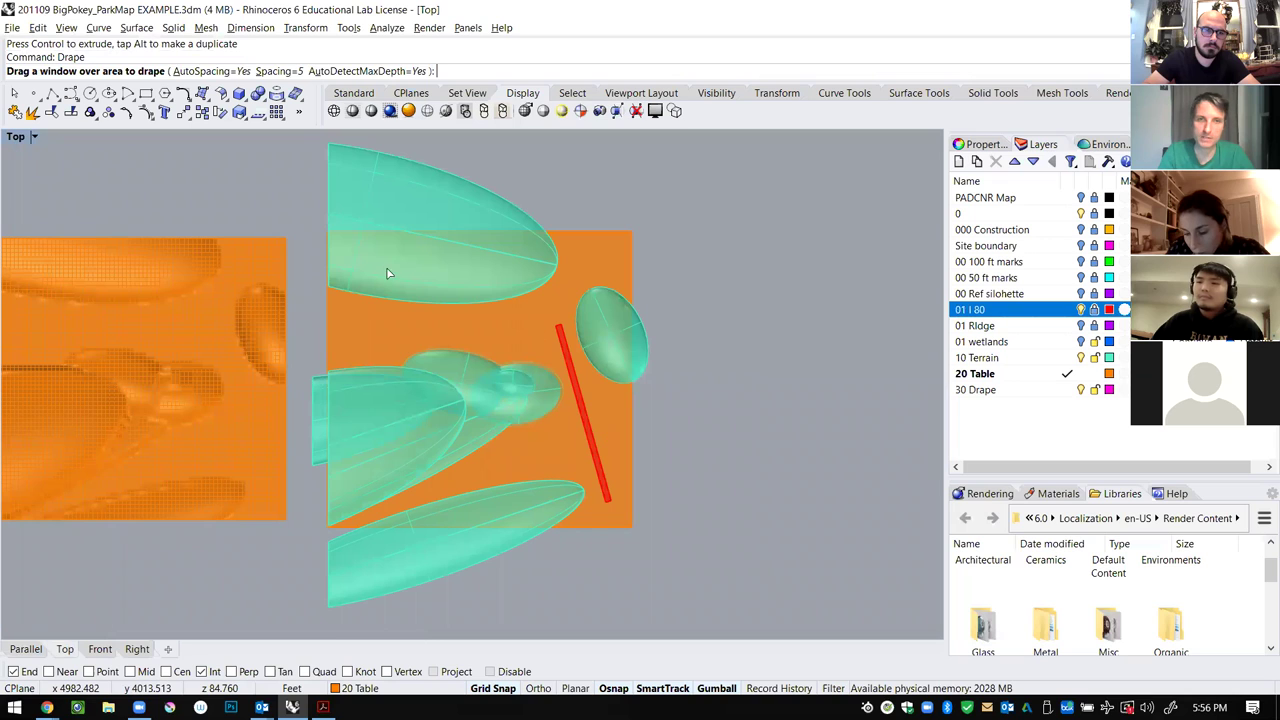
{"action": "left_click_drag", "start_coordinate": [349, 257], "coordinate": [692, 553]}
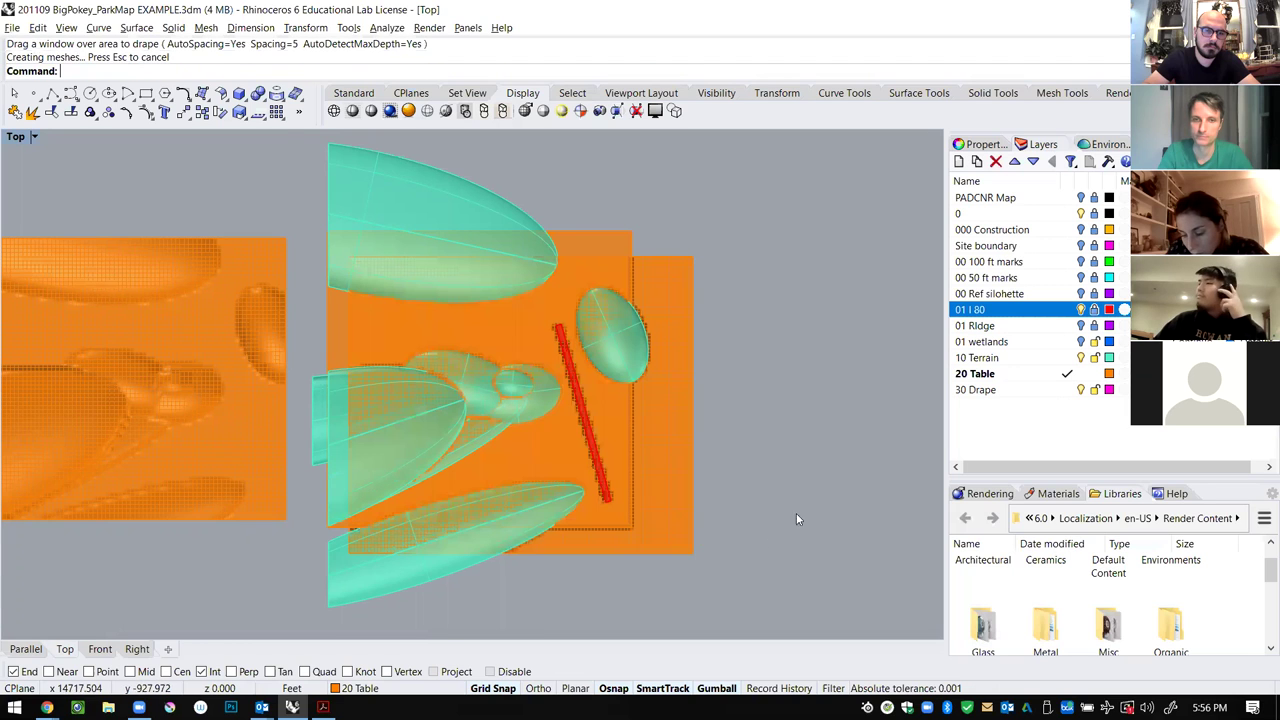
Select the new draped surface in the maximized Parallel view and examine it around the I 80 wall and slab edges.
{"action": "double_click", "coordinate": [20, 136]}
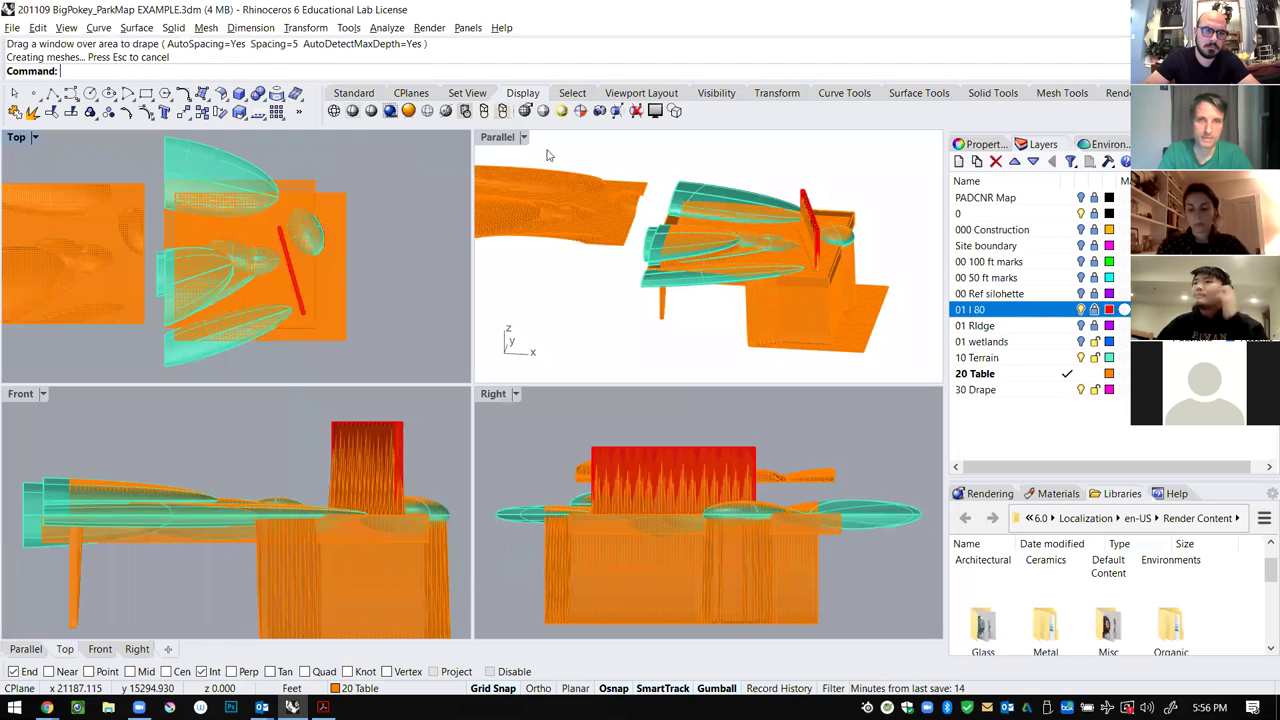
{"action": "double_click", "coordinate": [487, 140]}
{"action": "right_click_drag", "start_coordinate": [342, 484], "coordinate": [629, 485]}
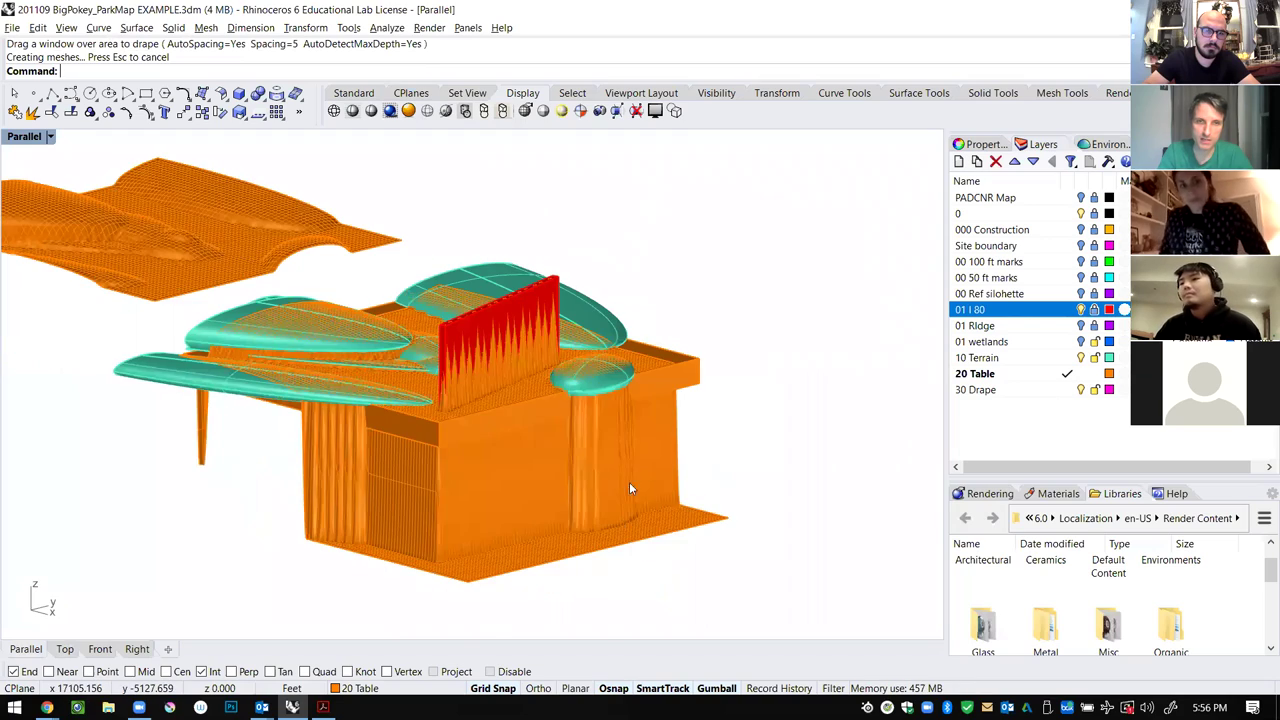
{"action": "left_click", "coordinate": [437, 528]}
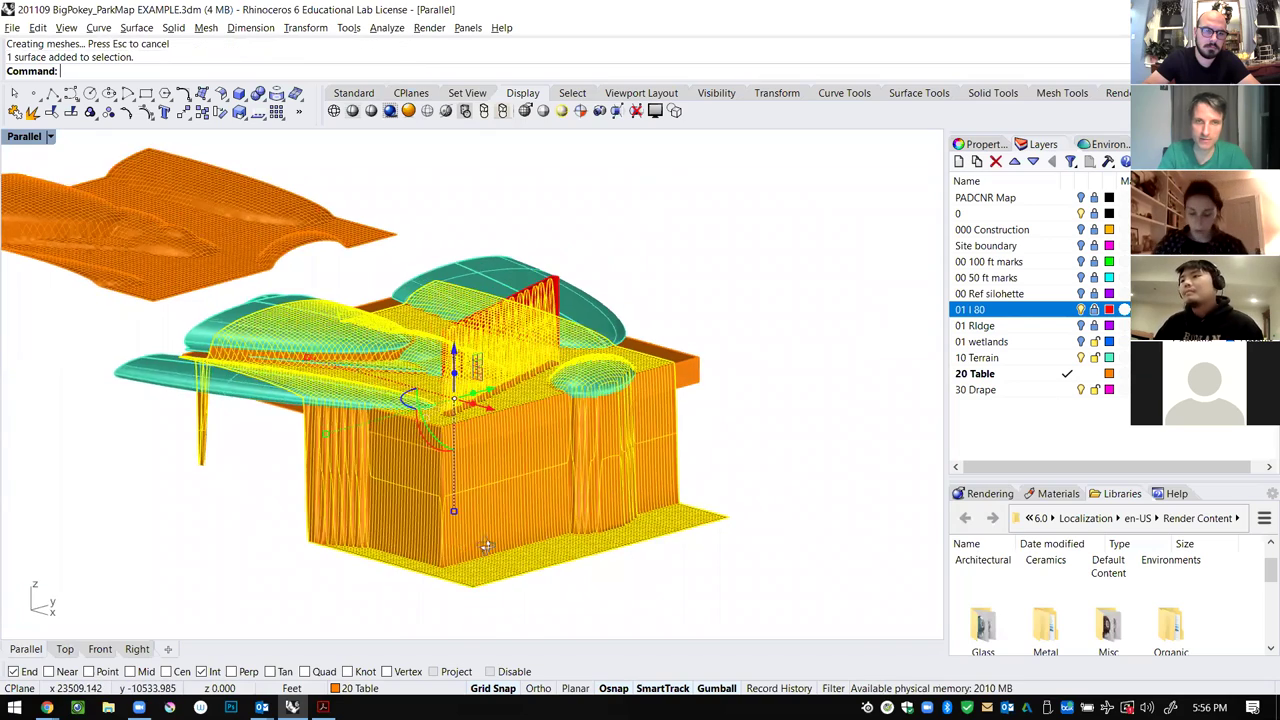
{"action": "right_click_drag", "start_coordinate": [486, 546], "coordinate": [551, 566]}
{"action": "scroll", "coordinate": [588, 288], "scroll_direction": "up", "scroll_amount": 8}
{"action": "scroll", "coordinate": [508, 355], "scroll_direction": "down", "scroll_amount": 2}
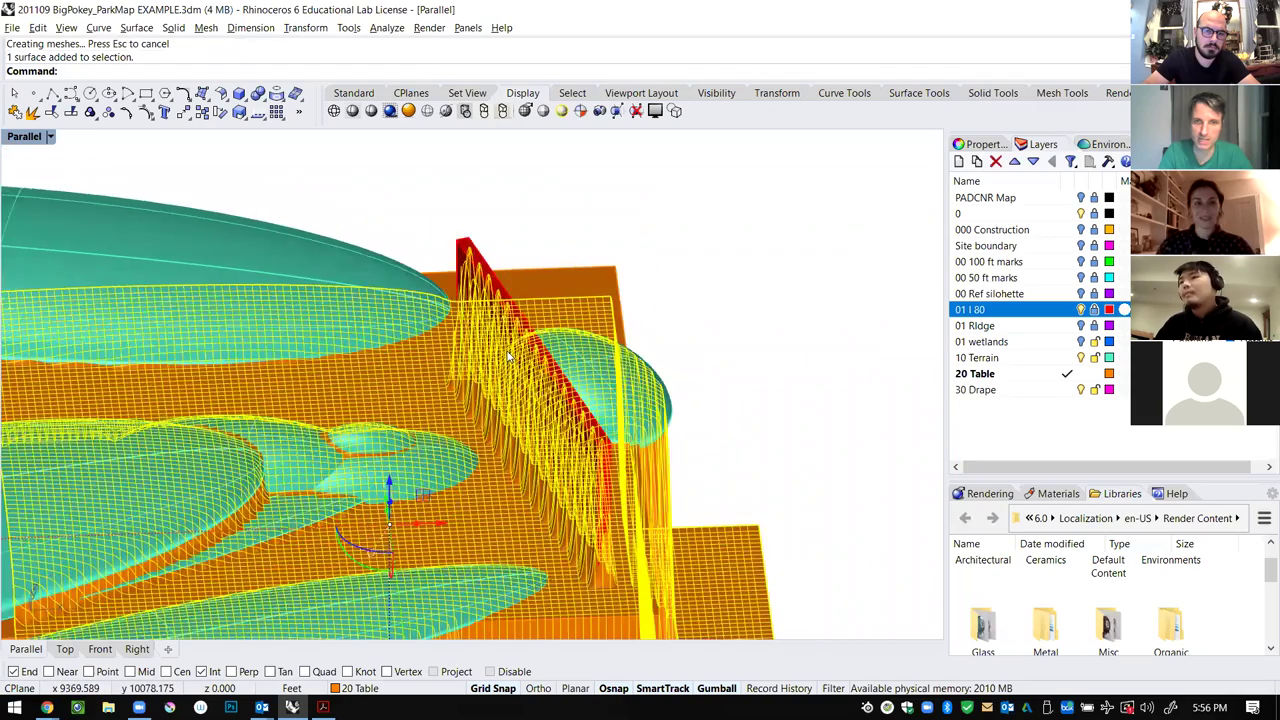
Lift the second draped surface vertically above the terrain and the I 80 wall.
{"action": "scroll", "coordinate": [510, 356], "scroll_direction": "down", "scroll_amount": 5}
{"action": "left_click_drag", "start_coordinate": [435, 390], "coordinate": [573, 168]}
{"action": "scroll", "coordinate": [560, 184], "scroll_direction": "down", "scroll_amount": 4}
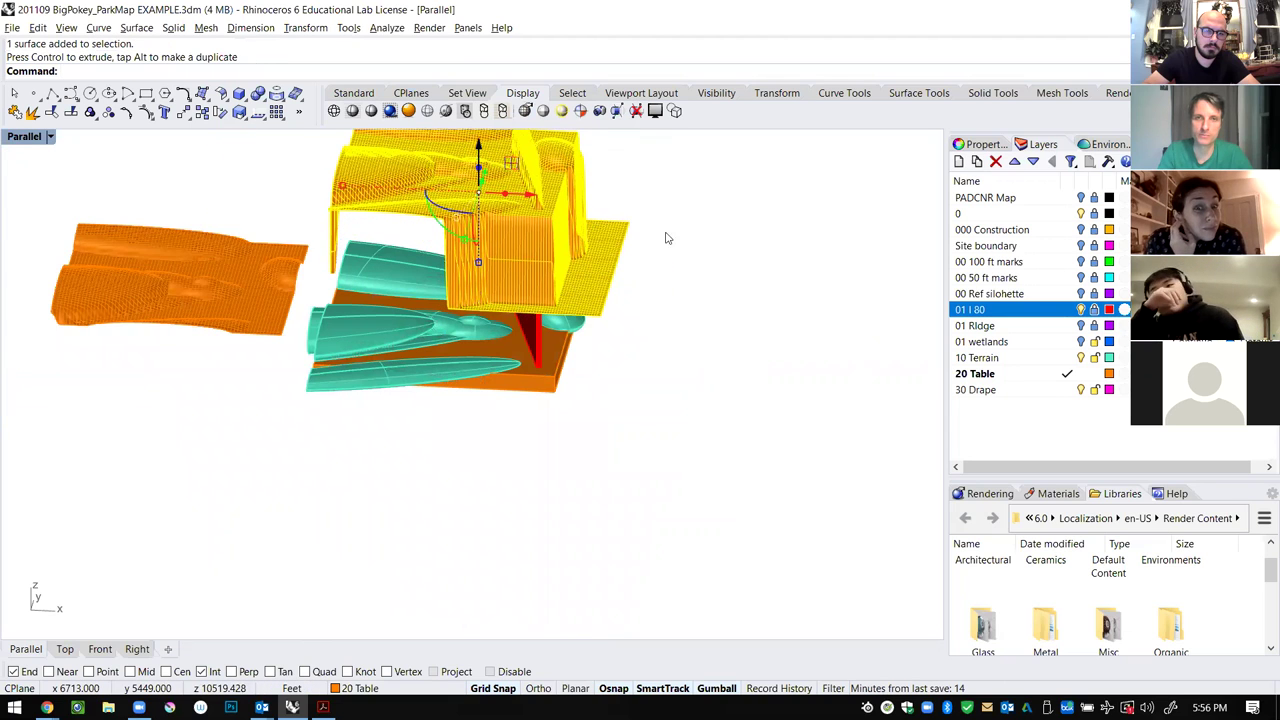
{"action": "scroll", "coordinate": [612, 500], "scroll_direction": "down", "scroll_amount": 3}
{"action": "scroll", "coordinate": [705, 320], "scroll_direction": "up", "scroll_amount": 5}
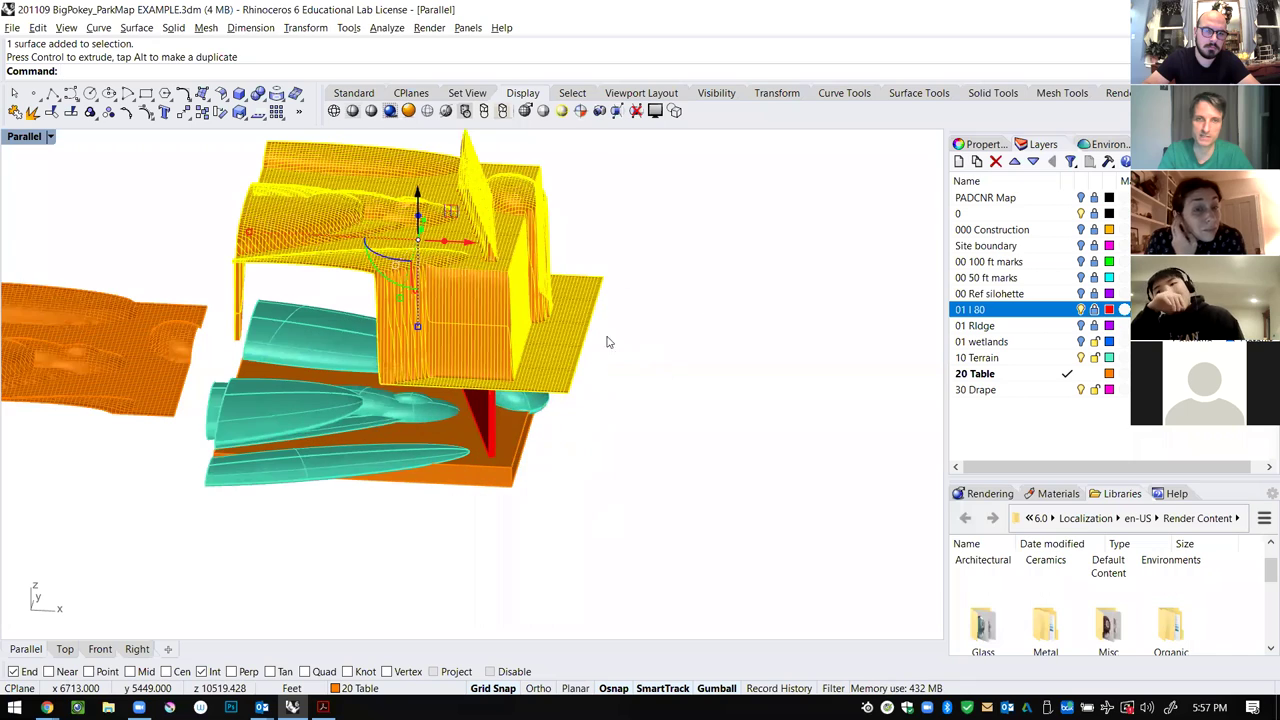
{"action": "right_click_drag", "start_coordinate": [625, 215], "coordinate": [431, 210]}
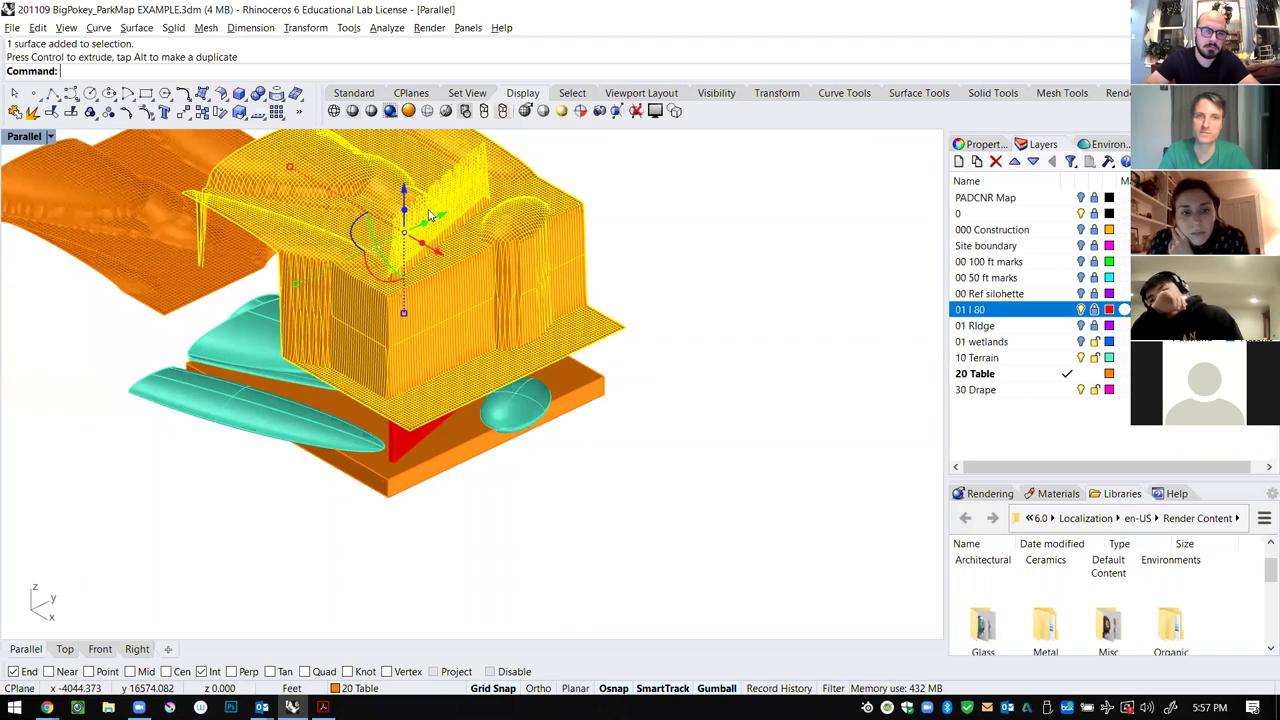
Shift the second draped surface horizontally and adjust its height to place it behind the first draped surface, then deselect it.
{"action": "left_click_drag", "start_coordinate": [442, 220], "coordinate": [720, 140]}
{"action": "scroll", "coordinate": [510, 562], "scroll_direction": "down", "scroll_amount": 8}
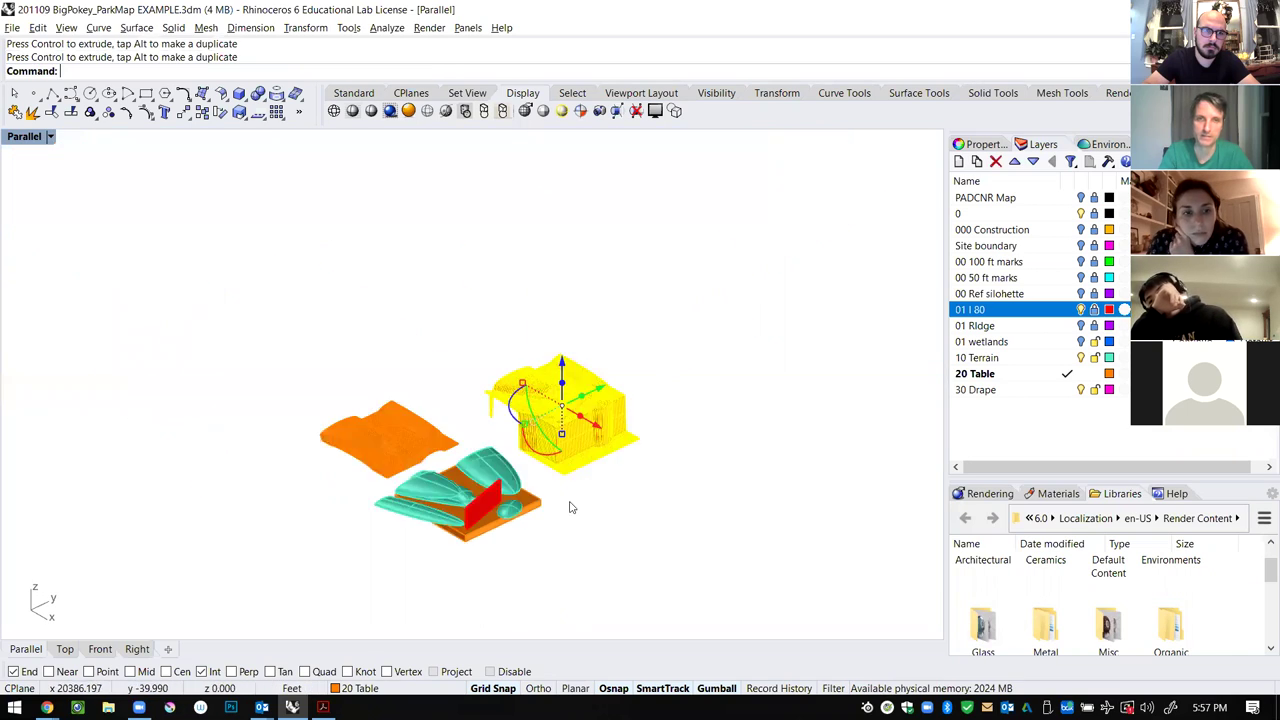
{"action": "left_click_drag", "start_coordinate": [597, 428], "coordinate": [518, 383]}
{"action": "left_click_drag", "start_coordinate": [484, 318], "coordinate": [484, 327]}
{"action": "right_click_drag", "start_coordinate": [385, 485], "coordinate": [446, 475]}
{"action": "left_click", "coordinate": [305, 479]}
Frame both draped surfaces in the Parallel view and set its display mode to Rendered.
{"action": "scroll", "coordinate": [346, 445], "scroll_direction": "up", "scroll_amount": 12}
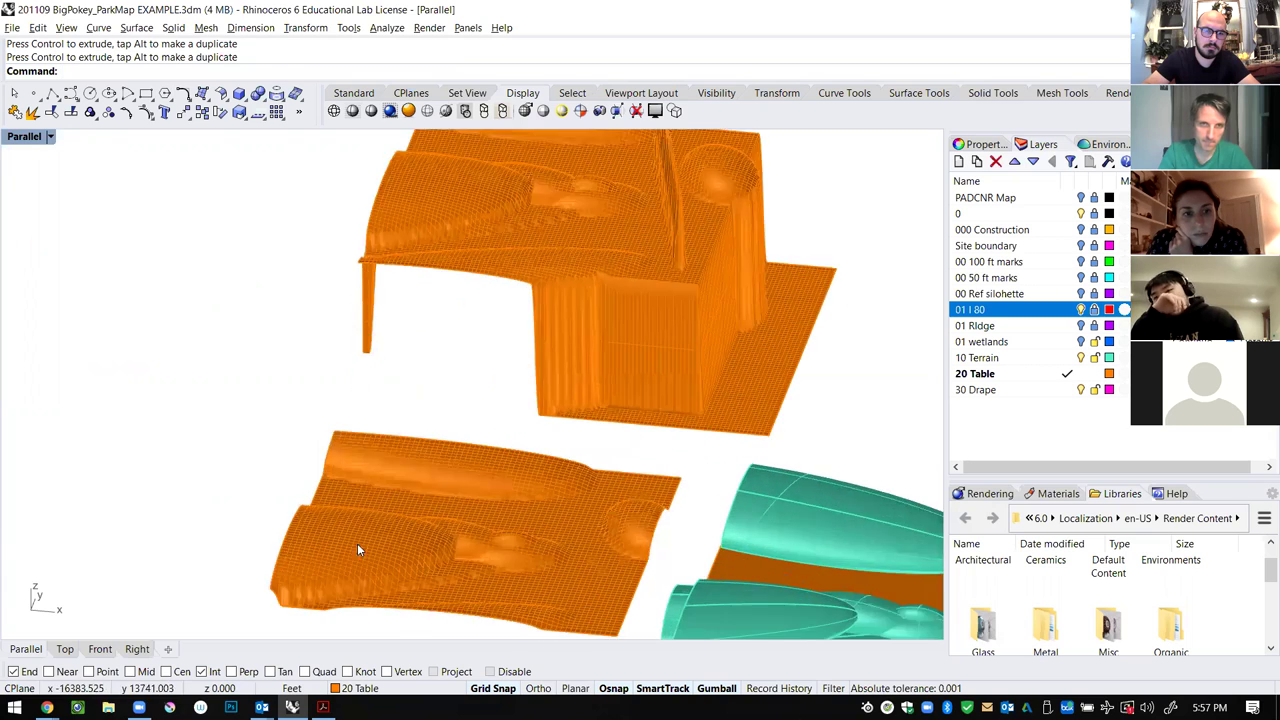
{"action": "scroll", "coordinate": [357, 530], "scroll_direction": "down", "scroll_amount": 6}
{"action": "scroll", "coordinate": [480, 495], "scroll_direction": "up", "scroll_amount": 6}
{"action": "right_click_drag", "start_coordinate": [676, 391], "coordinate": [639, 400]}
{"action": "scroll", "coordinate": [638, 400], "scroll_direction": "down", "scroll_amount": 7}
{"action": "scroll", "coordinate": [638, 400], "scroll_direction": "up", "scroll_amount": 6}
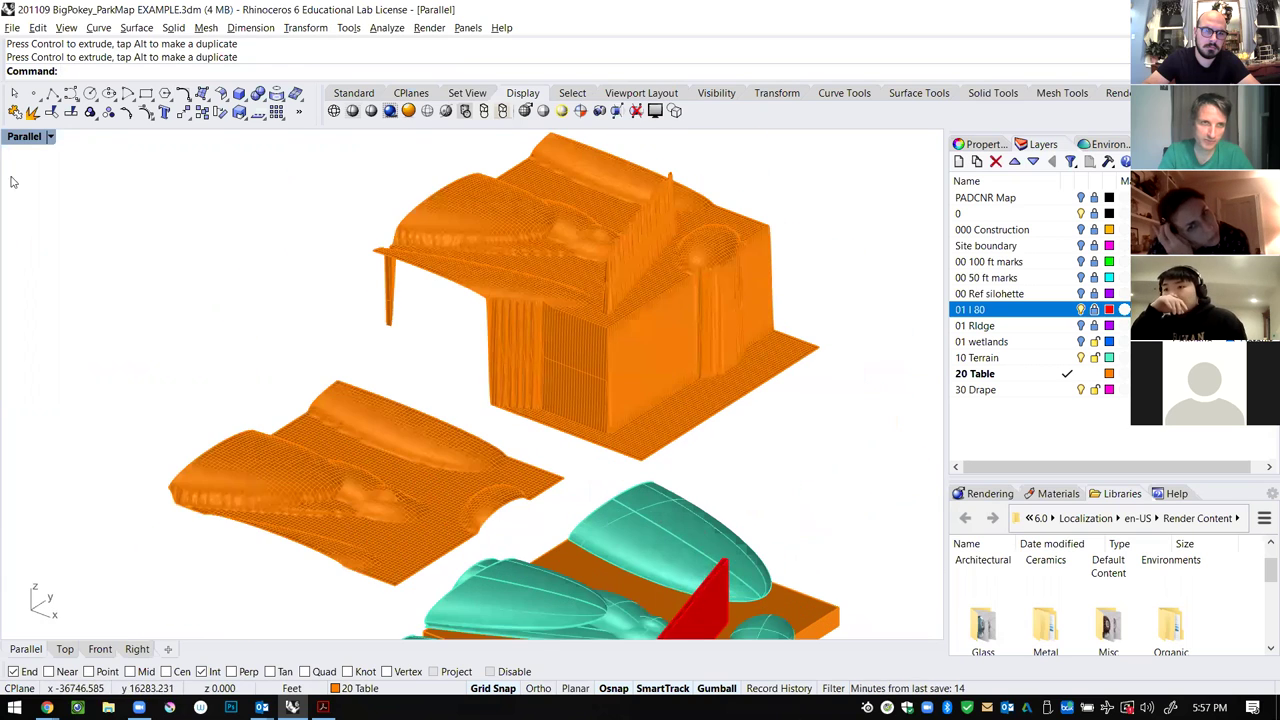
{"action": "left_click", "coordinate": [51, 137]}
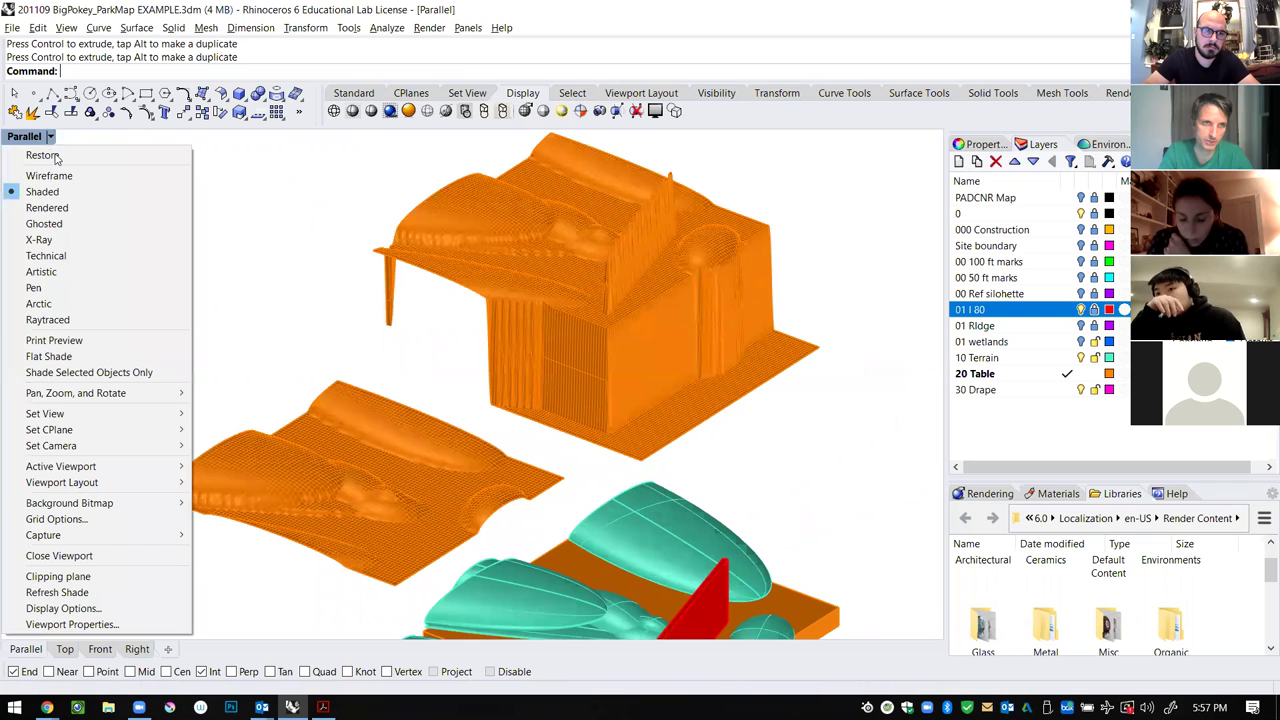
{"action": "left_click", "coordinate": [100, 208]}
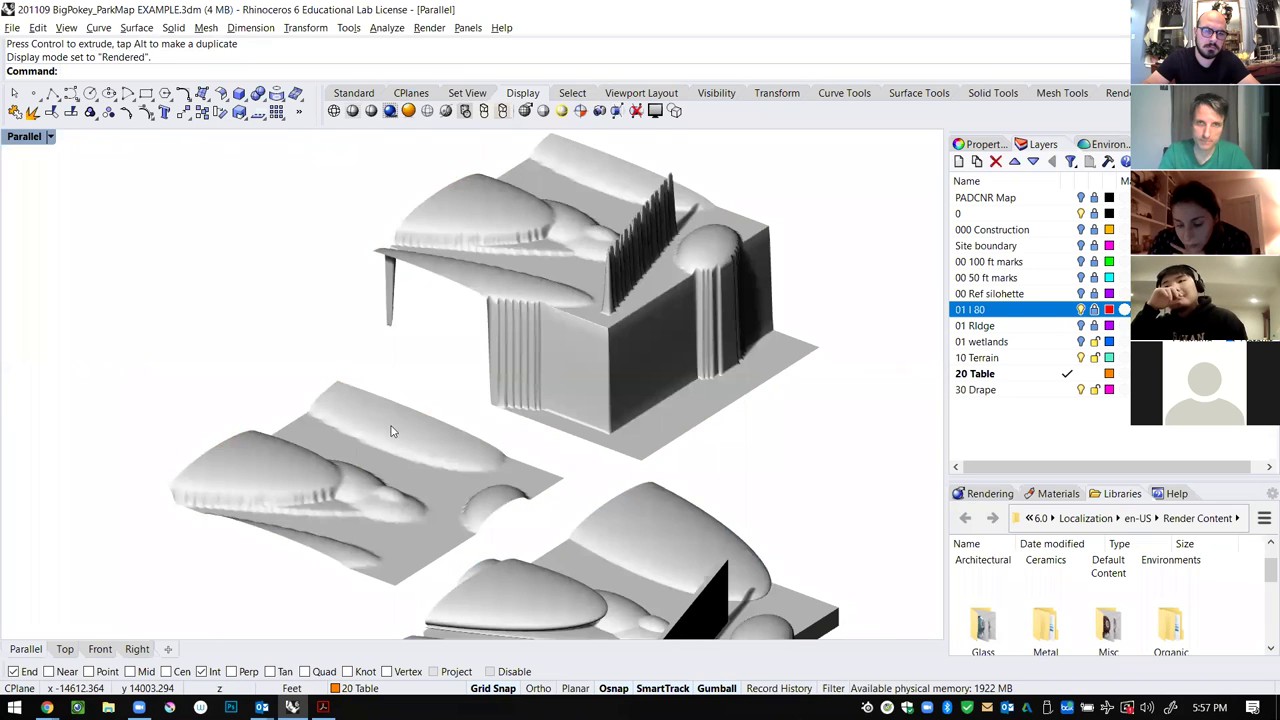
Examine the rendered draped surfaces up close, comparing the terrain edges, the I 80 wall ridges and the slab-edge drop-offs.
{"action": "right_click_drag", "start_coordinate": [393, 431], "coordinate": [370, 428]}
{"action": "scroll", "coordinate": [337, 536], "scroll_direction": "up", "scroll_amount": 5}
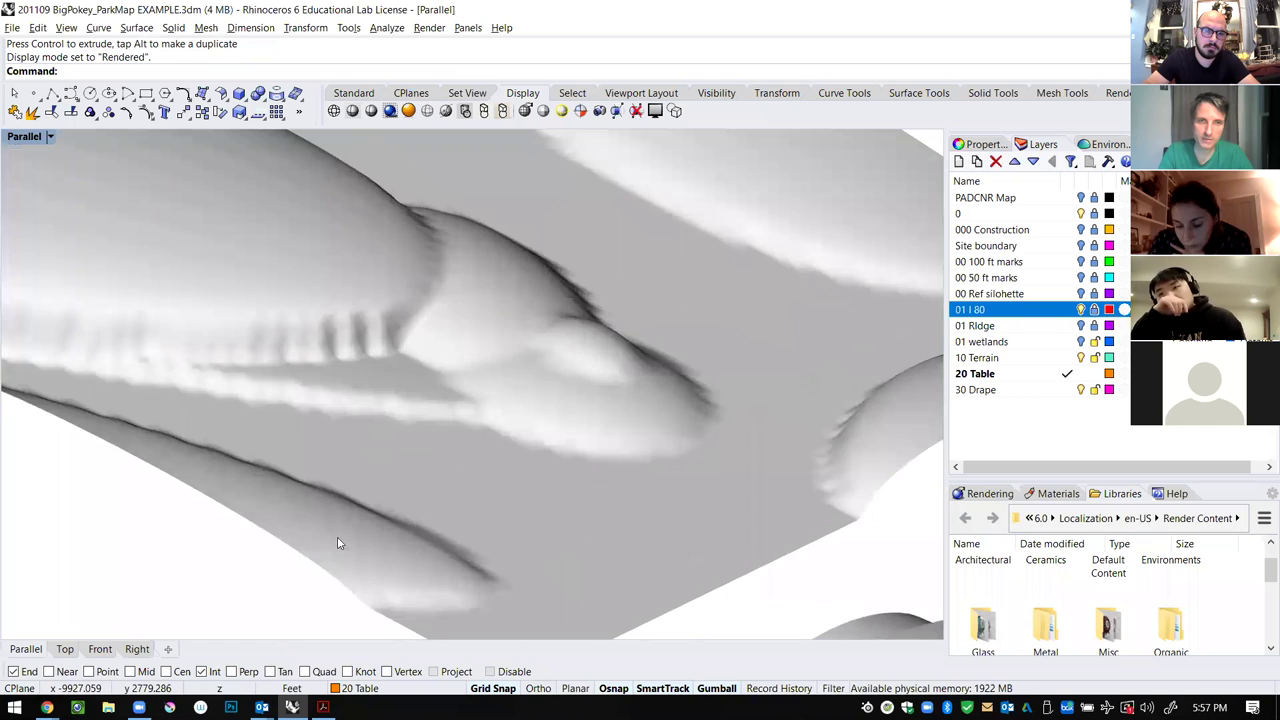
{"action": "scroll", "coordinate": [356, 370], "scroll_direction": "down", "scroll_amount": 8}
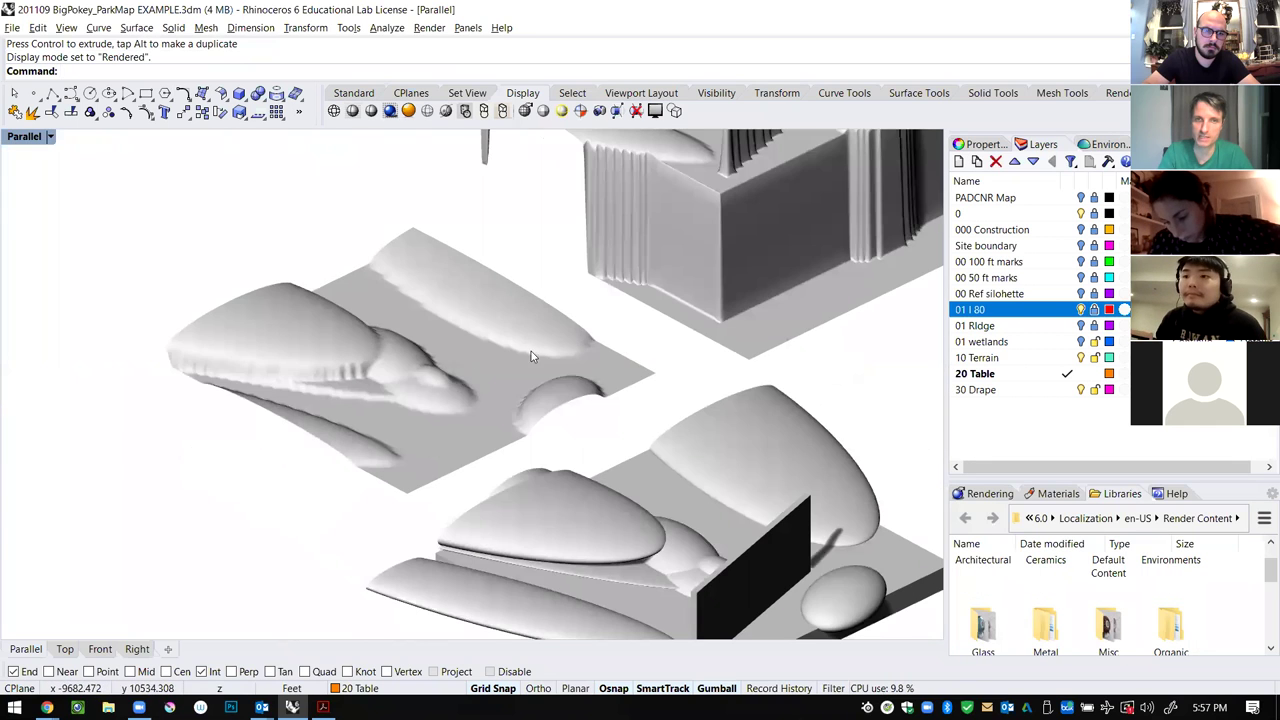
{"action": "scroll", "coordinate": [531, 351], "scroll_direction": "down", "scroll_amount": 5}
{"action": "scroll", "coordinate": [729, 197], "scroll_direction": "up", "scroll_amount": 7}
{"action": "scroll", "coordinate": [587, 200], "scroll_direction": "up", "scroll_amount": 4}
{"action": "right_click_drag", "start_coordinate": [691, 251], "coordinate": [592, 280]}
{"action": "scroll", "coordinate": [769, 315], "scroll_direction": "up", "scroll_amount": 6}
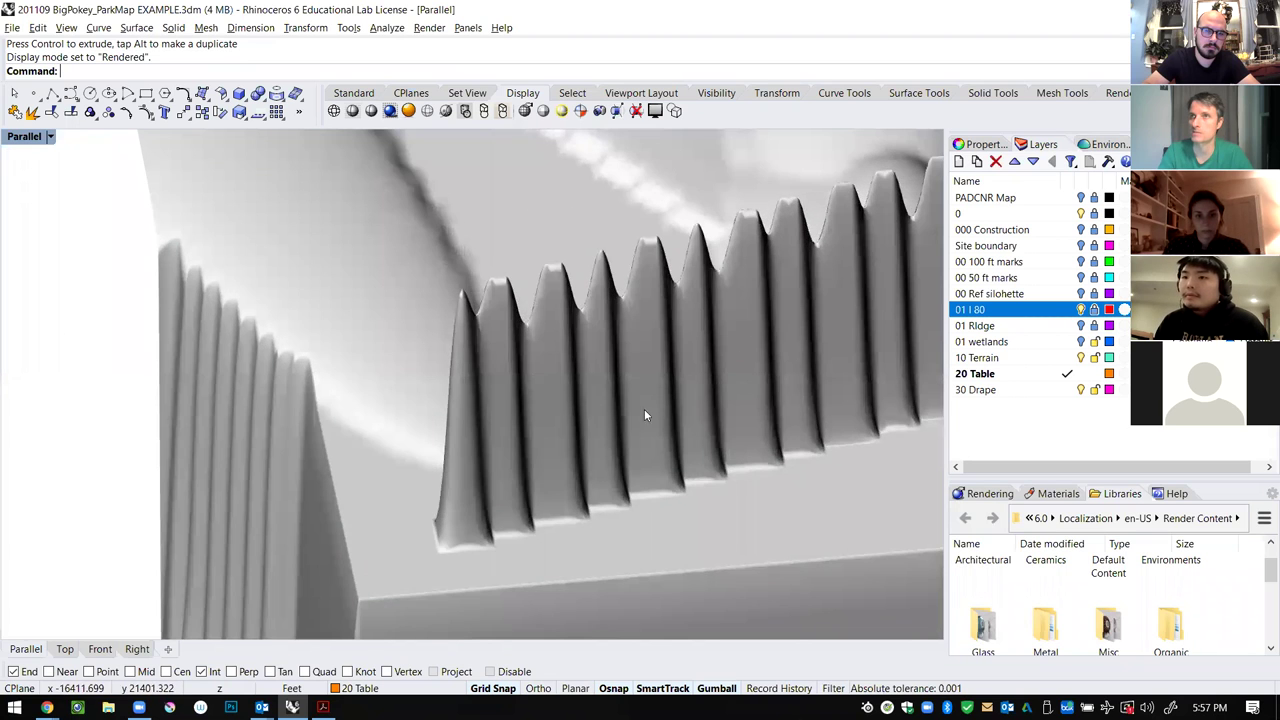
{"action": "scroll", "coordinate": [509, 444], "scroll_direction": "down", "scroll_amount": 4}
{"action": "right_click_drag", "start_coordinate": [509, 444], "coordinate": [585, 432]}
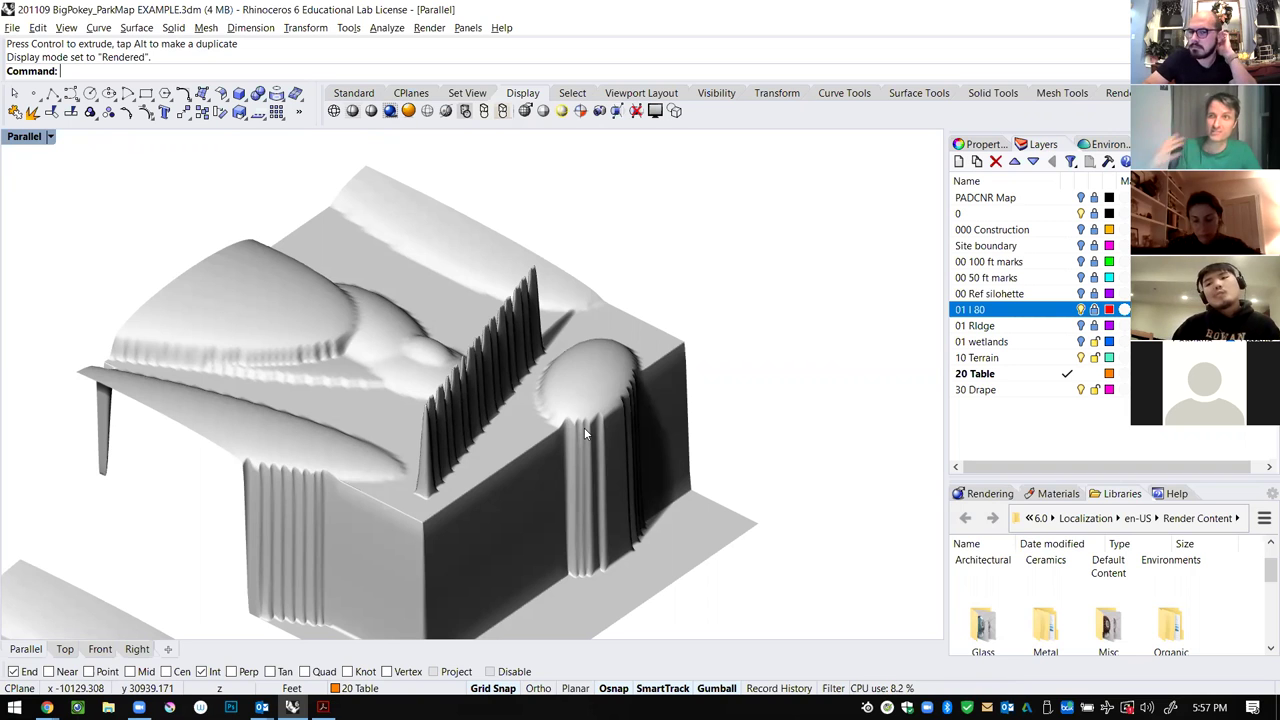
Try rebuilding the first draped surface with point counts of 6 in U and 10 in V, inspect it and undo the rebuild.
{"action": "scroll", "coordinate": [624, 431], "scroll_direction": "down", "scroll_amount": 5}
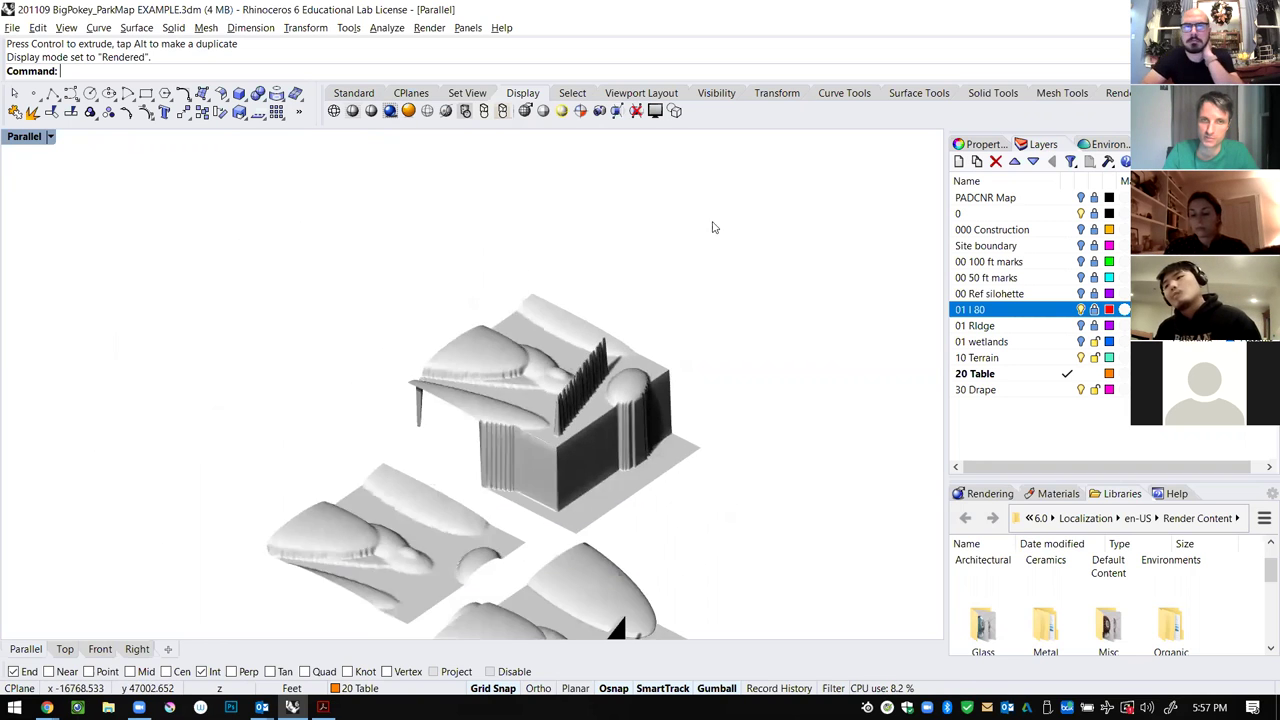
{"action": "scroll", "coordinate": [530, 507], "scroll_direction": "up", "scroll_amount": 5}
{"action": "left_click", "coordinate": [528, 366]}
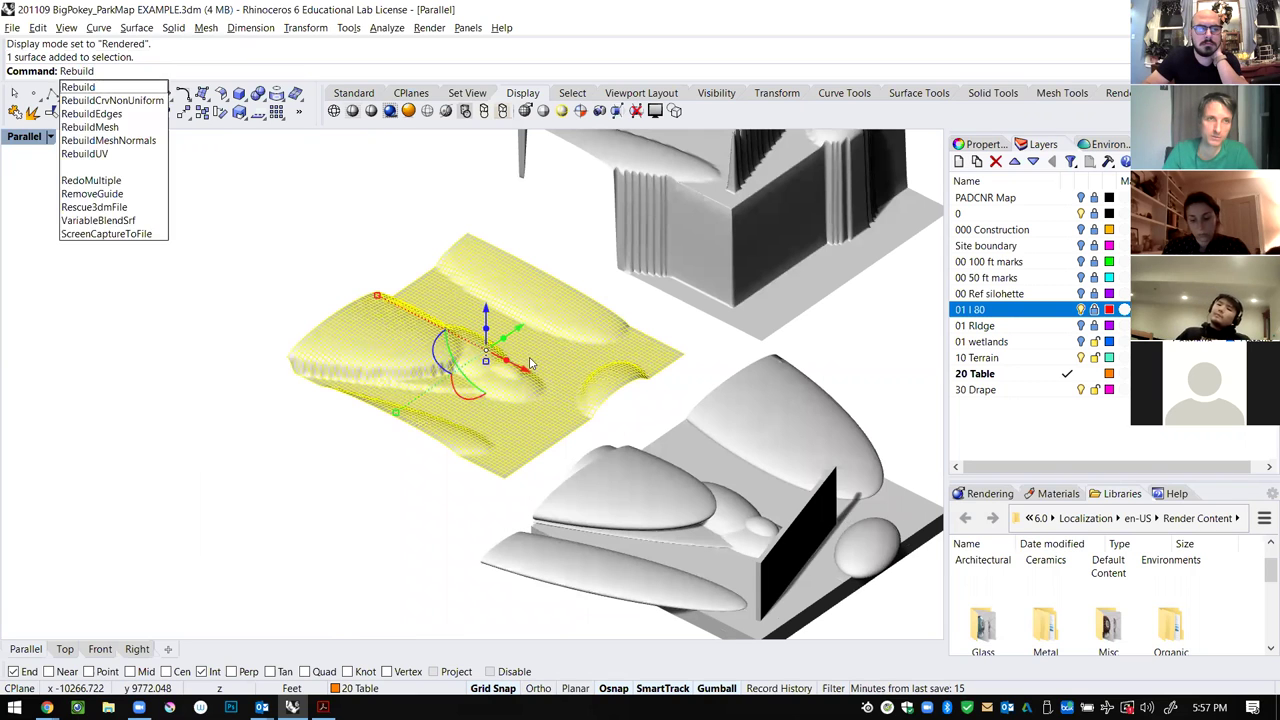
{"action": "key", "text": "Return"}
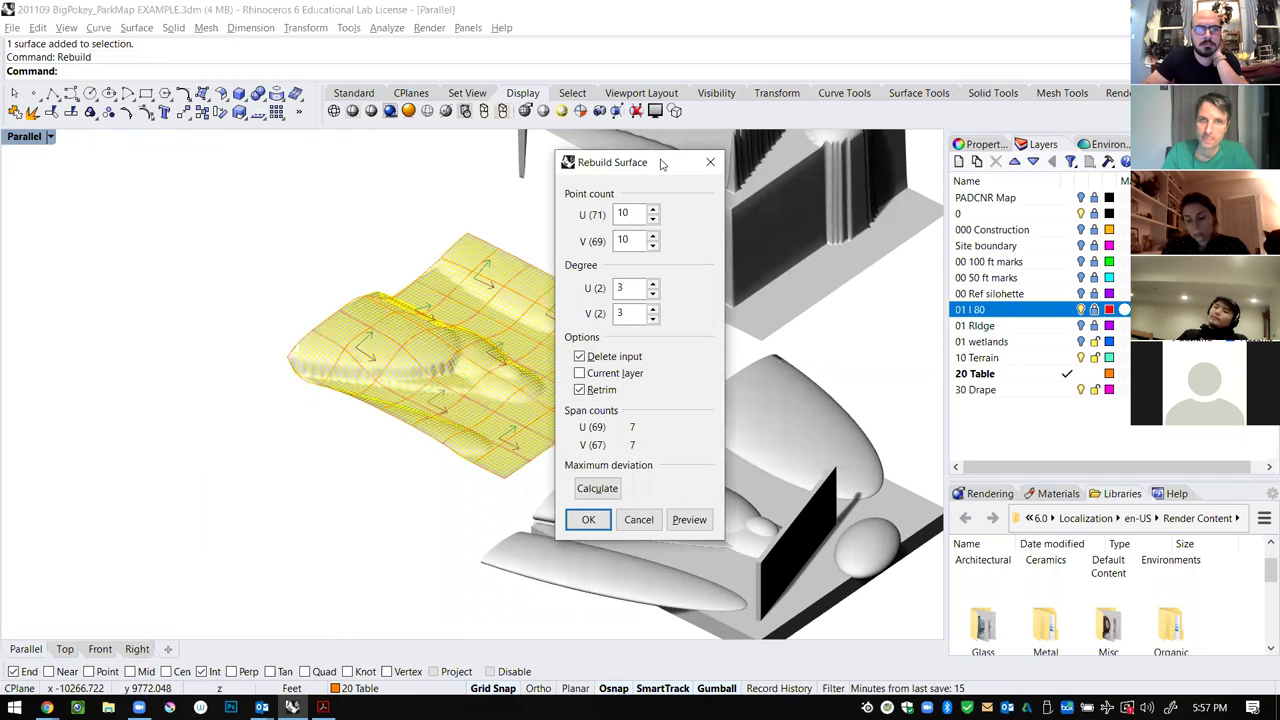
{"action": "left_click_drag", "start_coordinate": [660, 165], "coordinate": [171, 186]}
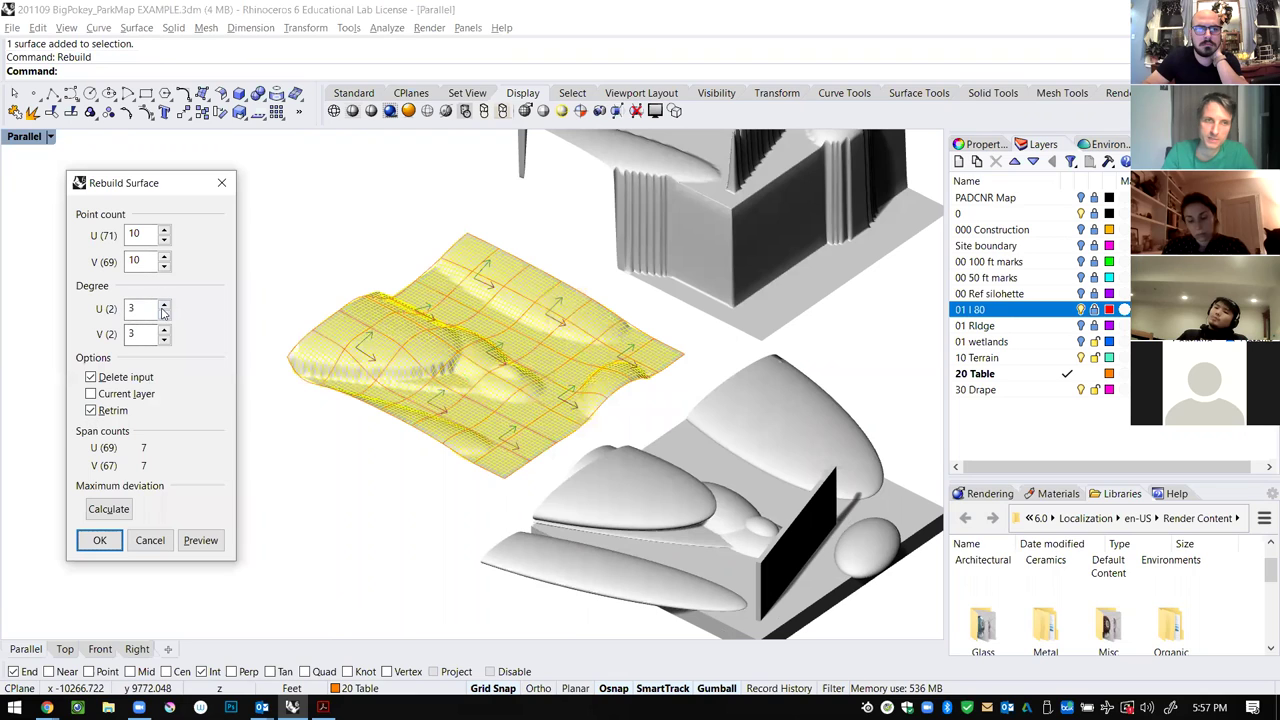
{"action": "left_click", "coordinate": [165, 230]}
{"action": "left_click", "coordinate": [165, 241]}
{"action": "left_click", "coordinate": [165, 241]}
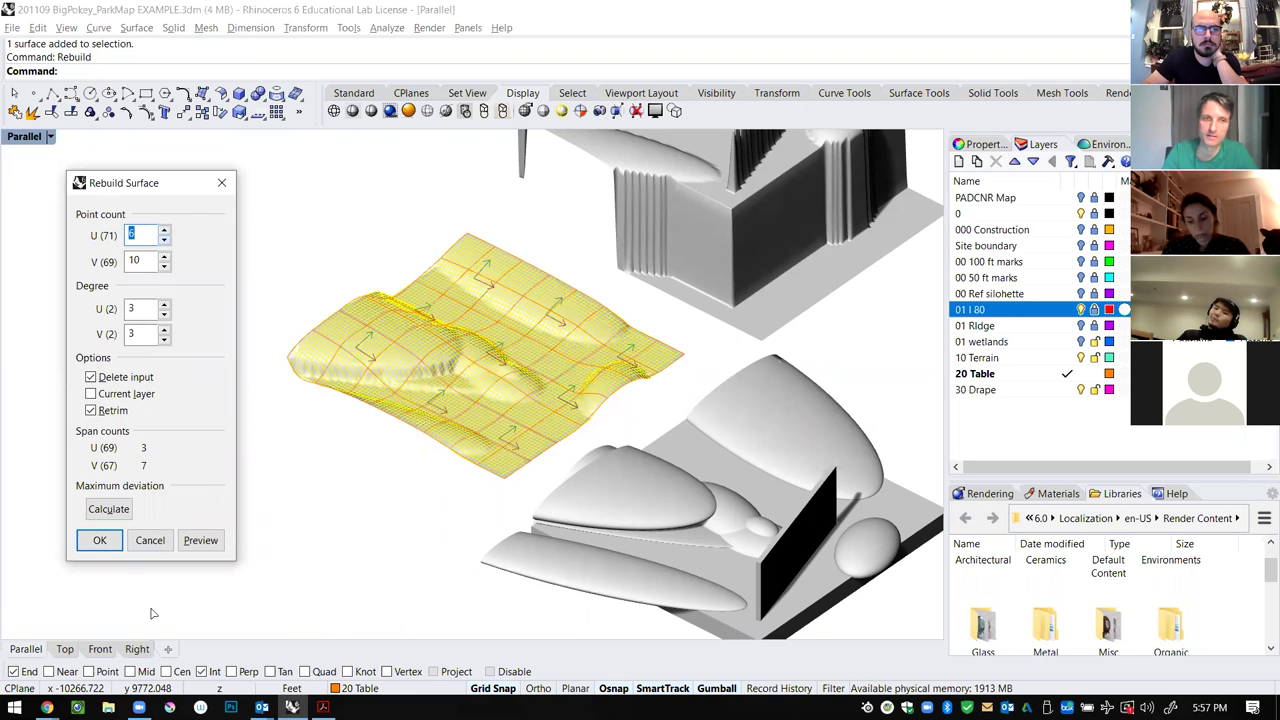
{"action": "left_click", "coordinate": [99, 541]}
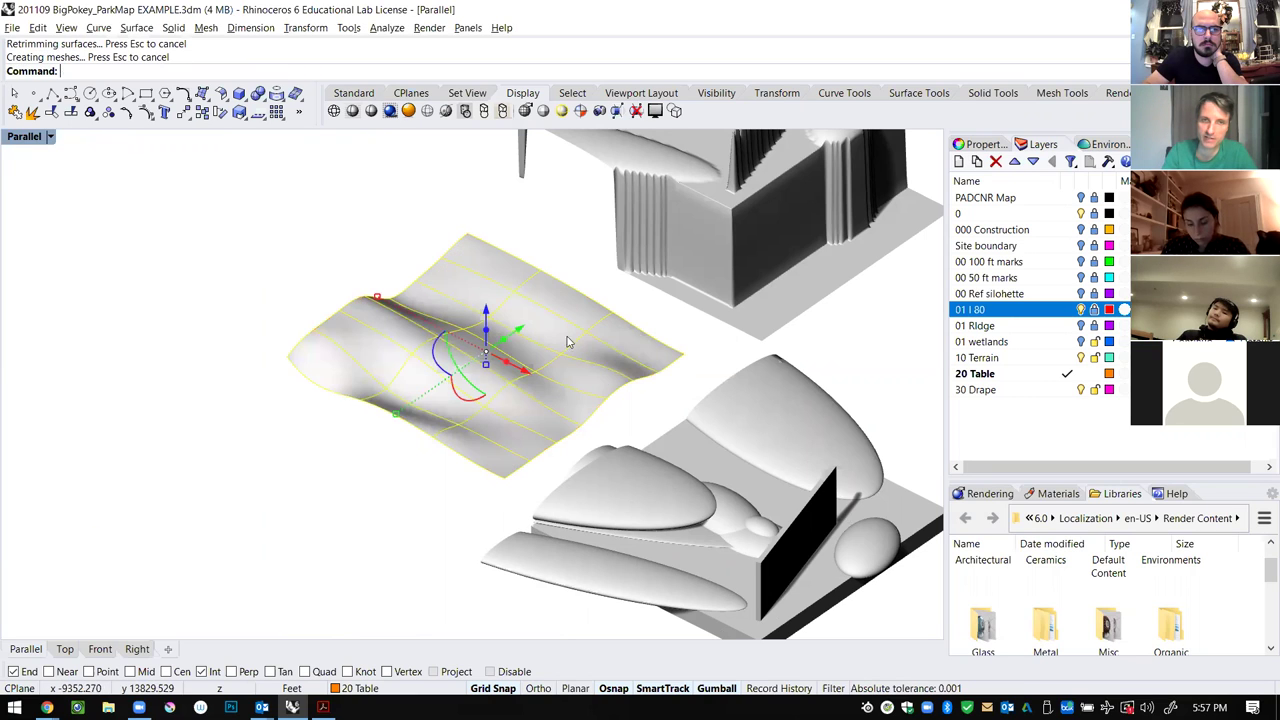
{"action": "scroll", "coordinate": [496, 346], "scroll_direction": "up", "scroll_amount": 9}
{"action": "scroll", "coordinate": [462, 384], "scroll_direction": "down", "scroll_amount": 7}
{"action": "left_click", "coordinate": [460, 371]}
{"action": "key", "text": "ctrl+z"}
{"action": "left_click", "coordinate": [674, 294]}
{"action": "left_click", "coordinate": [482, 354]}
{"action": "left_click_drag", "start_coordinate": [491, 371], "coordinate": [167, 581]}
{"action": "key", "text": "ctrl+z"}
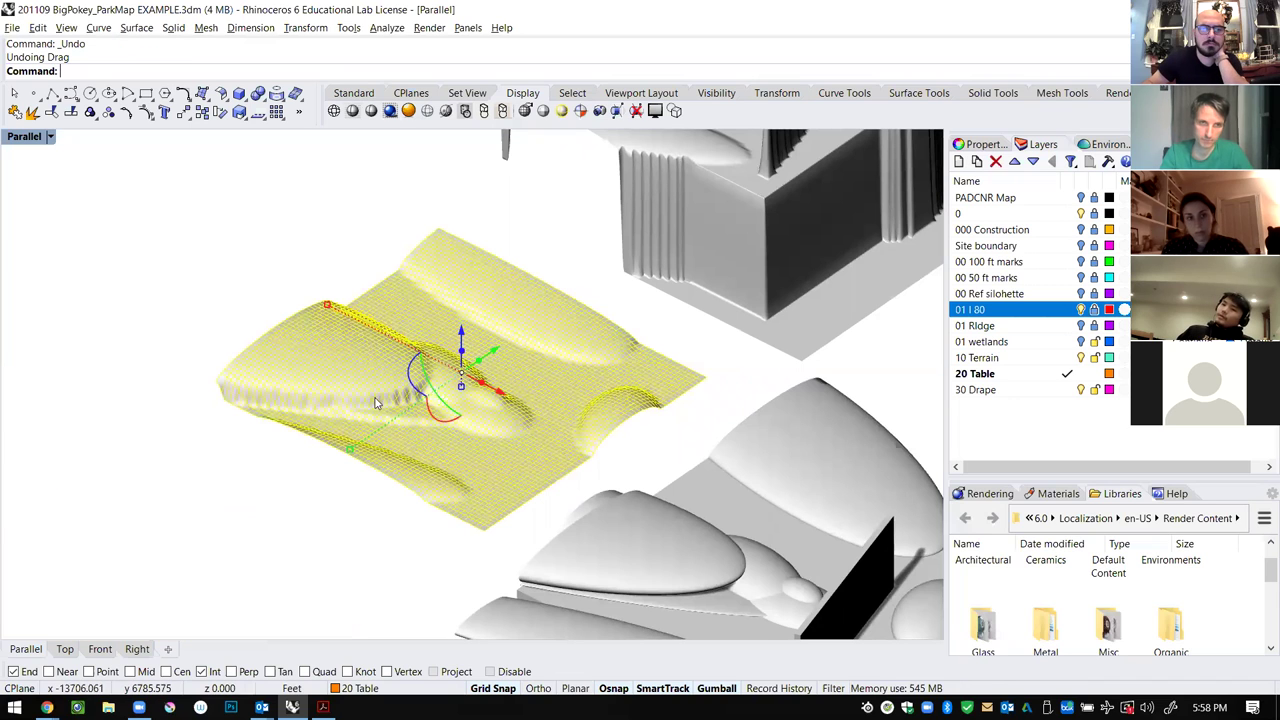
Relocate the gumball clear of the first draped surface and copy the surface along the Y axis into the empty space in front.
{"action": "left_click_drag", "start_coordinate": [489, 352], "coordinate": [255, 555], "text": "ctrl"}
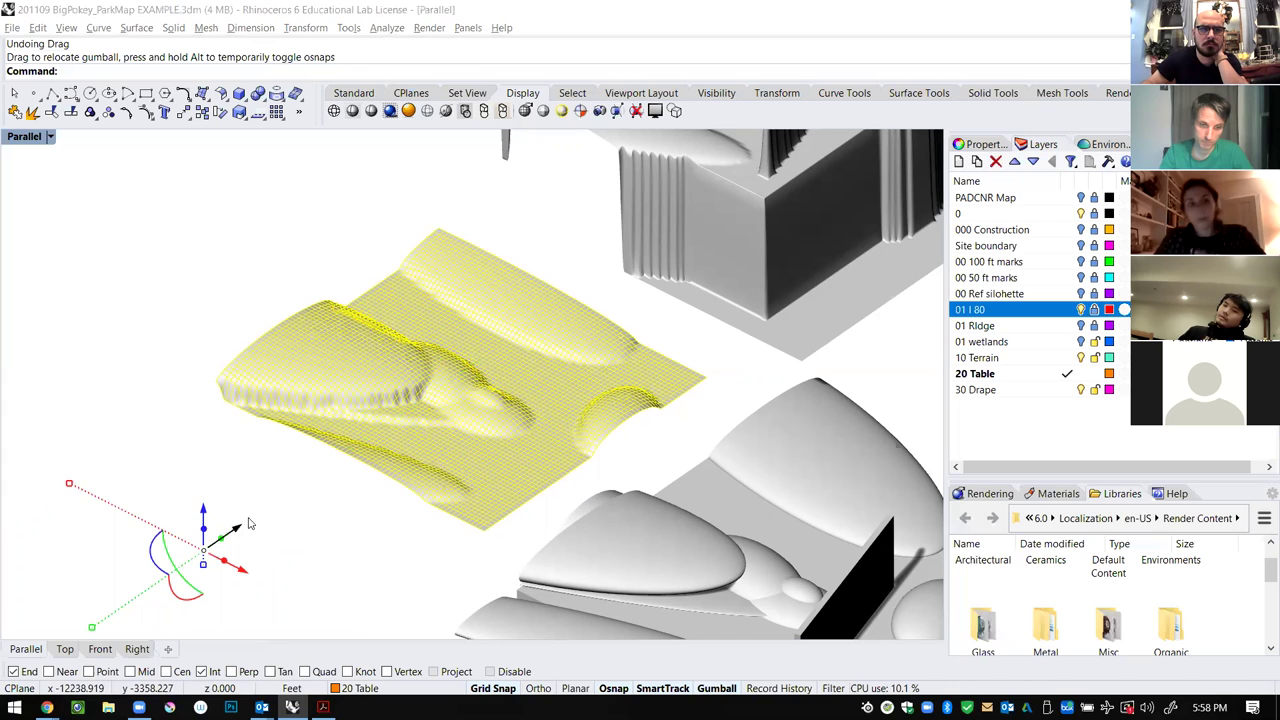
{"action": "key", "text": "super"}
{"action": "key", "text": "super"}
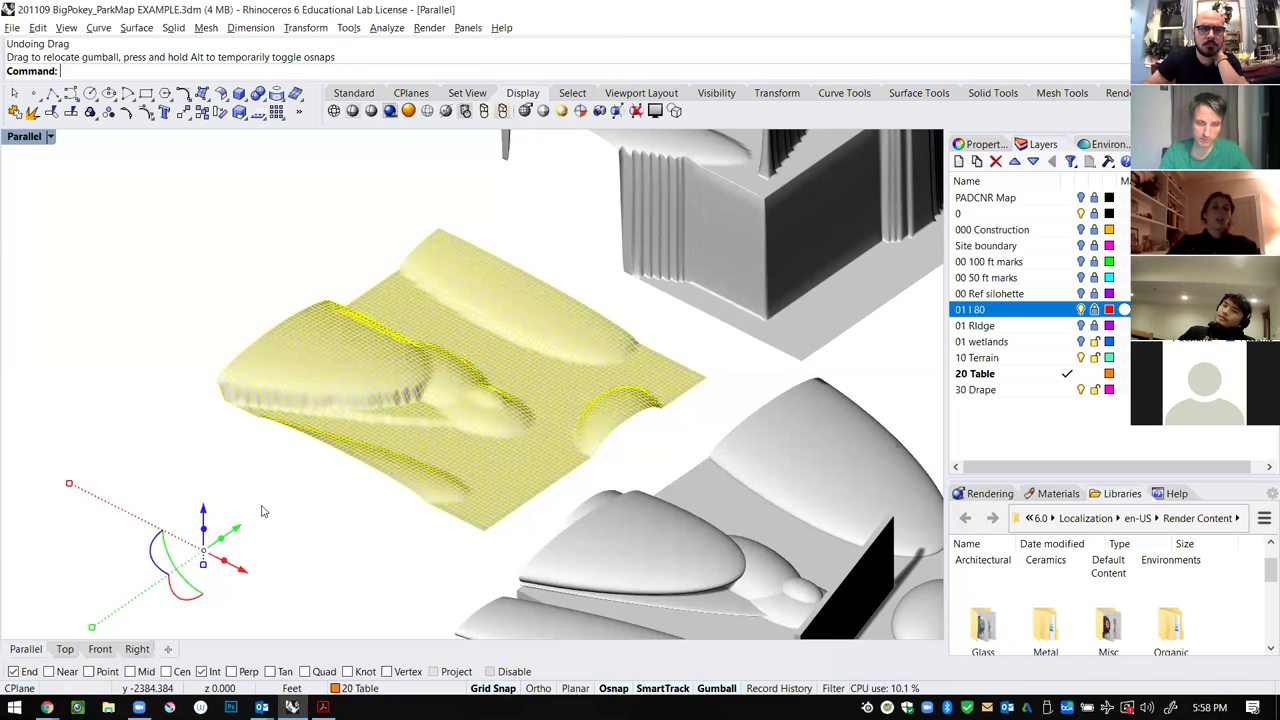
{"action": "left_click_drag", "start_coordinate": [238, 533], "coordinate": [25, 677]}
{"action": "mouse_move", "coordinate": [158, 609]}
{"action": "left_mouse_down"}
{"action": "mouse_move", "coordinate": [466, 451]}
{"action": "mouse_move", "coordinate": [183, 634]}
{"action": "mouse_move", "coordinate": [252, 575]}
{"action": "left_mouse_up"}
{"action": "scroll", "coordinate": [475, 446], "scroll_direction": "down", "scroll_amount": 8}
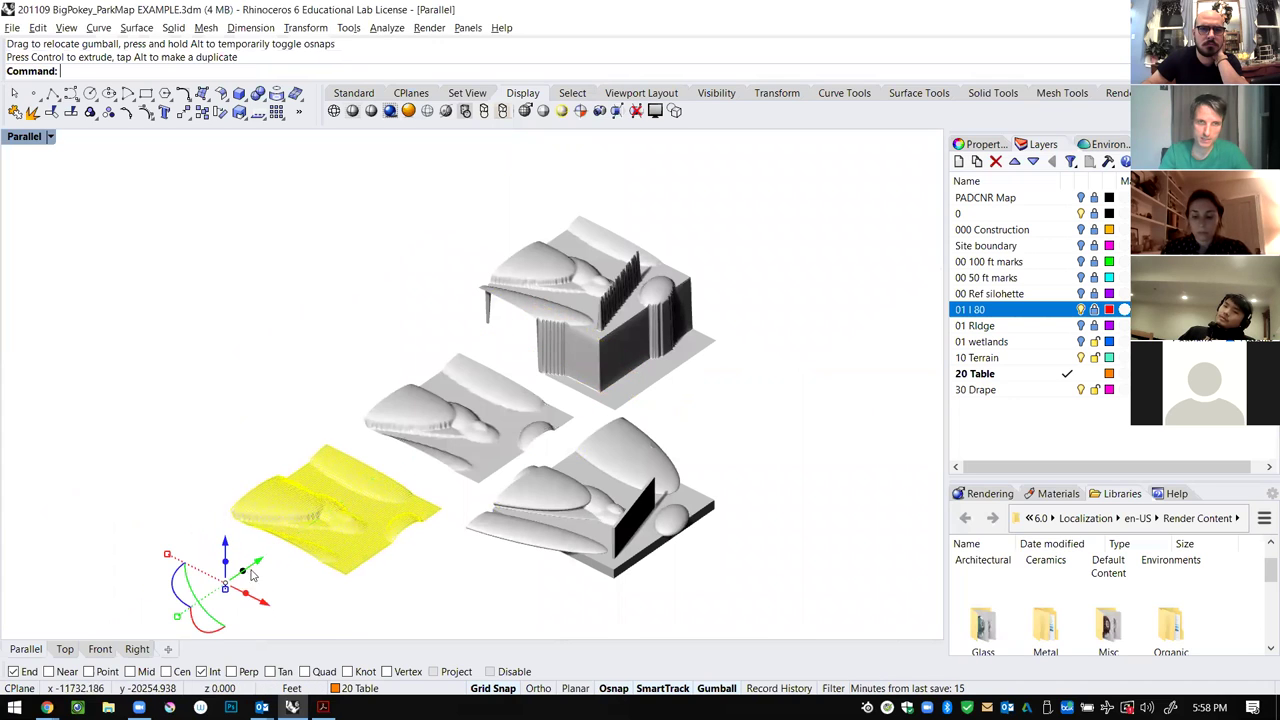
{"action": "left_click", "coordinate": [296, 397]}
Try rebuilding the copied draped surface with point counts of 12 in U and 15 in V, inspect its relief and undo the rebuild.
{"action": "scroll", "coordinate": [443, 534], "scroll_direction": "up", "scroll_amount": 5}
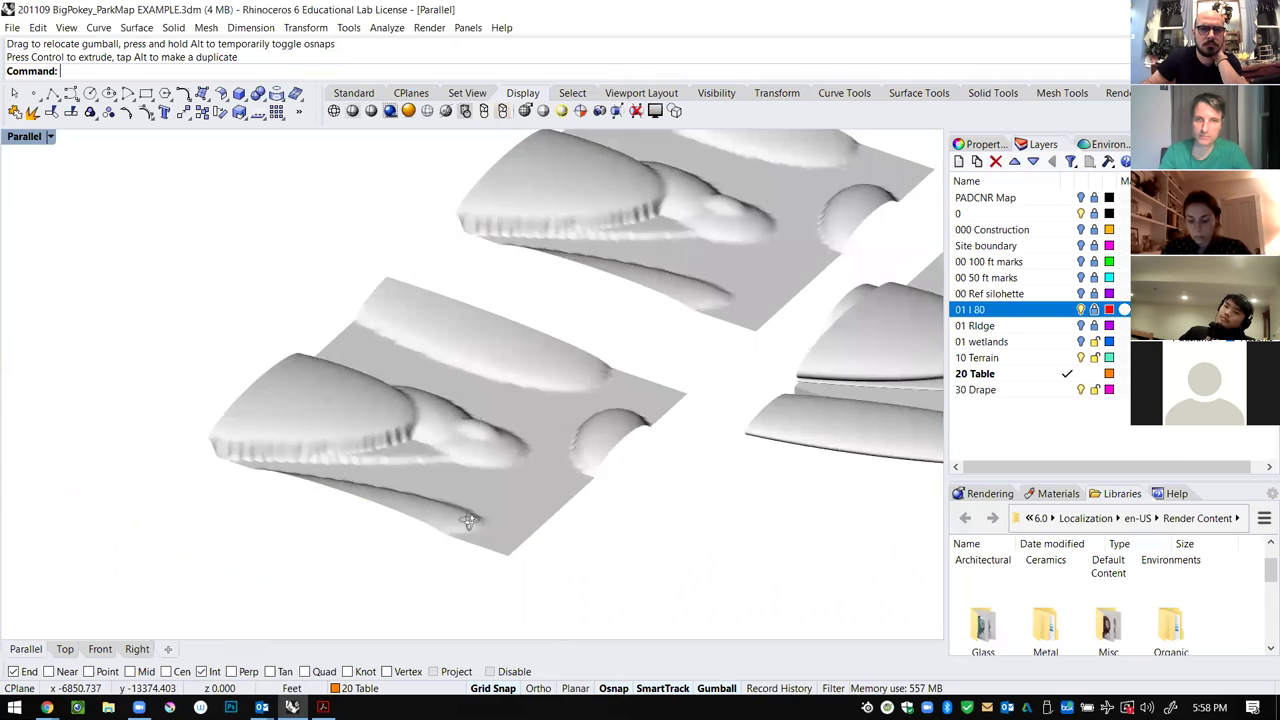
{"action": "right_click_drag", "start_coordinate": [469, 520], "coordinate": [443, 471]}
{"action": "left_click", "coordinate": [505, 420]}
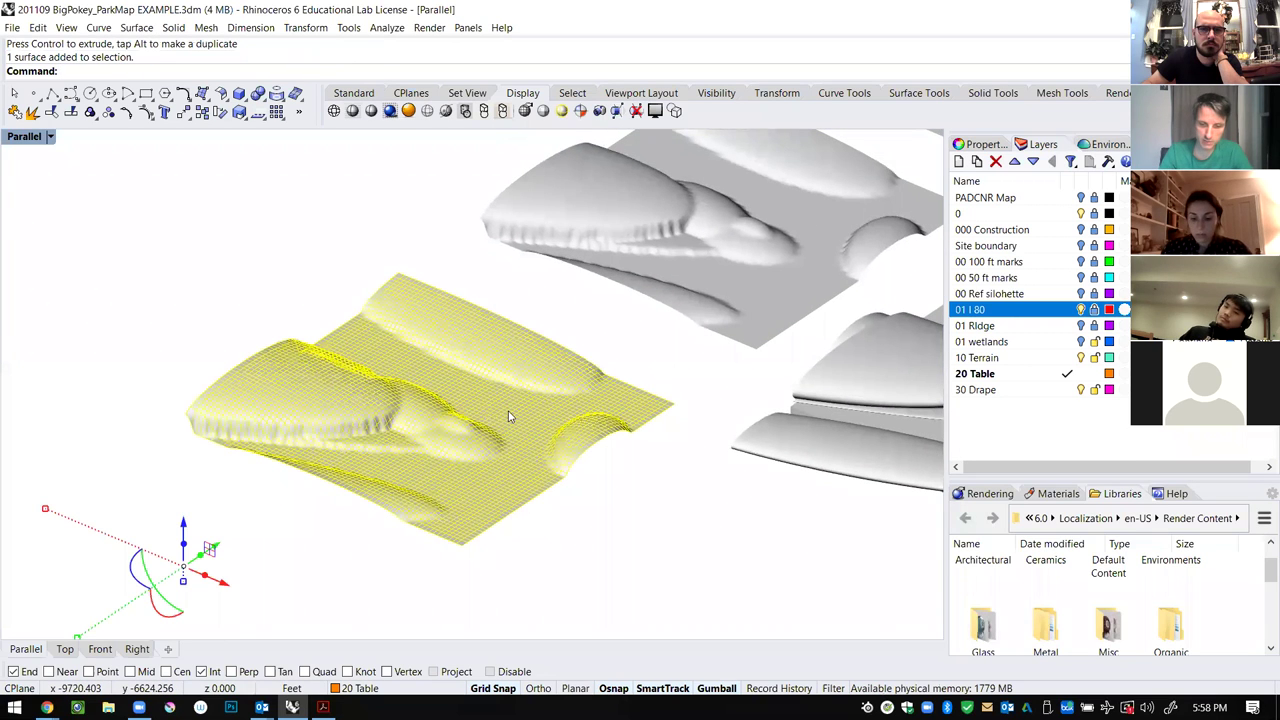
{"action": "key", "text": "Return"}
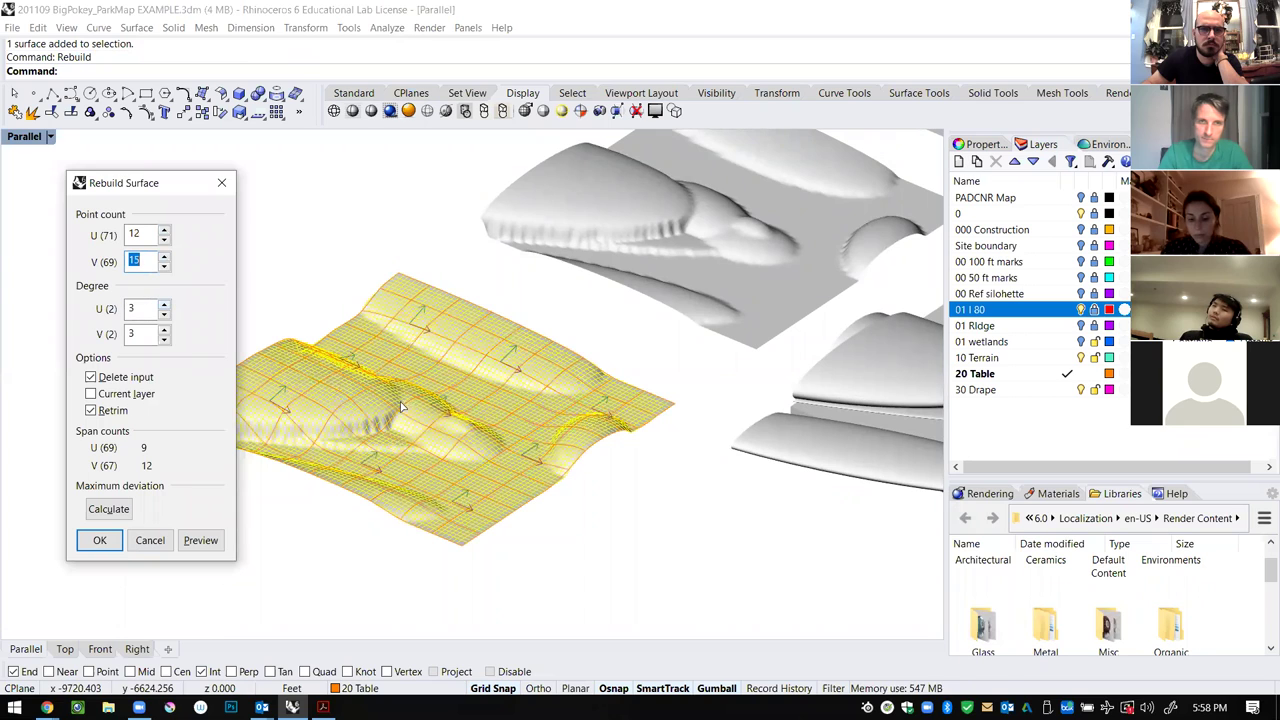
{"action": "left_click", "coordinate": [100, 540]}
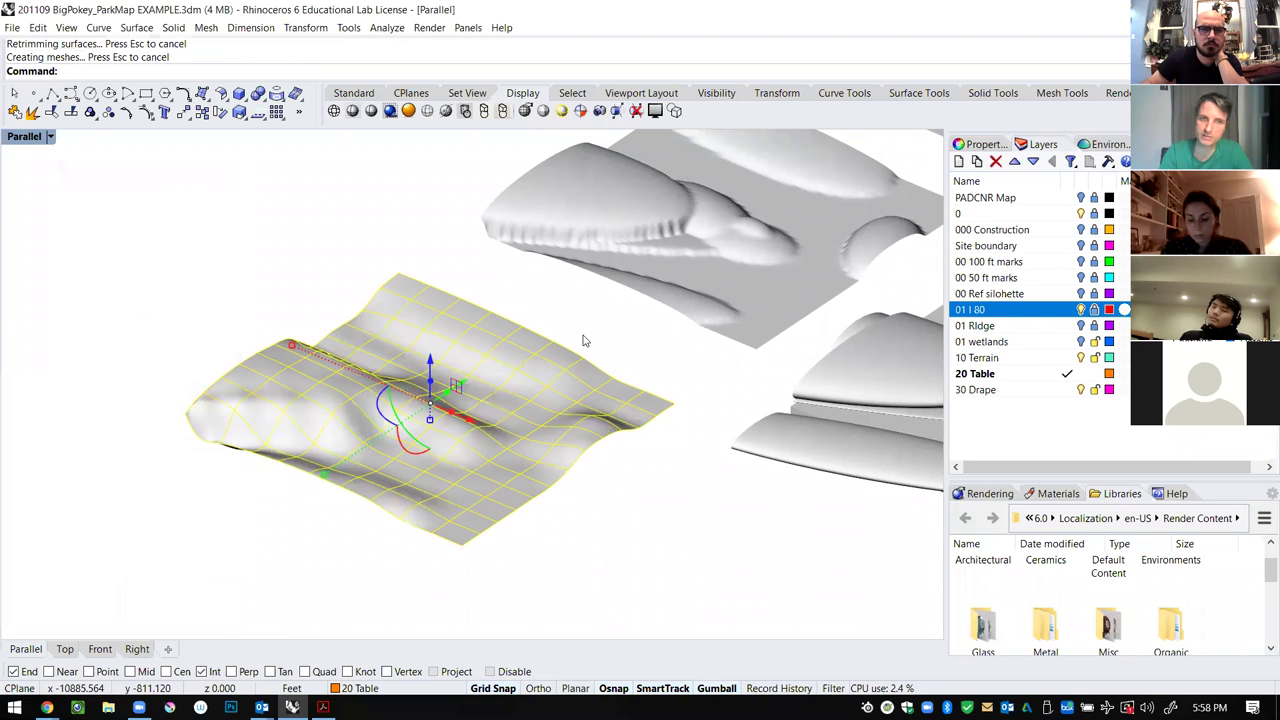
{"action": "key", "text": "Escape"}
{"action": "mouse_move", "coordinate": [296, 391]}
{"action": "right_mouse_down"}
{"action": "mouse_move", "coordinate": [240, 325]}
{"action": "mouse_move", "coordinate": [266, 357]}
{"action": "mouse_move", "coordinate": [371, 391]}
{"action": "mouse_move", "coordinate": [786, 306]}
{"action": "mouse_move", "coordinate": [733, 332]}
{"action": "right_mouse_up"}
{"action": "scroll", "coordinate": [250, 320], "scroll_direction": "up", "scroll_amount": 5}
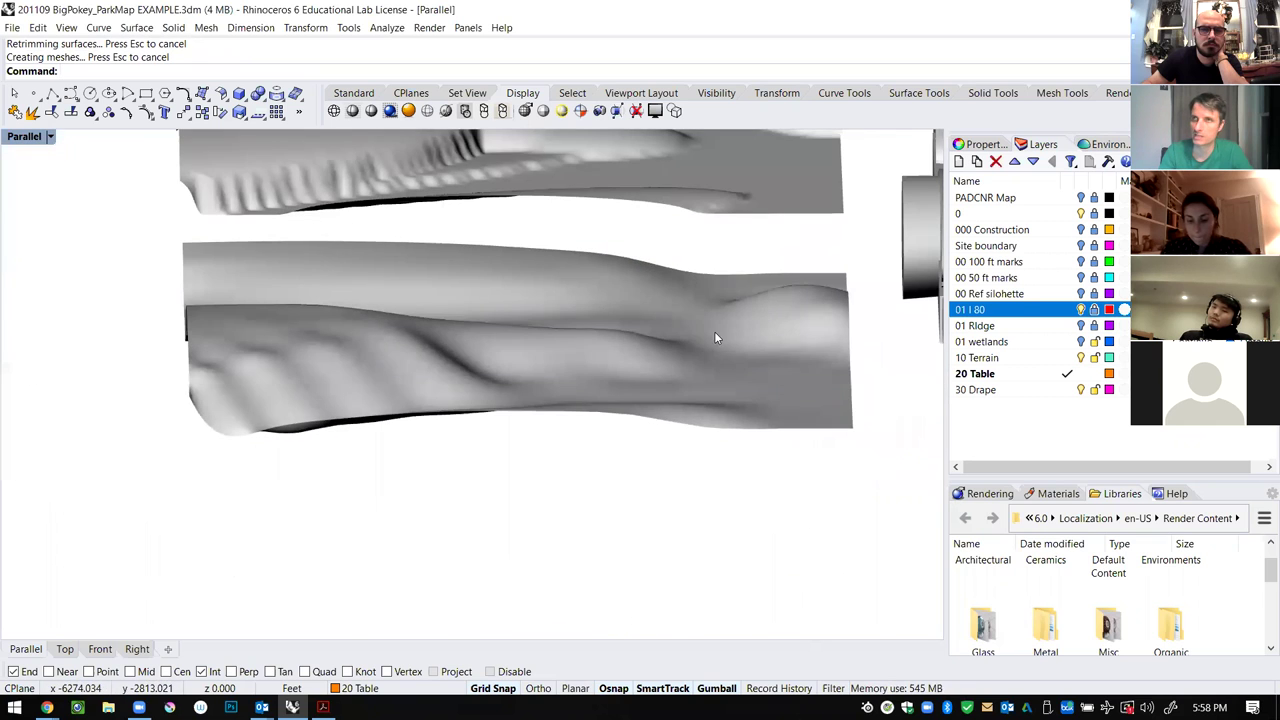
{"action": "mouse_move", "coordinate": [700, 337]}
{"action": "right_mouse_down"}
{"action": "mouse_move", "coordinate": [603, 391]}
{"action": "mouse_move", "coordinate": [240, 391]}
{"action": "mouse_move", "coordinate": [169, 263]}
{"action": "mouse_move", "coordinate": [143, 294]}
{"action": "mouse_move", "coordinate": [243, 251]}
{"action": "right_mouse_up"}
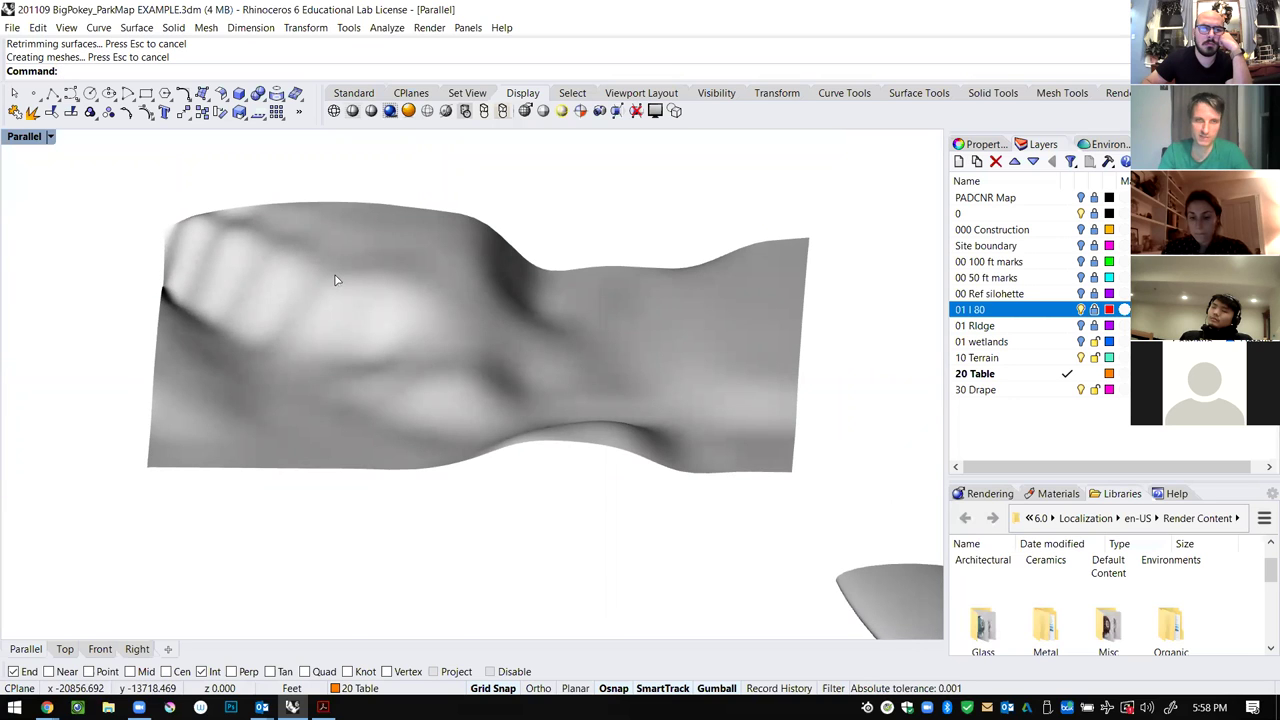
{"action": "key", "text": "ctrl+z"}
Rebuild the copied draped surface with point counts of 20 in both U and V and deselect it.
{"action": "type", "text": "Rebuild"}
{"action": "key", "text": "Return"}
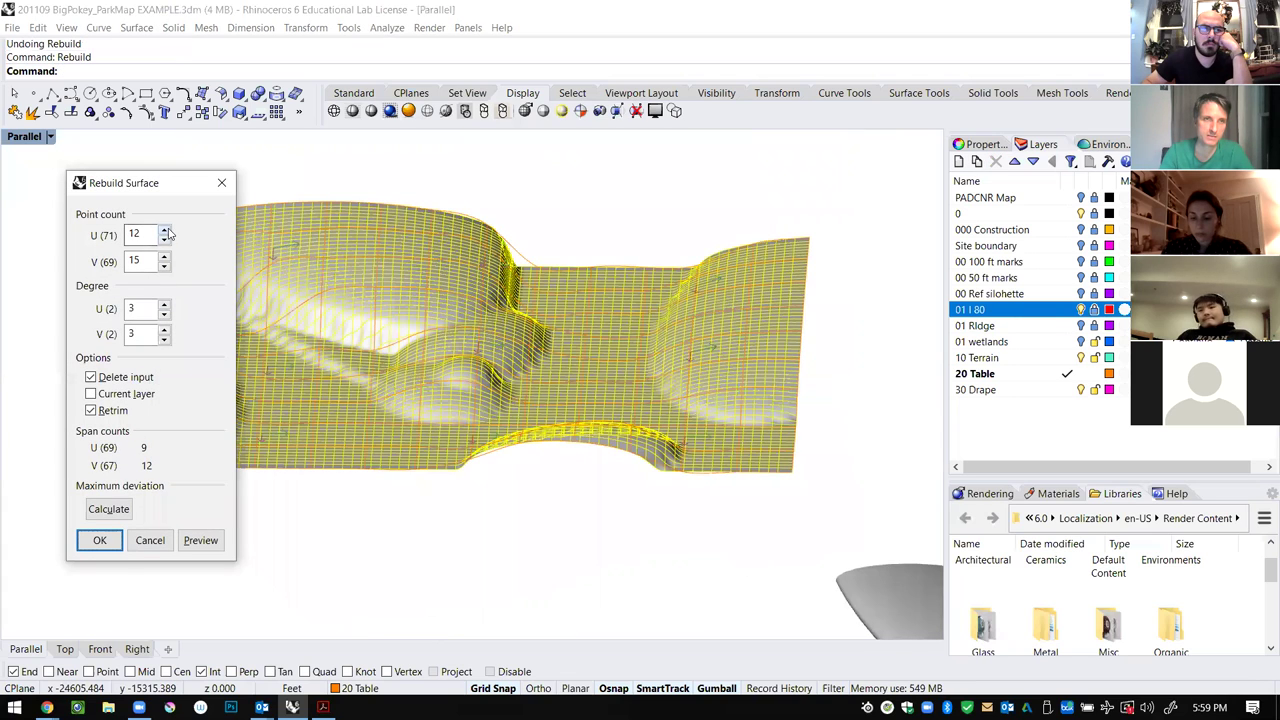
{"action": "left_click", "coordinate": [164, 239]}
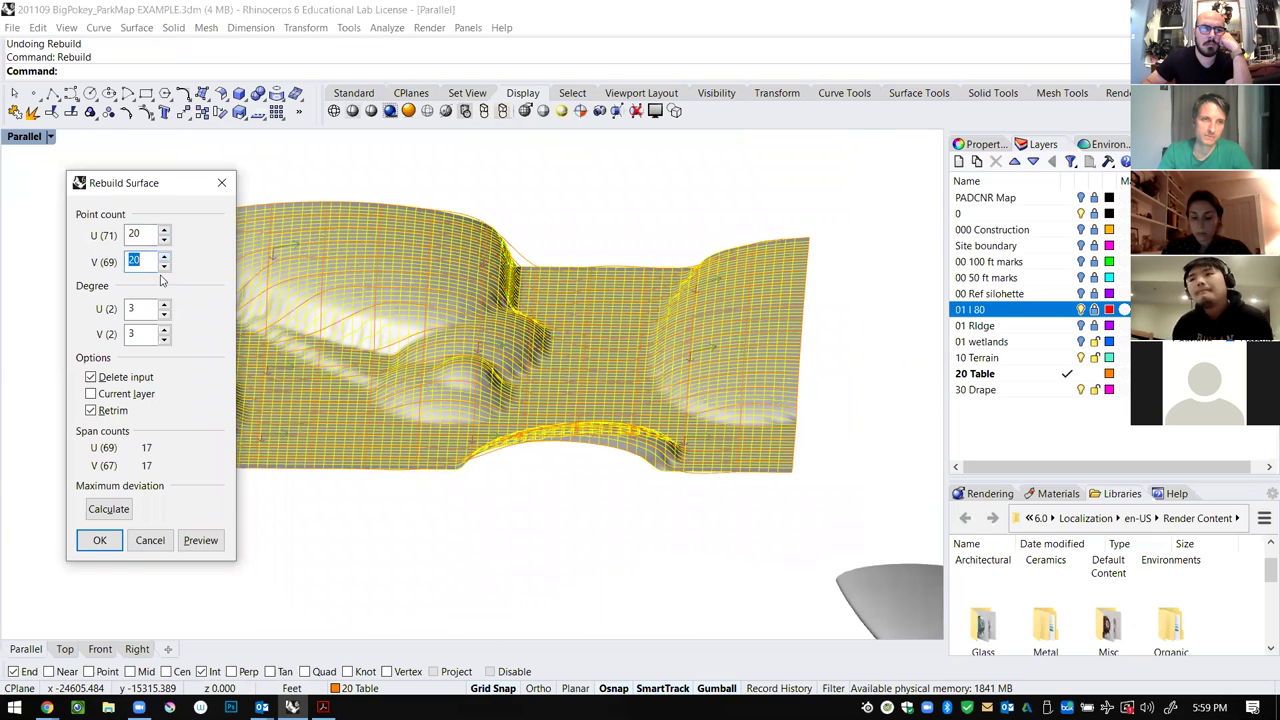
{"action": "left_click", "coordinate": [99, 539]}
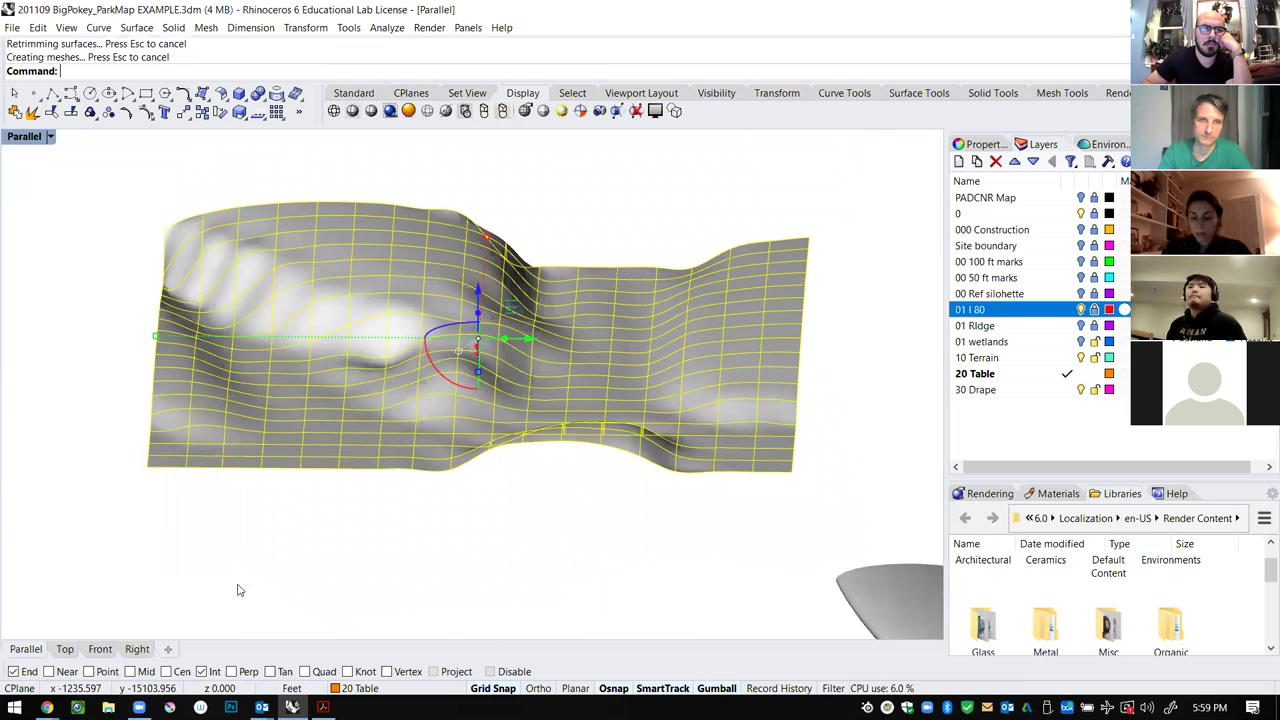
{"action": "left_click", "coordinate": [238, 590]}
Copy the original, unrebuilt draped surface along the Y axis to the far side of the rebuilt copy and deselect it.
{"action": "right_click_drag", "start_coordinate": [411, 417], "coordinate": [534, 480]}
{"action": "scroll", "coordinate": [432, 405], "scroll_direction": "down", "scroll_amount": 12}
{"action": "left_click", "coordinate": [495, 295]}
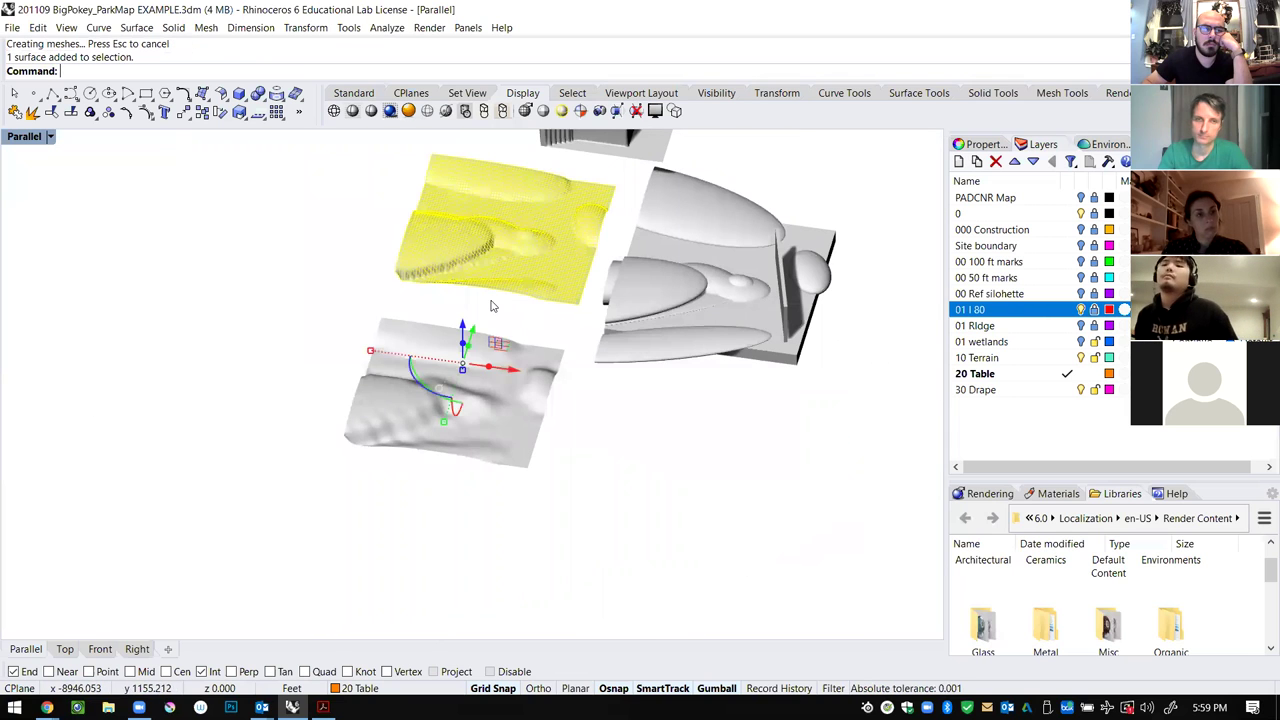
{"action": "scroll", "coordinate": [490, 306], "scroll_direction": "down", "scroll_amount": 4}
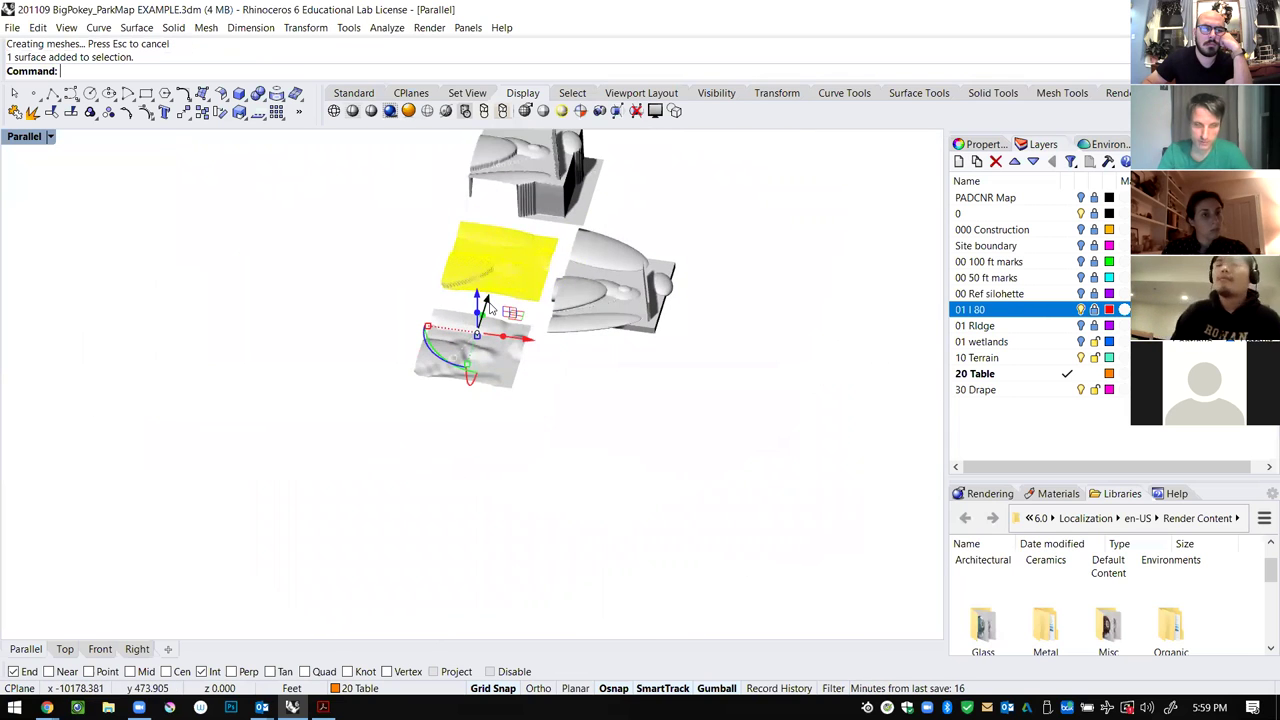
{"action": "left_click_drag", "start_coordinate": [490, 305], "coordinate": [415, 512]}
{"action": "left_click", "coordinate": [394, 519]}
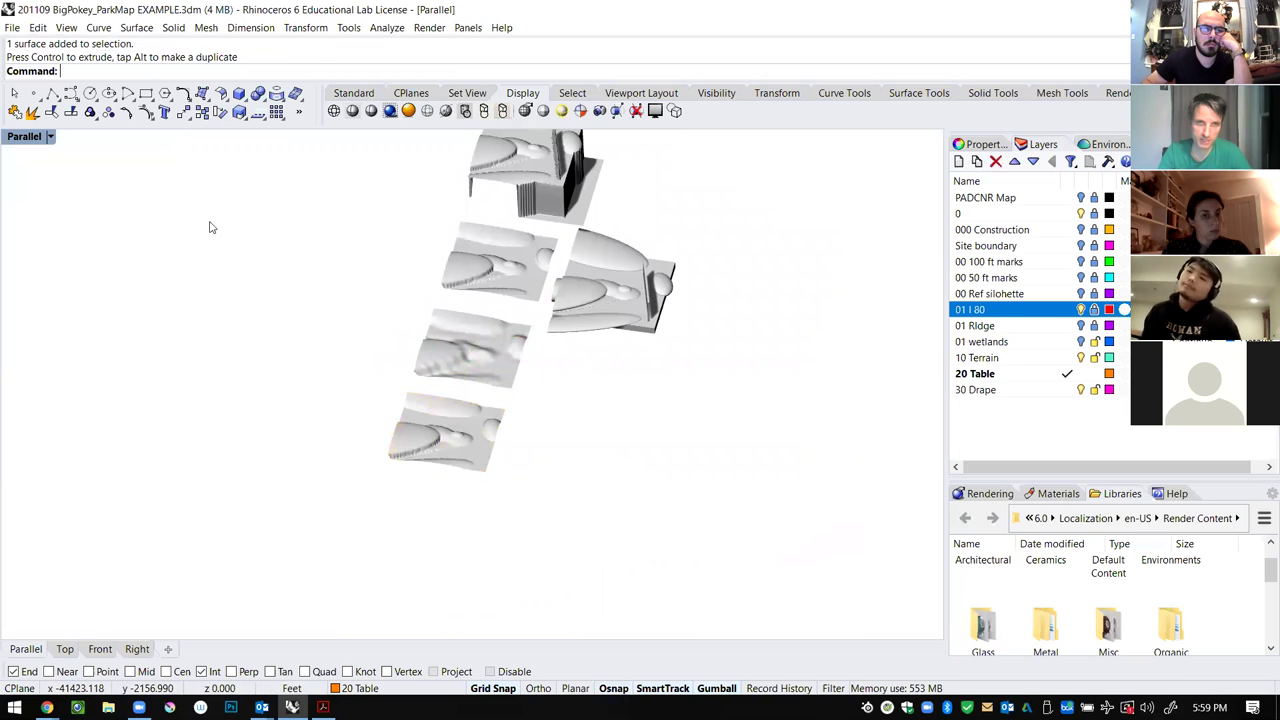
Drape a new surface over the newest copy in the Top view, with the drape window just inside its edges.
{"action": "double_click", "coordinate": [38, 137]}
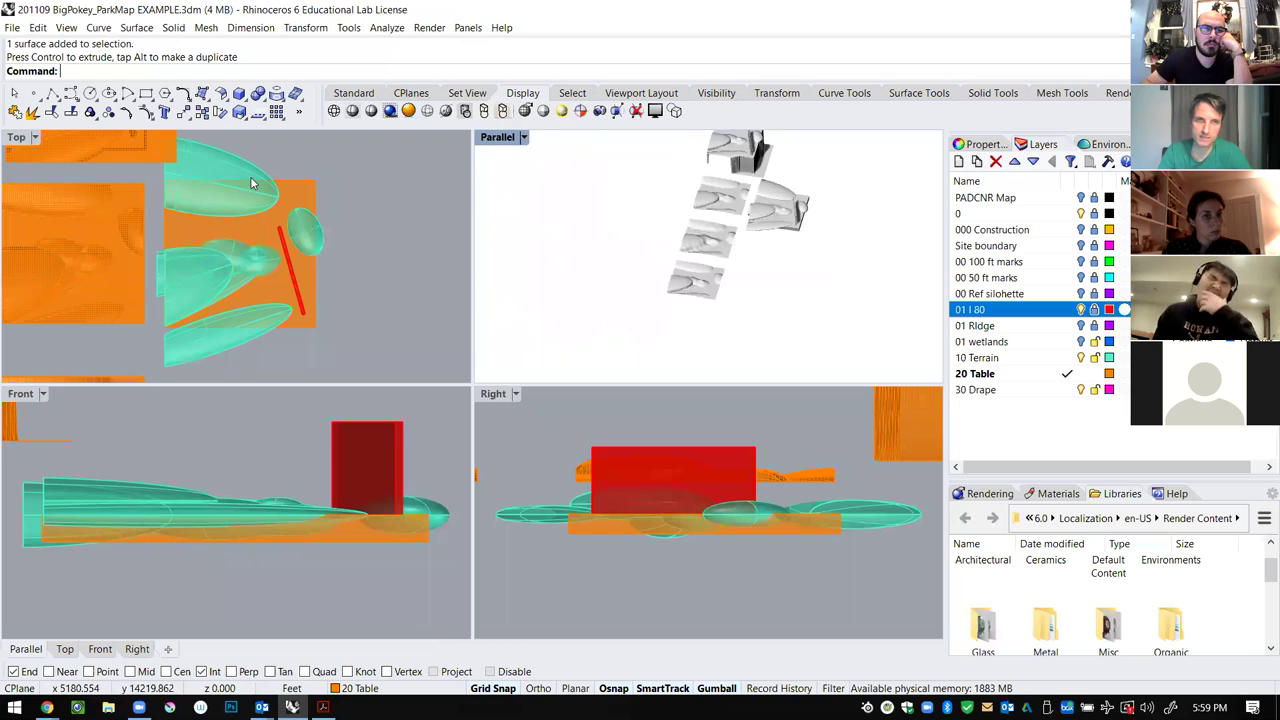
{"action": "scroll", "coordinate": [374, 245], "scroll_direction": "down", "scroll_amount": 2}
{"action": "scroll", "coordinate": [375, 241], "scroll_direction": "down", "scroll_amount": 5}
{"action": "scroll", "coordinate": [305, 326], "scroll_direction": "up", "scroll_amount": 8}
{"action": "scroll", "coordinate": [332, 189], "scroll_direction": "down", "scroll_amount": 10}
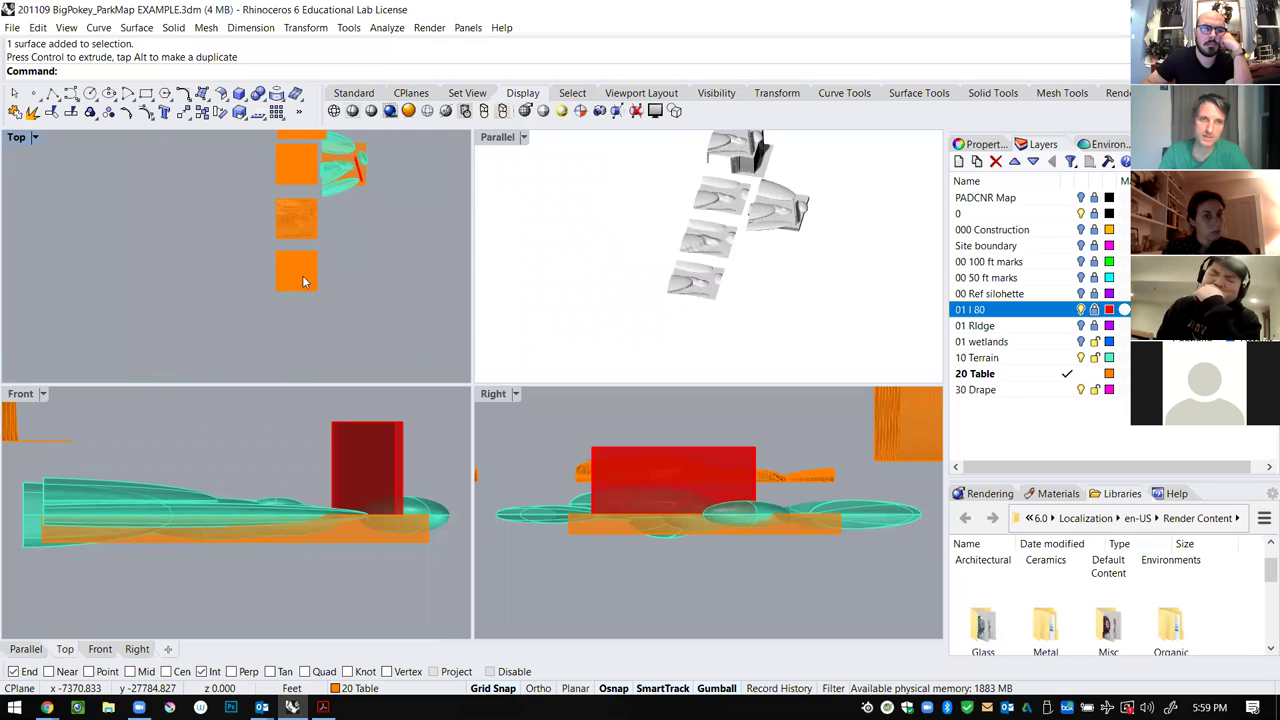
{"action": "scroll", "coordinate": [294, 282], "scroll_direction": "up", "scroll_amount": 11}
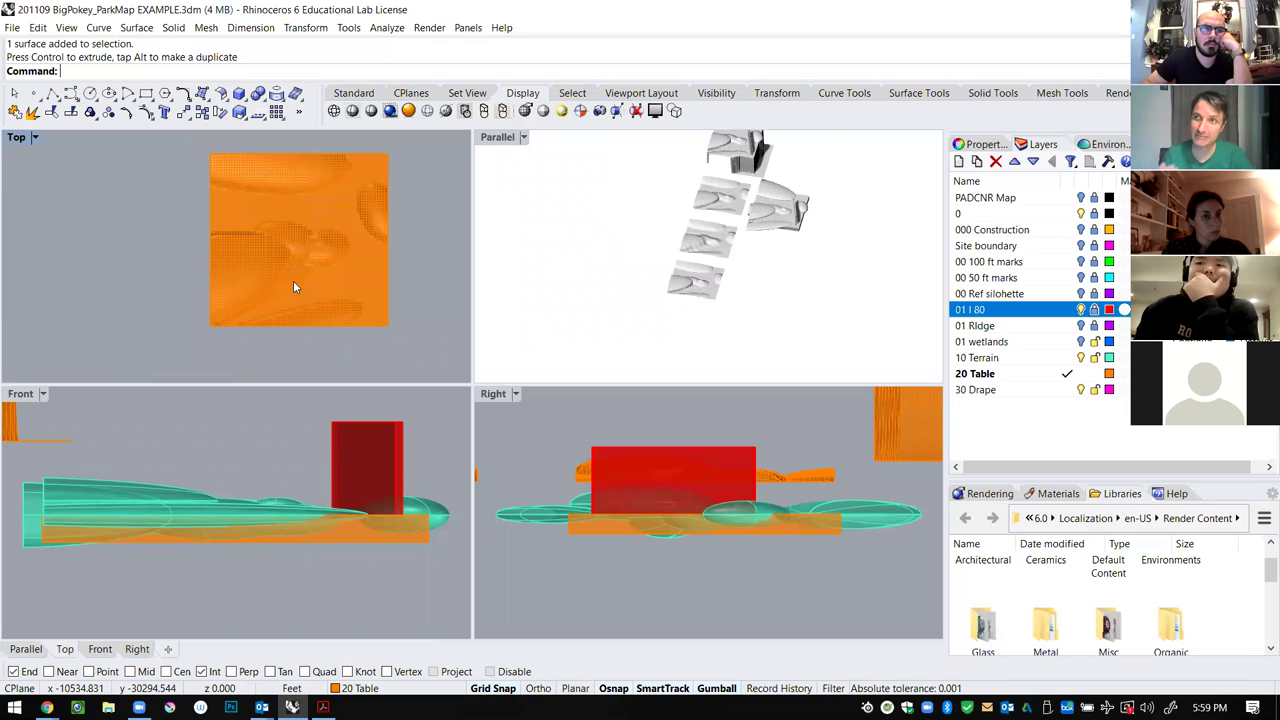
{"action": "scroll", "coordinate": [301, 172], "scroll_direction": "up", "scroll_amount": 6}
{"action": "scroll", "coordinate": [282, 150], "scroll_direction": "down", "scroll_amount": 8}
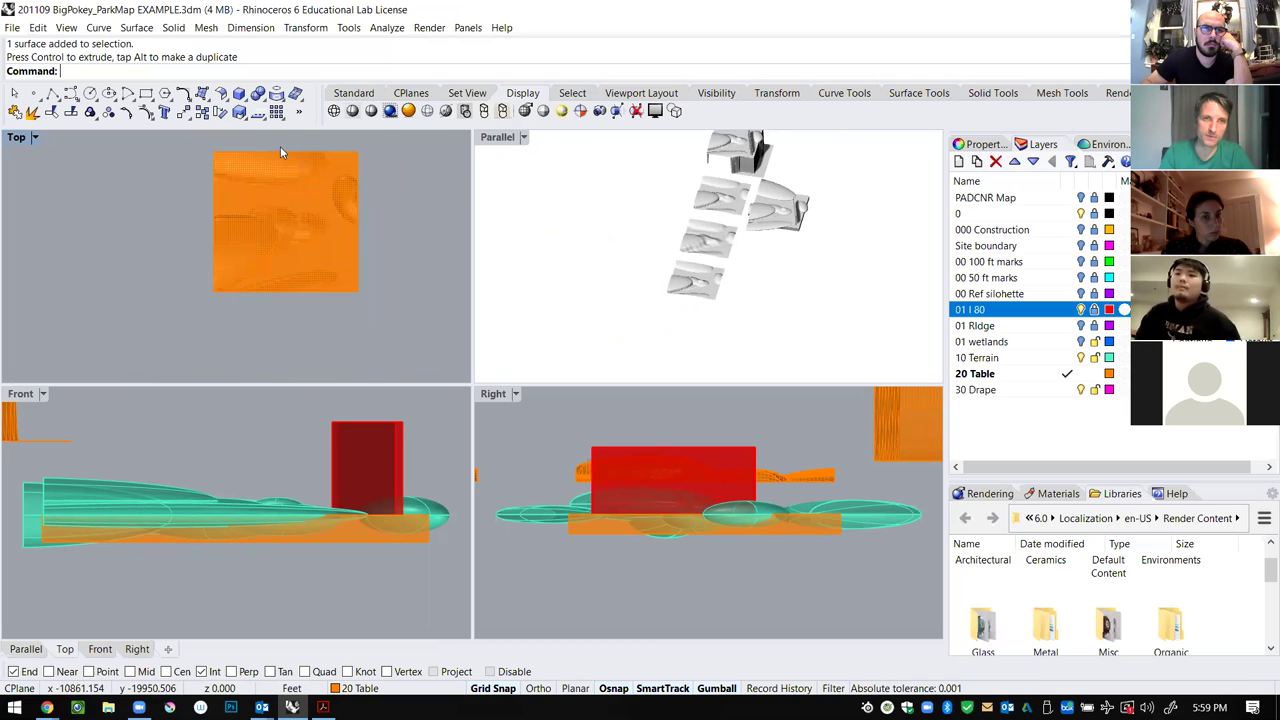
{"action": "scroll", "coordinate": [280, 147], "scroll_direction": "up", "scroll_amount": 2}
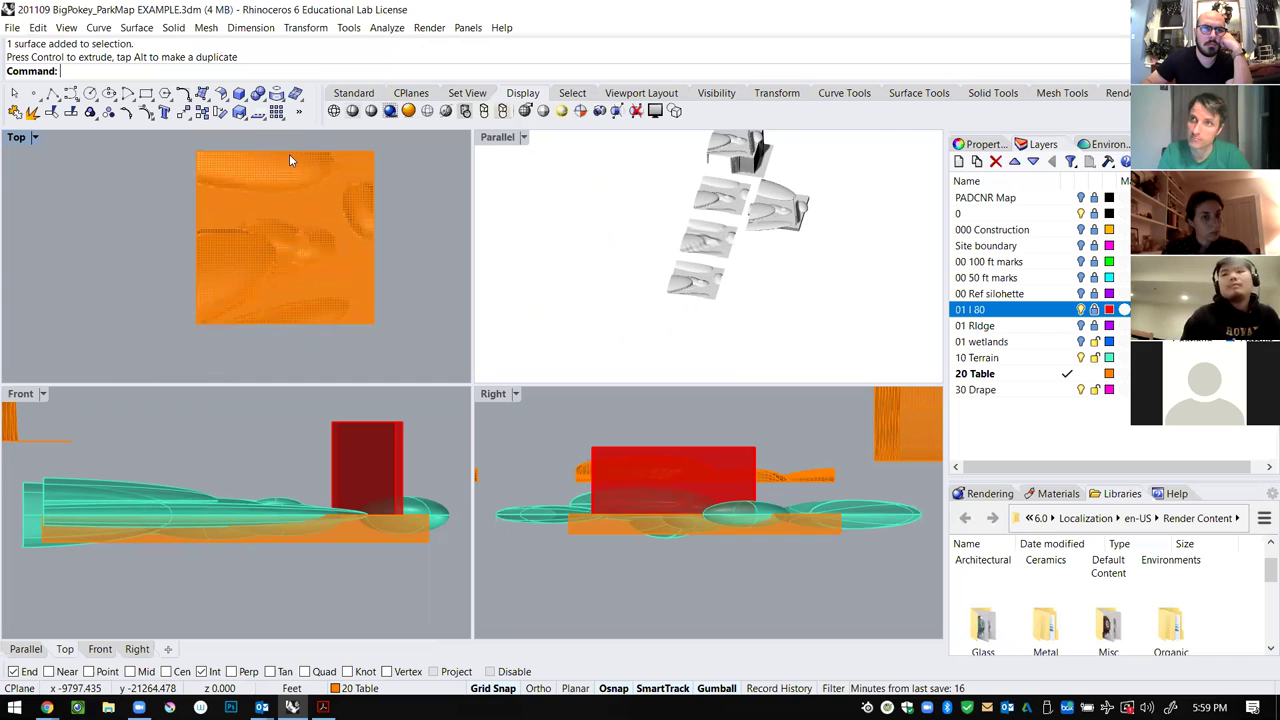
{"action": "type", "text": "Drape"}
{"action": "key", "text": "Return"}
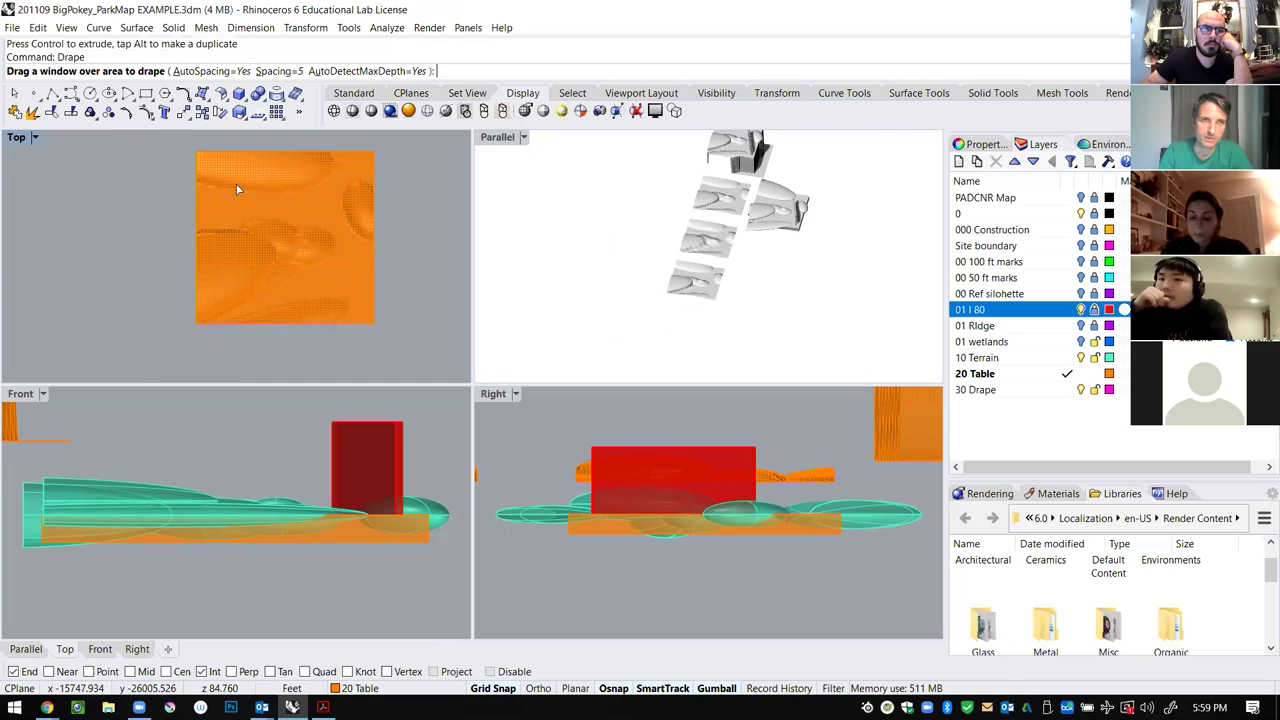
{"action": "left_click_drag", "start_coordinate": [203, 157], "coordinate": [370, 324]}
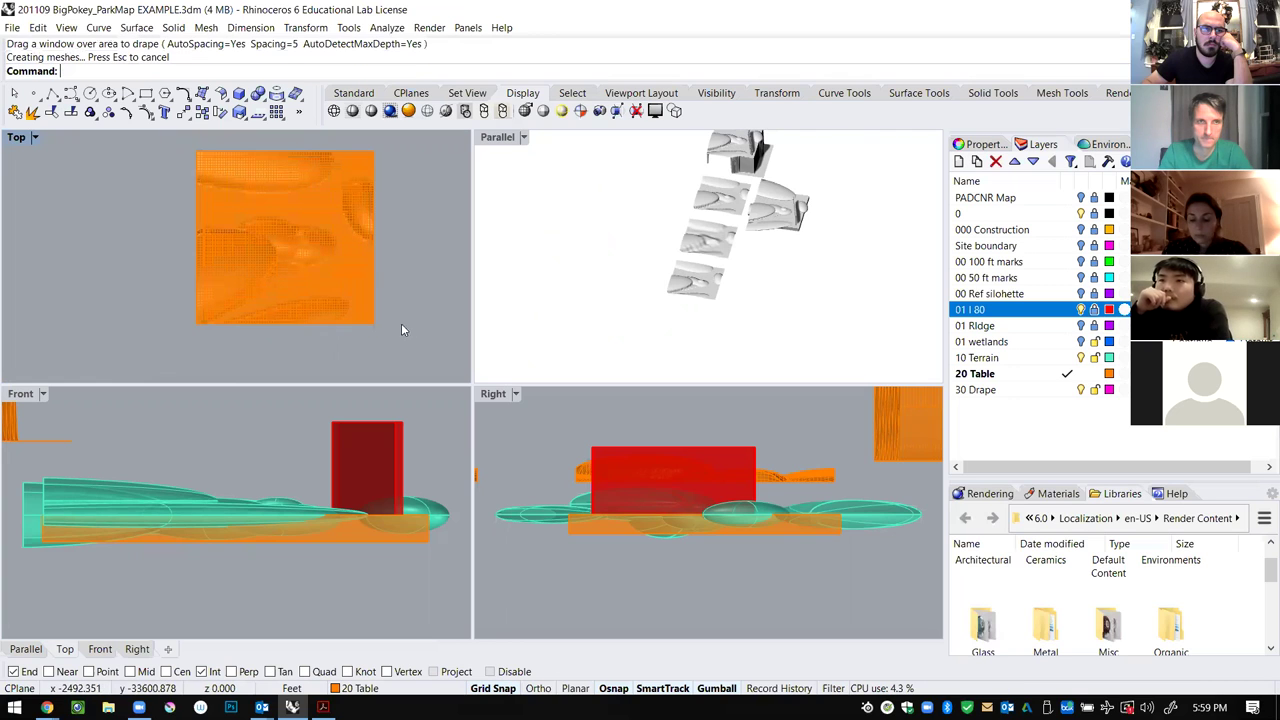
Move the underlying copy along the Y axis out from beneath the new drape and deselect it in the Parallel view.
{"action": "left_click", "coordinate": [697, 289]}
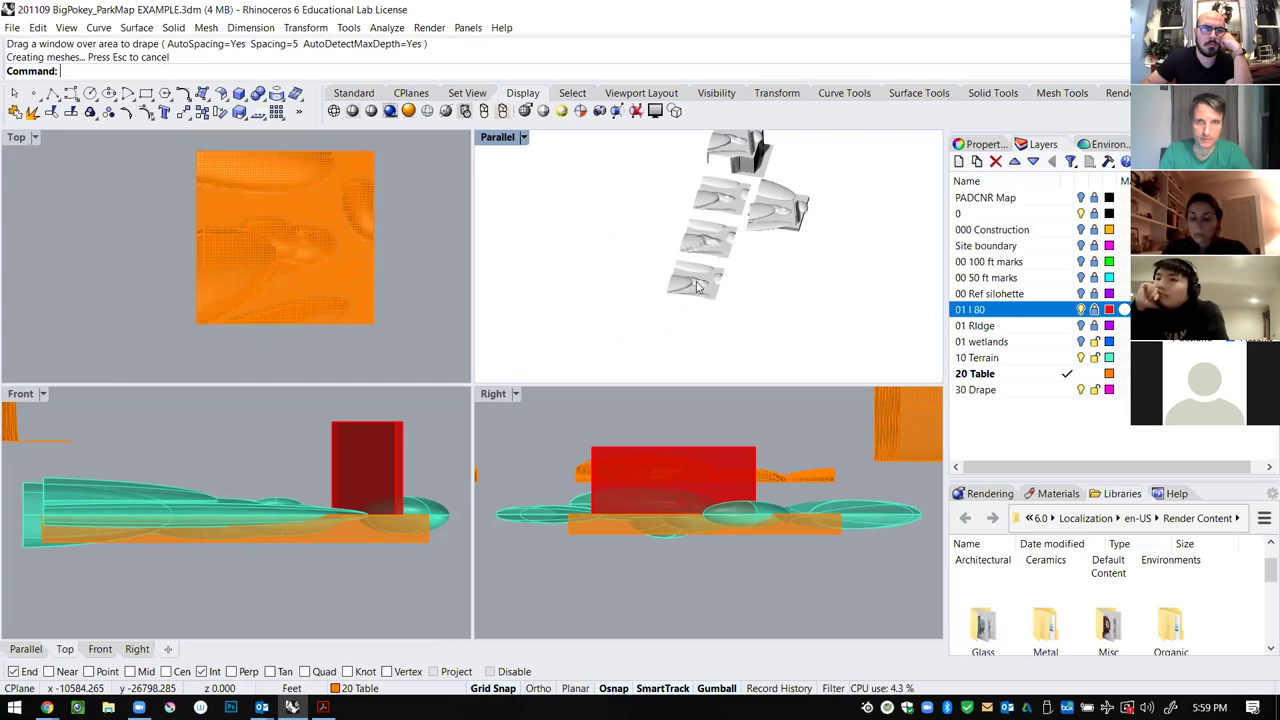
{"action": "left_click_drag", "start_coordinate": [697, 285], "coordinate": [758, 318]}
{"action": "left_click", "coordinate": [758, 318]}
{"action": "scroll", "coordinate": [714, 318], "scroll_direction": "up", "scroll_amount": 11}
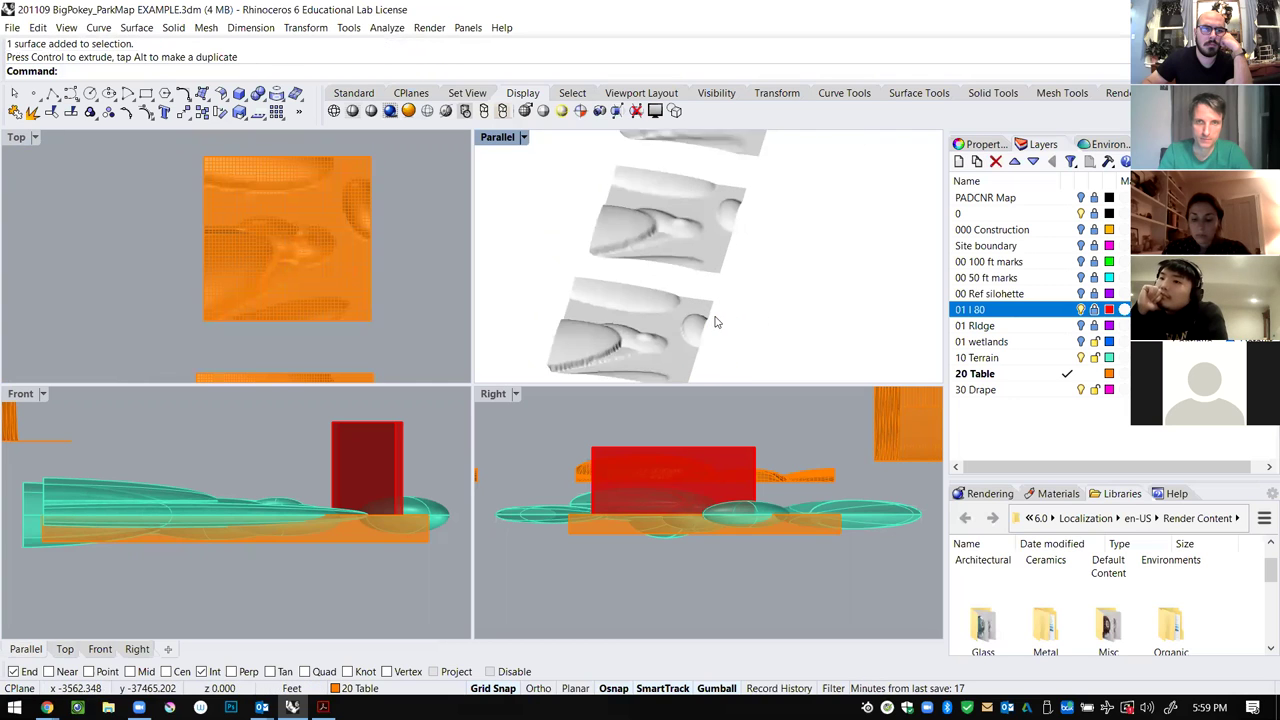
Compare the re-draped surface with its source copy up close in the maximized Parallel view, examining the mound edges and ridges.
{"action": "double_click", "coordinate": [488, 137]}
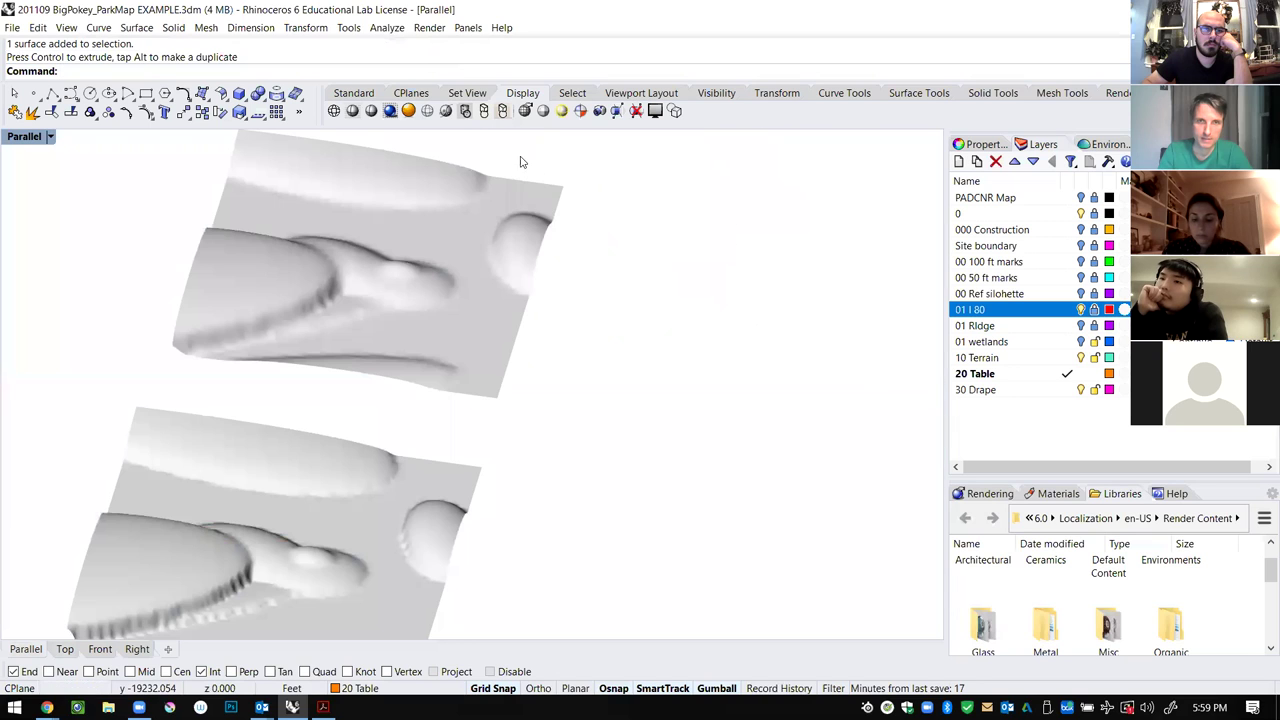
{"action": "scroll", "coordinate": [540, 280], "scroll_direction": "down", "scroll_amount": 9}
{"action": "right_click_drag", "start_coordinate": [634, 326], "coordinate": [543, 269]}
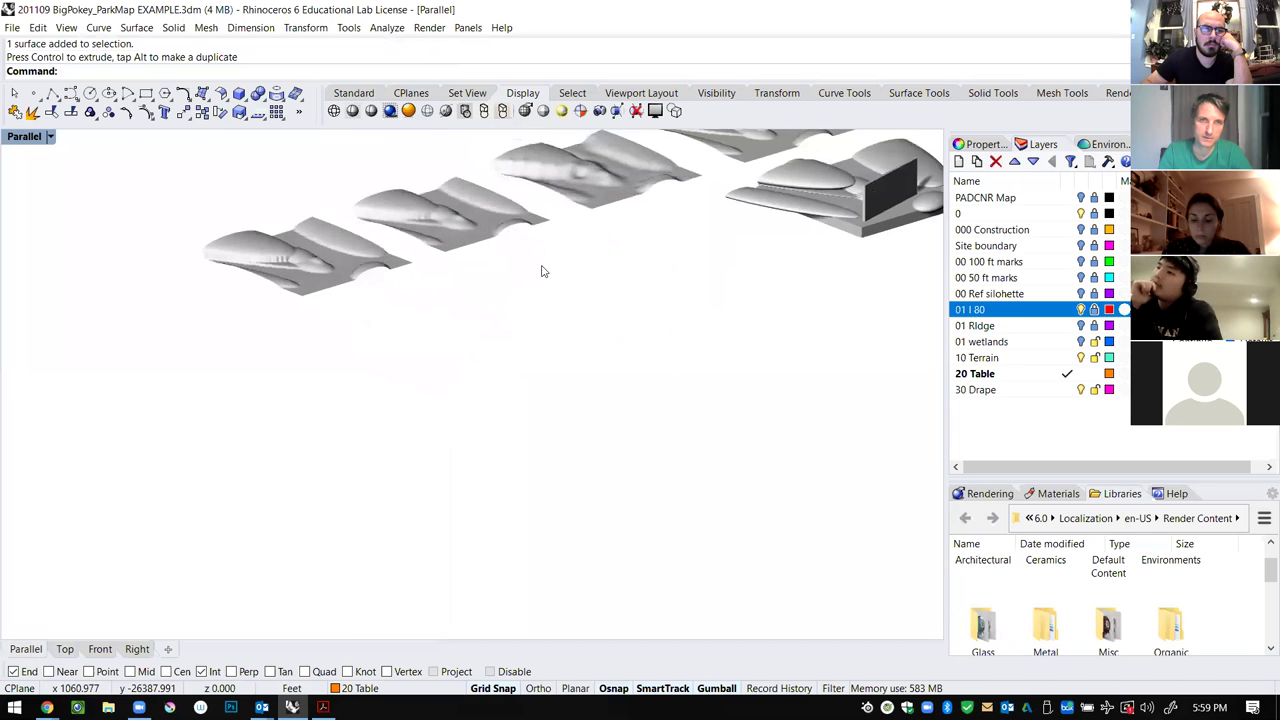
{"action": "scroll", "coordinate": [543, 280], "scroll_direction": "down", "scroll_amount": 4}
{"action": "scroll", "coordinate": [497, 215], "scroll_direction": "up", "scroll_amount": 8}
{"action": "scroll", "coordinate": [208, 343], "scroll_direction": "up", "scroll_amount": 8}
{"action": "scroll", "coordinate": [365, 352], "scroll_direction": "down", "scroll_amount": 1}
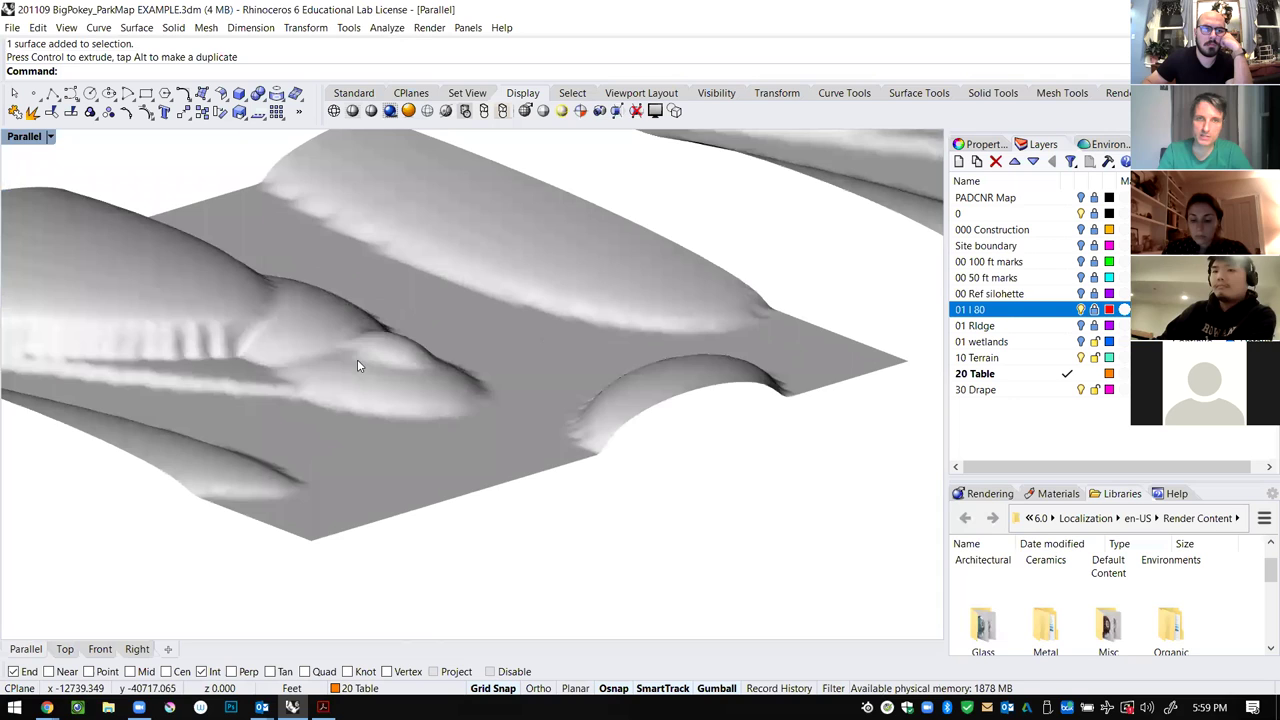
{"action": "scroll", "coordinate": [438, 423], "scroll_direction": "down", "scroll_amount": 2}
{"action": "scroll", "coordinate": [472, 400], "scroll_direction": "up", "scroll_amount": 1}
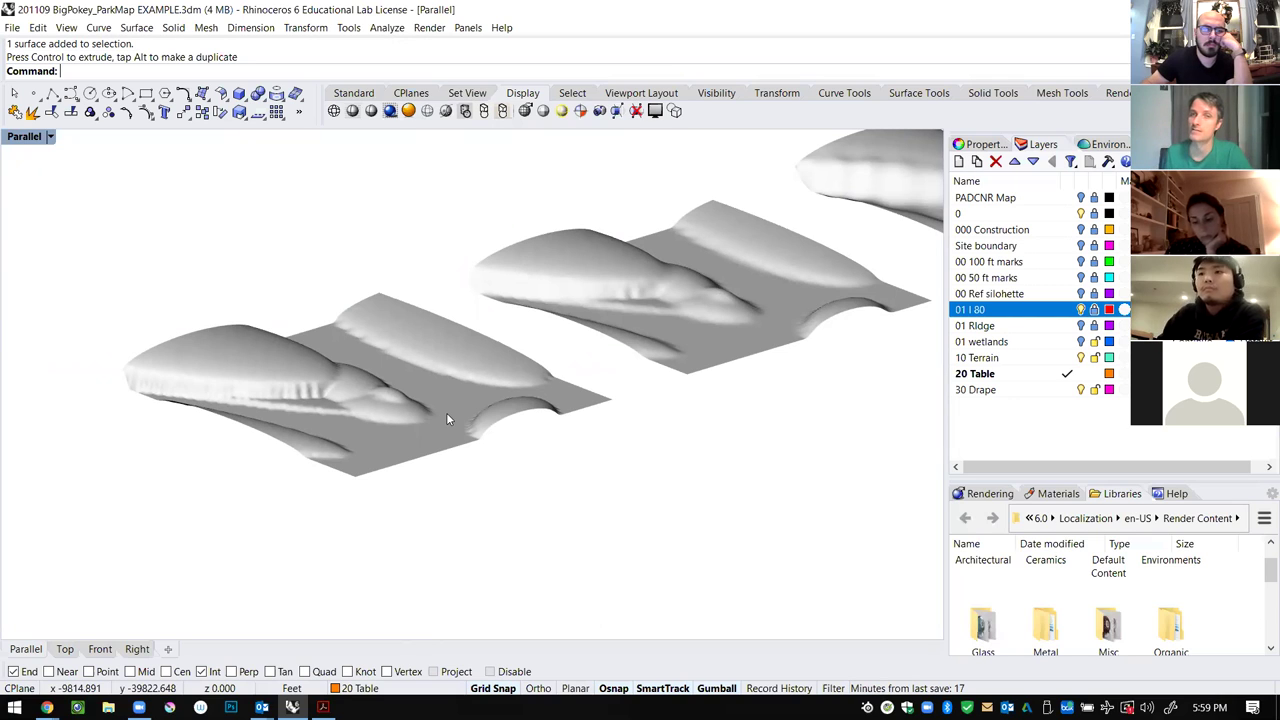
Select the newest re-draped surface and compare it with the other drape variants and the original terrain model.
{"action": "left_click", "coordinate": [439, 413]}
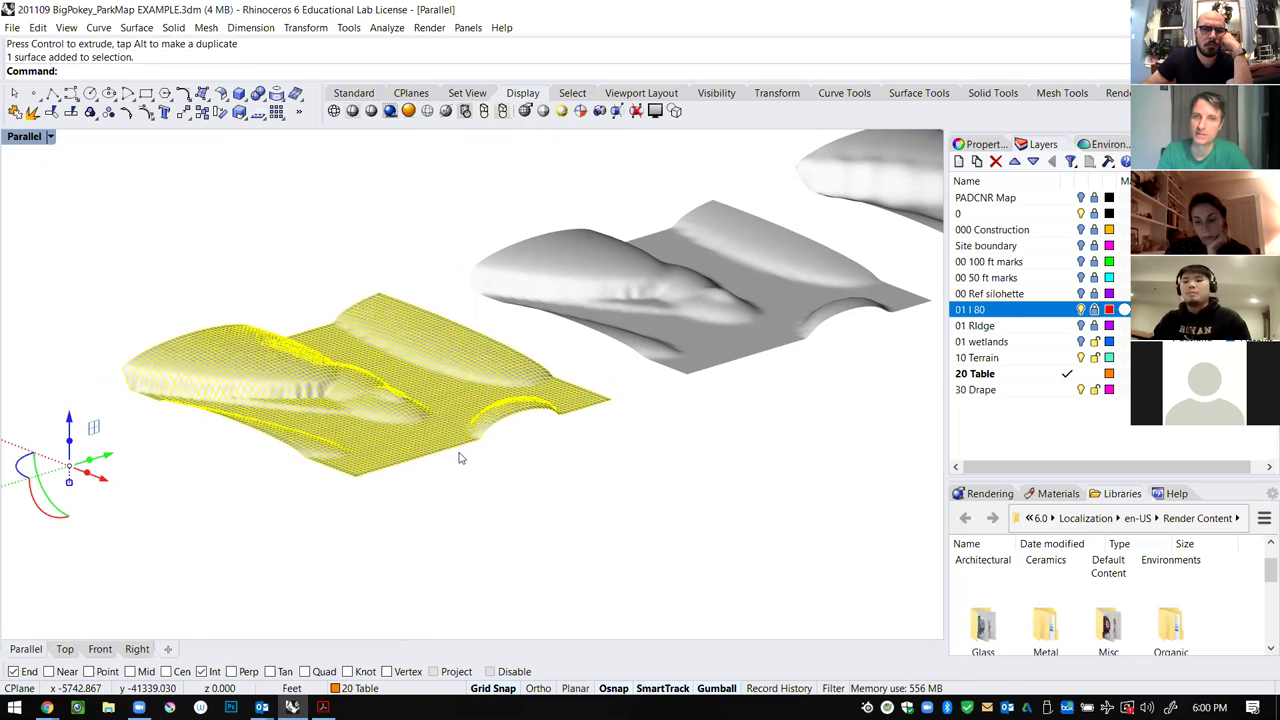
{"action": "scroll", "coordinate": [440, 436], "scroll_direction": "down", "scroll_amount": 8}
{"action": "scroll", "coordinate": [830, 325], "scroll_direction": "up", "scroll_amount": 4}
{"action": "scroll", "coordinate": [632, 349], "scroll_direction": "down", "scroll_amount": 2}
{"action": "right_click_drag", "start_coordinate": [620, 350], "coordinate": [717, 240]}
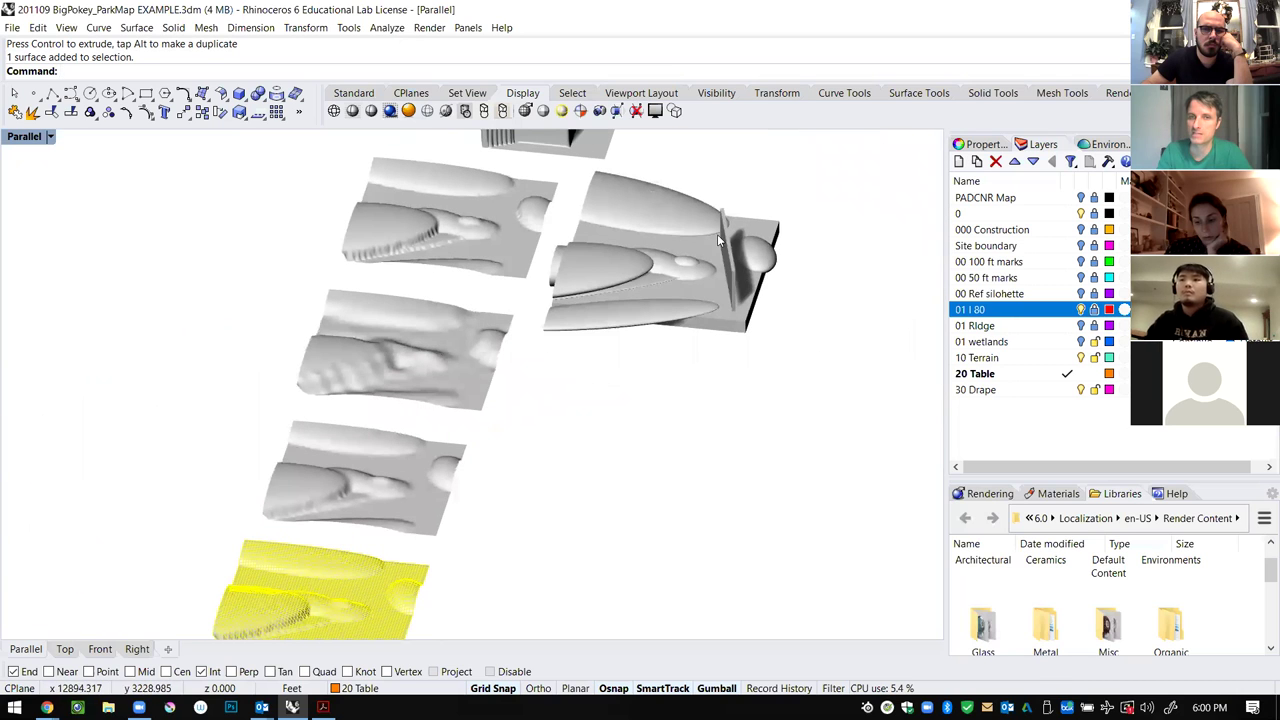
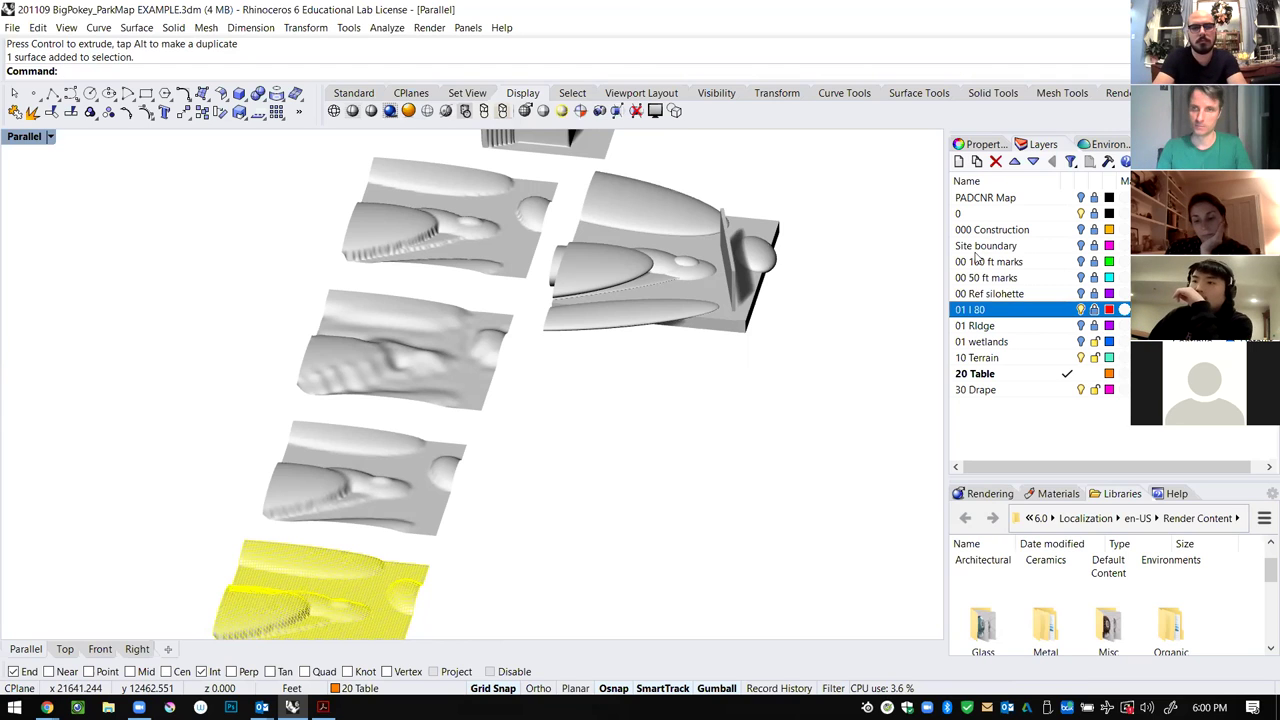
Turn on the 000 Construction, Site boundary, 00 100 ft marks, 00 50 ft marks and 00 Ref silohette layers.
{"action": "left_click", "coordinate": [1080, 229]}
{"action": "left_click", "coordinate": [1080, 245]}
{"action": "left_click", "coordinate": [1080, 261]}
{"action": "left_click", "coordinate": [1080, 246]}
{"action": "left_click", "coordinate": [1080, 277]}
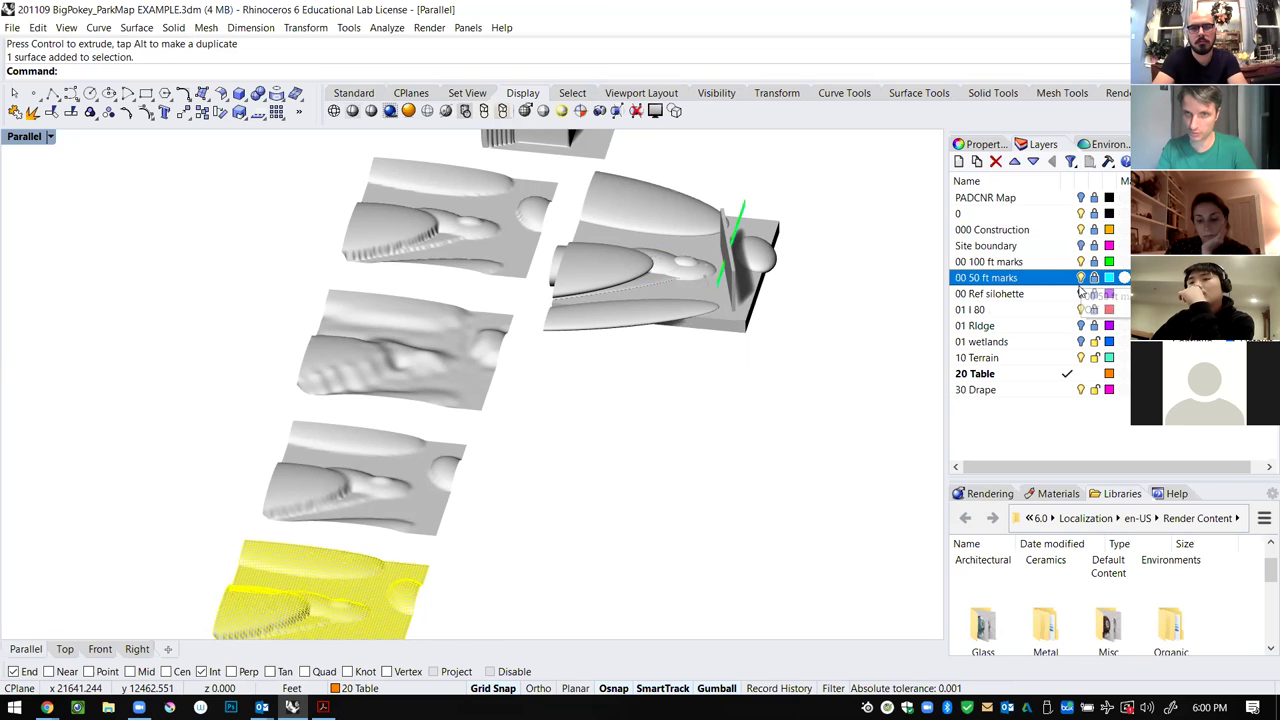
{"action": "left_click", "coordinate": [1080, 293]}
{"action": "left_click", "coordinate": [1081, 246]}
Switch the Parallel view to Ghosted display so the reference blocks and lines can be seen through the terrain solids.
{"action": "right_click_drag", "start_coordinate": [737, 303], "coordinate": [755, 255]}
{"action": "scroll", "coordinate": [681, 331], "scroll_direction": "up", "scroll_amount": 10}
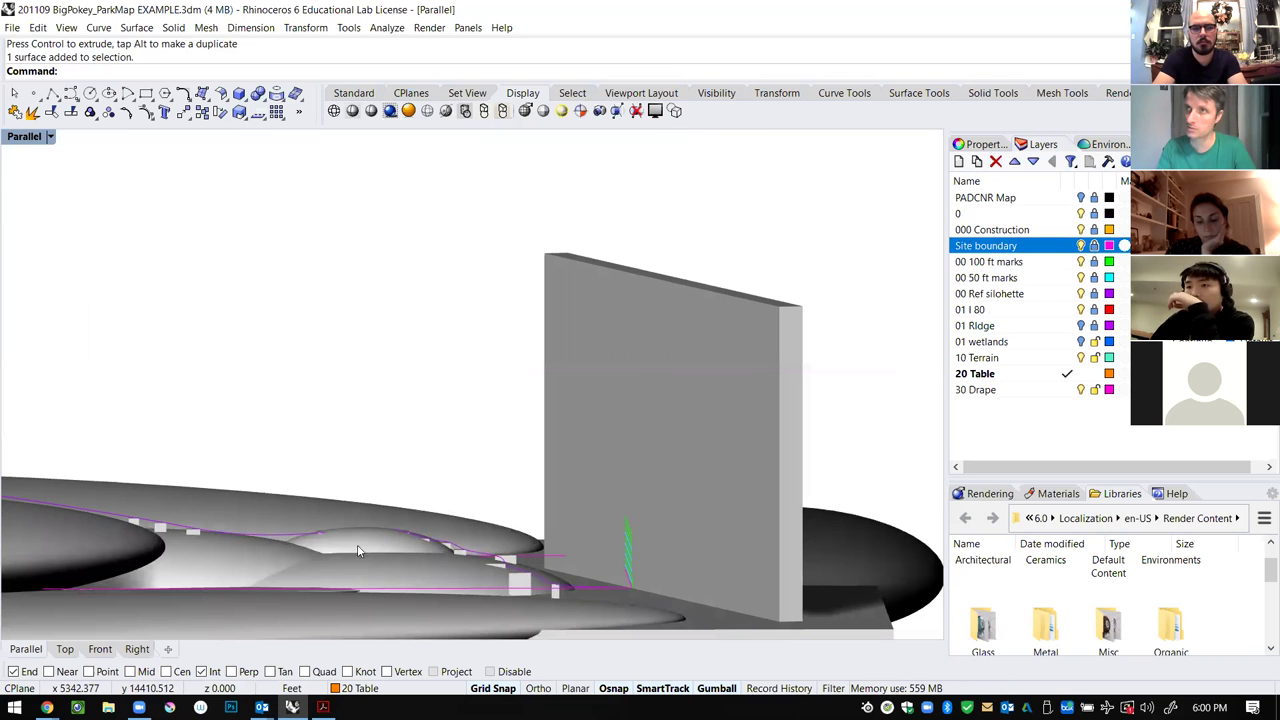
{"action": "right_click_drag", "start_coordinate": [661, 550], "coordinate": [589, 602]}
{"action": "scroll", "coordinate": [583, 562], "scroll_direction": "down", "scroll_amount": 8}
{"action": "right_click_drag", "start_coordinate": [784, 420], "coordinate": [780, 380]}
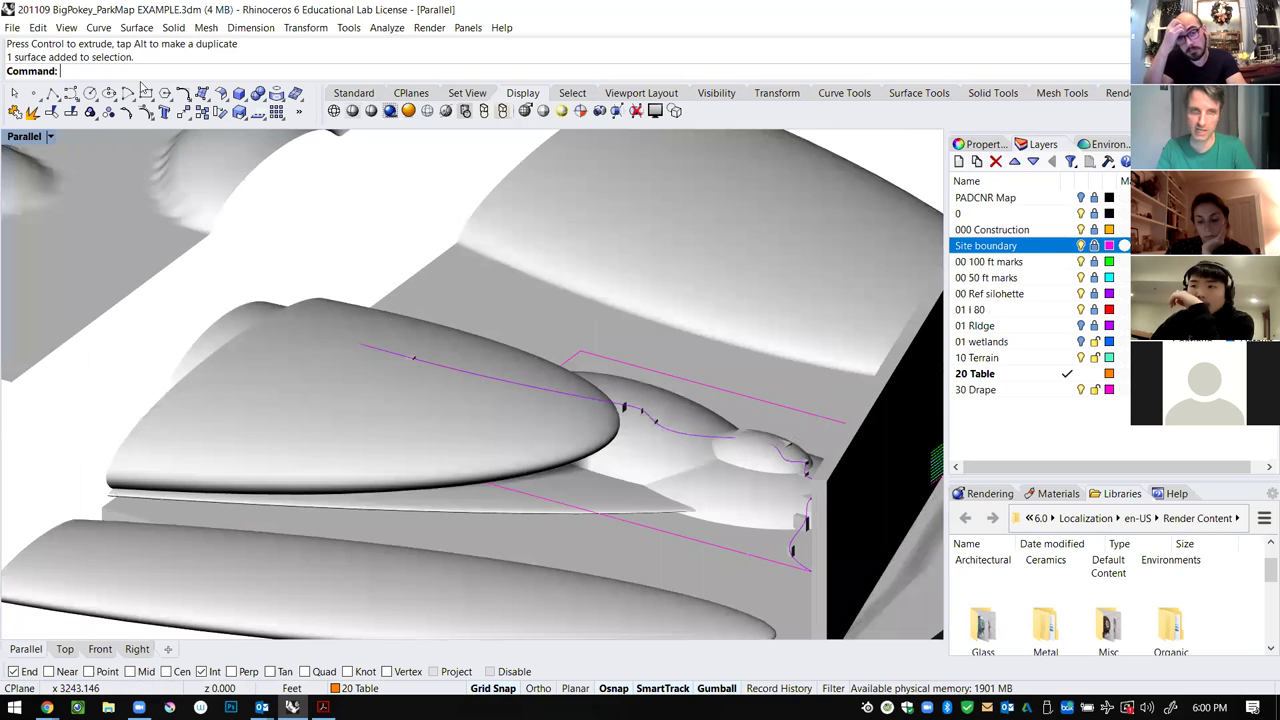
{"action": "left_click", "coordinate": [52, 140]}
{"action": "left_click", "coordinate": [101, 228]}
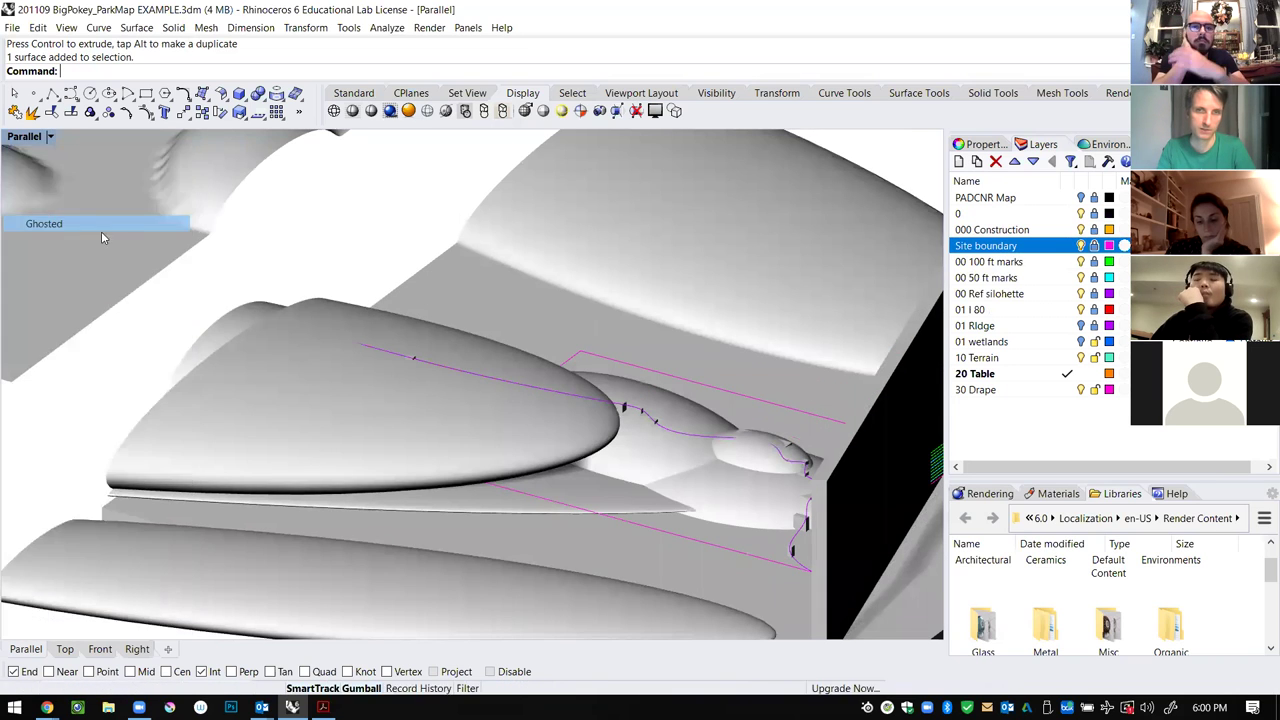
{"action": "scroll", "coordinate": [768, 498], "scroll_direction": "down", "scroll_amount": 5}
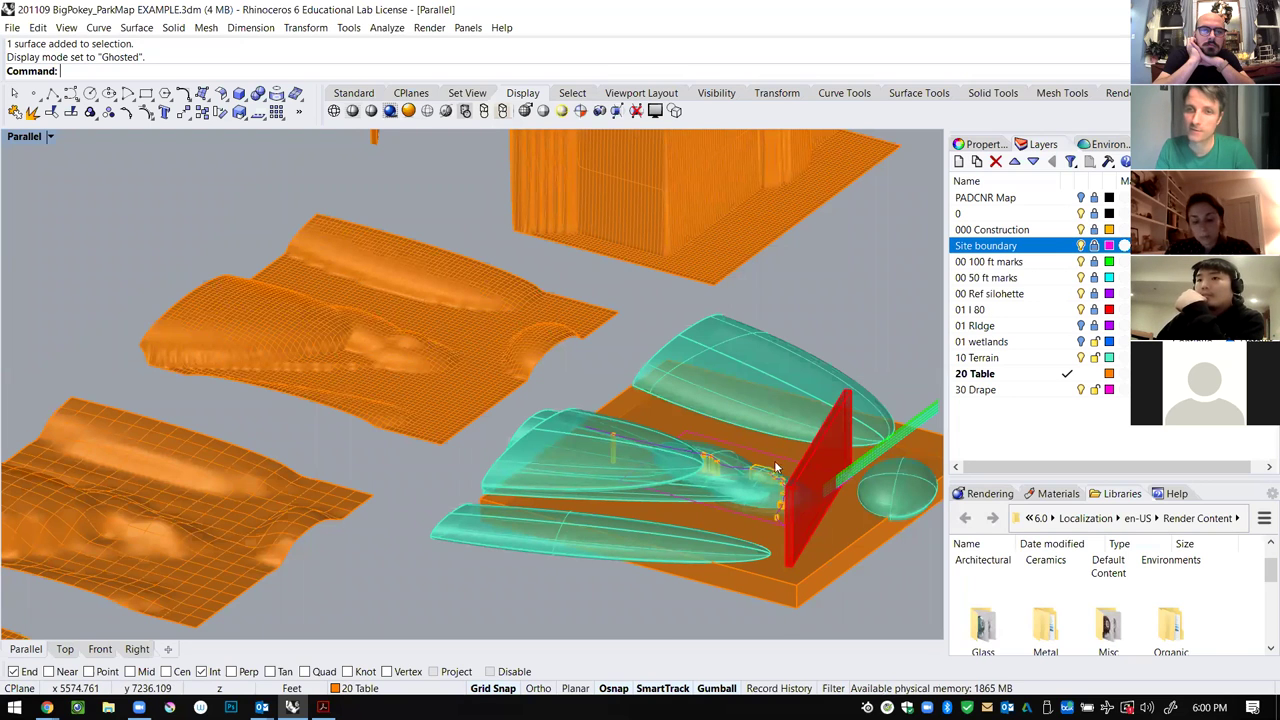
Create a new layer named 50 Cabin.
{"action": "right_click", "coordinate": [987, 413]}
{"action": "left_click", "coordinate": [1010, 426]}
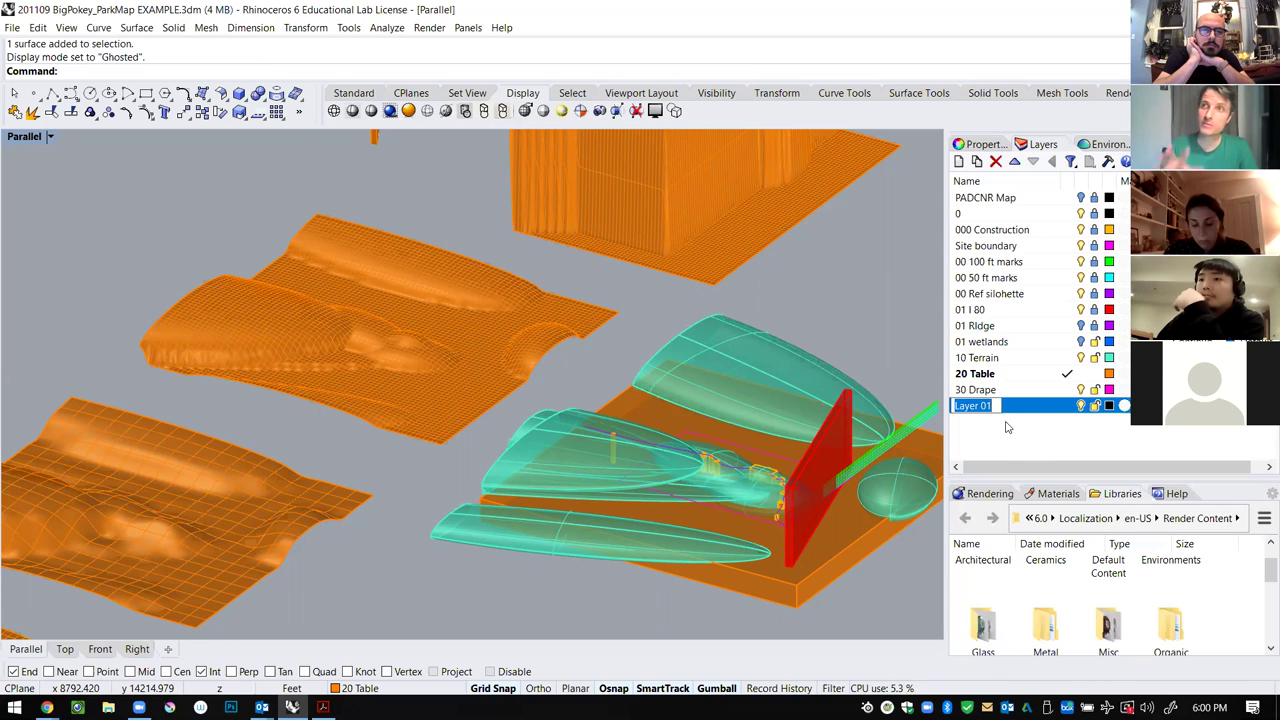
{"action": "type", "text": "50 Cabin"}
{"action": "key", "text": "Return"}
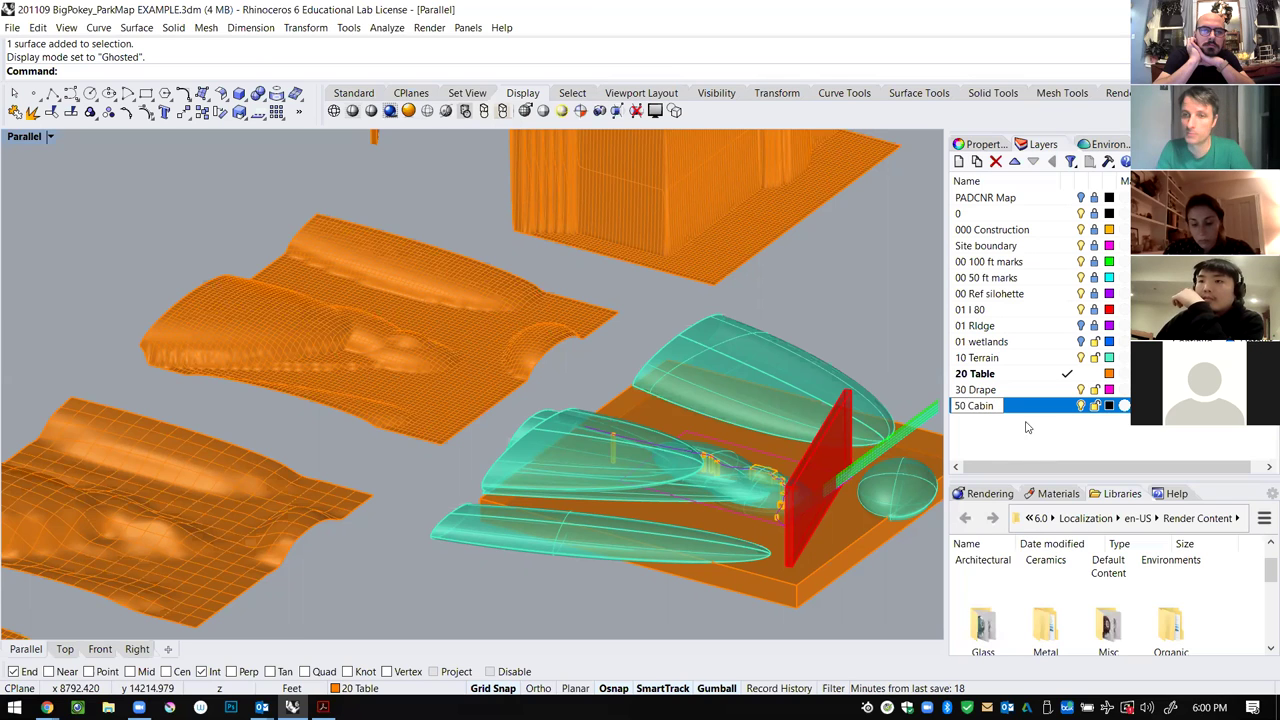
Set the 50 Cabin layer's color to blue (R 0, G 75, B 255).
{"action": "left_click", "coordinate": [1108, 405]}
{"action": "left_click", "coordinate": [511, 354]}
{"action": "left_click_drag", "start_coordinate": [512, 353], "coordinate": [516, 334]}
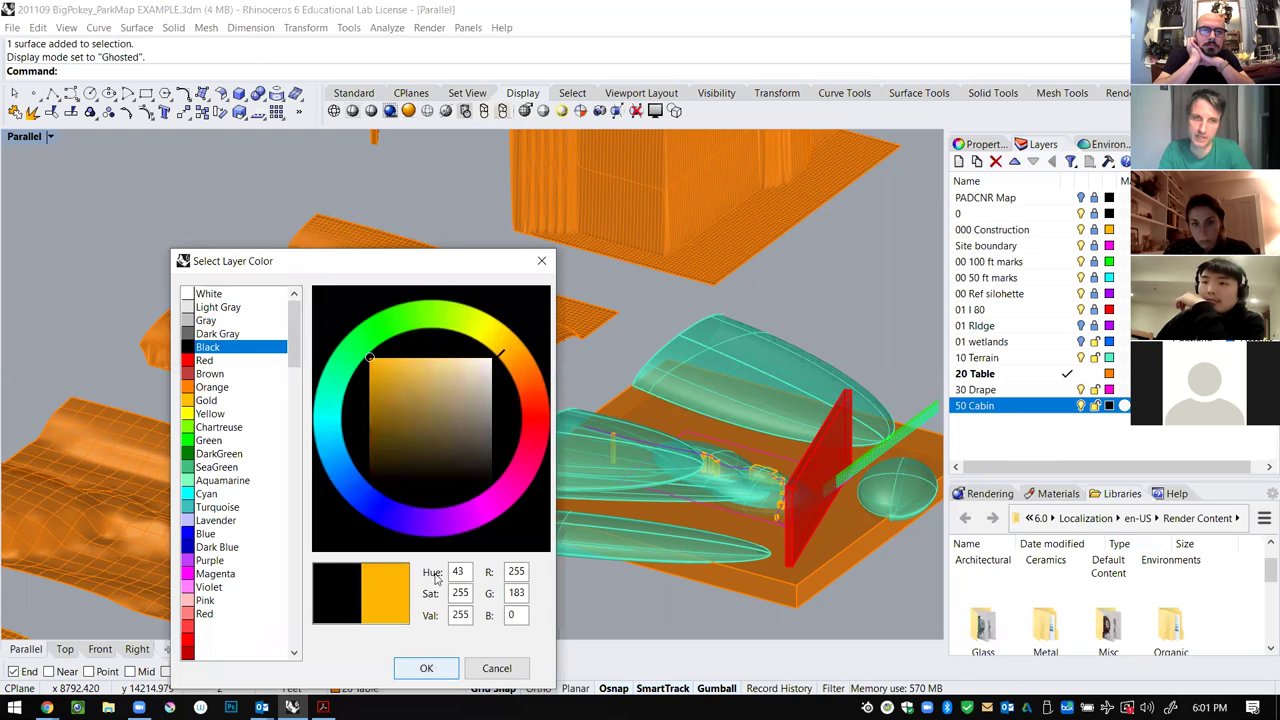
{"action": "left_click", "coordinate": [344, 503]}
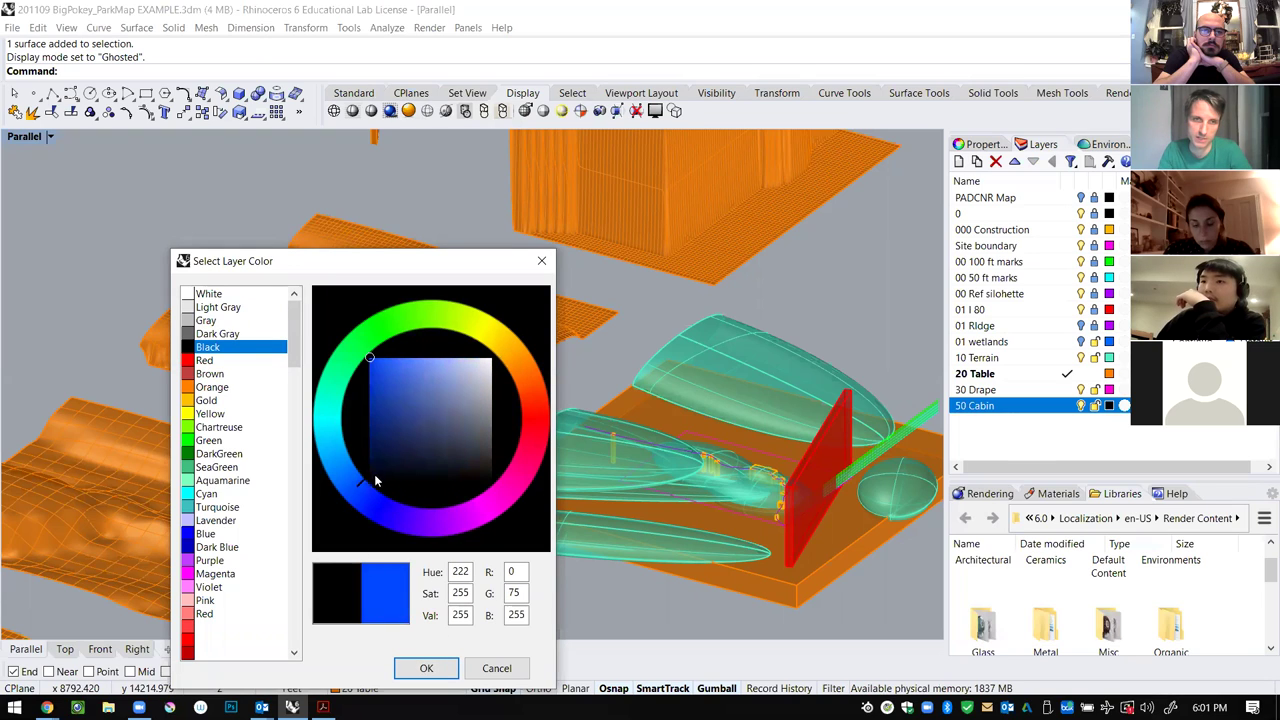
{"action": "left_click", "coordinate": [424, 668]}
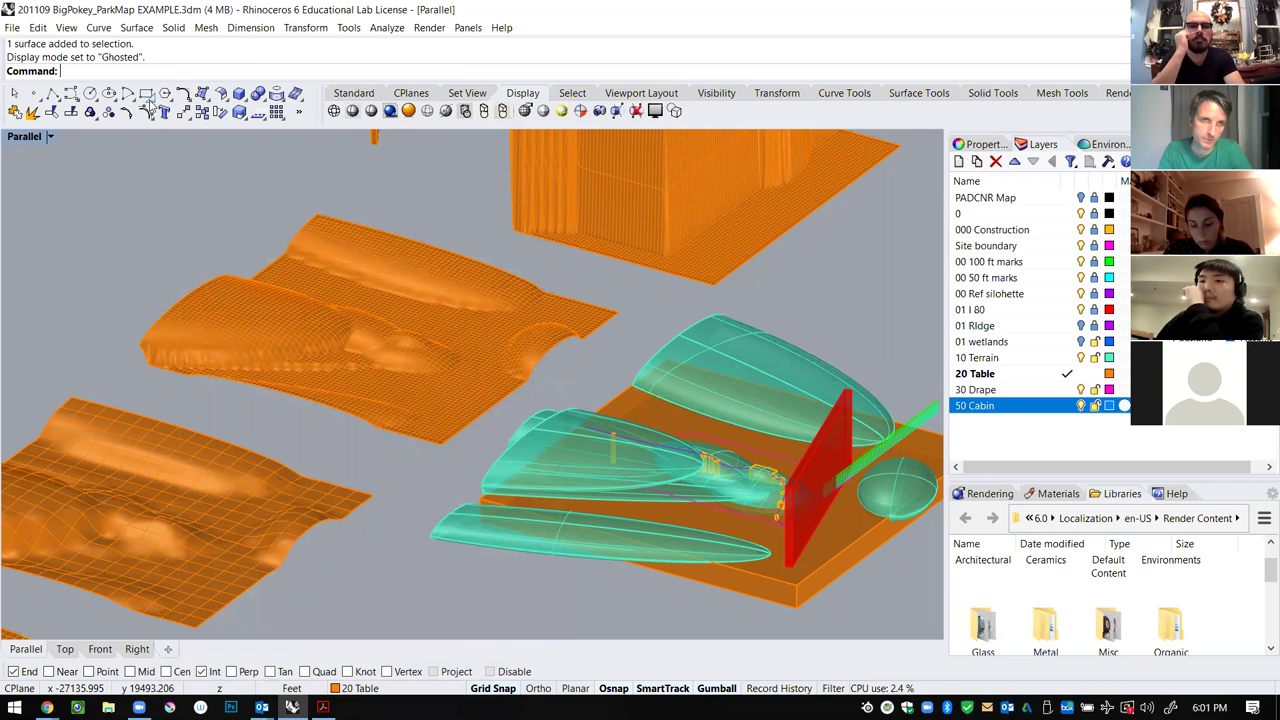
{"action": "left_click", "coordinate": [247, 102]}
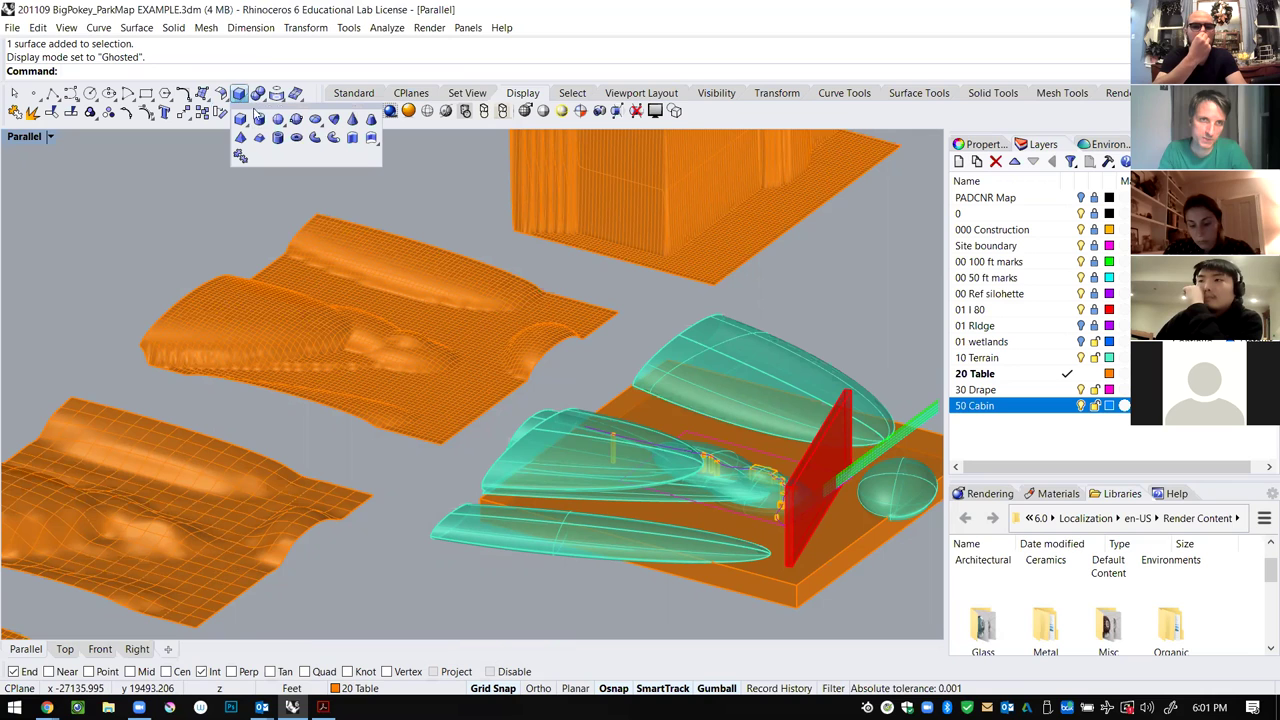
{"action": "left_click", "coordinate": [257, 119]}
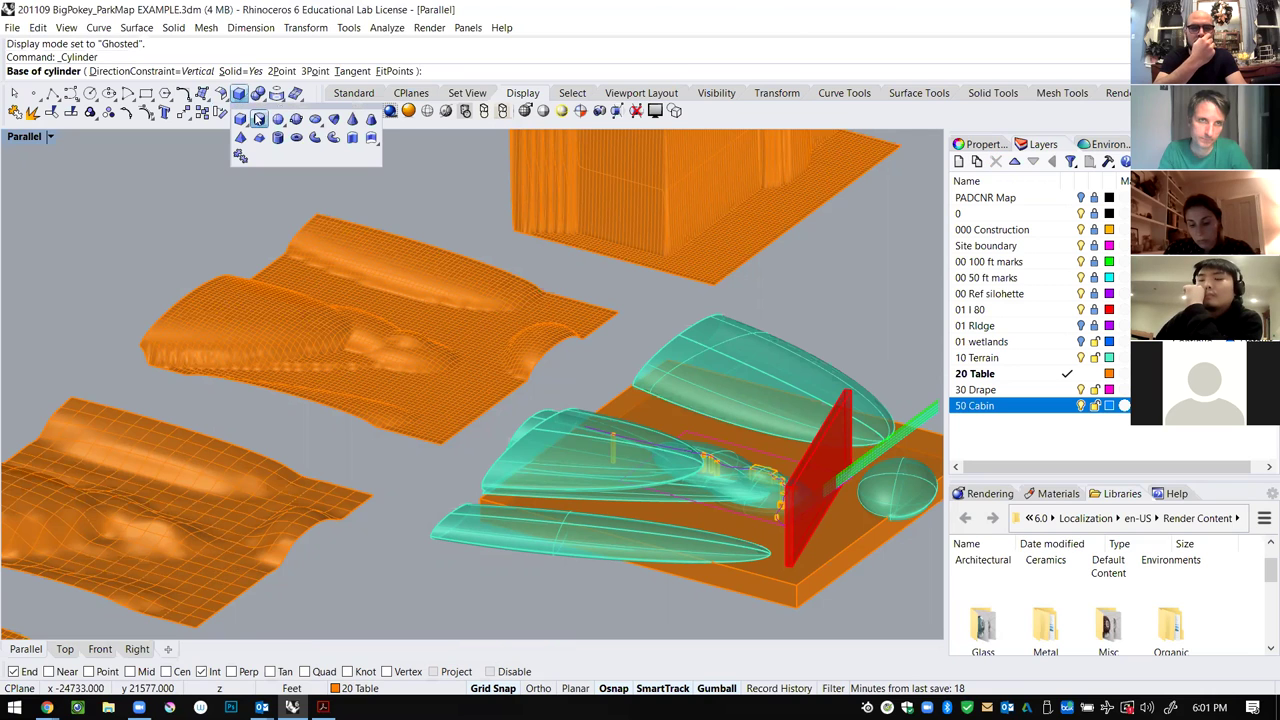
{"action": "left_click", "coordinate": [243, 119]}
{"action": "scroll", "coordinate": [600, 610], "scroll_direction": "up", "scroll_amount": 6}
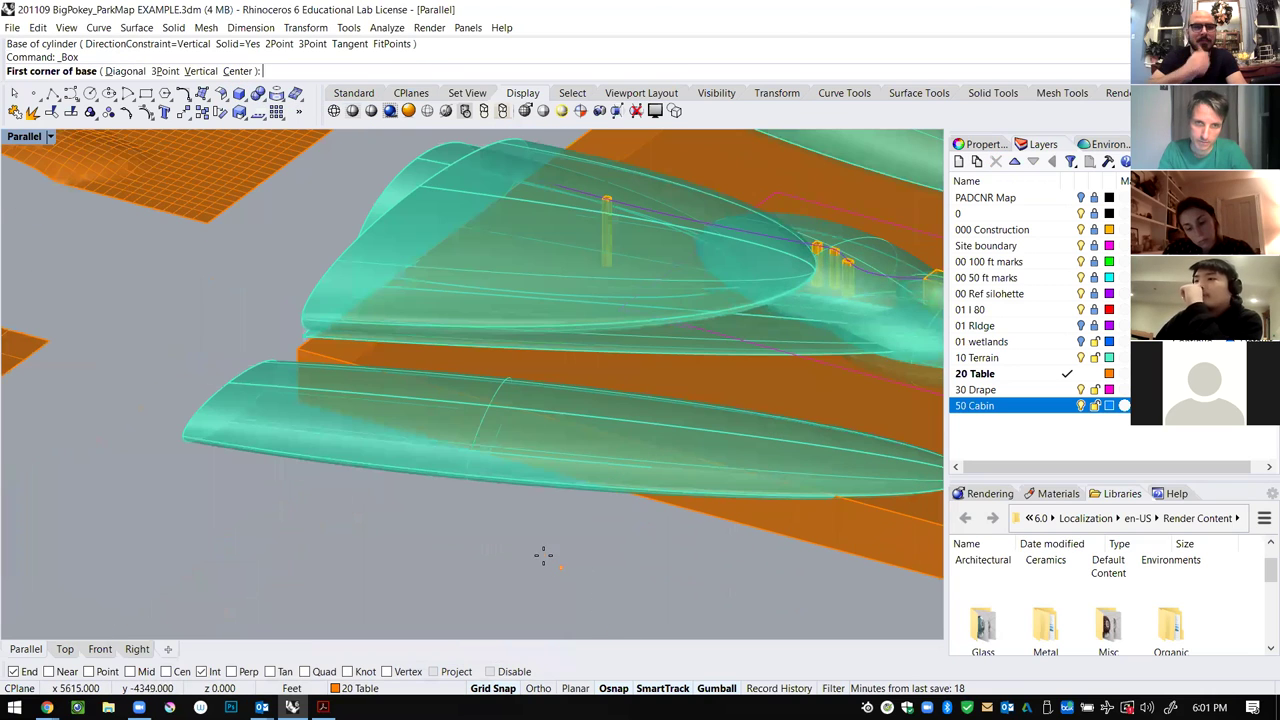
{"action": "left_click", "coordinate": [543, 555]}
{"action": "key", "text": "Escape"}
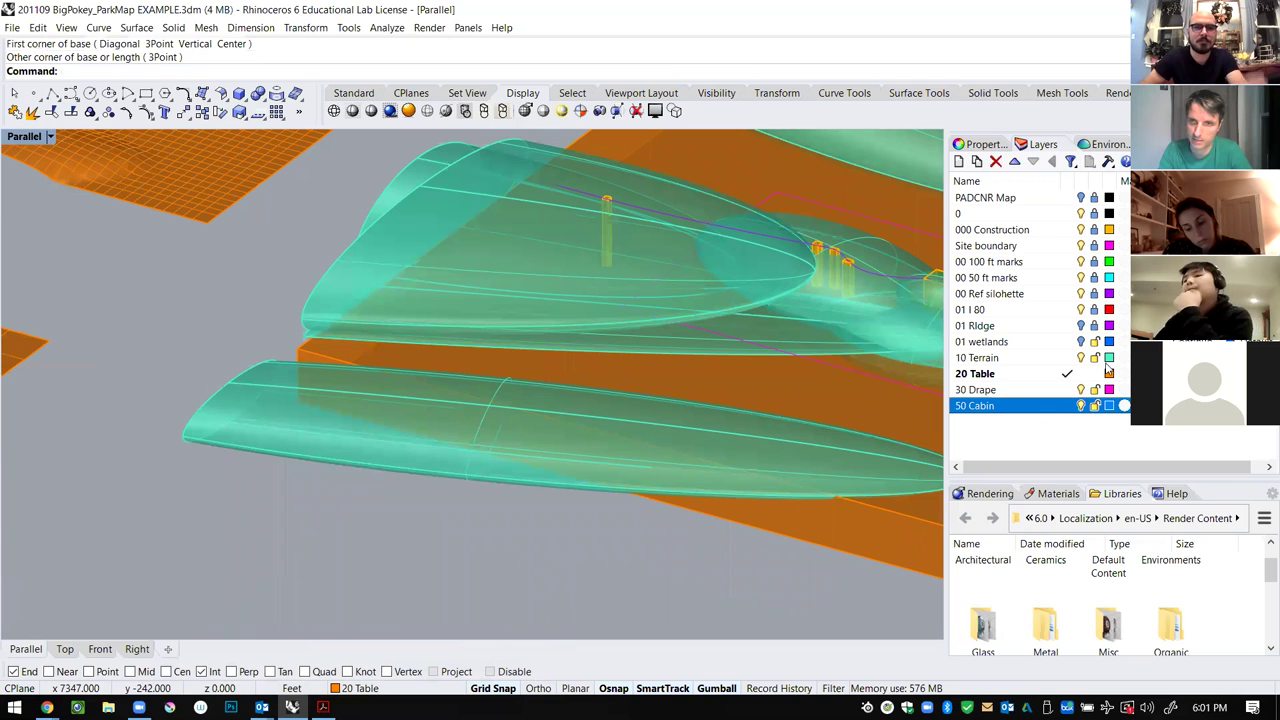
Make 50 Cabin the current layer.
{"action": "left_click", "coordinate": [1067, 405]}
{"action": "type", "text": "rectangle"}
{"action": "key", "text": "Return"}
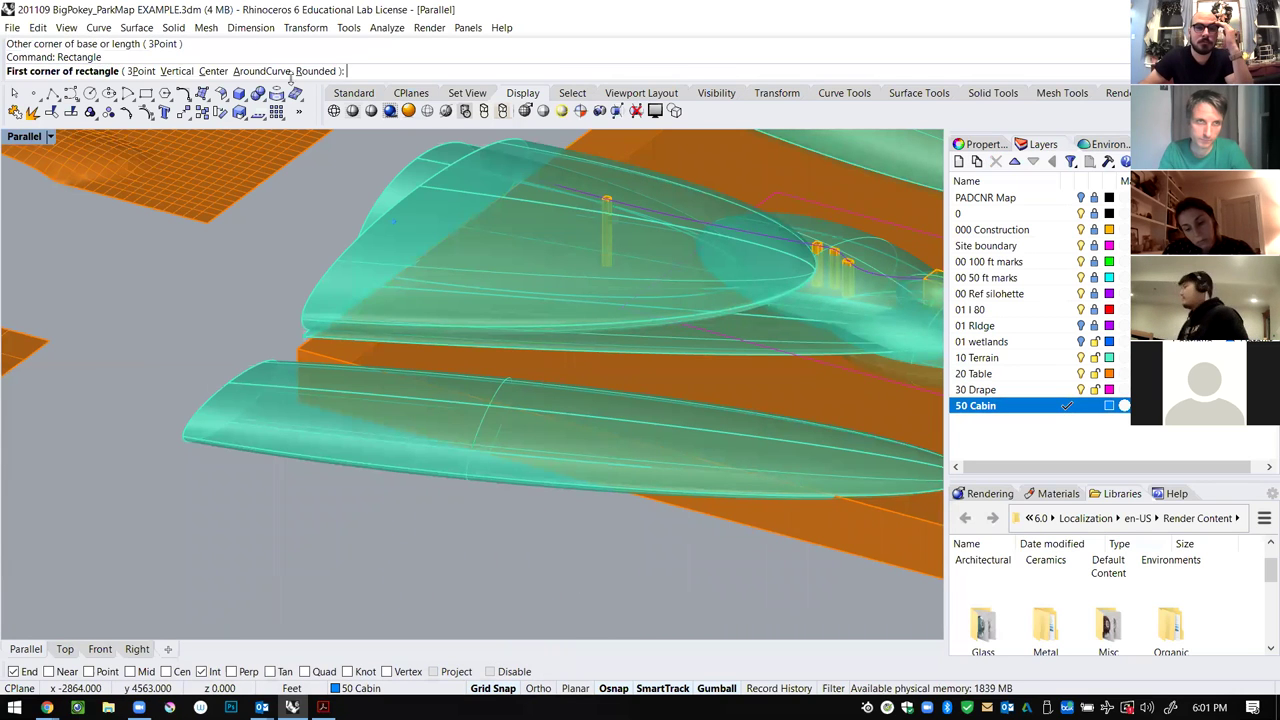
{"action": "key", "text": "Escape"}
Draw an elongated box on the empty ground in front of the terrain model, entering 15' for its side and height.
{"action": "left_click", "coordinate": [246, 99]}
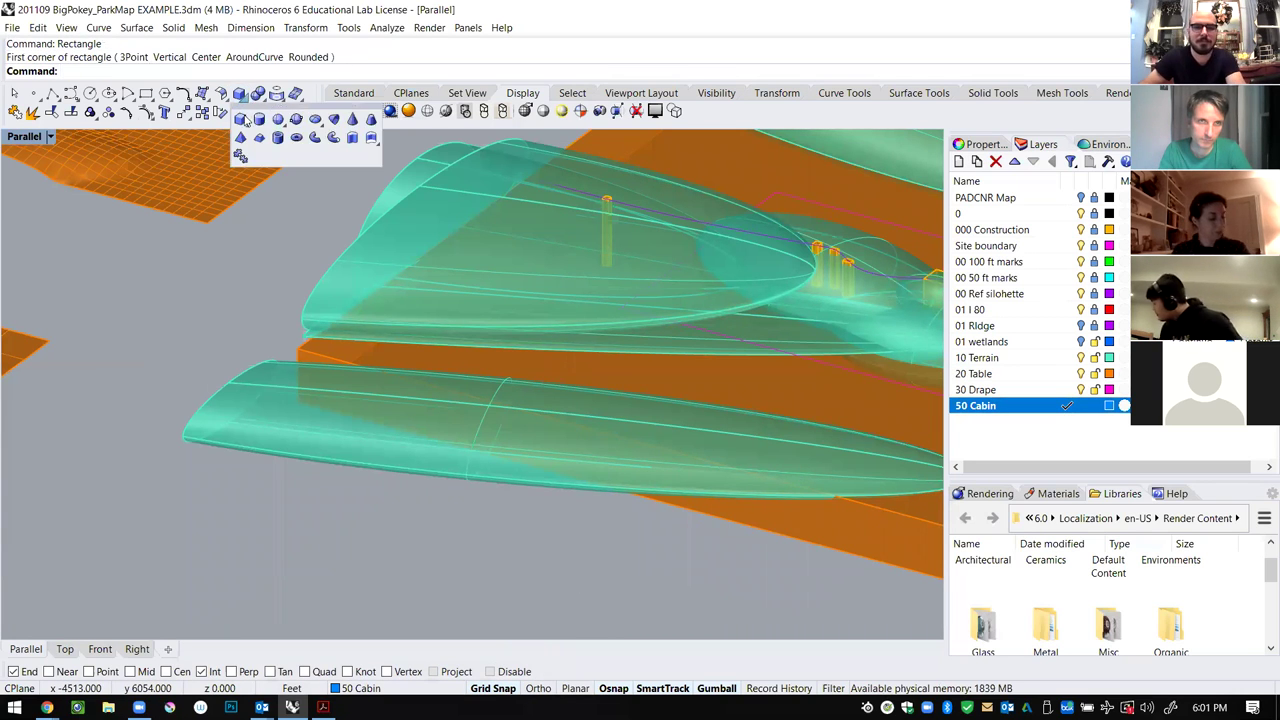
{"action": "left_click", "coordinate": [246, 121]}
{"action": "left_click", "coordinate": [311, 530]}
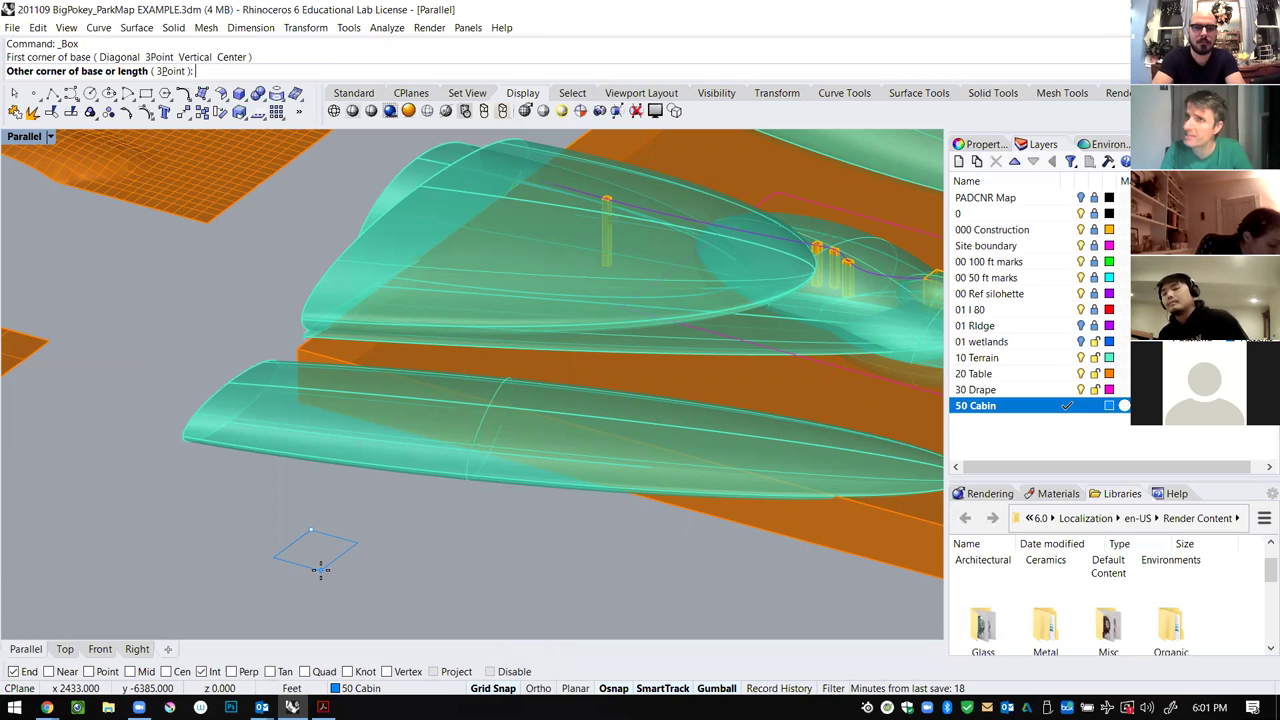
{"action": "type", "text": "15"}
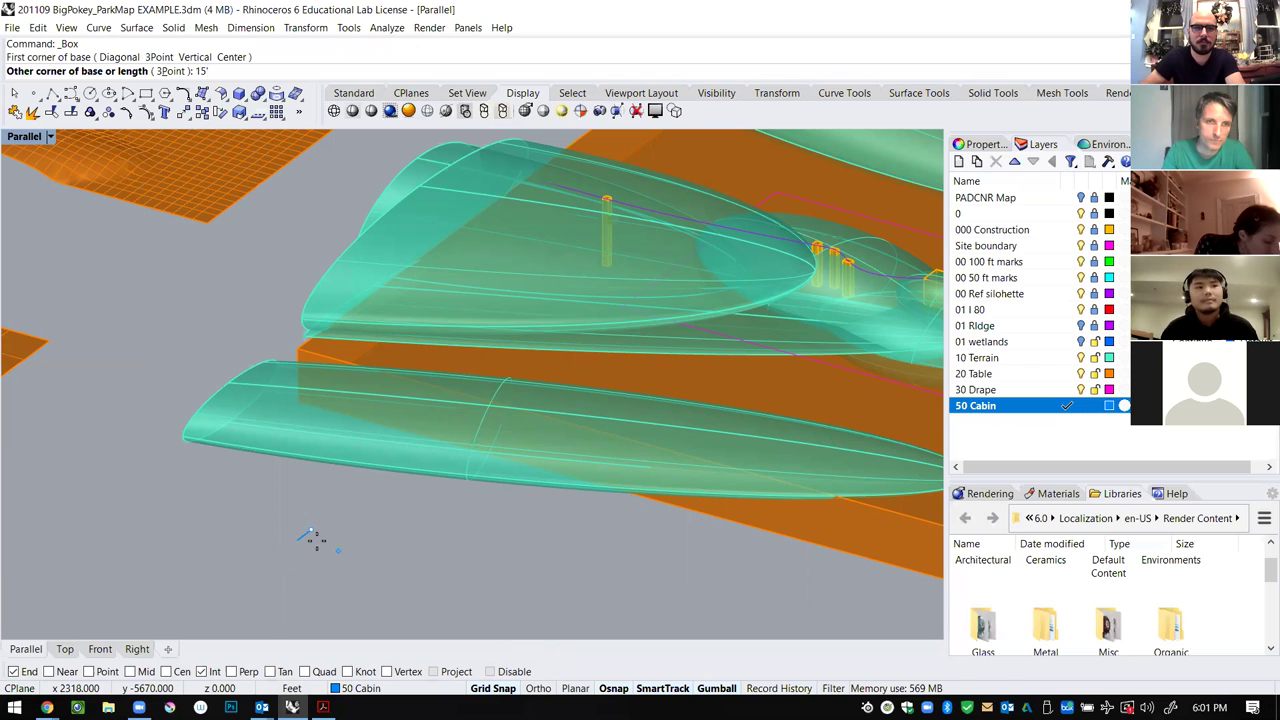
{"action": "scroll", "coordinate": [312, 540], "scroll_direction": "up", "scroll_amount": 5}
{"action": "type", "text": "'"}
{"action": "key", "text": "Return"}
{"action": "type", "text": "15"}
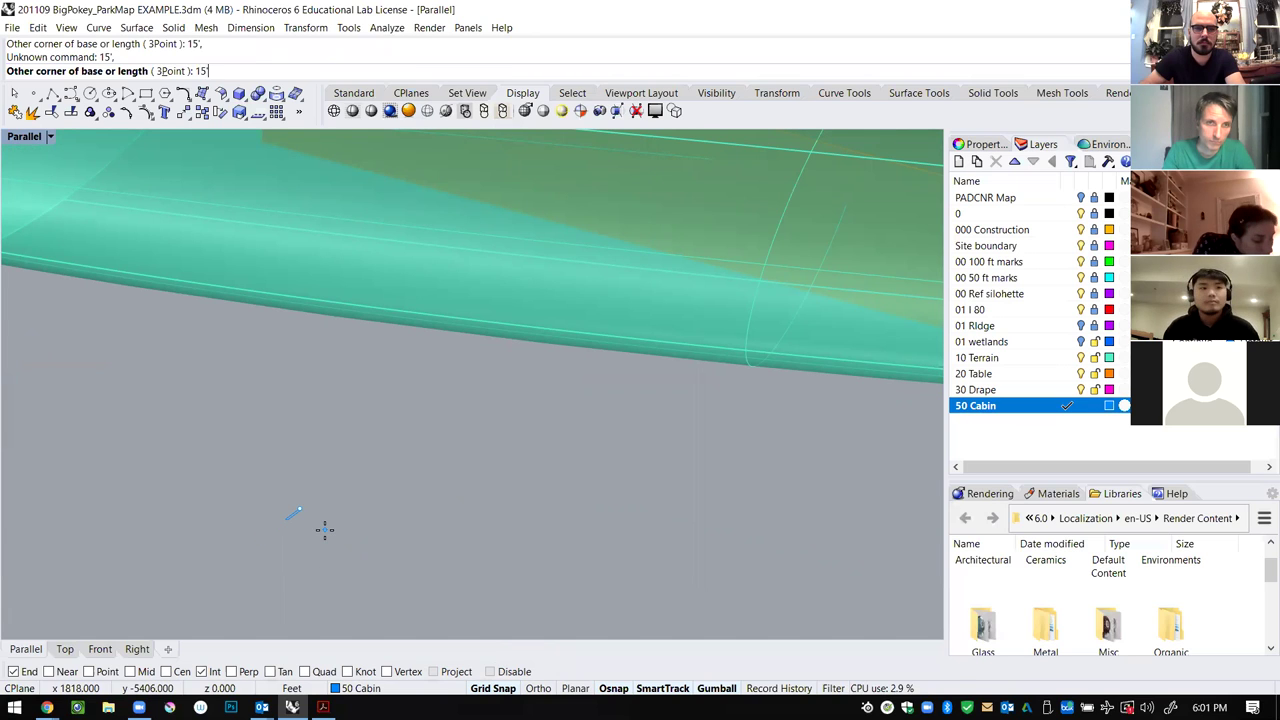
{"action": "type", "text": "'"}
{"action": "key", "text": "Return"}
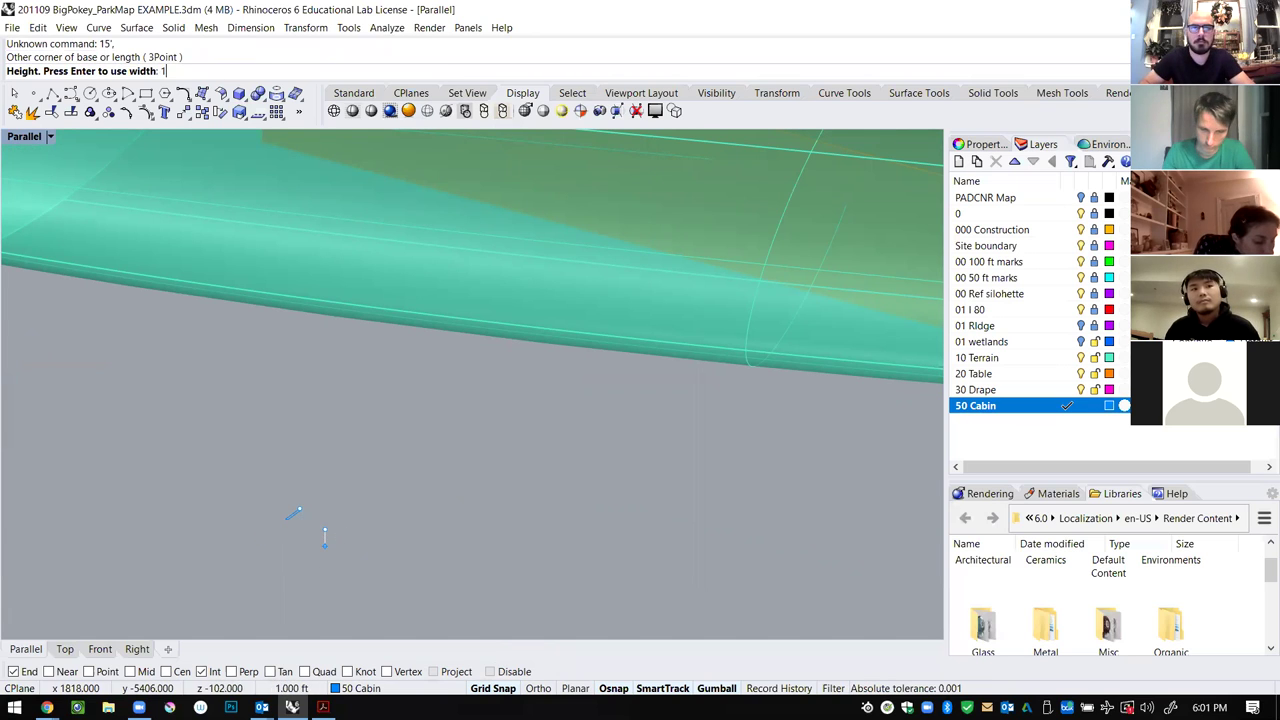
{"action": "key", "text": "Return"}
{"action": "scroll", "coordinate": [288, 518], "scroll_direction": "up", "scroll_amount": 3}
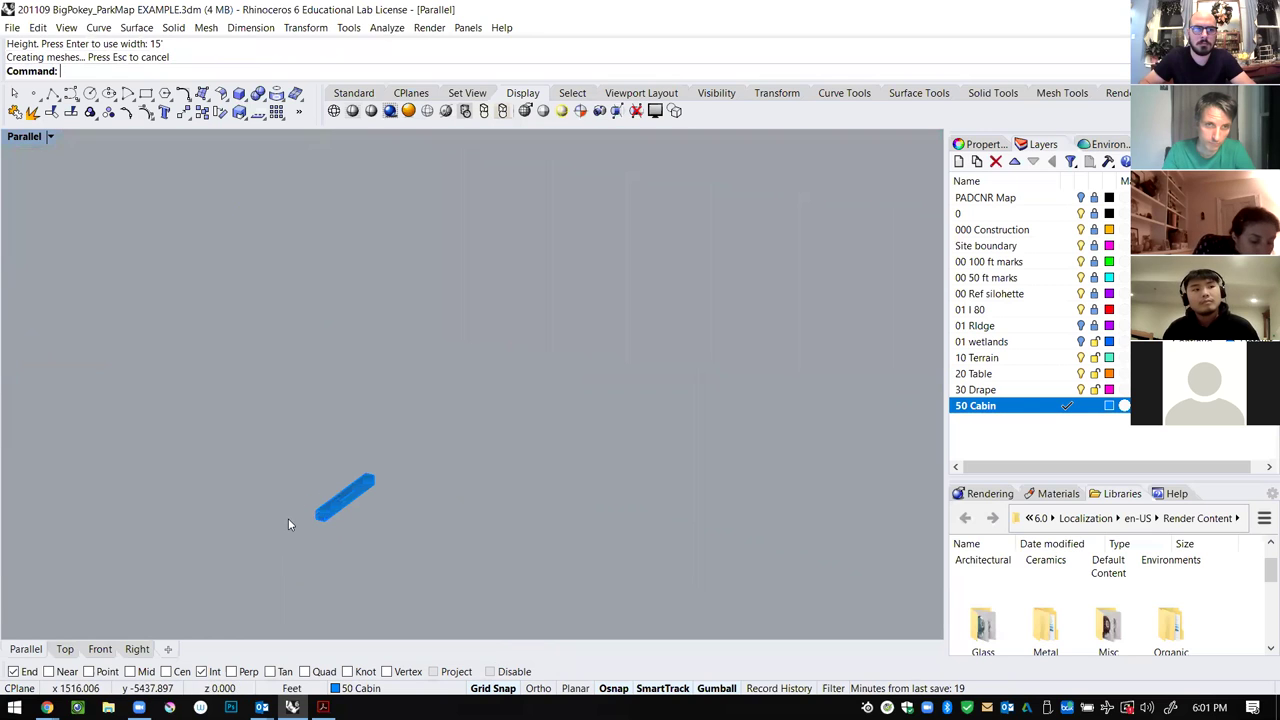
Draw a 15' cube with the Box command, starting from the near end corner of the elongated box.
{"action": "key", "text": "Return"}
{"action": "left_click", "coordinate": [360, 518]}
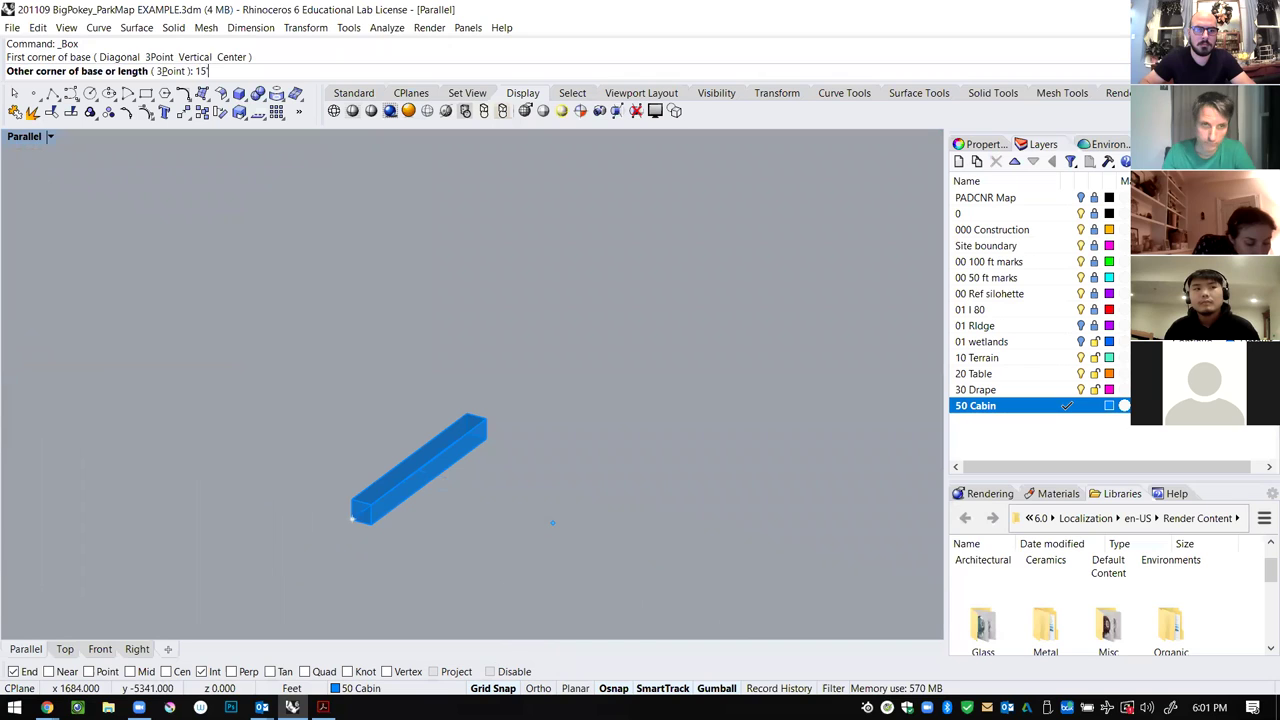
{"action": "key", "text": "Return"}
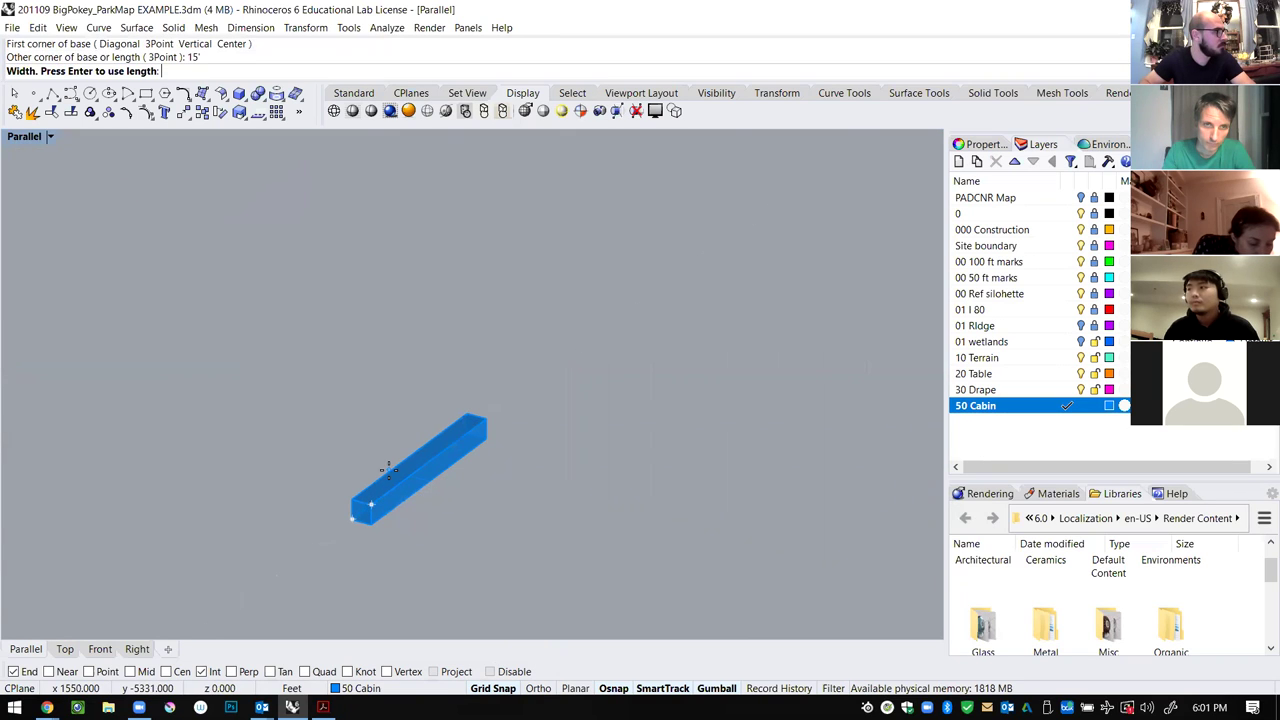
{"action": "left_click", "coordinate": [357, 538]}
{"action": "left_click", "coordinate": [390, 522]}
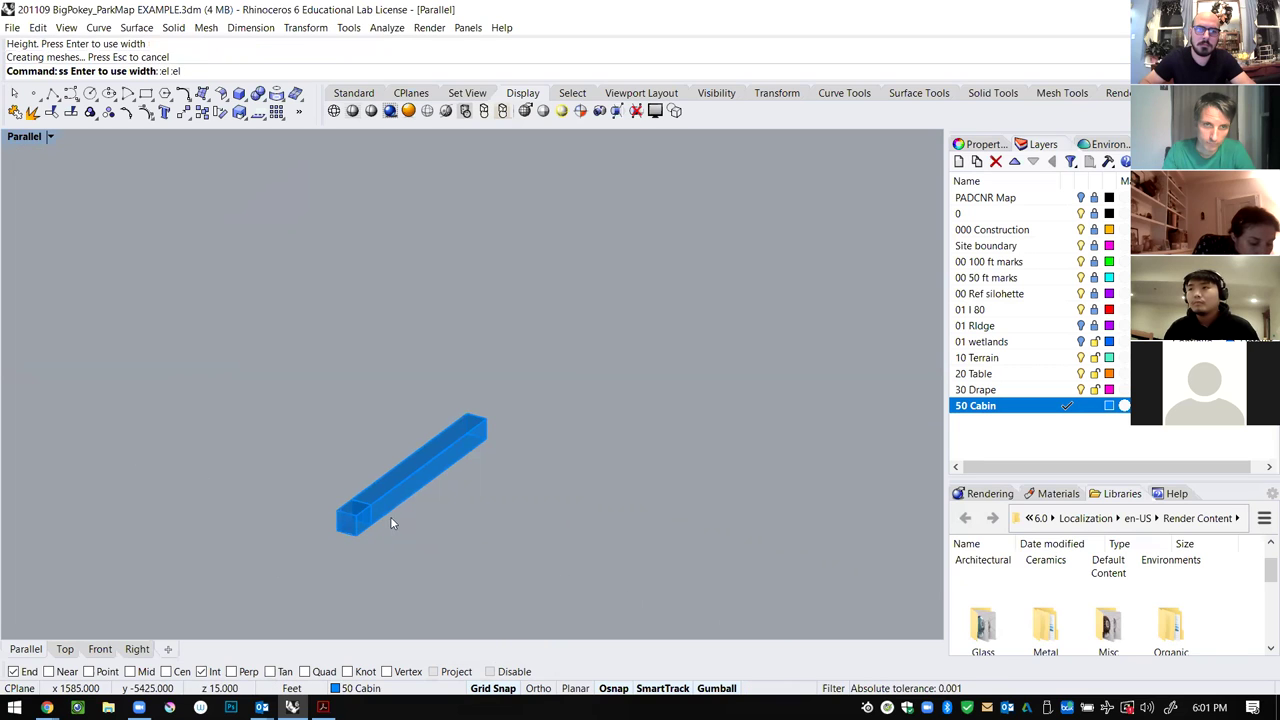
Move the 15' cube from the open ground onto the small mound around the large construction block.
{"action": "left_click", "coordinate": [365, 530]}
{"action": "type", "text": "M"}
{"action": "key", "text": "Return"}
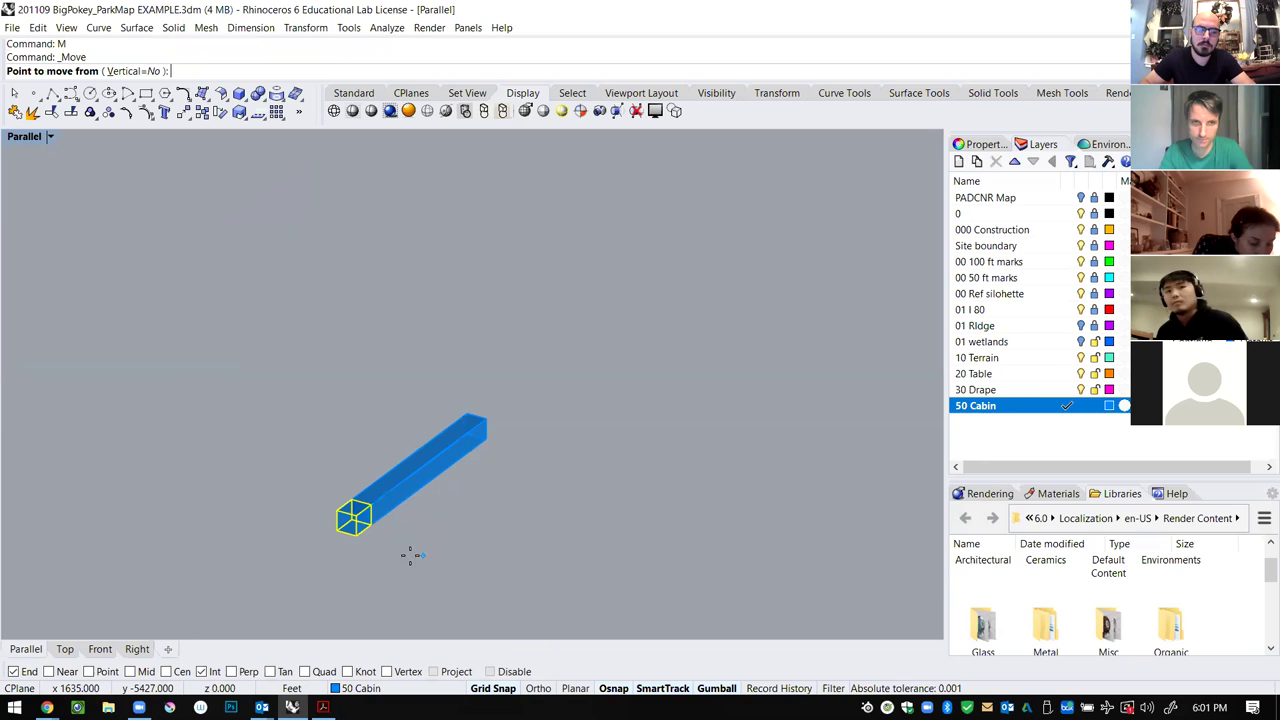
{"action": "left_click", "coordinate": [354, 517]}
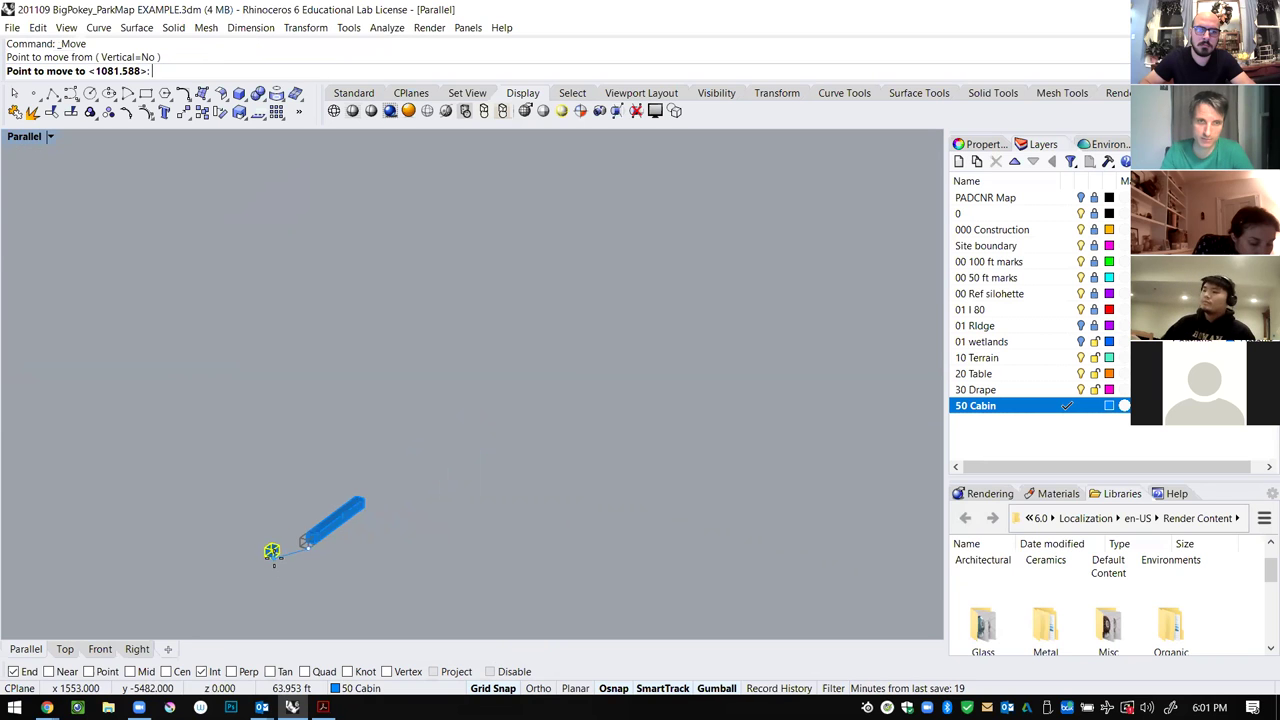
{"action": "scroll", "coordinate": [274, 556], "scroll_direction": "down", "scroll_amount": 5}
{"action": "scroll", "coordinate": [532, 416], "scroll_direction": "up", "scroll_amount": 10}
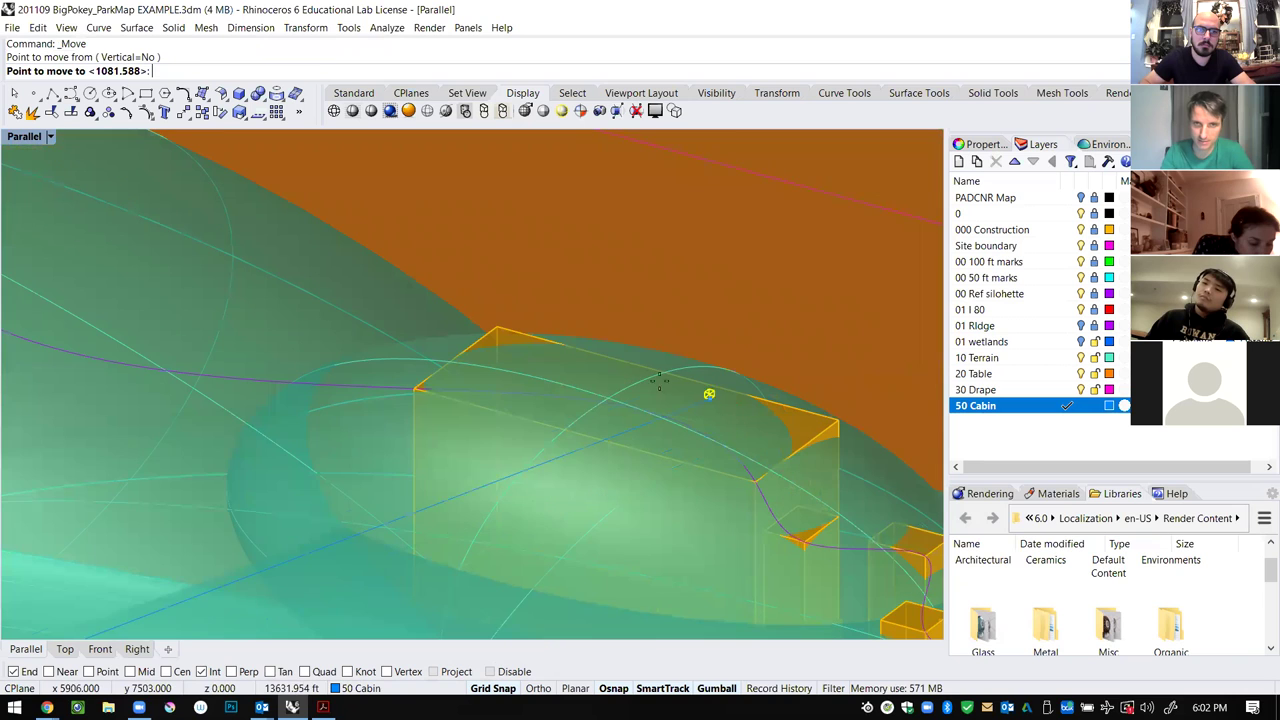
{"action": "left_click", "coordinate": [605, 395]}
Select the cabin cube at the small mound and lift it with the gumball to clear the terrain solids.
{"action": "left_click", "coordinate": [724, 319]}
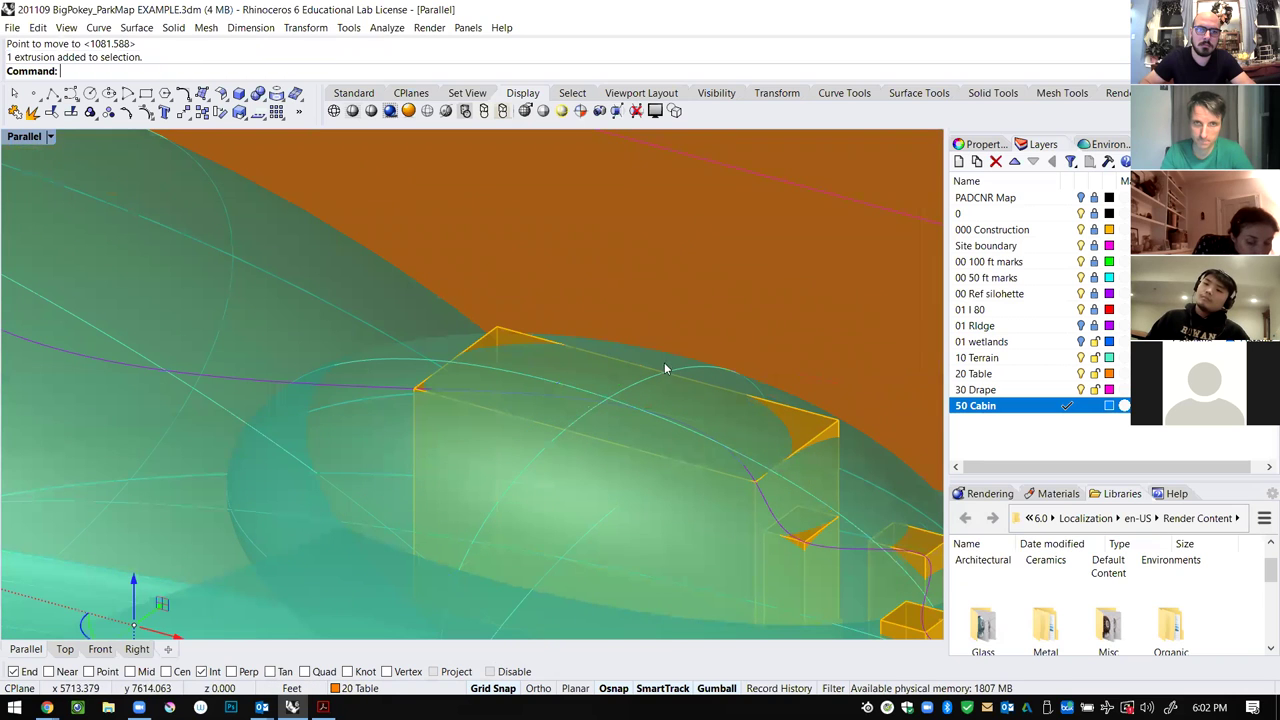
{"action": "scroll", "coordinate": [591, 386], "scroll_direction": "down", "scroll_amount": 2}
{"action": "scroll", "coordinate": [600, 383], "scroll_direction": "up", "scroll_amount": 10}
{"action": "left_click", "coordinate": [609, 408]}
{"action": "left_click_drag", "start_coordinate": [609, 412], "coordinate": [607, 380]}
{"action": "left_click", "coordinate": [710, 285]}
{"action": "left_click", "coordinate": [611, 378]}
{"action": "left_click_drag", "start_coordinate": [607, 331], "coordinate": [632, 205]}
{"action": "left_click", "coordinate": [621, 241]}
{"action": "left_click", "coordinate": [609, 253]}
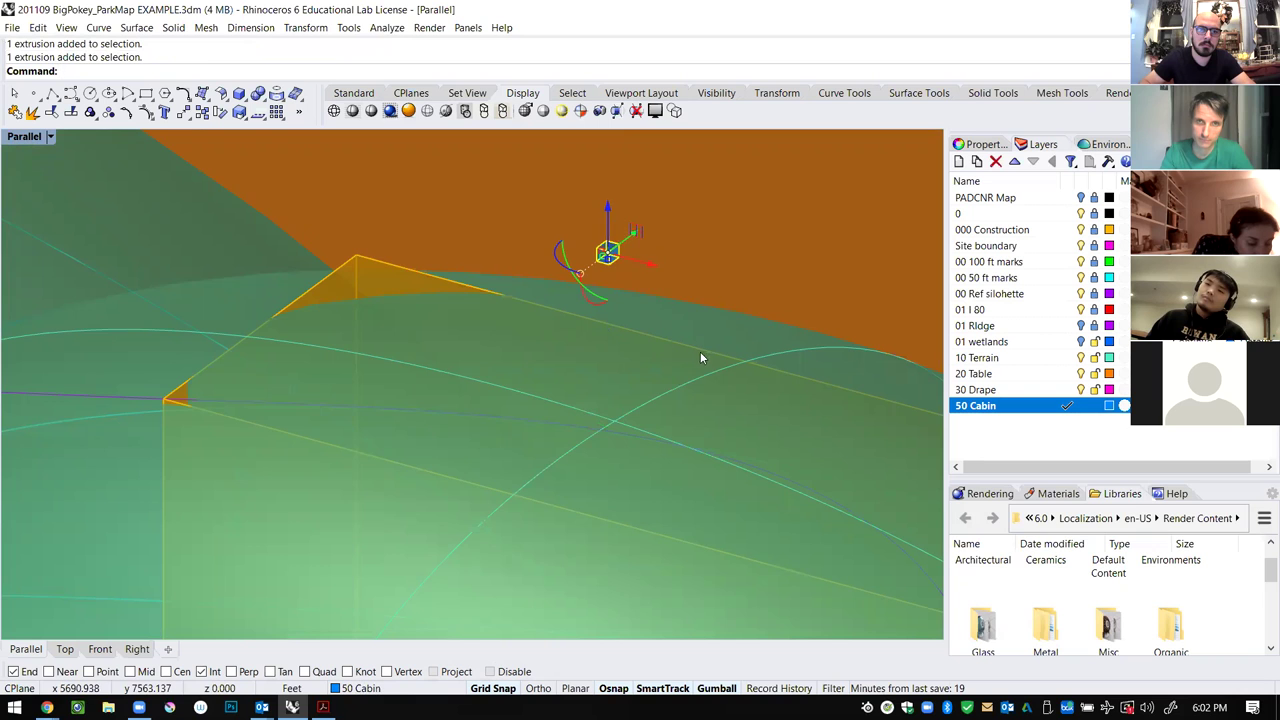
Adjust the cabin cube's position above the mound with the gumball, viewing it against the surrounding construction blocks.
{"action": "scroll", "coordinate": [700, 351], "scroll_direction": "up", "scroll_amount": 5}
{"action": "scroll", "coordinate": [657, 430], "scroll_direction": "down", "scroll_amount": 5}
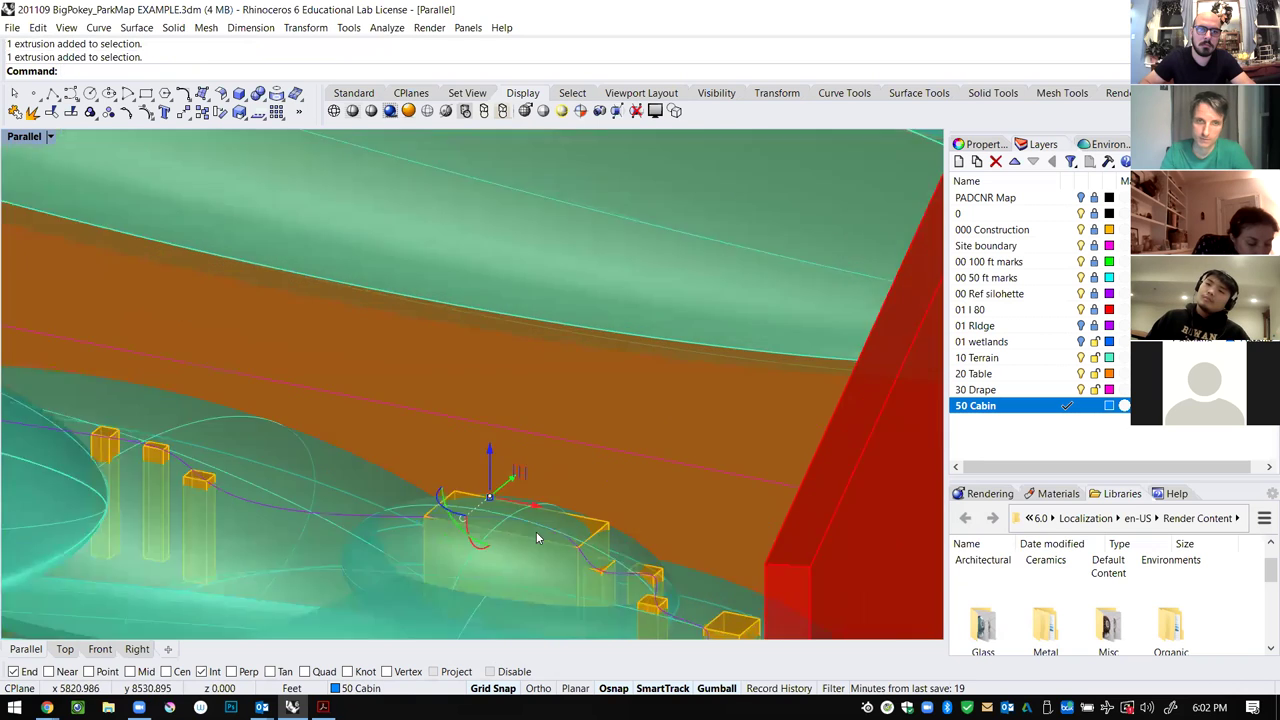
{"action": "scroll", "coordinate": [445, 471], "scroll_direction": "up", "scroll_amount": 4}
{"action": "left_click_drag", "start_coordinate": [378, 436], "coordinate": [362, 394]}
{"action": "left_click", "coordinate": [444, 431]}
{"action": "left_click", "coordinate": [390, 494]}
{"action": "left_click", "coordinate": [453, 419]}
{"action": "left_click", "coordinate": [385, 485]}
{"action": "left_click", "coordinate": [404, 440]}
{"action": "left_click", "coordinate": [349, 488]}
{"action": "left_click", "coordinate": [472, 450]}
{"action": "scroll", "coordinate": [476, 460], "scroll_direction": "down", "scroll_amount": 5}
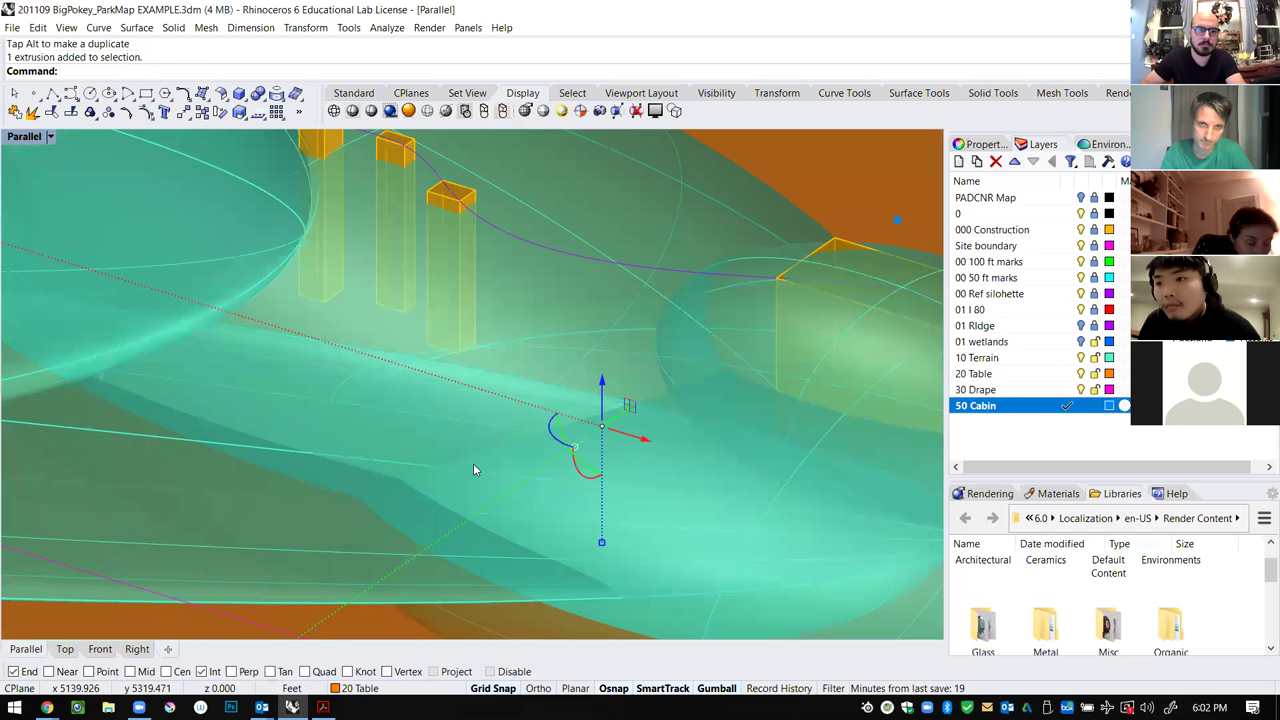
Shift the cabin cube towards the large construction block on the small mound with the gumball and zoom to the selected cube.
{"action": "type", "text": "z"}
{"action": "key", "text": "Return"}
{"action": "type", "text": "e"}
{"action": "key", "text": "Return"}
{"action": "scroll", "coordinate": [733, 400], "scroll_direction": "up", "scroll_amount": 10}
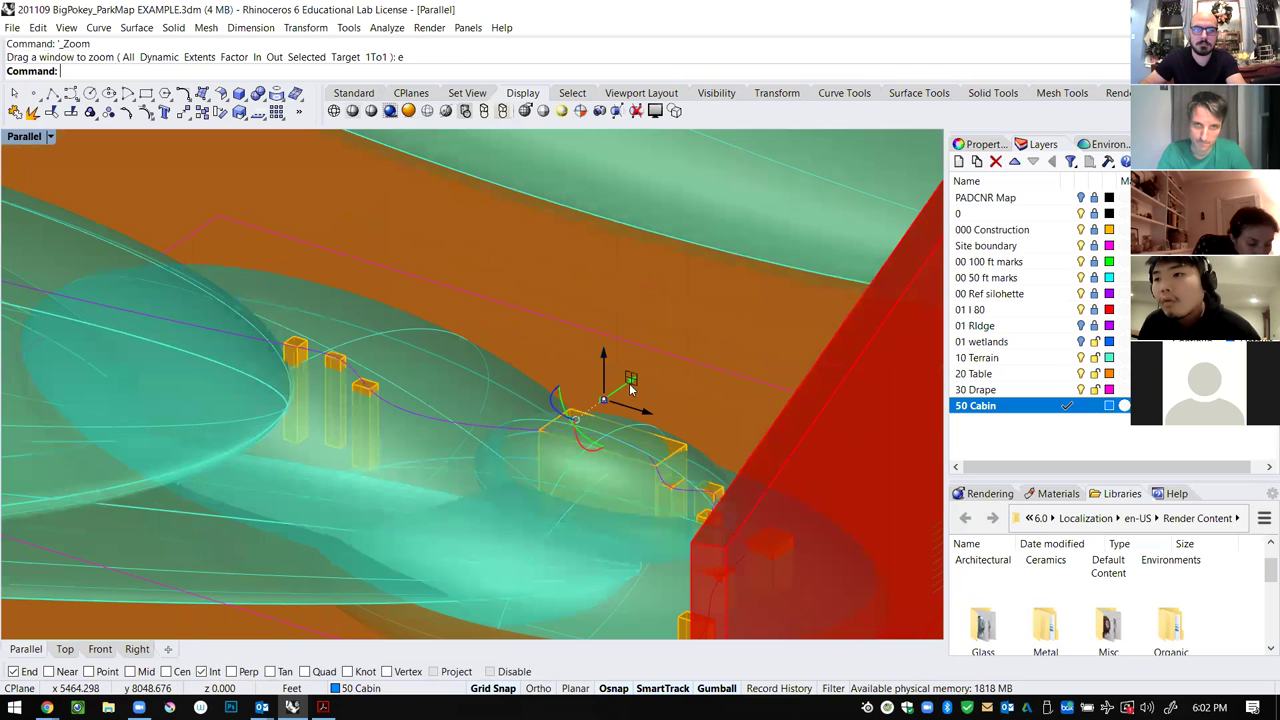
{"action": "left_click_drag", "start_coordinate": [627, 383], "coordinate": [613, 400]}
{"action": "type", "text": "z"}
{"action": "key", "text": "Return"}
{"action": "type", "text": "s"}
{"action": "key", "text": "Return"}
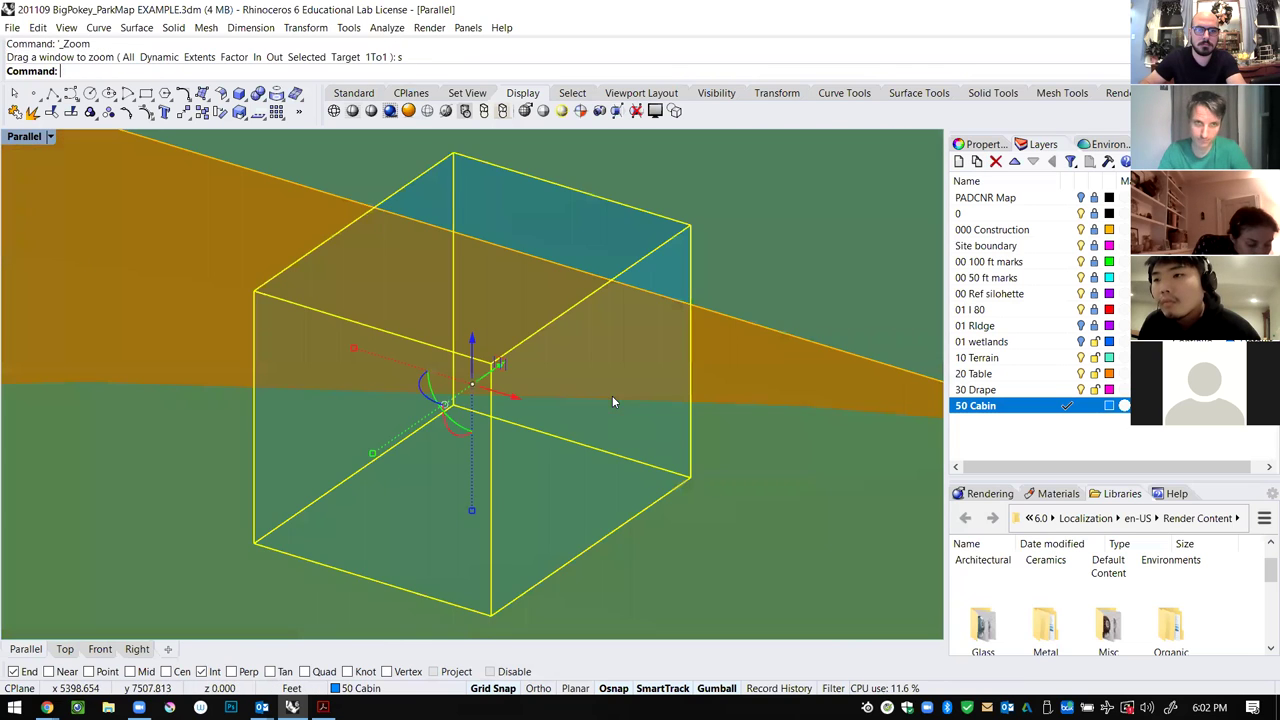
Raise the cabin cube vertically with the gumball and shift it across the small mound from a rotated view.
{"action": "scroll", "coordinate": [445, 375], "scroll_direction": "down", "scroll_amount": 5}
{"action": "scroll", "coordinate": [429, 393], "scroll_direction": "down", "scroll_amount": 4}
{"action": "left_click_drag", "start_coordinate": [449, 336], "coordinate": [449, 267]}
{"action": "right_click_drag", "start_coordinate": [537, 285], "coordinate": [306, 297]}
{"action": "left_click_drag", "start_coordinate": [334, 336], "coordinate": [211, 187]}
{"action": "scroll", "coordinate": [314, 290], "scroll_direction": "down", "scroll_amount": 8}
{"action": "scroll", "coordinate": [270, 456], "scroll_direction": "up", "scroll_amount": 5}
Fine-tune the cabin cube's horizontal and vertical position with the gumball and check it against the whole terrain.
{"action": "left_click_drag", "start_coordinate": [393, 437], "coordinate": [250, 464]}
{"action": "left_click_drag", "start_coordinate": [296, 407], "coordinate": [298, 380]}
{"action": "left_click_drag", "start_coordinate": [311, 459], "coordinate": [294, 441]}
{"action": "right_click_drag", "start_coordinate": [158, 424], "coordinate": [532, 391]}
{"action": "left_click", "coordinate": [534, 393]}
{"action": "scroll", "coordinate": [596, 385], "scroll_direction": "down", "scroll_amount": 8}
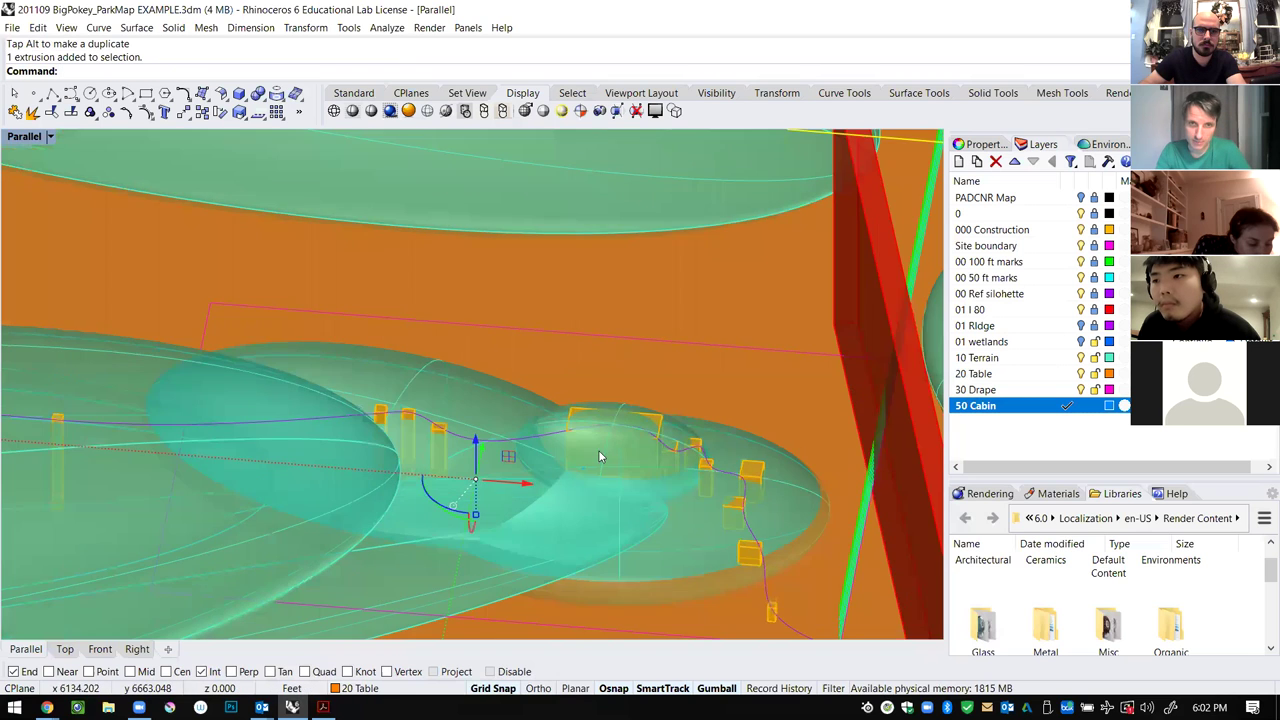
Select the cabin cube near the small mound and reposition it with another gumball move.
{"action": "scroll", "coordinate": [551, 419], "scroll_direction": "up", "scroll_amount": 2}
{"action": "left_click", "coordinate": [566, 482]}
{"action": "left_click", "coordinate": [569, 484]}
{"action": "left_click_drag", "start_coordinate": [569, 438], "coordinate": [608, 338]}
{"action": "left_click", "coordinate": [674, 312]}
Use the Move command in a low side view to place the cabin cube just above the small mound's crest.
{"action": "right_click_drag", "start_coordinate": [646, 376], "coordinate": [600, 286]}
{"action": "left_click", "coordinate": [622, 315]}
{"action": "type", "text": "M"}
{"action": "key", "text": "Return"}
{"action": "left_click", "coordinate": [647, 233]}
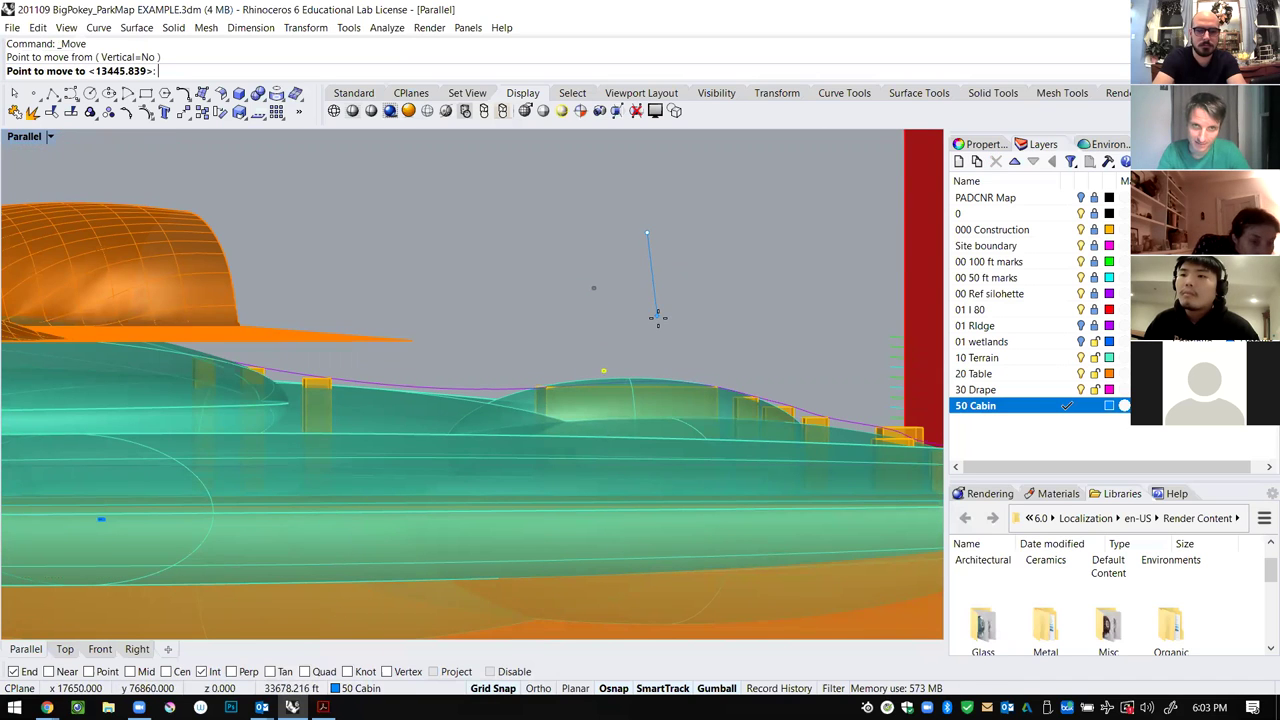
{"action": "left_click", "coordinate": [657, 318]}
{"action": "left_click", "coordinate": [684, 321]}
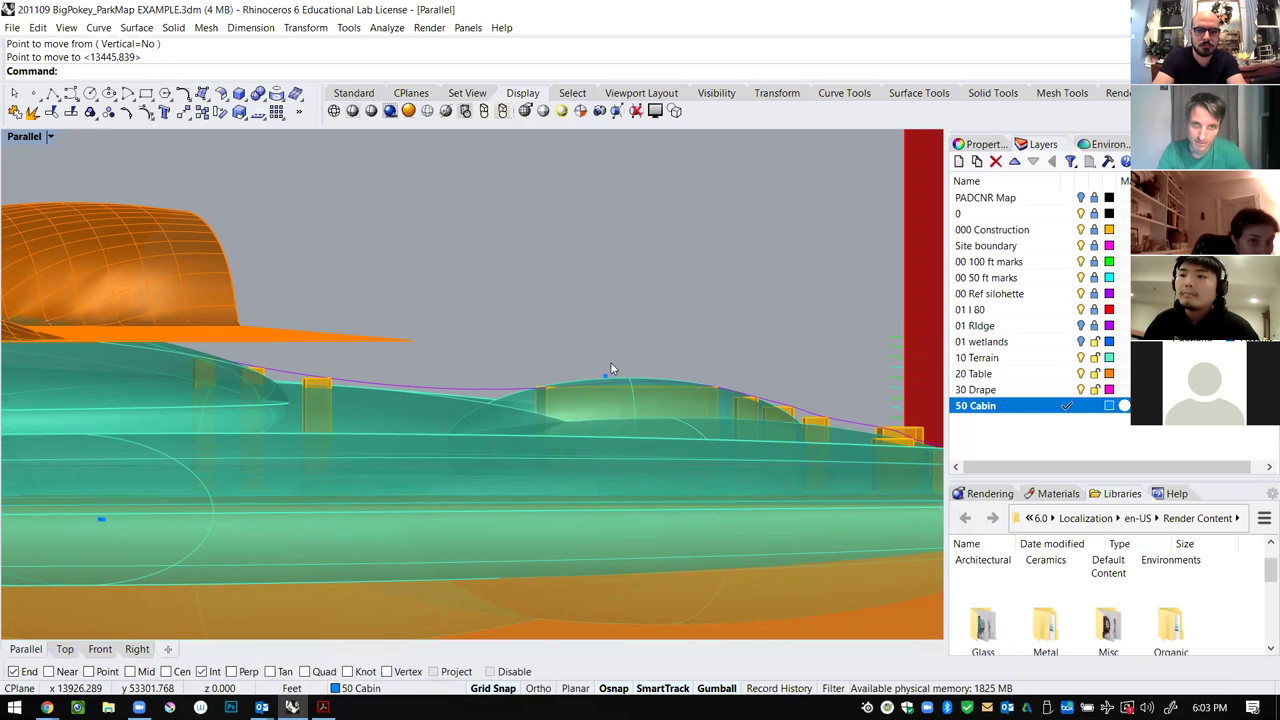
Set the parallel viewport to the Rendered display mode and inspect the cabin cube and construction blocks against the terrain mounds.
{"action": "scroll", "coordinate": [612, 369], "scroll_direction": "up", "scroll_amount": 5}
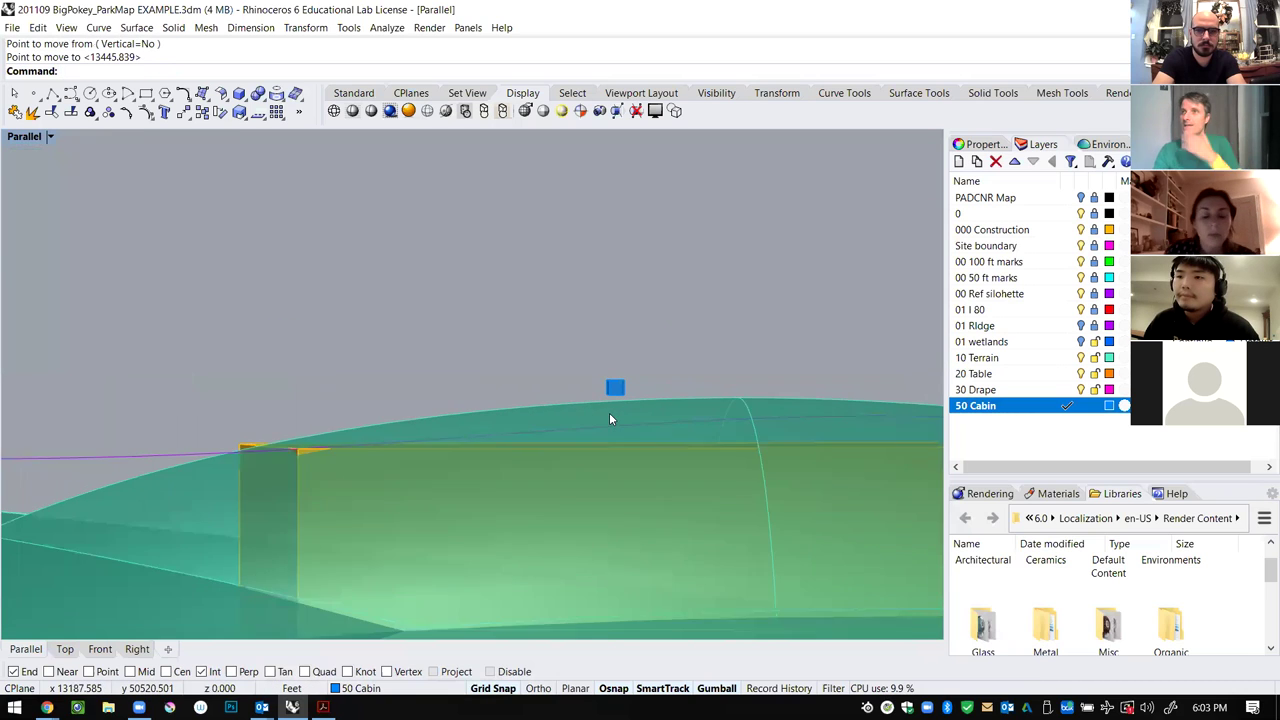
{"action": "scroll", "coordinate": [595, 414], "scroll_direction": "down", "scroll_amount": 3}
{"action": "mouse_move", "coordinate": [595, 416]}
{"action": "right_mouse_down"}
{"action": "mouse_move", "coordinate": [620, 425]}
{"action": "mouse_move", "coordinate": [571, 420]}
{"action": "right_mouse_up"}
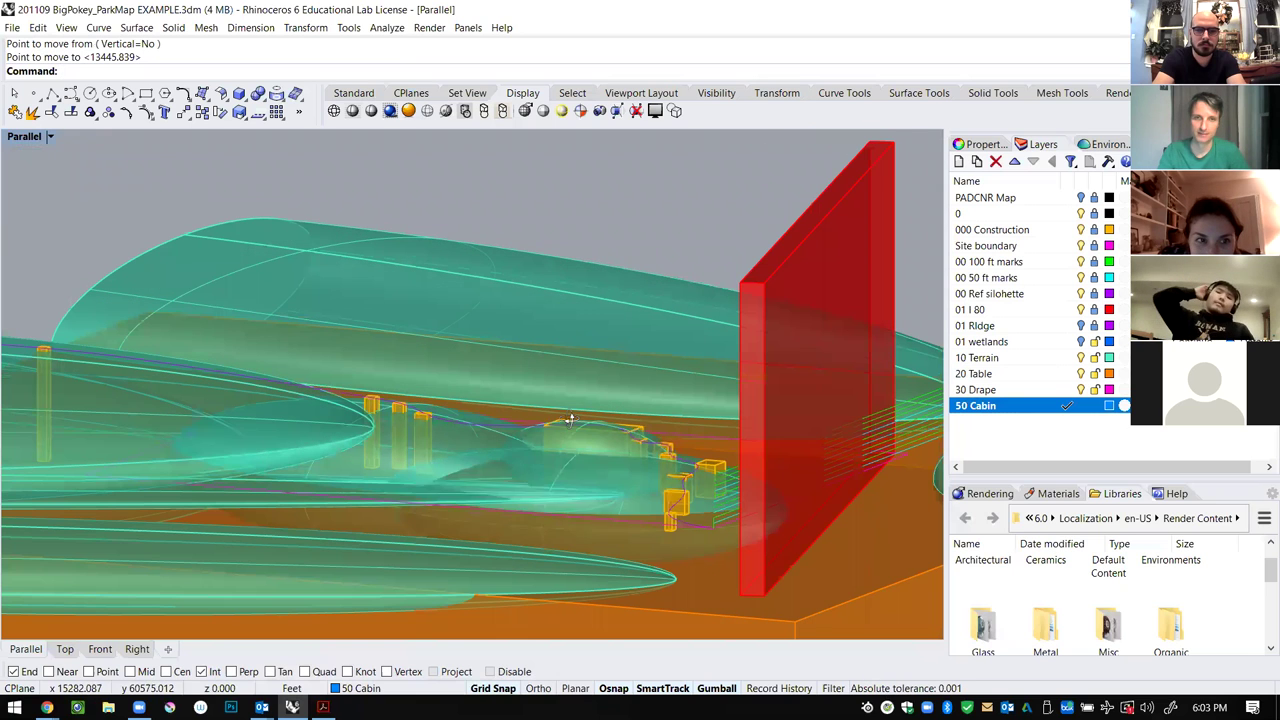
{"action": "left_click", "coordinate": [54, 139]}
{"action": "left_click", "coordinate": [66, 205]}
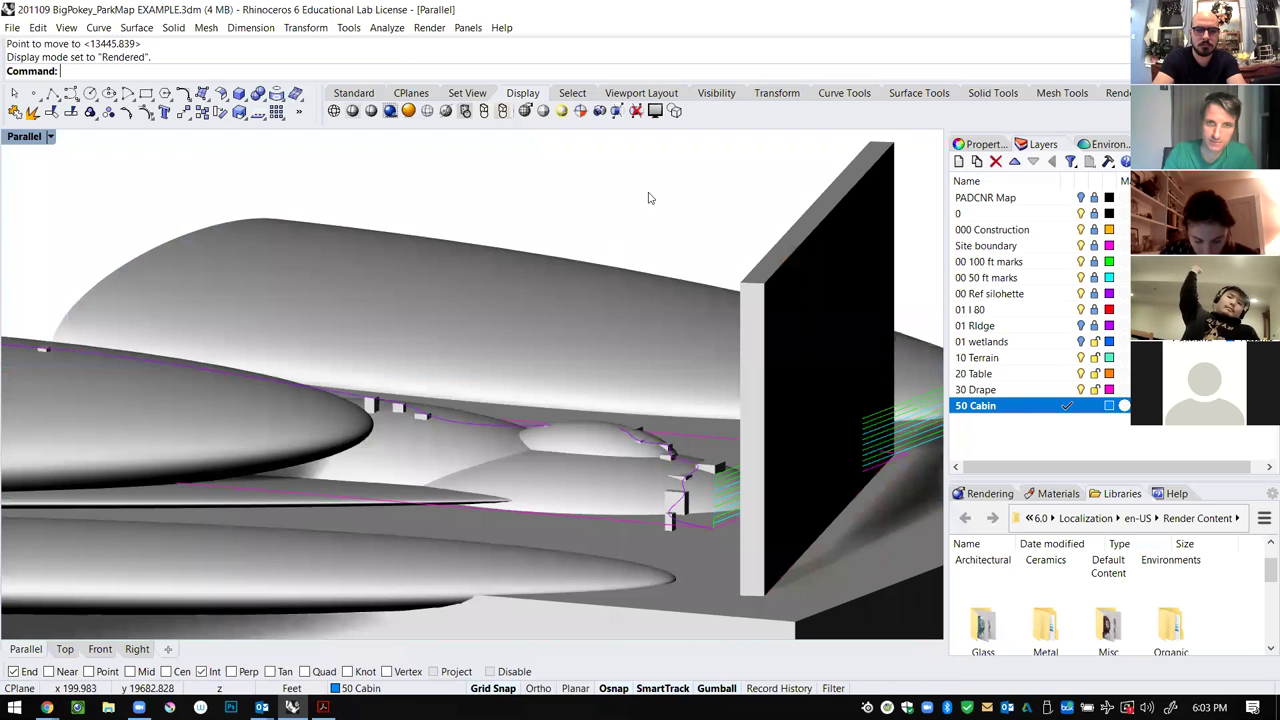
{"action": "right_click_drag", "start_coordinate": [660, 400], "coordinate": [612, 446]}
{"action": "scroll", "coordinate": [612, 446], "scroll_direction": "up", "scroll_amount": 13}
{"action": "scroll", "coordinate": [589, 384], "scroll_direction": "down", "scroll_amount": 13}
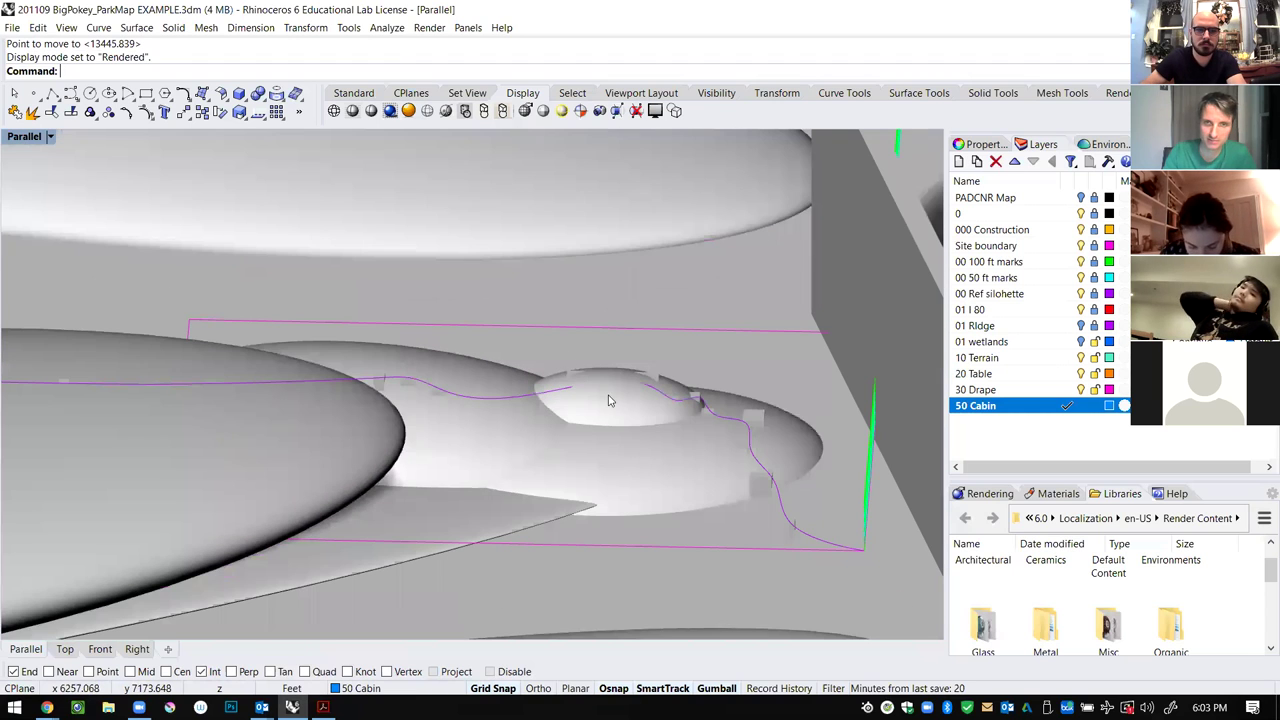
{"action": "left_click", "coordinate": [50, 137]}
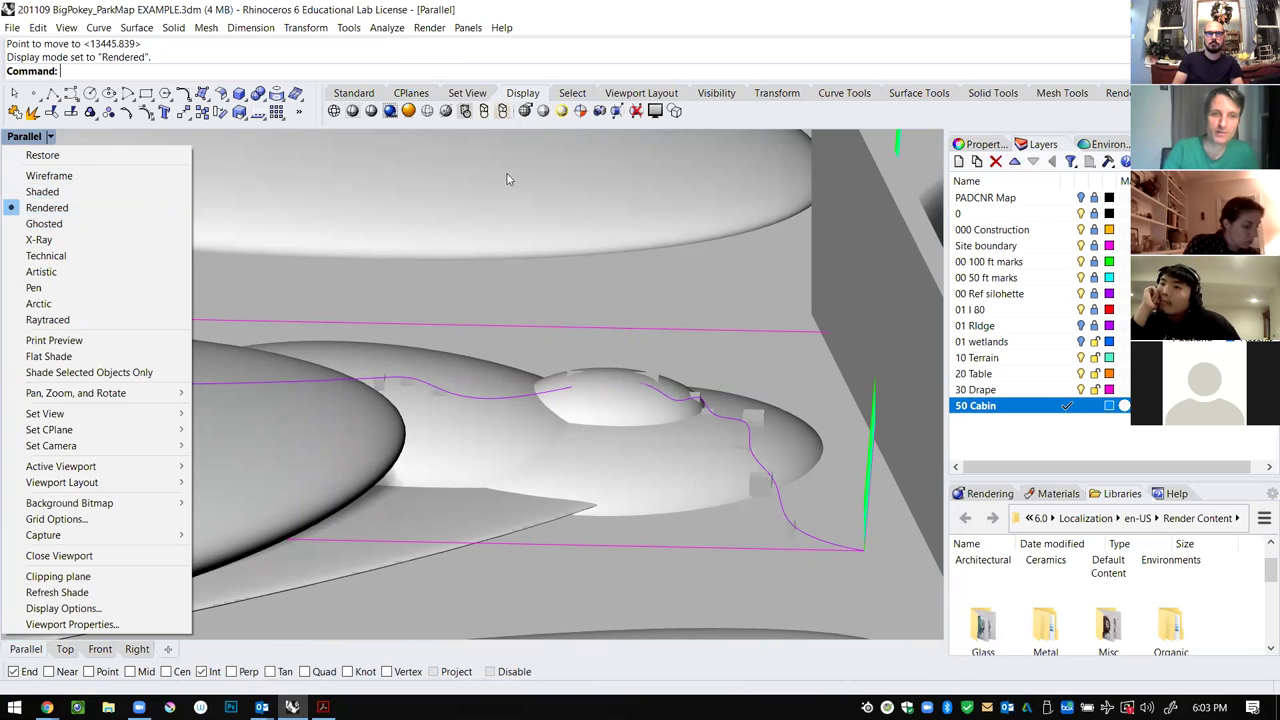
{"action": "right_click_drag", "start_coordinate": [596, 333], "coordinate": [649, 367]}
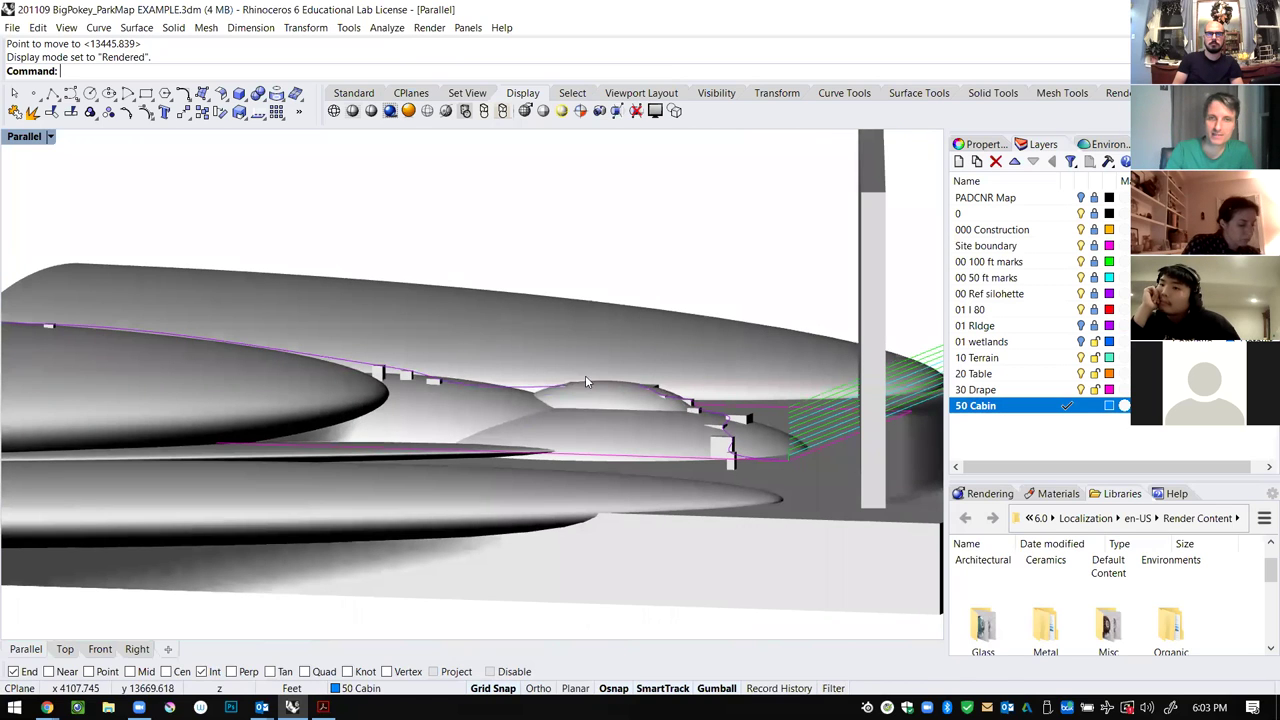